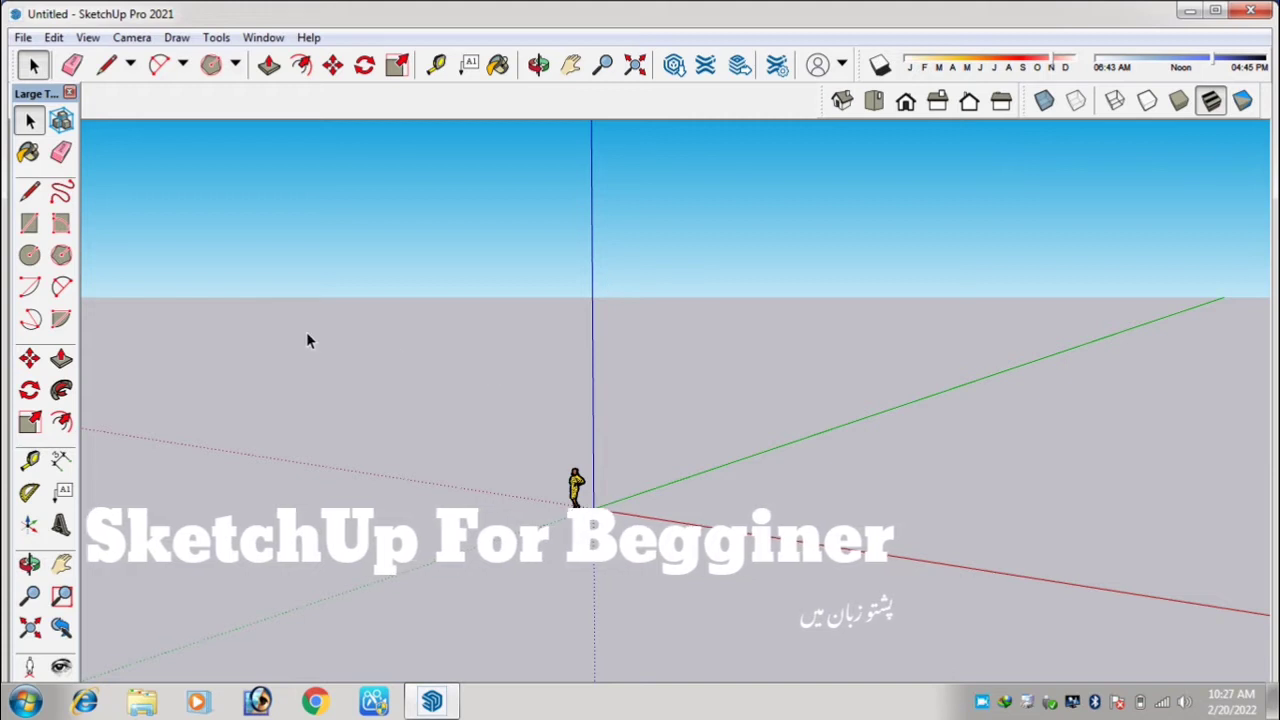
{"action": "scroll", "coordinate": [306, 334], "scroll_direction": "down", "scroll_amount": 2}
{"action": "scroll", "coordinate": [511, 434], "scroll_direction": "up", "scroll_amount": 5}
{"action": "scroll", "coordinate": [545, 456], "scroll_direction": "up", "scroll_amount": 2}
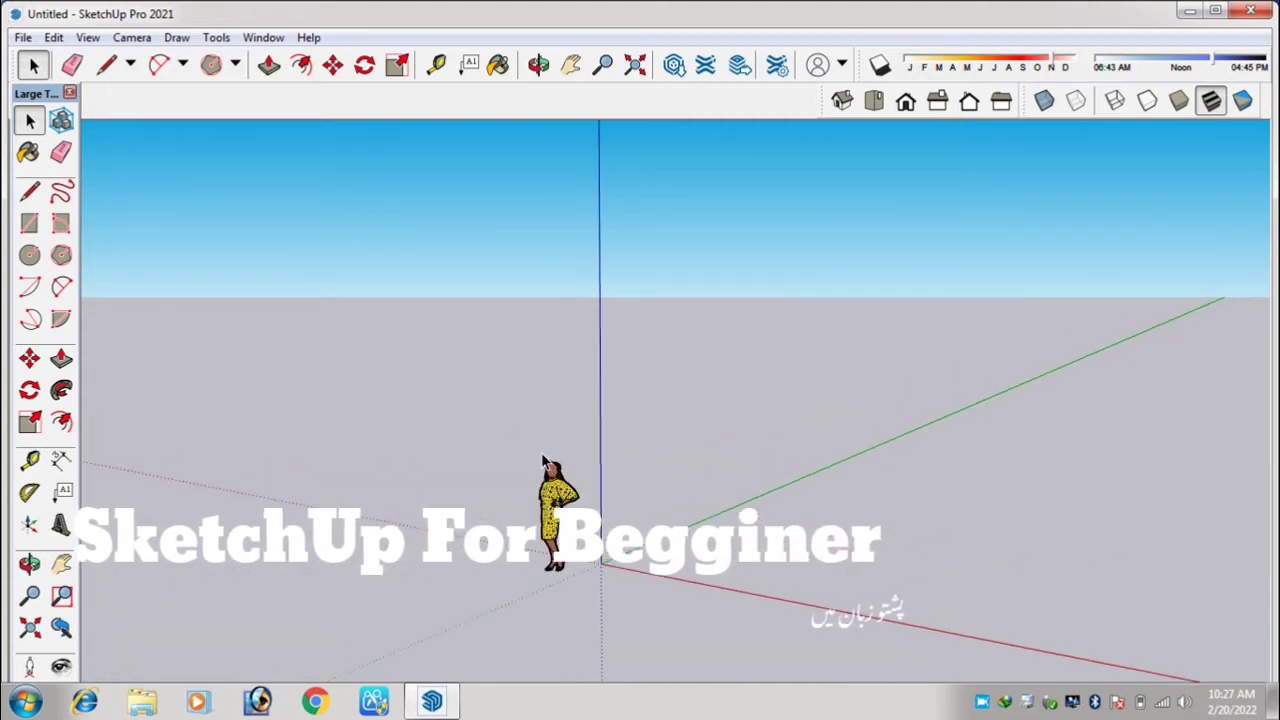
{"action": "scroll", "coordinate": [505, 436], "scroll_direction": "down", "scroll_amount": 2}
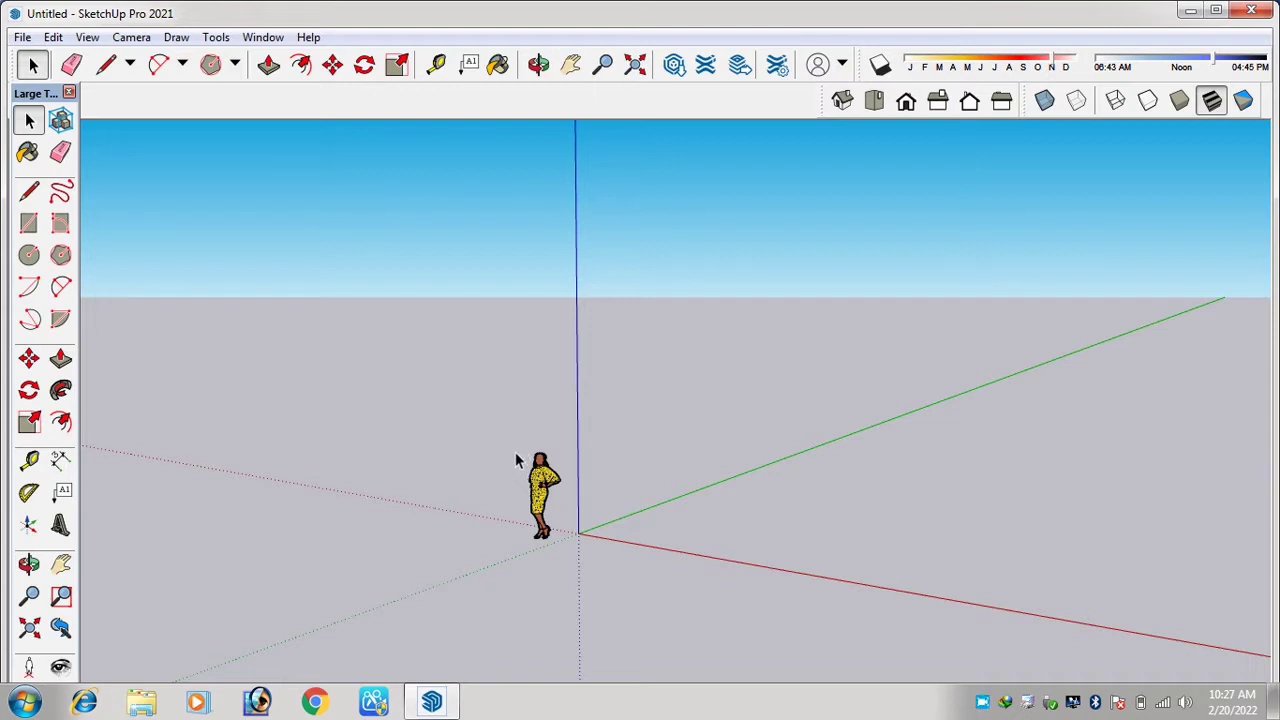
{"action": "scroll", "coordinate": [538, 487], "scroll_direction": "up", "scroll_amount": 3}
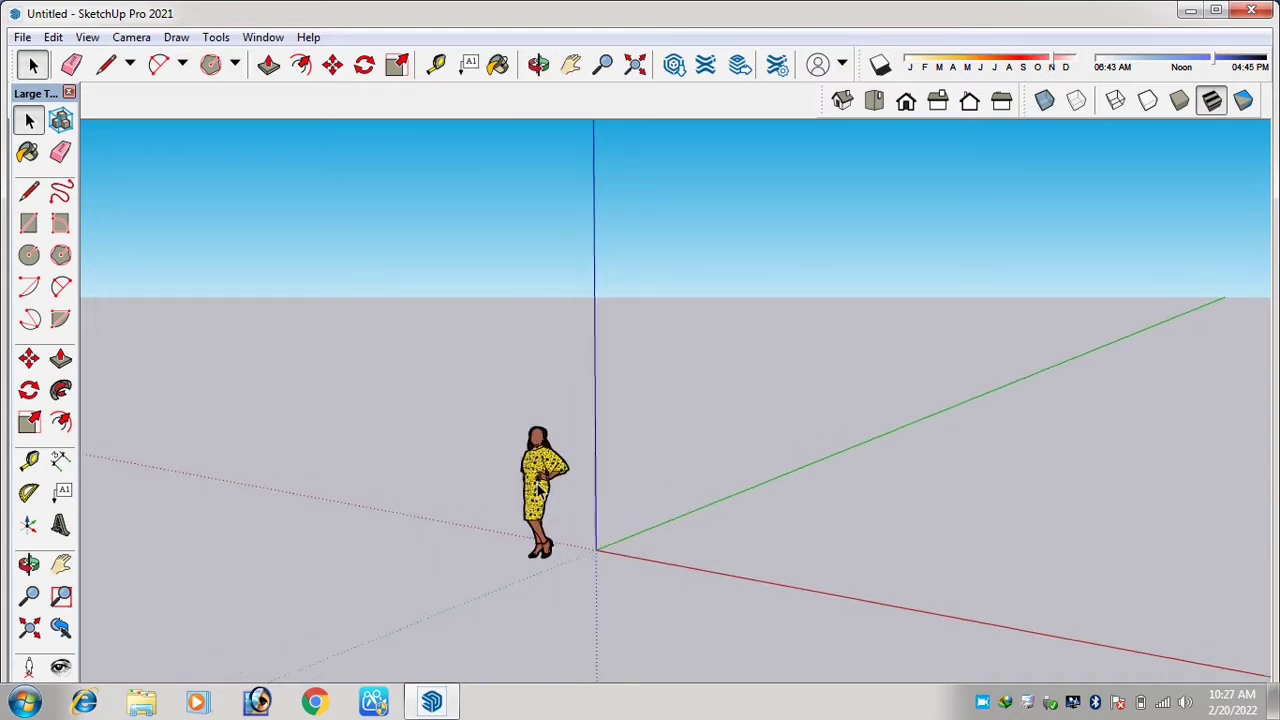
{"action": "scroll", "coordinate": [538, 487], "scroll_direction": "down", "scroll_amount": 2}
{"action": "scroll", "coordinate": [536, 490], "scroll_direction": "up", "scroll_amount": 2}
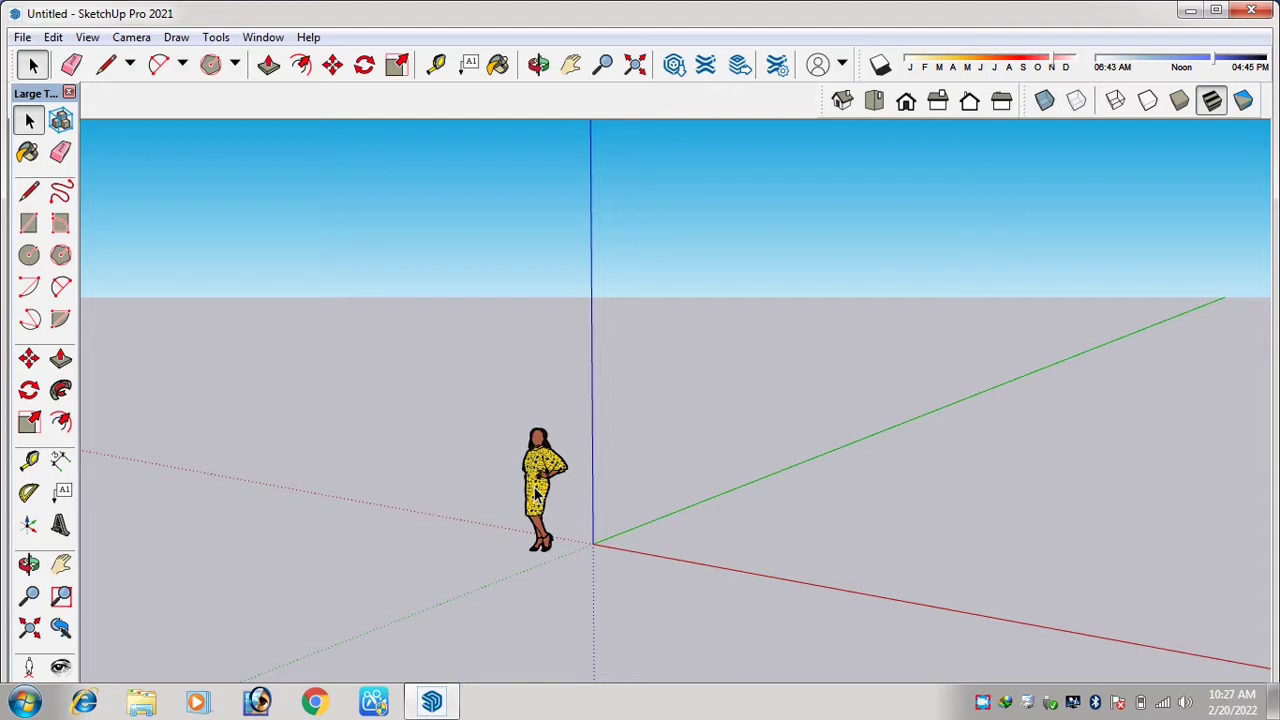
{"action": "scroll", "coordinate": [538, 490], "scroll_direction": "up", "scroll_amount": 2}
{"action": "scroll", "coordinate": [538, 490], "scroll_direction": "down", "scroll_amount": 3}
{"action": "scroll", "coordinate": [466, 486], "scroll_direction": "up", "scroll_amount": 2}
{"action": "scroll", "coordinate": [436, 450], "scroll_direction": "down", "scroll_amount": 1}
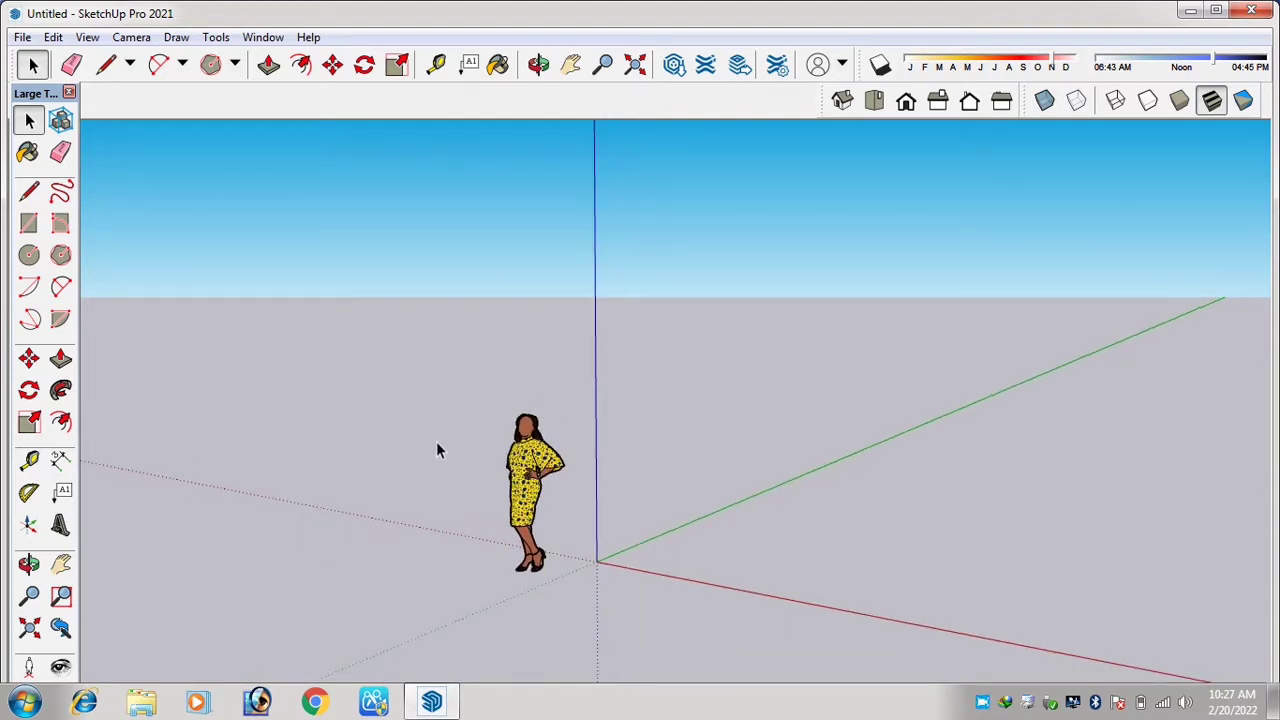
{"action": "scroll", "coordinate": [389, 240], "scroll_direction": "up", "scroll_amount": 1}
{"action": "scroll", "coordinate": [479, 393], "scroll_direction": "up", "scroll_amount": 1}
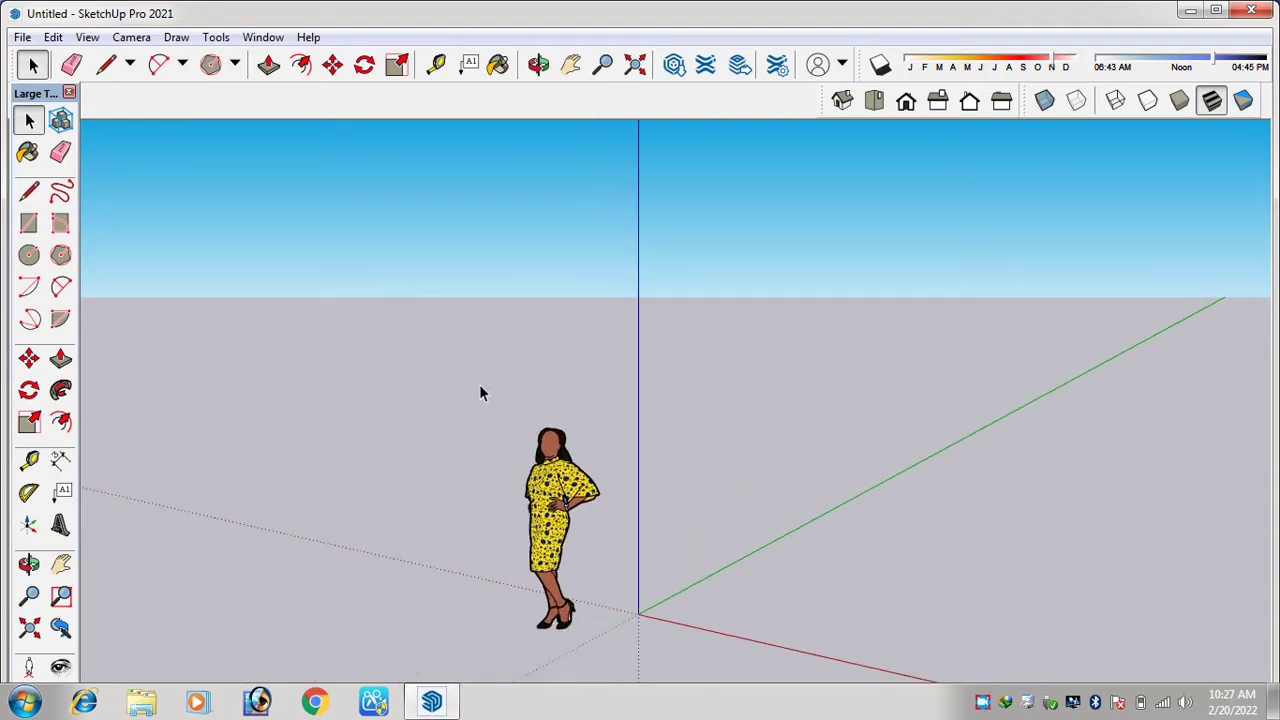
{"action": "scroll", "coordinate": [478, 393], "scroll_direction": "down", "scroll_amount": 1}
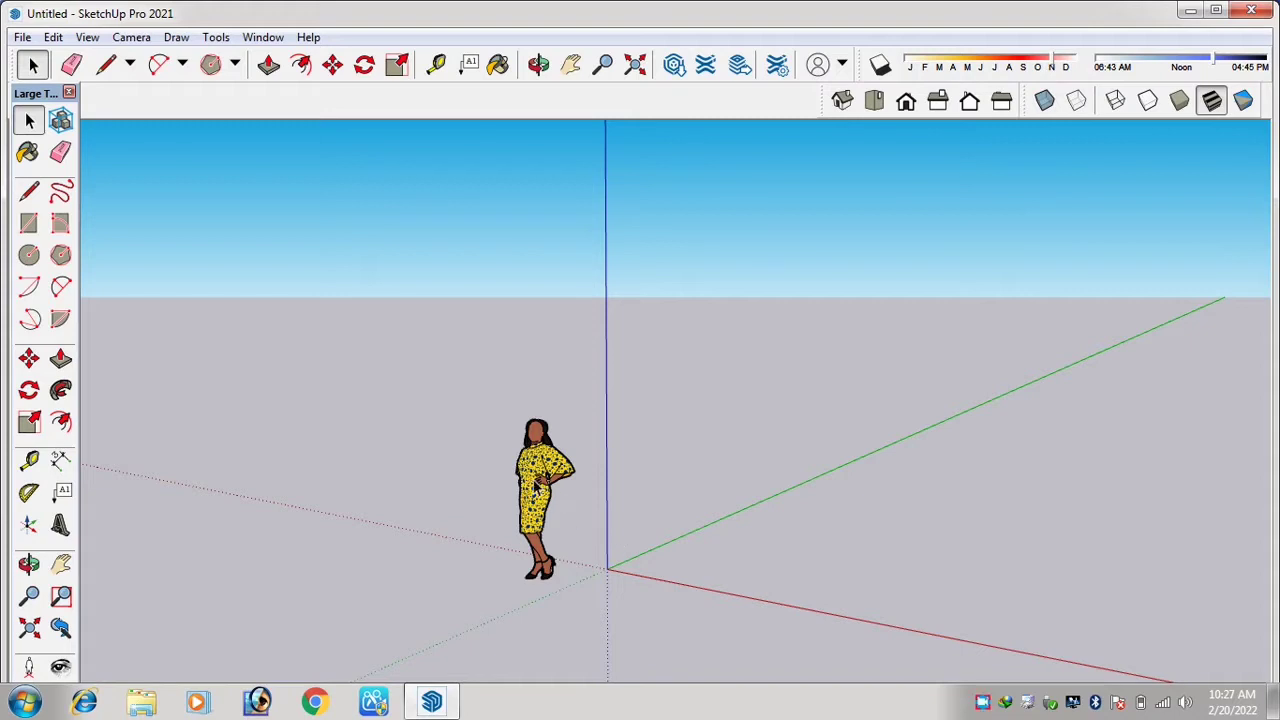
{"action": "scroll", "coordinate": [545, 502], "scroll_direction": "up", "scroll_amount": 2}
{"action": "scroll", "coordinate": [545, 502], "scroll_direction": "down", "scroll_amount": 3}
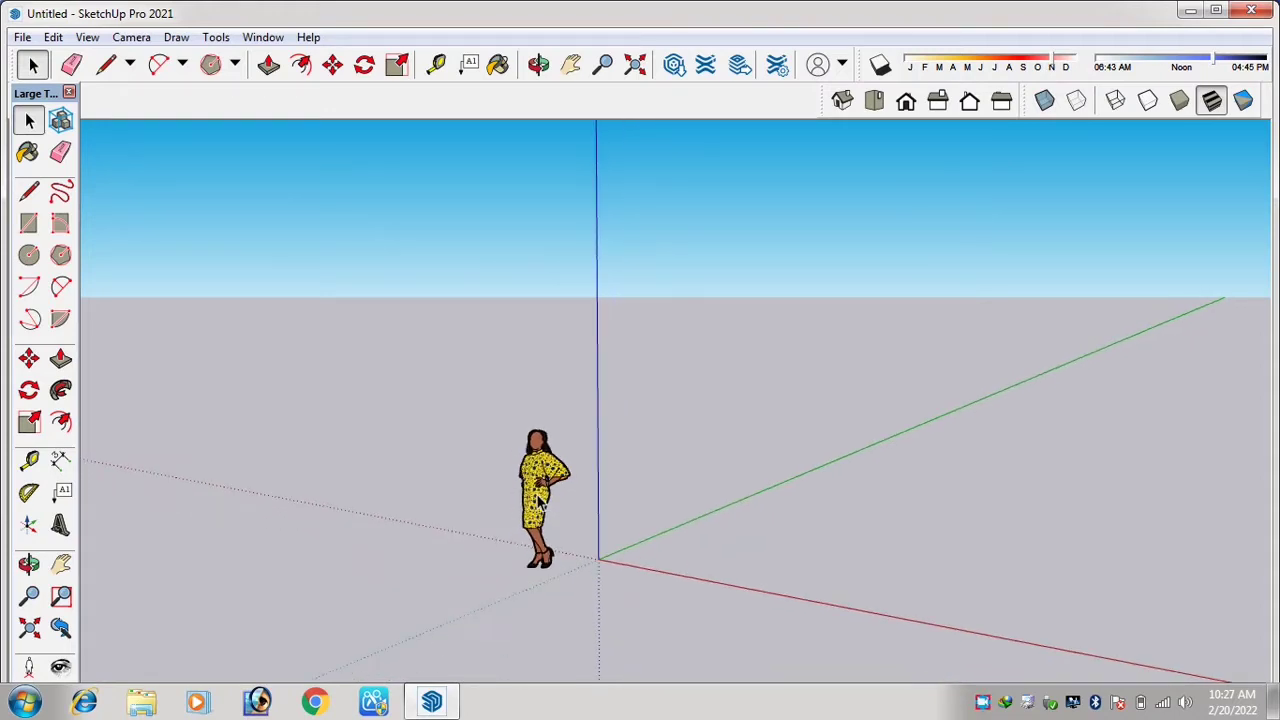
{"action": "scroll", "coordinate": [800, 330], "scroll_direction": "up", "scroll_amount": 2}
{"action": "scroll", "coordinate": [694, 200], "scroll_direction": "down", "scroll_amount": 1}
{"action": "scroll", "coordinate": [725, 238], "scroll_direction": "down", "scroll_amount": 1}
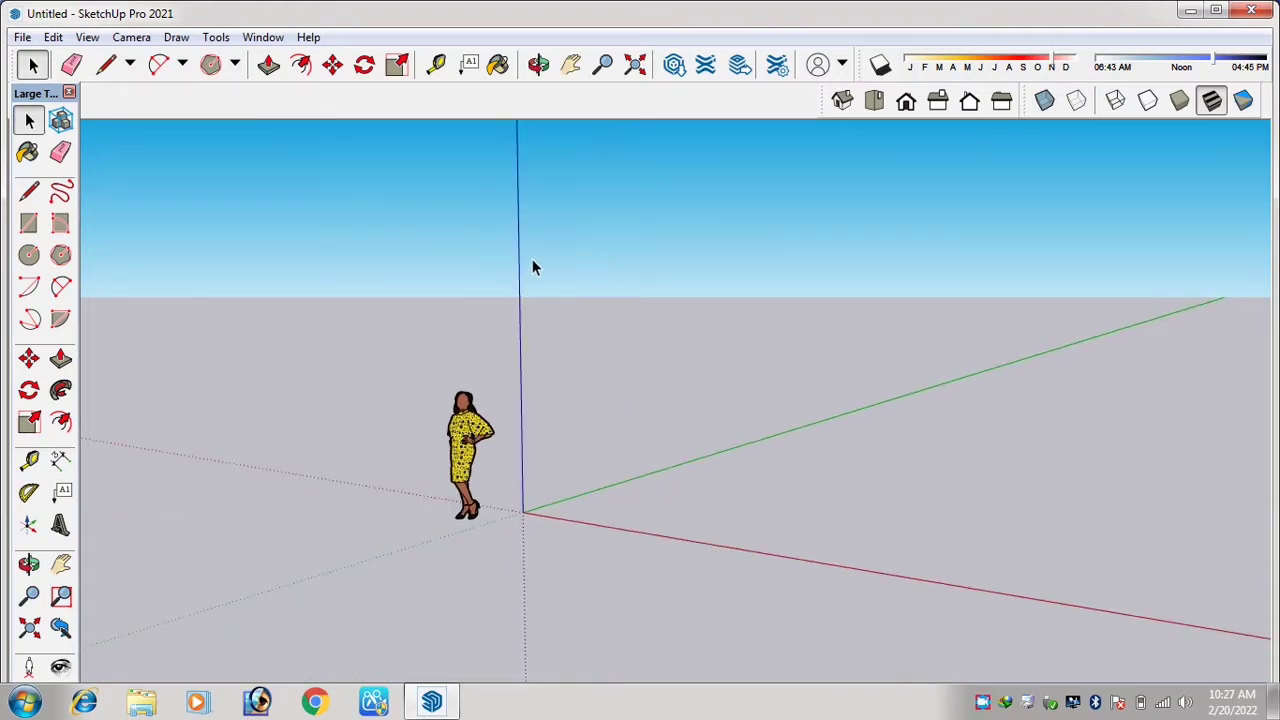
{"action": "left_click_drag", "start_coordinate": [39, 91], "coordinate": [47, 93]}
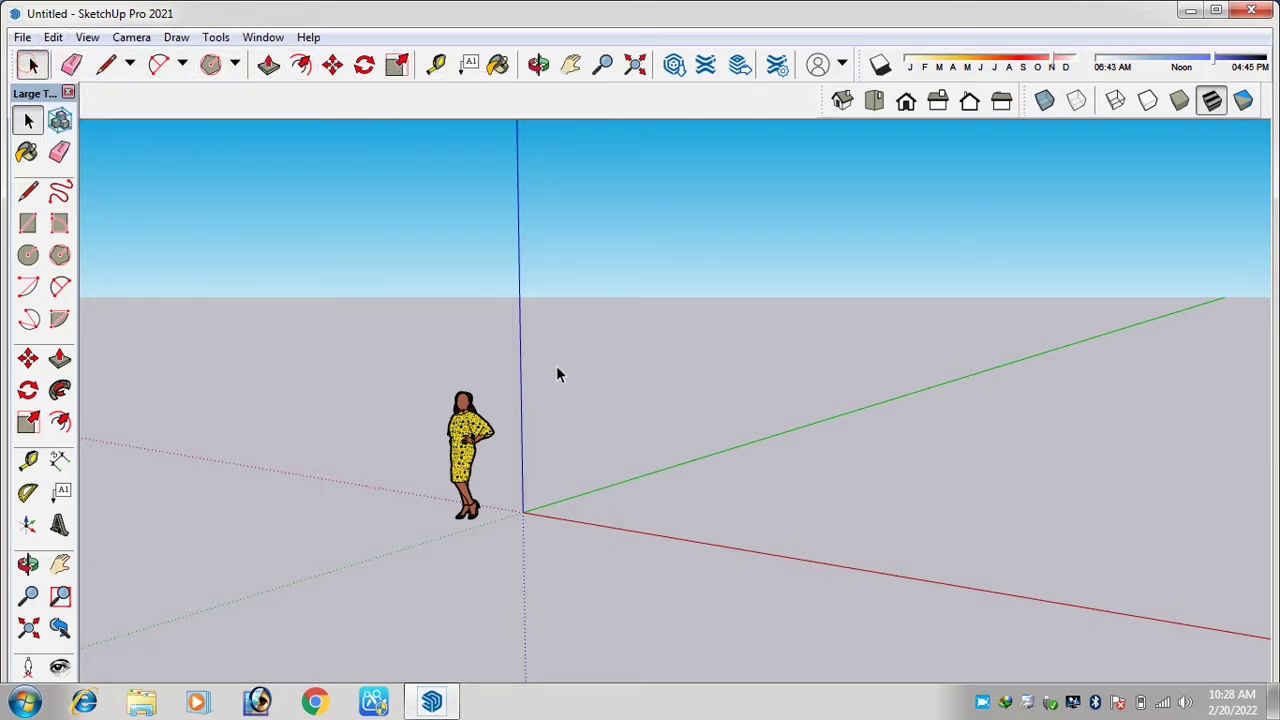
Draw an upright hexagon beside the human scale figure with the Polygon tool and select its face.
{"action": "scroll", "coordinate": [558, 374], "scroll_direction": "up", "scroll_amount": 1}
{"action": "left_click", "coordinate": [211, 64]}
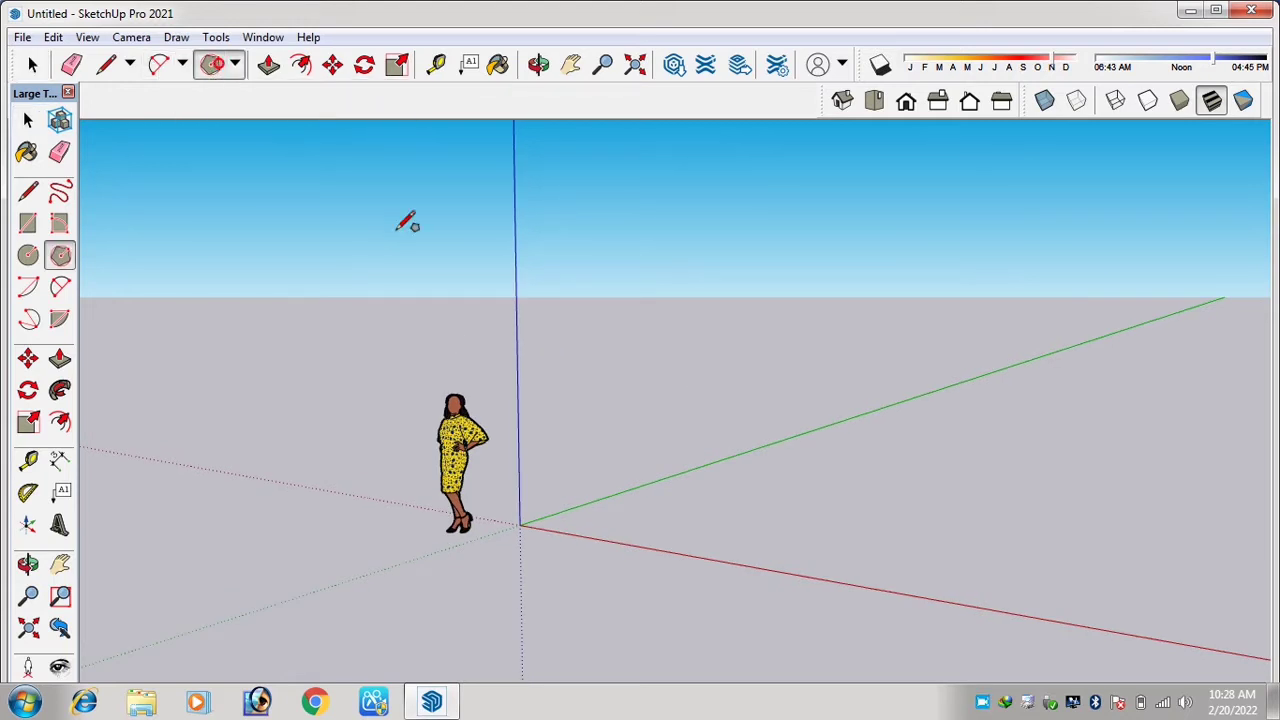
{"action": "left_click", "coordinate": [651, 385]}
{"action": "left_click", "coordinate": [684, 332]}
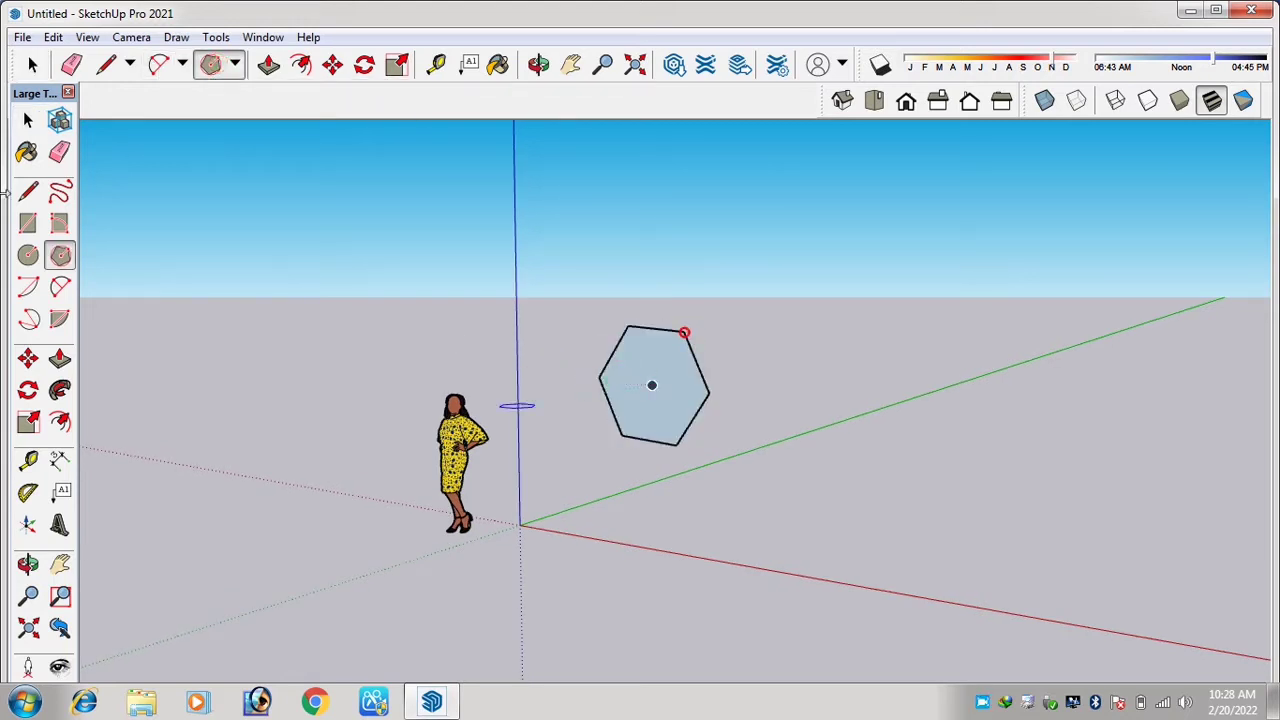
{"action": "key", "text": "space"}
{"action": "left_click", "coordinate": [649, 388]}
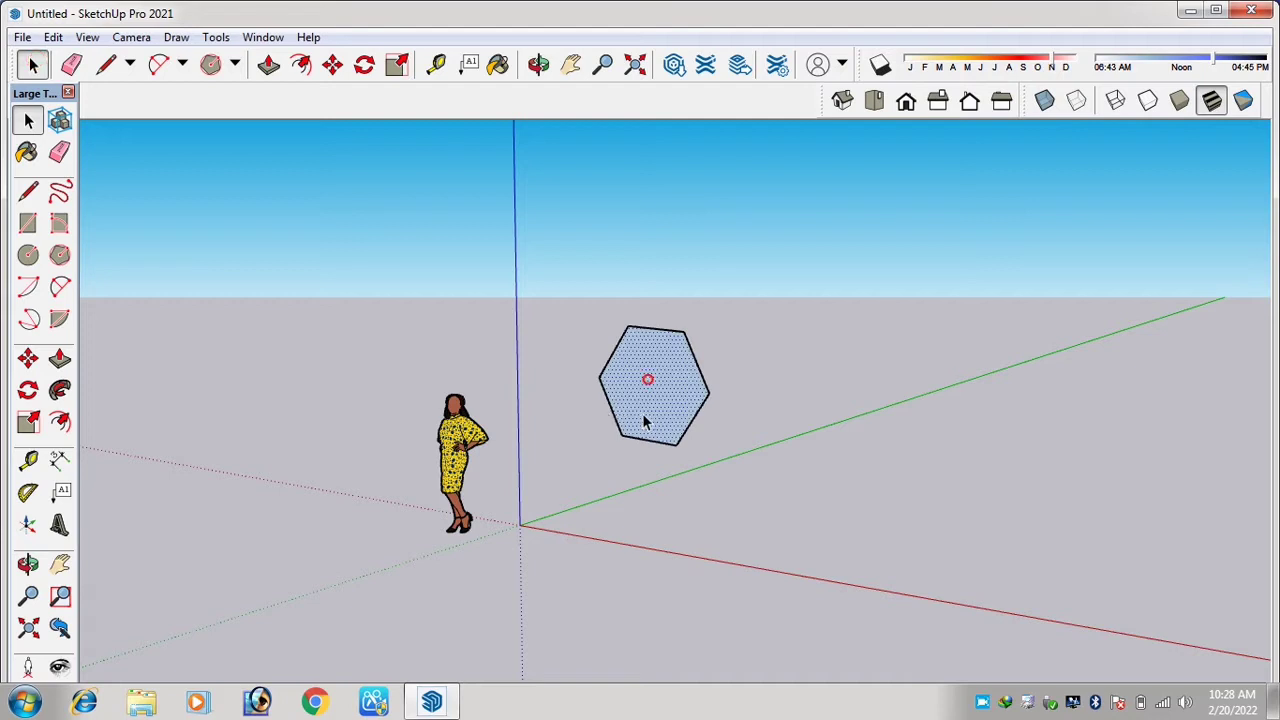
{"action": "scroll", "coordinate": [643, 417], "scroll_direction": "up", "scroll_amount": 2}
{"action": "scroll", "coordinate": [643, 417], "scroll_direction": "down", "scroll_amount": 1}
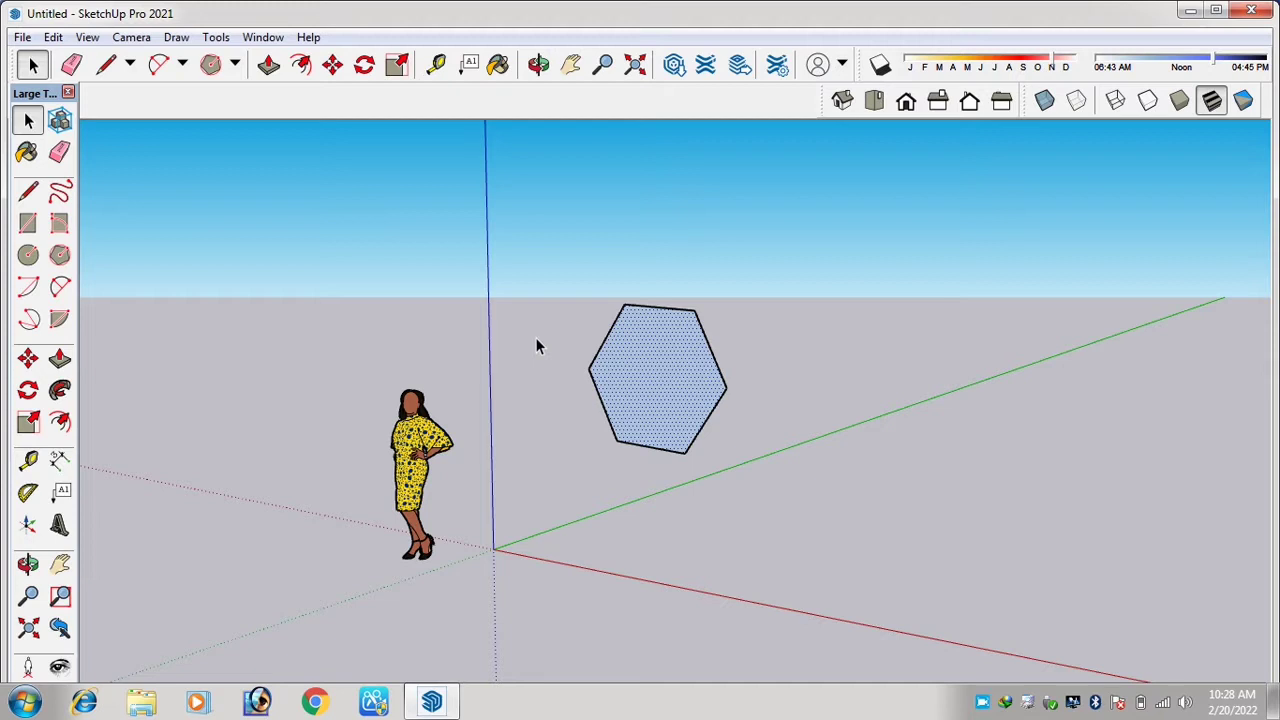
Delete the human scale figure as a trial and undo the deletion.
{"action": "left_click", "coordinate": [408, 418]}
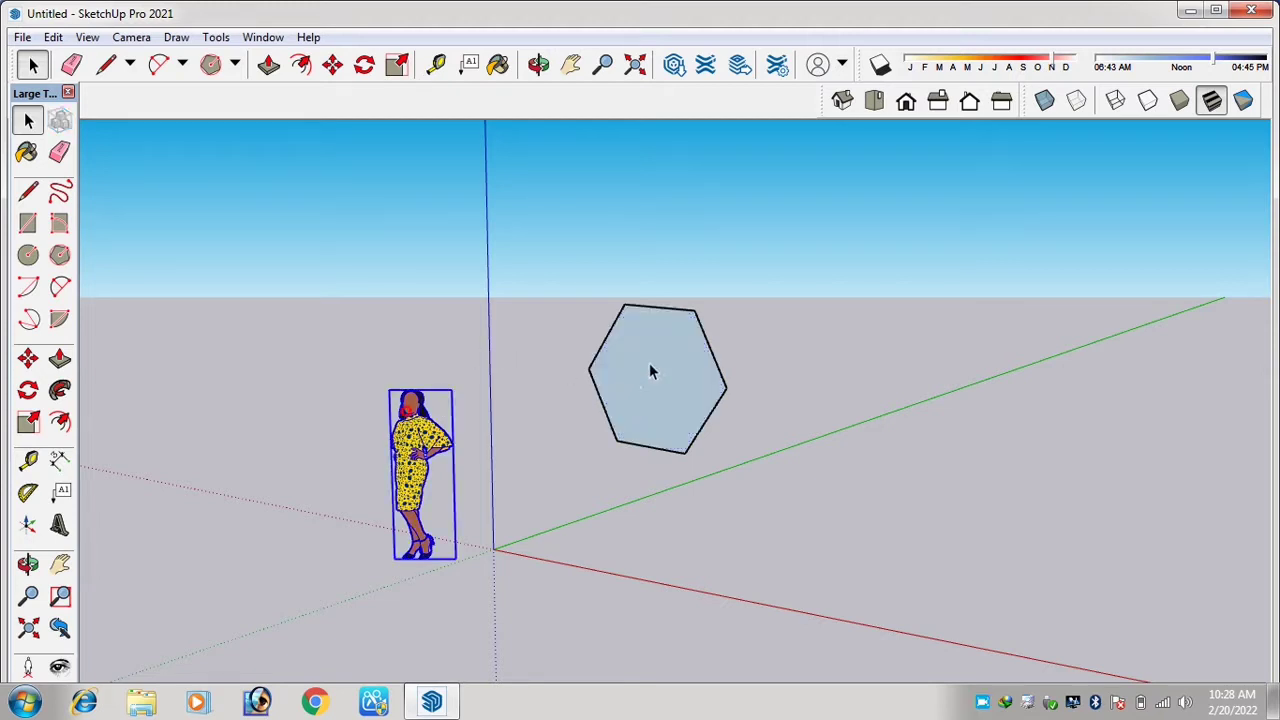
{"action": "left_click", "coordinate": [652, 366]}
{"action": "left_click", "coordinate": [412, 410]}
{"action": "key", "text": "Delete"}
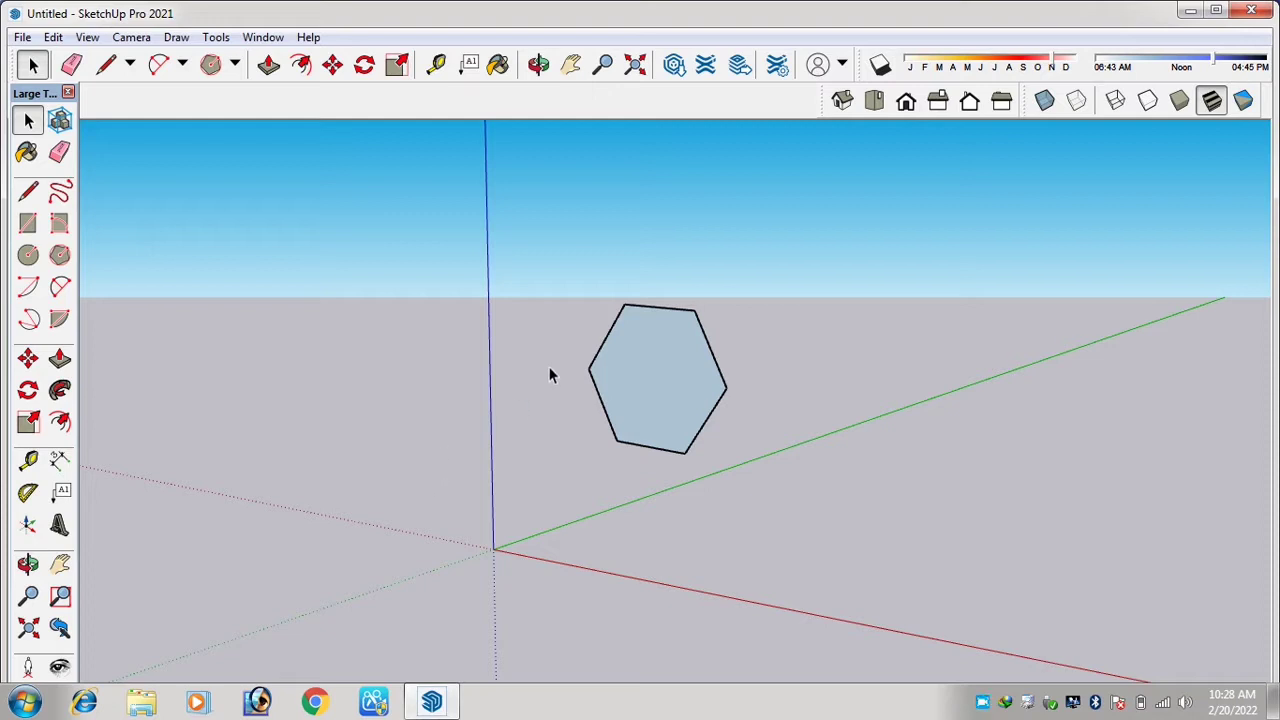
{"action": "key", "text": "ctrl+z"}
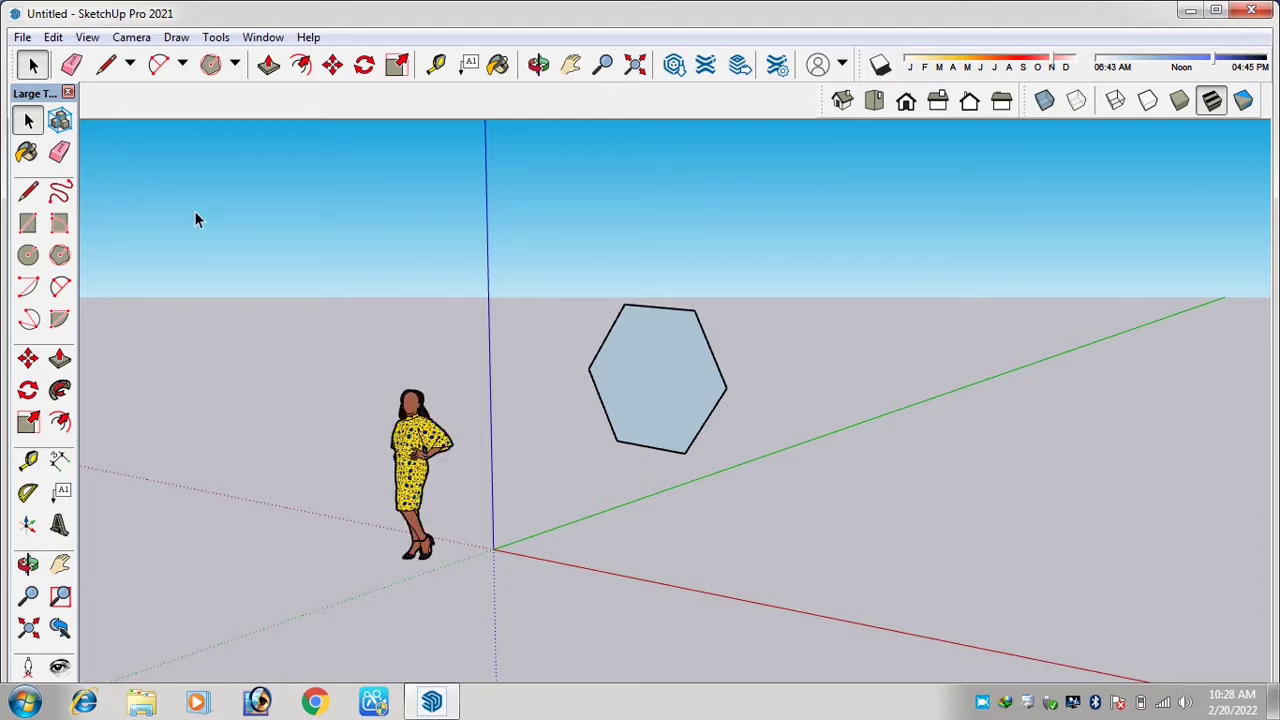
Erase the human scale figure with the Eraser and return to the Select tool.
{"action": "left_click", "coordinate": [72, 66]}
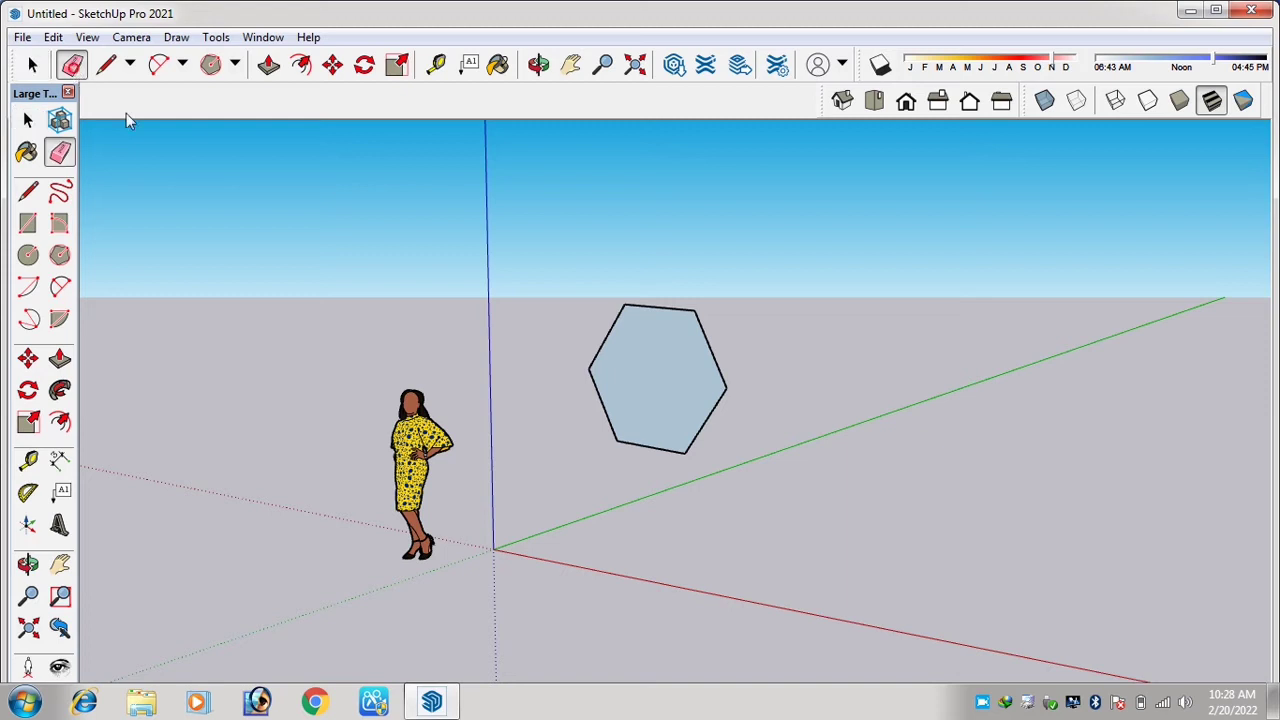
{"action": "left_click", "coordinate": [426, 380]}
{"action": "left_click", "coordinate": [33, 65]}
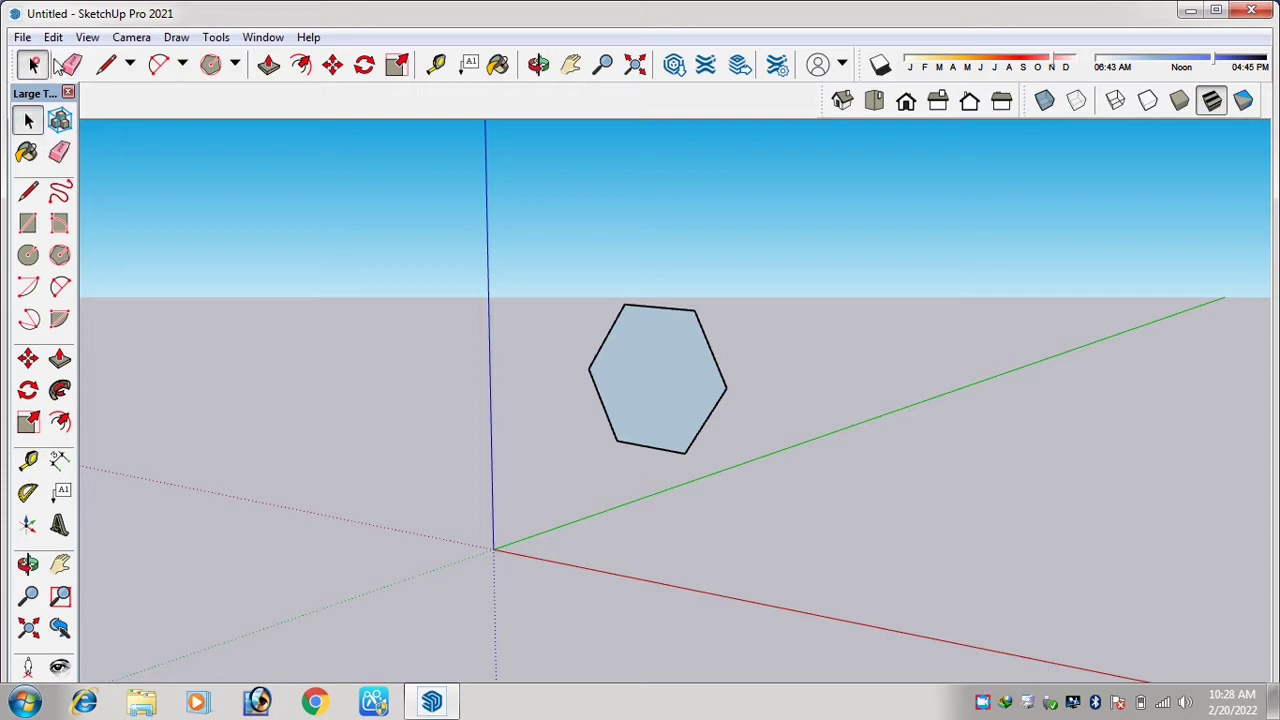
{"action": "left_click", "coordinate": [628, 375]}
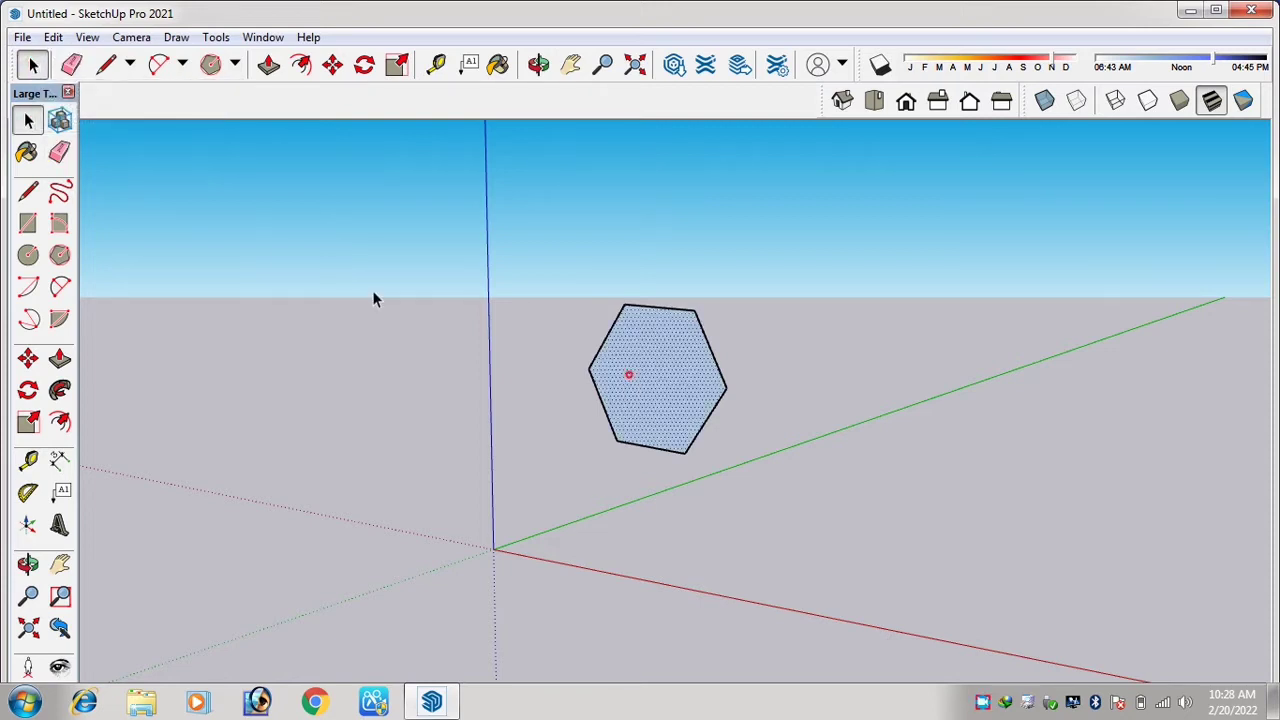
{"action": "left_click", "coordinate": [71, 64]}
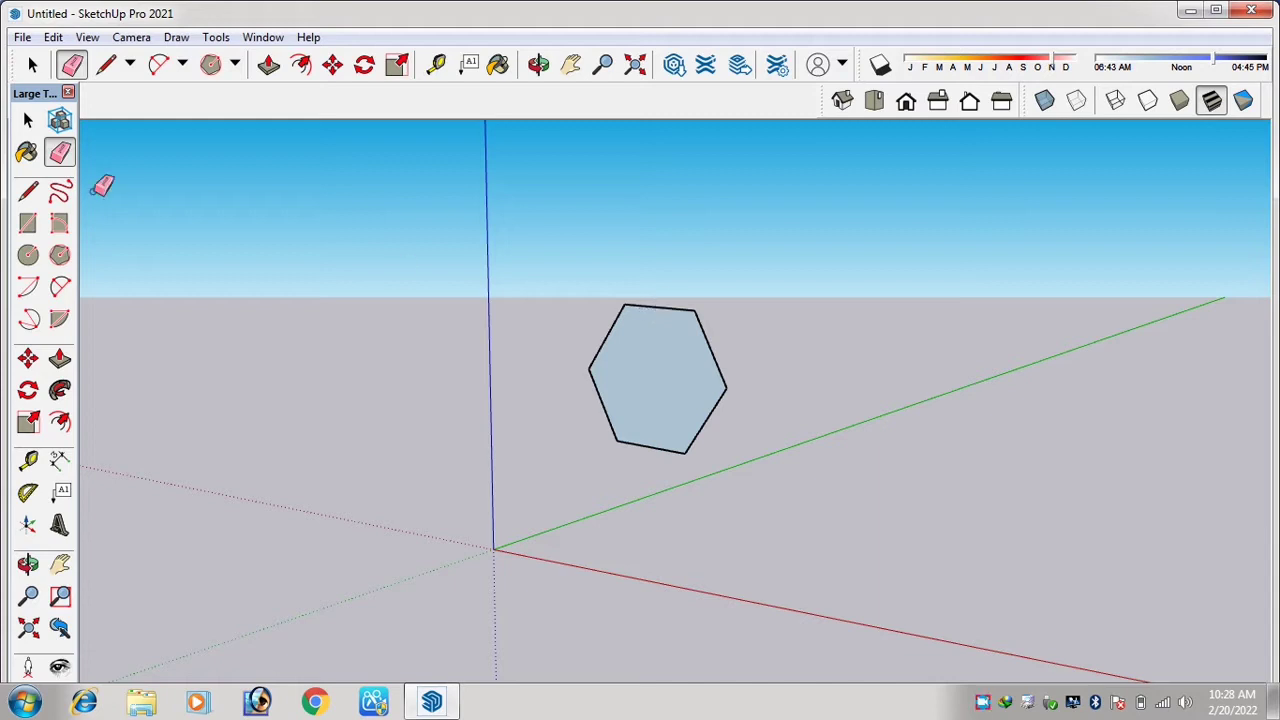
{"action": "left_click", "coordinate": [32, 64]}
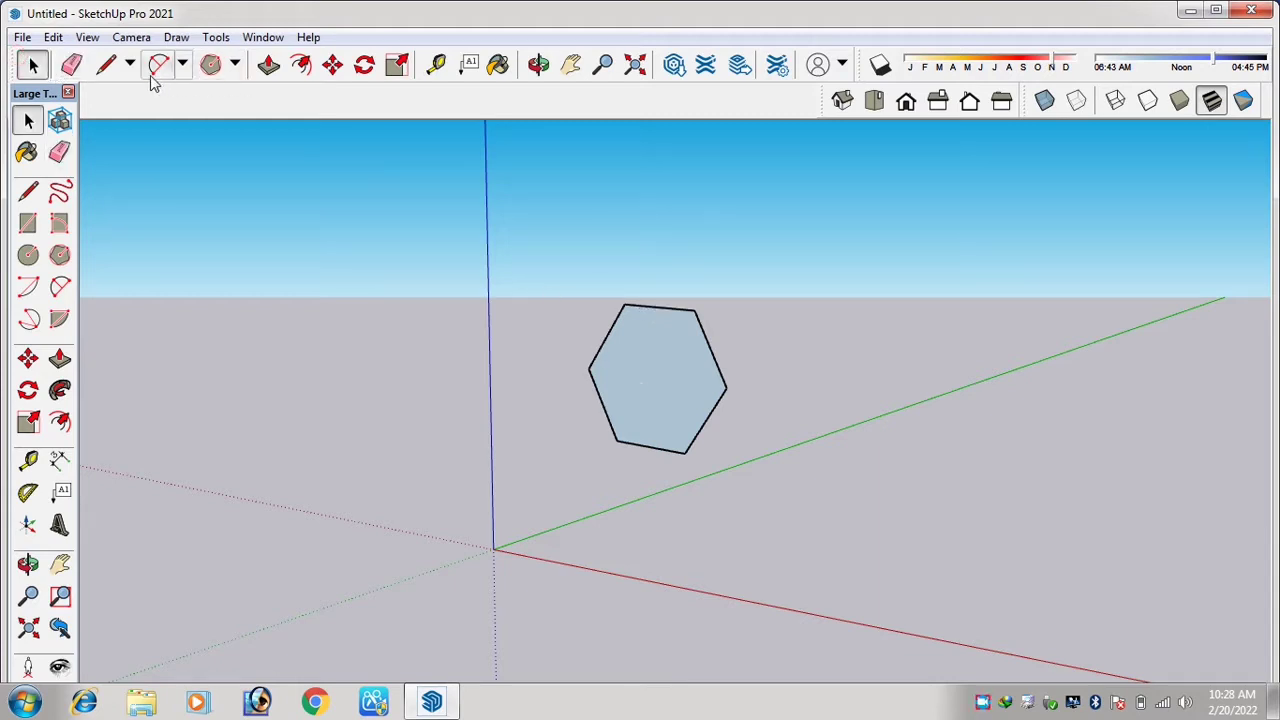
{"action": "scroll", "coordinate": [231, 357], "scroll_direction": "down", "scroll_amount": 3}
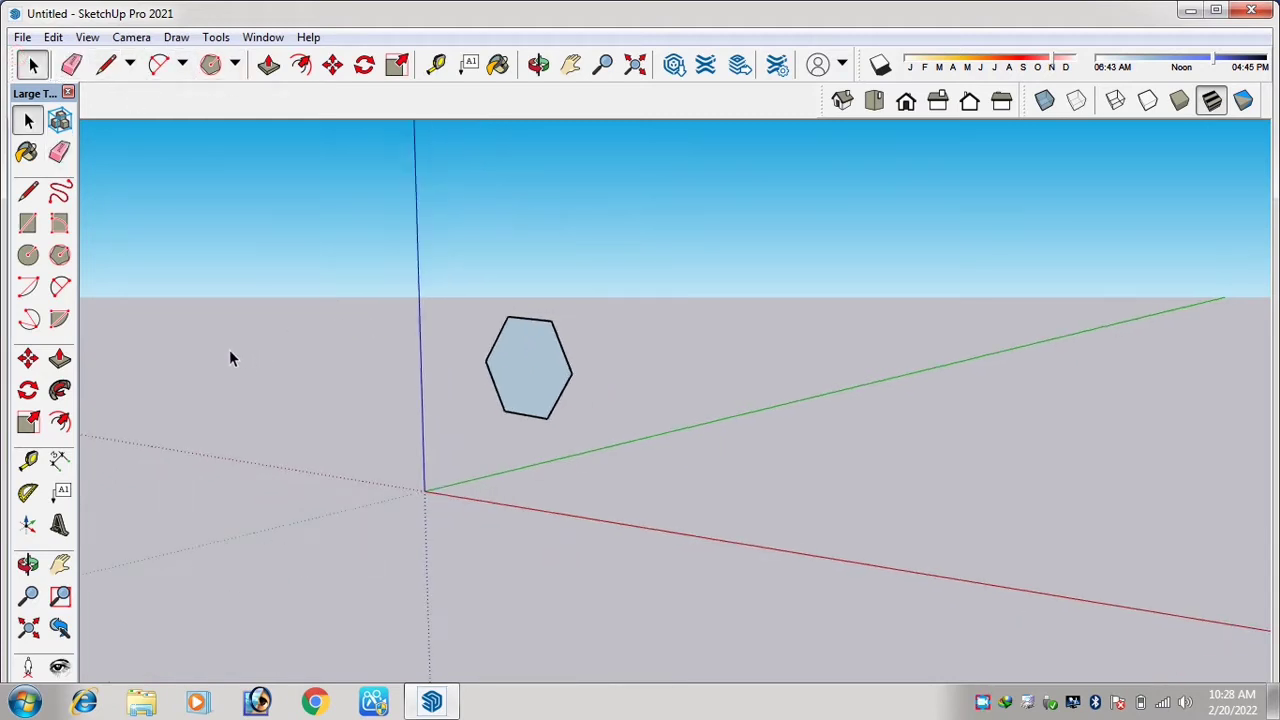
{"action": "scroll", "coordinate": [574, 283], "scroll_direction": "up", "scroll_amount": 3}
{"action": "scroll", "coordinate": [487, 401], "scroll_direction": "down", "scroll_amount": 3}
{"action": "scroll", "coordinate": [680, 445], "scroll_direction": "up", "scroll_amount": 2}
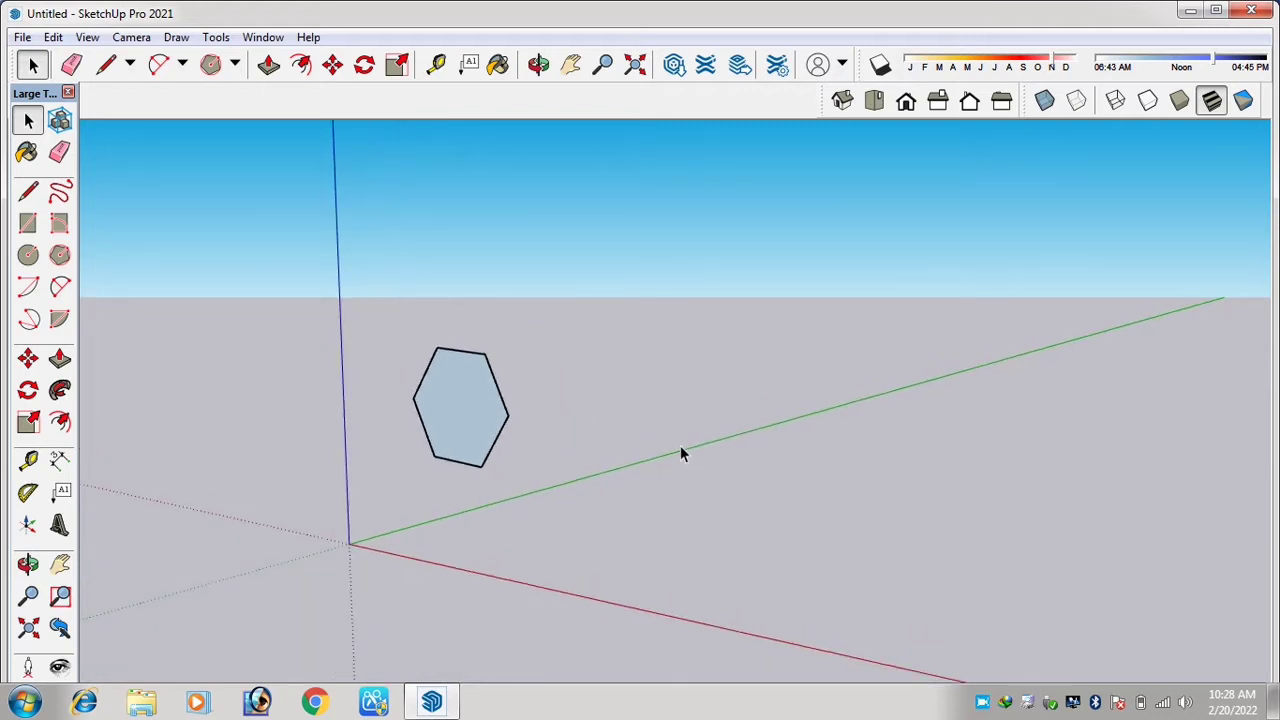
{"action": "scroll", "coordinate": [650, 390], "scroll_direction": "down", "scroll_amount": 2}
{"action": "scroll", "coordinate": [644, 374], "scroll_direction": "up", "scroll_amount": 2}
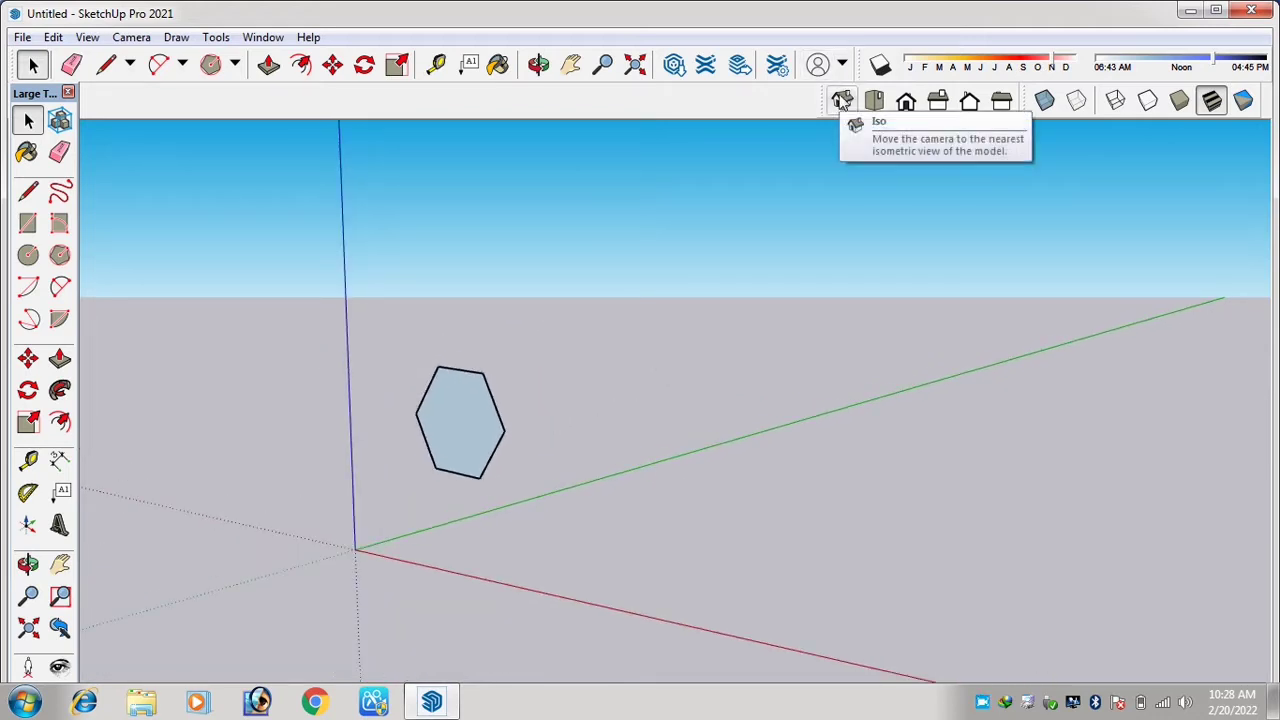
Switch to the Top view and draw a rectangle starting at the origin between the red and green axes.
{"action": "left_click", "coordinate": [873, 101]}
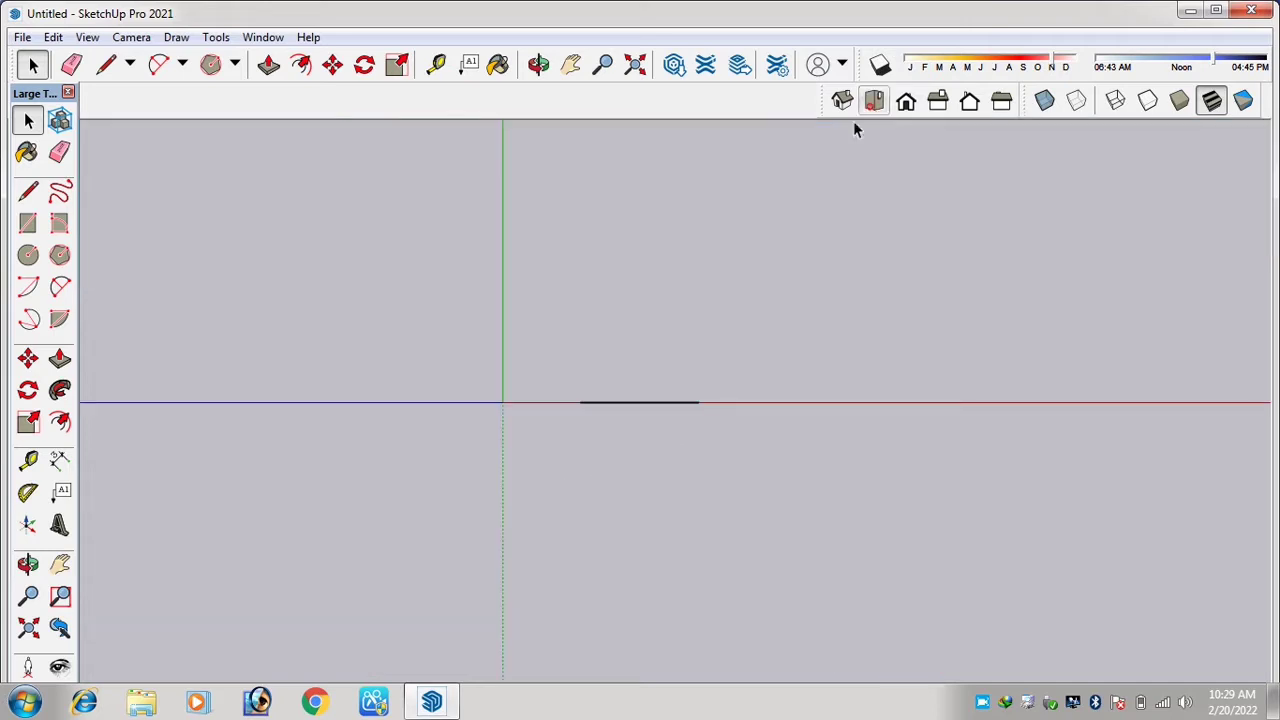
{"action": "key", "text": "r"}
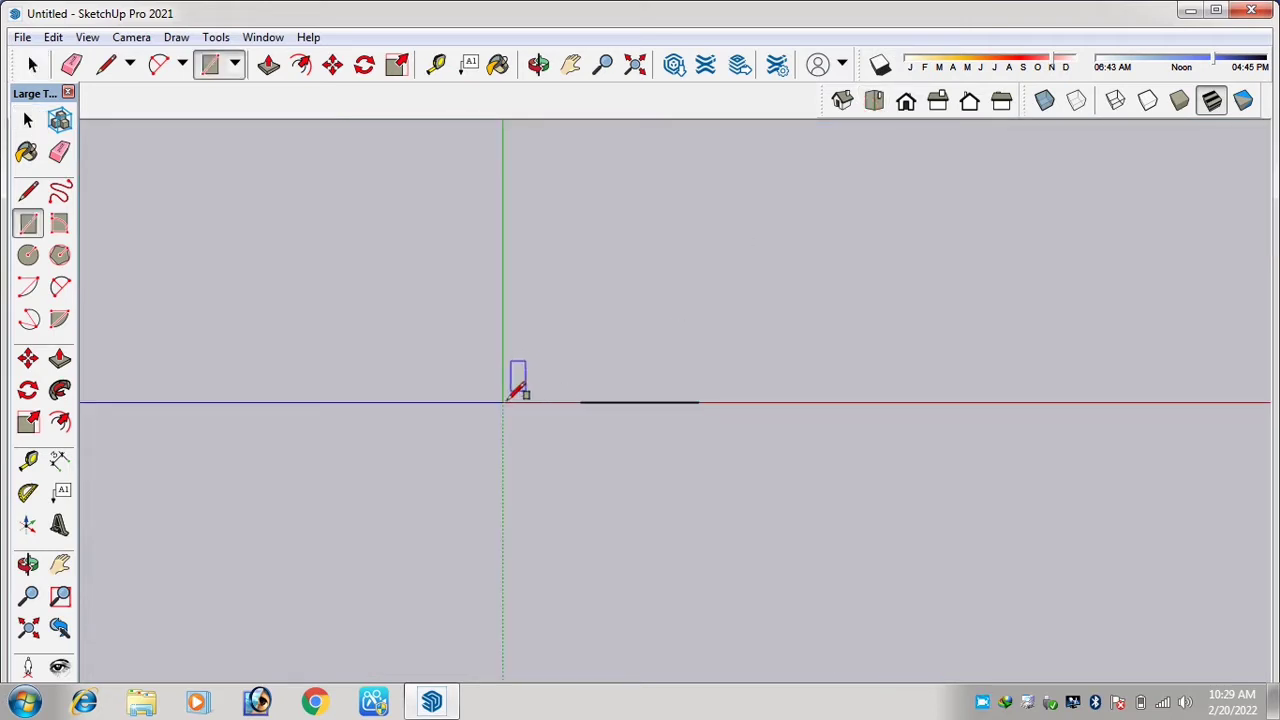
{"action": "left_click", "coordinate": [501, 403]}
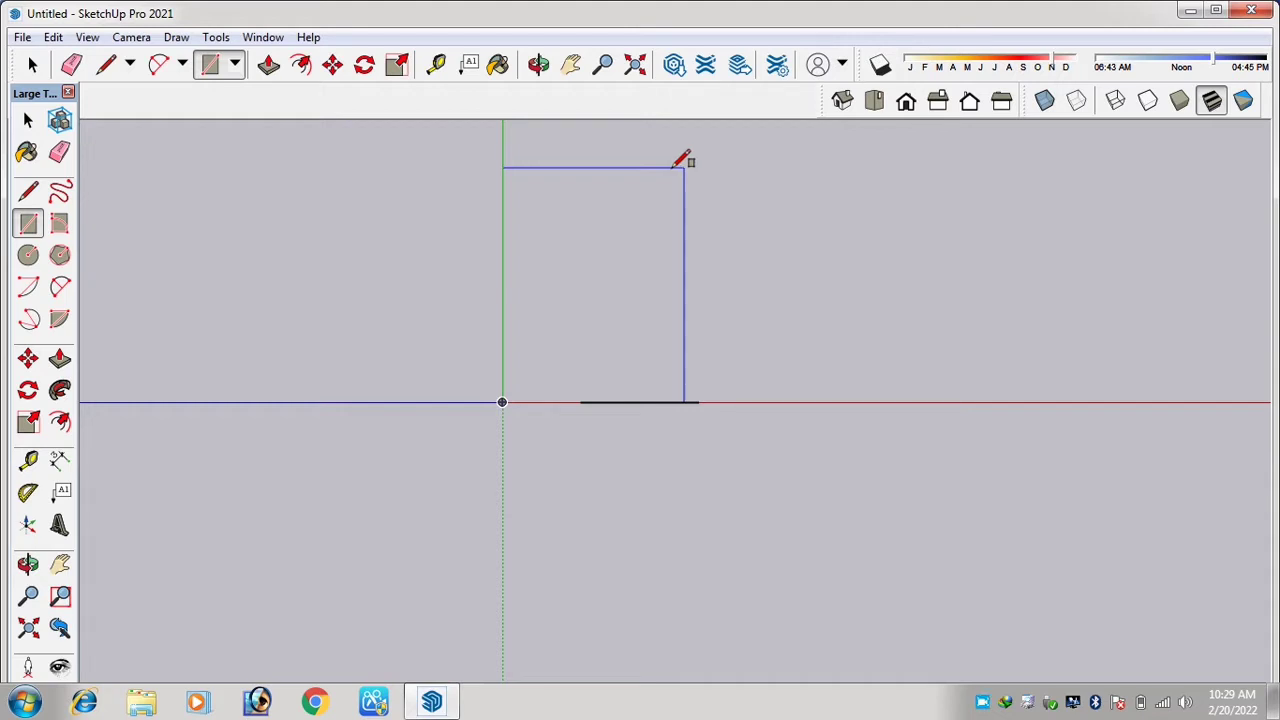
{"action": "key", "text": "Return"}
{"action": "scroll", "coordinate": [478, 510], "scroll_direction": "down", "scroll_amount": 6}
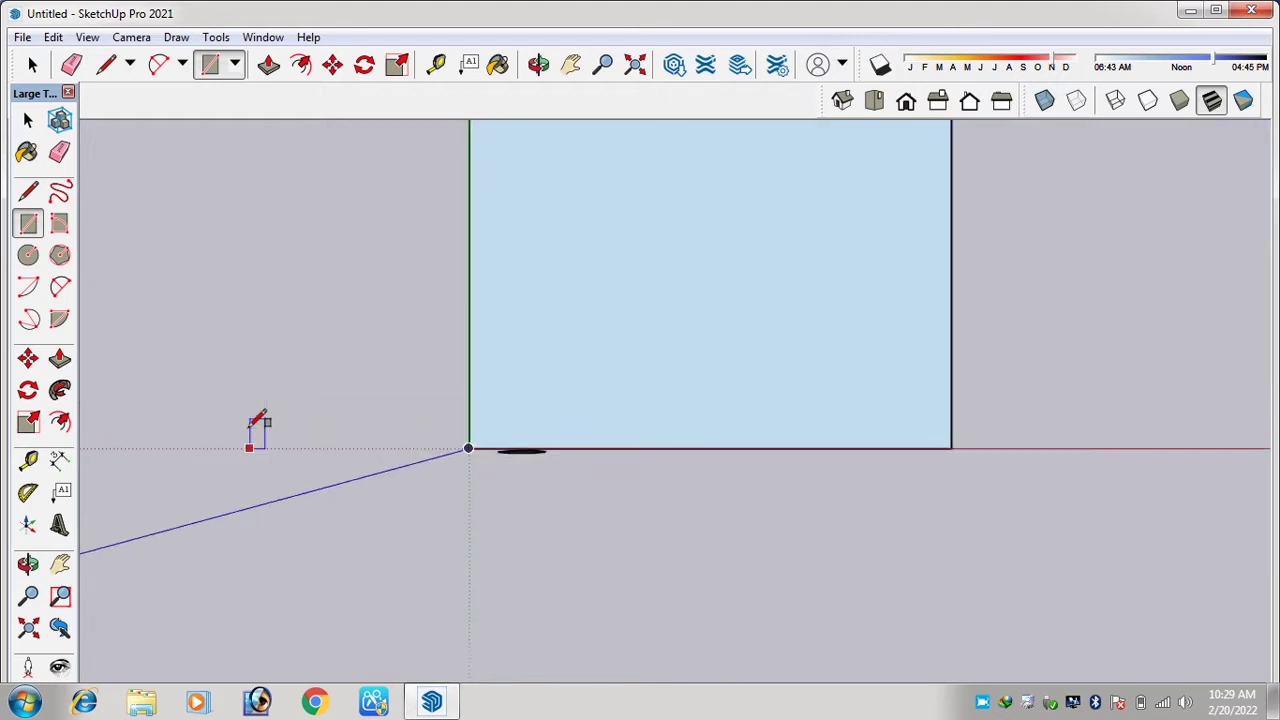
Erase the leftover hexagon lying along the rectangle's edge on the red axis.
{"action": "scroll", "coordinate": [520, 354], "scroll_direction": "up", "scroll_amount": 5}
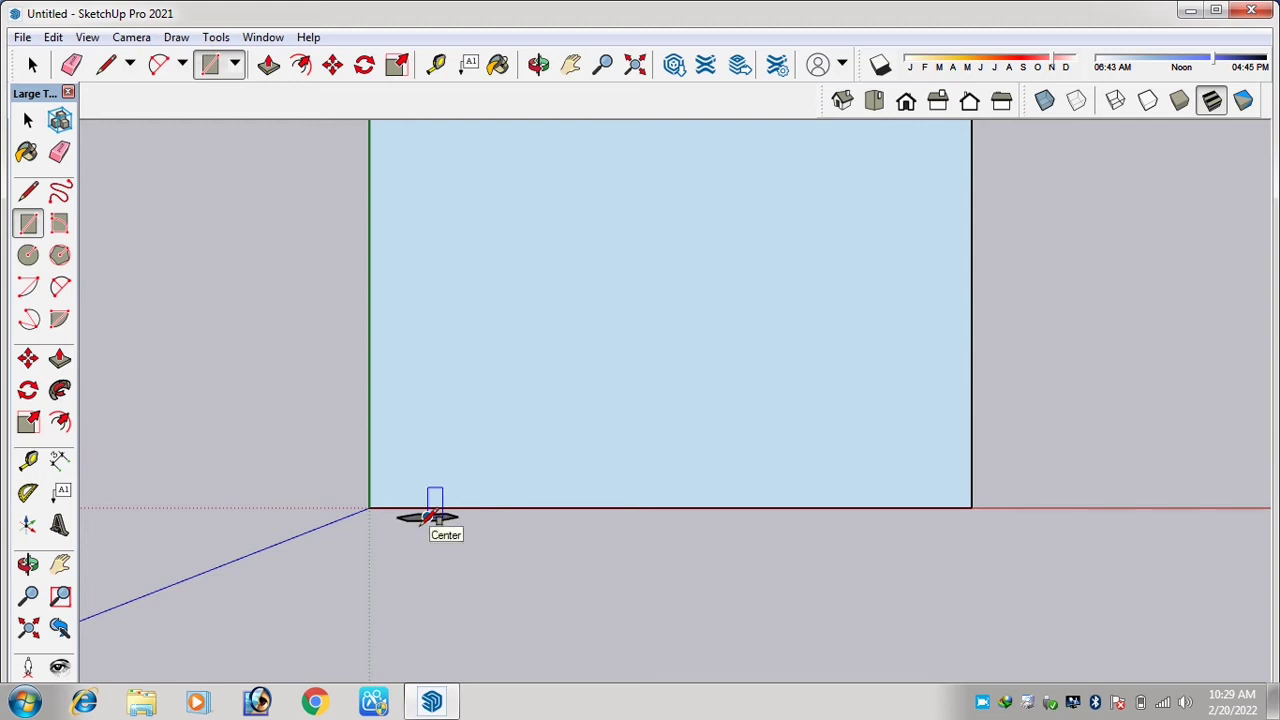
{"action": "key", "text": "e"}
{"action": "scroll", "coordinate": [470, 524], "scroll_direction": "down", "scroll_amount": 3}
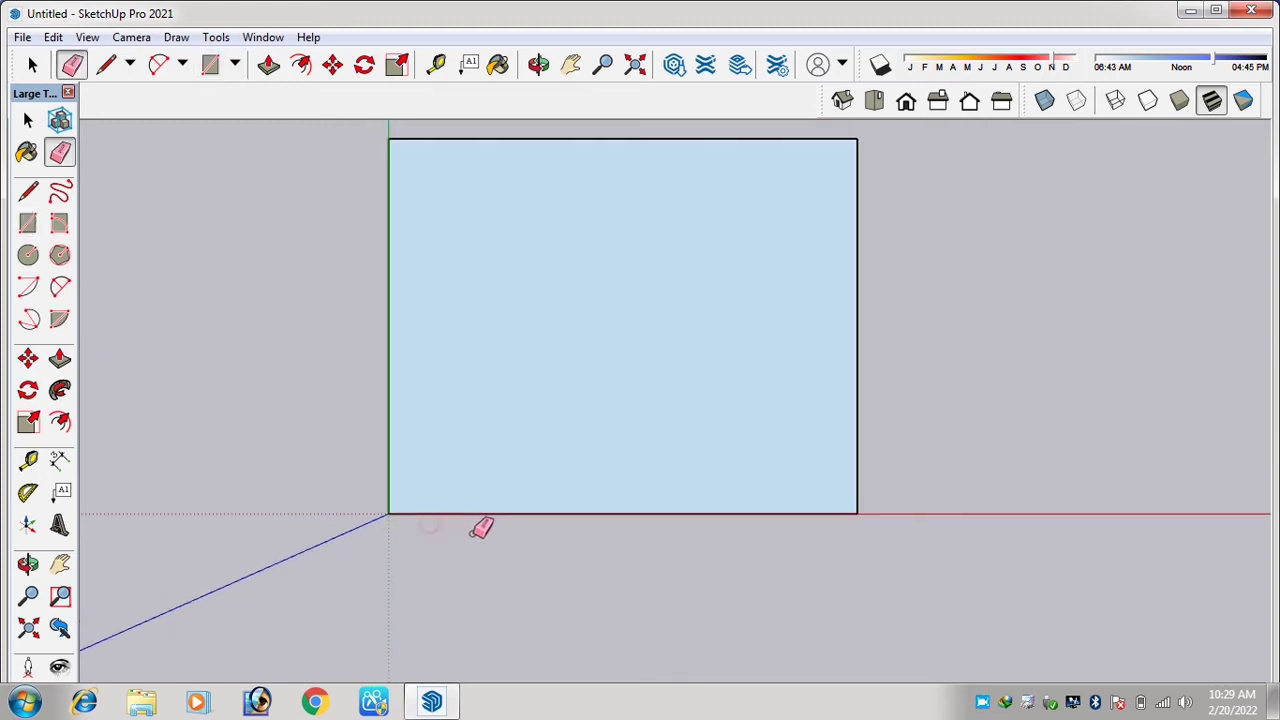
{"action": "scroll", "coordinate": [430, 290], "scroll_direction": "up", "scroll_amount": 1}
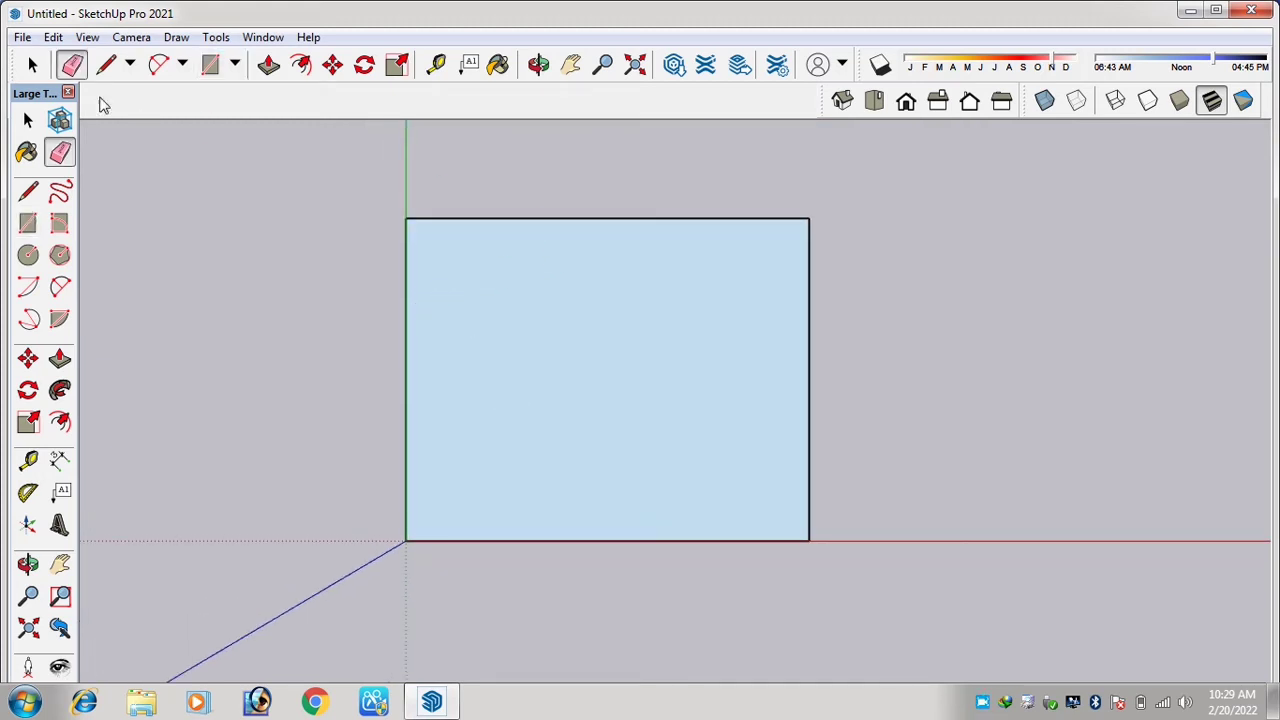
Offset the rectangle's outline inward by 9 to form a thin border.
{"action": "left_click", "coordinate": [35, 66]}
{"action": "left_click", "coordinate": [71, 65]}
{"action": "key", "text": "t"}
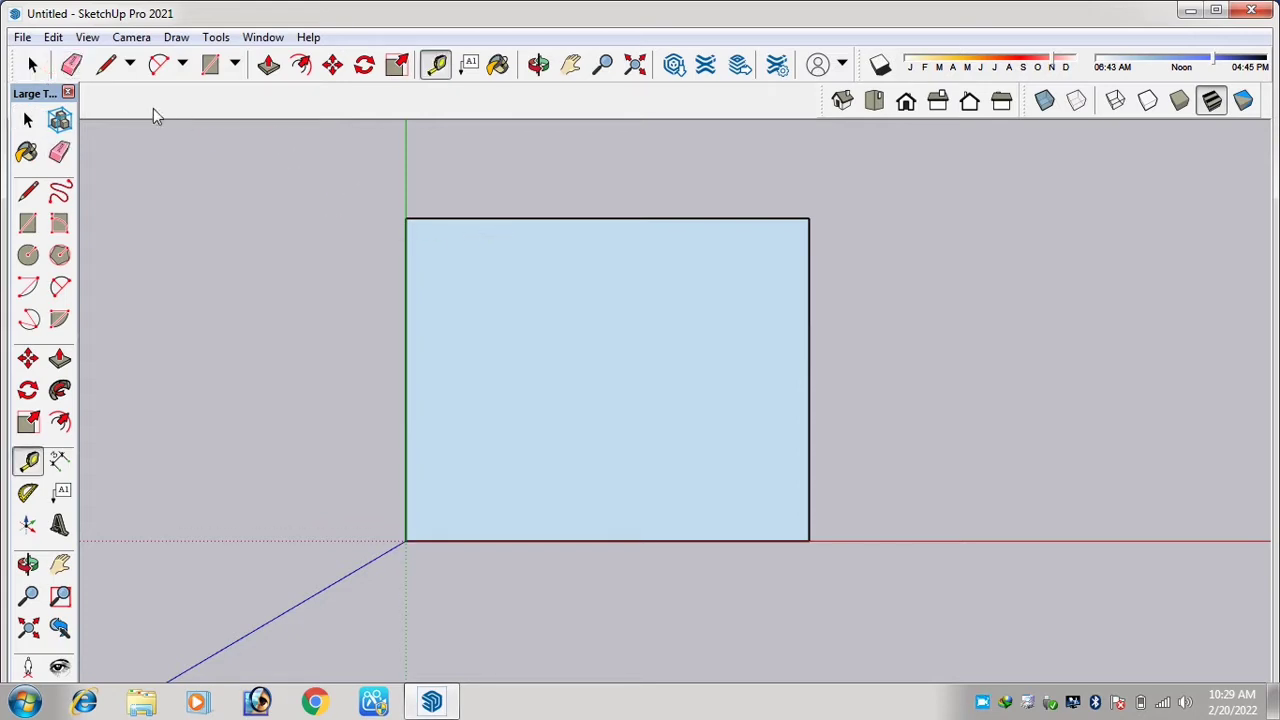
{"action": "left_click", "coordinate": [296, 67]}
{"action": "left_click", "coordinate": [507, 230]}
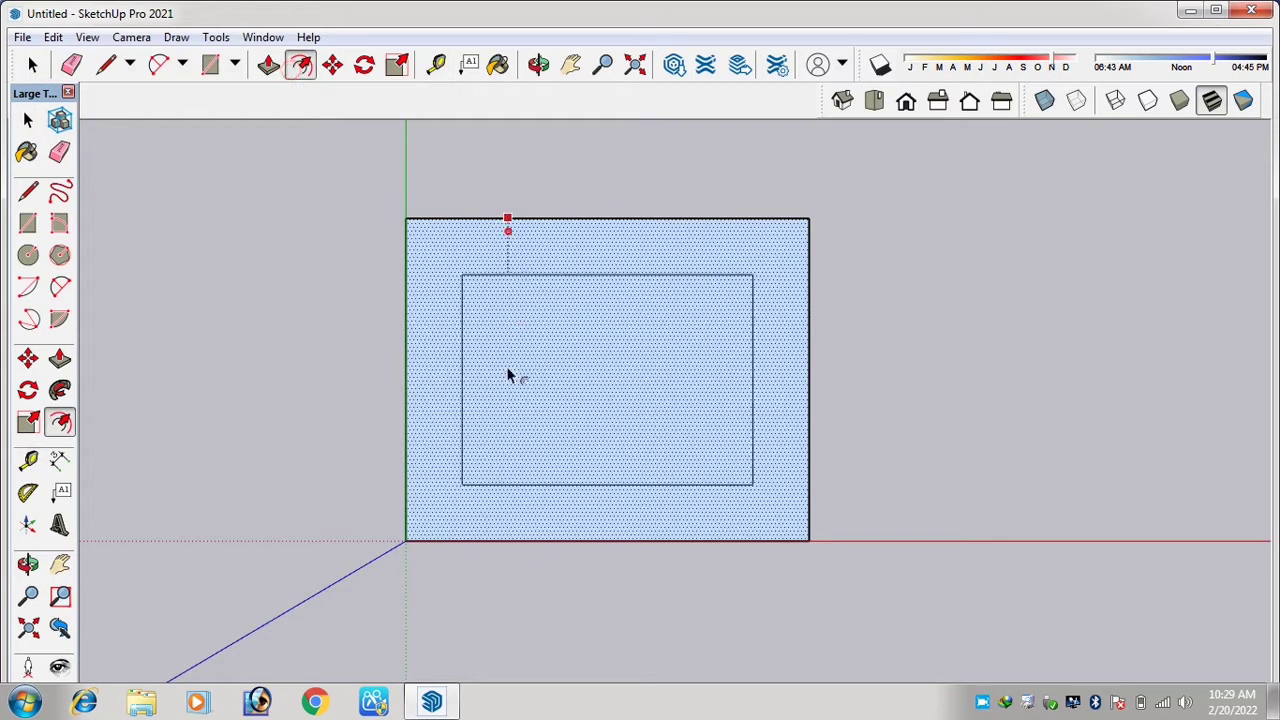
{"action": "type", "text": "9"}
{"action": "key", "text": "Return"}
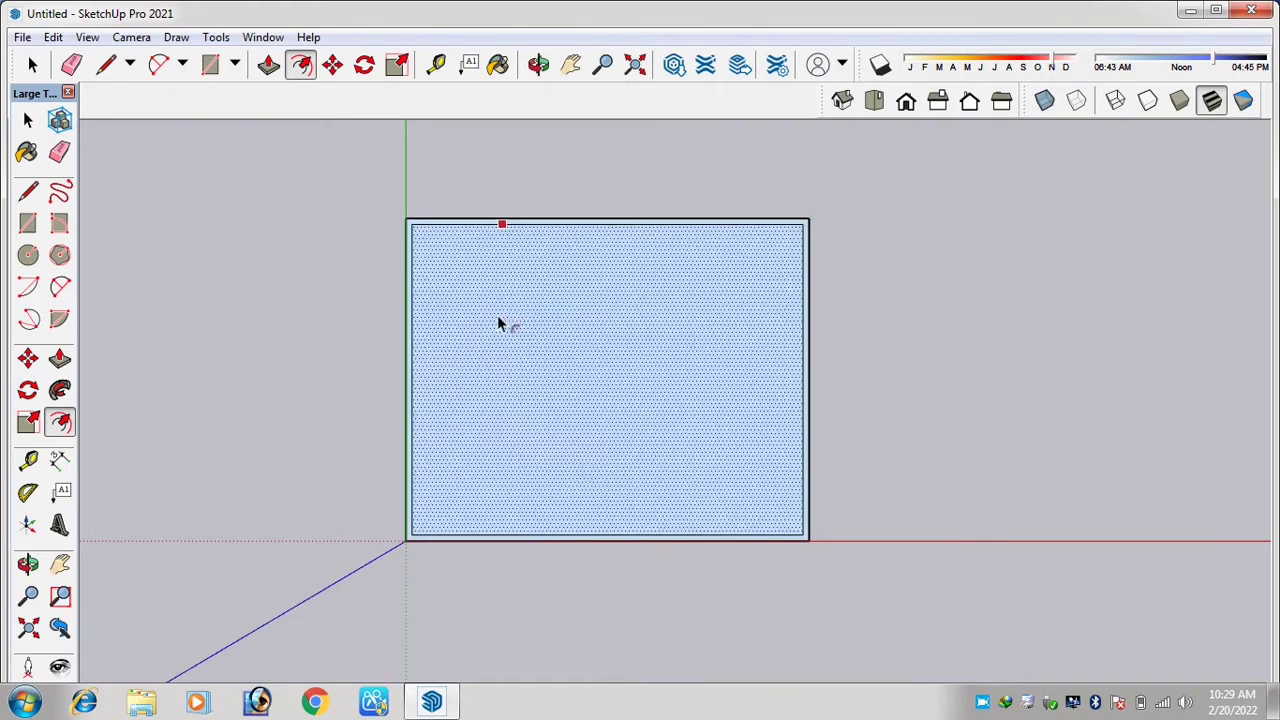
Select the inner face, the outer rectangle's upper edge and the thin border face one after another.
{"action": "scroll", "coordinate": [516, 216], "scroll_direction": "up", "scroll_amount": 1}
{"action": "scroll", "coordinate": [460, 238], "scroll_direction": "down", "scroll_amount": 1}
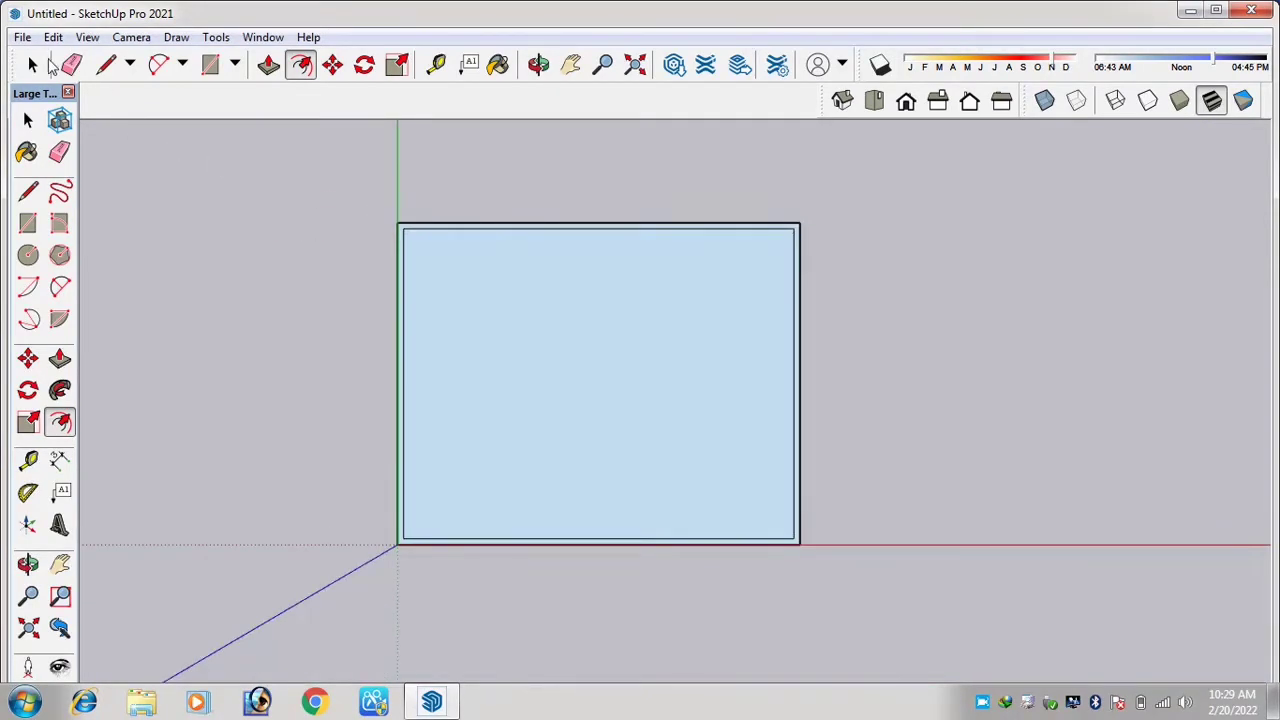
{"action": "left_click", "coordinate": [33, 65]}
{"action": "left_click", "coordinate": [600, 274]}
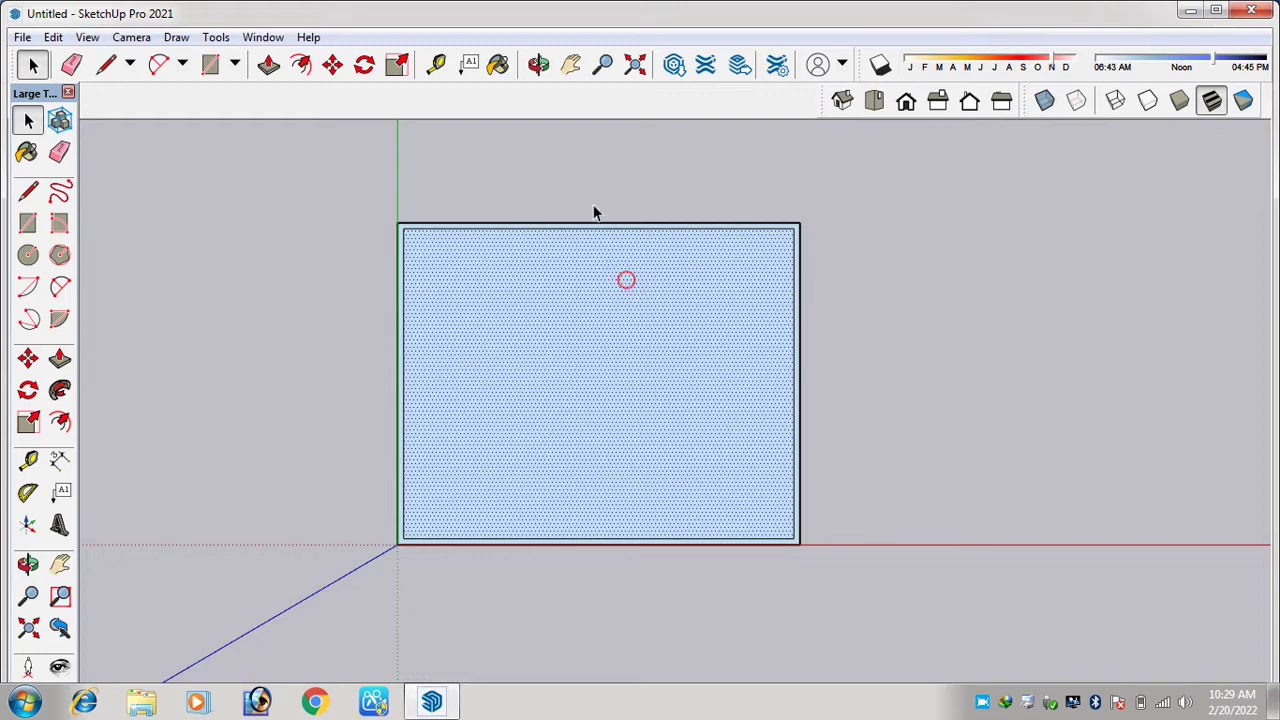
{"action": "scroll", "coordinate": [547, 241], "scroll_direction": "up", "scroll_amount": 1}
{"action": "scroll", "coordinate": [547, 234], "scroll_direction": "down", "scroll_amount": 1}
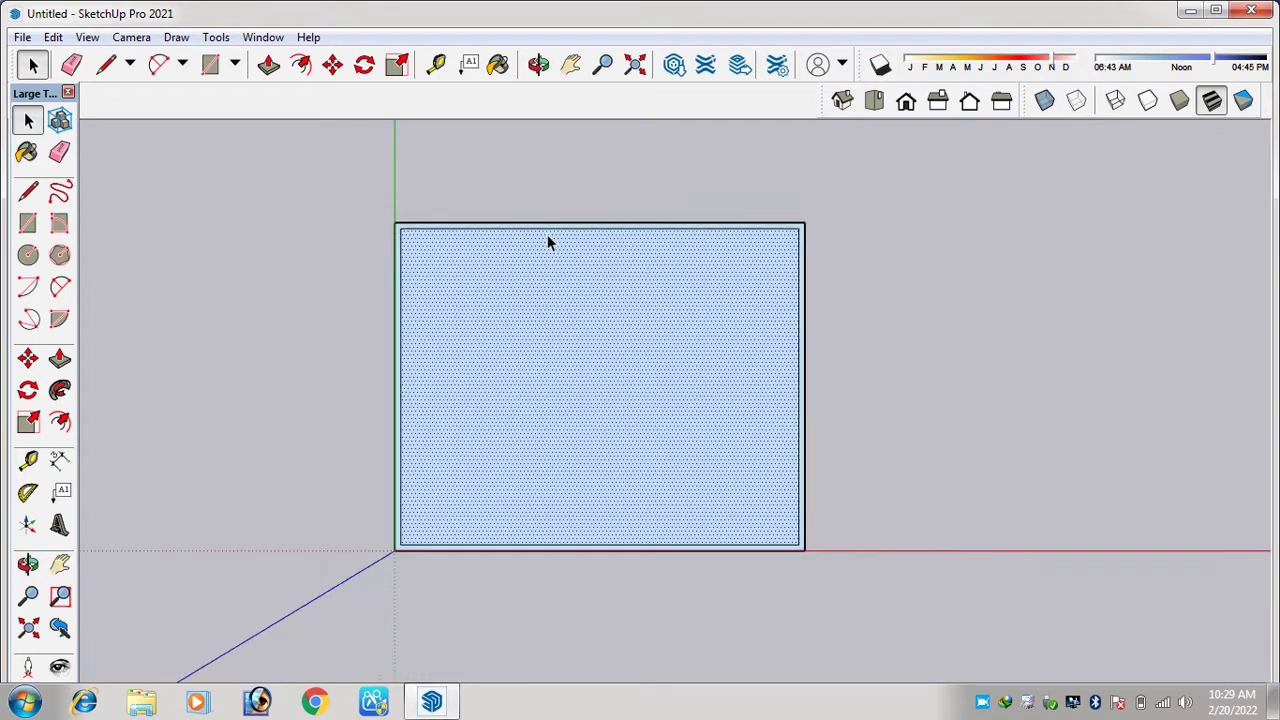
{"action": "scroll", "coordinate": [531, 230], "scroll_direction": "up", "scroll_amount": 1}
{"action": "left_click", "coordinate": [527, 225]}
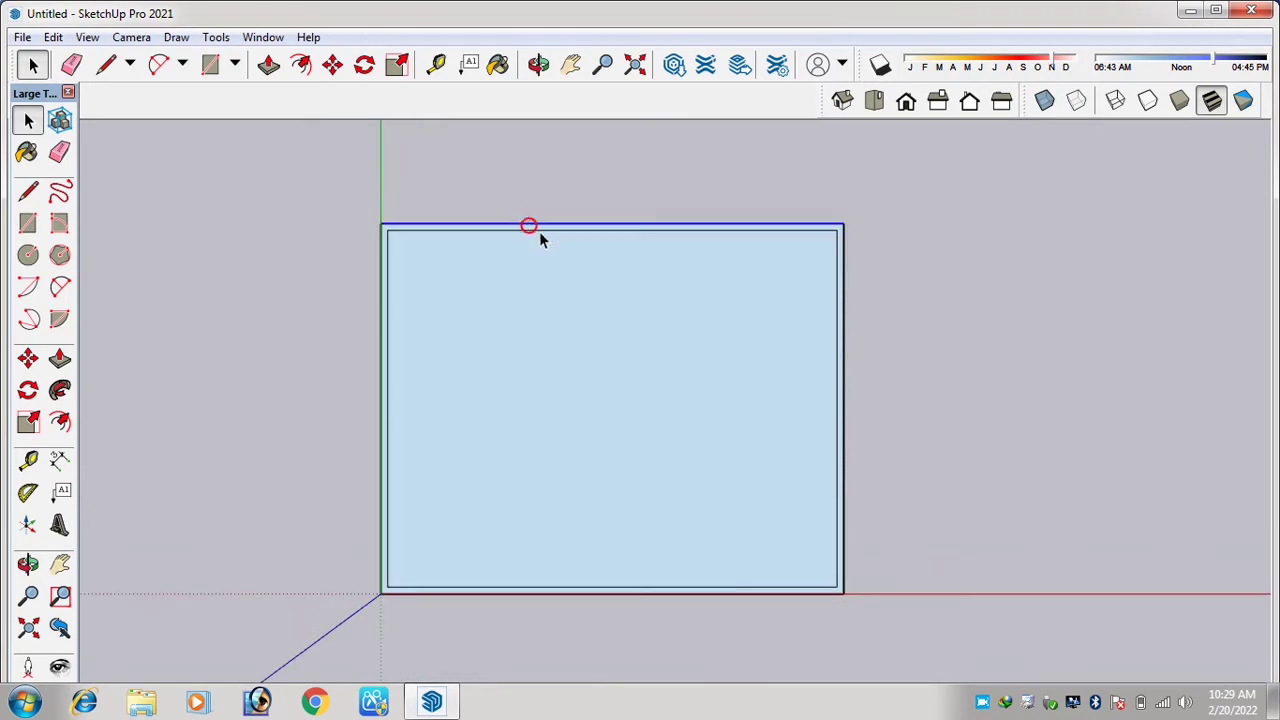
{"action": "scroll", "coordinate": [537, 238], "scroll_direction": "down", "scroll_amount": 1}
{"action": "scroll", "coordinate": [510, 230], "scroll_direction": "up", "scroll_amount": 1}
{"action": "scroll", "coordinate": [507, 229], "scroll_direction": "up", "scroll_amount": 1}
{"action": "left_click", "coordinate": [511, 231]}
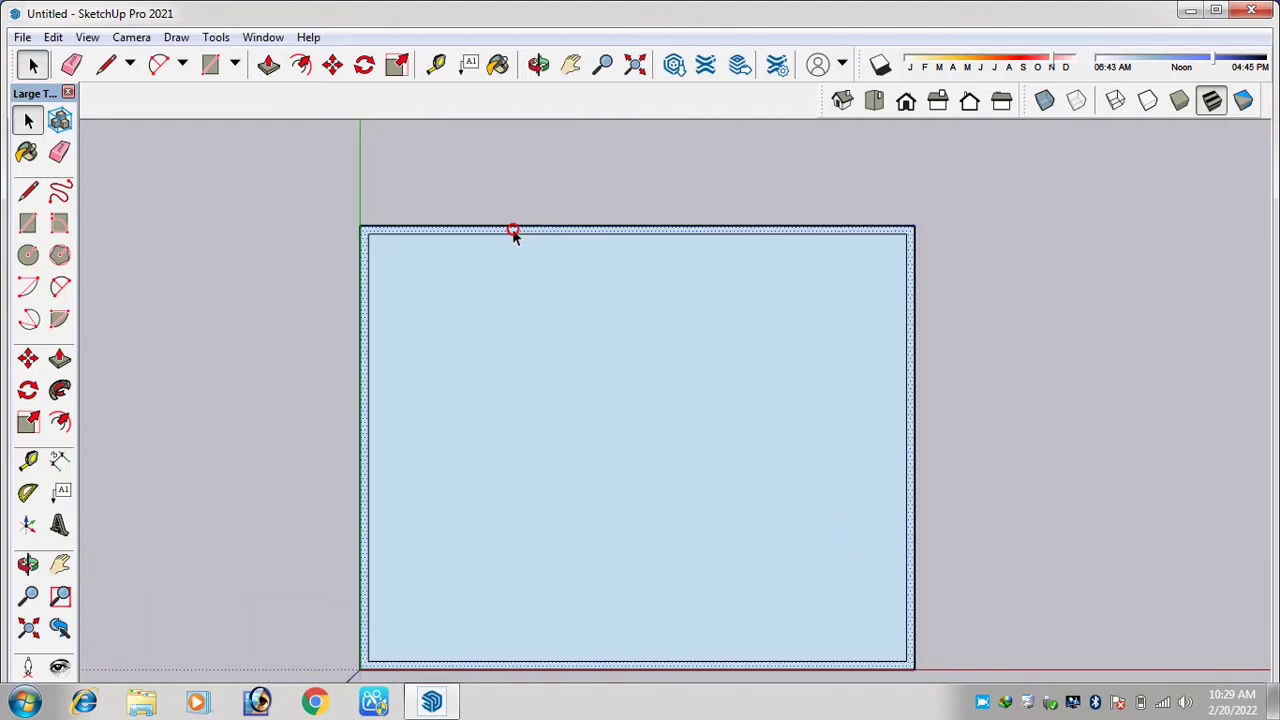
{"action": "scroll", "coordinate": [380, 220], "scroll_direction": "down", "scroll_amount": 2}
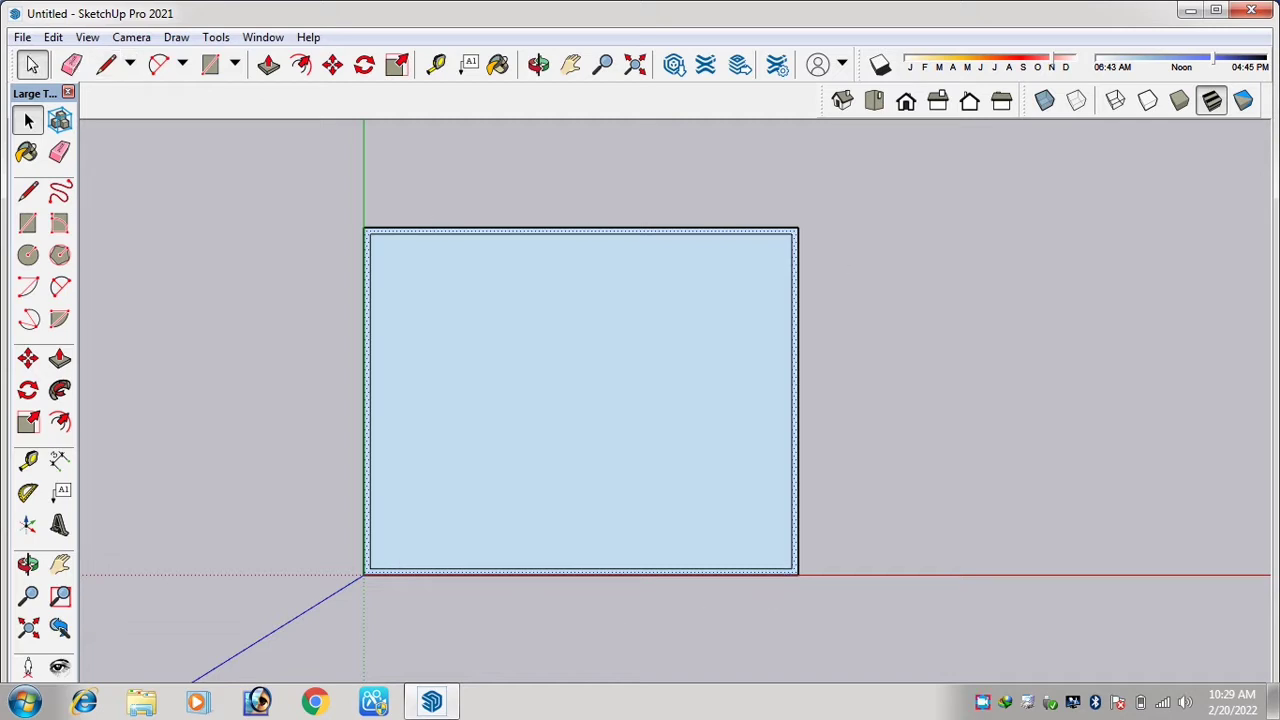
Erase the outer rectangle's upper edge with the Eraser and undo the erasure.
{"action": "left_click", "coordinate": [72, 65]}
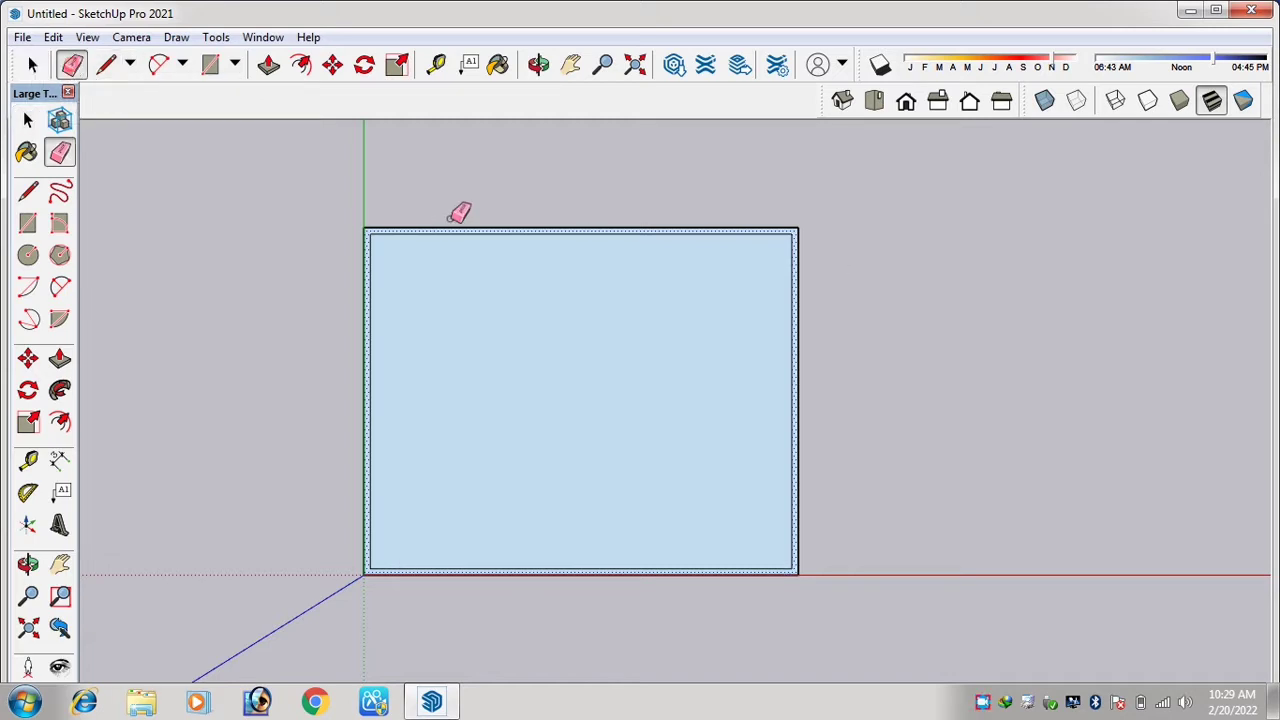
{"action": "scroll", "coordinate": [450, 222], "scroll_direction": "up", "scroll_amount": 1}
{"action": "scroll", "coordinate": [497, 231], "scroll_direction": "up", "scroll_amount": 1}
{"action": "scroll", "coordinate": [488, 232], "scroll_direction": "down", "scroll_amount": 1}
{"action": "scroll", "coordinate": [456, 224], "scroll_direction": "up", "scroll_amount": 1}
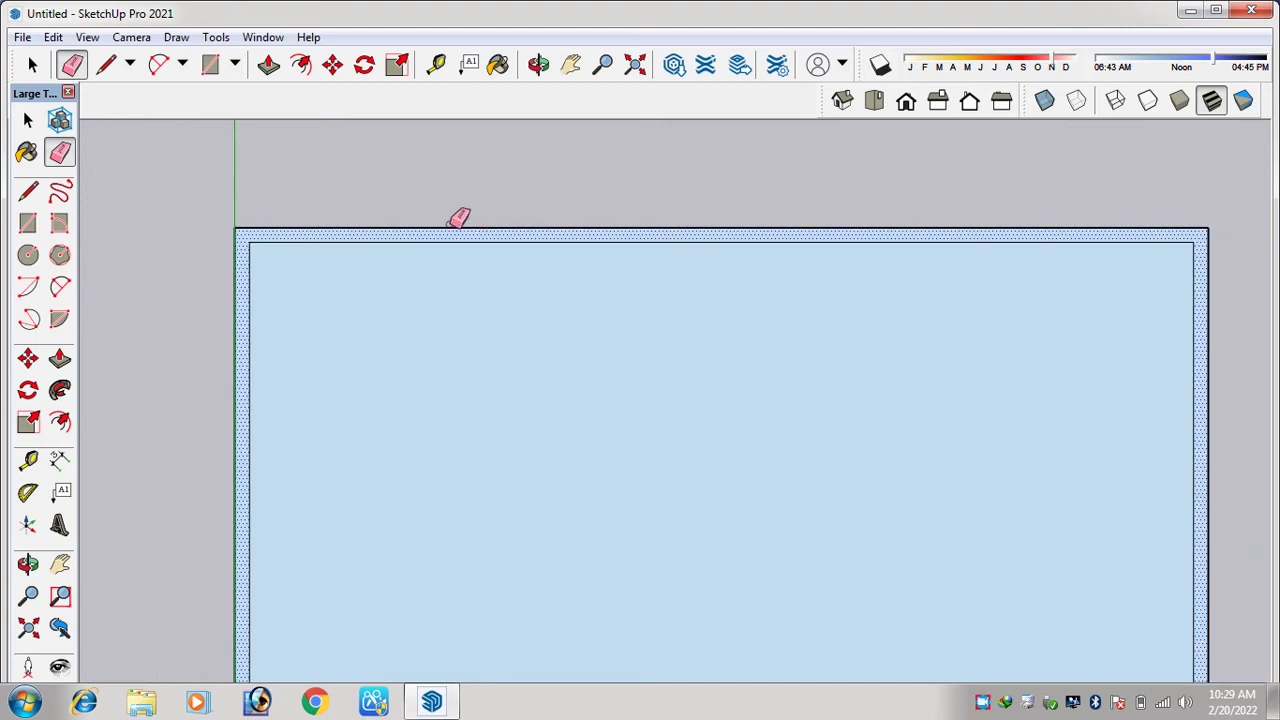
{"action": "left_click", "coordinate": [450, 228]}
{"action": "scroll", "coordinate": [490, 176], "scroll_direction": "down", "scroll_amount": 1}
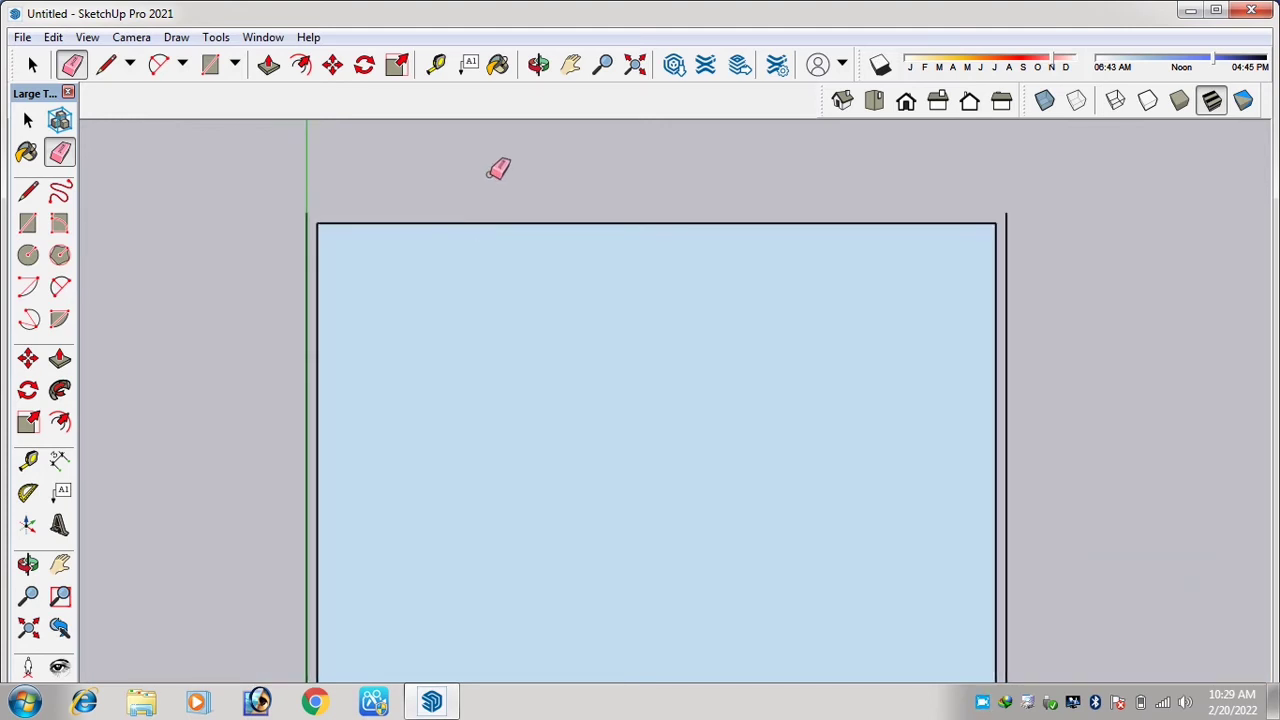
{"action": "key", "text": "ctrl+z"}
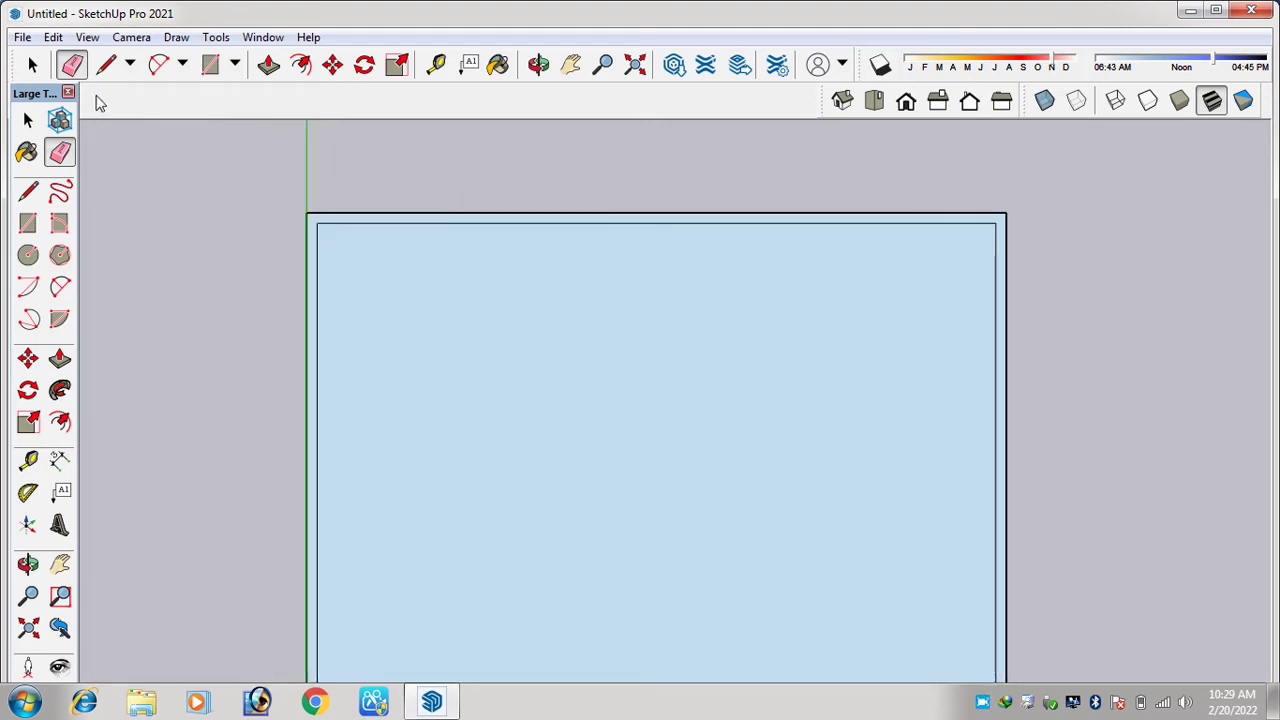
Draw two connected lines from the inner rectangle's upper-left corner with the Line tool and undo both.
{"action": "left_click", "coordinate": [118, 66]}
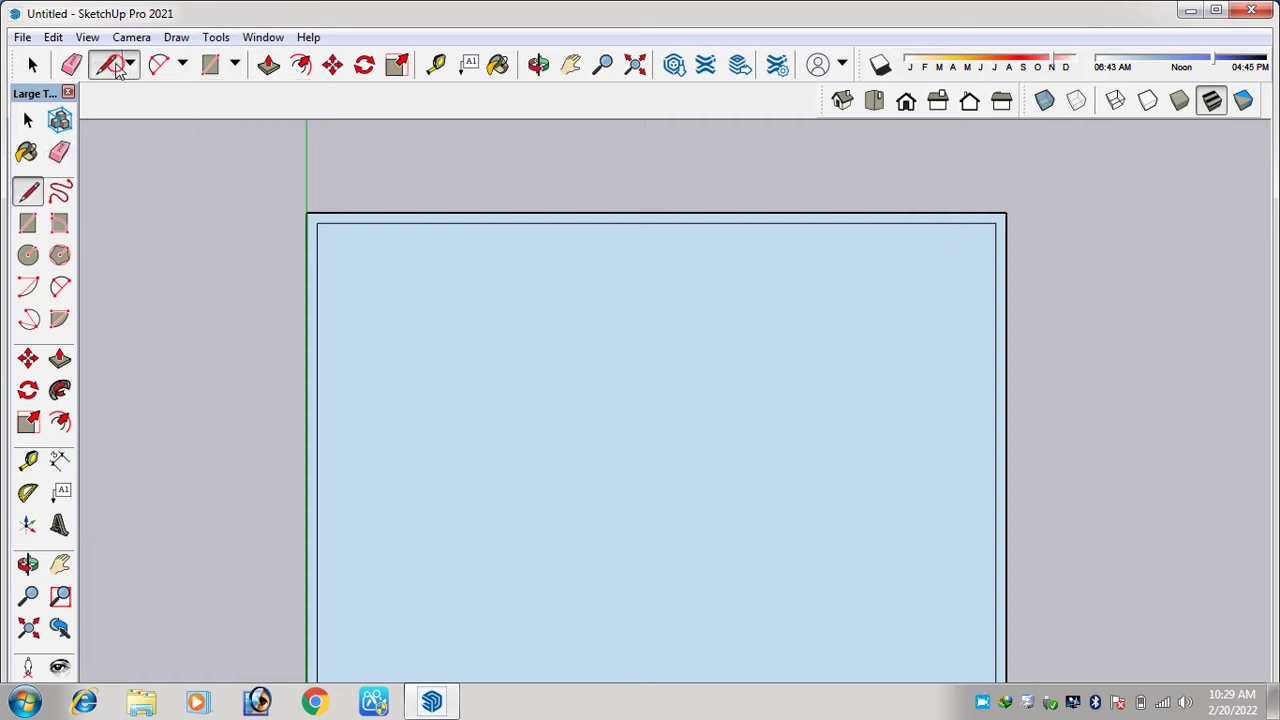
{"action": "scroll", "coordinate": [115, 72], "scroll_direction": "down", "scroll_amount": 1}
{"action": "scroll", "coordinate": [120, 74], "scroll_direction": "up", "scroll_amount": 2}
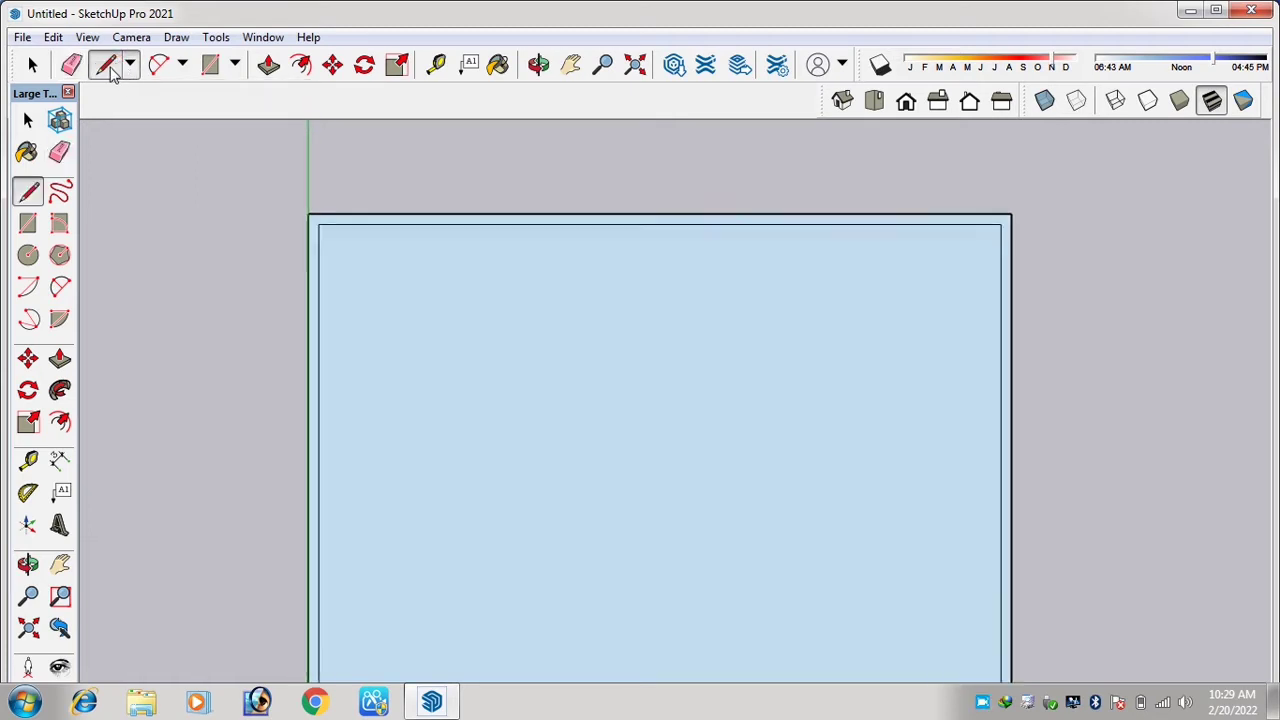
{"action": "scroll", "coordinate": [127, 72], "scroll_direction": "down", "scroll_amount": 1}
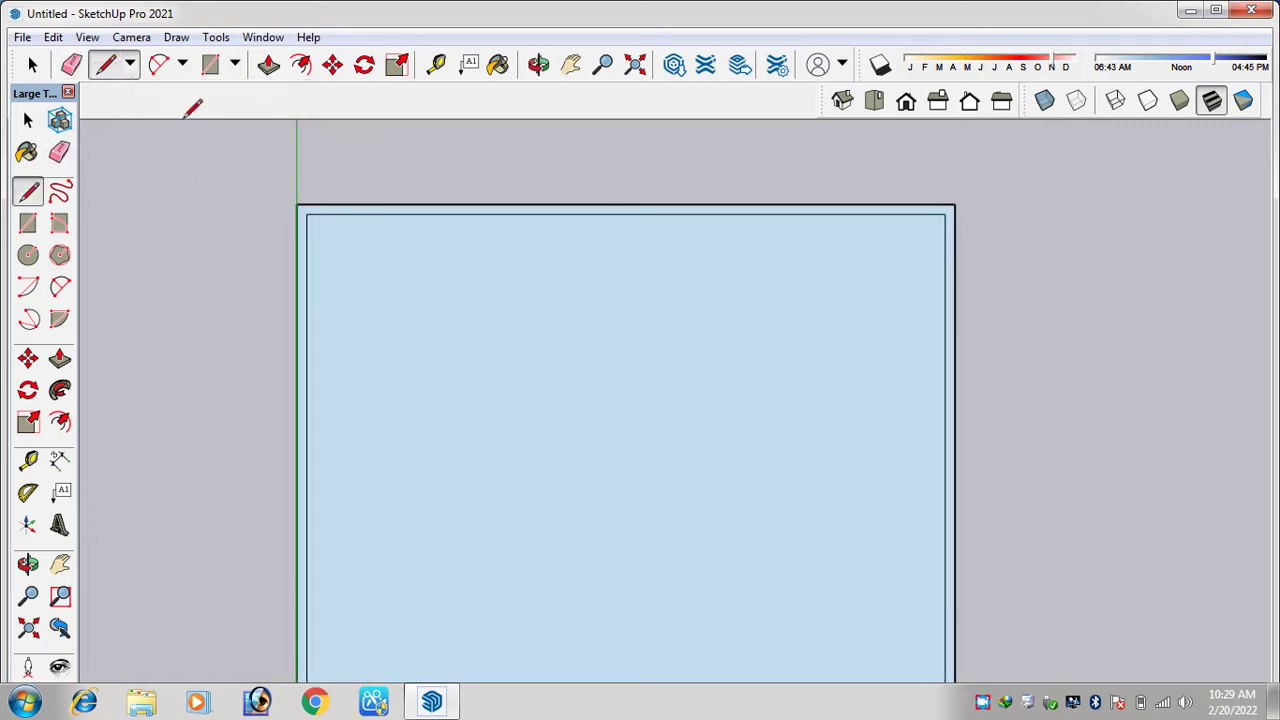
{"action": "left_click", "coordinate": [129, 65]}
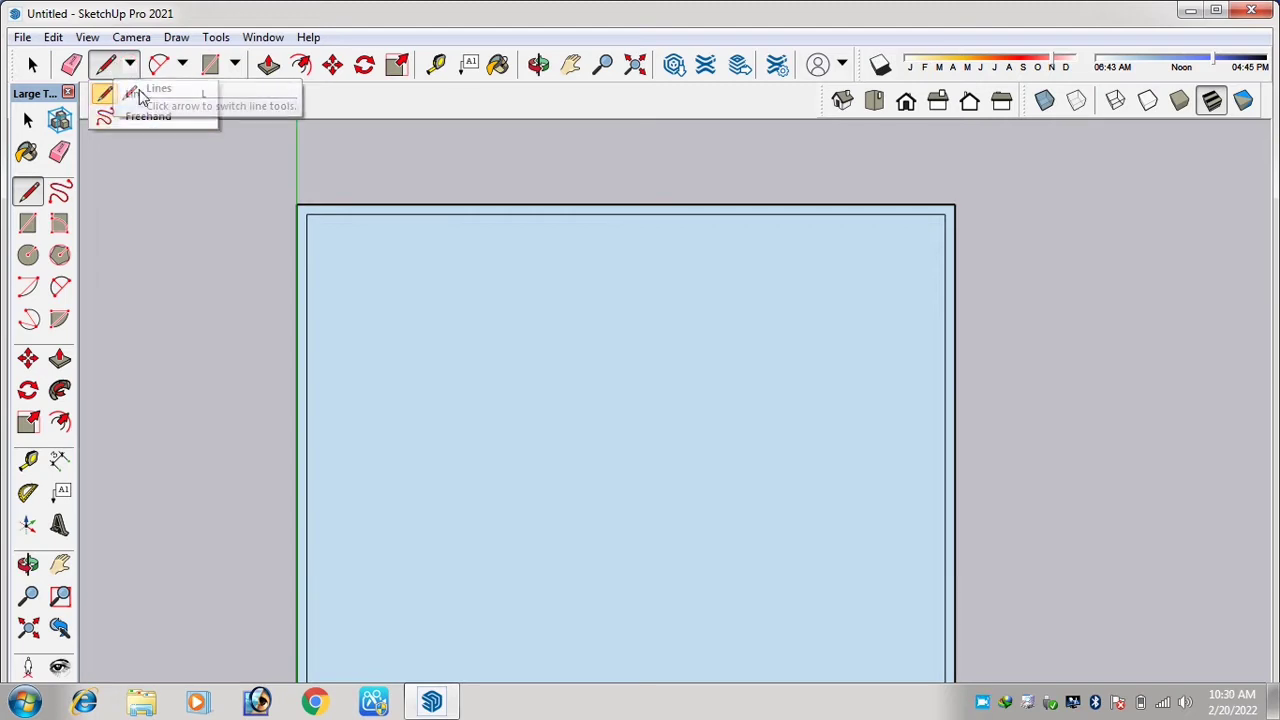
{"action": "left_click", "coordinate": [114, 70]}
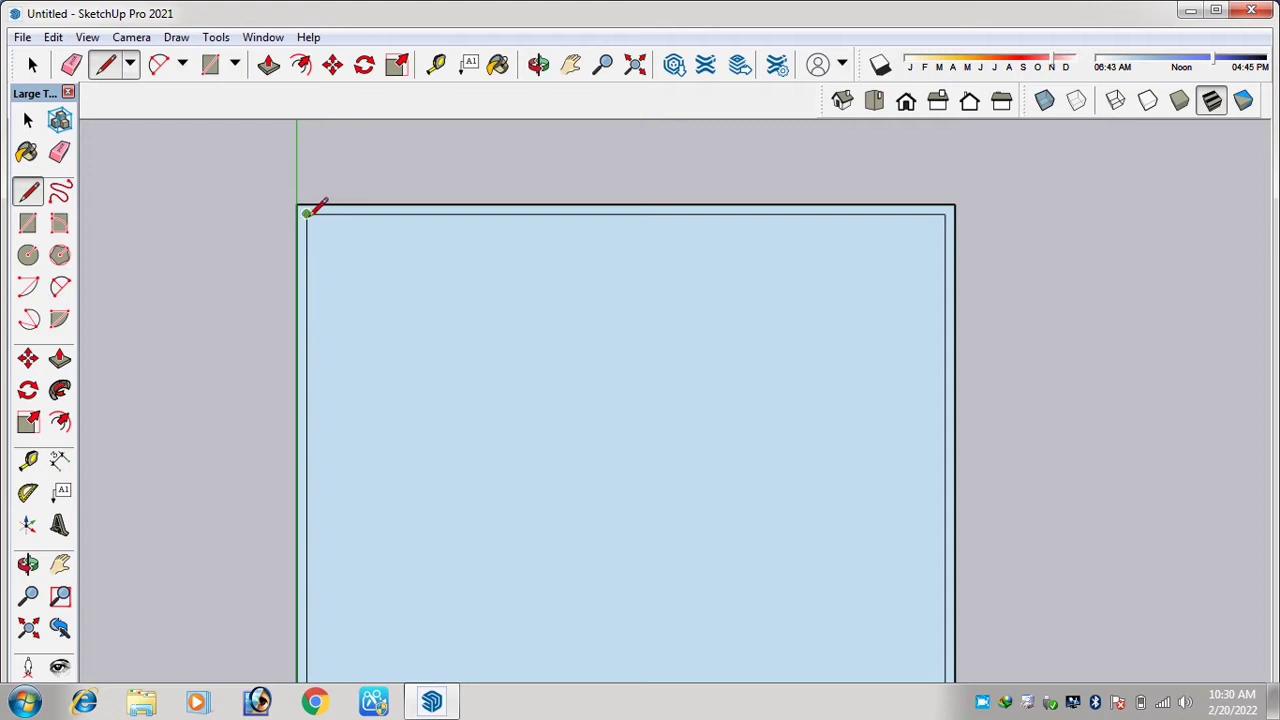
{"action": "left_click", "coordinate": [307, 217]}
{"action": "left_click", "coordinate": [684, 477]}
{"action": "left_click", "coordinate": [708, 339]}
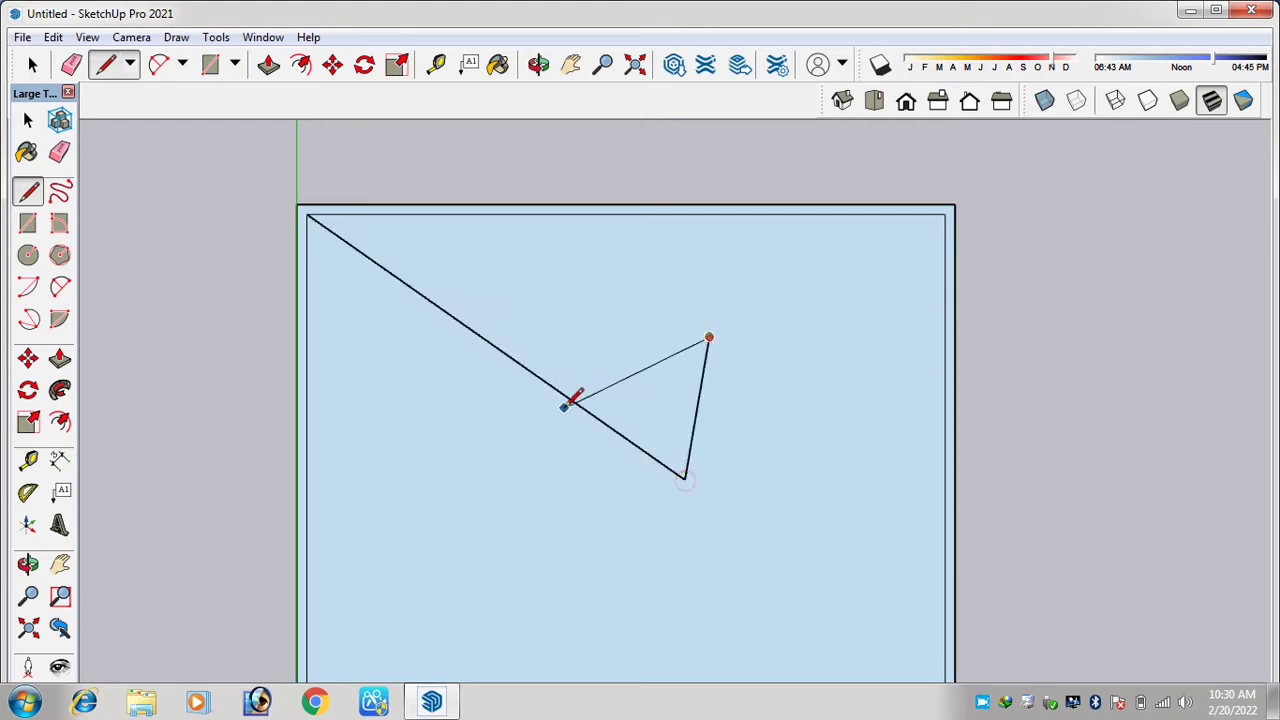
{"action": "key", "text": "Escape"}
{"action": "key", "text": "ctrl+z"}
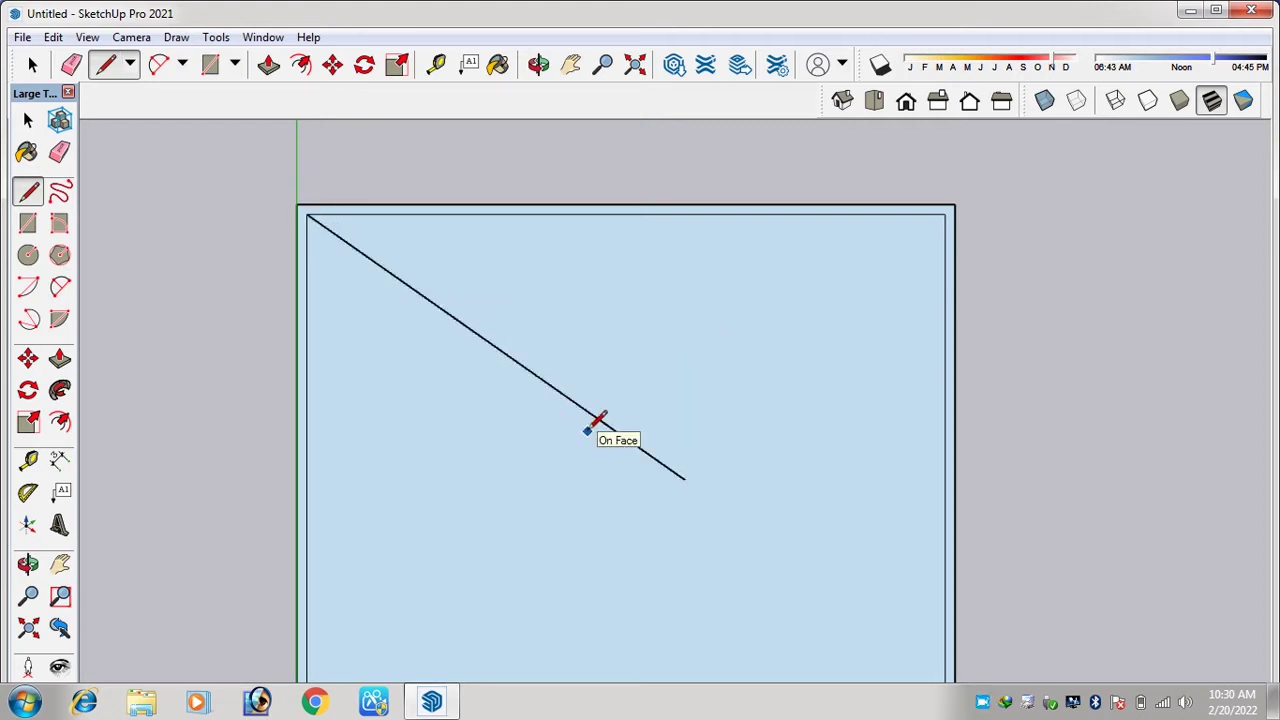
{"action": "key", "text": "ctrl+z"}
Draw a vertical line from the midpoint of the inner rectangle's upper edge to the lower border and undo it.
{"action": "left_click", "coordinate": [306, 213]}
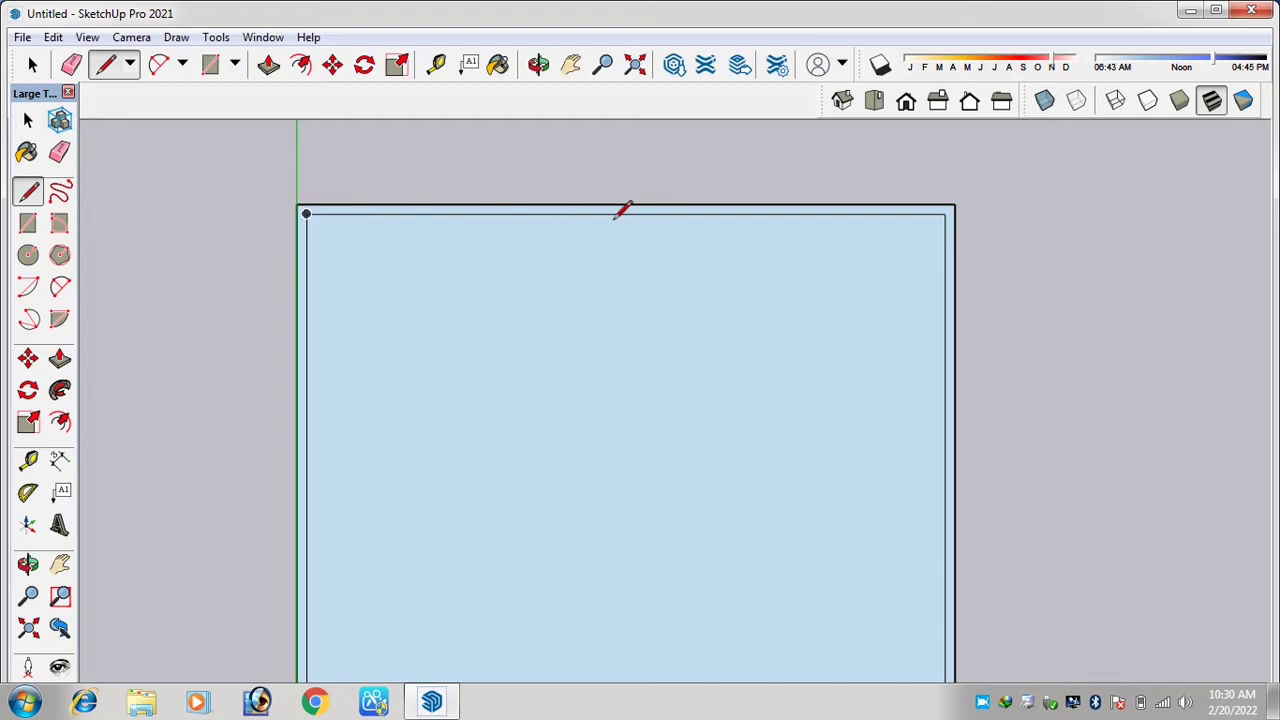
{"action": "scroll", "coordinate": [625, 212], "scroll_direction": "down", "scroll_amount": 2}
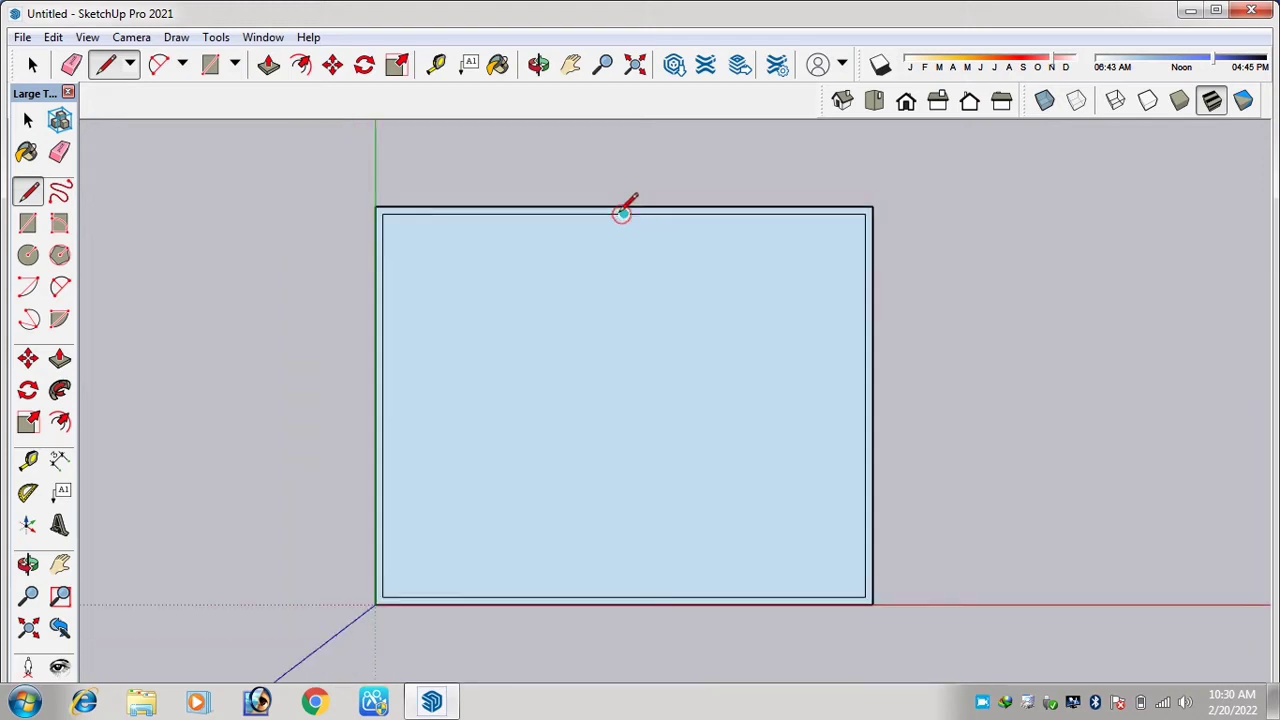
{"action": "left_click", "coordinate": [624, 212]}
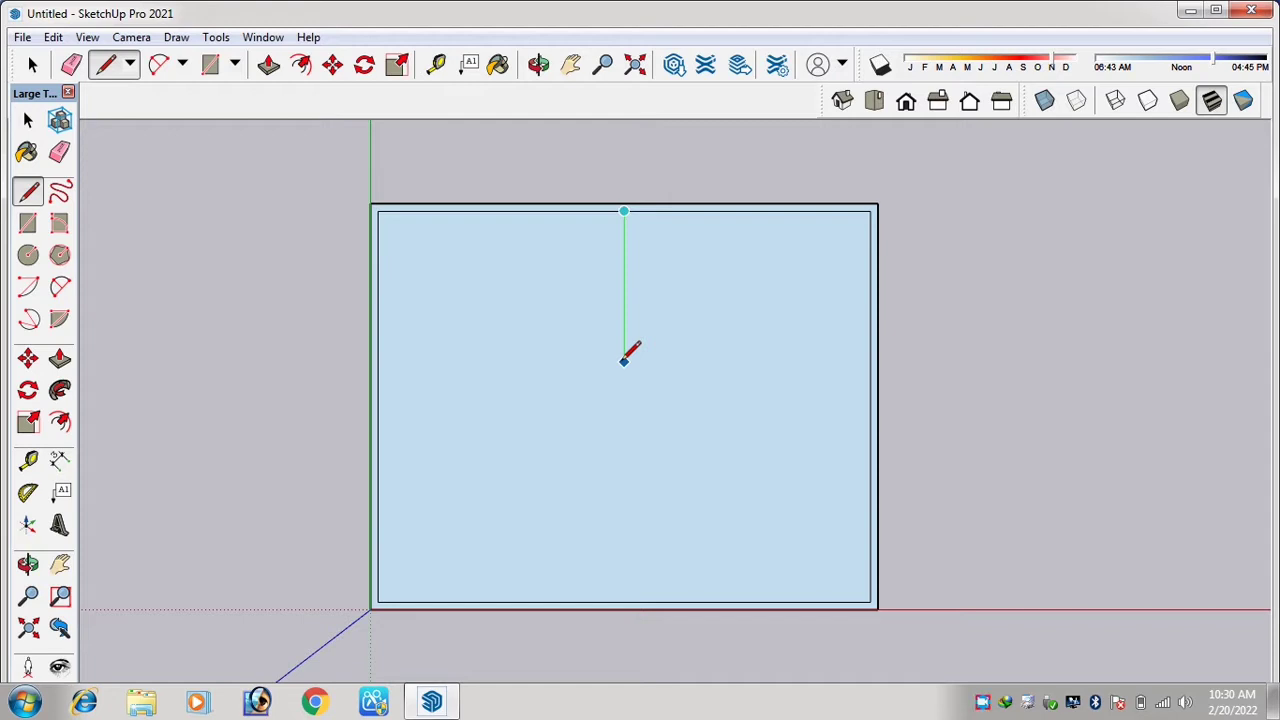
{"action": "key", "text": "Return"}
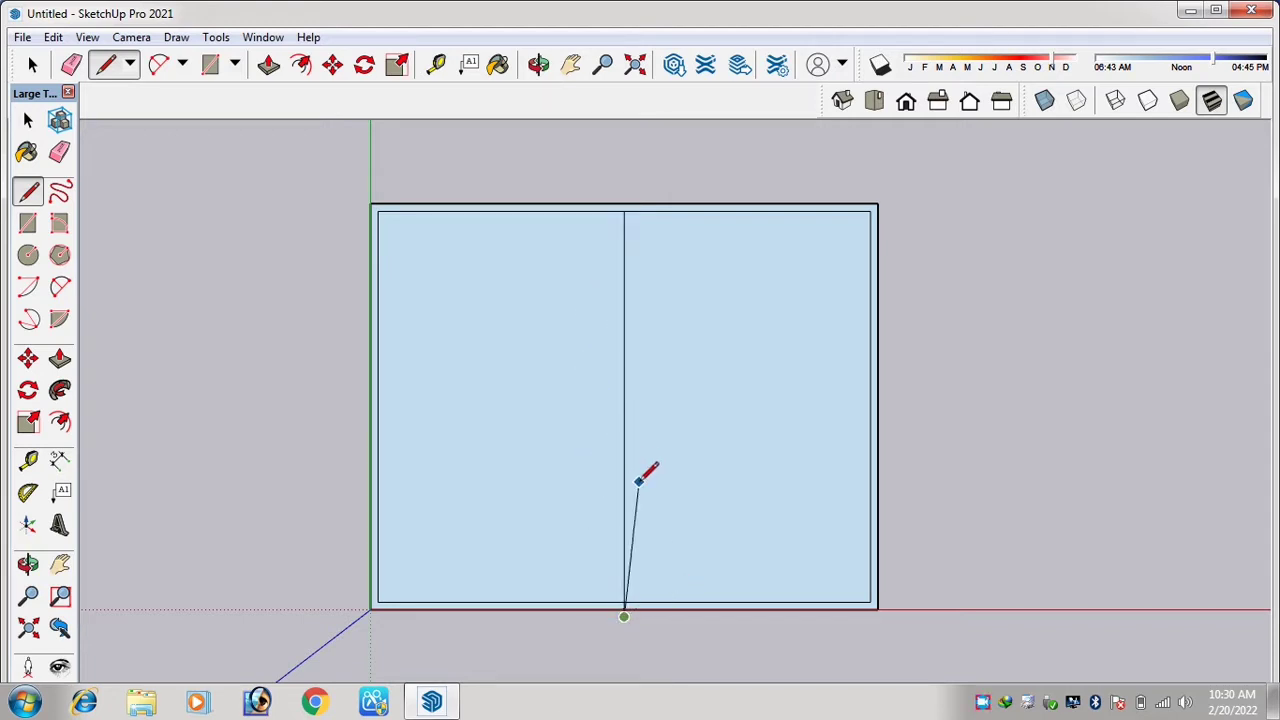
{"action": "key", "text": "Escape"}
{"action": "key", "text": "ctrl+z"}
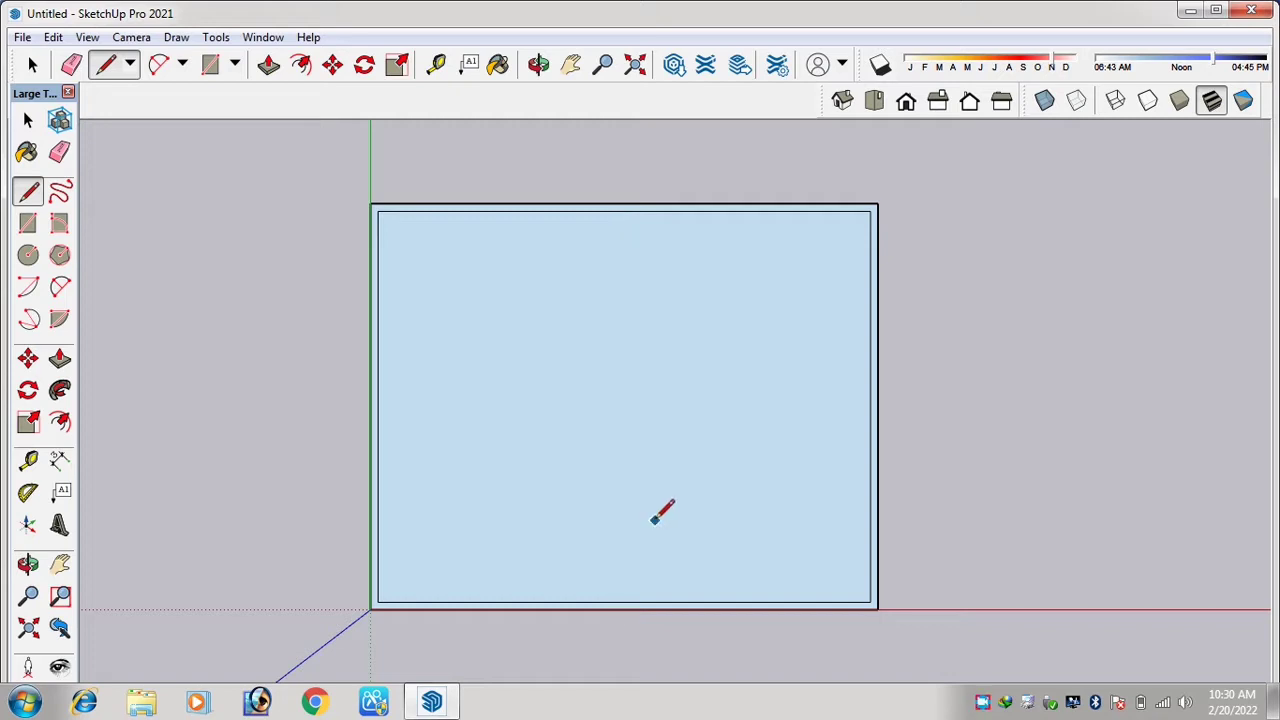
Draw a vertical Freehand line from the midpoint of the inner rectangle's upper edge to its lower edge.
{"action": "left_click", "coordinate": [130, 64]}
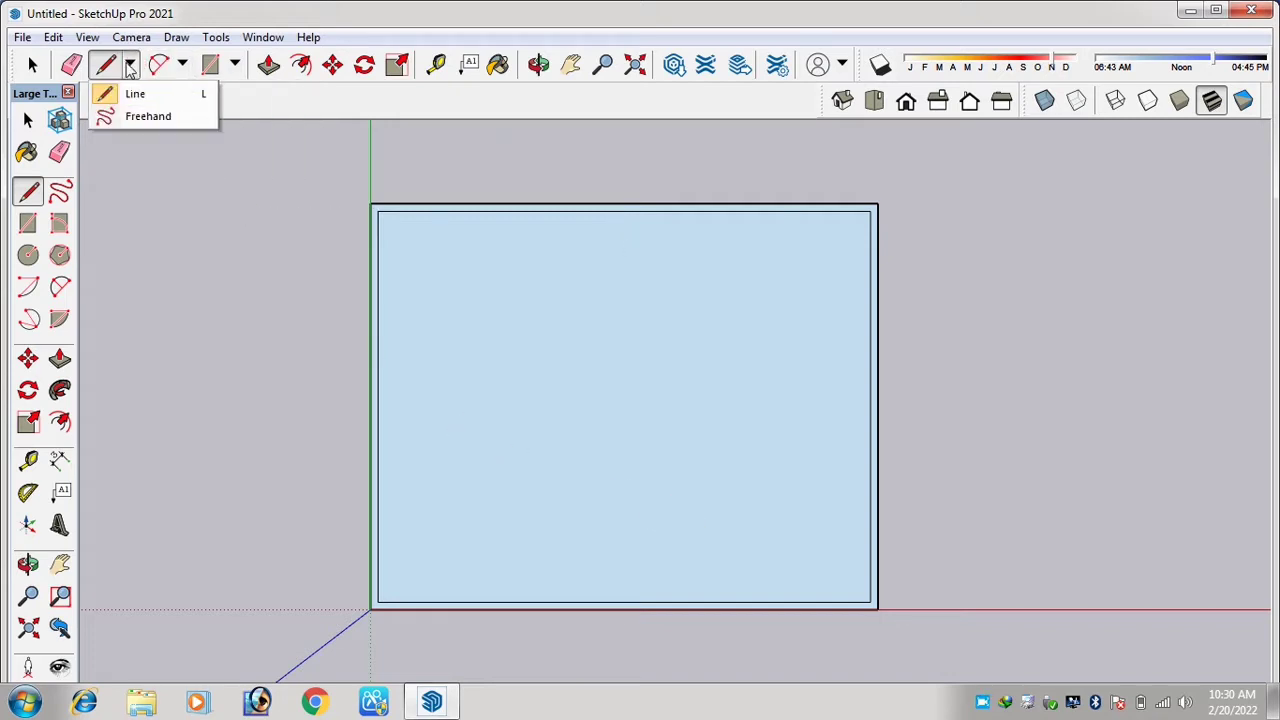
{"action": "left_click", "coordinate": [146, 116]}
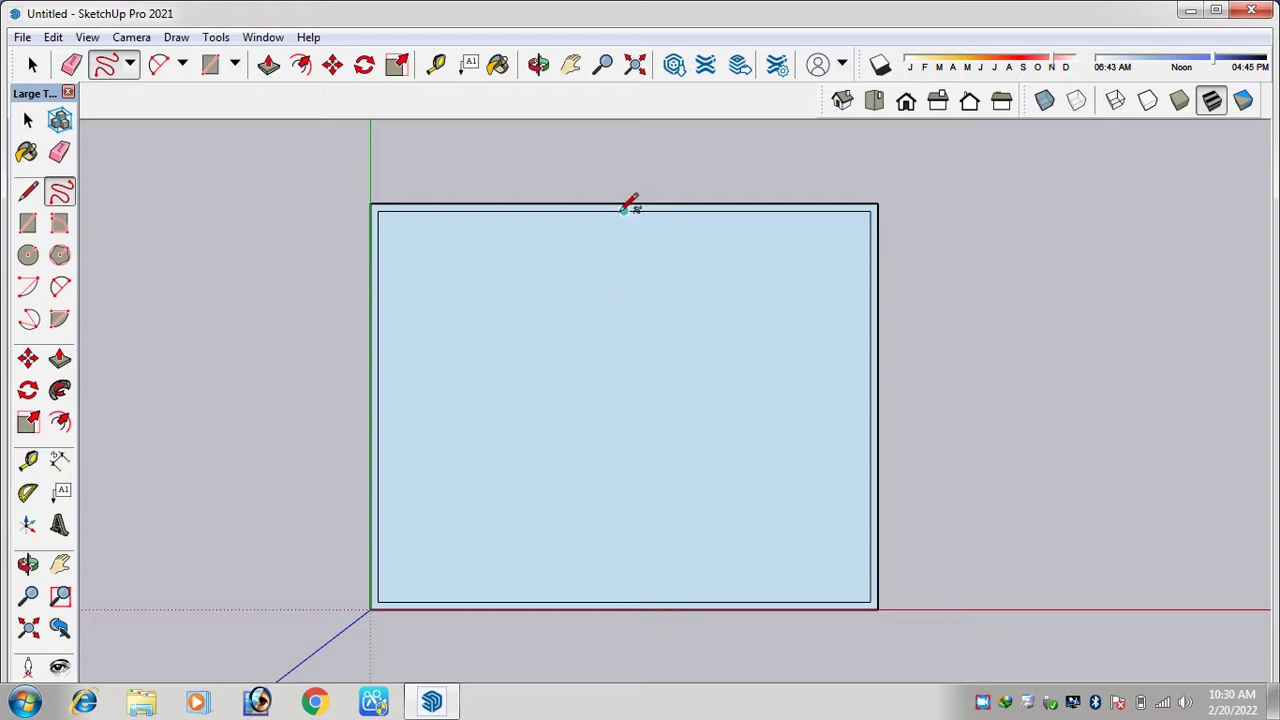
{"action": "left_click_drag", "start_coordinate": [623, 210], "coordinate": [625, 598]}
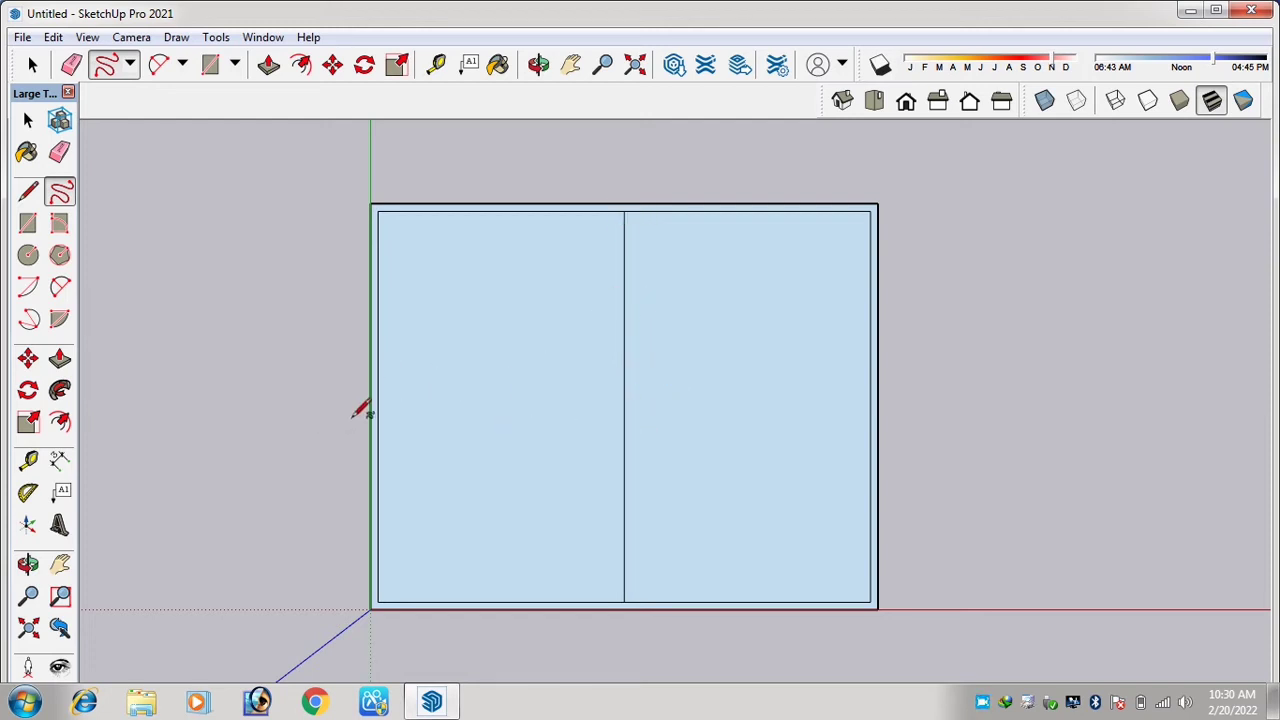
Draw a horizontal Freehand line across the middle of the inner rectangle, from its left edge to its right edge.
{"action": "mouse_move", "coordinate": [378, 404]}
{"action": "left_mouse_down"}
{"action": "mouse_move", "coordinate": [791, 412]}
{"action": "mouse_move", "coordinate": [774, 332]}
{"action": "mouse_move", "coordinate": [866, 422]}
{"action": "mouse_move", "coordinate": [876, 402]}
{"action": "left_mouse_up"}
{"action": "key", "text": "ctrl+z"}
{"action": "mouse_move", "coordinate": [378, 404]}
{"action": "left_mouse_down"}
{"action": "mouse_move", "coordinate": [840, 425]}
{"action": "mouse_move", "coordinate": [874, 398]}
{"action": "mouse_move", "coordinate": [379, 404]}
{"action": "left_mouse_up"}
{"action": "key", "text": "ctrl+z"}
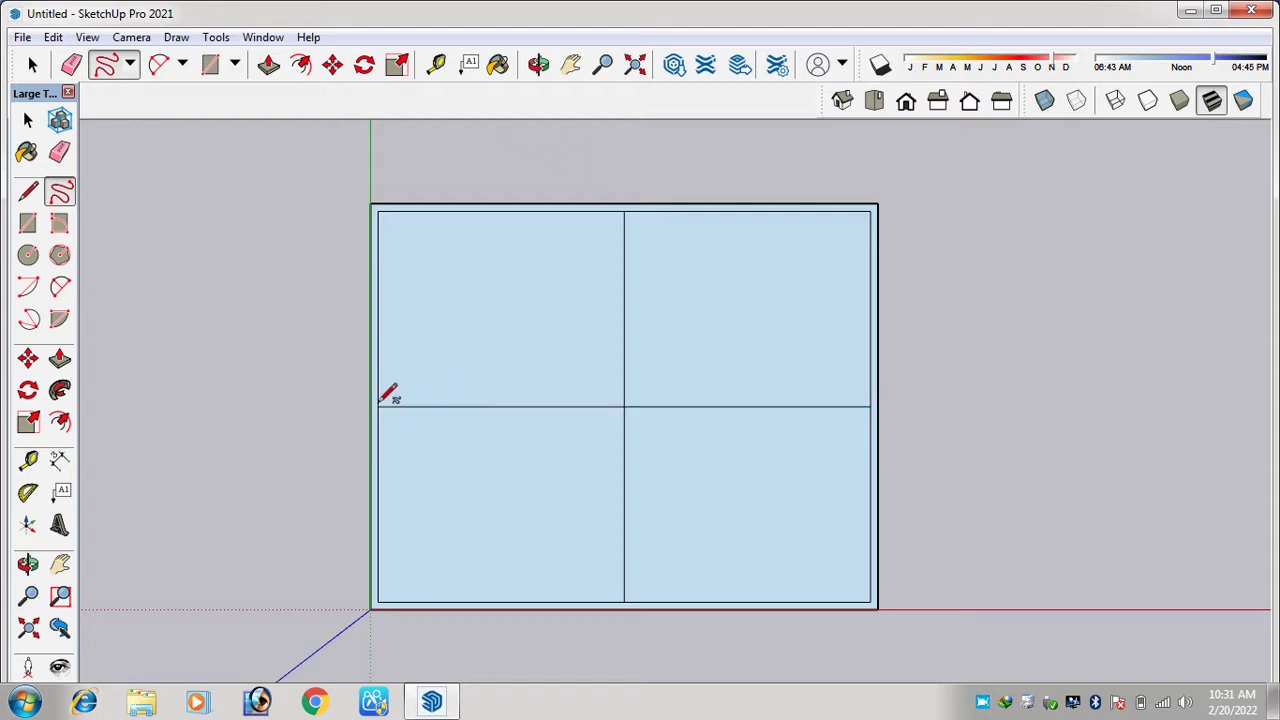
Draw a wavy Freehand curve in the upper-right quadrant and undo both it and the horizontal dividing line.
{"action": "mouse_move", "coordinate": [656, 236]}
{"action": "left_mouse_down"}
{"action": "mouse_move", "coordinate": [688, 296]}
{"action": "mouse_move", "coordinate": [802, 318]}
{"action": "mouse_move", "coordinate": [809, 344]}
{"action": "left_mouse_up"}
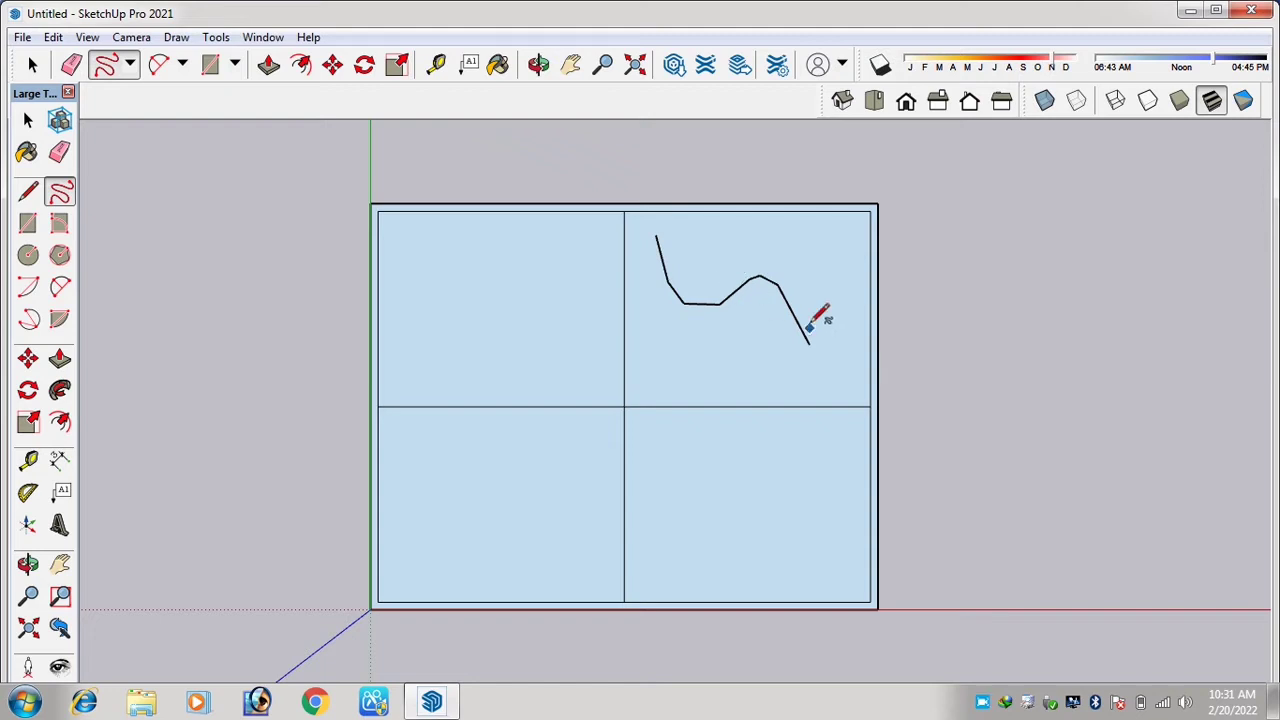
{"action": "scroll", "coordinate": [812, 300], "scroll_direction": "up", "scroll_amount": 1}
{"action": "scroll", "coordinate": [768, 308], "scroll_direction": "up", "scroll_amount": 1}
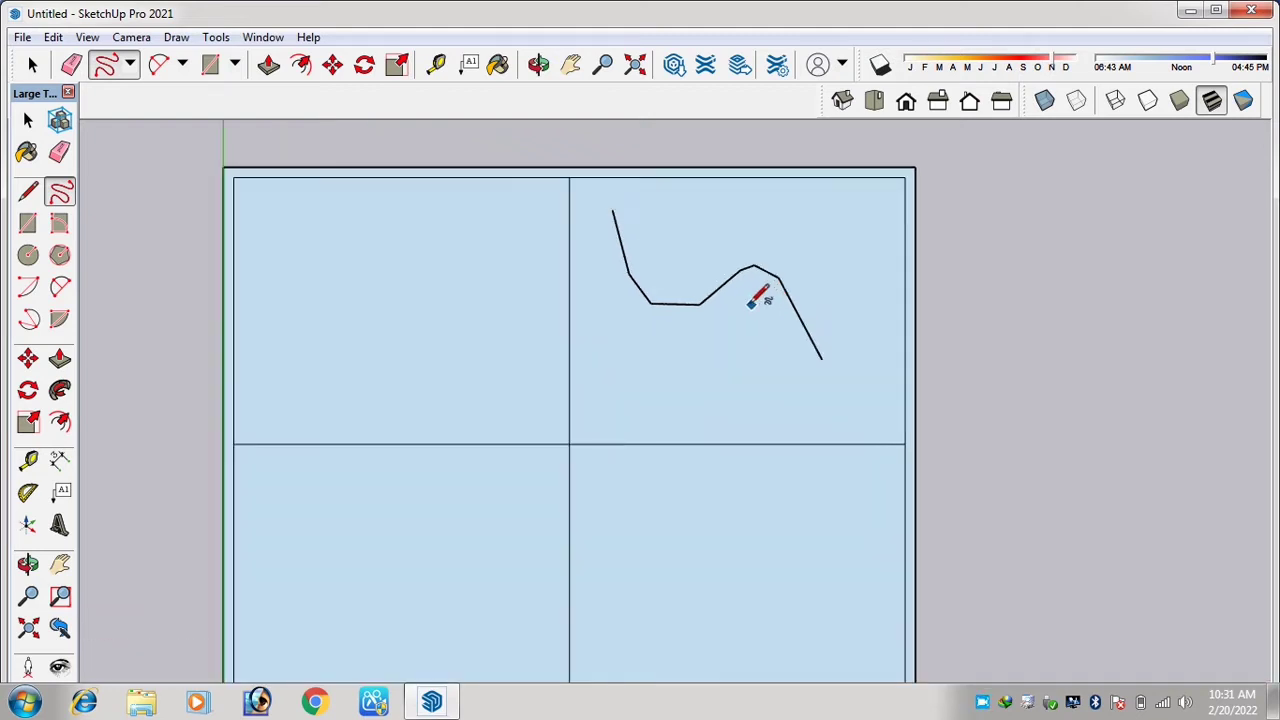
{"action": "scroll", "coordinate": [760, 291], "scroll_direction": "down", "scroll_amount": 2}
{"action": "key", "text": "ctrl+z"}
{"action": "key", "text": "ctrl+z"}
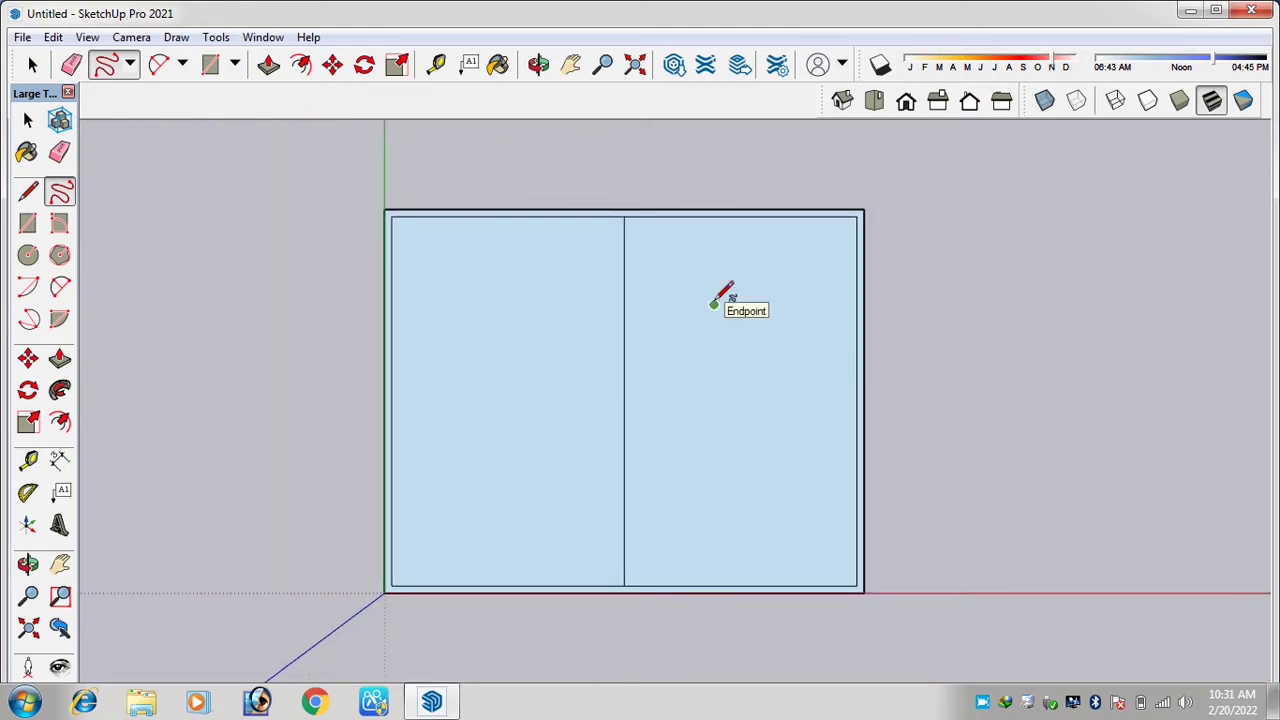
Draw a semicircular Arc centred on the inner upper edge's midpoint, from the inner upper-right corner to the upper-left corner.
{"action": "left_click", "coordinate": [129, 63]}
{"action": "left_click", "coordinate": [182, 63]}
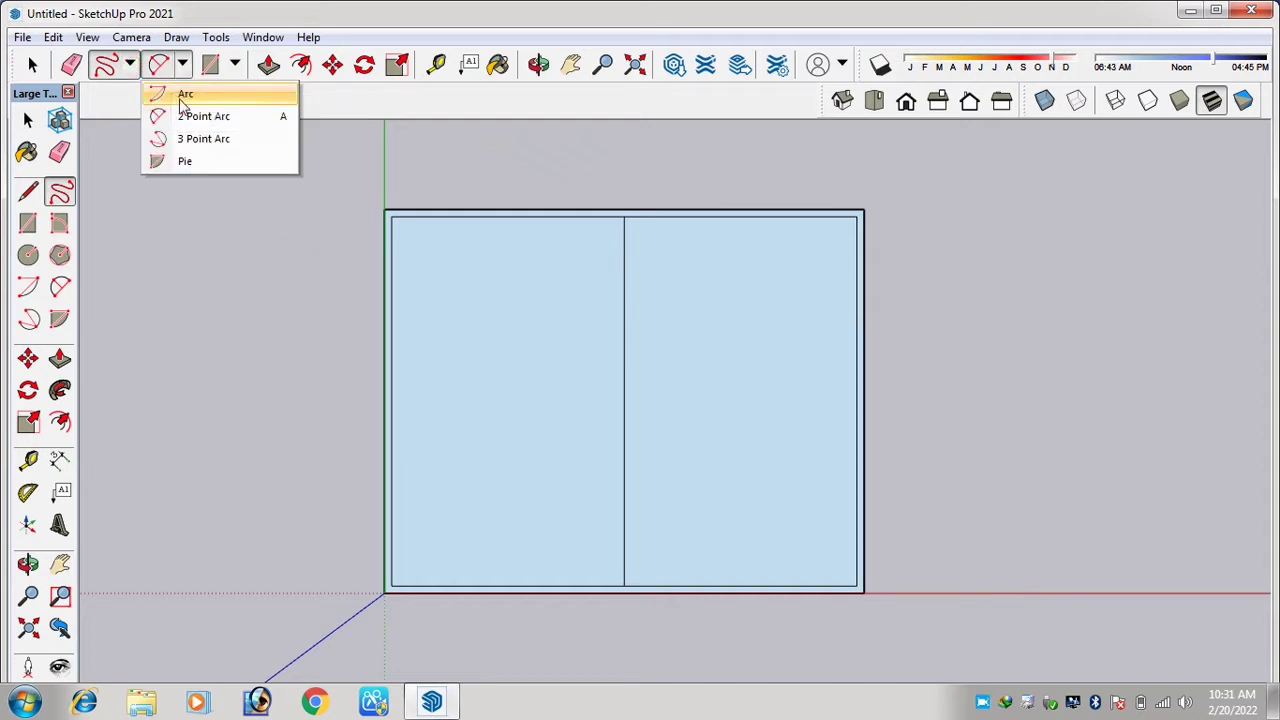
{"action": "left_click", "coordinate": [186, 94]}
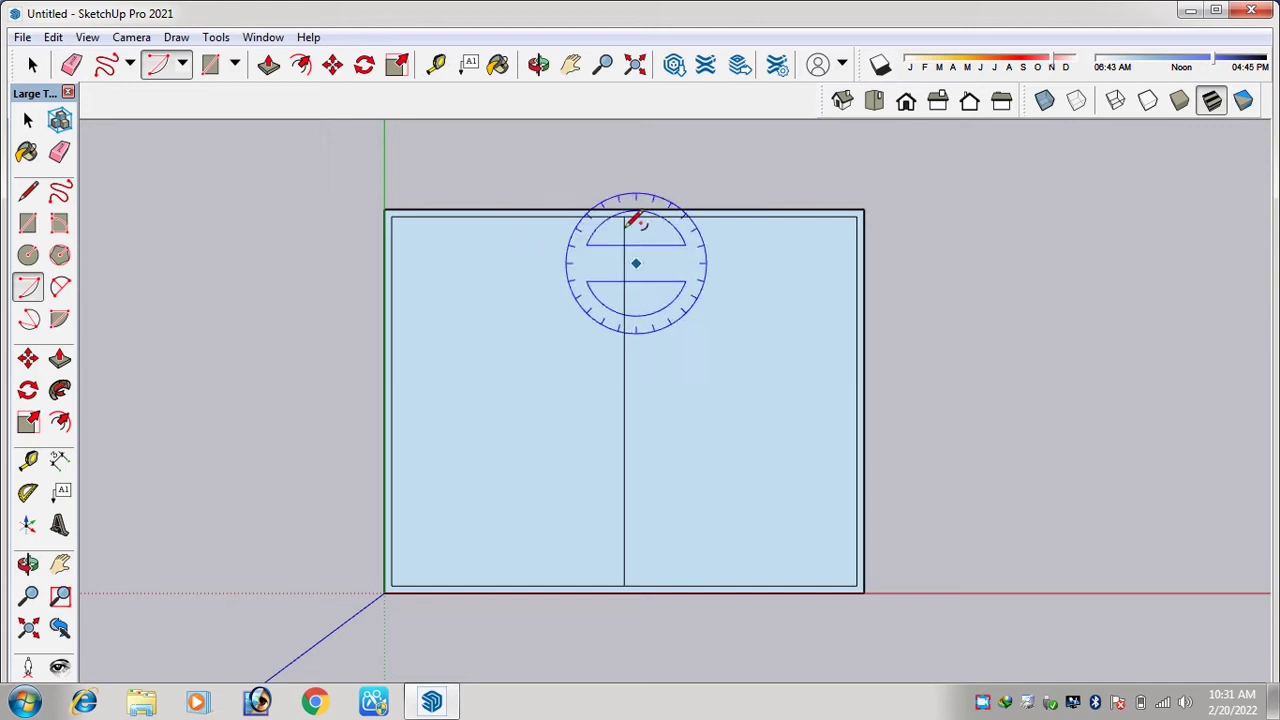
{"action": "left_click", "coordinate": [857, 216]}
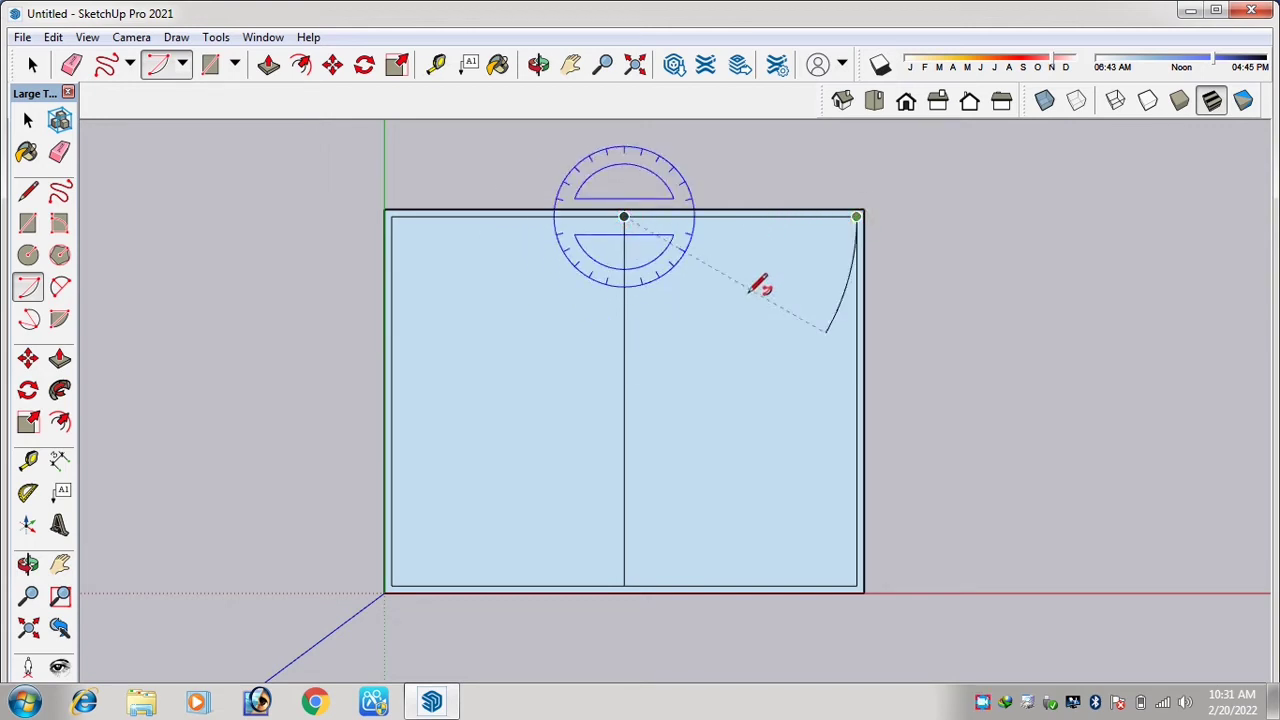
{"action": "left_click", "coordinate": [388, 219]}
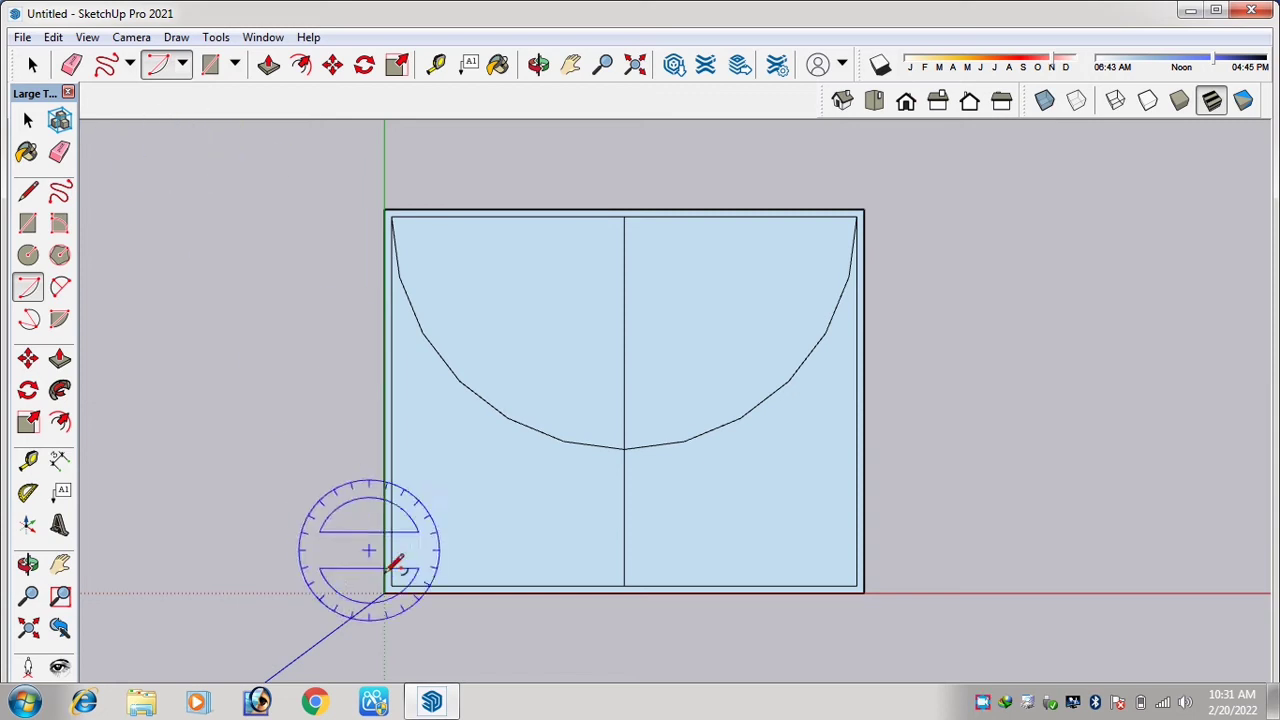
Draw a 2 Point Arc between the inner rectangle's two lower corners, bulging 4' upward.
{"action": "left_click", "coordinate": [182, 65]}
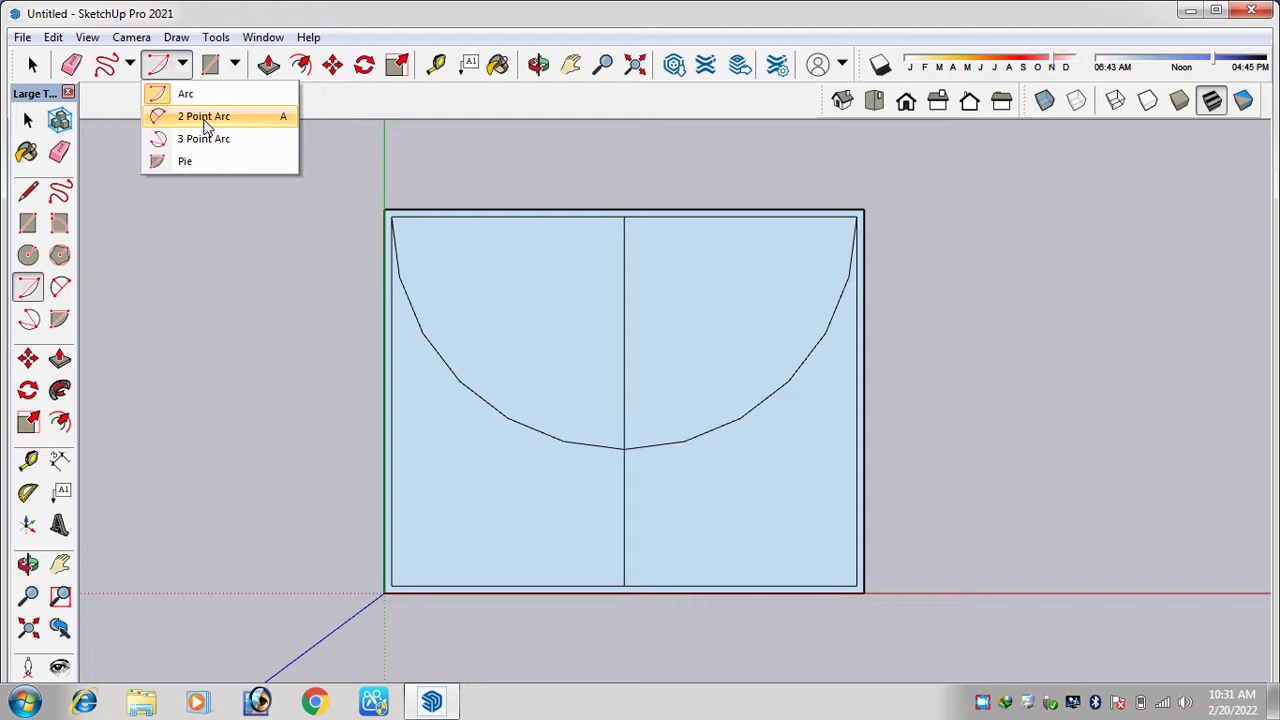
{"action": "left_click", "coordinate": [205, 117]}
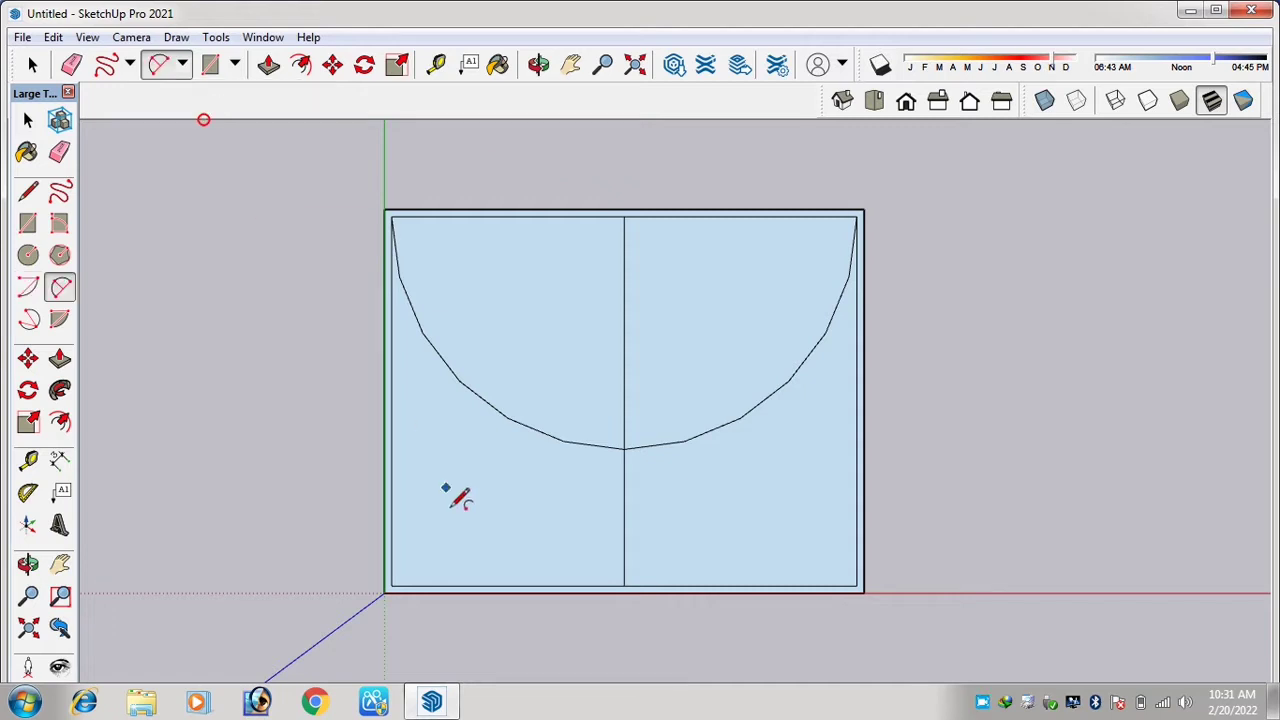
{"action": "left_click", "coordinate": [391, 586]}
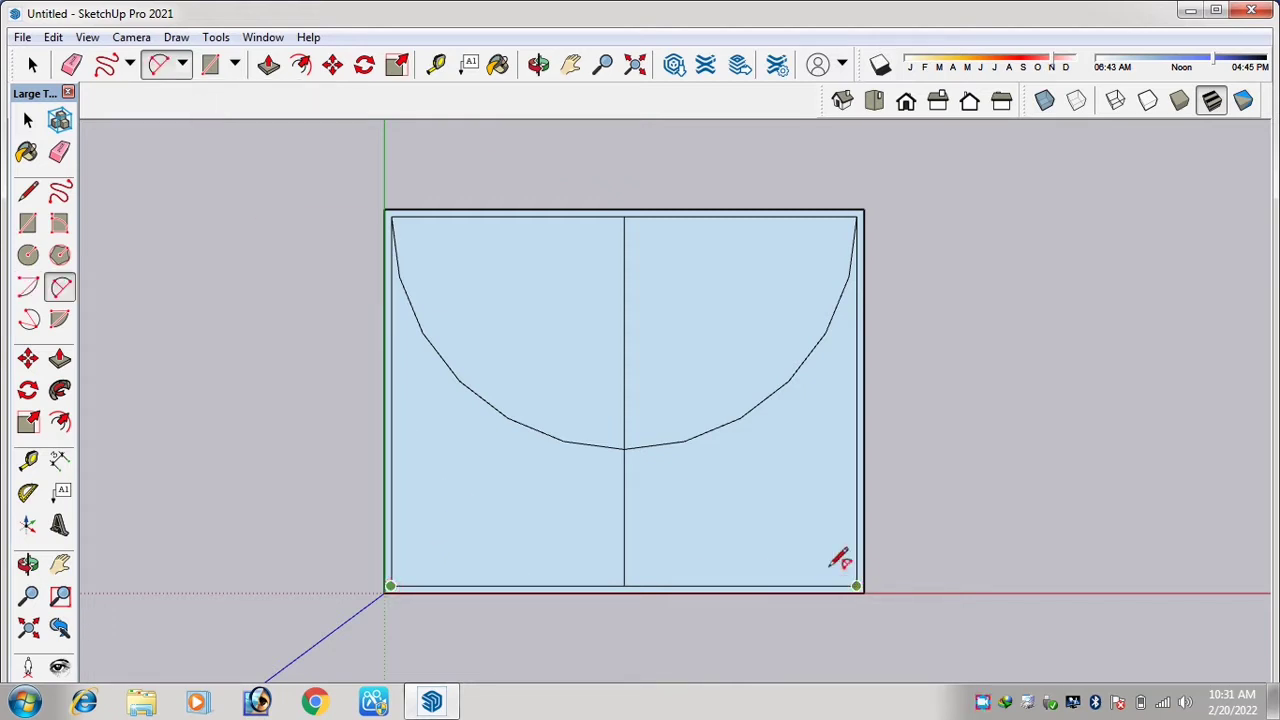
{"action": "left_click", "coordinate": [624, 449]}
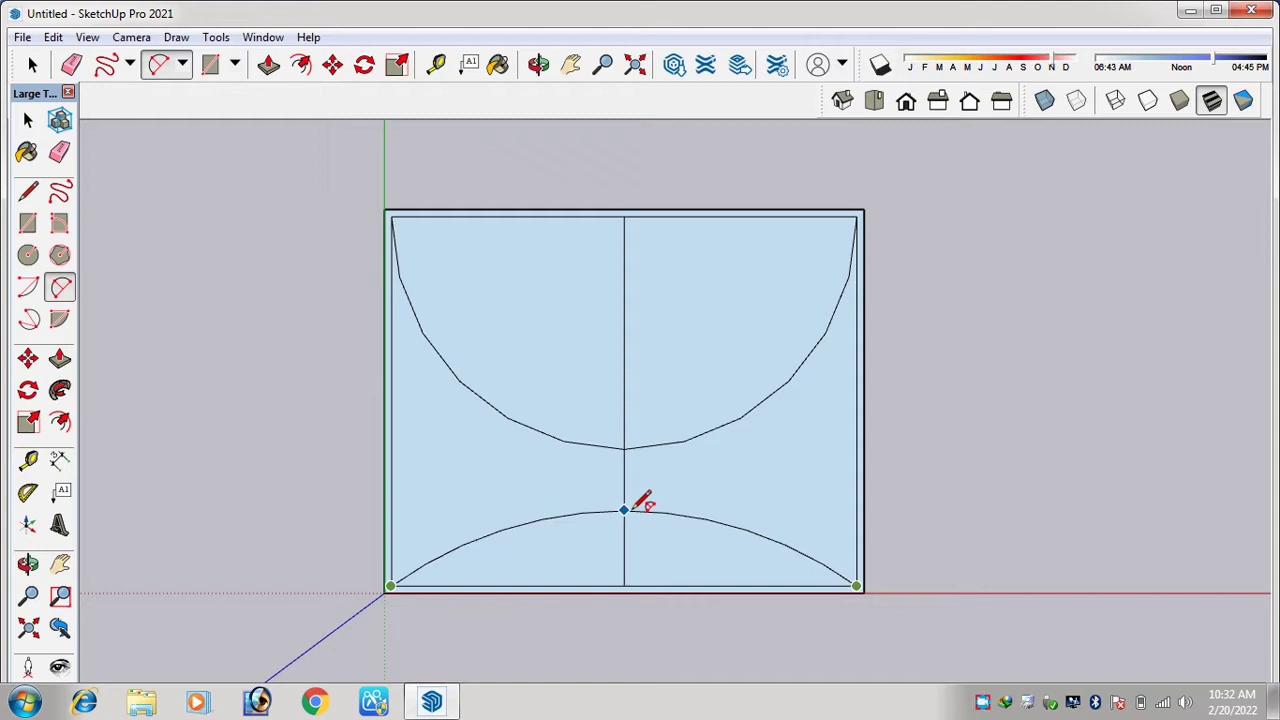
{"action": "key", "text": "Return"}
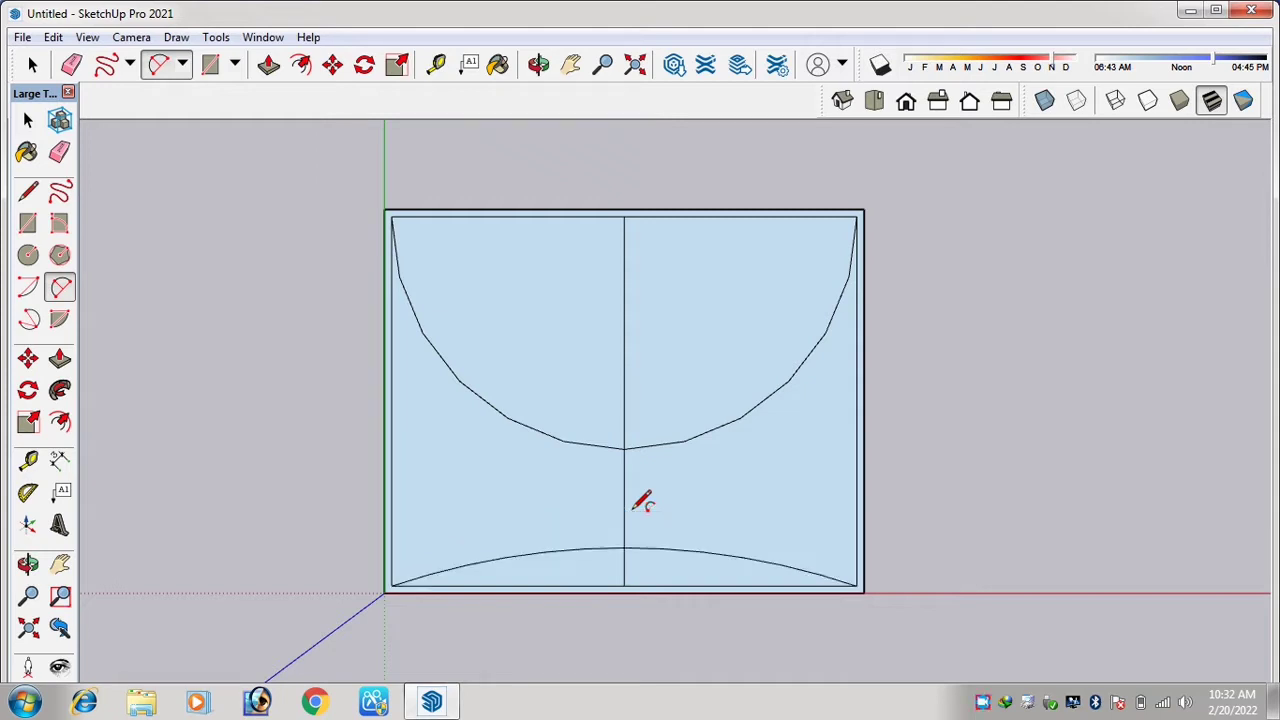
Measure the lower arc's bulge with Tape Measure from the inner lower edge's midpoint, and undo the arc.
{"action": "scroll", "coordinate": [638, 588], "scroll_direction": "up", "scroll_amount": 3}
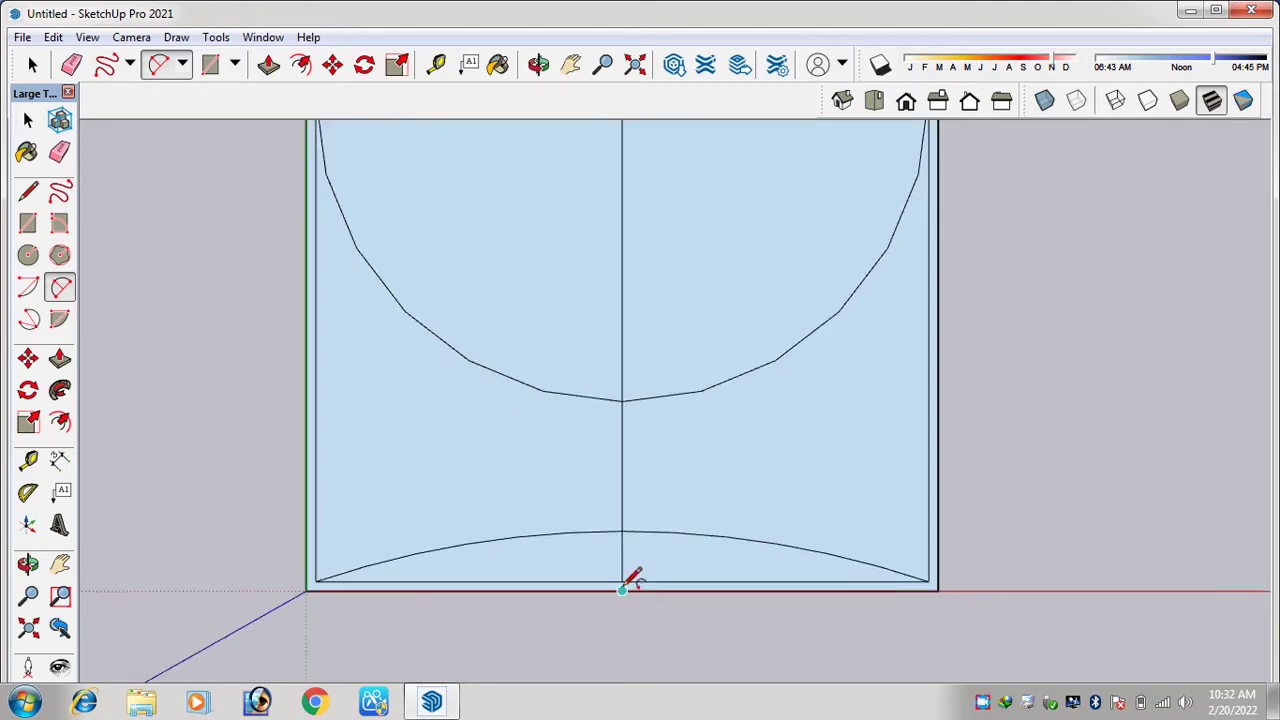
{"action": "key", "text": "t"}
{"action": "scroll", "coordinate": [628, 565], "scroll_direction": "up", "scroll_amount": 1}
{"action": "left_click", "coordinate": [622, 583]}
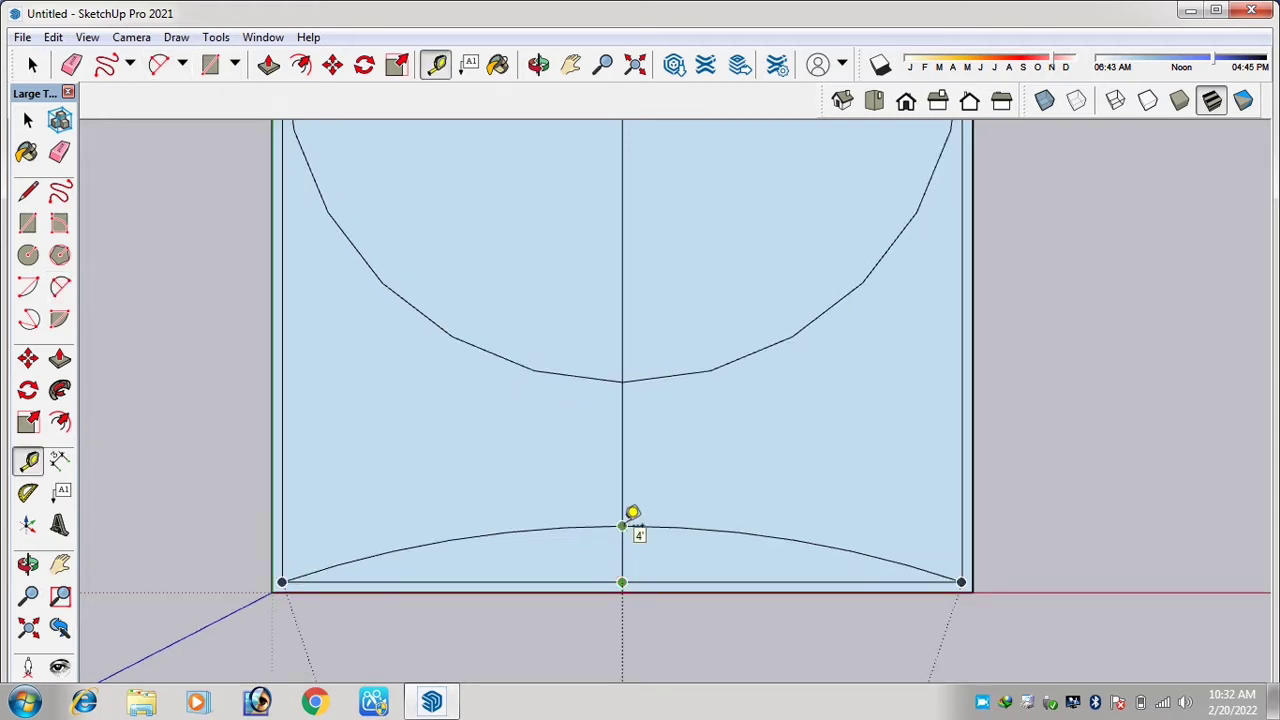
{"action": "scroll", "coordinate": [632, 513], "scroll_direction": "up", "scroll_amount": 3}
{"action": "scroll", "coordinate": [632, 514], "scroll_direction": "down", "scroll_amount": 2}
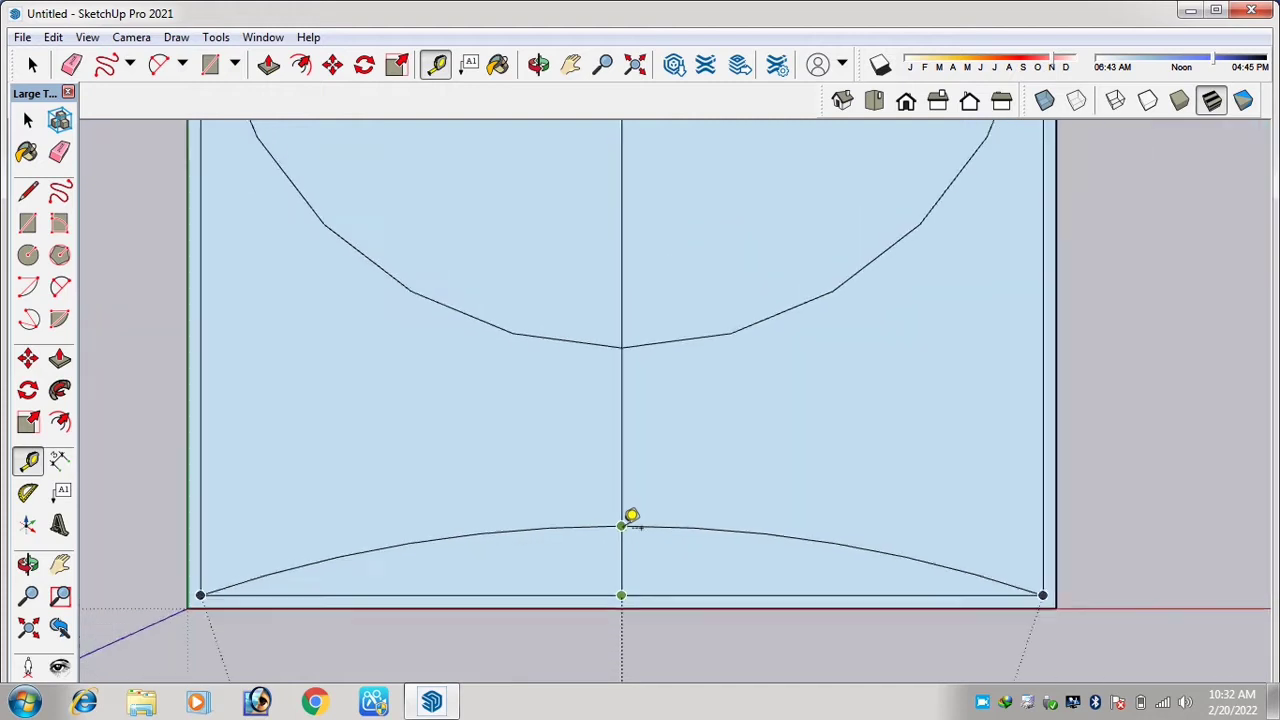
{"action": "scroll", "coordinate": [622, 526], "scroll_direction": "down", "scroll_amount": 3}
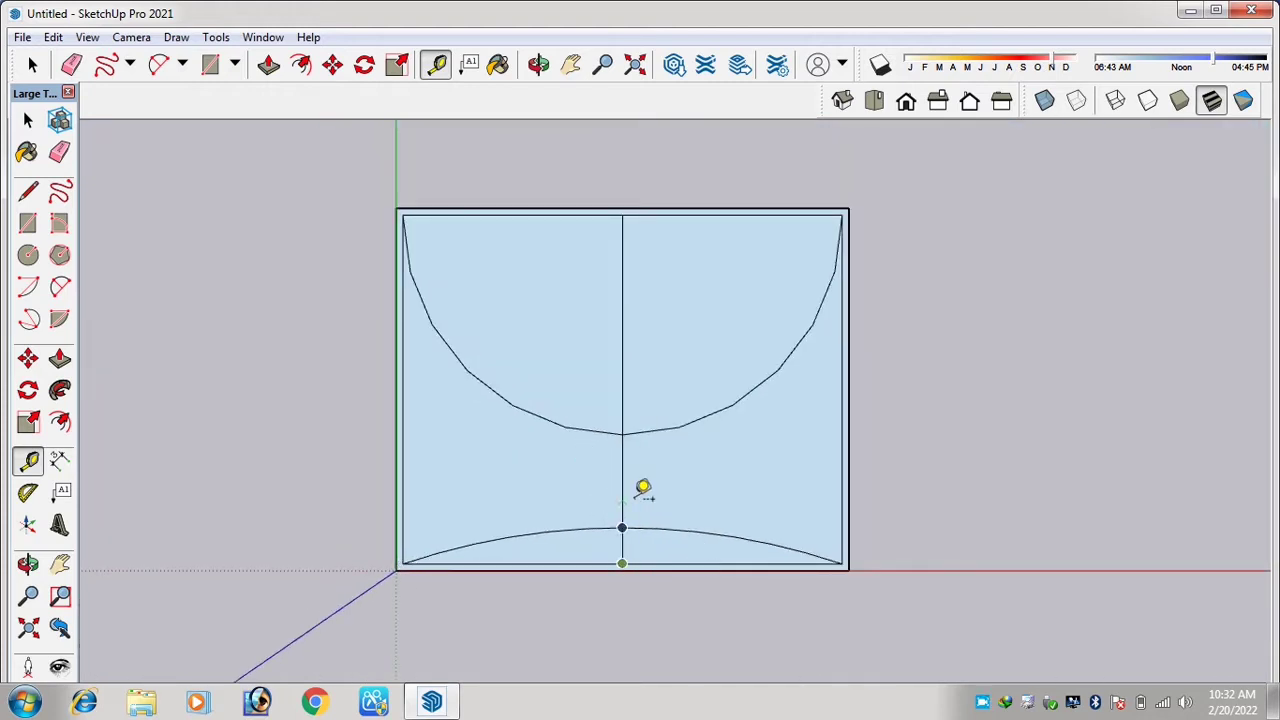
{"action": "key", "text": "ctrl+z"}
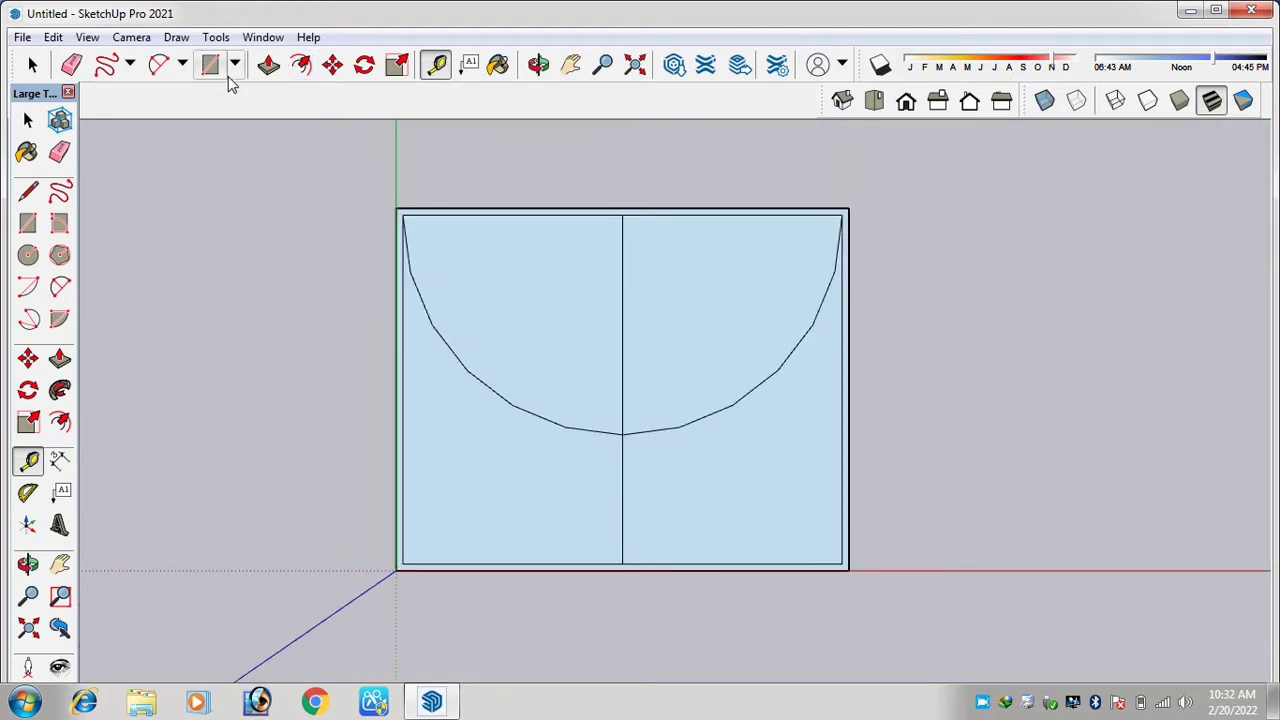
Draw a 3 Point Arc from the inner lower-left corner through the lower-right corner to the semicircle's lowest point, and undo it.
{"action": "left_click", "coordinate": [184, 65]}
{"action": "left_click", "coordinate": [203, 135]}
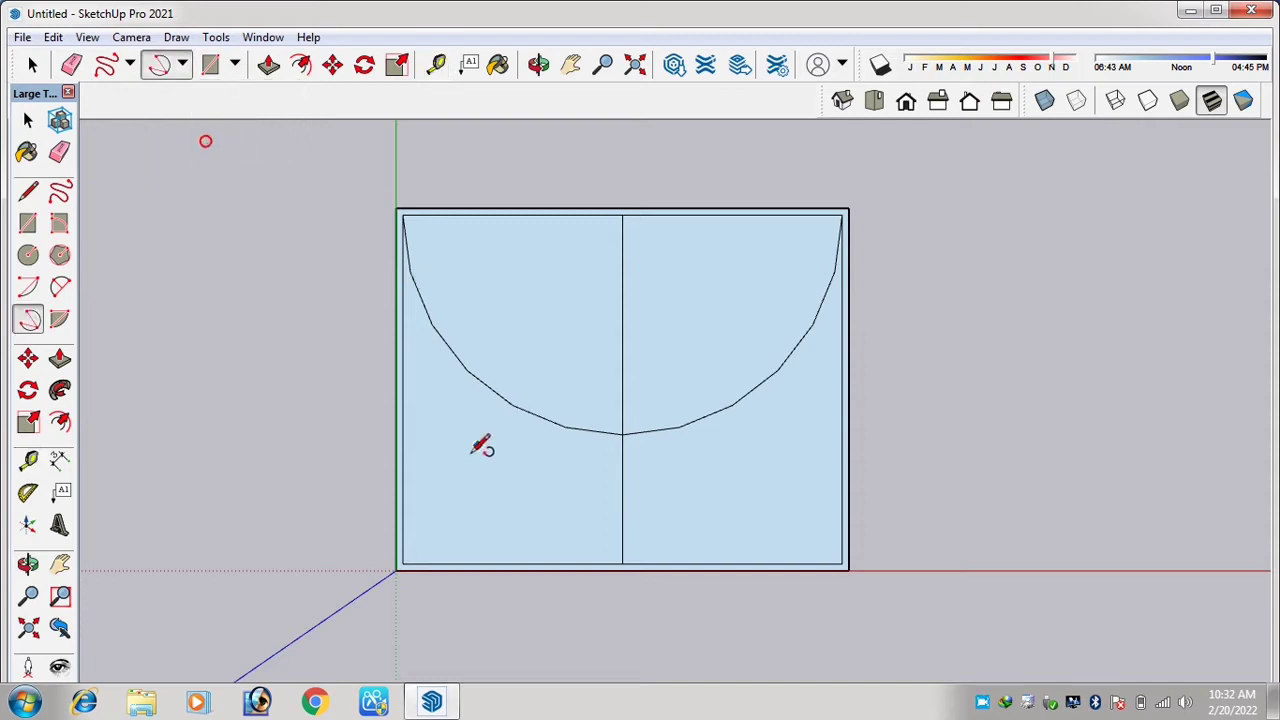
{"action": "left_click", "coordinate": [401, 563]}
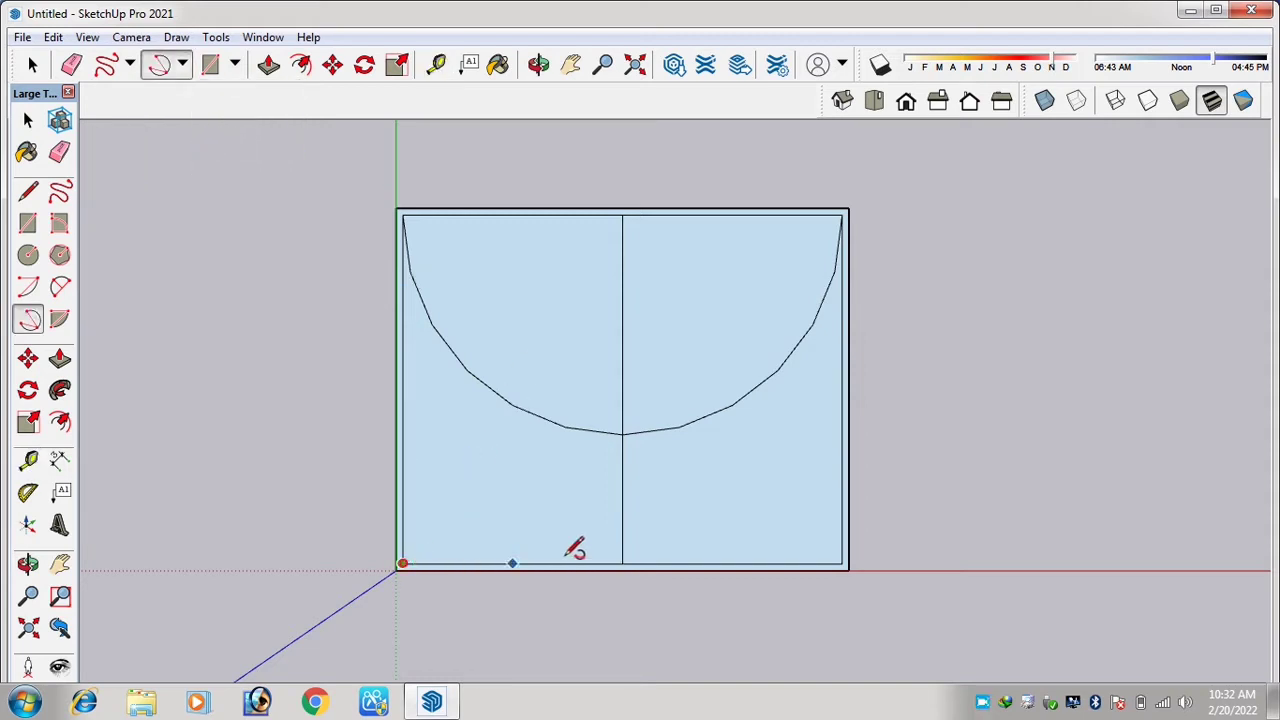
{"action": "left_click", "coordinate": [842, 562]}
{"action": "left_click", "coordinate": [622, 432]}
{"action": "scroll", "coordinate": [663, 246], "scroll_direction": "down", "scroll_amount": 3}
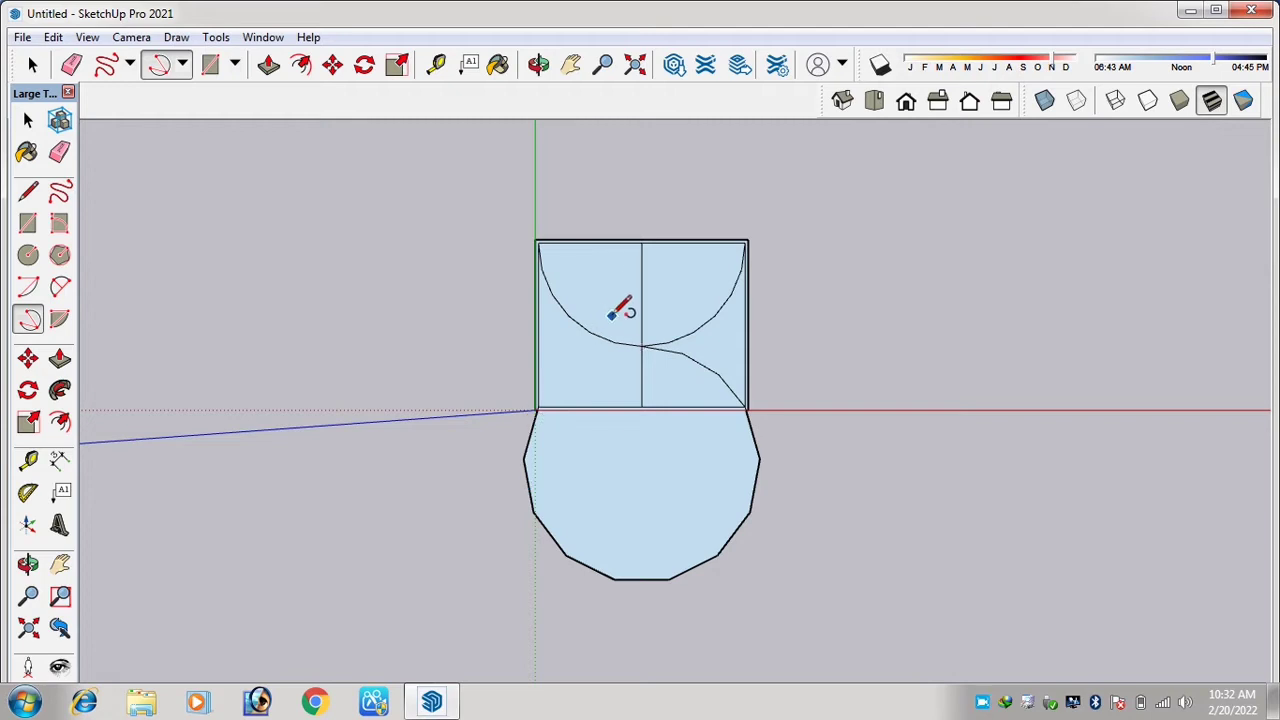
{"action": "key", "text": "ctrl+z"}
Draw a 3 Point Arc from the inner lower-left corner through the upper-left corner to the lower-right corner.
{"action": "scroll", "coordinate": [618, 300], "scroll_direction": "up", "scroll_amount": 2}
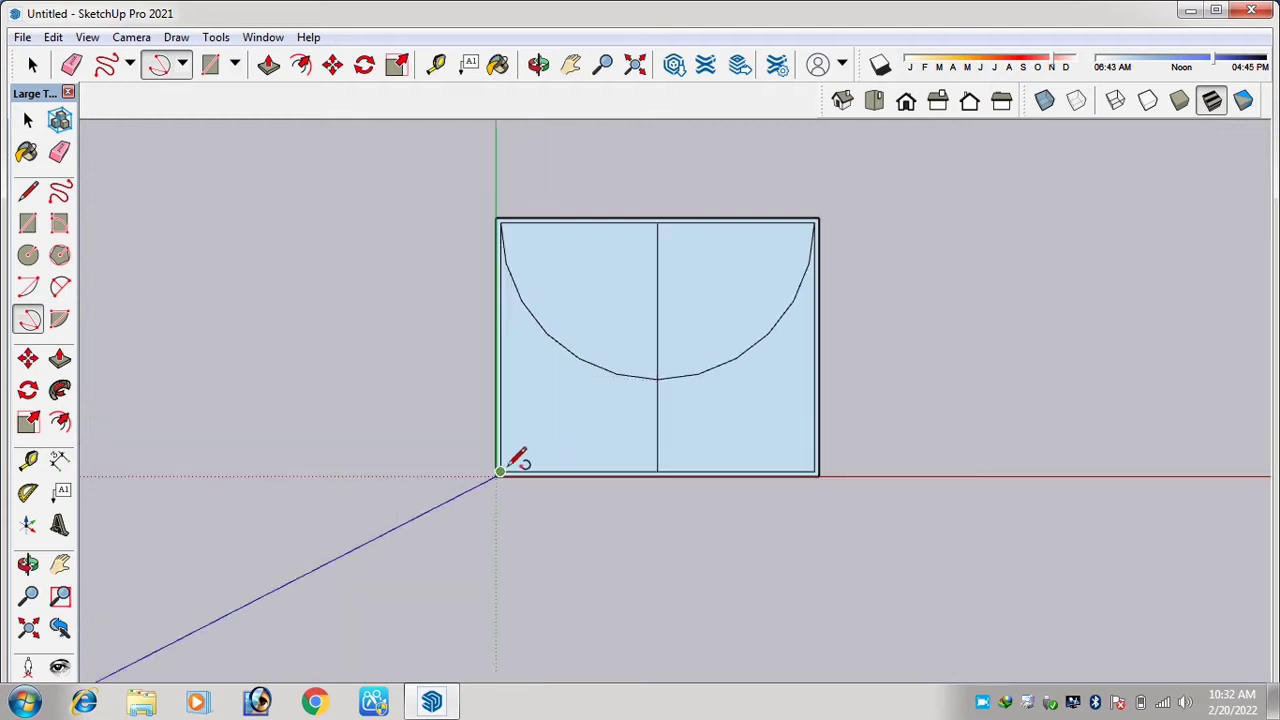
{"action": "left_click", "coordinate": [500, 221]}
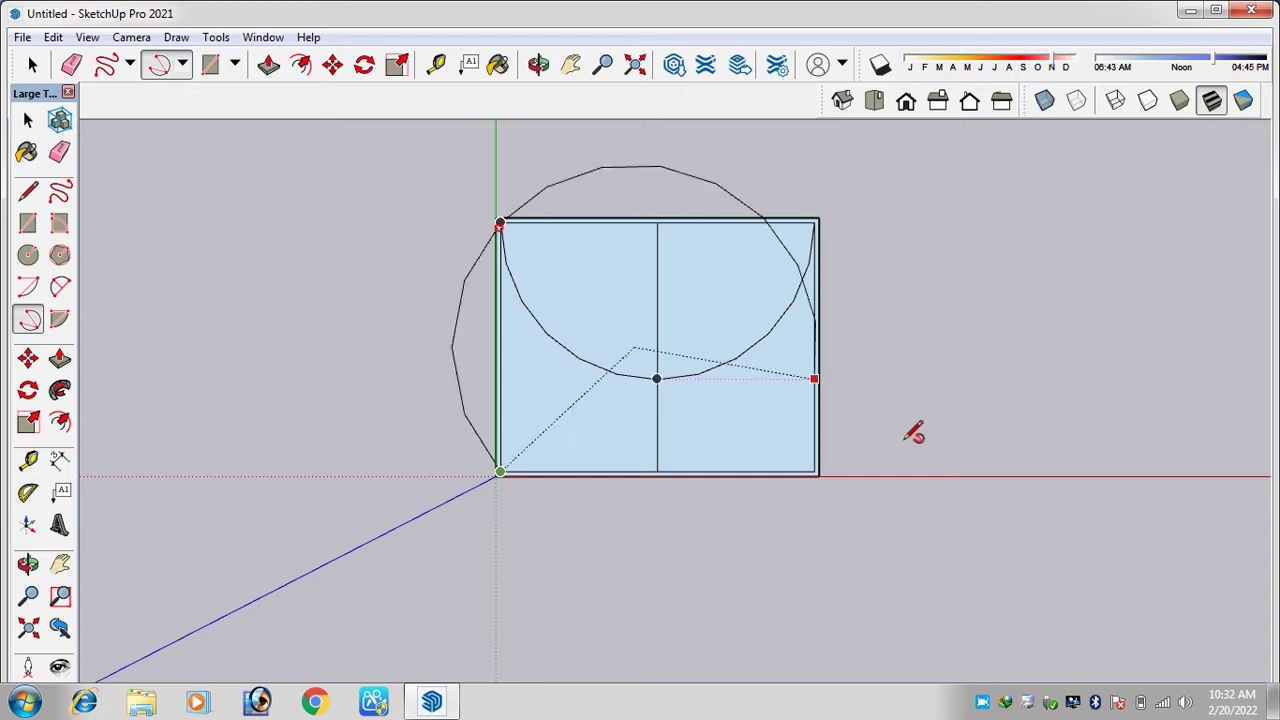
{"action": "left_click", "coordinate": [818, 470]}
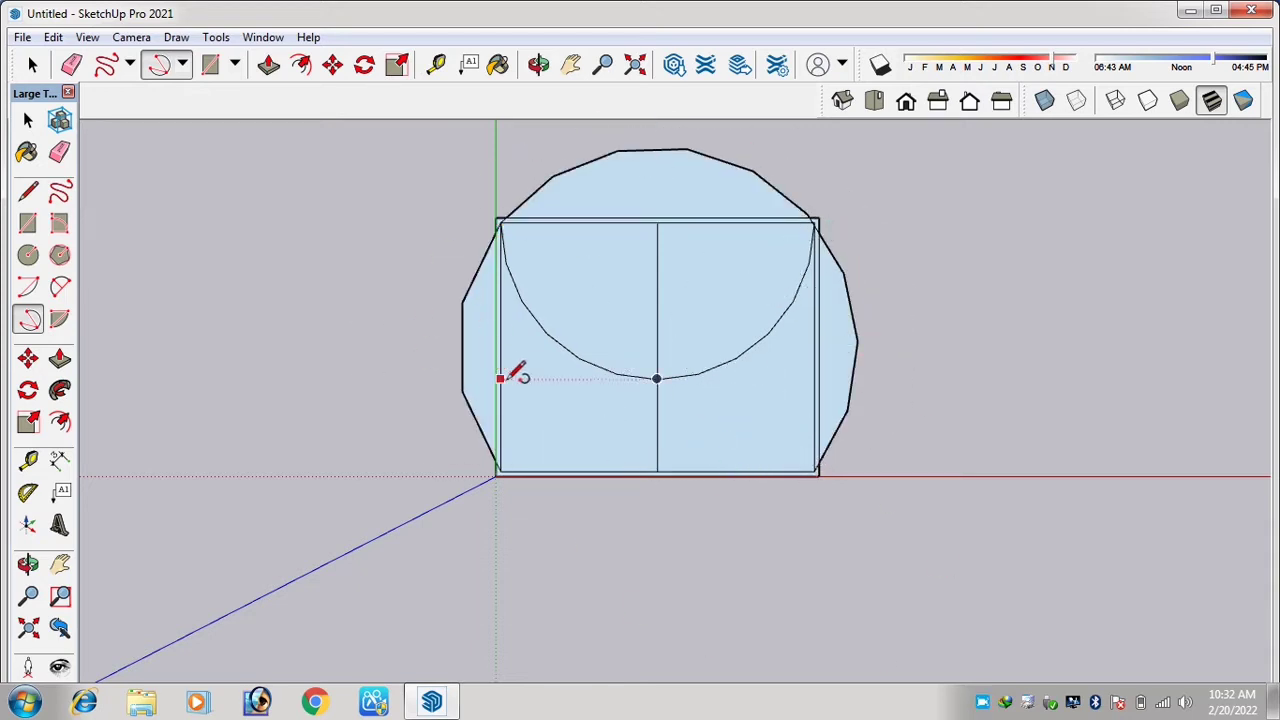
Undo the large arc and draw a Pie centred on the semicircle's lowest point, from a vertex on its left side to the vertical line.
{"action": "left_click", "coordinate": [182, 64]}
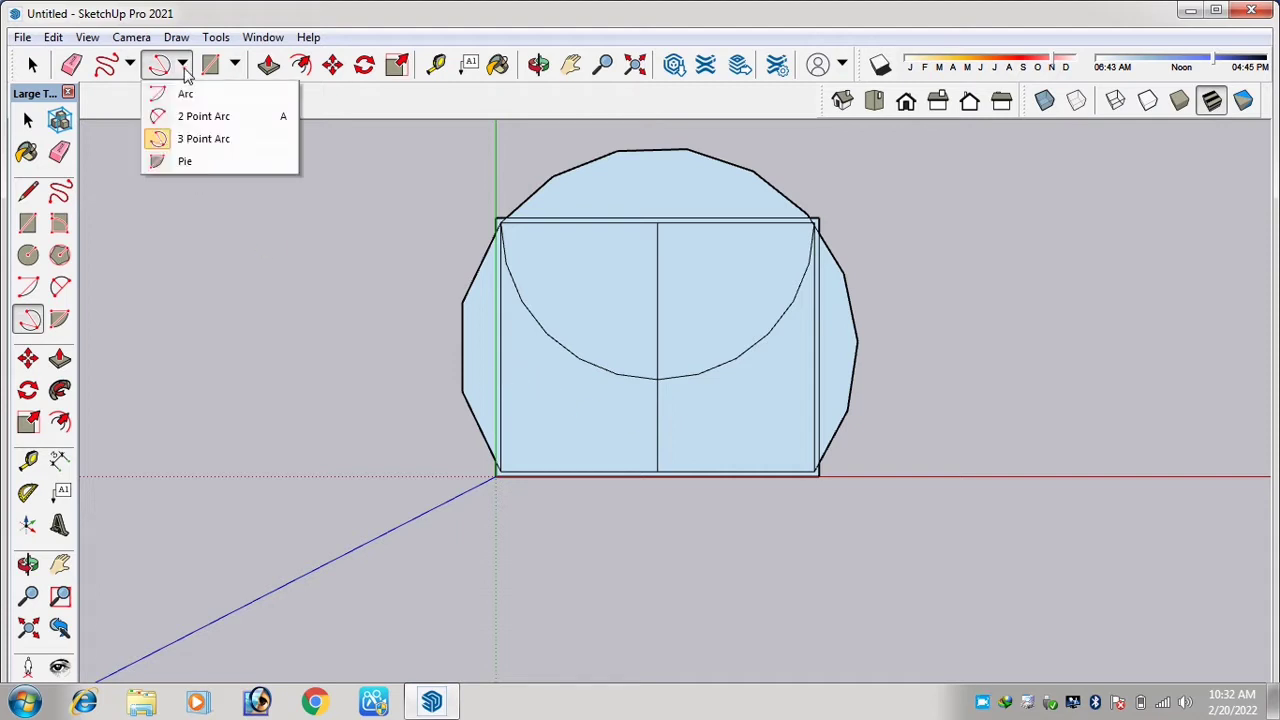
{"action": "left_click", "coordinate": [200, 163]}
{"action": "scroll", "coordinate": [434, 325], "scroll_direction": "down", "scroll_amount": 2}
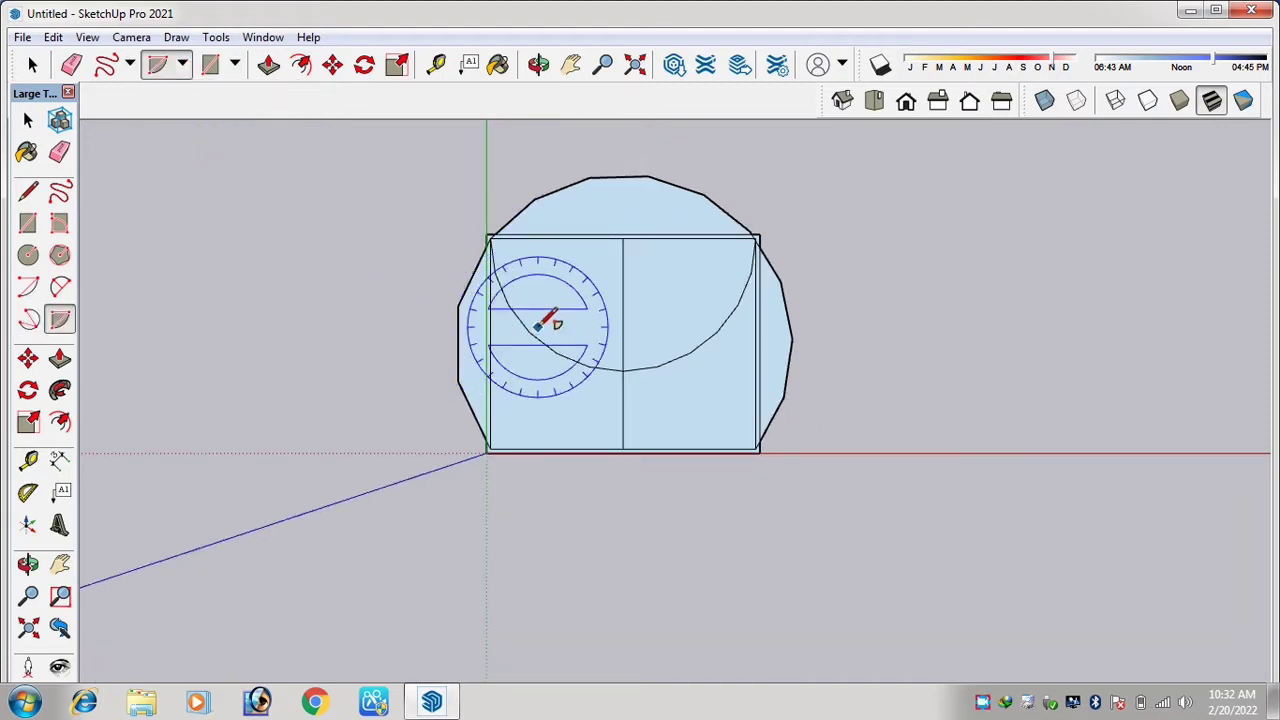
{"action": "key", "text": "ctrl+z"}
{"action": "scroll", "coordinate": [565, 360], "scroll_direction": "up", "scroll_amount": 4}
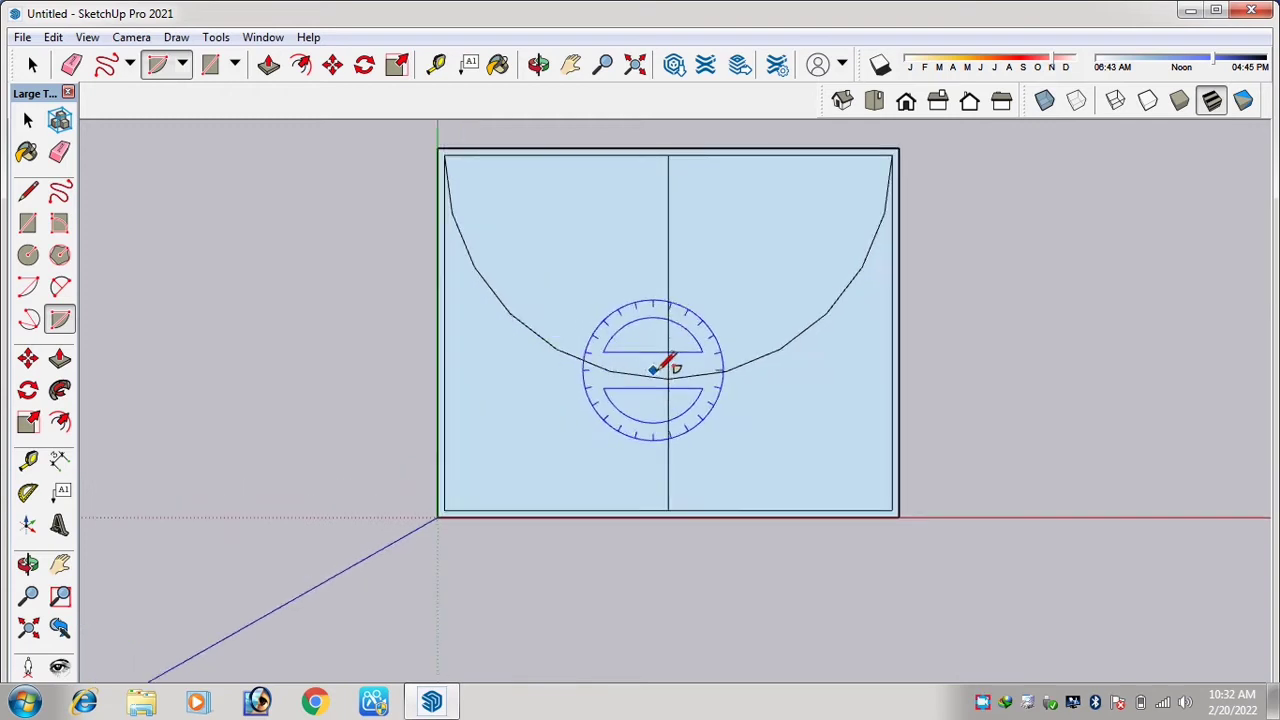
{"action": "left_click", "coordinate": [668, 378]}
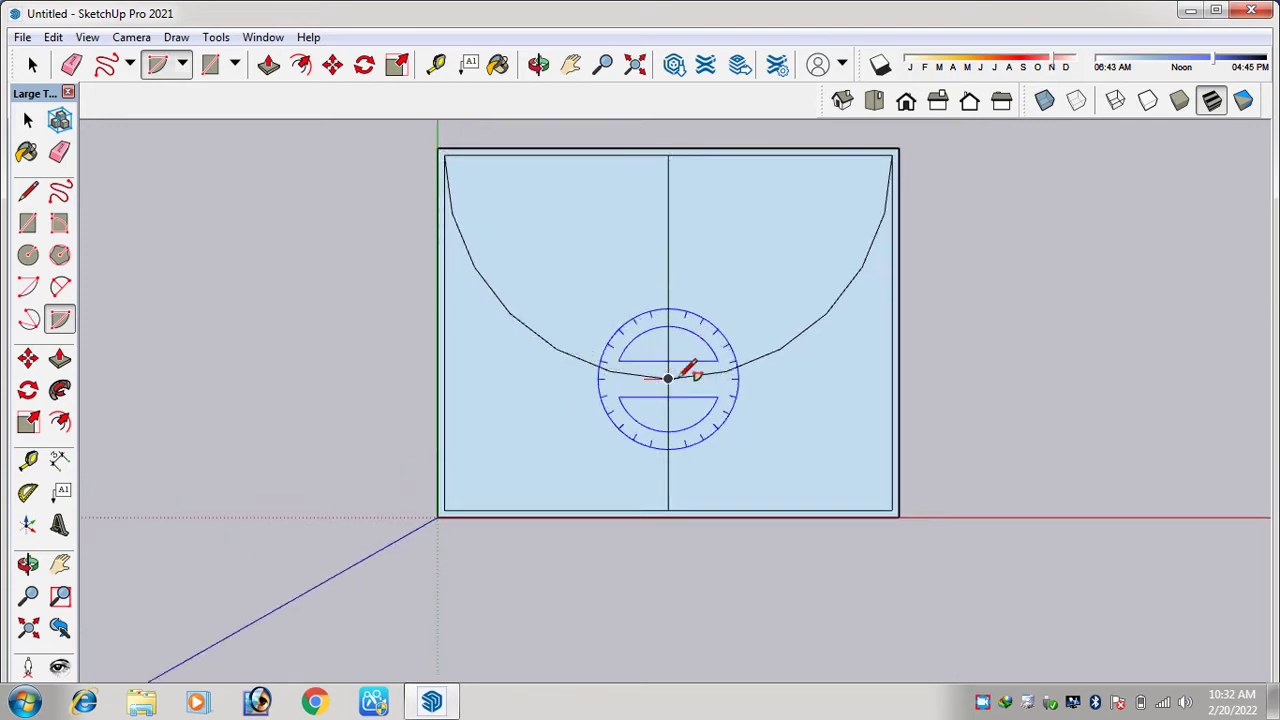
{"action": "scroll", "coordinate": [677, 372], "scroll_direction": "up", "scroll_amount": 3}
{"action": "scroll", "coordinate": [677, 372], "scroll_direction": "down", "scroll_amount": 2}
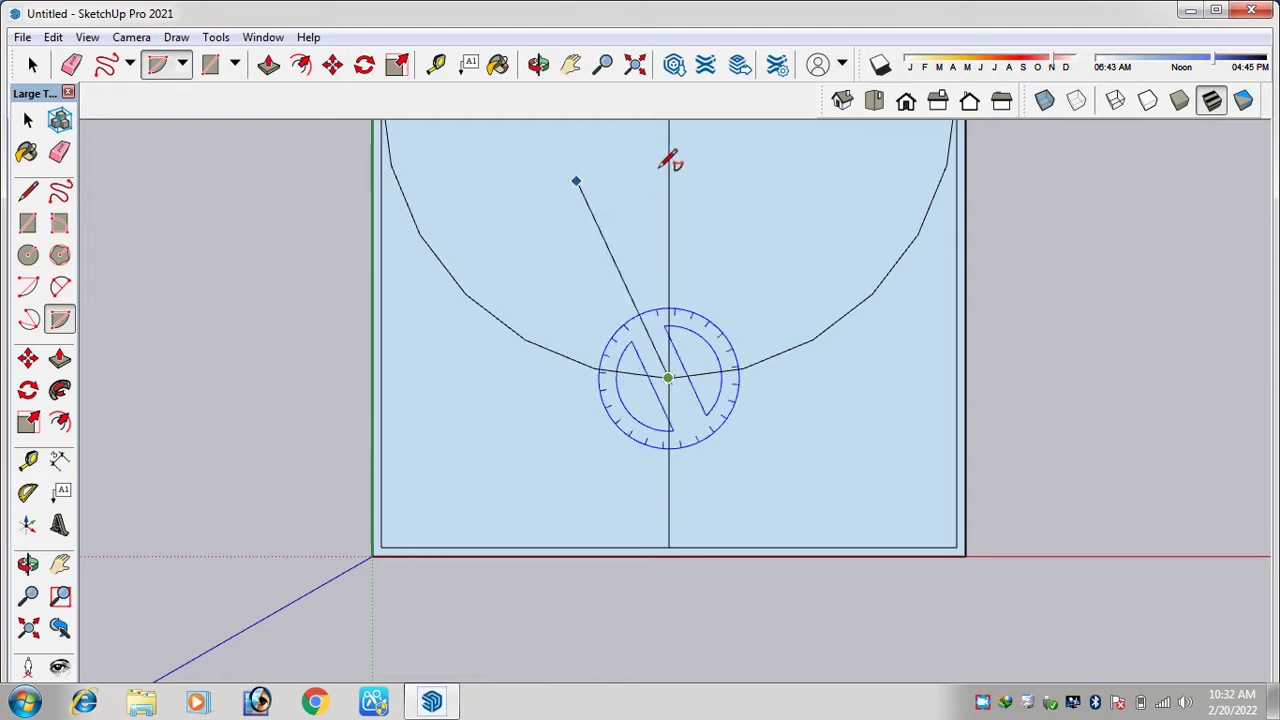
{"action": "left_click", "coordinate": [465, 294]}
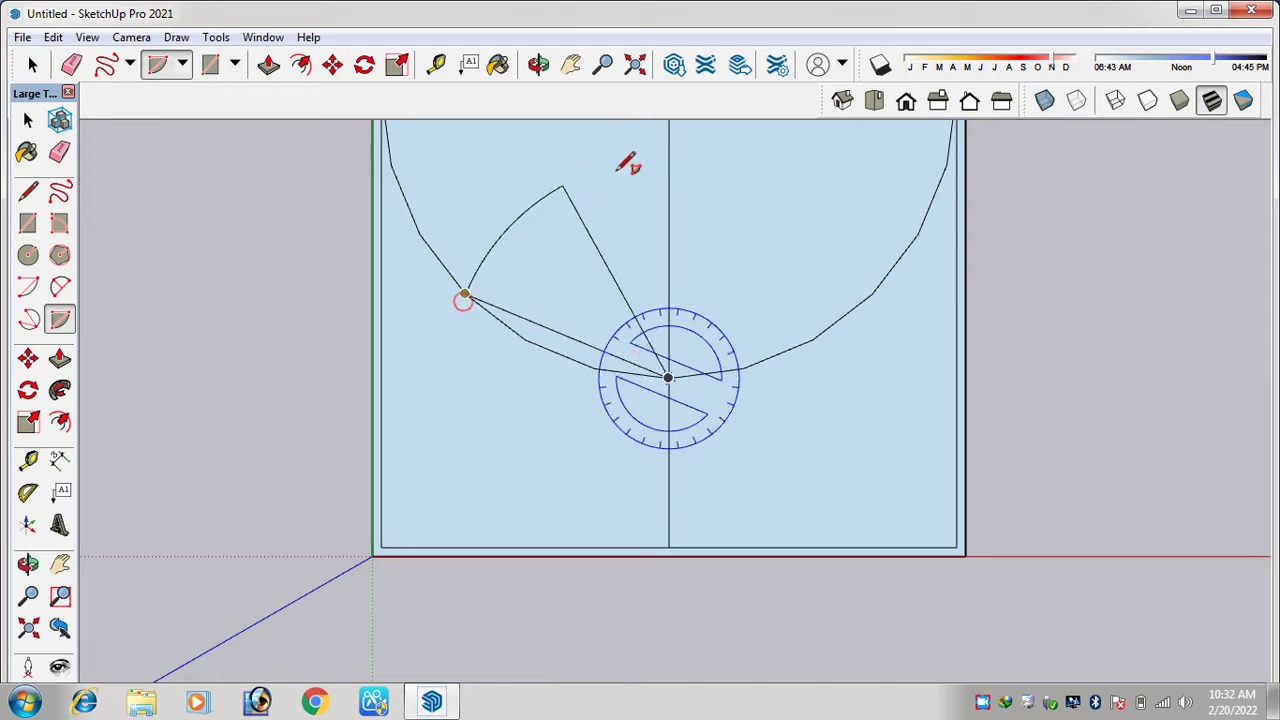
{"action": "left_click", "coordinate": [667, 160]}
{"action": "scroll", "coordinate": [658, 415], "scroll_direction": "down", "scroll_amount": 3}
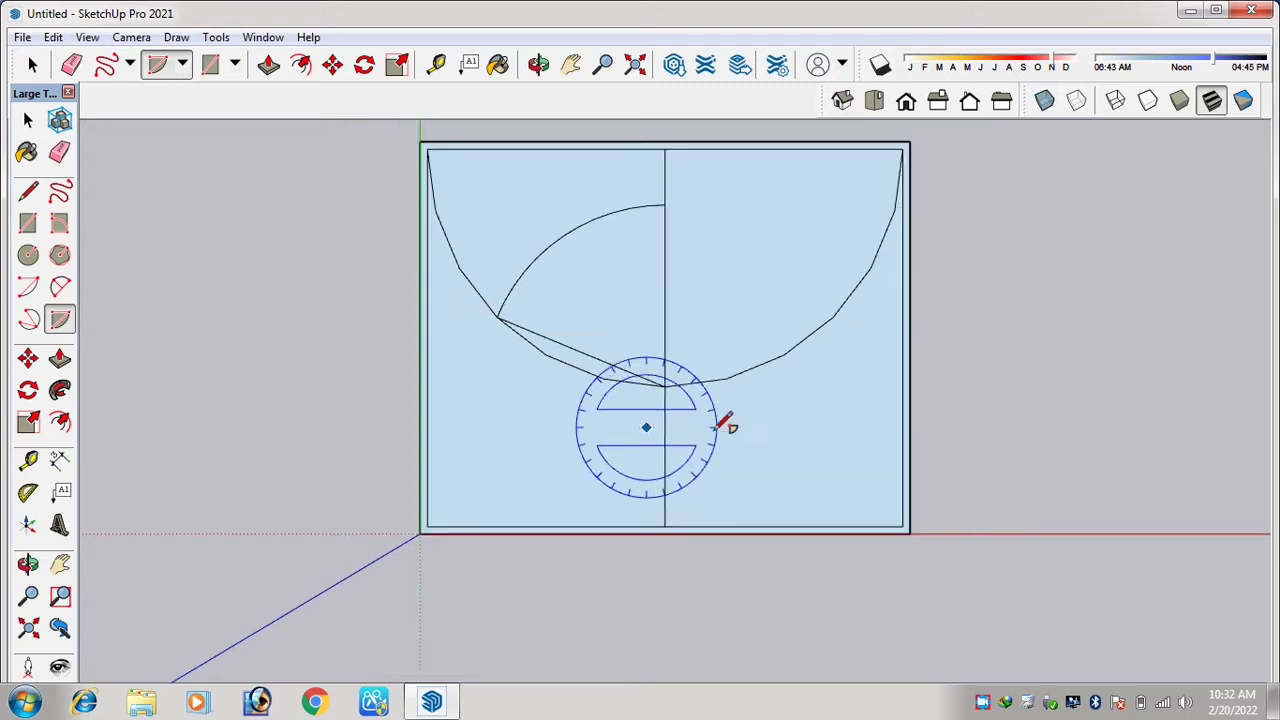
{"action": "left_click", "coordinate": [184, 65]}
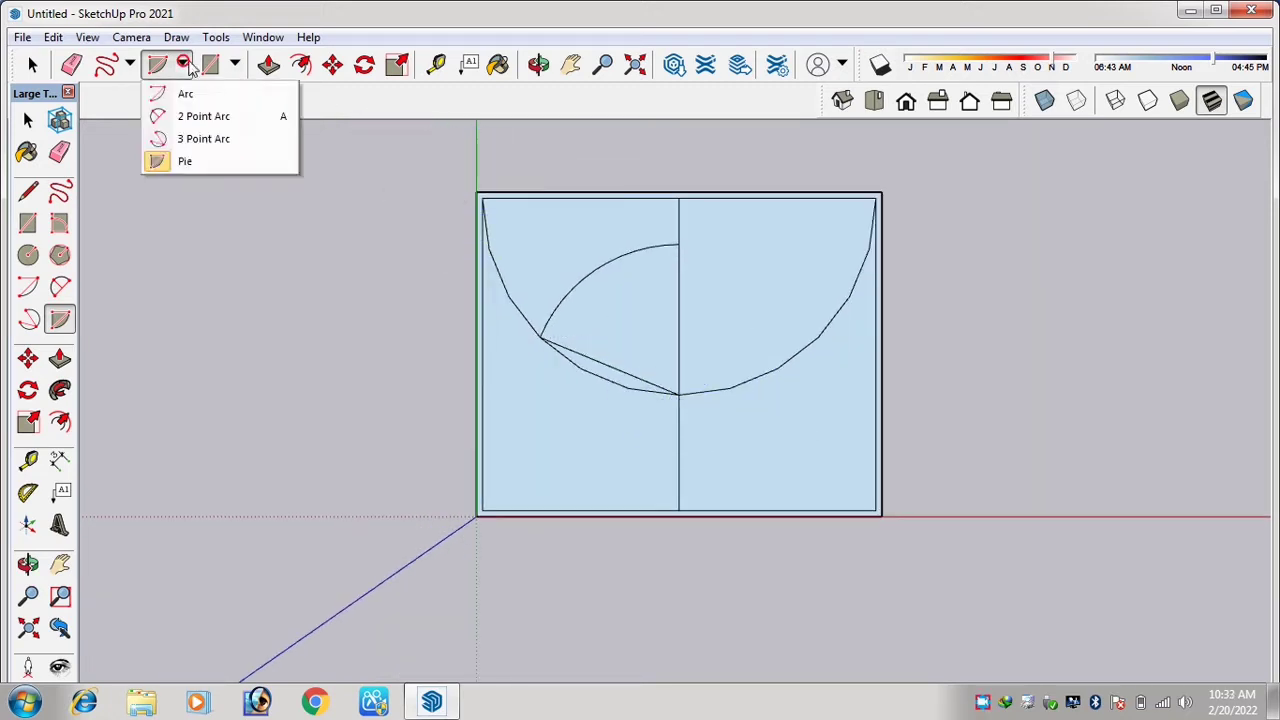
{"action": "left_click", "coordinate": [184, 65]}
{"action": "left_click", "coordinate": [300, 64]}
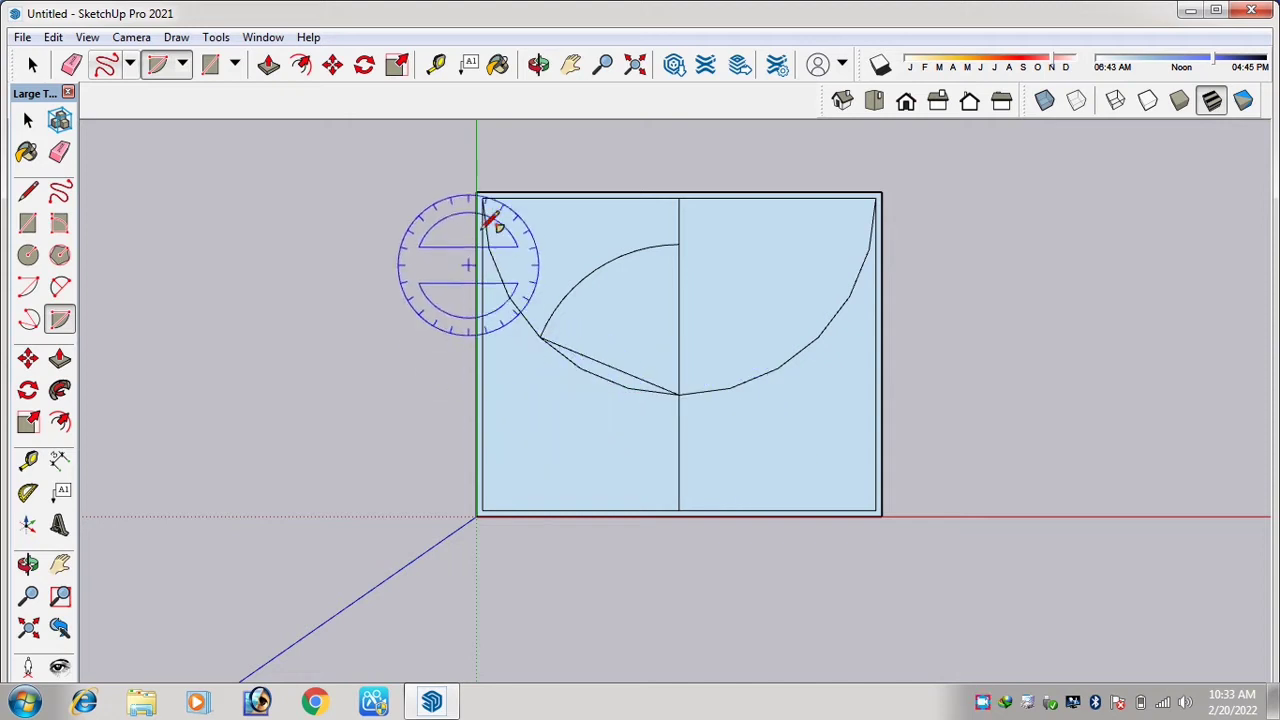
Draw a Rectangle in the empty area to the right of the existing figure, above the red axis.
{"action": "left_click", "coordinate": [212, 66]}
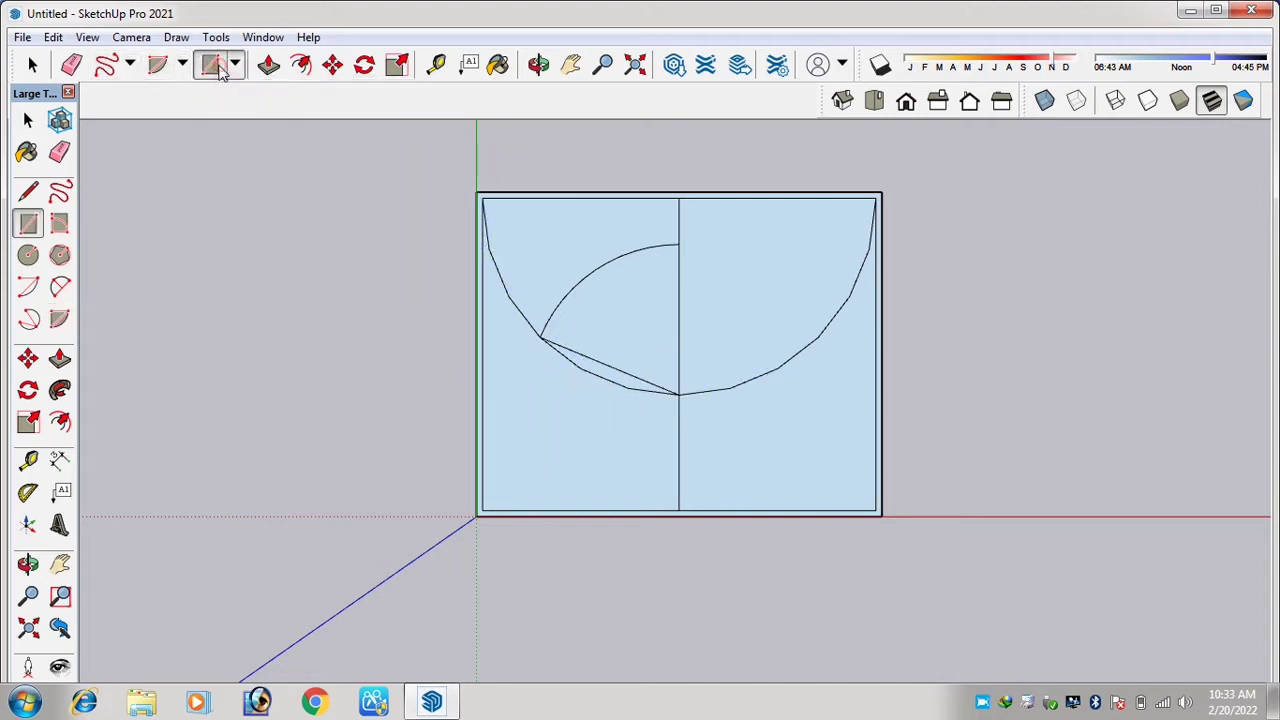
{"action": "left_click", "coordinate": [234, 65]}
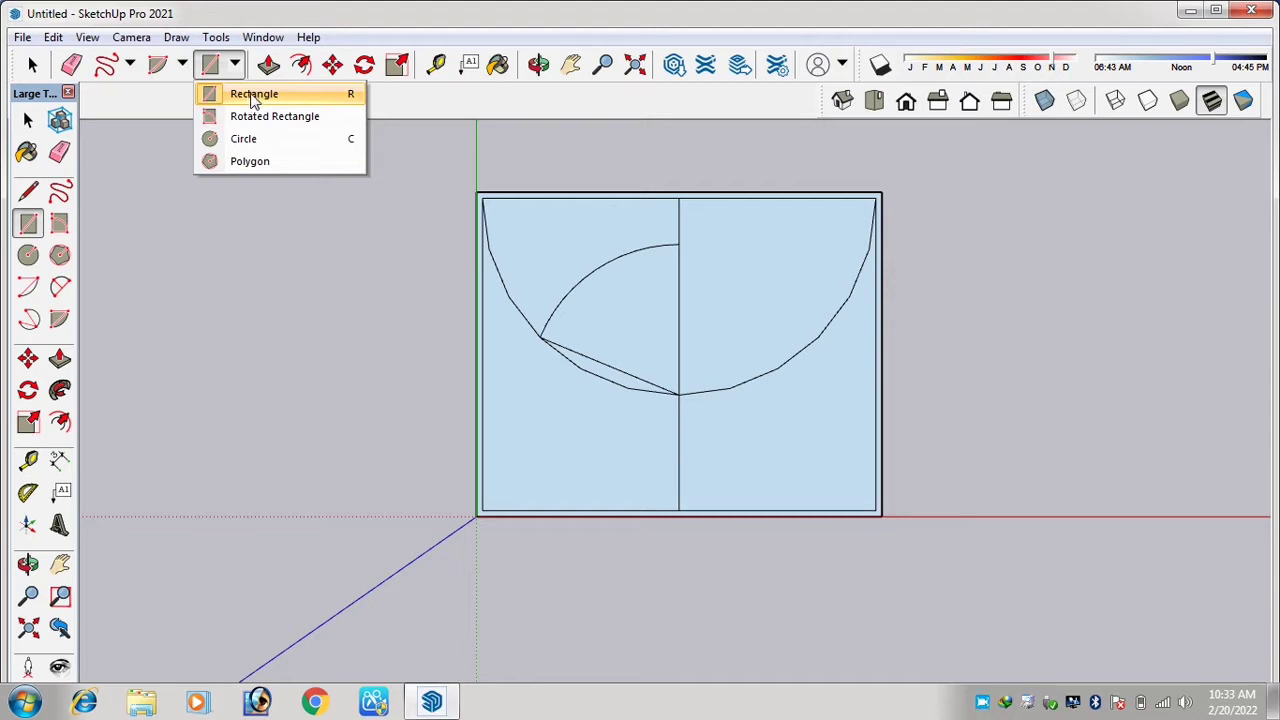
{"action": "left_click", "coordinate": [251, 95]}
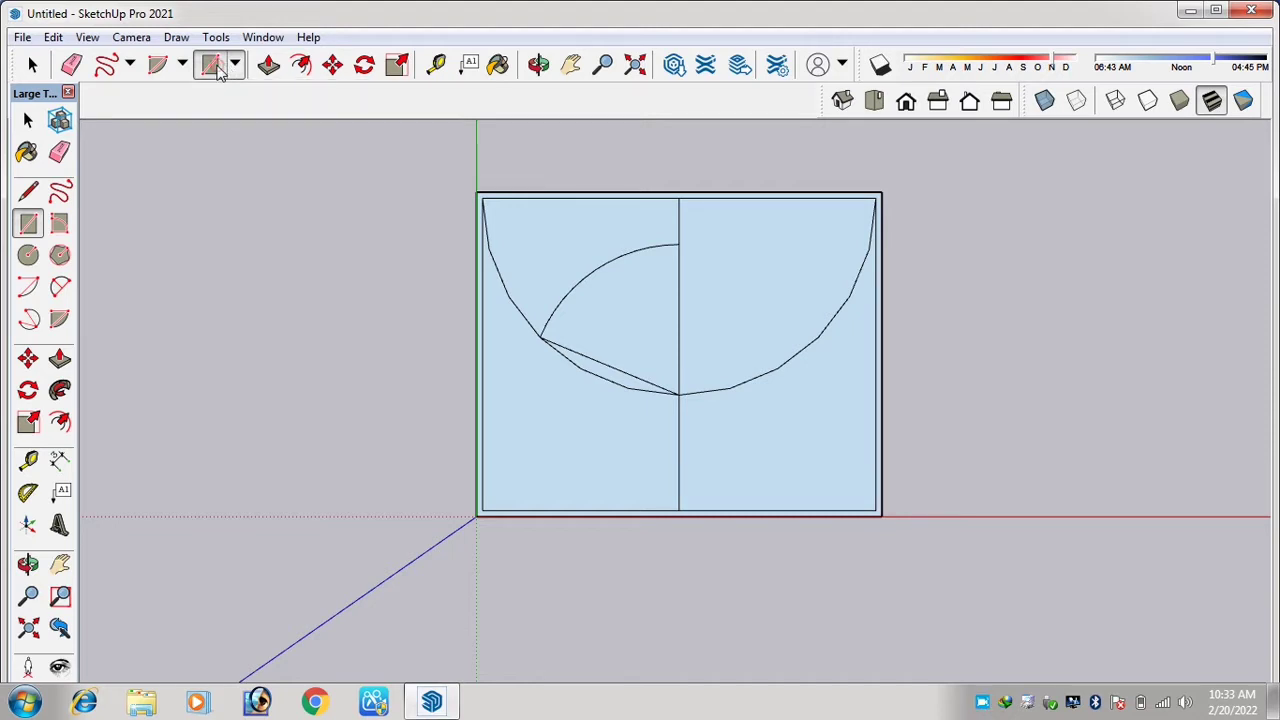
{"action": "scroll", "coordinate": [100, 291], "scroll_direction": "down", "scroll_amount": 3}
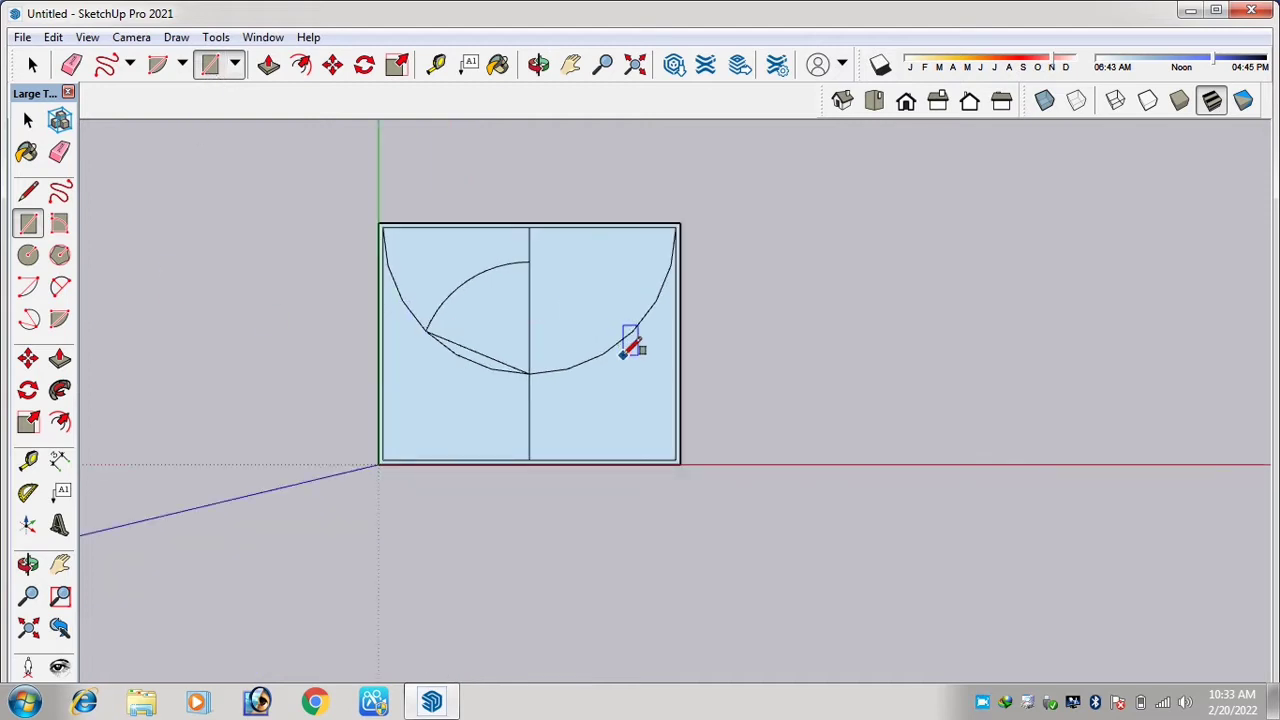
{"action": "scroll", "coordinate": [700, 352], "scroll_direction": "up", "scroll_amount": 3}
{"action": "left_click", "coordinate": [722, 455]}
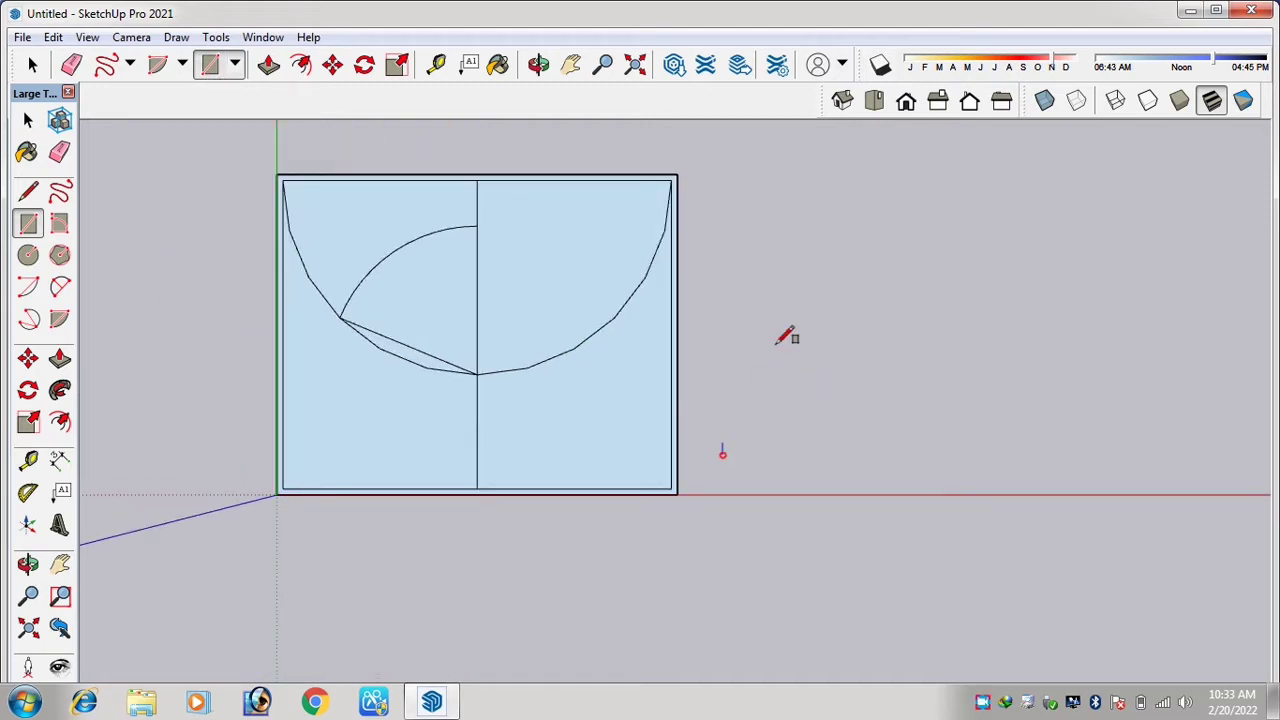
{"action": "left_click", "coordinate": [990, 268]}
Draw a smaller upright Rectangle overlapping the middle of the new rectangle's upper edge.
{"action": "left_click", "coordinate": [923, 349]}
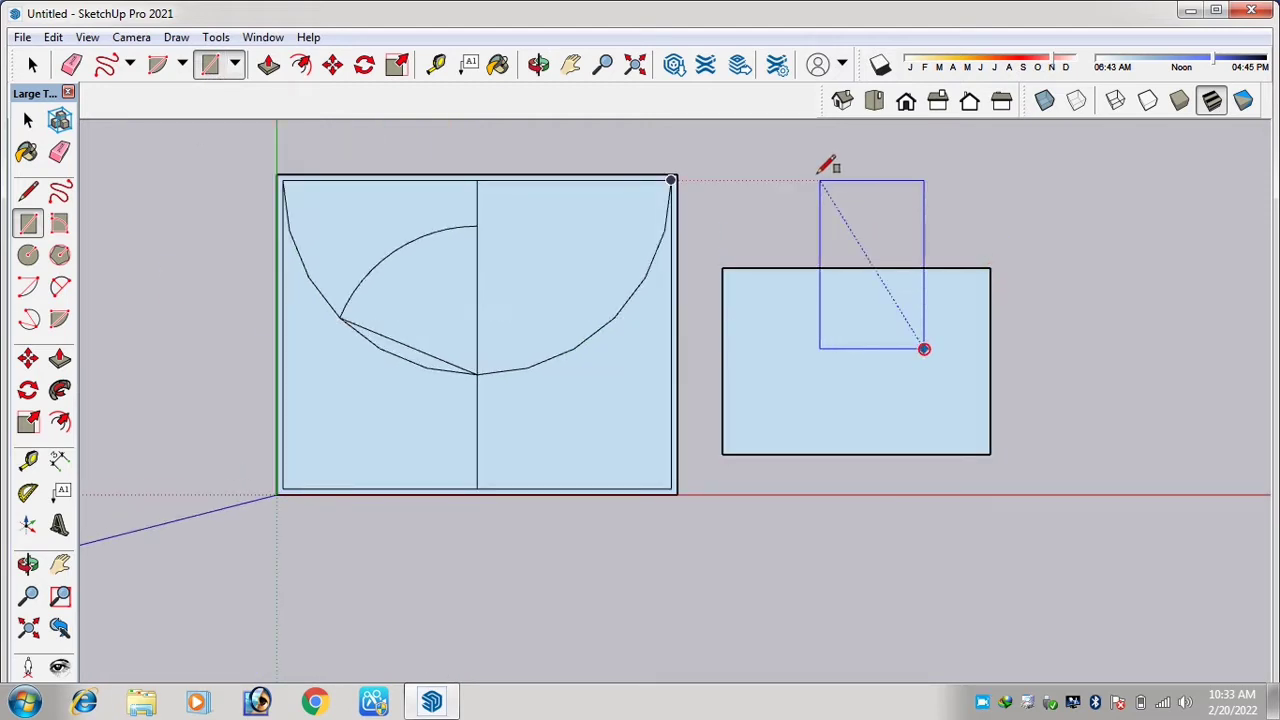
{"action": "left_click", "coordinate": [820, 182]}
{"action": "scroll", "coordinate": [781, 267], "scroll_direction": "down", "scroll_amount": 1}
{"action": "scroll", "coordinate": [926, 223], "scroll_direction": "up", "scroll_amount": 2}
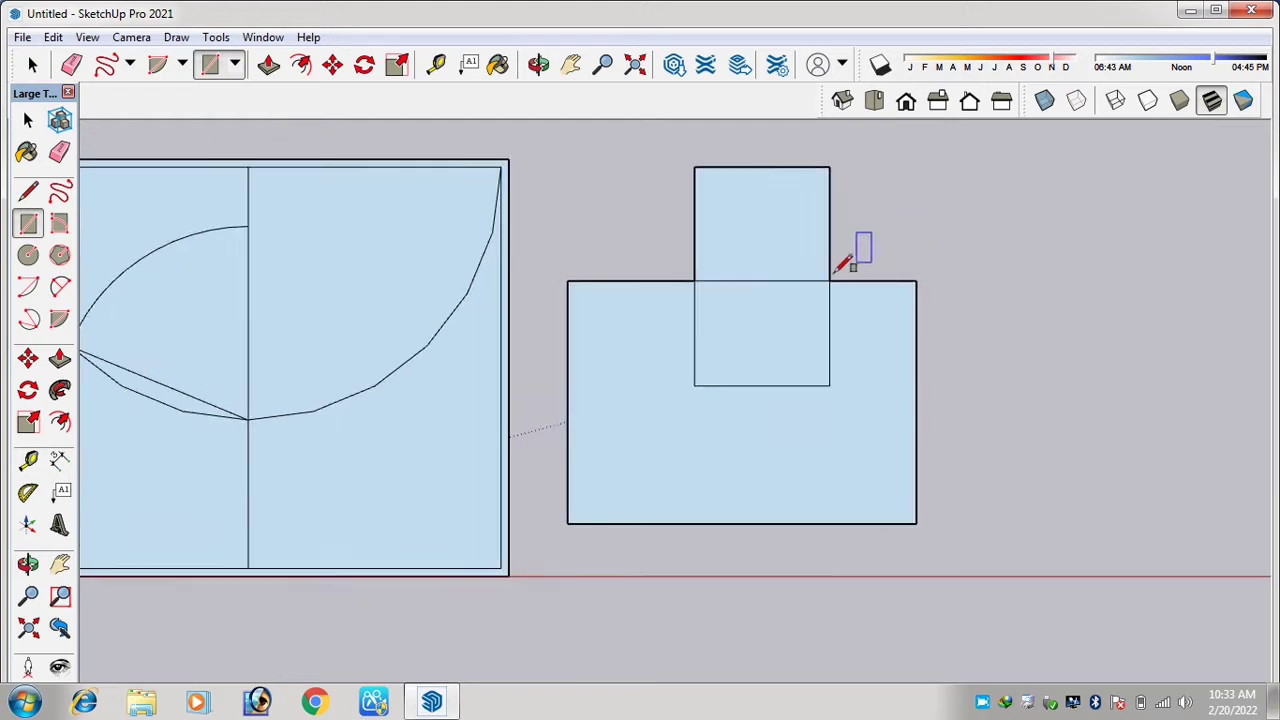
Draw a small, nearly square Rectangle to the right of the upright rectangle, beyond the wide rectangle's upper-right corner.
{"action": "scroll", "coordinate": [845, 262], "scroll_direction": "down", "scroll_amount": 3}
{"action": "scroll", "coordinate": [948, 290], "scroll_direction": "up", "scroll_amount": 2}
{"action": "left_click", "coordinate": [940, 274]}
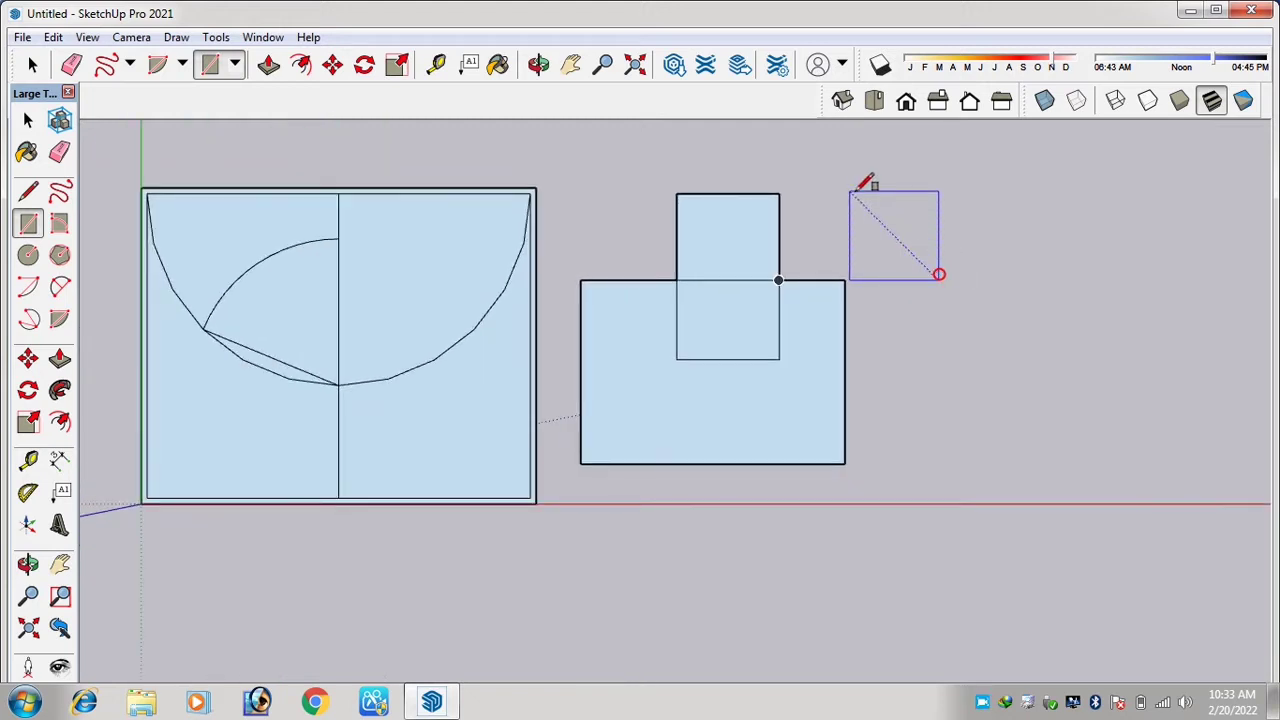
{"action": "left_click", "coordinate": [854, 191]}
{"action": "scroll", "coordinate": [766, 288], "scroll_direction": "down", "scroll_amount": 1}
{"action": "scroll", "coordinate": [732, 362], "scroll_direction": "down", "scroll_amount": 1}
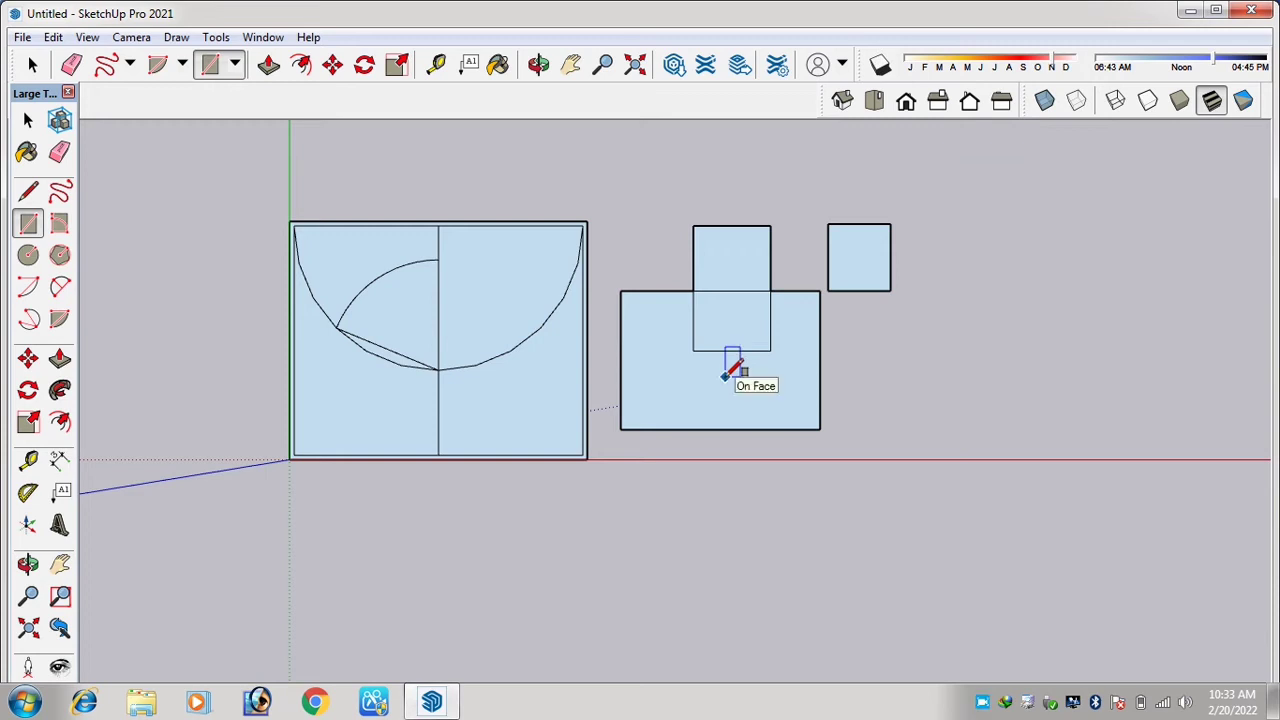
{"action": "scroll", "coordinate": [775, 360], "scroll_direction": "down", "scroll_amount": 1}
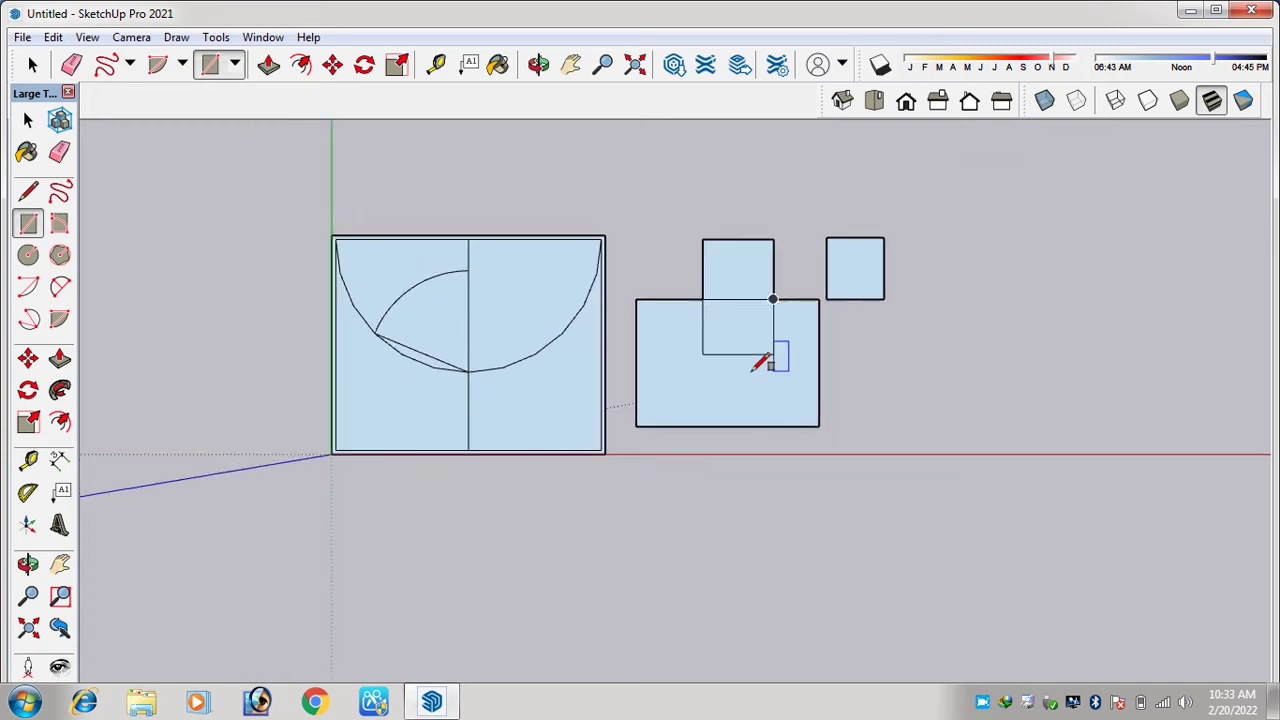
Draw a small wide Rectangle standing on the red axis, to the lower right of the existing wide rectangle.
{"action": "left_click", "coordinate": [870, 454]}
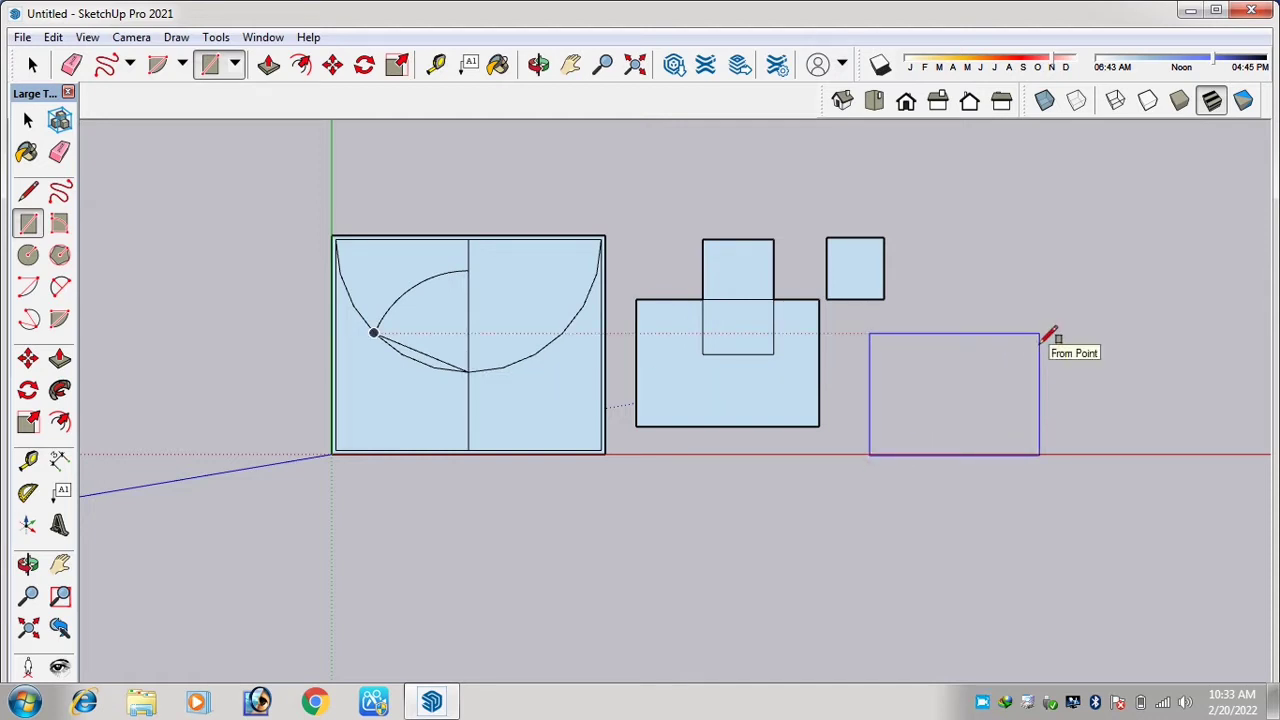
{"action": "key", "text": "Return"}
{"action": "scroll", "coordinate": [921, 441], "scroll_direction": "up", "scroll_amount": 4}
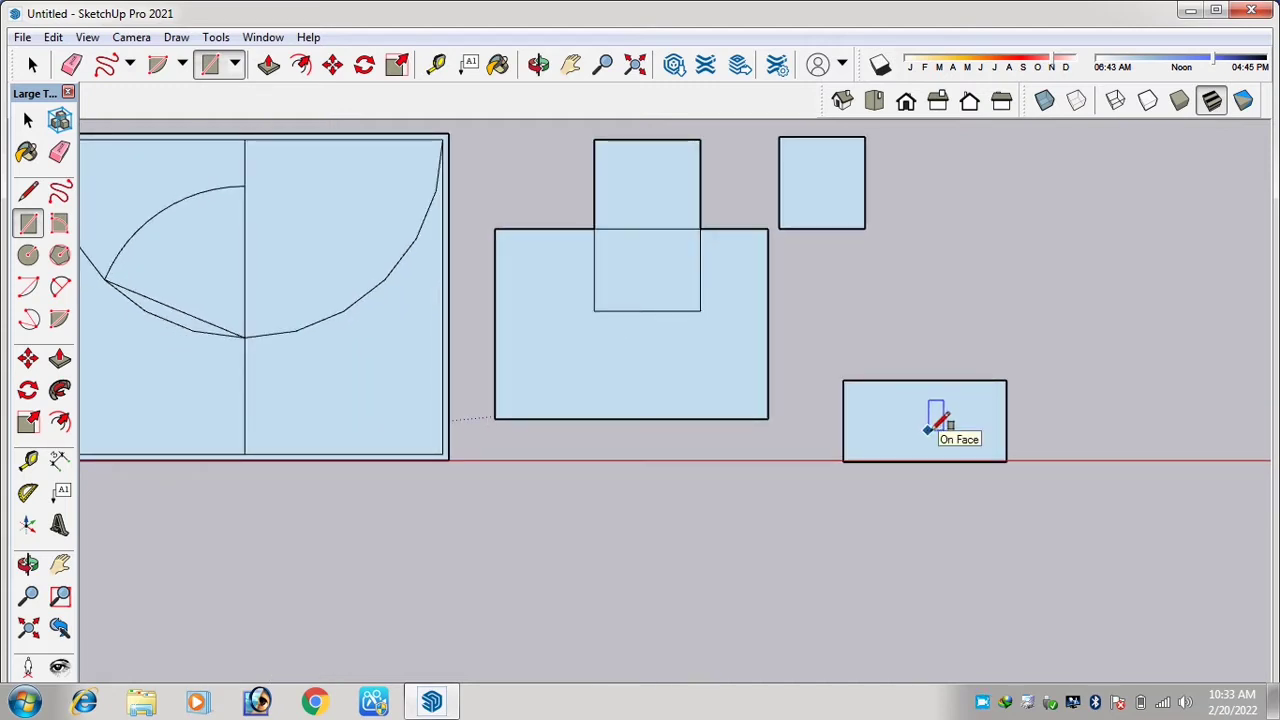
{"action": "scroll", "coordinate": [928, 430], "scroll_direction": "up", "scroll_amount": 1}
{"action": "scroll", "coordinate": [935, 428], "scroll_direction": "down", "scroll_amount": 2}
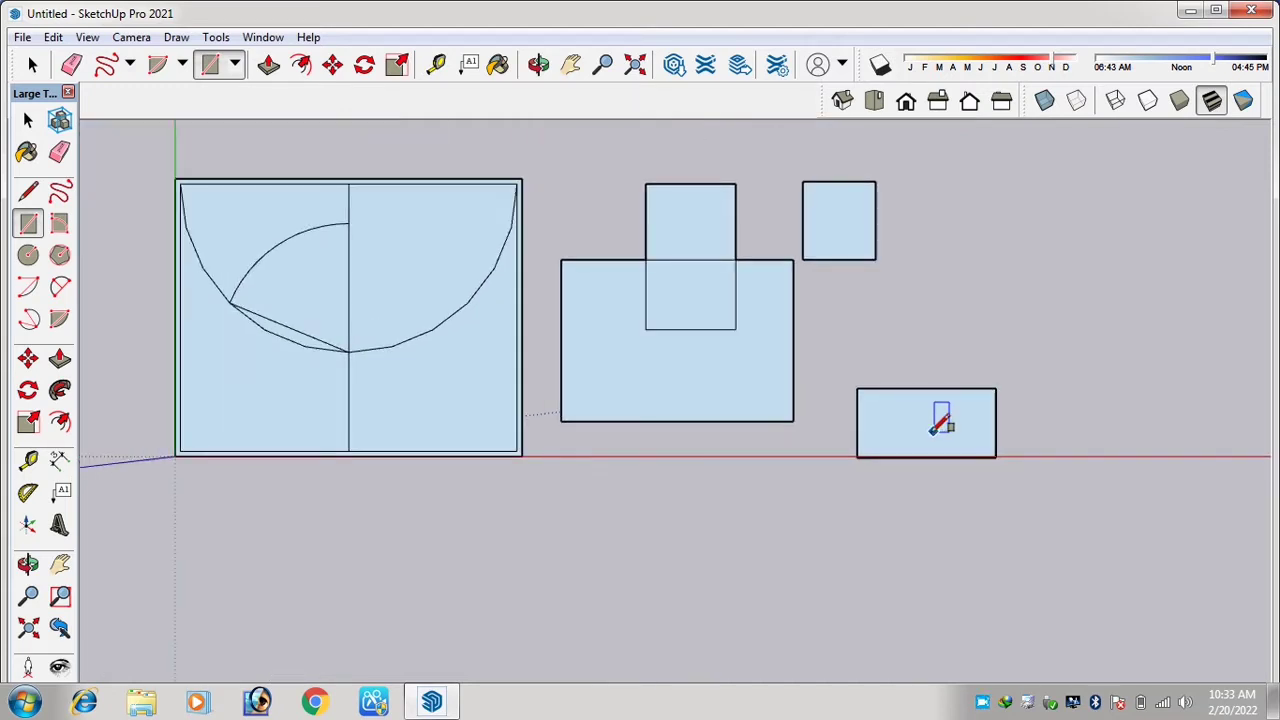
Draw a Rotated Rectangle tilted out of the ground plane, in the empty area above the large square figure's upper-right corner.
{"action": "left_click", "coordinate": [234, 64]}
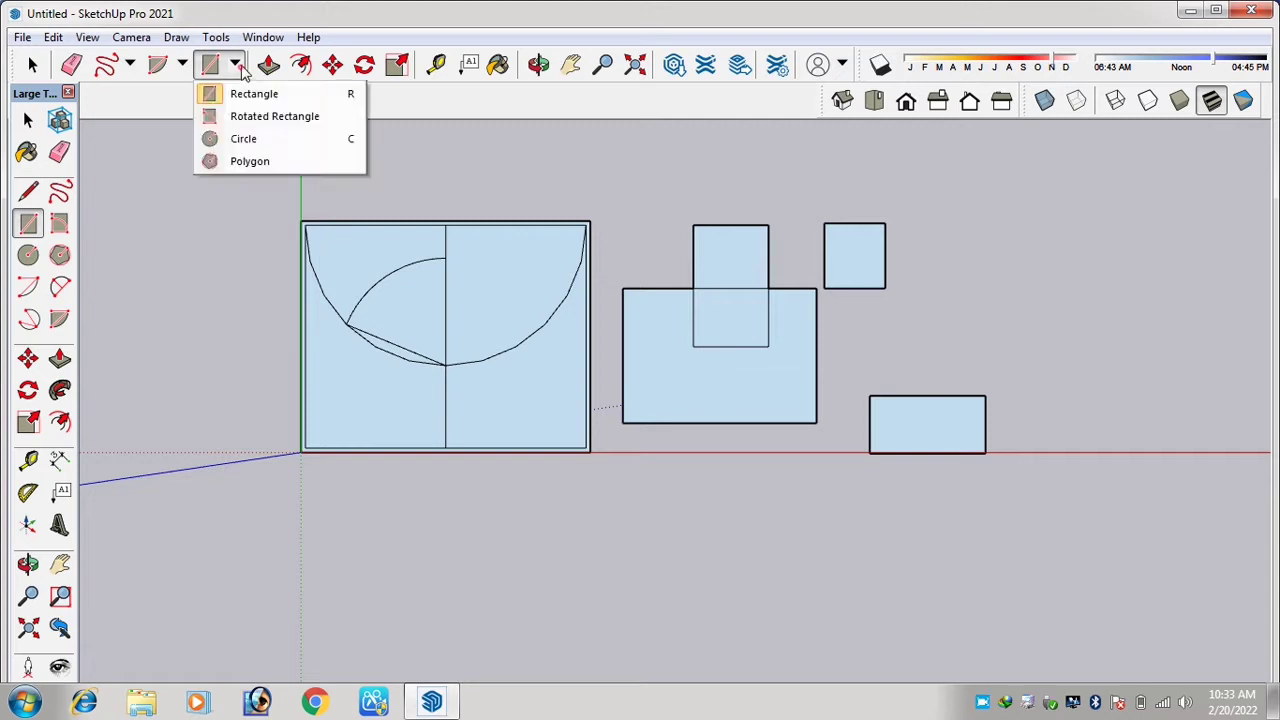
{"action": "left_click", "coordinate": [280, 116]}
{"action": "scroll", "coordinate": [343, 271], "scroll_direction": "down", "scroll_amount": 3}
{"action": "scroll", "coordinate": [451, 223], "scroll_direction": "up", "scroll_amount": 1}
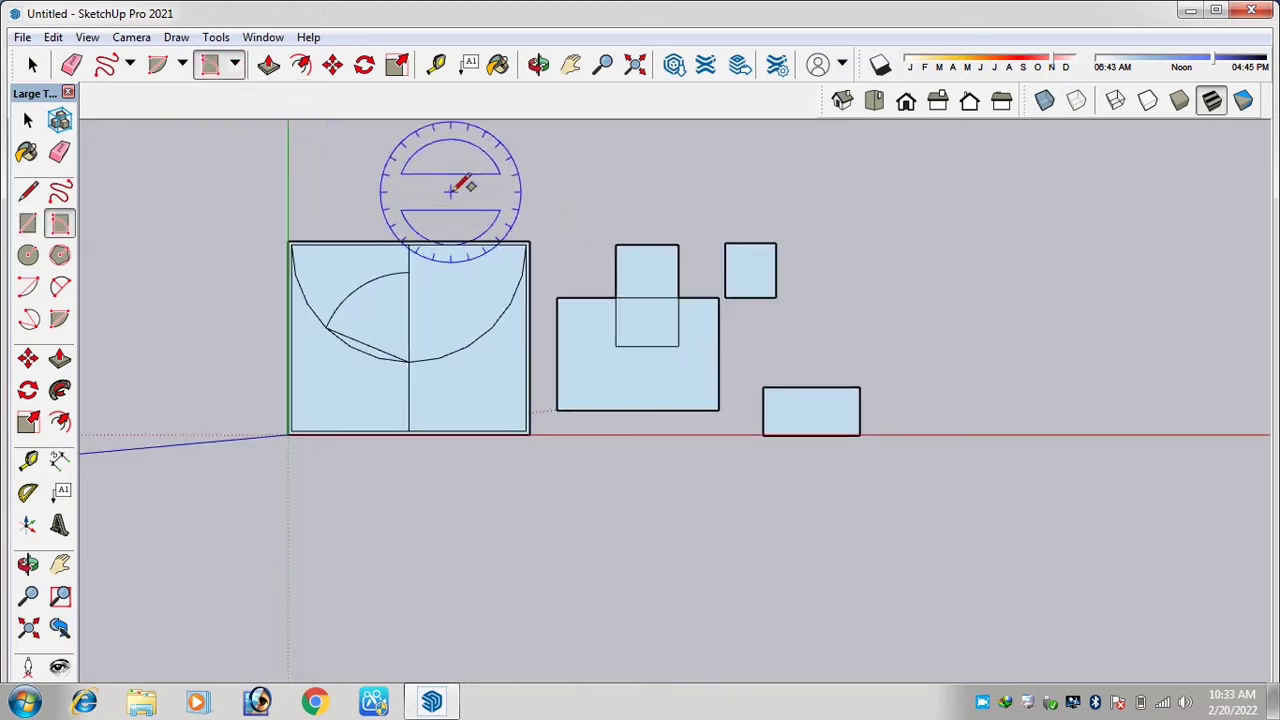
{"action": "scroll", "coordinate": [451, 190], "scroll_direction": "up", "scroll_amount": 1}
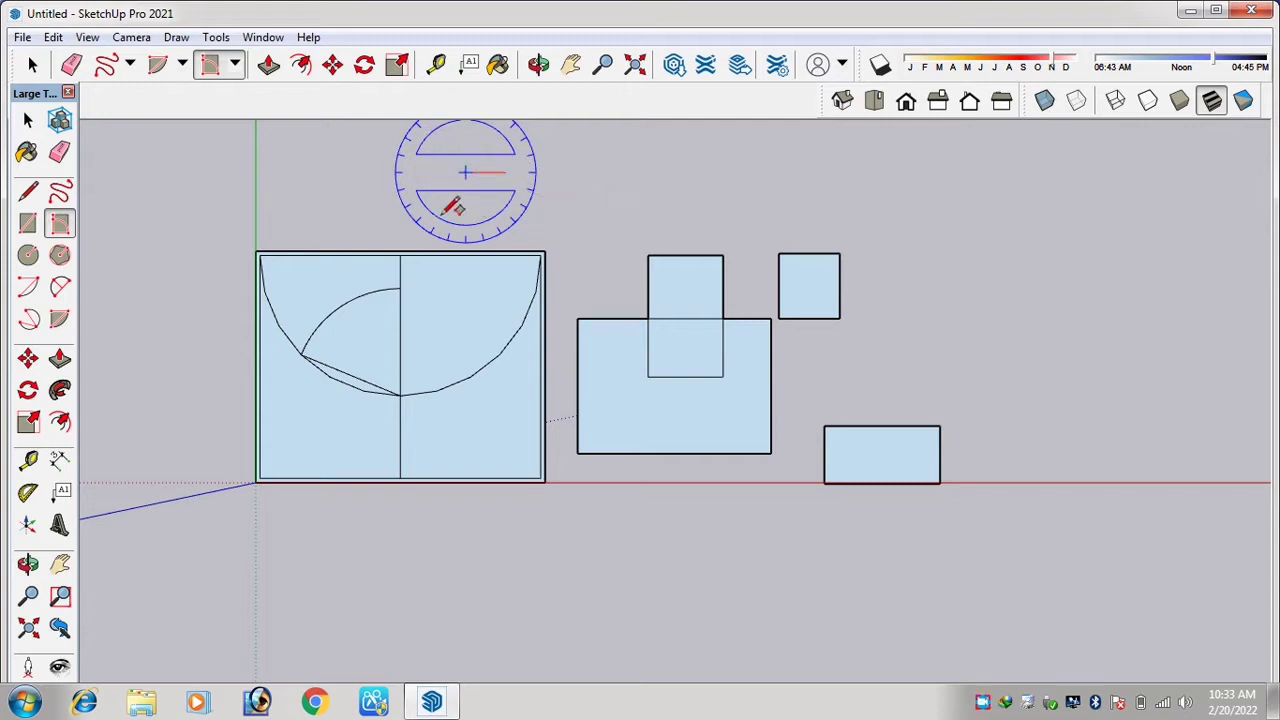
{"action": "left_click", "coordinate": [541, 225]}
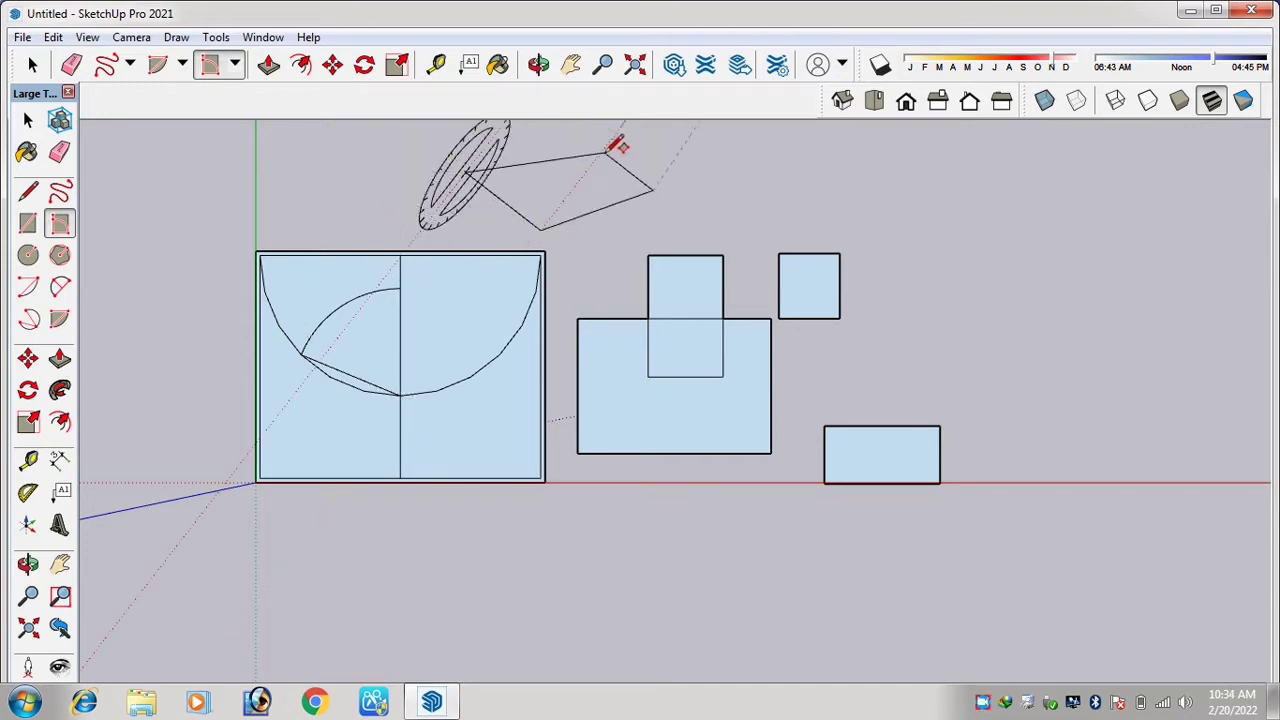
{"action": "scroll", "coordinate": [615, 147], "scroll_direction": "down", "scroll_amount": 1}
{"action": "scroll", "coordinate": [617, 146], "scroll_direction": "up", "scroll_amount": 5}
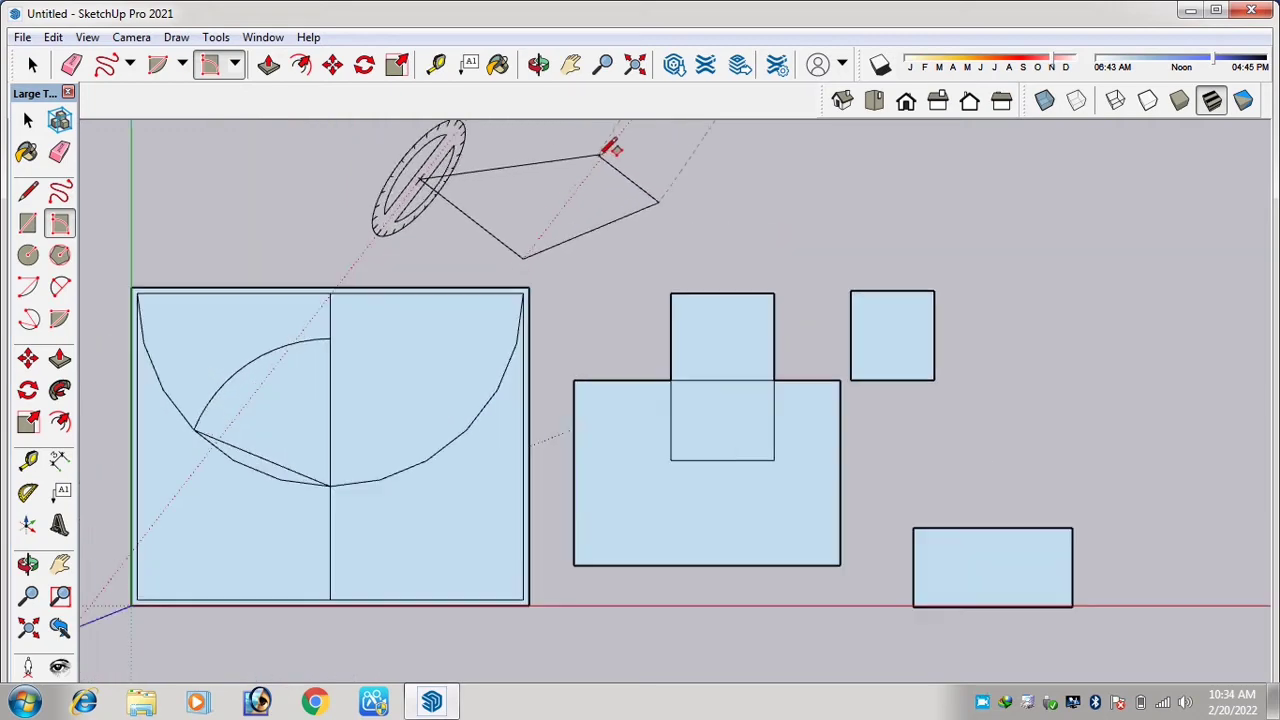
{"action": "scroll", "coordinate": [611, 151], "scroll_direction": "up", "scroll_amount": 2}
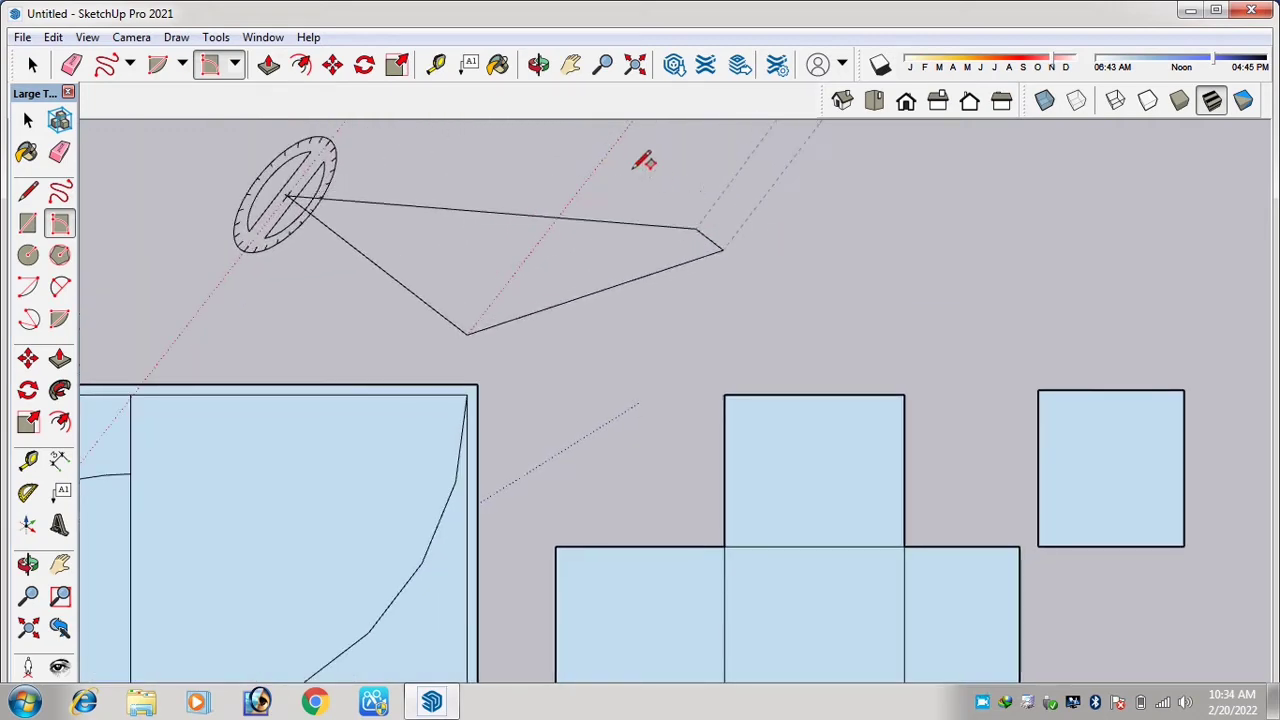
{"action": "left_click", "coordinate": [603, 175]}
{"action": "middle_click_drag", "start_coordinate": [603, 177], "coordinate": [217, 109]}
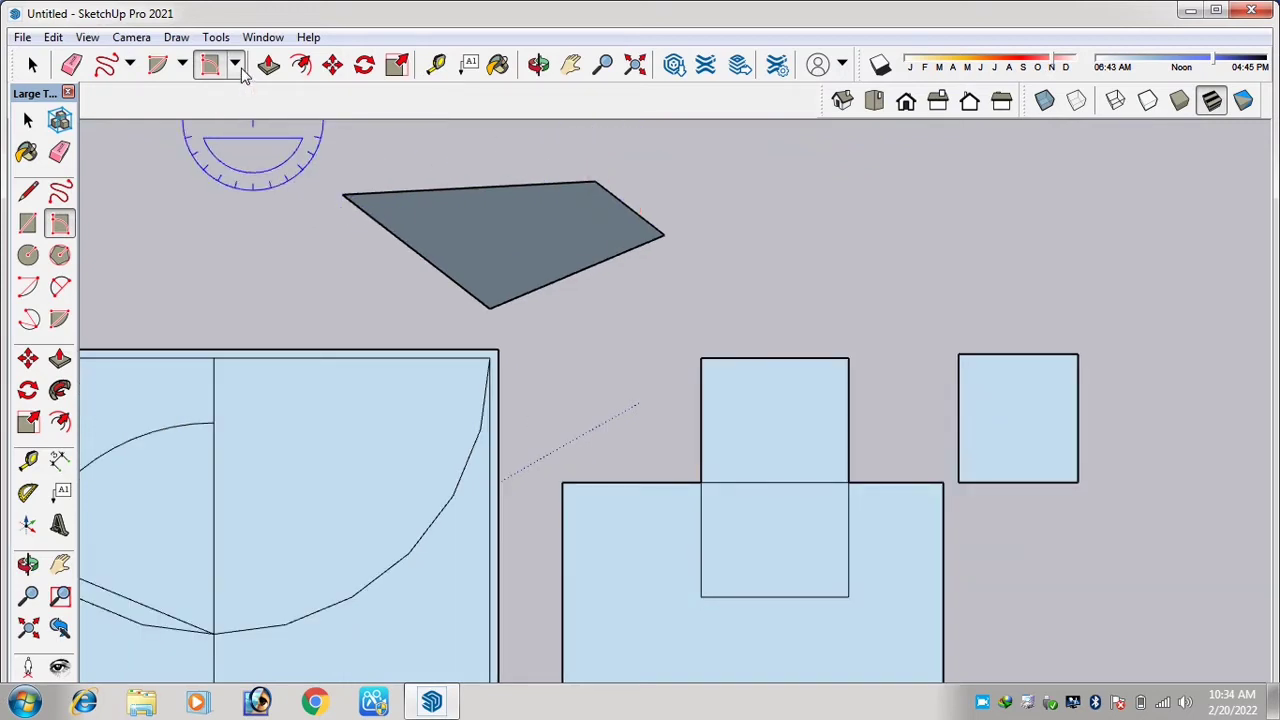
Draw a smaller Rotated Rectangle to the right of the first tilted one, starting with an edge parallel to the green axis.
{"action": "left_click", "coordinate": [786, 250]}
{"action": "left_click", "coordinate": [786, 180]}
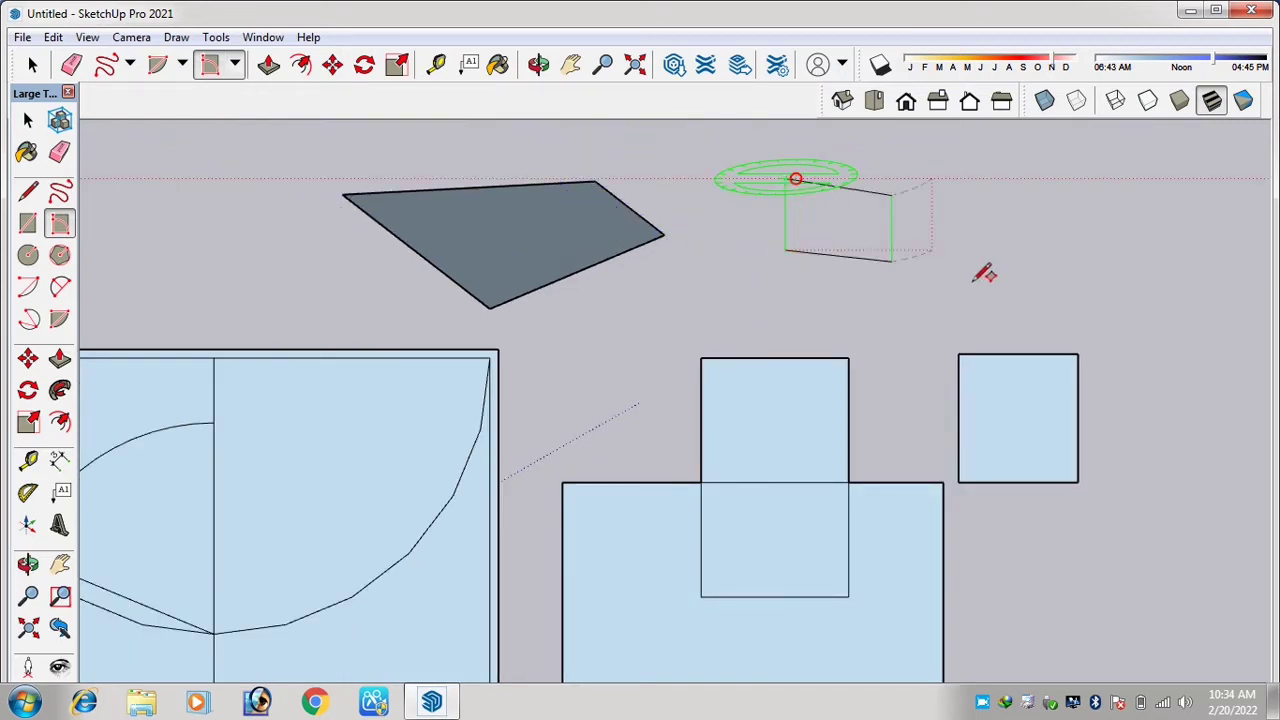
{"action": "left_click", "coordinate": [928, 151]}
{"action": "scroll", "coordinate": [790, 269], "scroll_direction": "down", "scroll_amount": 1}
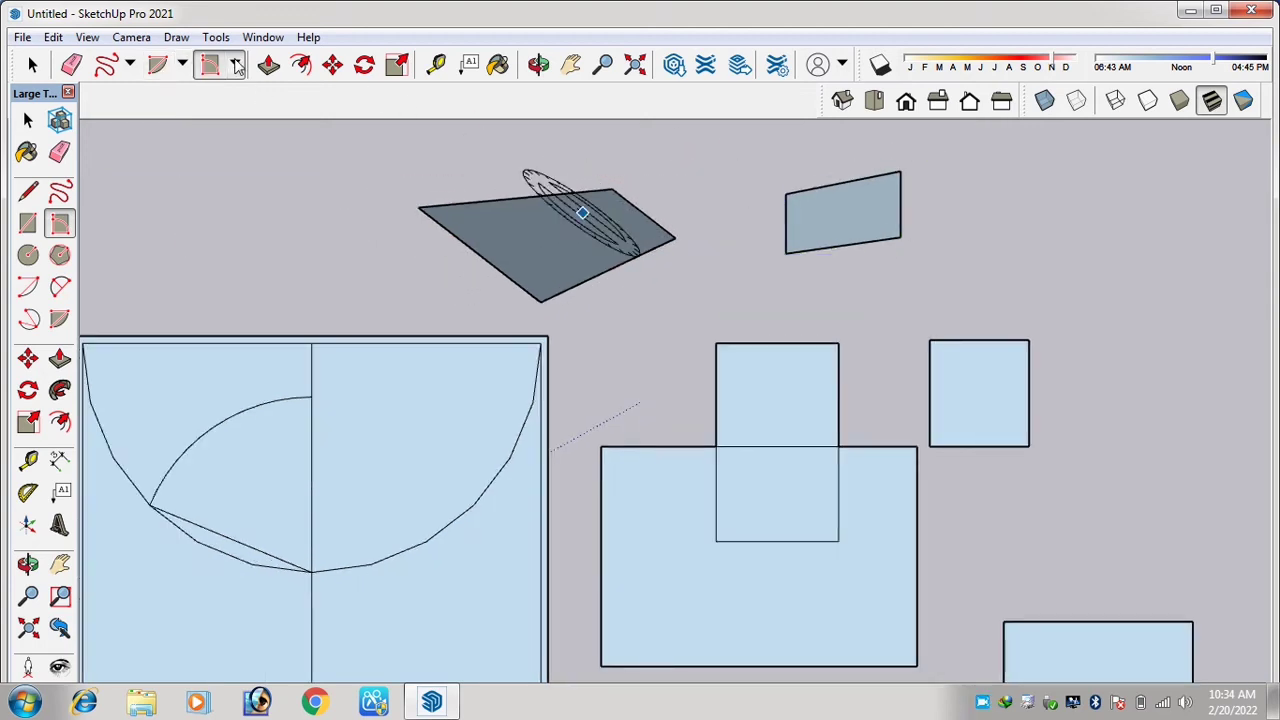
Draw a Circle to the right of the small tilted rectangle, overlapping the upper-right corner of the small square.
{"action": "left_click", "coordinate": [236, 65]}
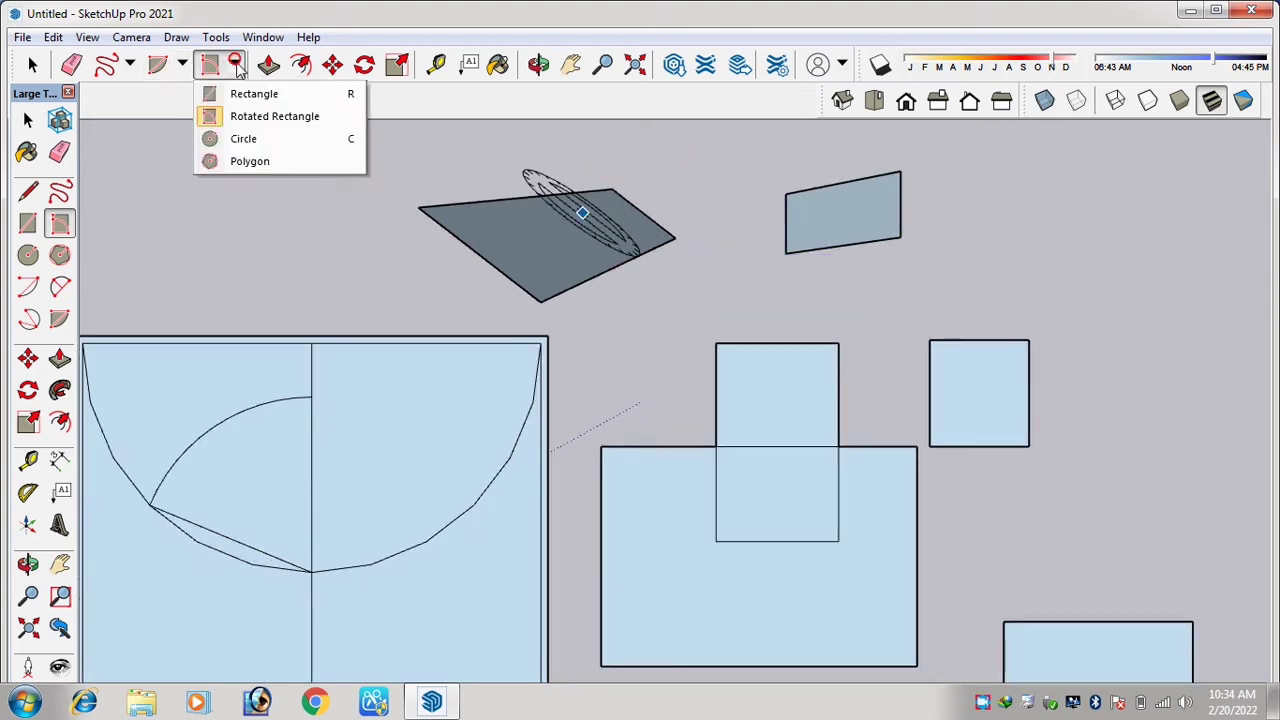
{"action": "left_click", "coordinate": [257, 149]}
{"action": "scroll", "coordinate": [415, 190], "scroll_direction": "down", "scroll_amount": 4}
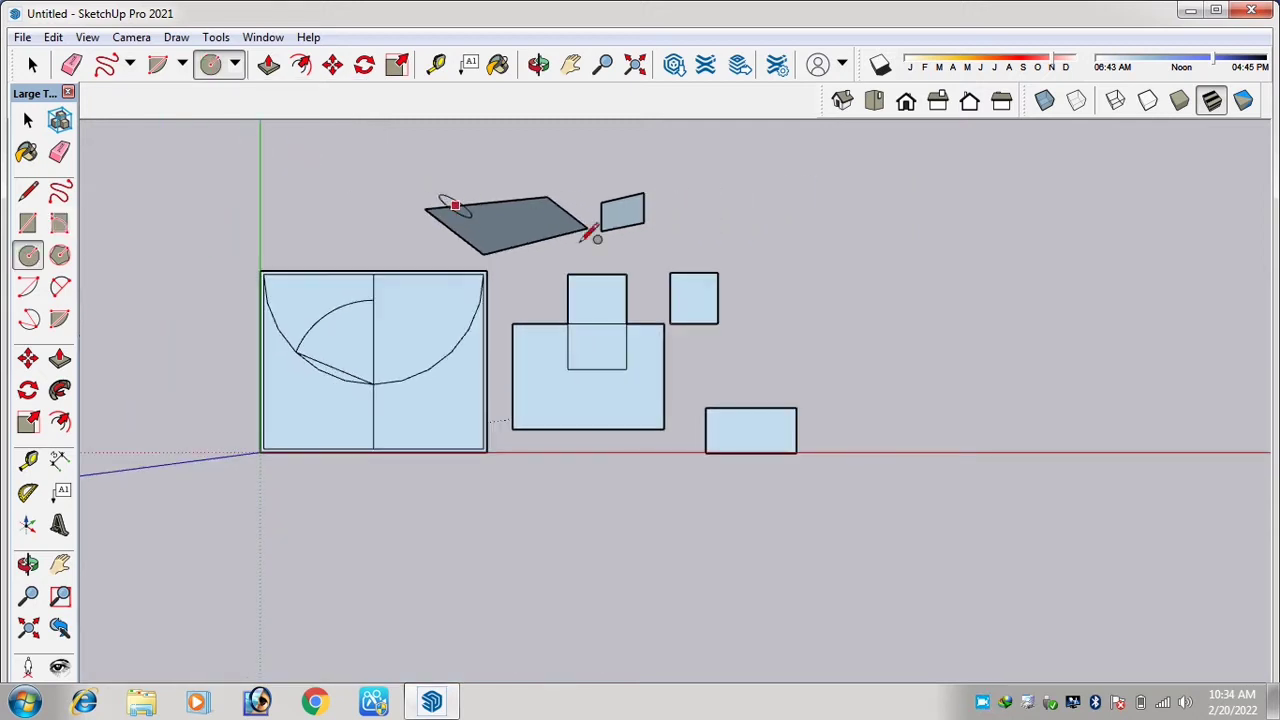
{"action": "scroll", "coordinate": [300, 262], "scroll_direction": "up", "scroll_amount": 2}
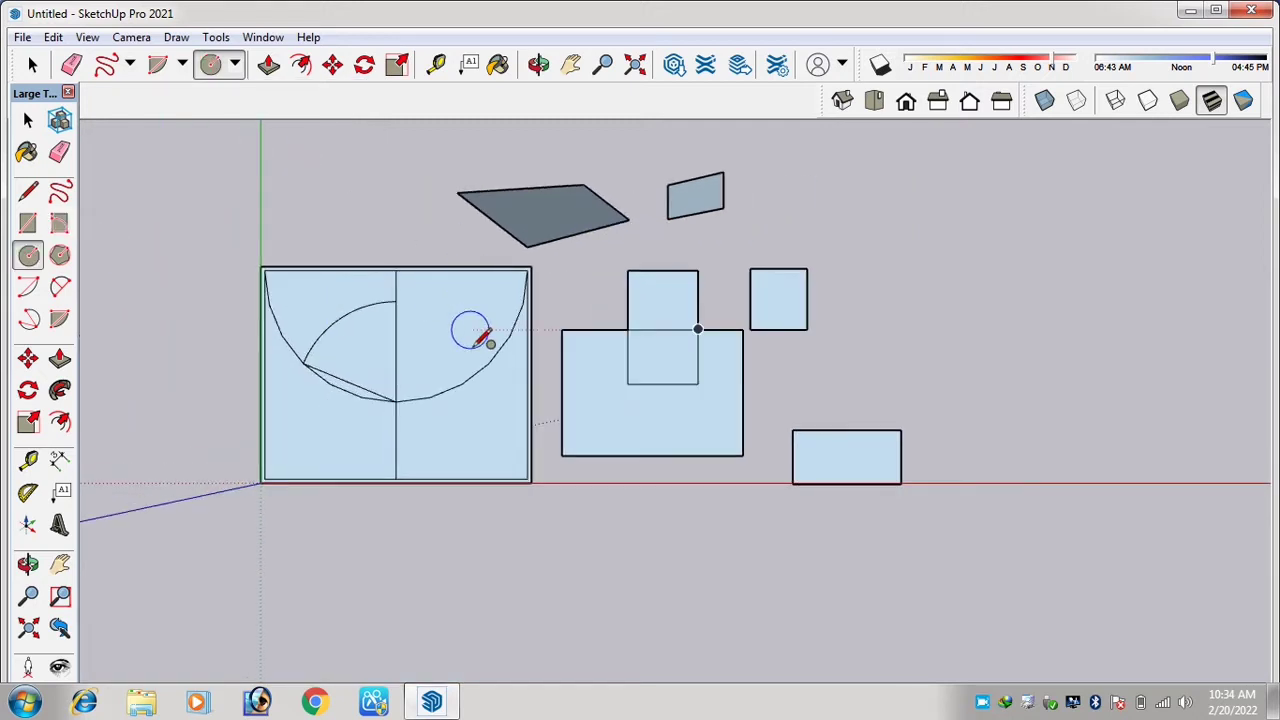
{"action": "scroll", "coordinate": [470, 338], "scroll_direction": "down", "scroll_amount": 2}
{"action": "scroll", "coordinate": [606, 230], "scroll_direction": "up", "scroll_amount": 4}
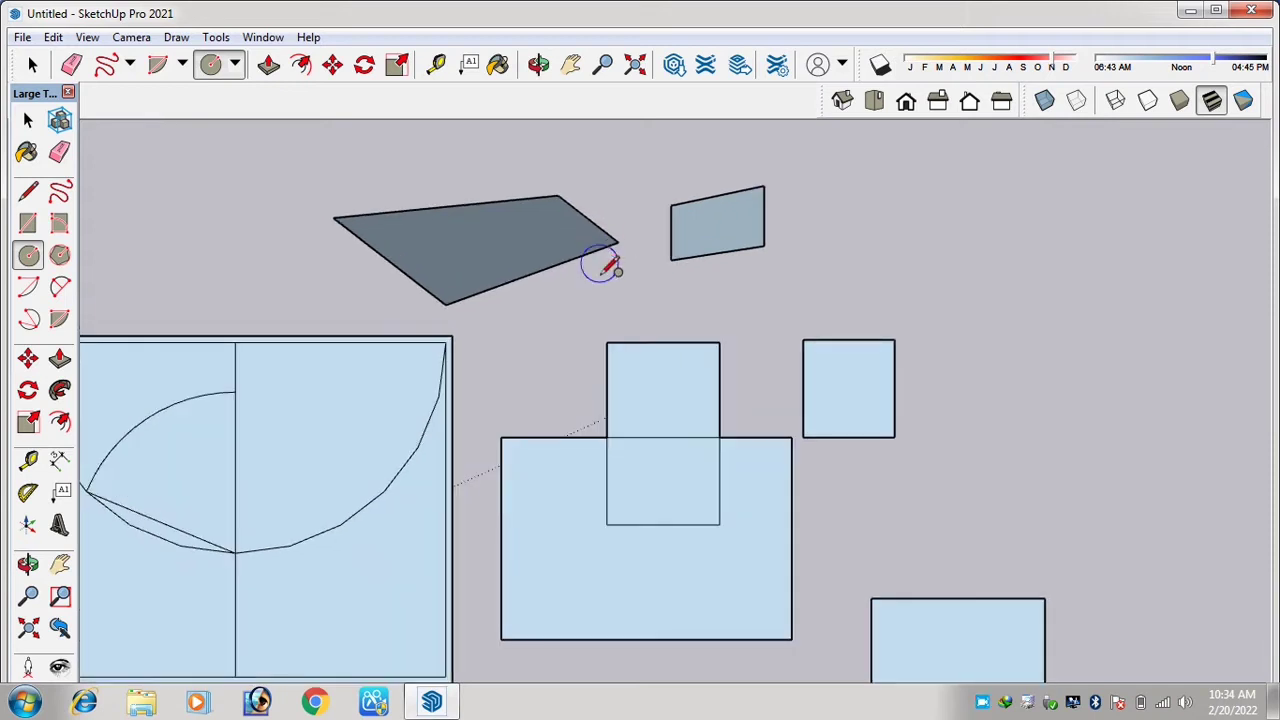
{"action": "left_click", "coordinate": [860, 288]}
{"action": "left_click", "coordinate": [895, 238]}
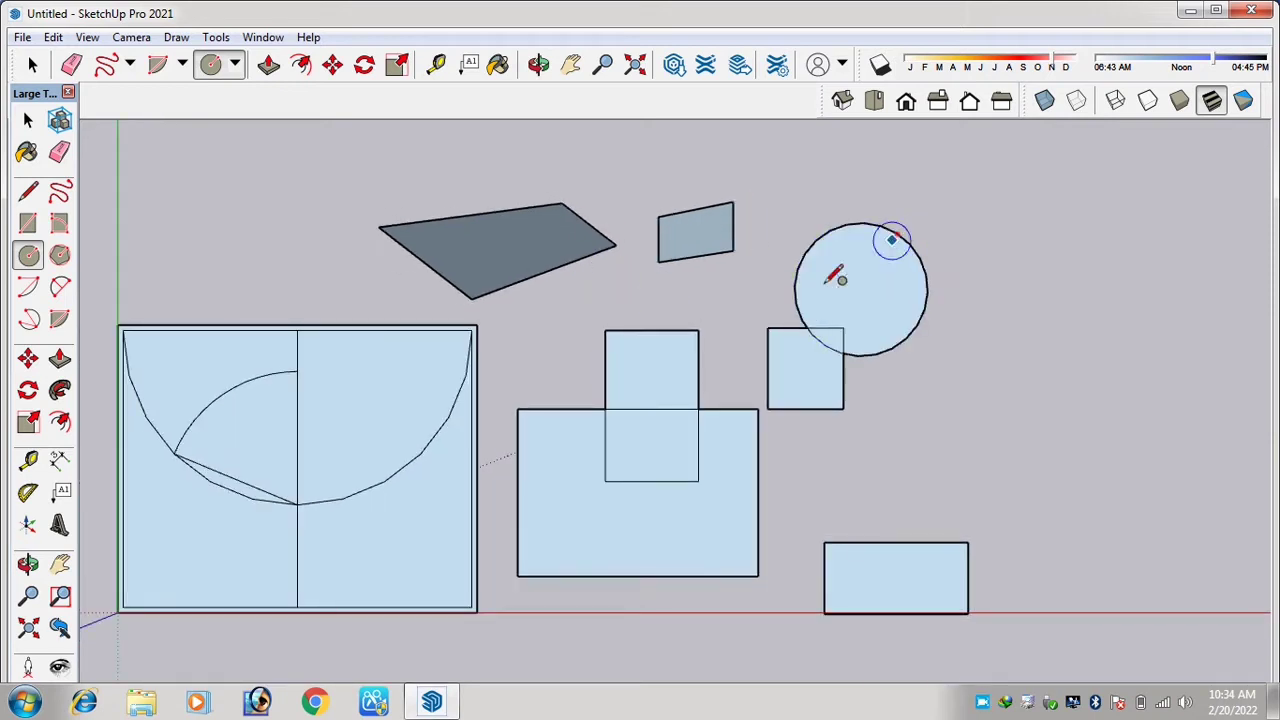
{"action": "scroll", "coordinate": [676, 340], "scroll_direction": "down", "scroll_amount": 1}
{"action": "scroll", "coordinate": [680, 343], "scroll_direction": "down", "scroll_amount": 1}
{"action": "scroll", "coordinate": [417, 221], "scroll_direction": "up", "scroll_amount": 1}
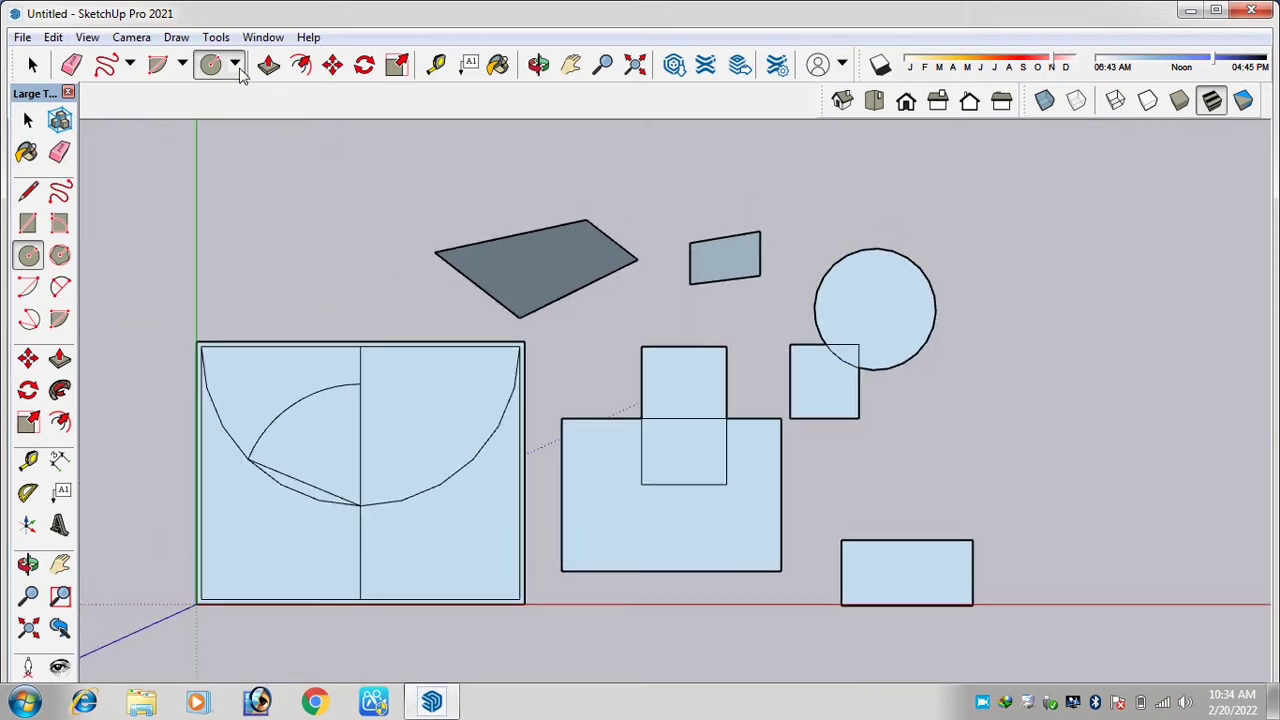
Draw a large six-sided Polygon overlapping the upper-left corner of the large square figure.
{"action": "left_click", "coordinate": [238, 64]}
{"action": "left_click", "coordinate": [271, 164]}
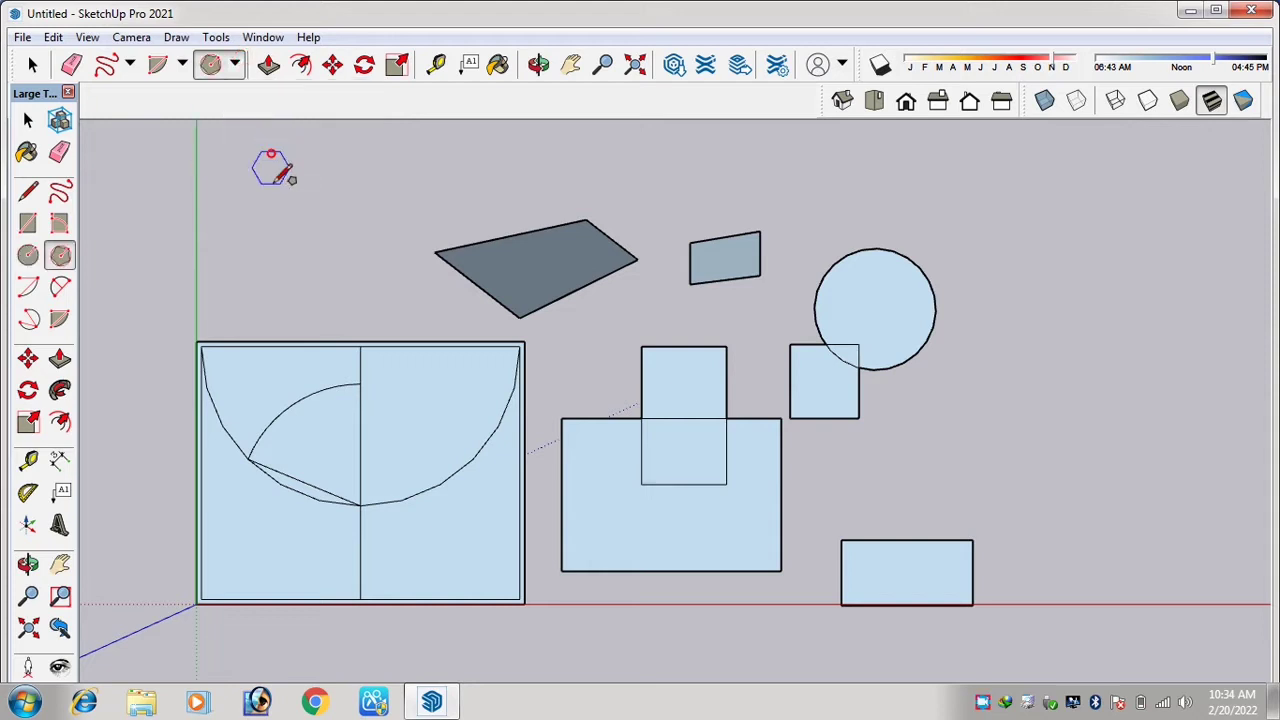
{"action": "left_click", "coordinate": [242, 284]}
{"action": "left_click", "coordinate": [327, 176]}
{"action": "scroll", "coordinate": [330, 240], "scroll_direction": "down", "scroll_amount": 1}
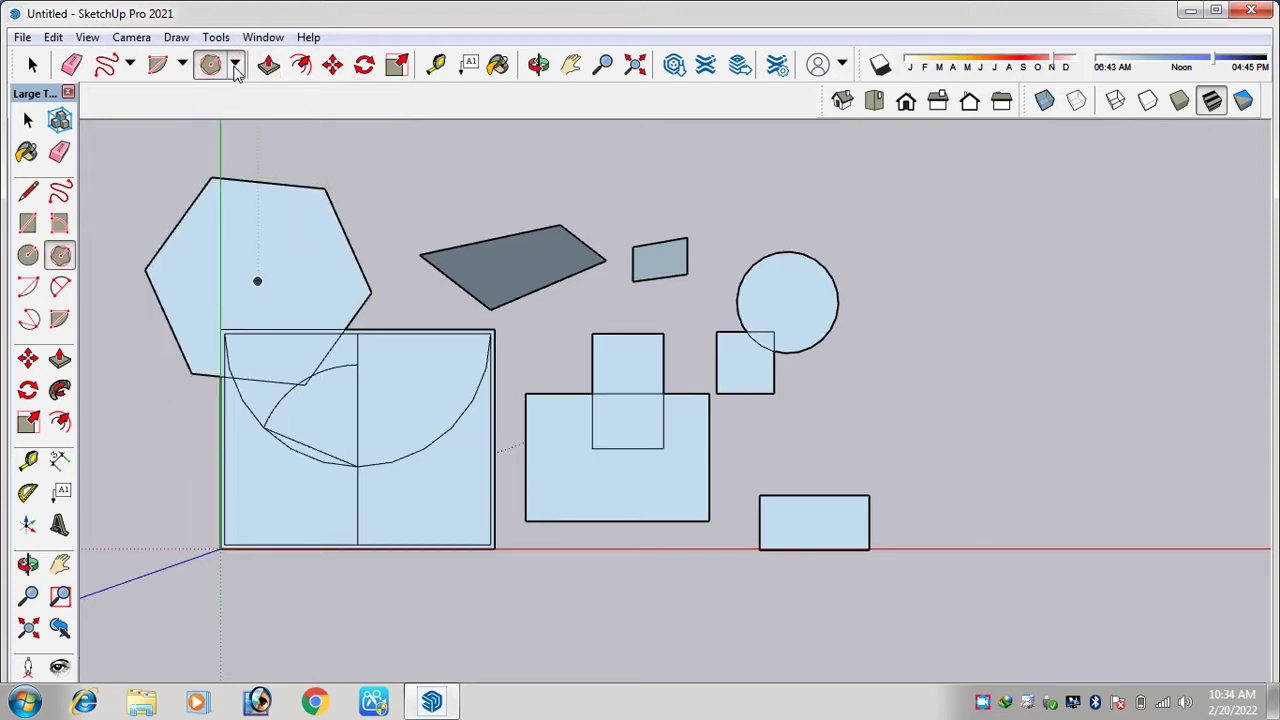
Draw a smaller six-sided Polygon between the large hexagon and the dark tilted rectangle.
{"action": "left_click", "coordinate": [236, 65]}
{"action": "left_click", "coordinate": [253, 162]}
{"action": "left_click", "coordinate": [443, 177]}
{"action": "left_click", "coordinate": [500, 170]}
{"action": "scroll", "coordinate": [502, 191], "scroll_direction": "down", "scroll_amount": 2}
{"action": "scroll", "coordinate": [660, 208], "scroll_direction": "up", "scroll_amount": 1}
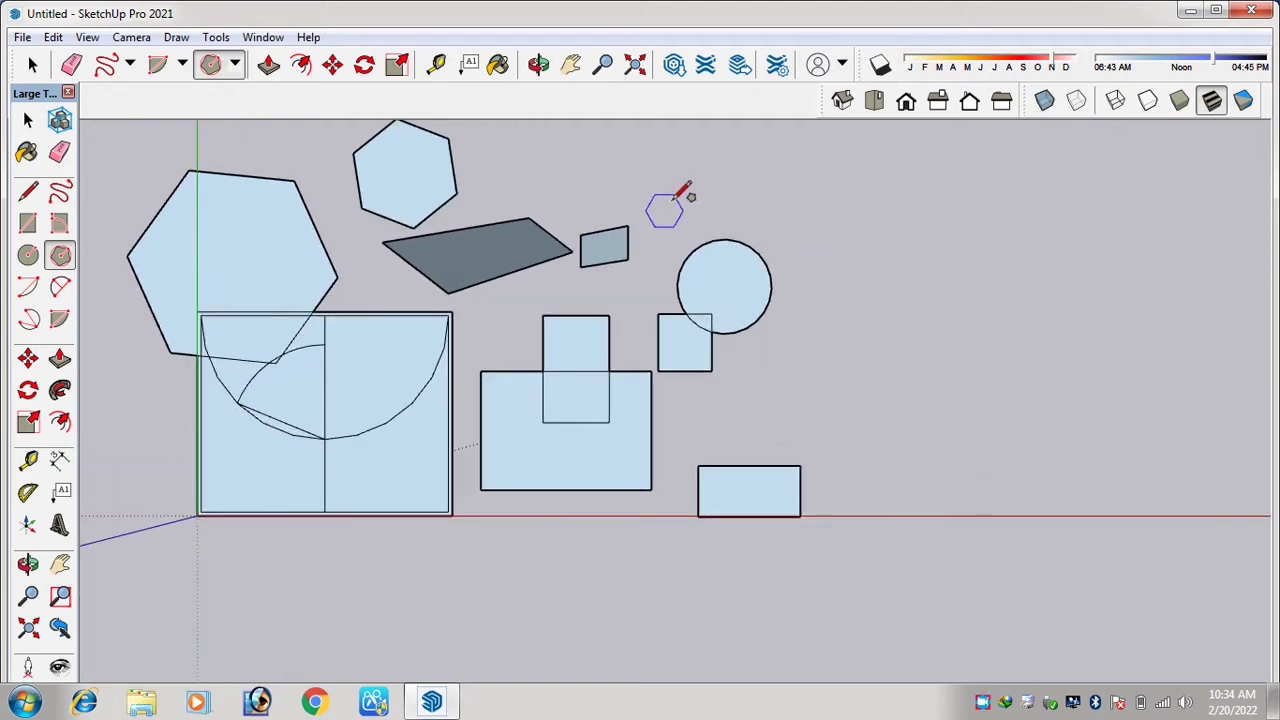
Draw another six-sided Polygon just above the circle, next to the small tilted rectangle.
{"action": "left_click", "coordinate": [674, 200]}
{"action": "left_click", "coordinate": [735, 165]}
{"action": "scroll", "coordinate": [723, 174], "scroll_direction": "down", "scroll_amount": 1}
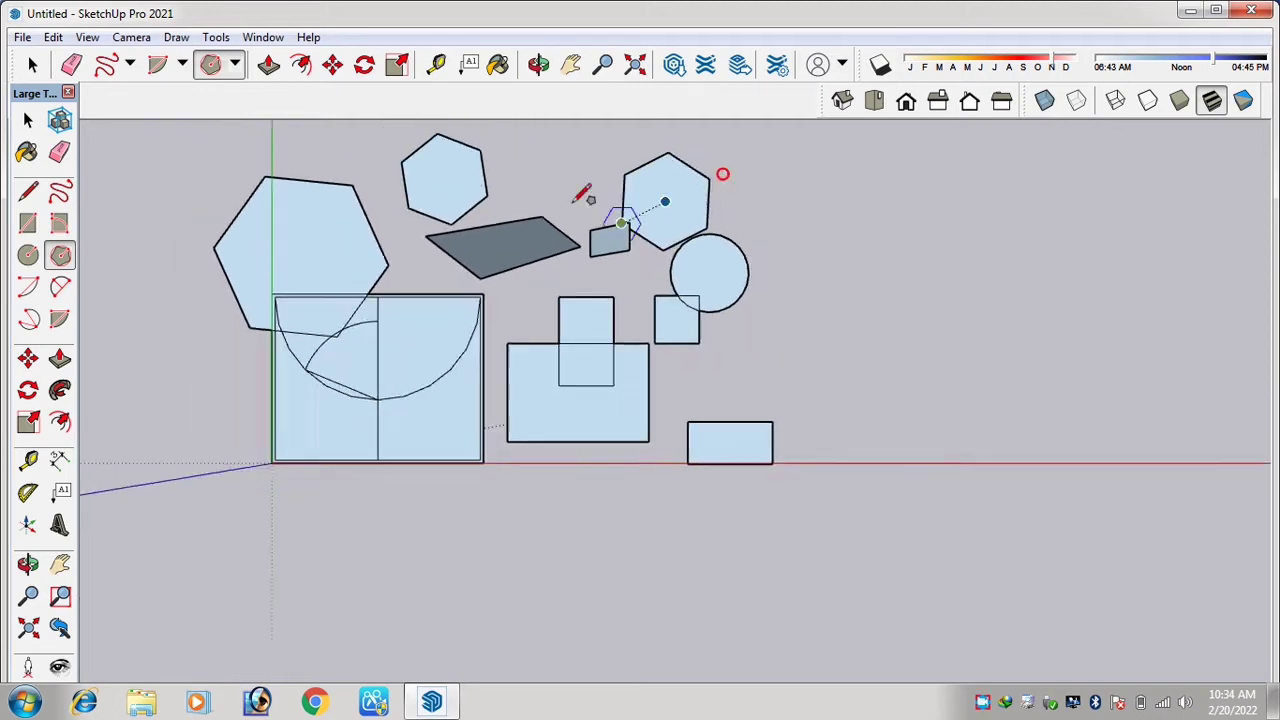
Orbit to a 3D view and extrude the hexagon beside the circle upward into a tall prism with Push/Pull.
{"action": "left_click", "coordinate": [268, 65]}
{"action": "scroll", "coordinate": [643, 300], "scroll_direction": "down", "scroll_amount": 1}
{"action": "scroll", "coordinate": [650, 277], "scroll_direction": "up", "scroll_amount": 2}
{"action": "scroll", "coordinate": [651, 309], "scroll_direction": "down", "scroll_amount": 1}
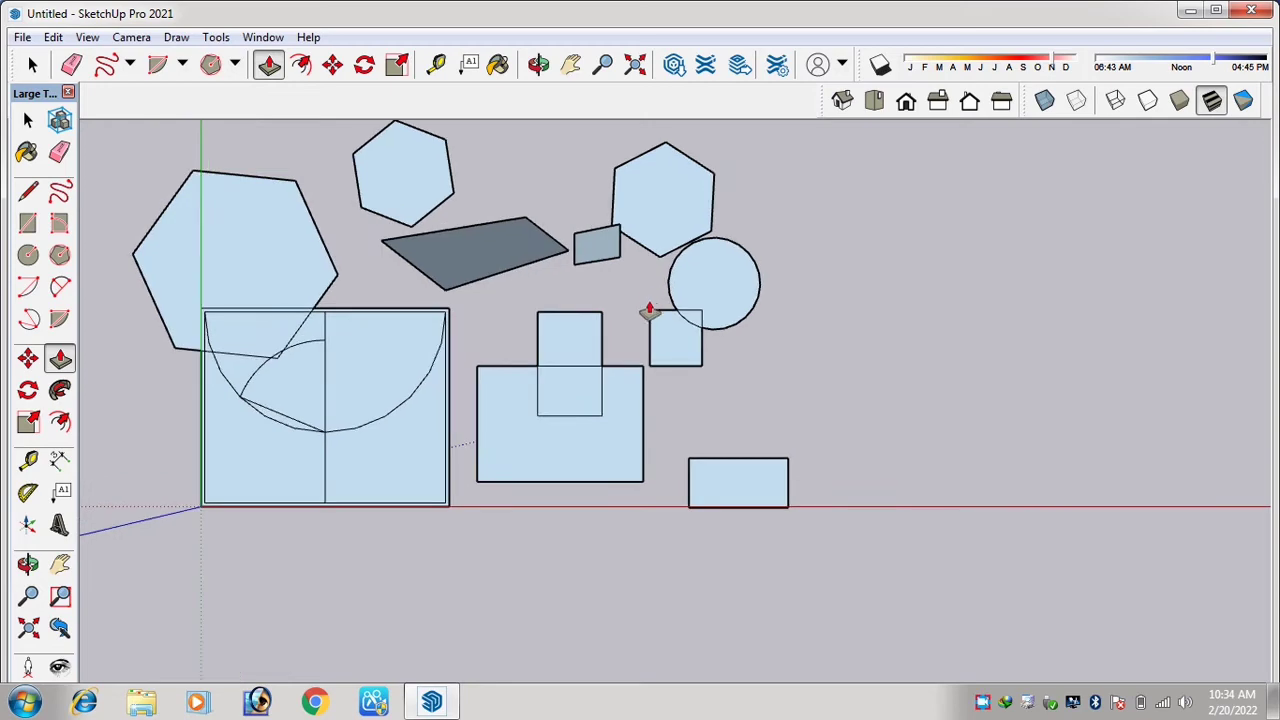
{"action": "scroll", "coordinate": [523, 363], "scroll_direction": "down", "scroll_amount": 1}
{"action": "key", "text": "o"}
{"action": "left_click_drag", "start_coordinate": [523, 363], "coordinate": [670, 240]}
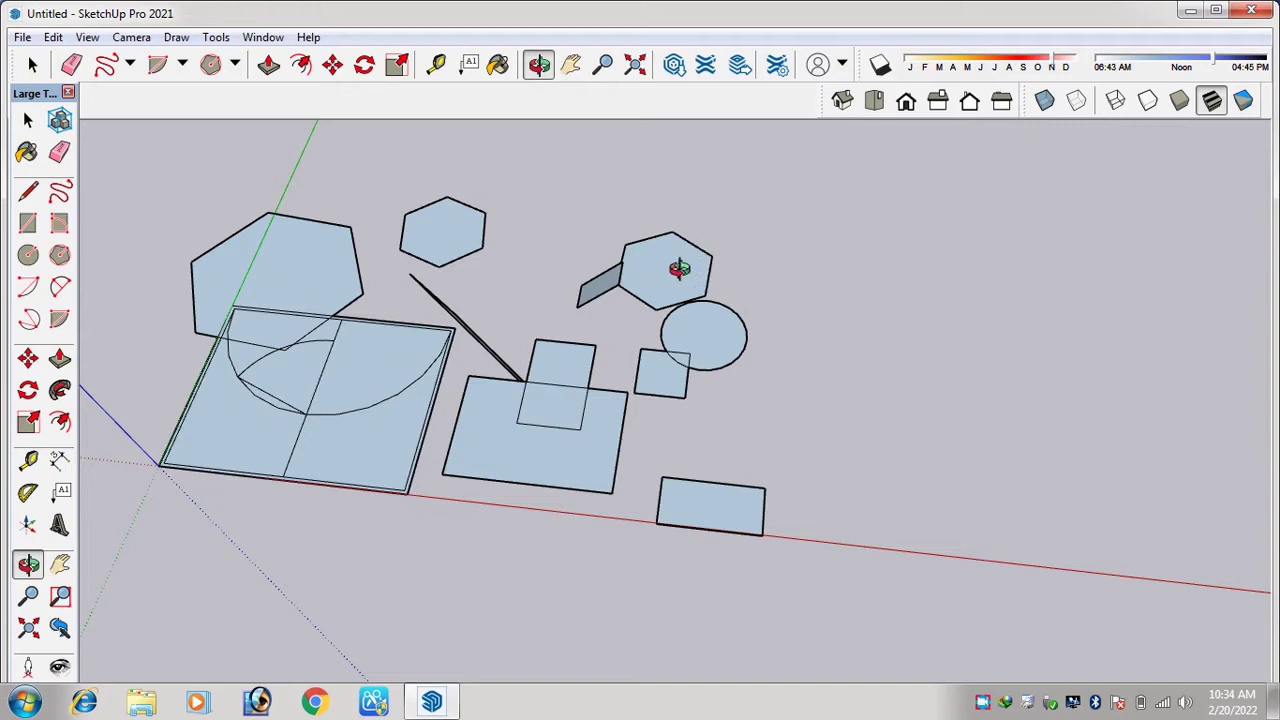
{"action": "key", "text": "p"}
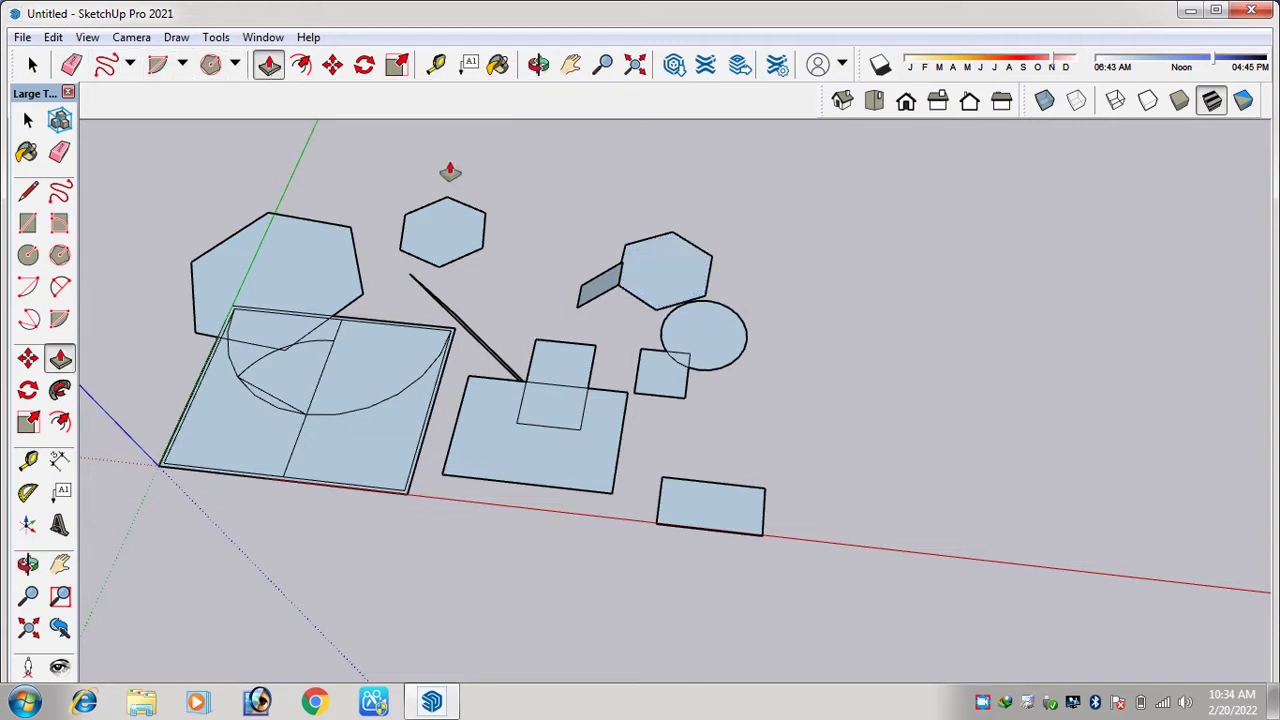
{"action": "scroll", "coordinate": [644, 272], "scroll_direction": "down", "scroll_amount": 1}
{"action": "left_click", "coordinate": [644, 272]}
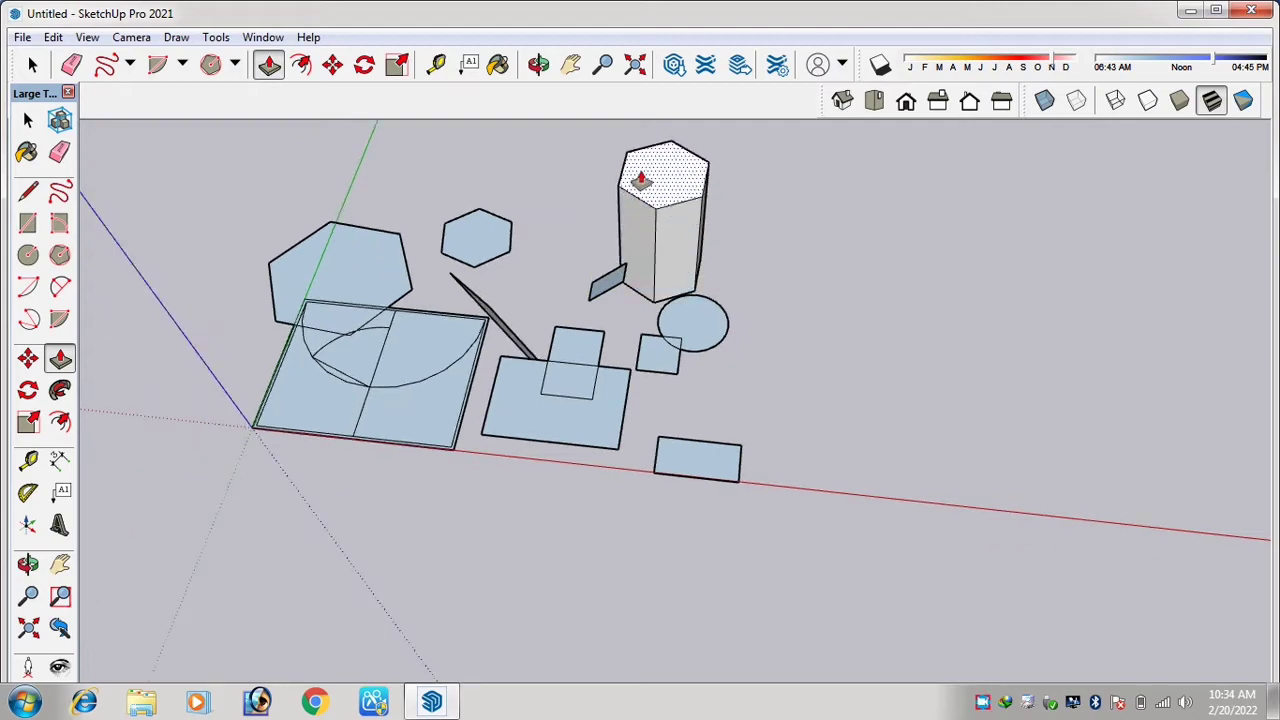
{"action": "left_click", "coordinate": [666, 176]}
{"action": "scroll", "coordinate": [588, 187], "scroll_direction": "down", "scroll_amount": 3}
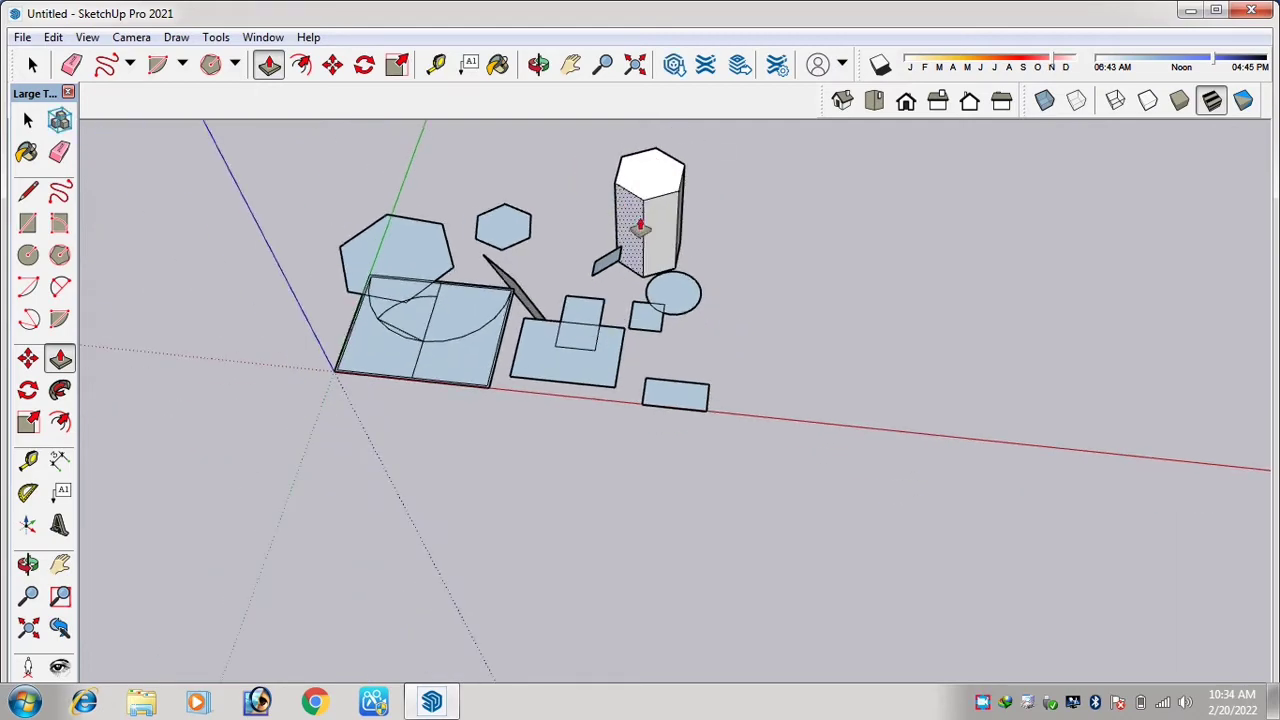
Extrude the small hexagon above the dark tilted rectangle upward into a prism with Push/Pull.
{"action": "scroll", "coordinate": [638, 210], "scroll_direction": "up", "scroll_amount": 7}
{"action": "scroll", "coordinate": [570, 300], "scroll_direction": "down", "scroll_amount": 3}
{"action": "left_click", "coordinate": [452, 260]}
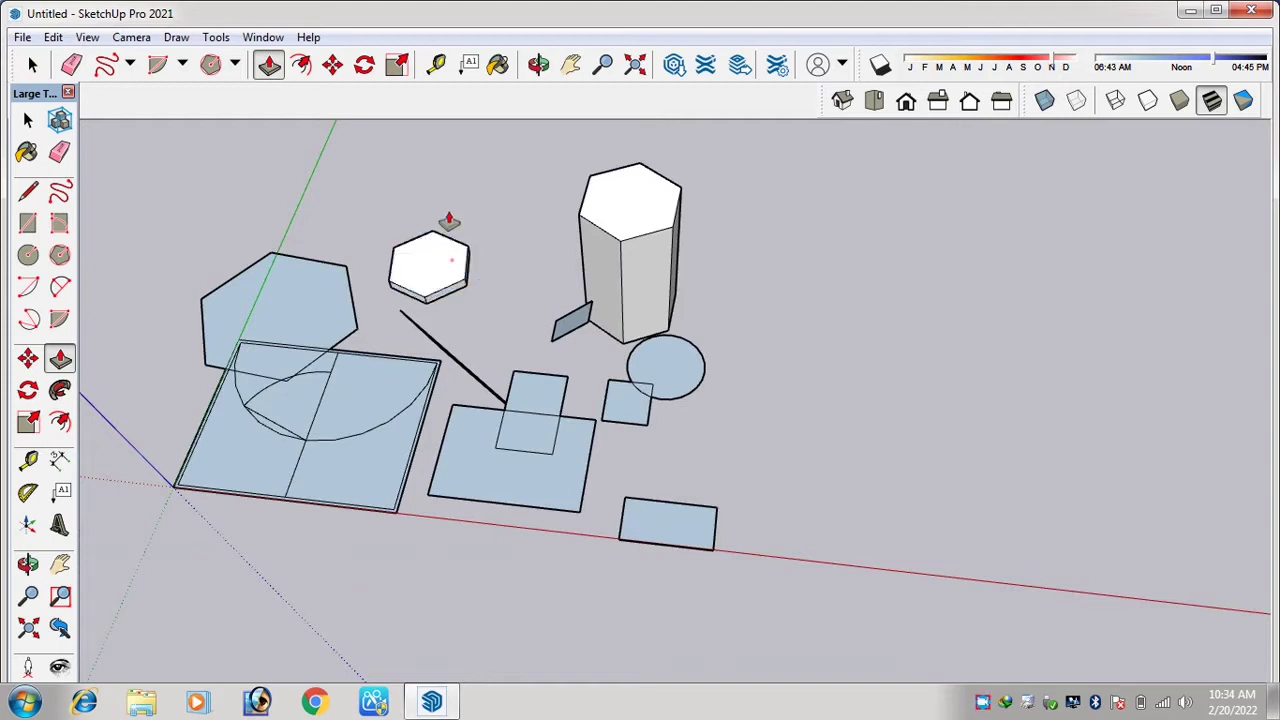
{"action": "left_click", "coordinate": [630, 355]}
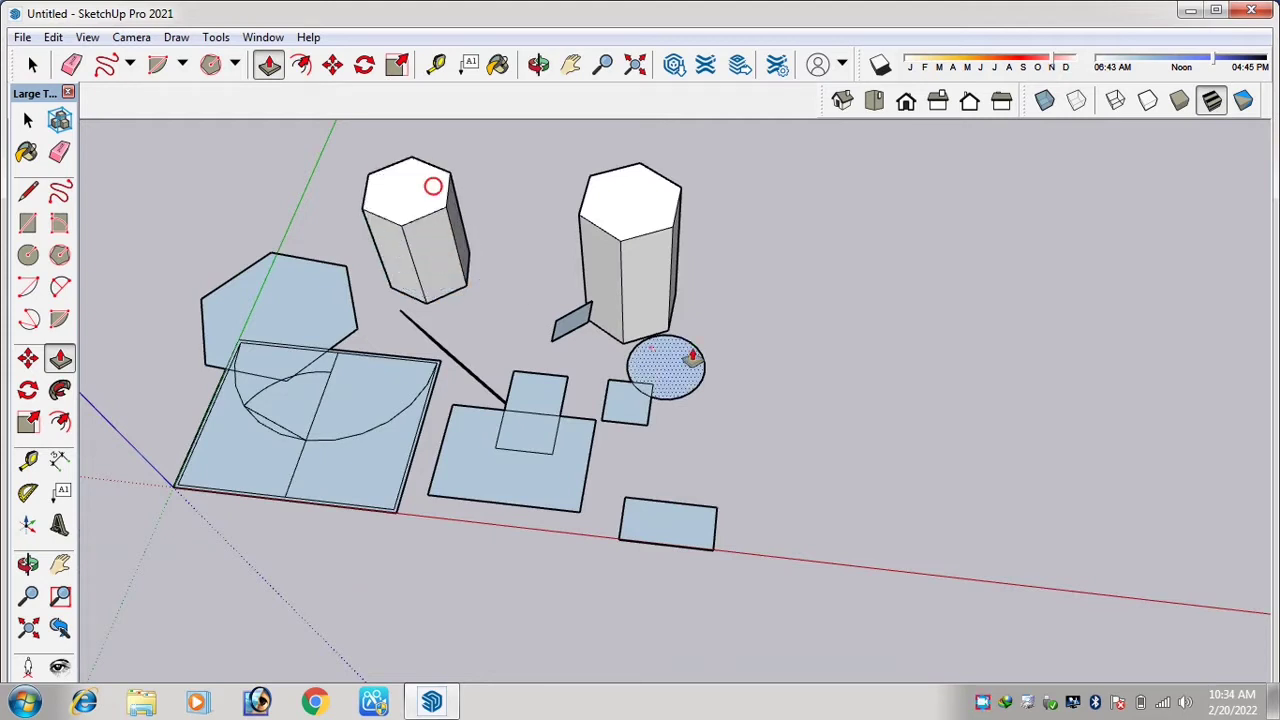
Push/Pull the circle's face outside the small square upward, and repeat the same height on the large hexagon's face outside the square figure.
{"action": "left_click", "coordinate": [650, 347]}
{"action": "left_click", "coordinate": [773, 260]}
{"action": "double_click", "coordinate": [323, 317]}
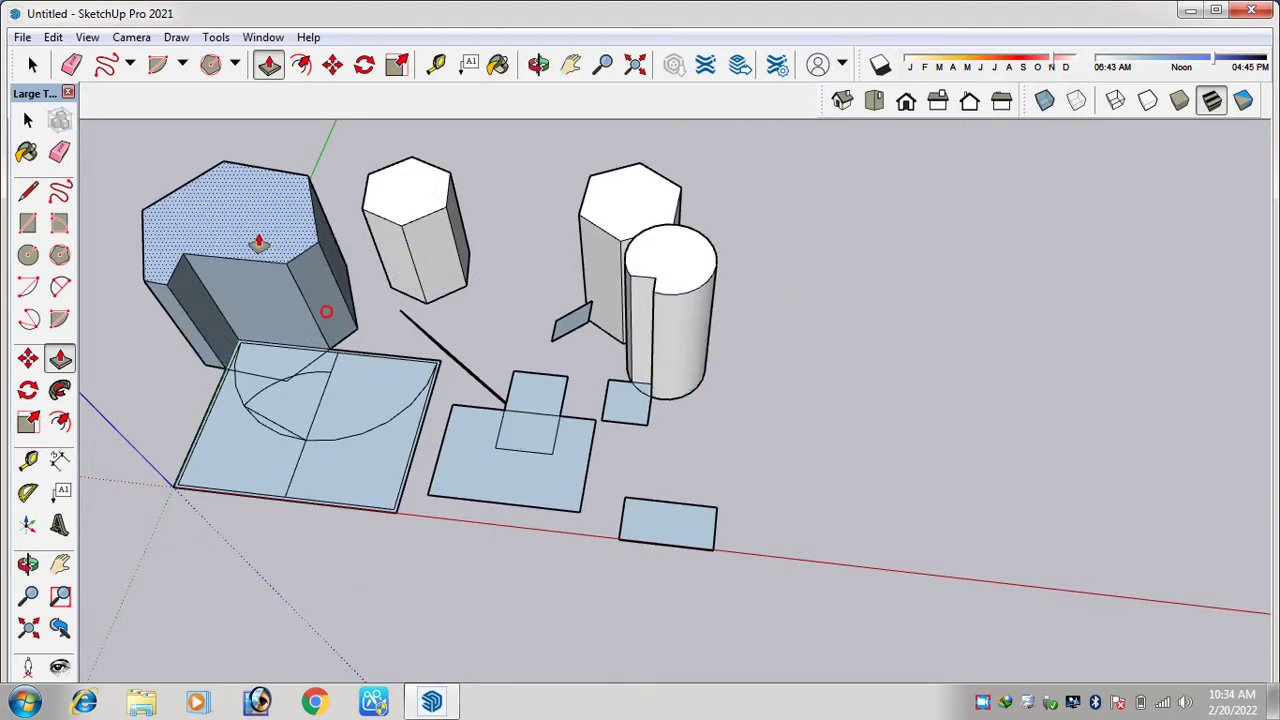
{"action": "scroll", "coordinate": [357, 365], "scroll_direction": "down", "scroll_amount": 4}
{"action": "scroll", "coordinate": [345, 185], "scroll_direction": "up", "scroll_amount": 1}
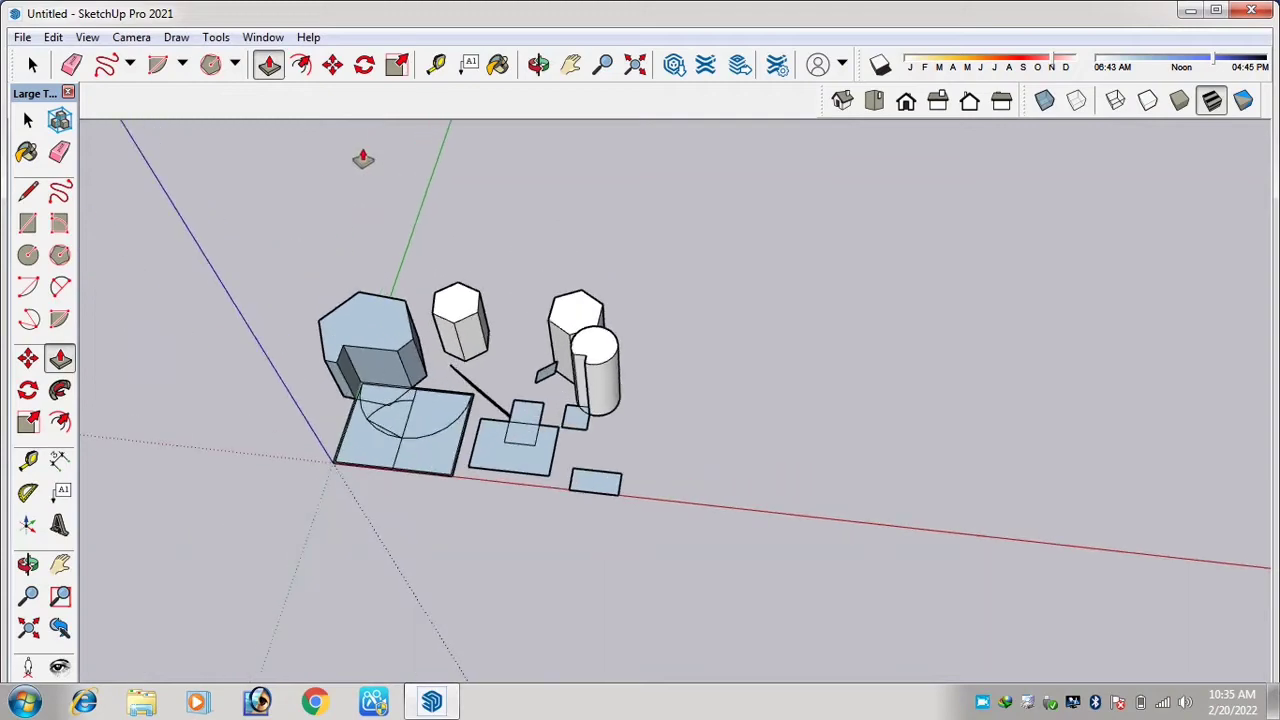
{"action": "left_click", "coordinate": [301, 65]}
{"action": "scroll", "coordinate": [497, 330], "scroll_direction": "up", "scroll_amount": 5}
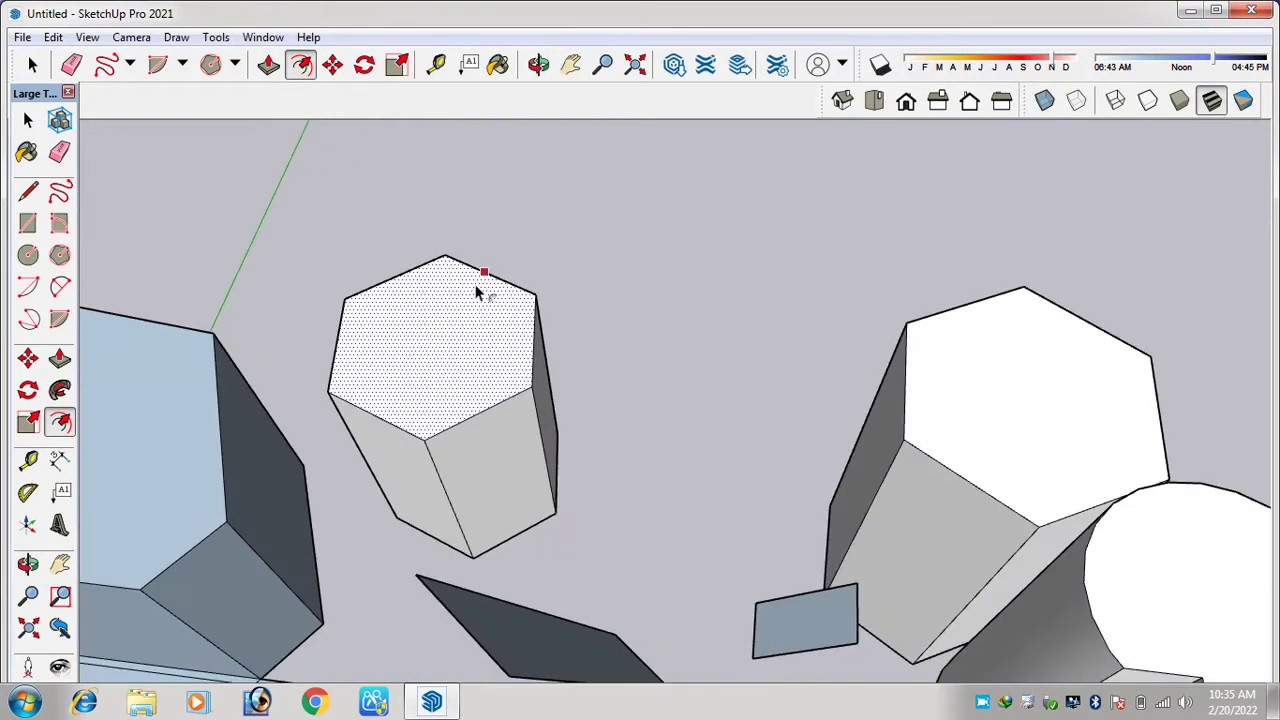
{"action": "scroll", "coordinate": [476, 290], "scroll_direction": "down", "scroll_amount": 5}
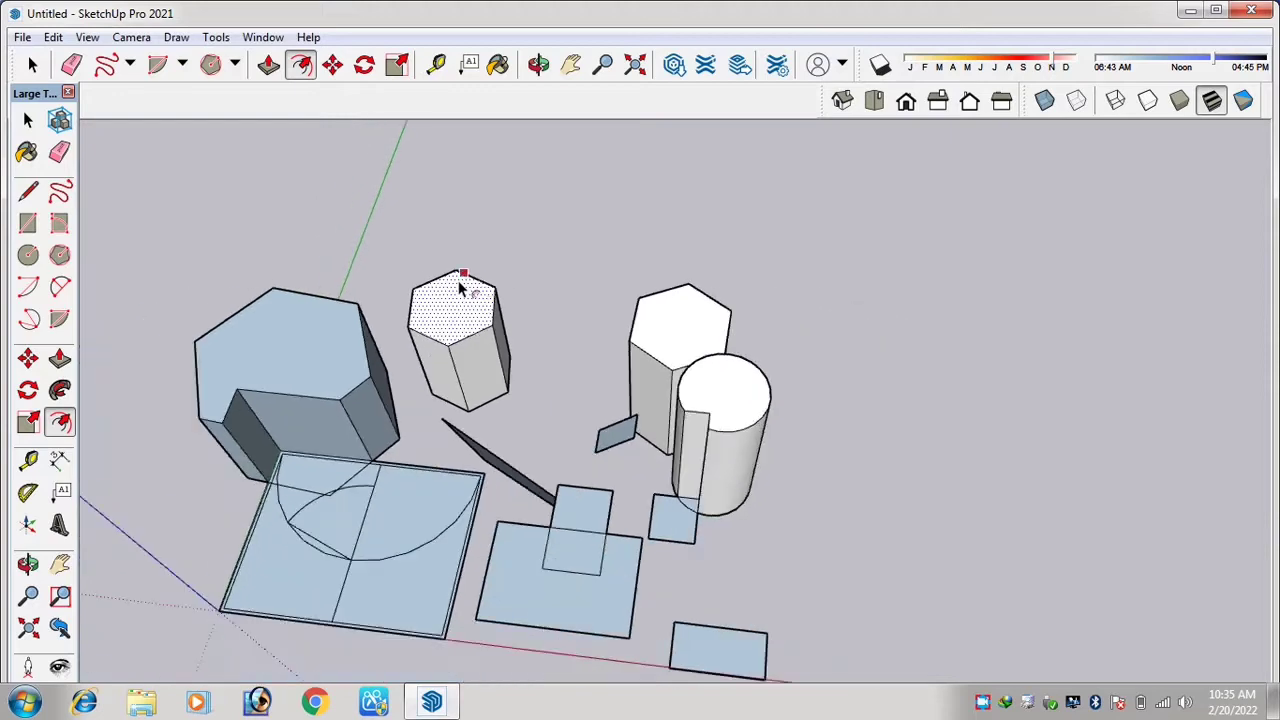
Draw a large six-sided Polygon on the ground on the far side of the cylinder from the other shapes.
{"action": "left_click", "coordinate": [182, 64]}
{"action": "left_click", "coordinate": [234, 66]}
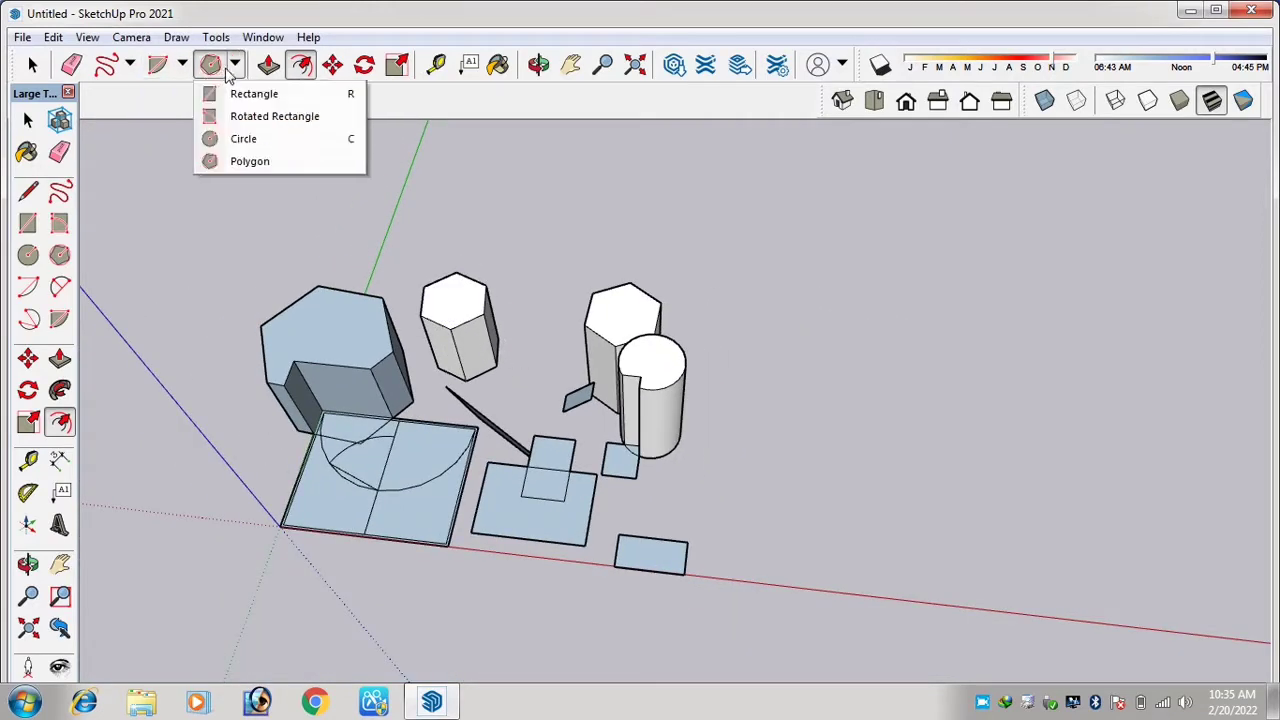
{"action": "left_click", "coordinate": [234, 66]}
{"action": "left_click", "coordinate": [234, 66]}
{"action": "left_click", "coordinate": [250, 161]}
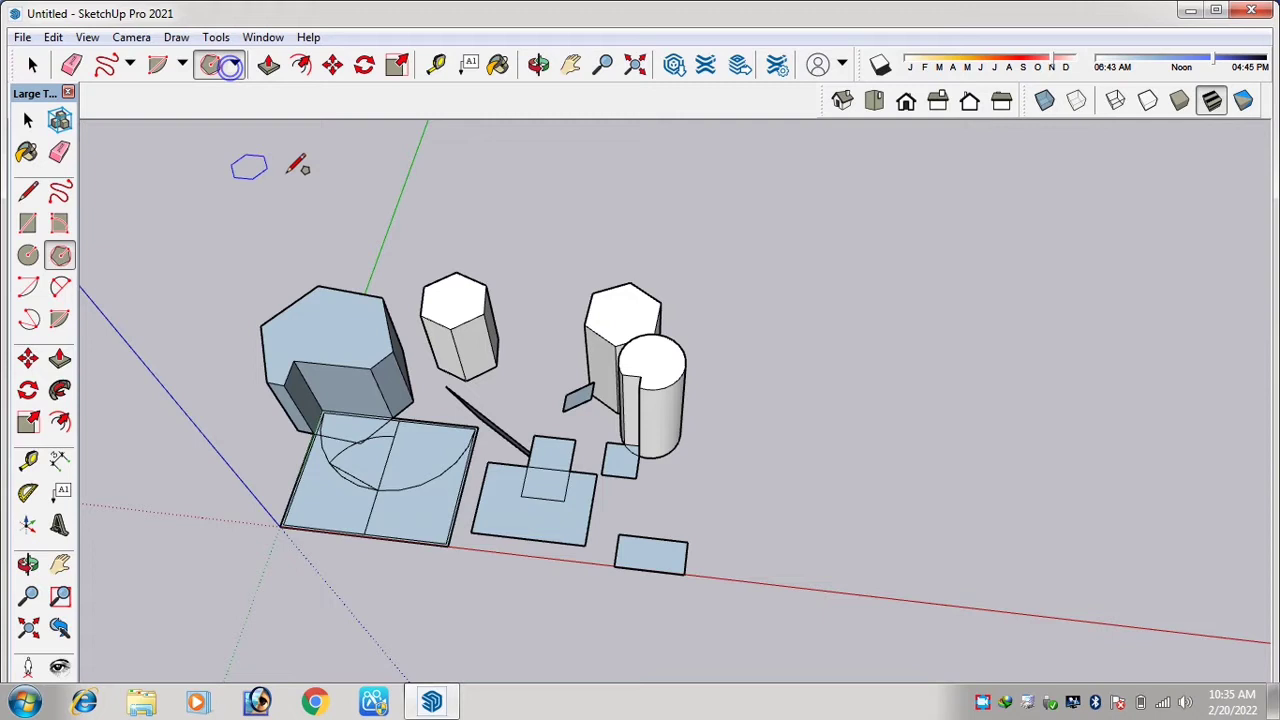
{"action": "left_click", "coordinate": [879, 289]}
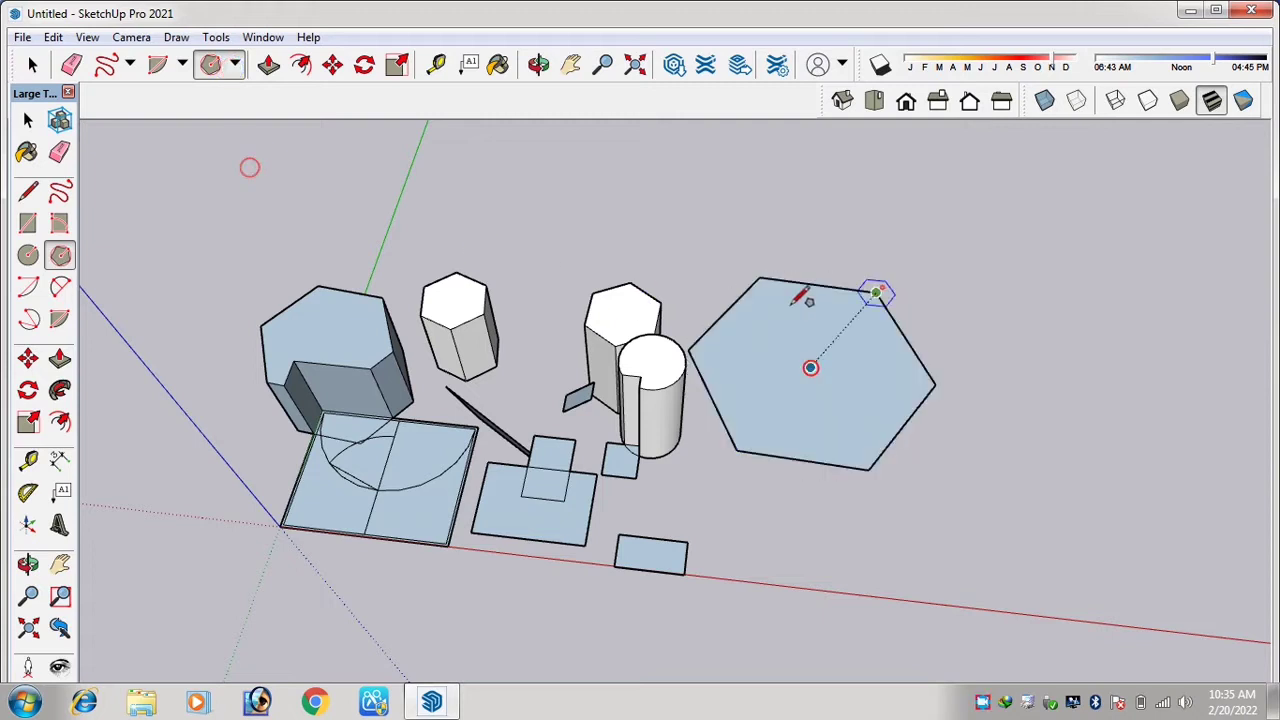
Offset the large hexagon's outline inward twice to form two smaller nested hexagons.
{"action": "left_click", "coordinate": [311, 73]}
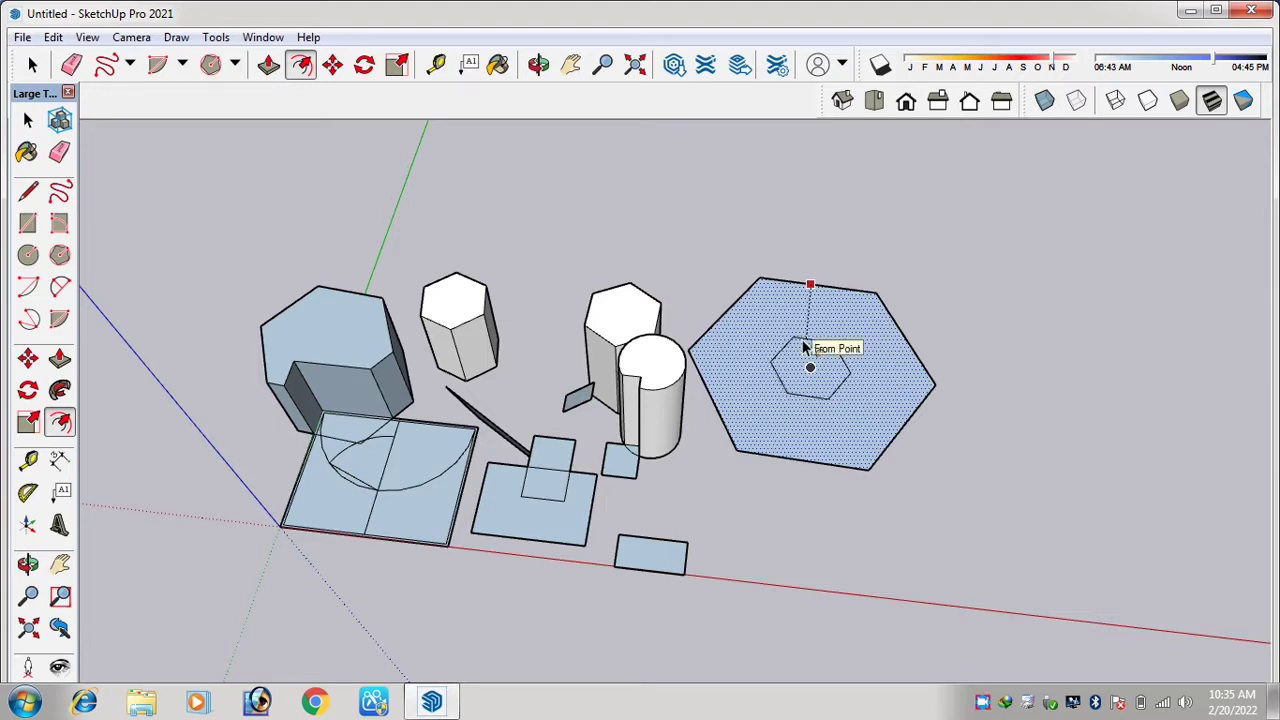
{"action": "left_click", "coordinate": [866, 297]}
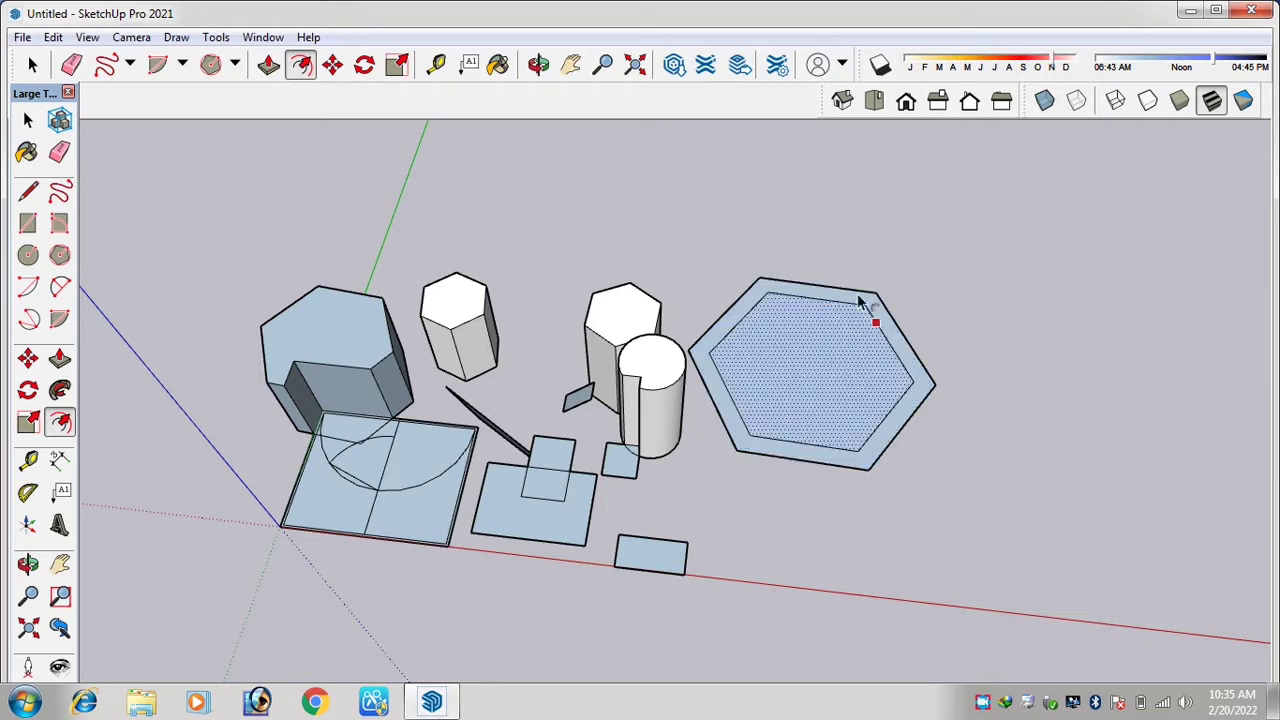
{"action": "scroll", "coordinate": [866, 300], "scroll_direction": "up", "scroll_amount": 3}
{"action": "scroll", "coordinate": [811, 313], "scroll_direction": "down", "scroll_amount": 1}
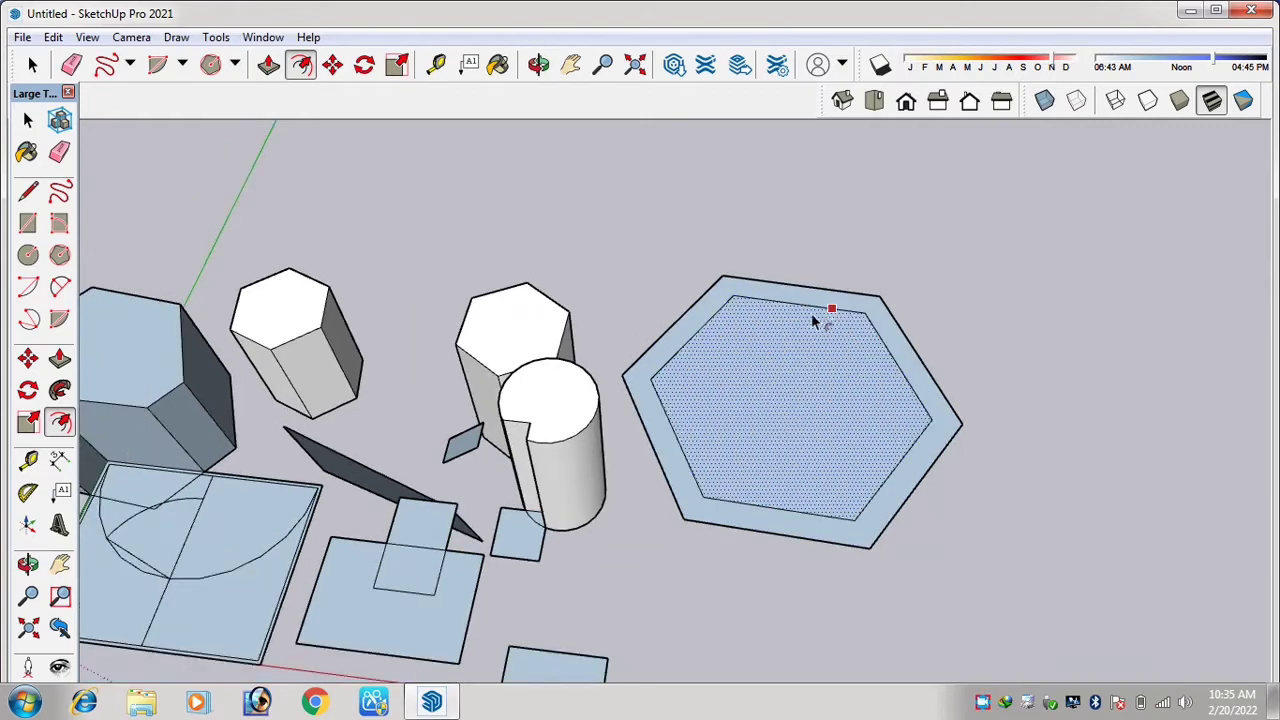
{"action": "left_click", "coordinate": [806, 310]}
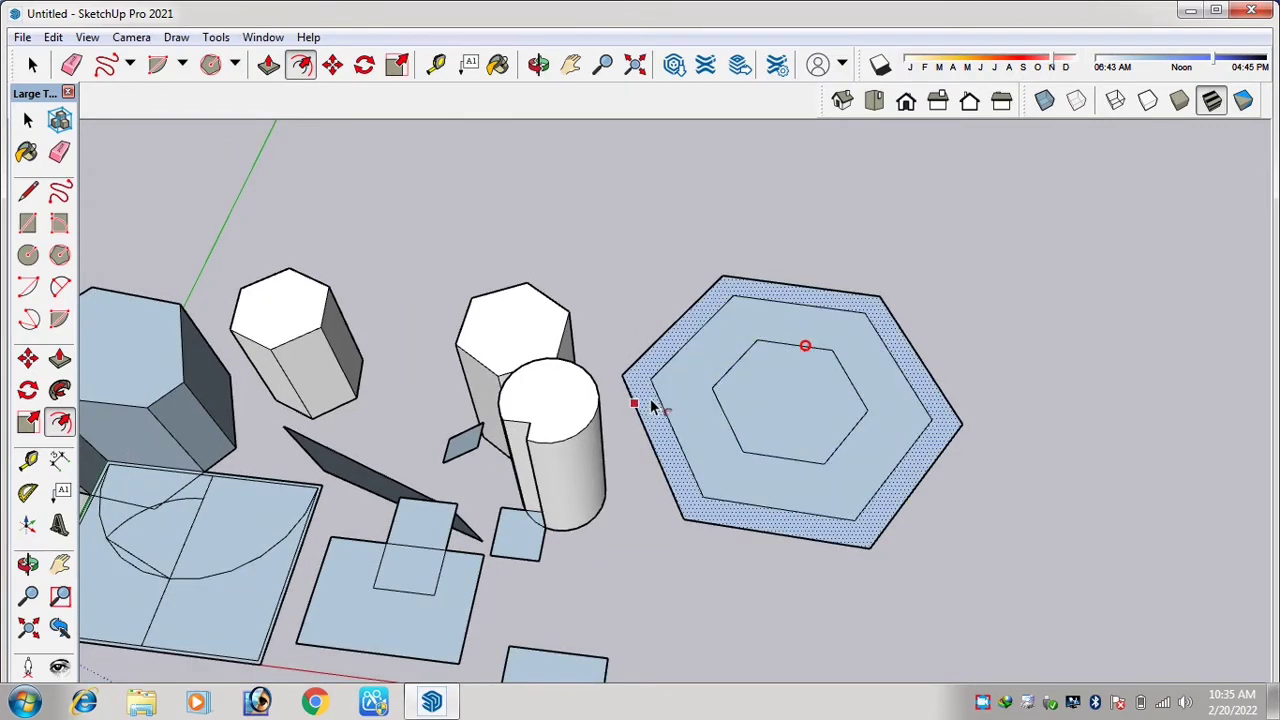
Push/Pull the middle ring of the nested hexagons upward into a tall hollow hexagonal block.
{"action": "scroll", "coordinate": [655, 403], "scroll_direction": "down", "scroll_amount": 2}
{"action": "scroll", "coordinate": [745, 360], "scroll_direction": "up", "scroll_amount": 1}
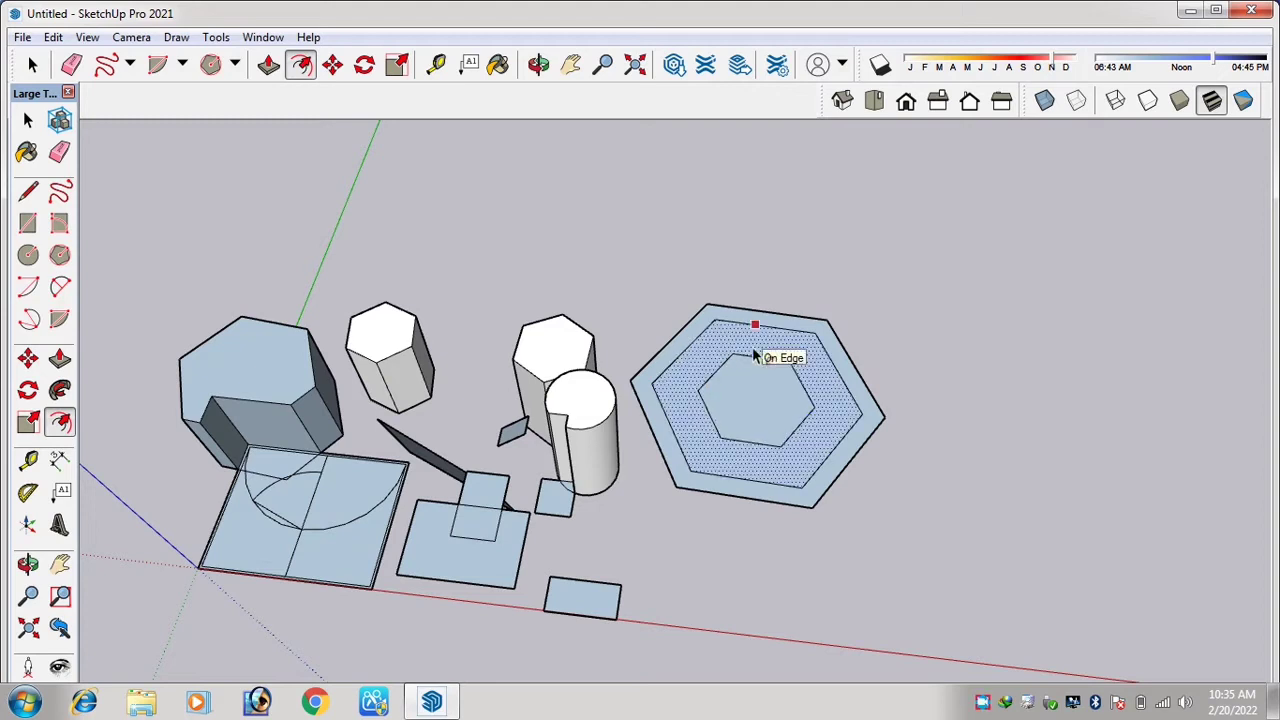
{"action": "left_click", "coordinate": [750, 347]}
{"action": "key", "text": "p"}
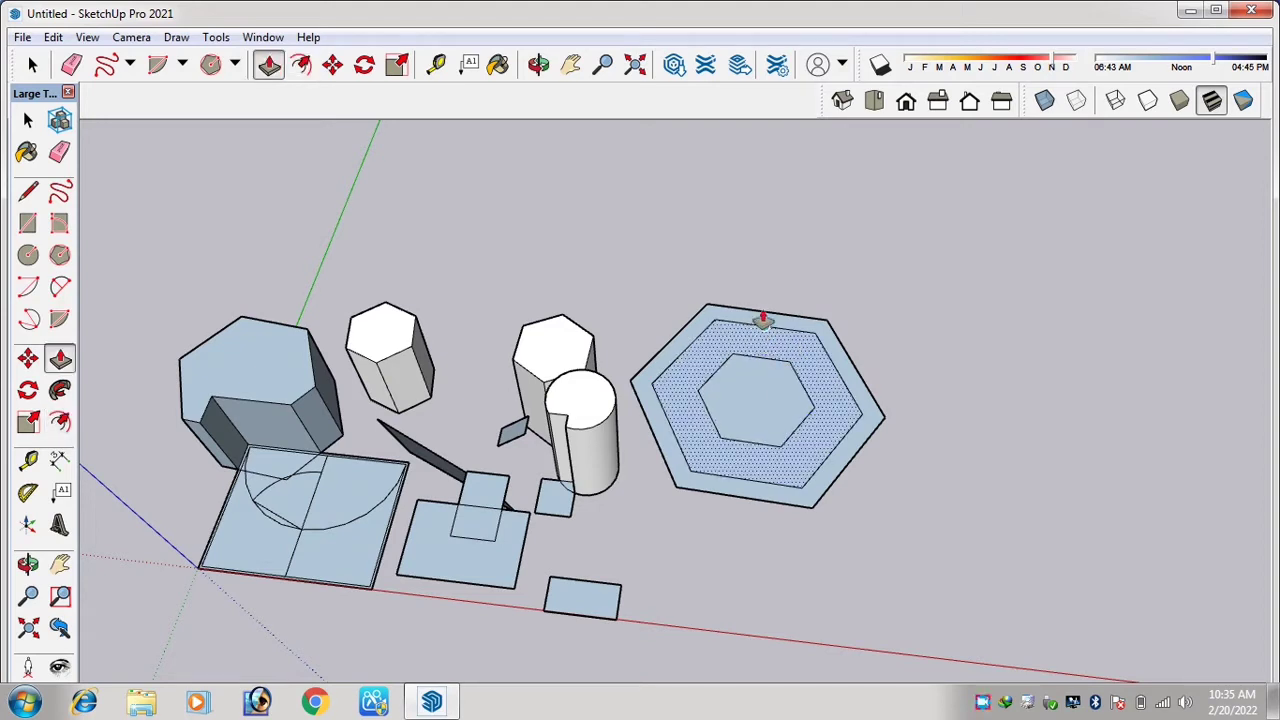
{"action": "left_click", "coordinate": [737, 346]}
{"action": "left_click", "coordinate": [748, 231]}
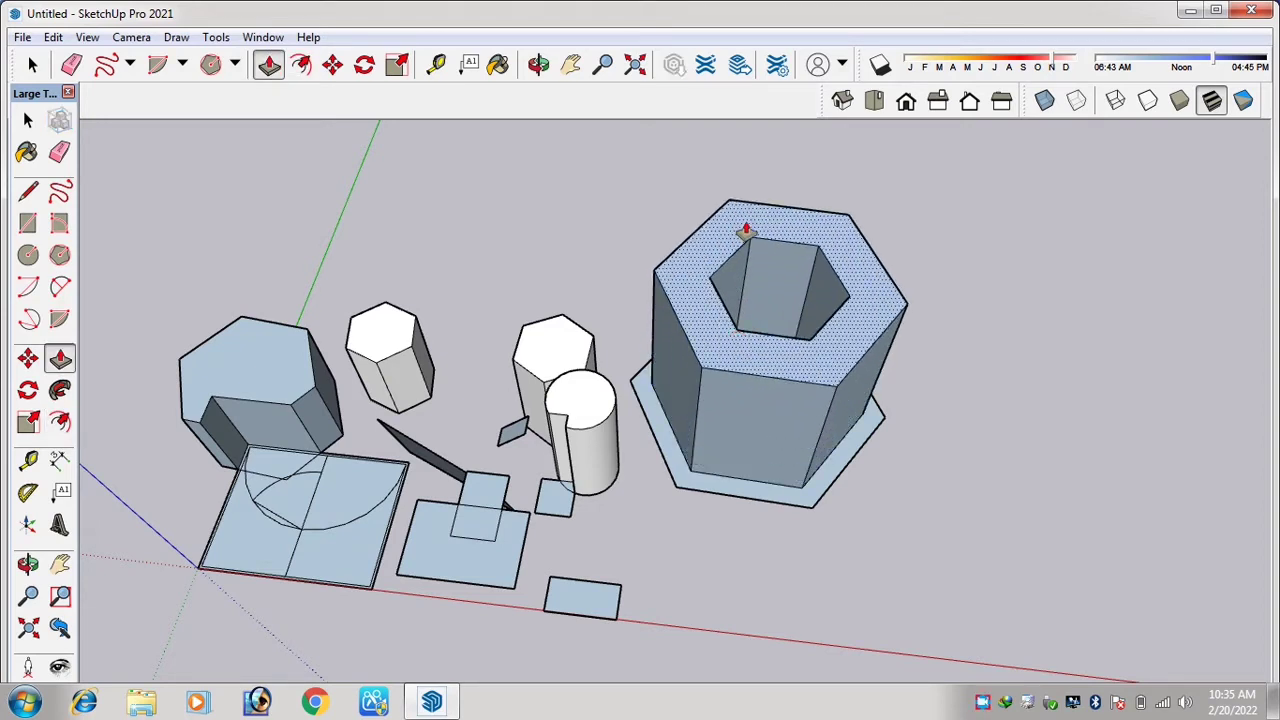
Push/Pull the outer ring around the hollow hexagonal block upward to form a lower step.
{"action": "scroll", "coordinate": [695, 466], "scroll_direction": "down", "scroll_amount": 2}
{"action": "scroll", "coordinate": [743, 491], "scroll_direction": "up", "scroll_amount": 1}
{"action": "left_click", "coordinate": [743, 486]}
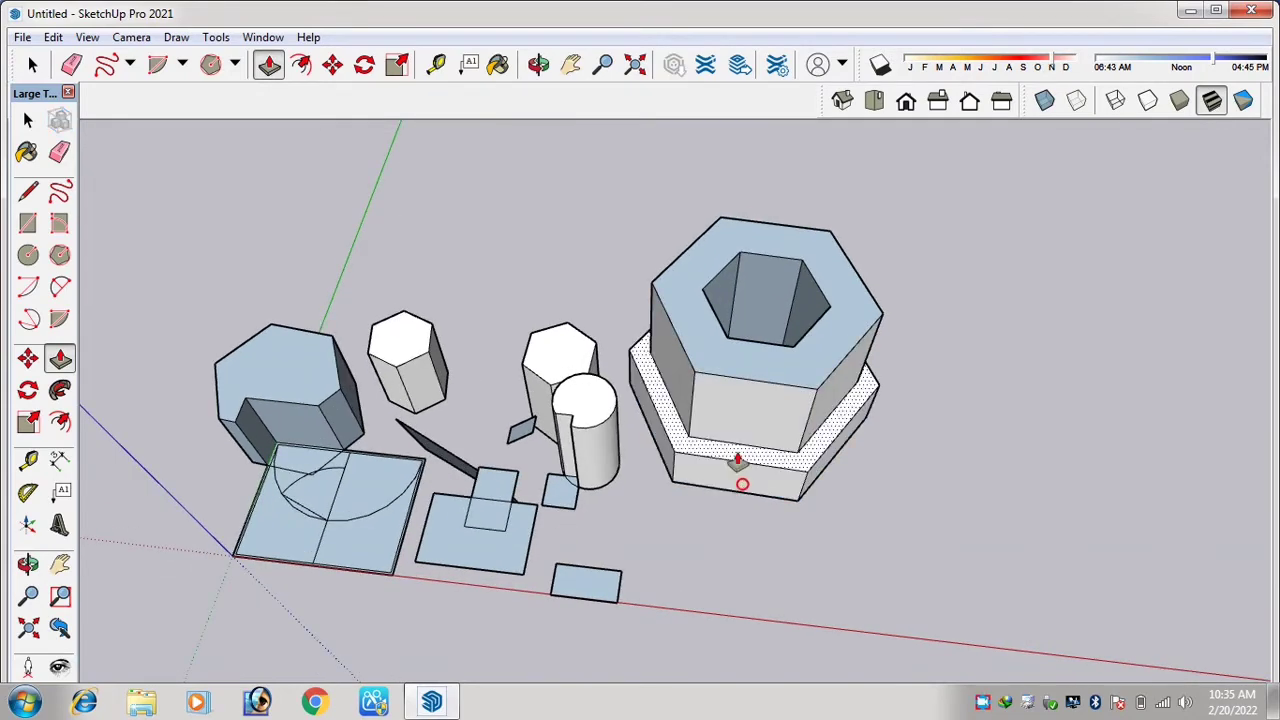
{"action": "left_click", "coordinate": [733, 438]}
Push/Pull the innermost hexagon face upward into a tall column rising well above the stepped block.
{"action": "scroll", "coordinate": [695, 446], "scroll_direction": "down", "scroll_amount": 2}
{"action": "scroll", "coordinate": [749, 354], "scroll_direction": "up", "scroll_amount": 2}
{"action": "scroll", "coordinate": [734, 383], "scroll_direction": "down", "scroll_amount": 1}
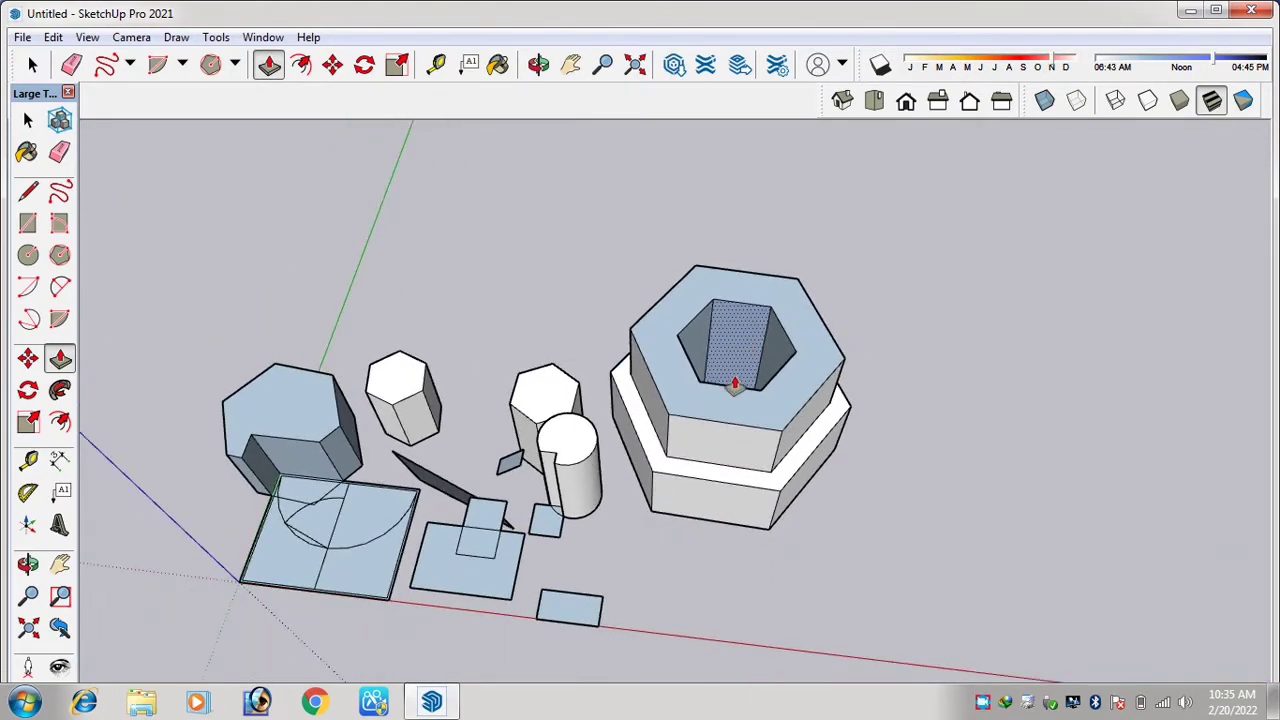
{"action": "middle_click_drag", "start_coordinate": [734, 417], "coordinate": [655, 510]}
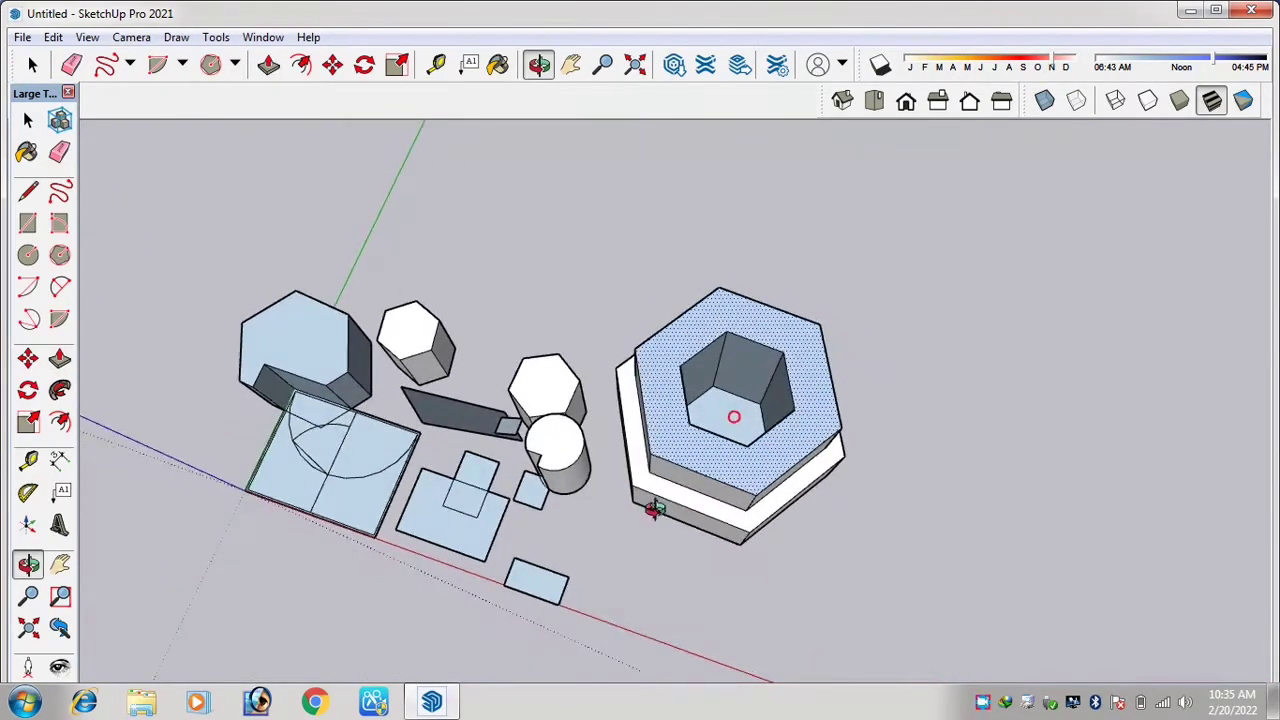
{"action": "left_click", "coordinate": [737, 430]}
{"action": "scroll", "coordinate": [777, 218], "scroll_direction": "down", "scroll_amount": 1}
{"action": "middle_click_drag", "start_coordinate": [777, 218], "coordinate": [350, 124]}
Practise selecting single faces on the notched hexagonal prism and on the prism behind the cylinder.
{"action": "left_click", "coordinate": [332, 66]}
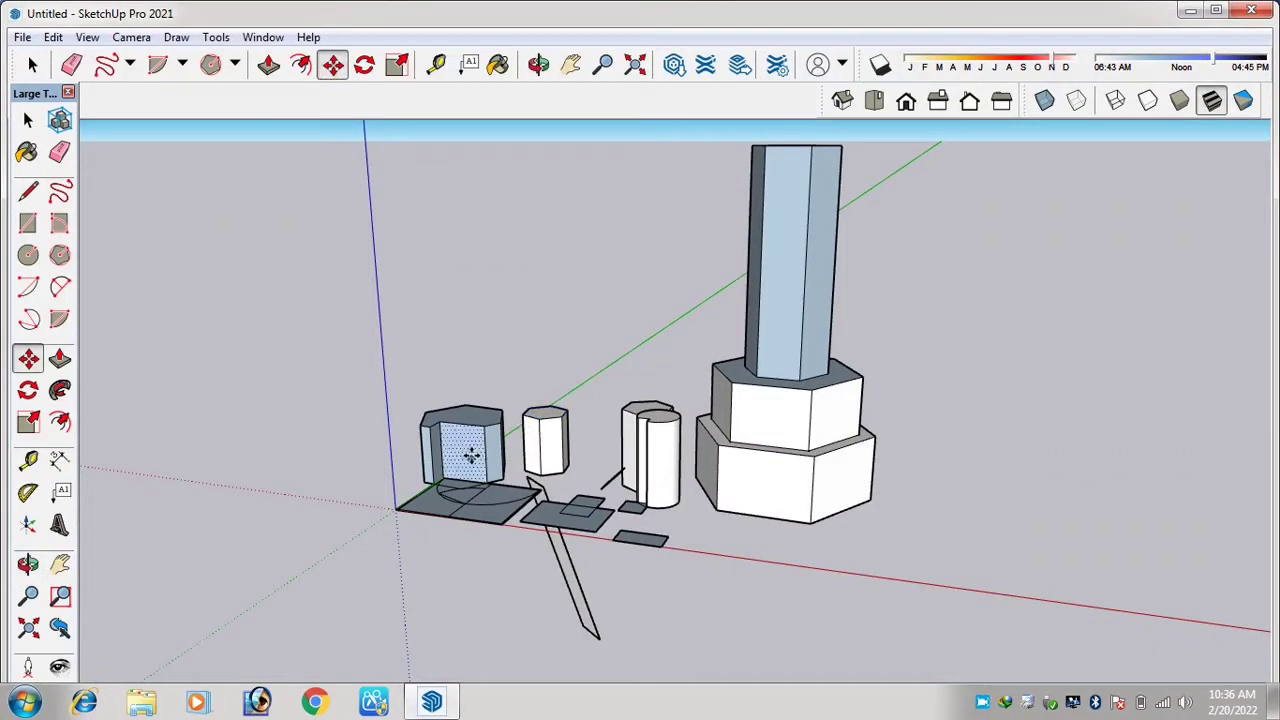
{"action": "scroll", "coordinate": [495, 418], "scroll_direction": "up", "scroll_amount": 2}
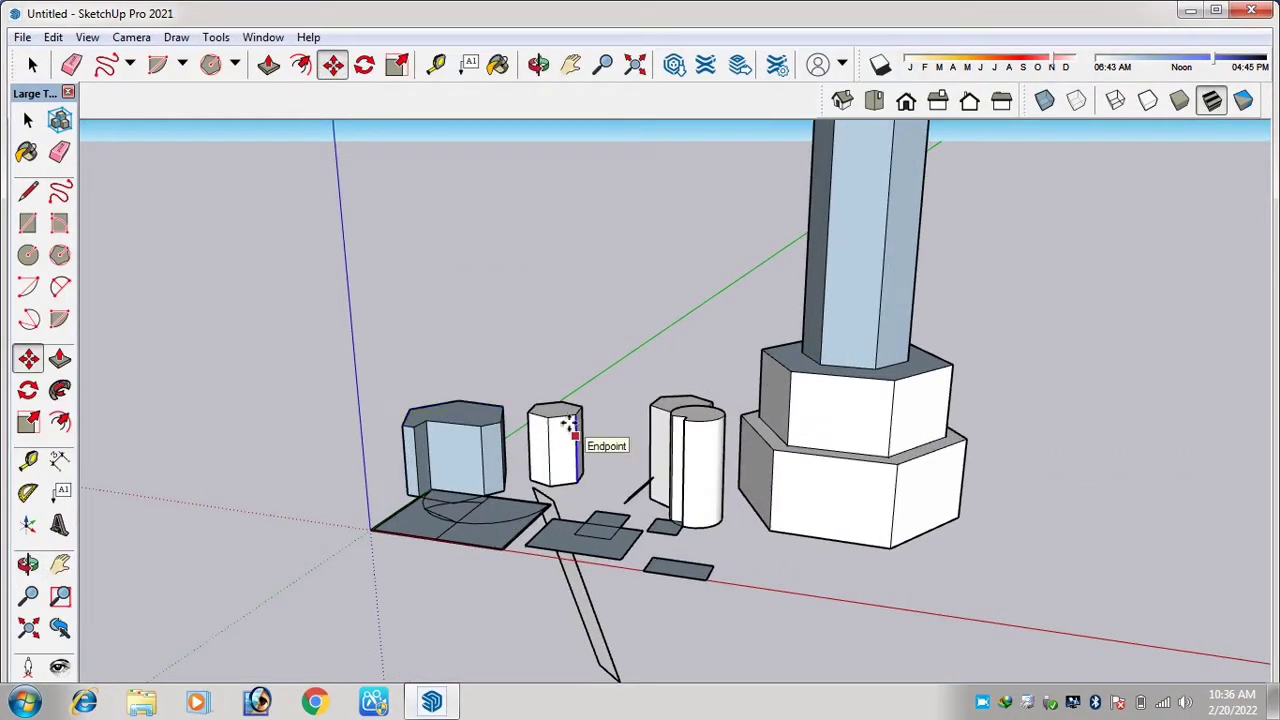
{"action": "scroll", "coordinate": [581, 432], "scroll_direction": "down", "scroll_amount": 1}
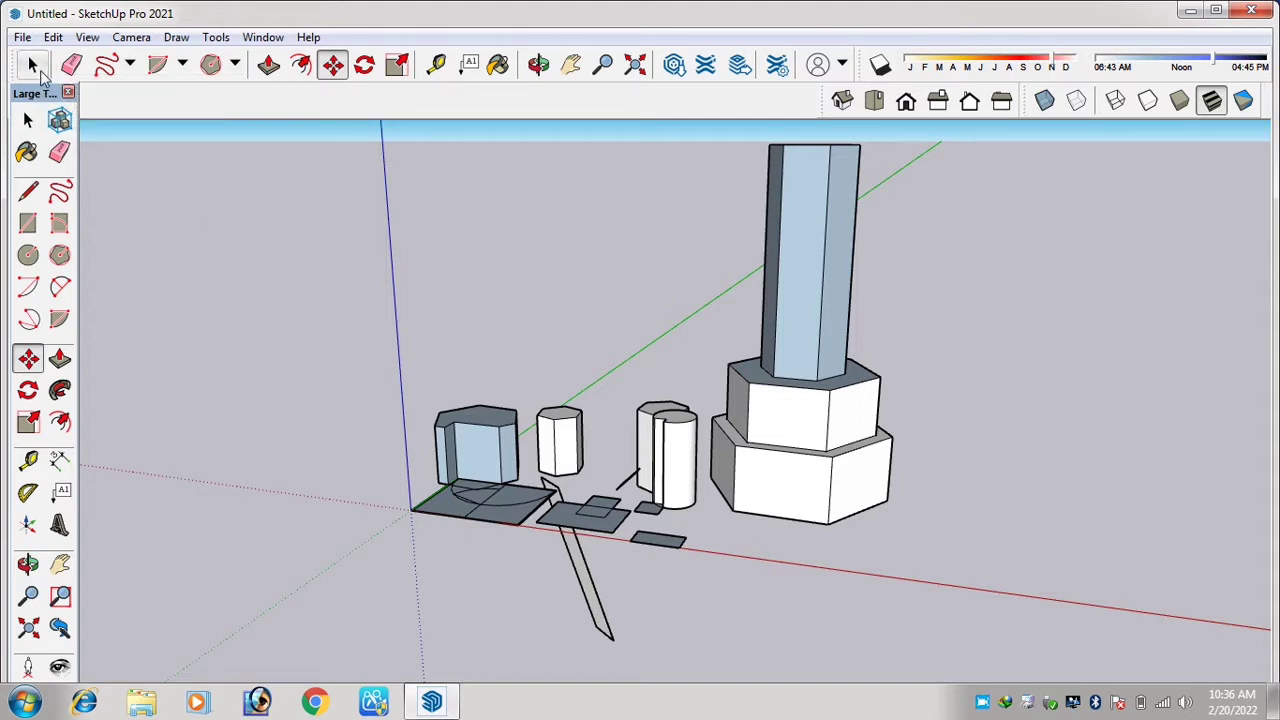
{"action": "left_click", "coordinate": [32, 65]}
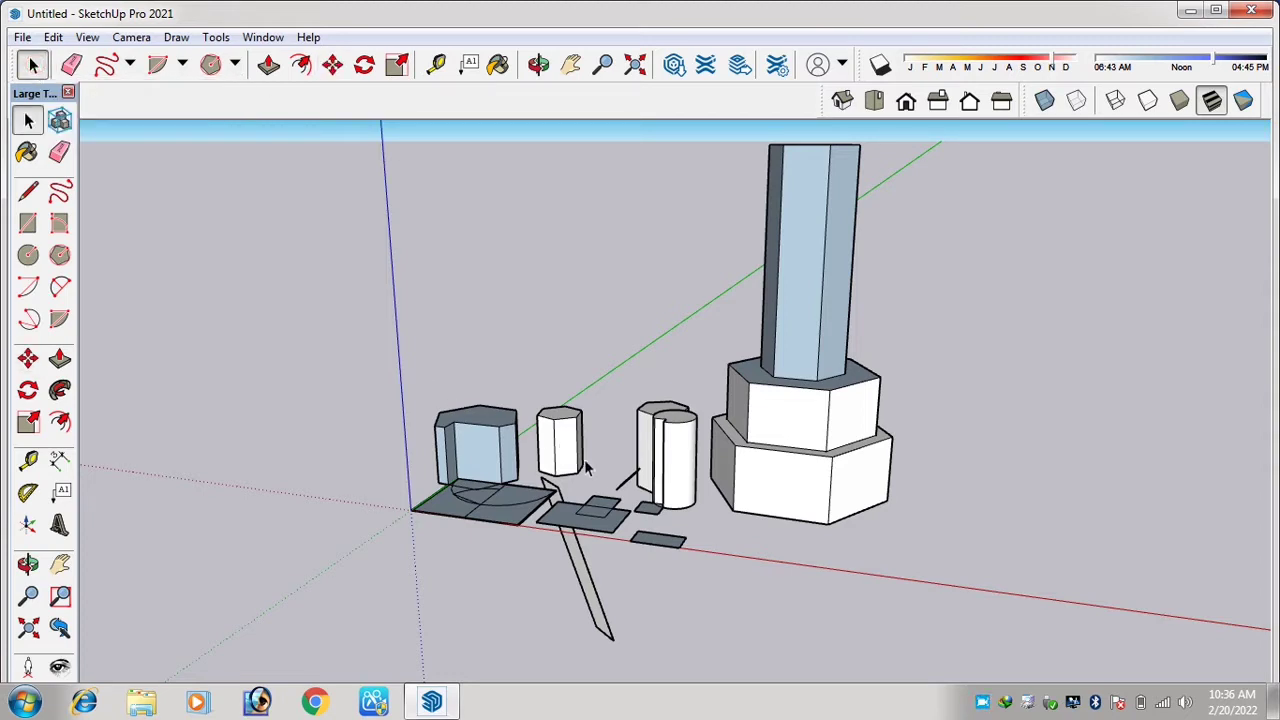
{"action": "scroll", "coordinate": [519, 427], "scroll_direction": "up", "scroll_amount": 2}
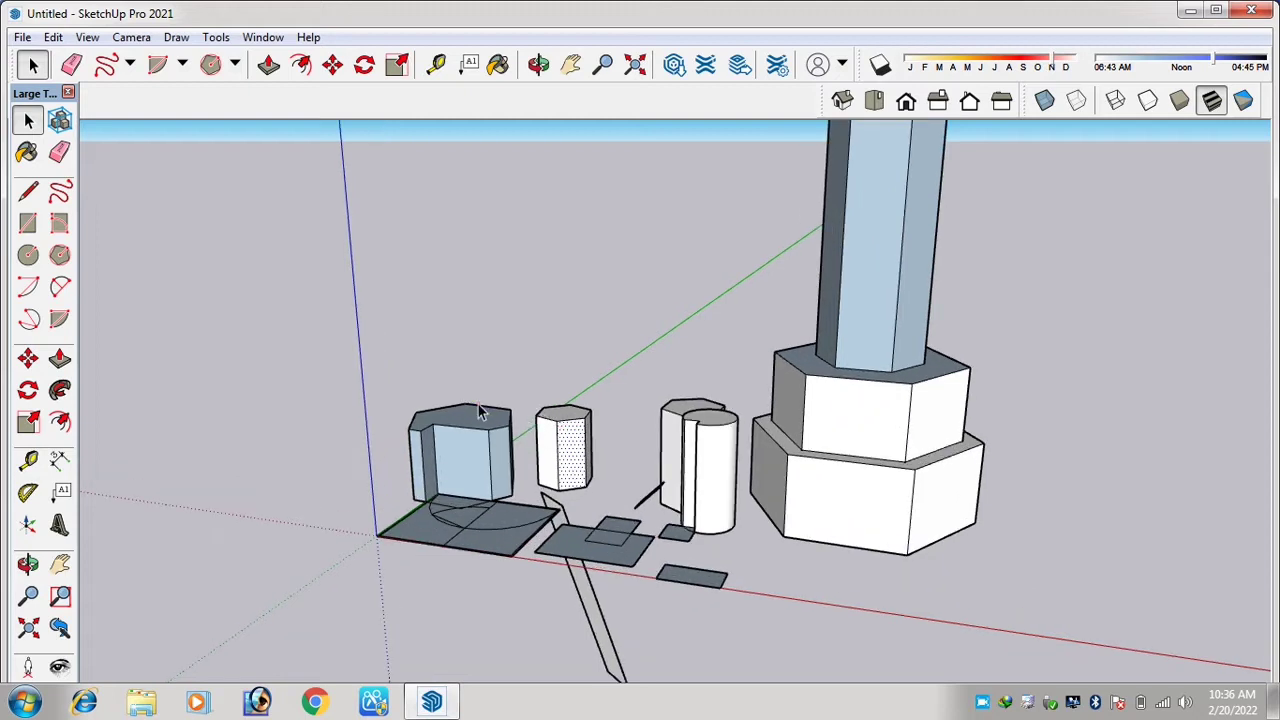
{"action": "left_click", "coordinate": [455, 462]}
{"action": "left_click", "coordinate": [689, 408]}
{"action": "scroll", "coordinate": [505, 427], "scroll_direction": "down", "scroll_amount": 1}
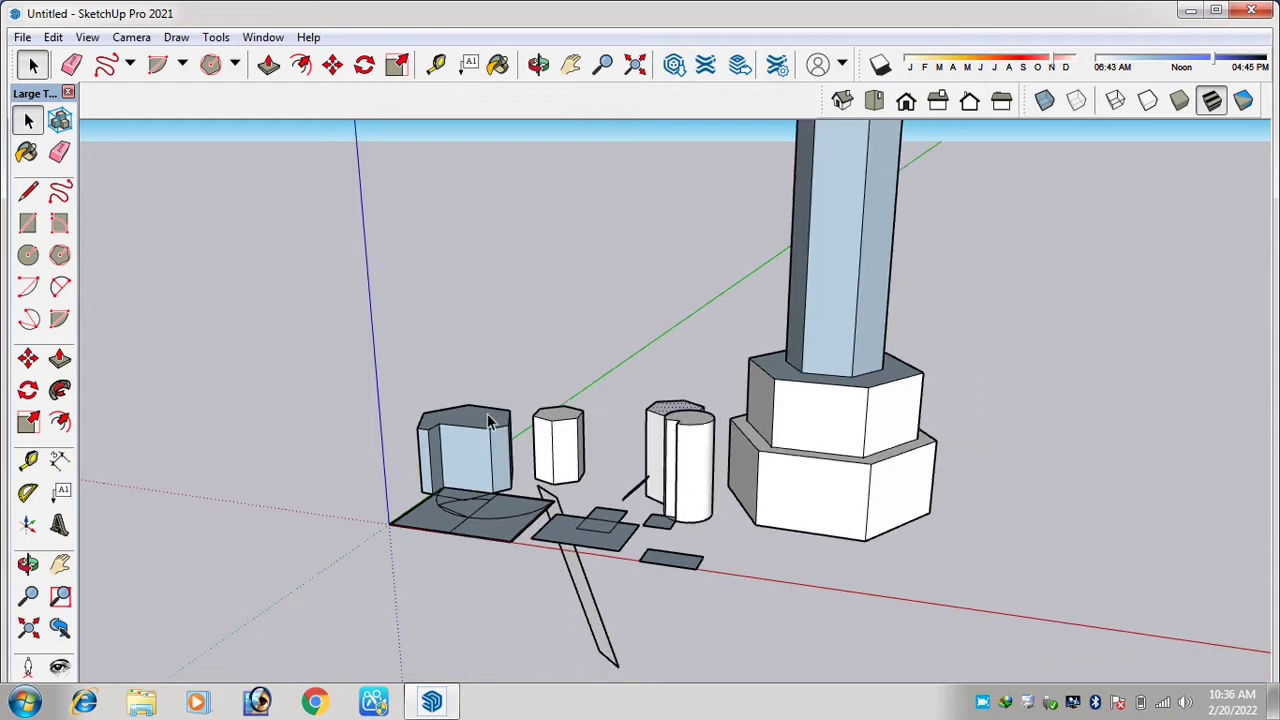
Select the top face of the notched hexagonal prism and Move it slightly upward along the blue axis.
{"action": "scroll", "coordinate": [477, 425], "scroll_direction": "up", "scroll_amount": 1}
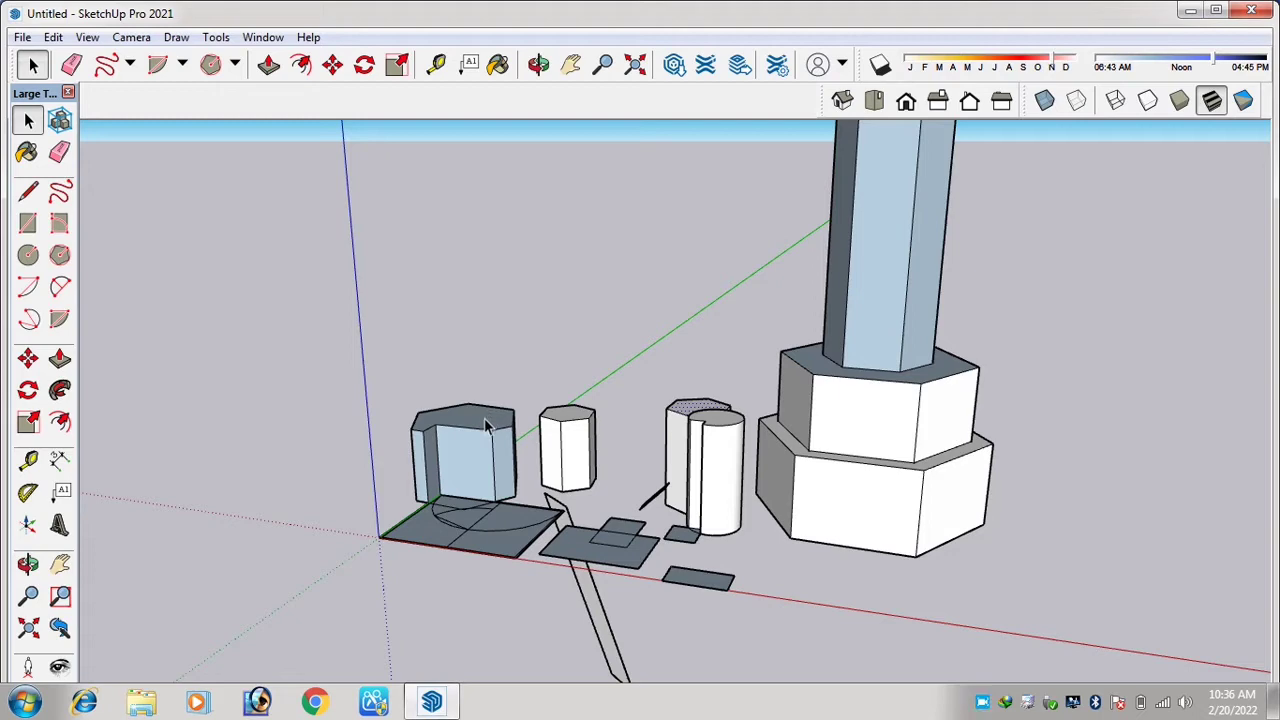
{"action": "scroll", "coordinate": [448, 410], "scroll_direction": "up", "scroll_amount": 3}
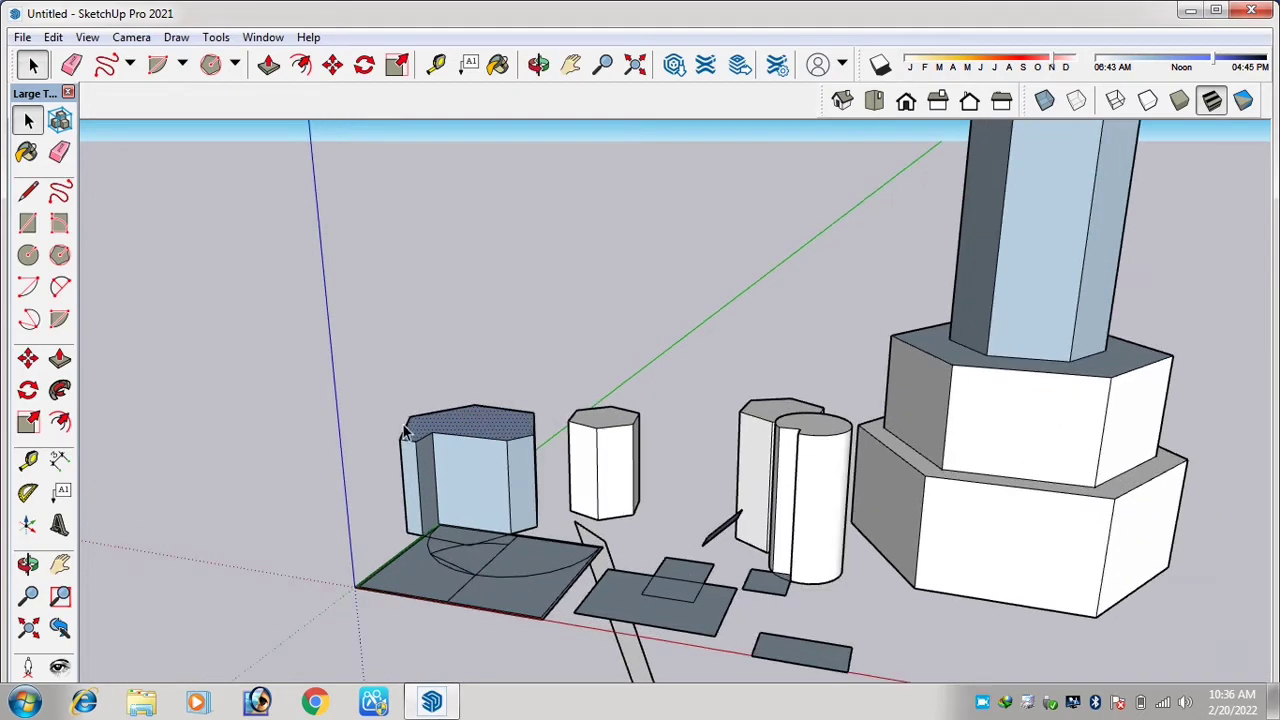
{"action": "left_click", "coordinate": [332, 64]}
{"action": "left_click", "coordinate": [527, 420]}
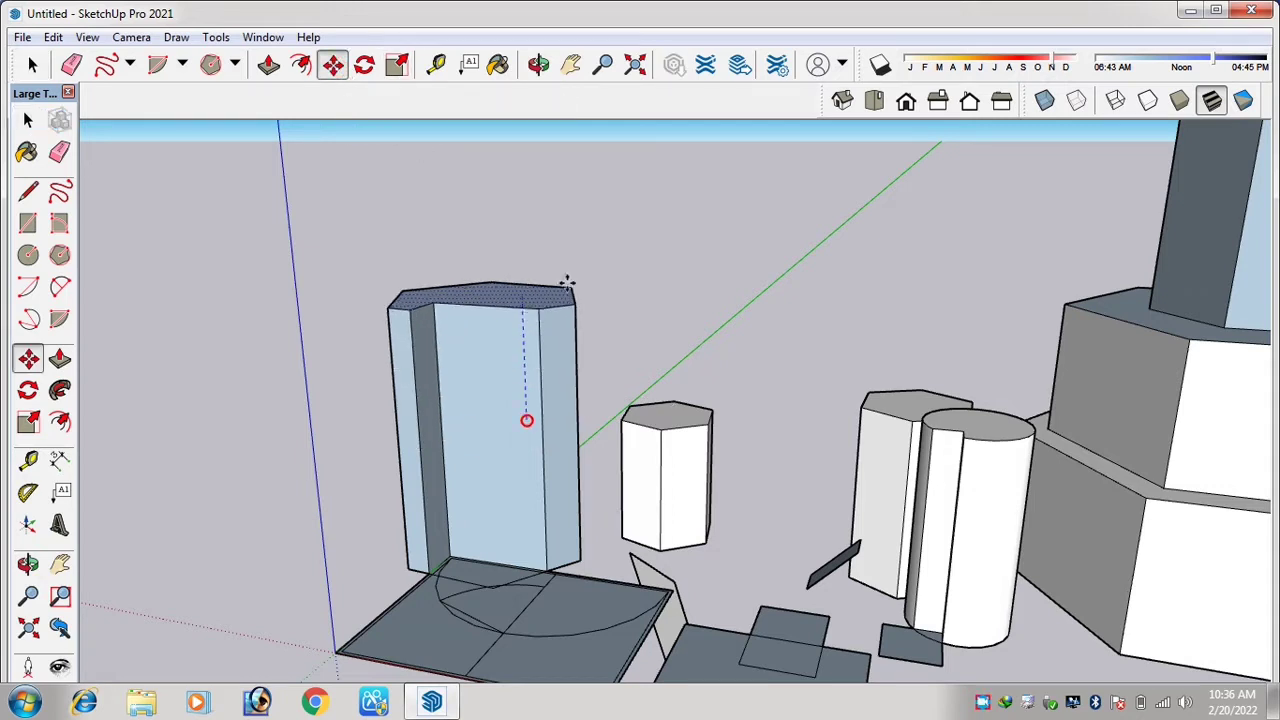
{"action": "left_click", "coordinate": [558, 392]}
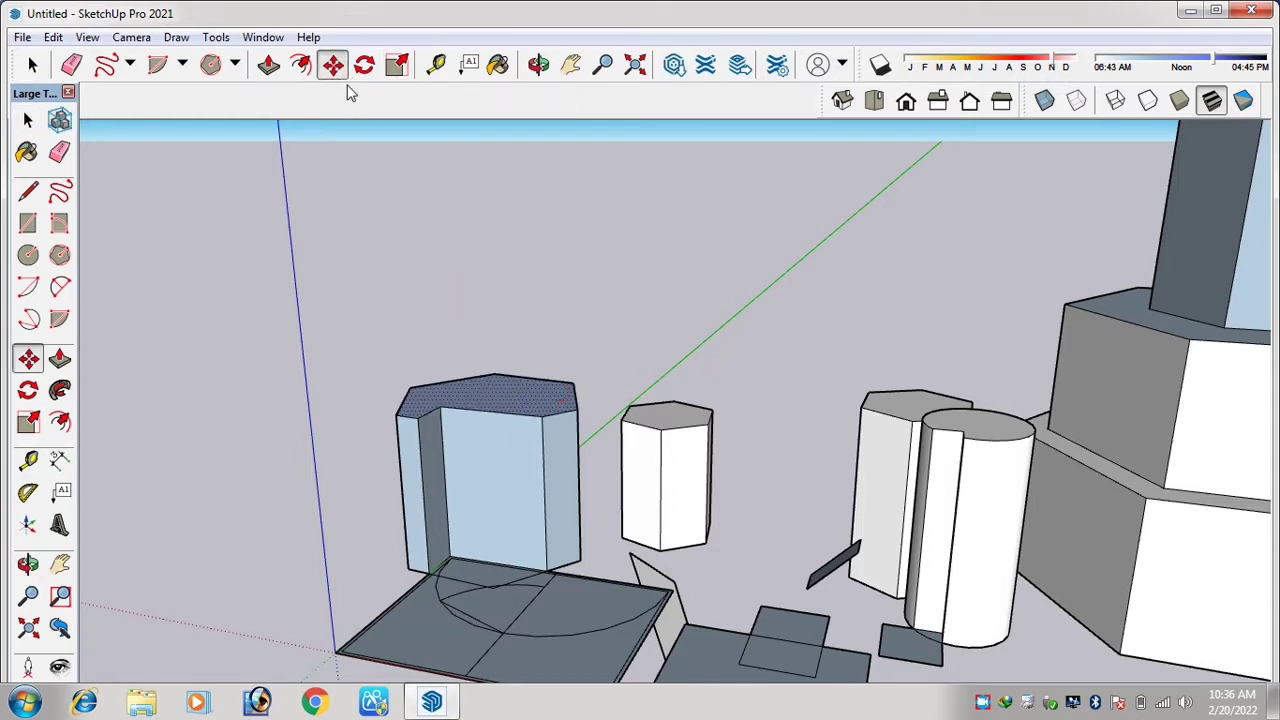
Move the notched prism's top face farther up the blue axis, stretching it well above the small hexagonal prism.
{"action": "left_click", "coordinate": [543, 400]}
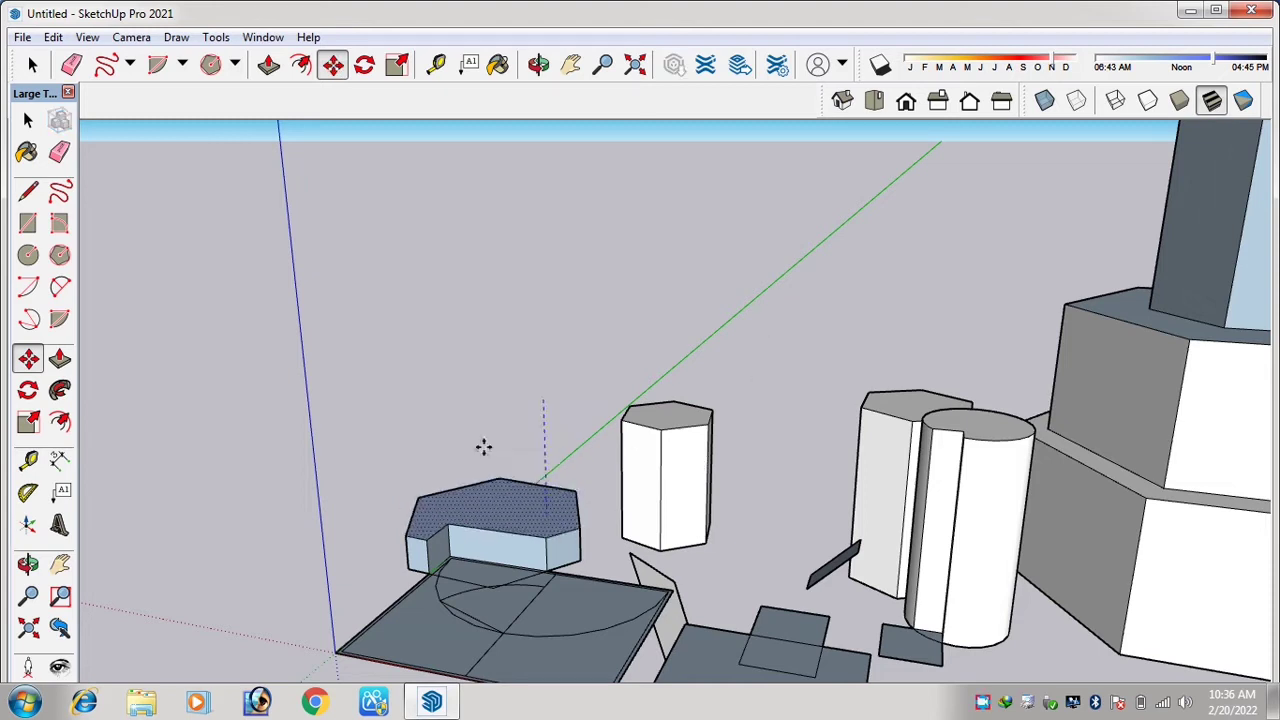
{"action": "left_click", "coordinate": [518, 311]}
{"action": "scroll", "coordinate": [605, 400], "scroll_direction": "down", "scroll_amount": 1}
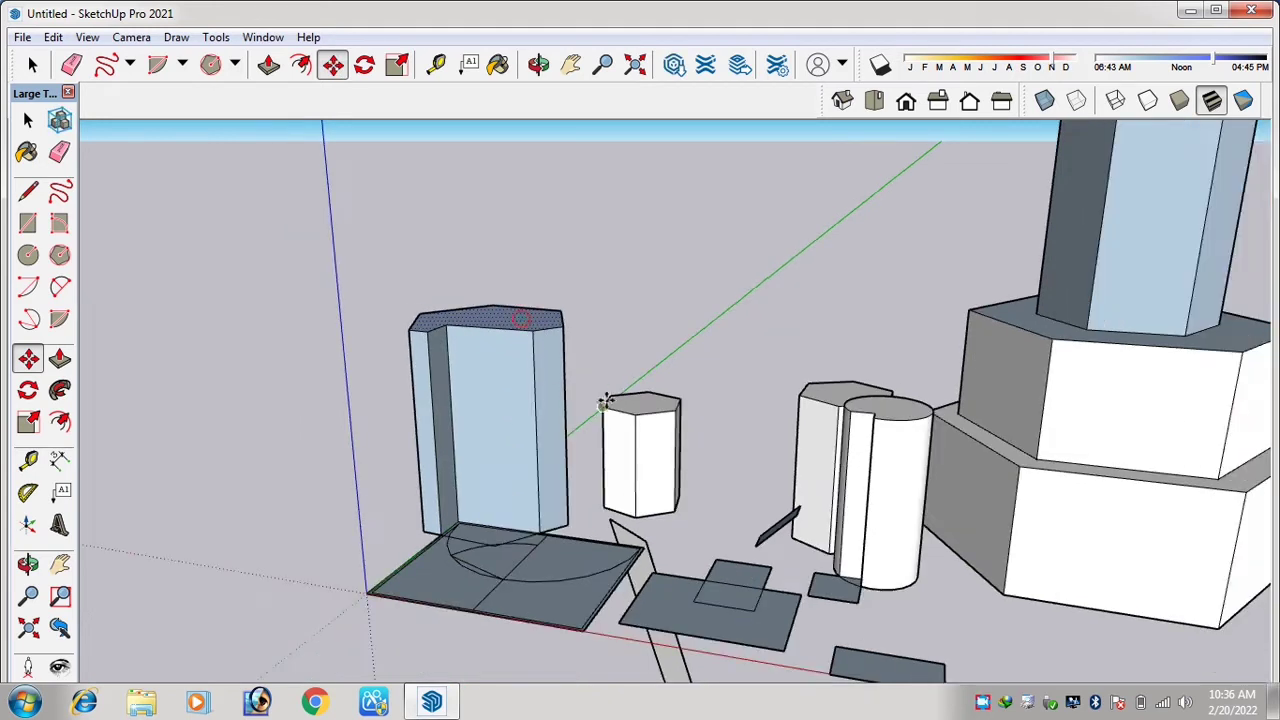
{"action": "left_click", "coordinate": [634, 403]}
{"action": "left_click", "coordinate": [673, 398]}
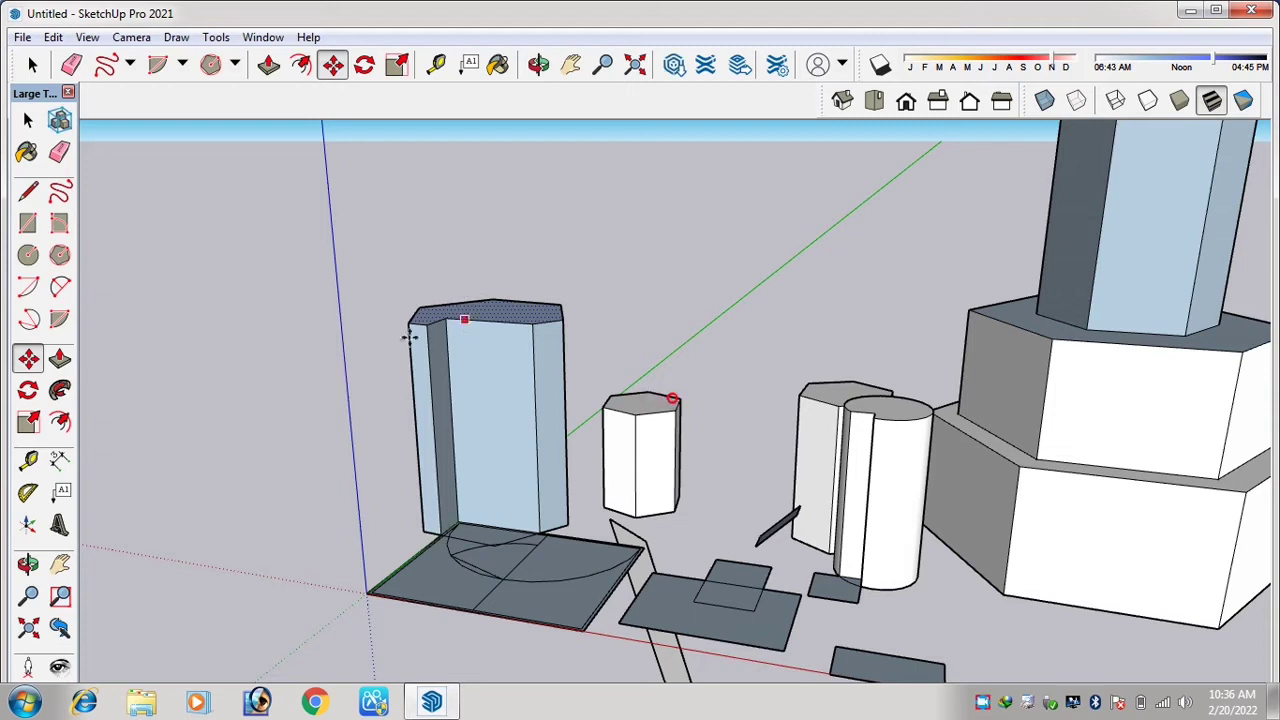
Select a front side face of the small white hexagonal prism and Move it to a new spot beside the notched prism.
{"action": "left_click", "coordinate": [32, 64]}
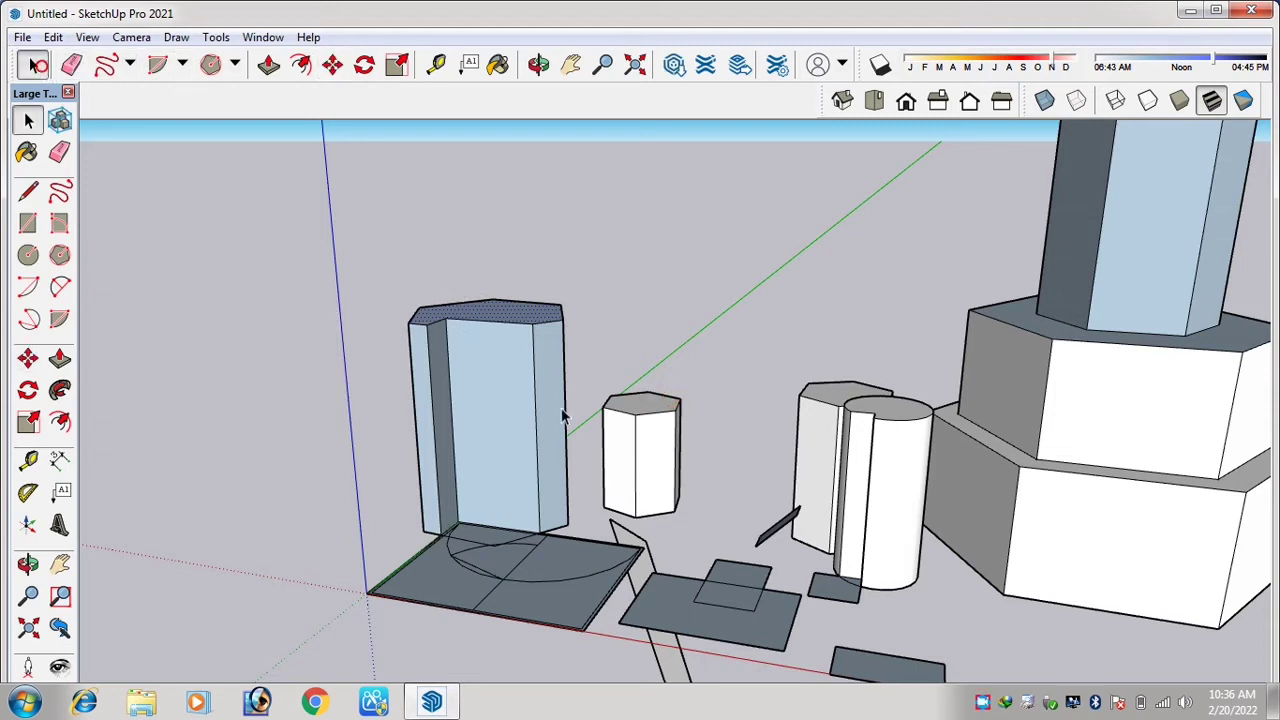
{"action": "left_click", "coordinate": [656, 451]}
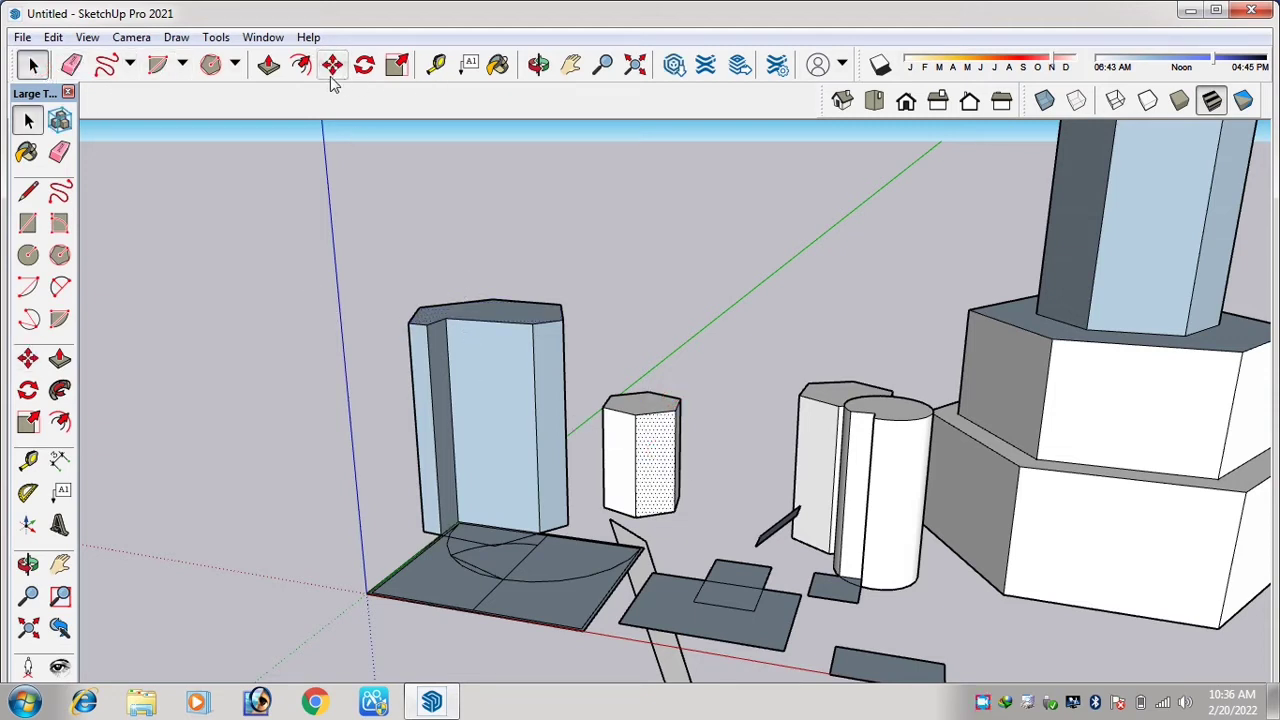
{"action": "left_click", "coordinate": [332, 65]}
{"action": "left_click", "coordinate": [656, 443]}
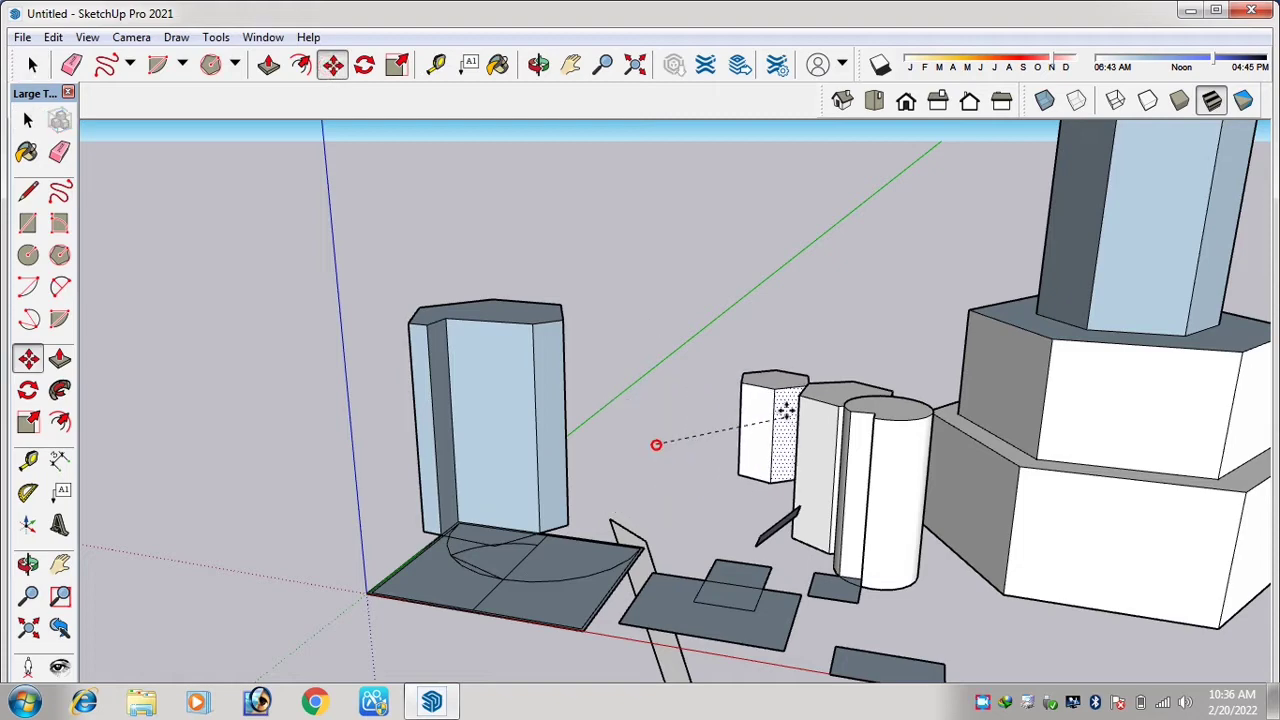
{"action": "scroll", "coordinate": [620, 337], "scroll_direction": "up", "scroll_amount": 3}
{"action": "scroll", "coordinate": [622, 327], "scroll_direction": "up", "scroll_amount": 1}
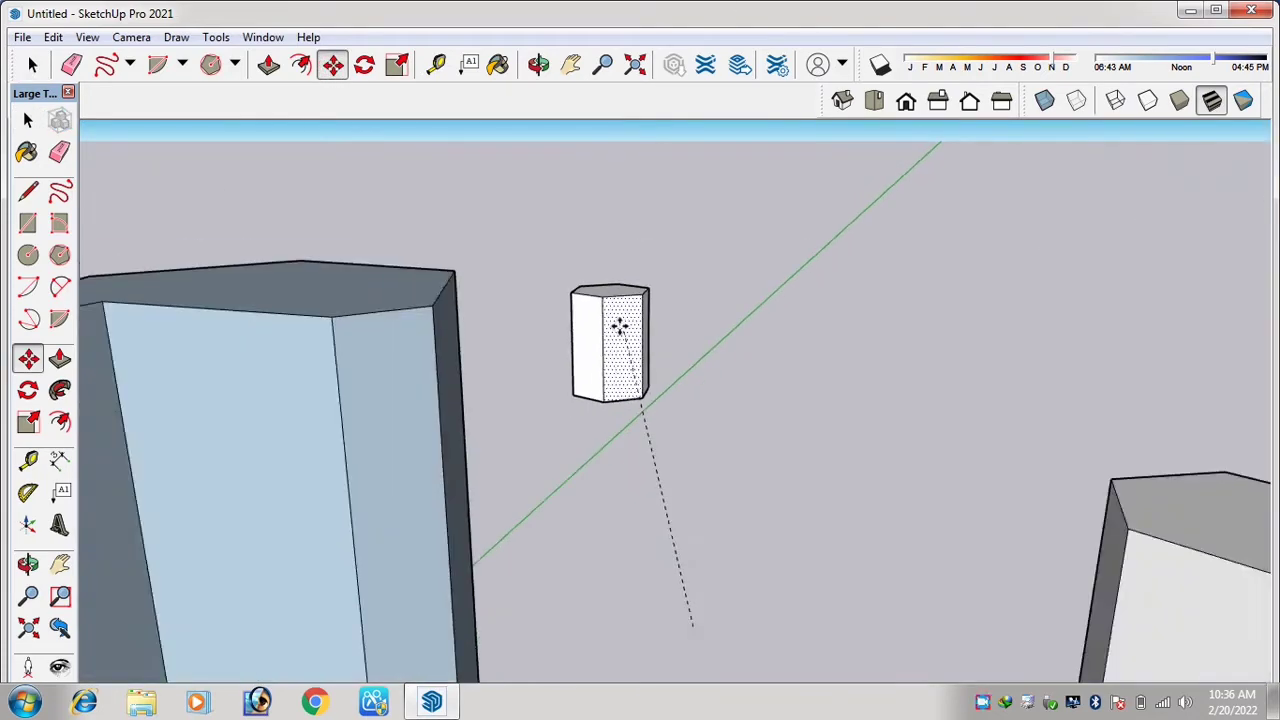
{"action": "scroll", "coordinate": [622, 327], "scroll_direction": "down", "scroll_amount": 5}
{"action": "left_click", "coordinate": [660, 388]}
{"action": "scroll", "coordinate": [634, 370], "scroll_direction": "up", "scroll_amount": 2}
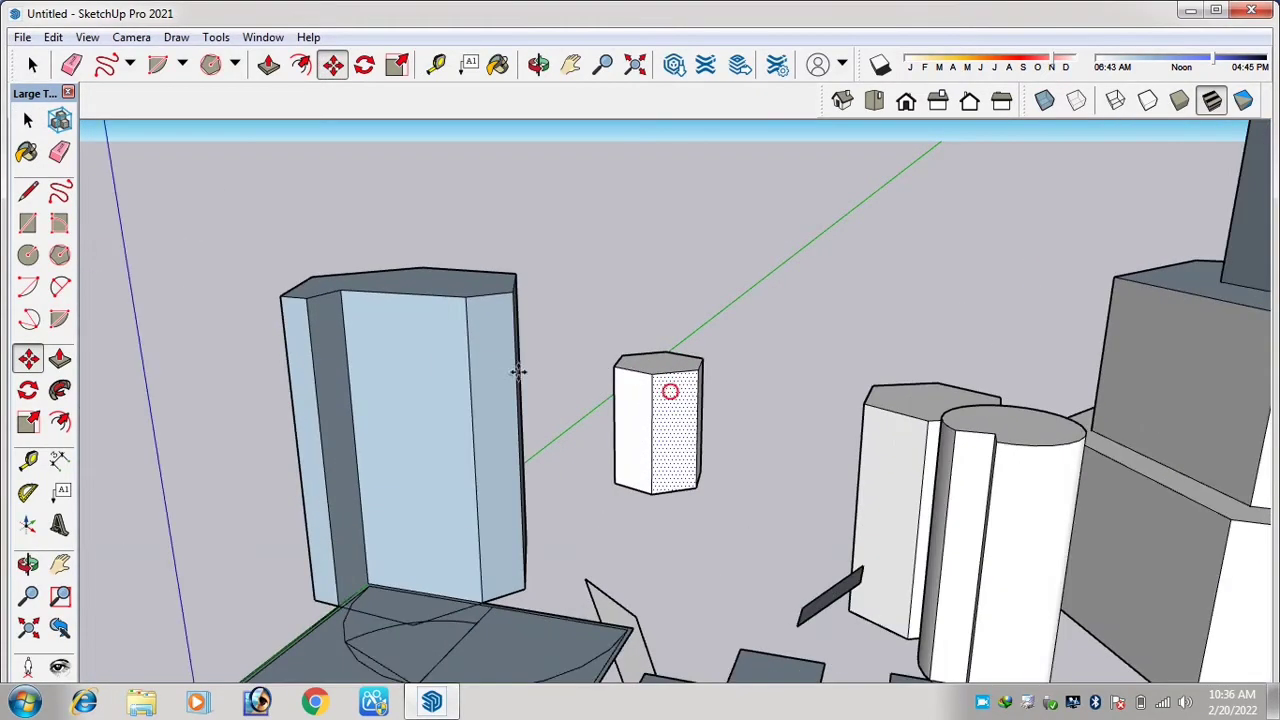
Move the small white prism again, shifting it a little farther away from the notched prism.
{"action": "left_click", "coordinate": [443, 341]}
{"action": "left_click", "coordinate": [513, 347]}
{"action": "scroll", "coordinate": [453, 291], "scroll_direction": "down", "scroll_amount": 2}
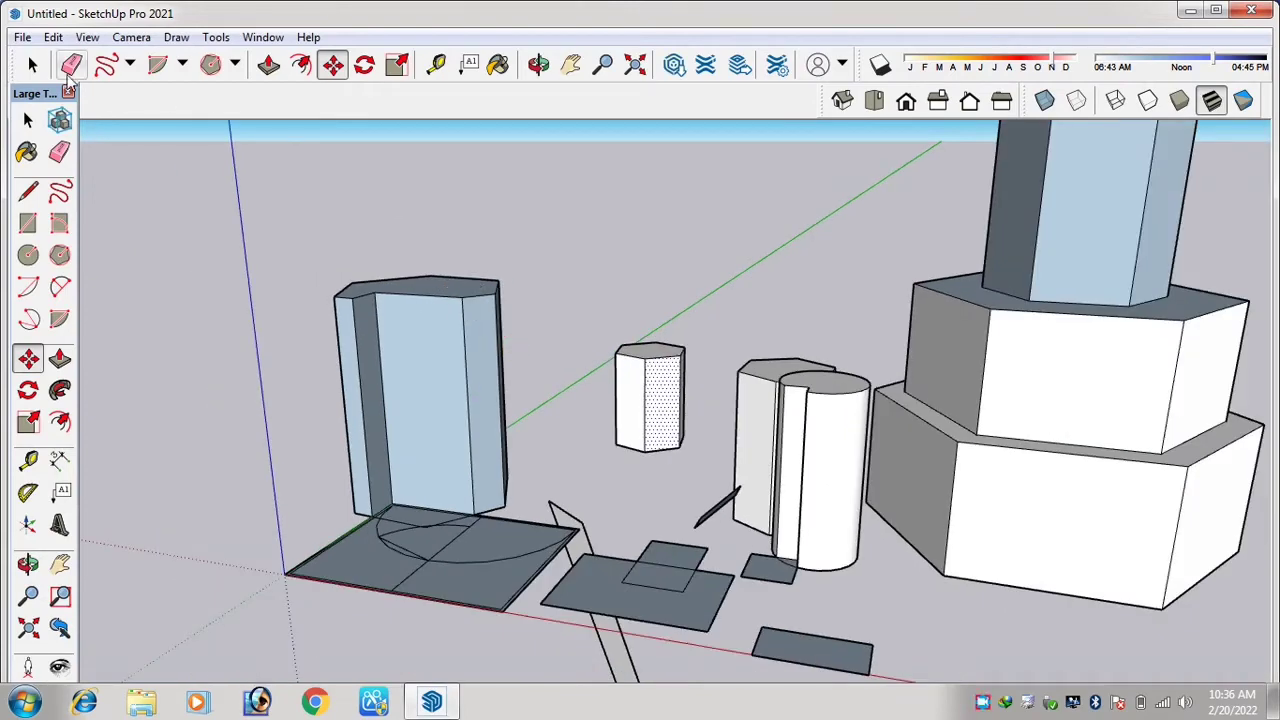
Select the notched cylinder's curved face and Move it slightly, reshaping the cylinder.
{"action": "key", "text": "space"}
{"action": "left_click", "coordinate": [827, 427]}
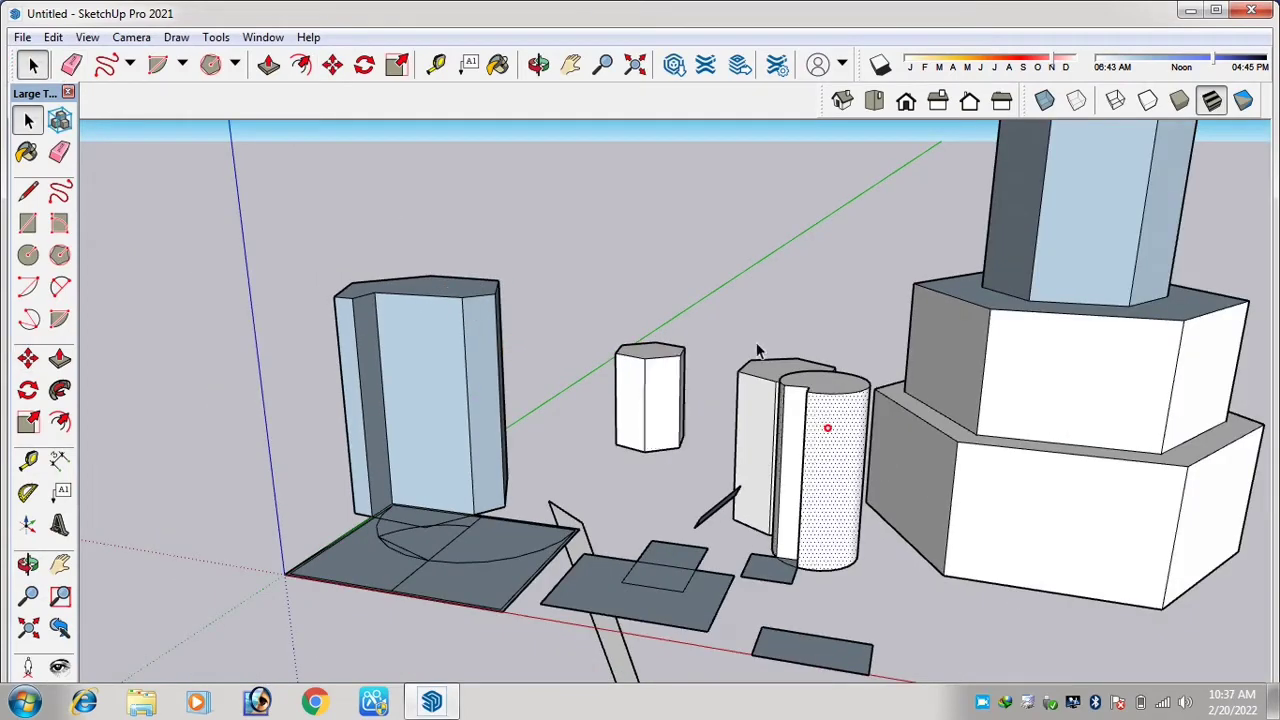
{"action": "left_click", "coordinate": [332, 64]}
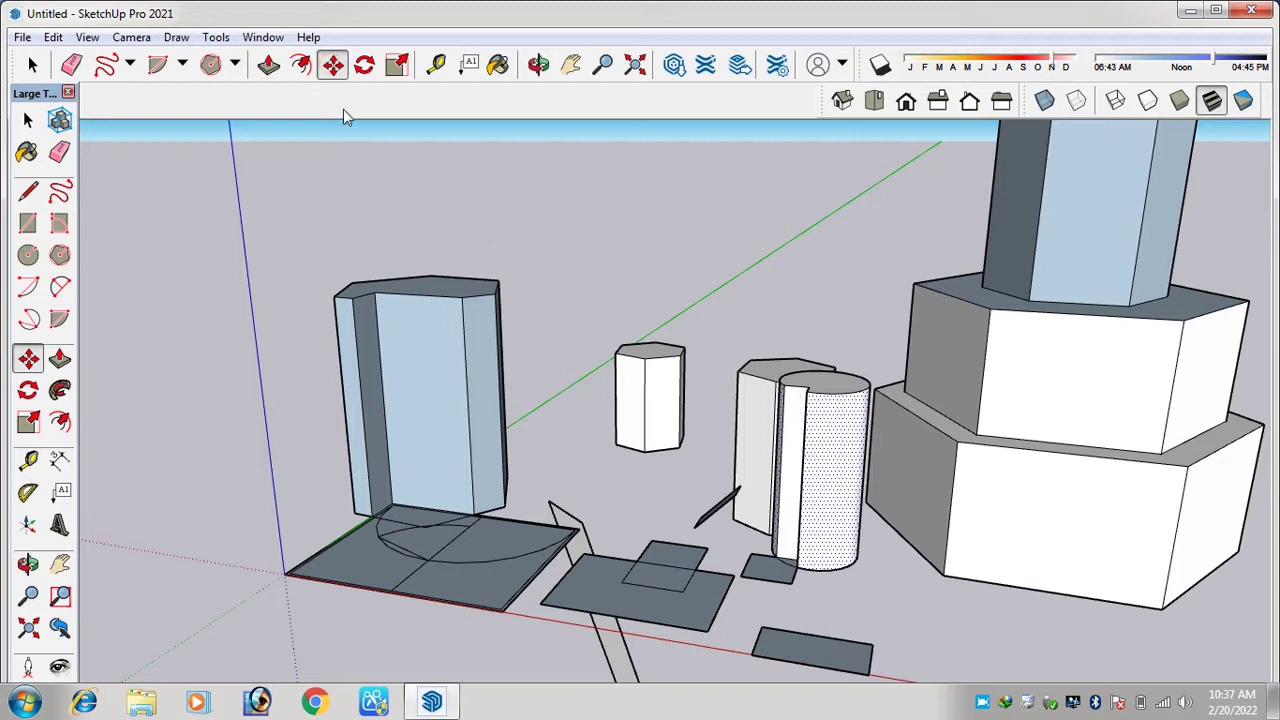
{"action": "left_click", "coordinate": [845, 440]}
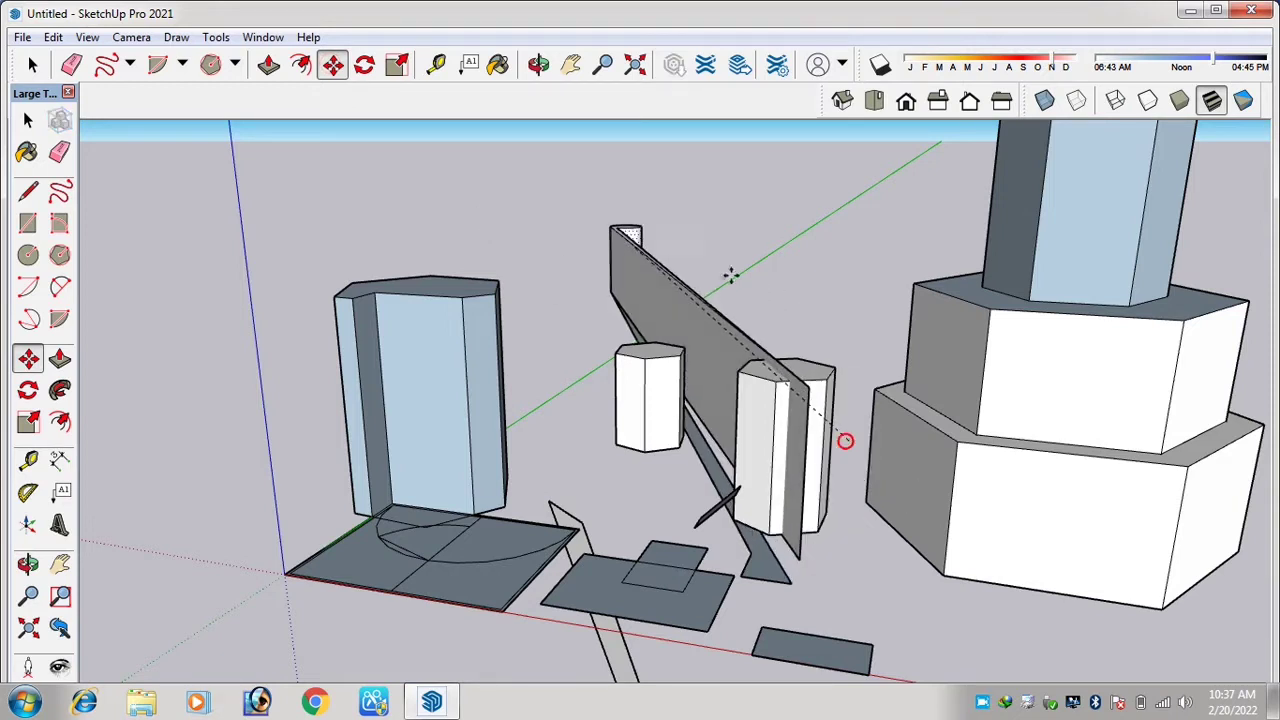
{"action": "scroll", "coordinate": [866, 531], "scroll_direction": "down", "scroll_amount": 3}
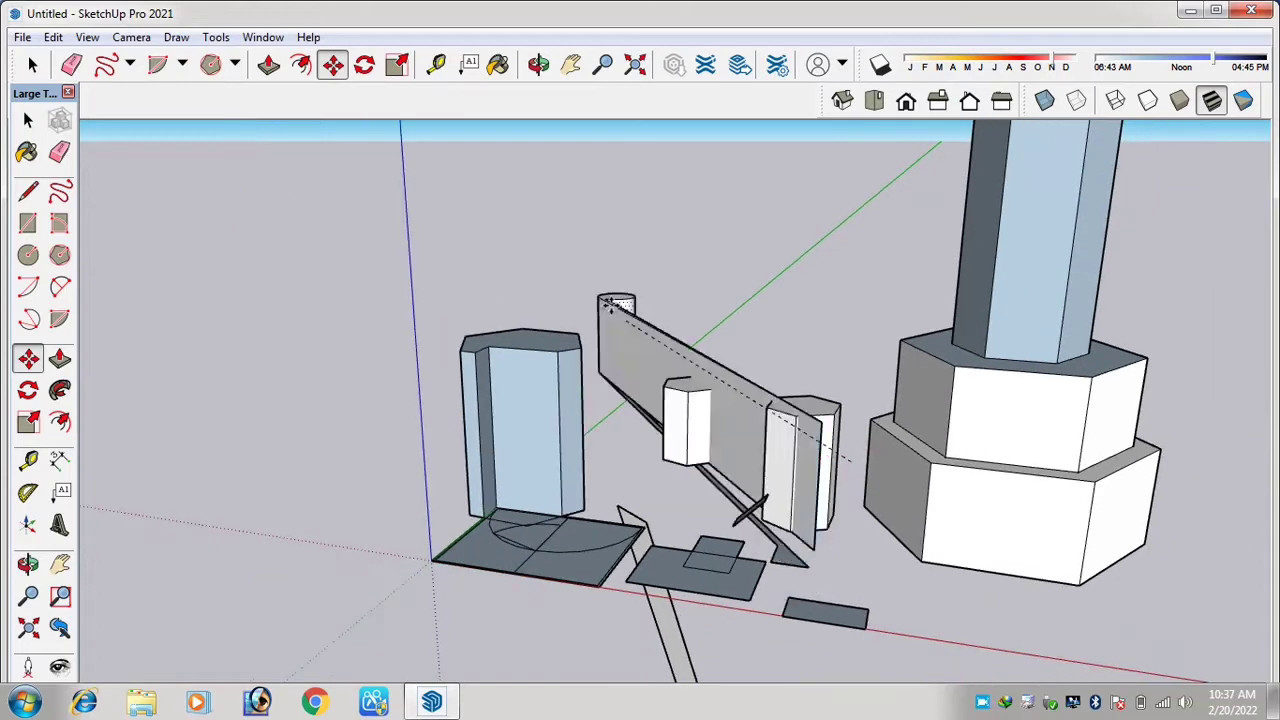
{"action": "scroll", "coordinate": [846, 467], "scroll_direction": "up", "scroll_amount": 3}
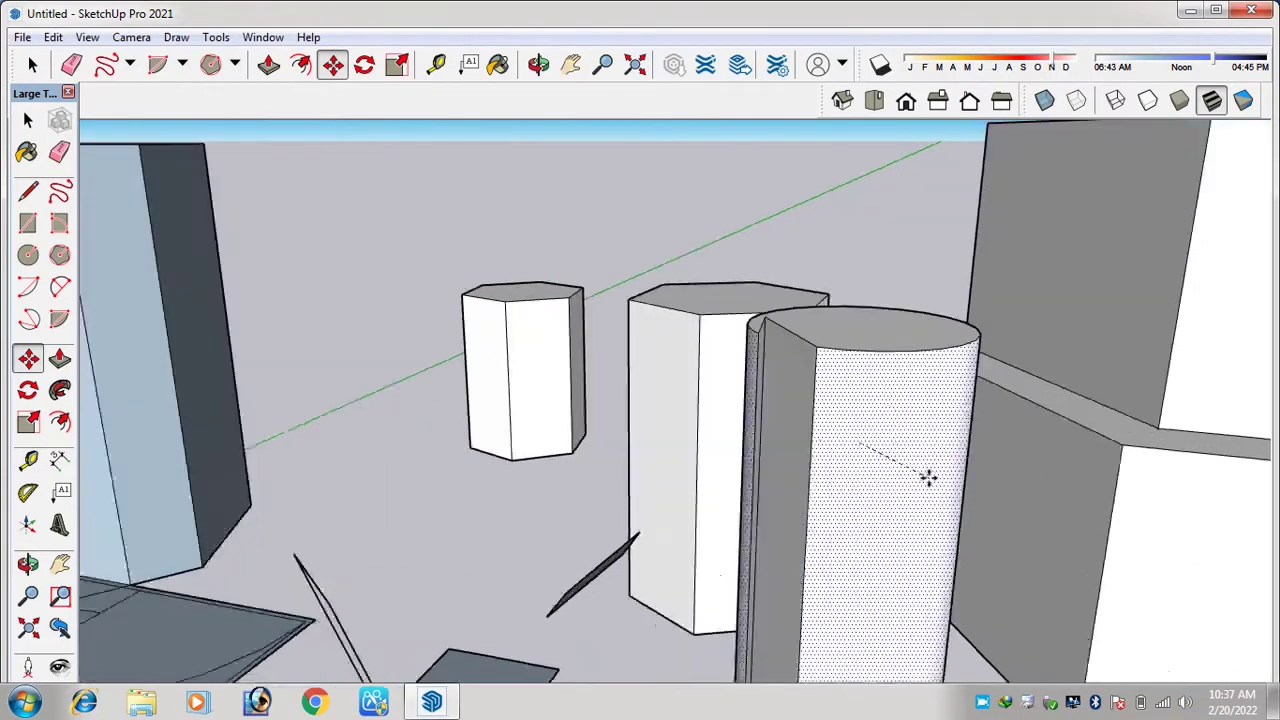
{"action": "scroll", "coordinate": [751, 420], "scroll_direction": "down", "scroll_amount": 4}
{"action": "scroll", "coordinate": [835, 435], "scroll_direction": "down", "scroll_amount": 2}
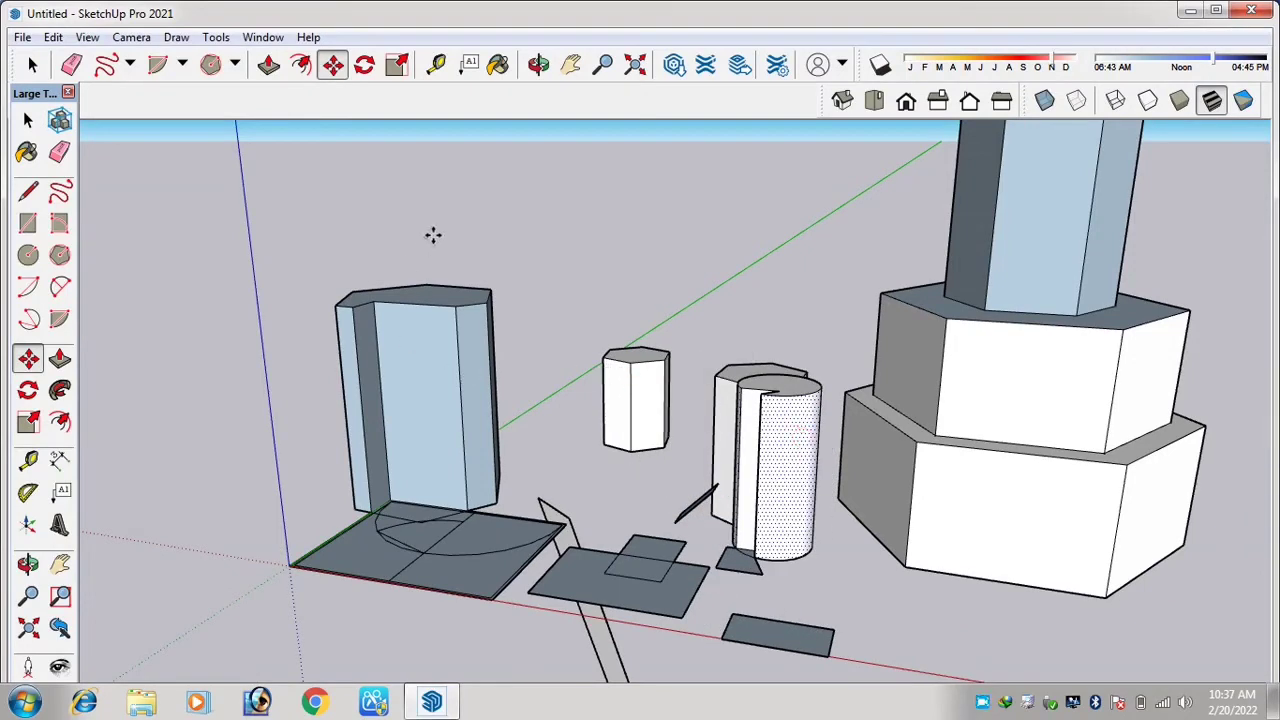
Try to Move the recessed front face of the notched hexagonal prism sideways to stretch the solid.
{"action": "key", "text": "space"}
{"action": "left_click", "coordinate": [445, 334]}
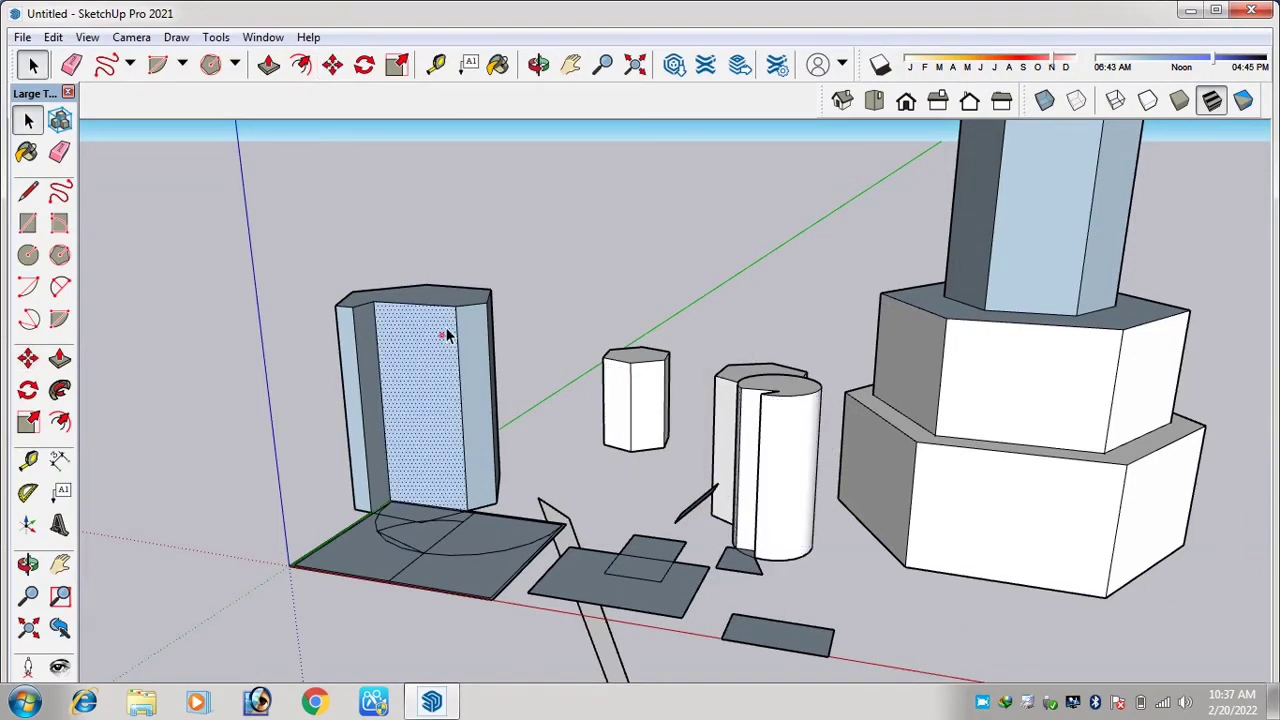
{"action": "key", "text": "m"}
{"action": "left_click", "coordinate": [450, 366]}
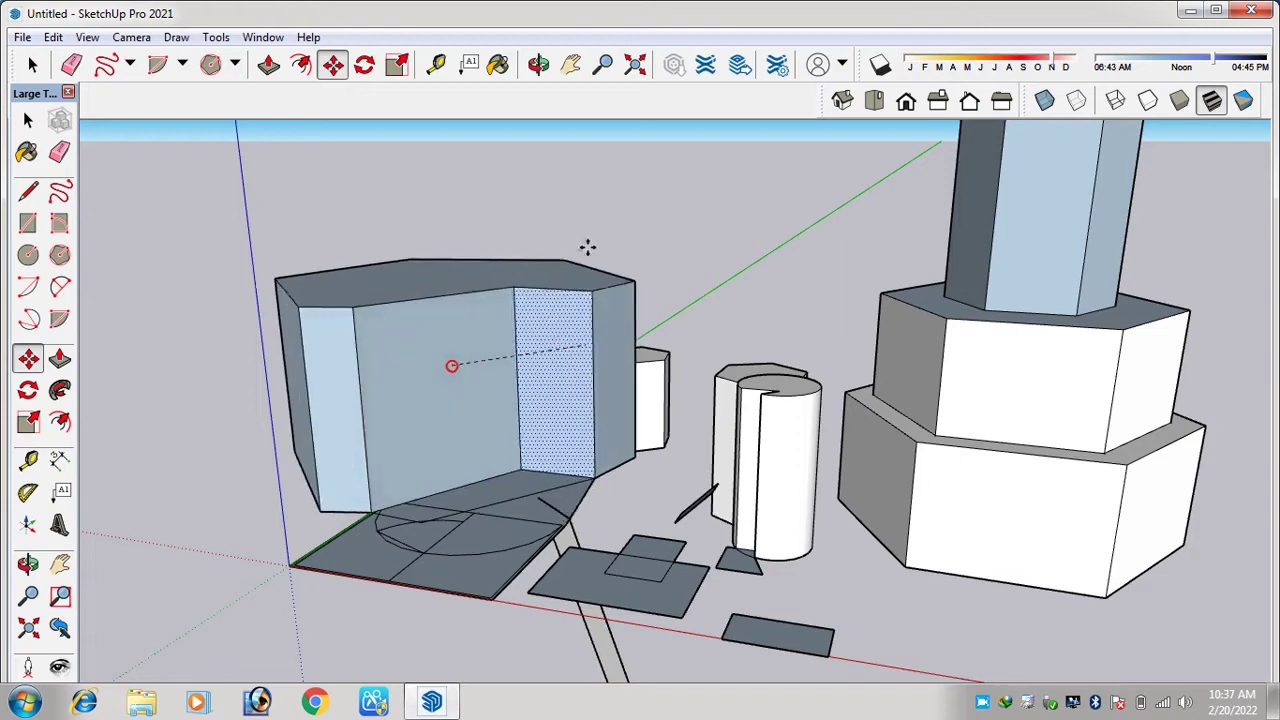
{"action": "scroll", "coordinate": [514, 363], "scroll_direction": "down", "scroll_amount": 3}
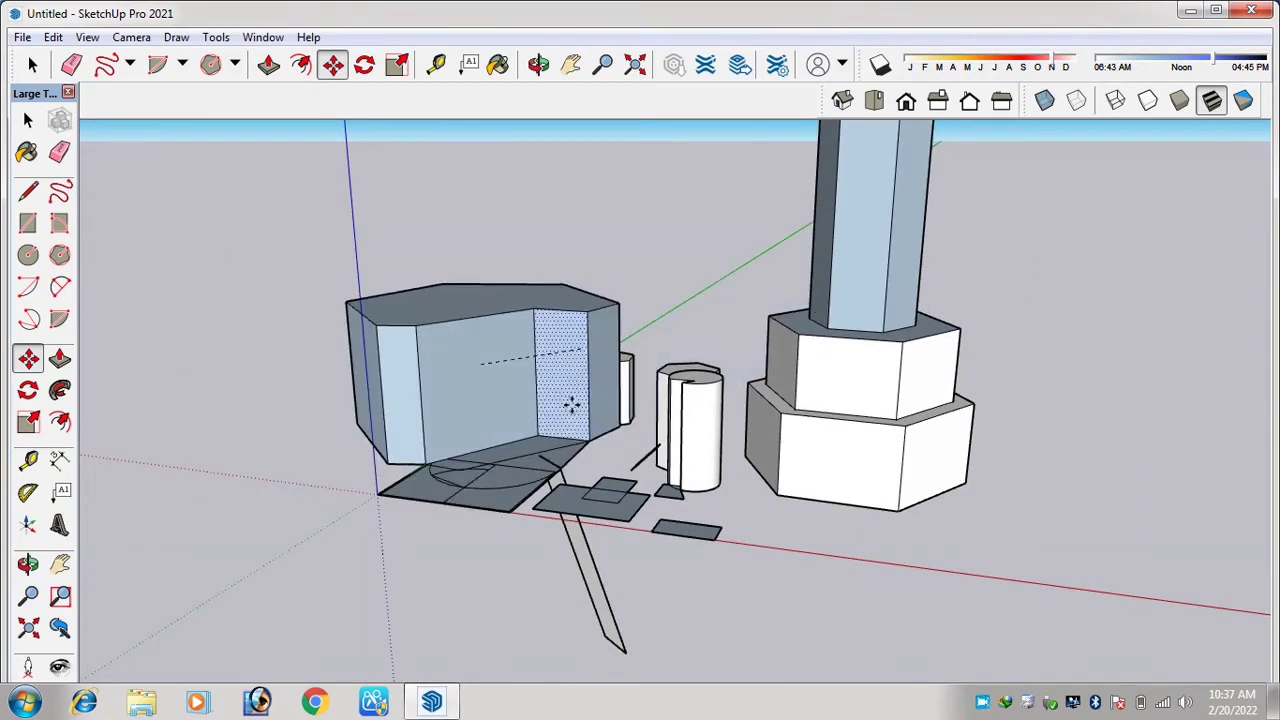
{"action": "scroll", "coordinate": [621, 400], "scroll_direction": "up", "scroll_amount": 2}
{"action": "scroll", "coordinate": [621, 400], "scroll_direction": "down", "scroll_amount": 2}
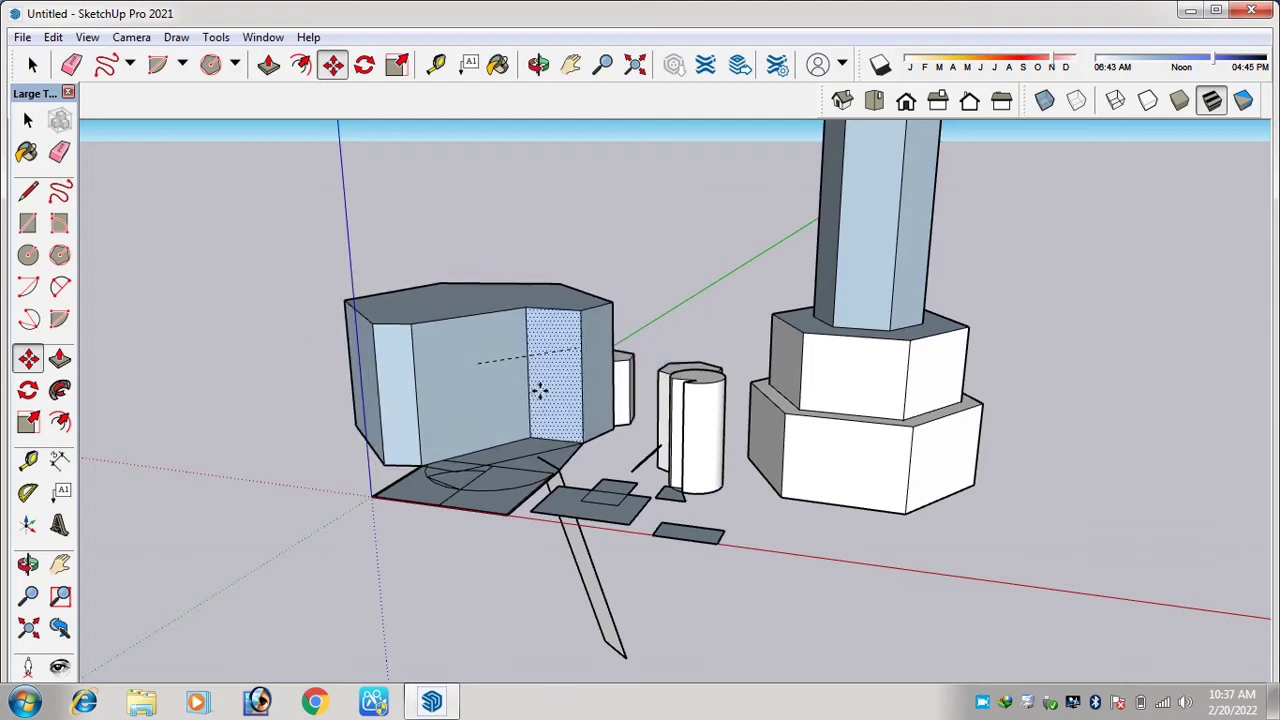
{"action": "scroll", "coordinate": [527, 392], "scroll_direction": "up", "scroll_amount": 2}
{"action": "scroll", "coordinate": [527, 392], "scroll_direction": "up", "scroll_amount": 2}
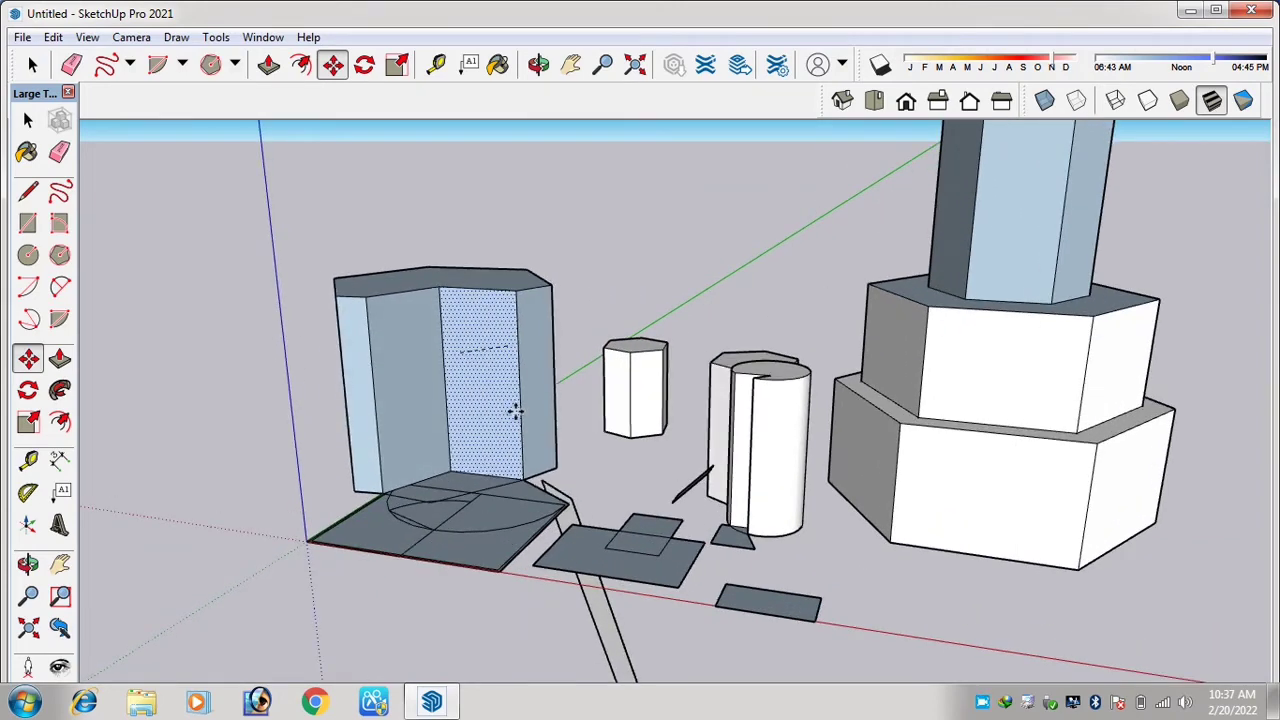
{"action": "left_click", "coordinate": [514, 413]}
Draw a small upright rectangle in the empty space above the notched hexagonal prism.
{"action": "scroll", "coordinate": [520, 410], "scroll_direction": "down", "scroll_amount": 4}
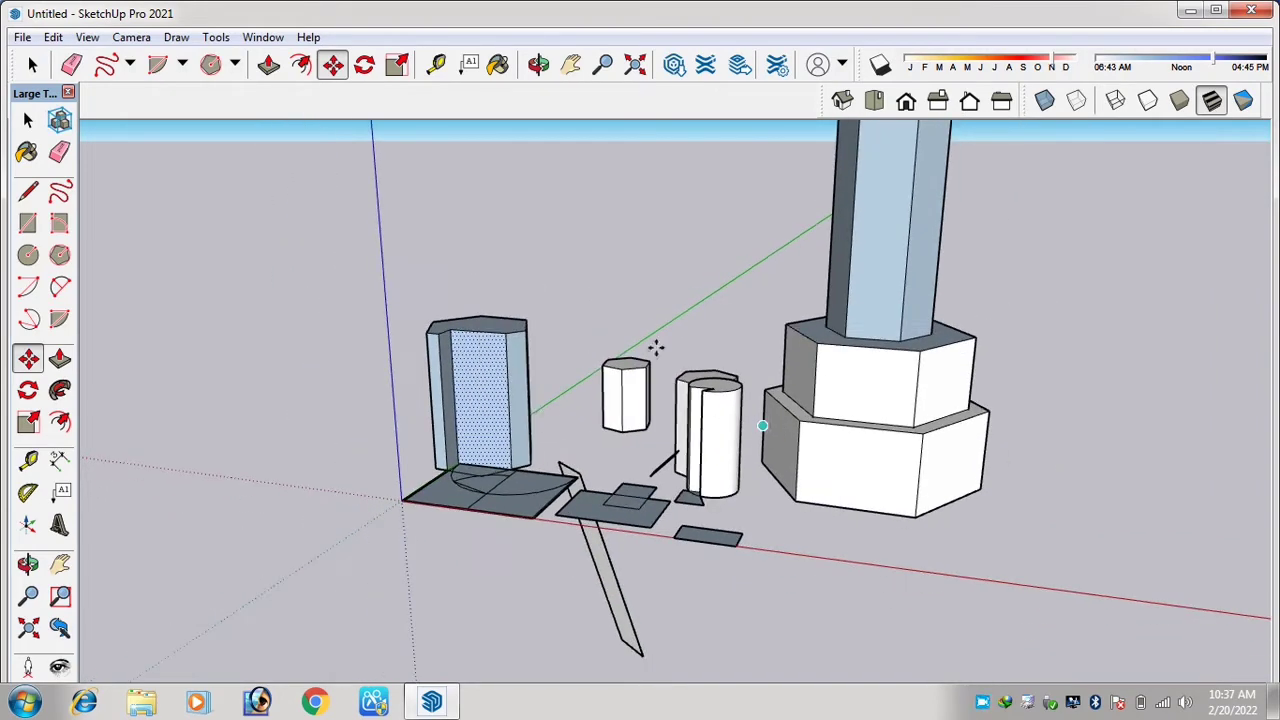
{"action": "scroll", "coordinate": [556, 286], "scroll_direction": "up", "scroll_amount": 2}
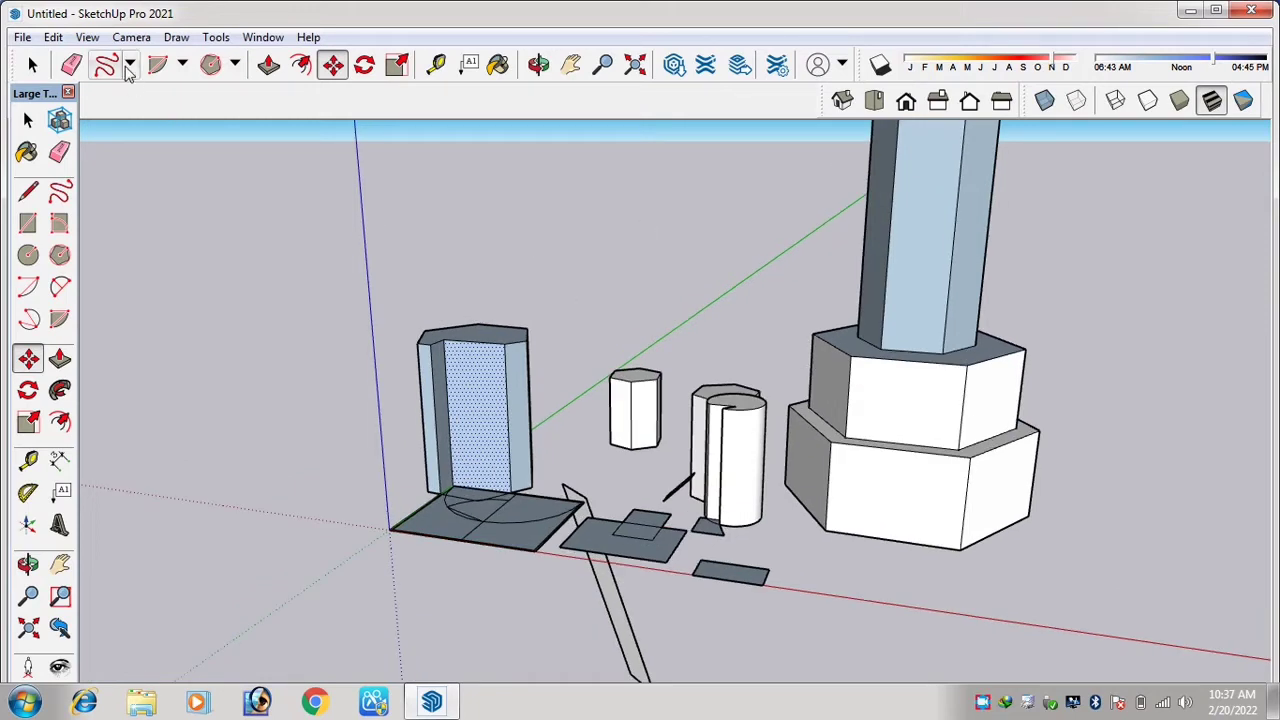
{"action": "left_click", "coordinate": [235, 64]}
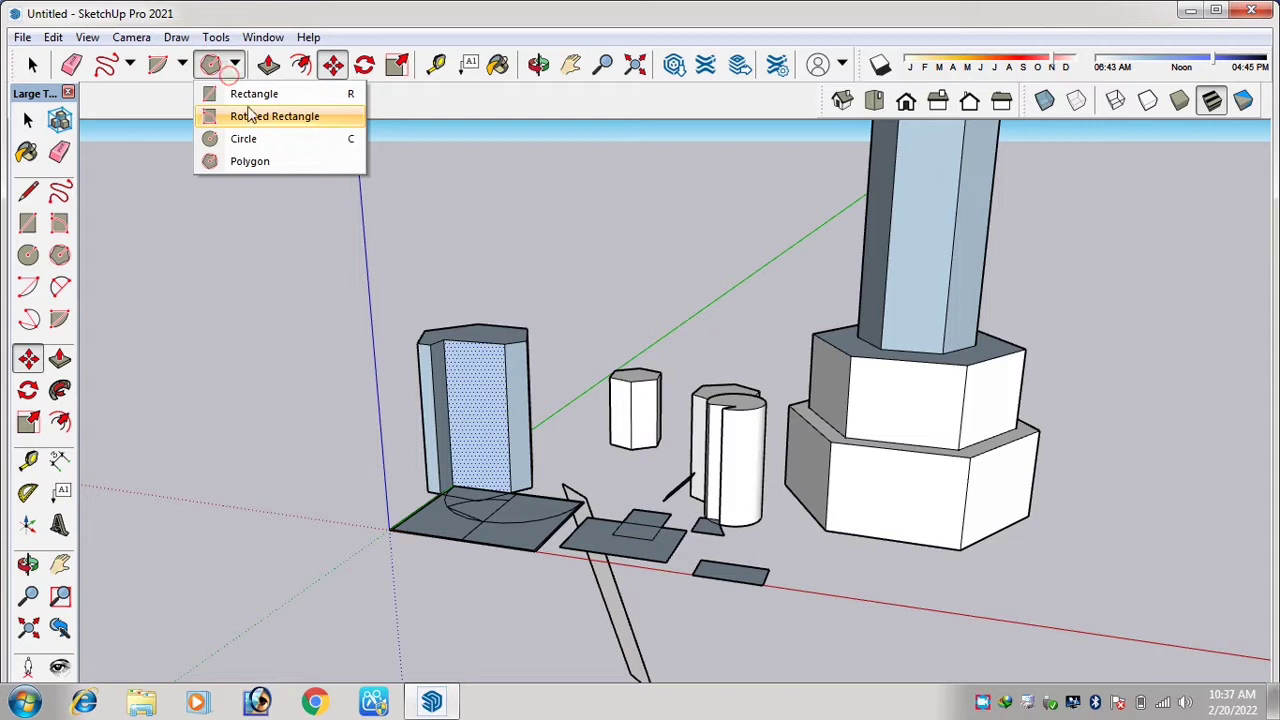
{"action": "left_click", "coordinate": [246, 95]}
{"action": "left_click", "coordinate": [508, 242]}
{"action": "left_click", "coordinate": [591, 191]}
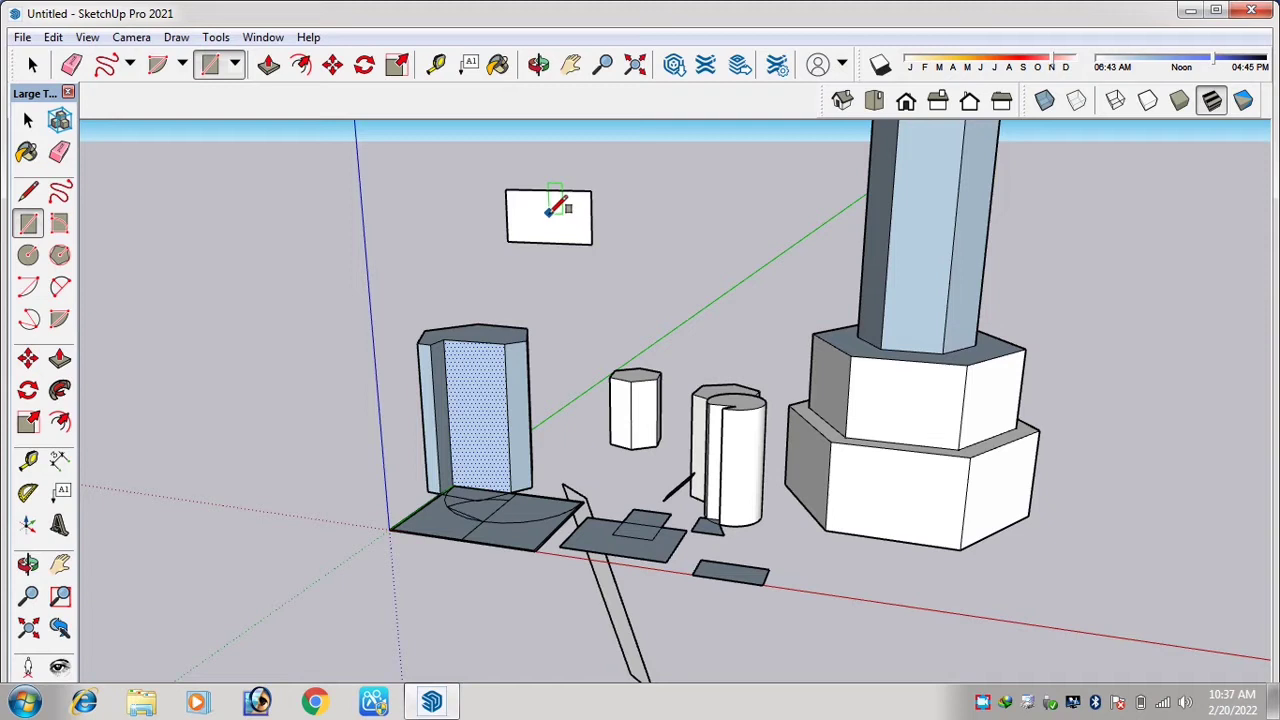
Select the new rectangle's face together with its edges and make them a group.
{"action": "left_click", "coordinate": [32, 65]}
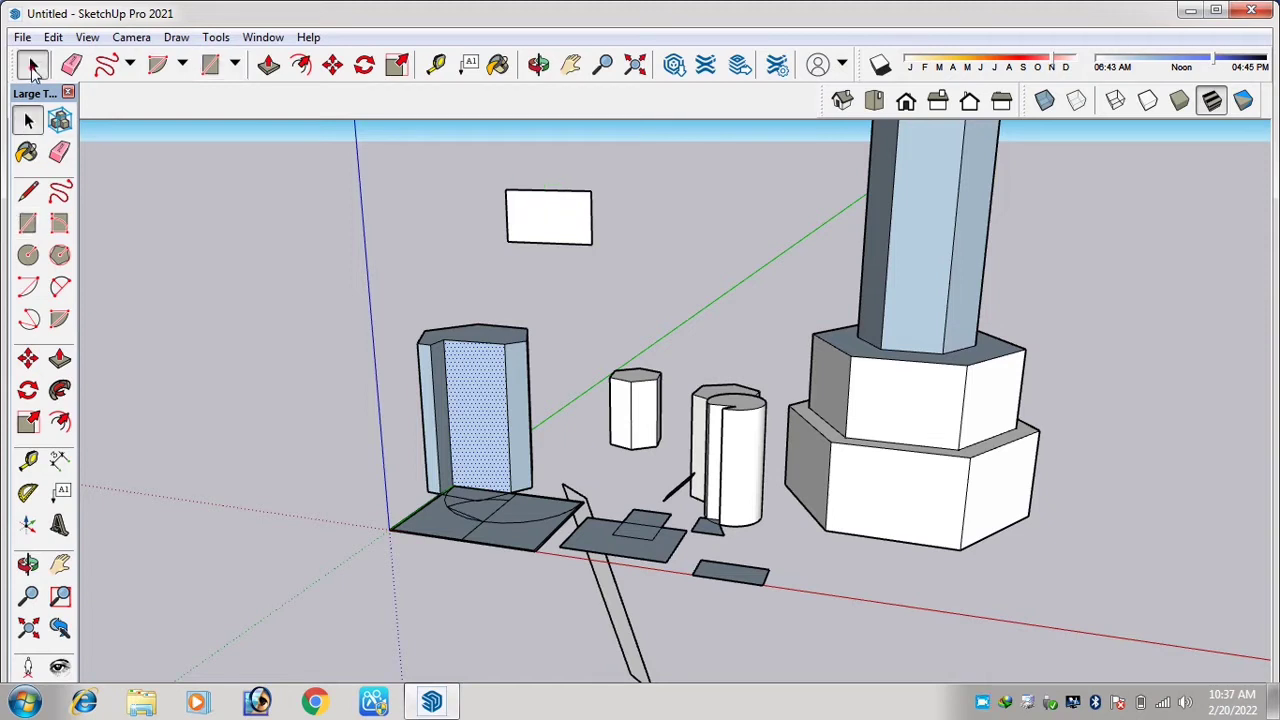
{"action": "left_click", "coordinate": [553, 212]}
{"action": "scroll", "coordinate": [550, 218], "scroll_direction": "up", "scroll_amount": 5}
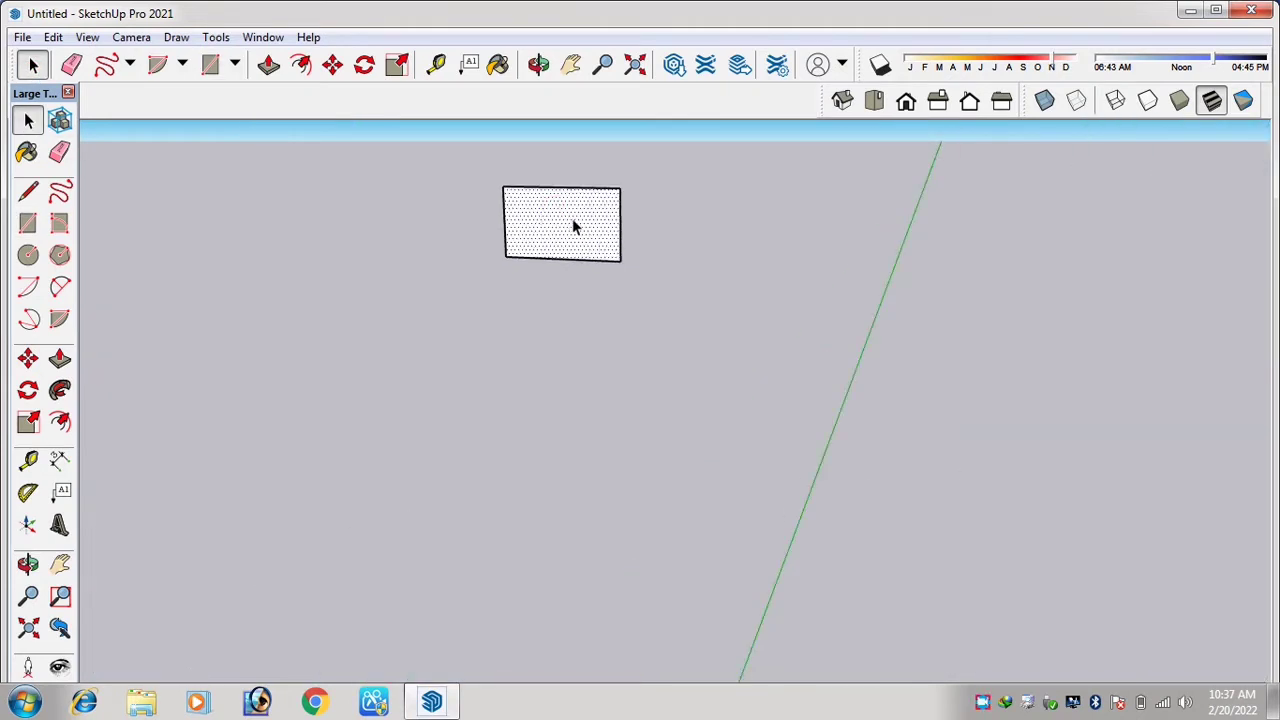
{"action": "double_click", "coordinate": [572, 220]}
{"action": "double_click", "coordinate": [571, 219]}
{"action": "right_click", "coordinate": [573, 218]}
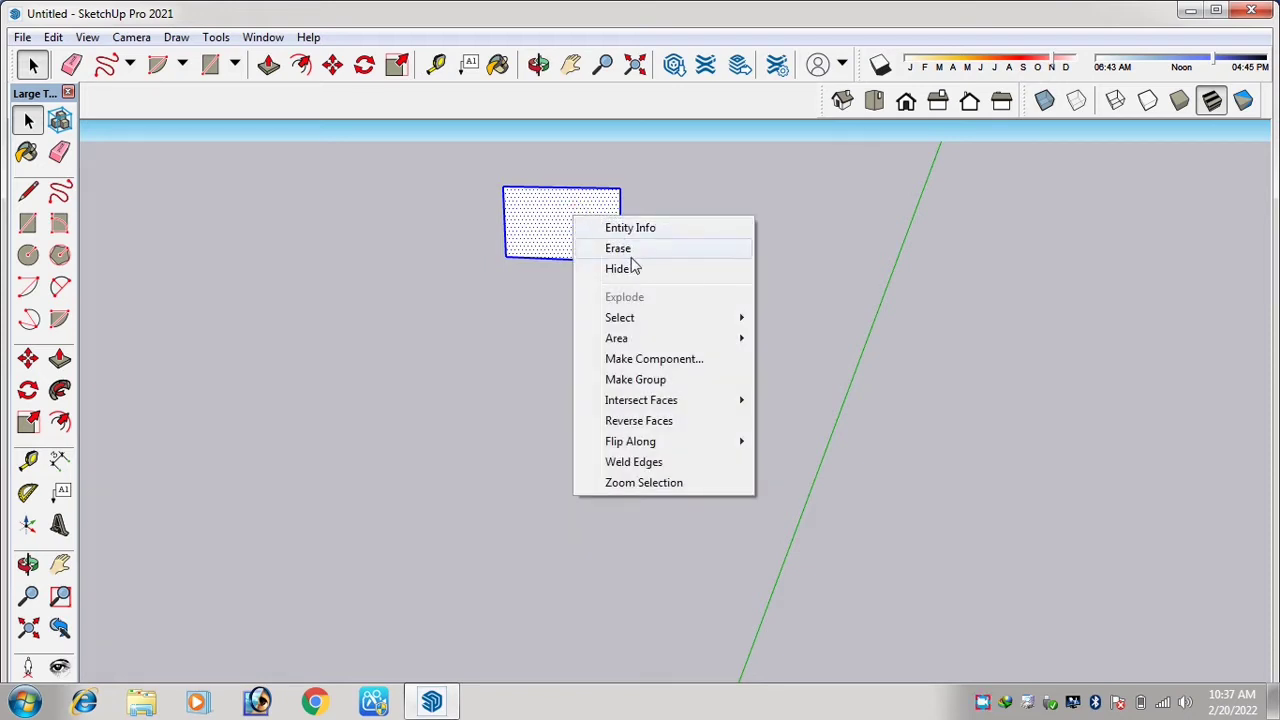
{"action": "left_click", "coordinate": [646, 379]}
Open the rectangle group for editing and Push/Pull its face forward into a long box.
{"action": "scroll", "coordinate": [562, 268], "scroll_direction": "down", "scroll_amount": 3}
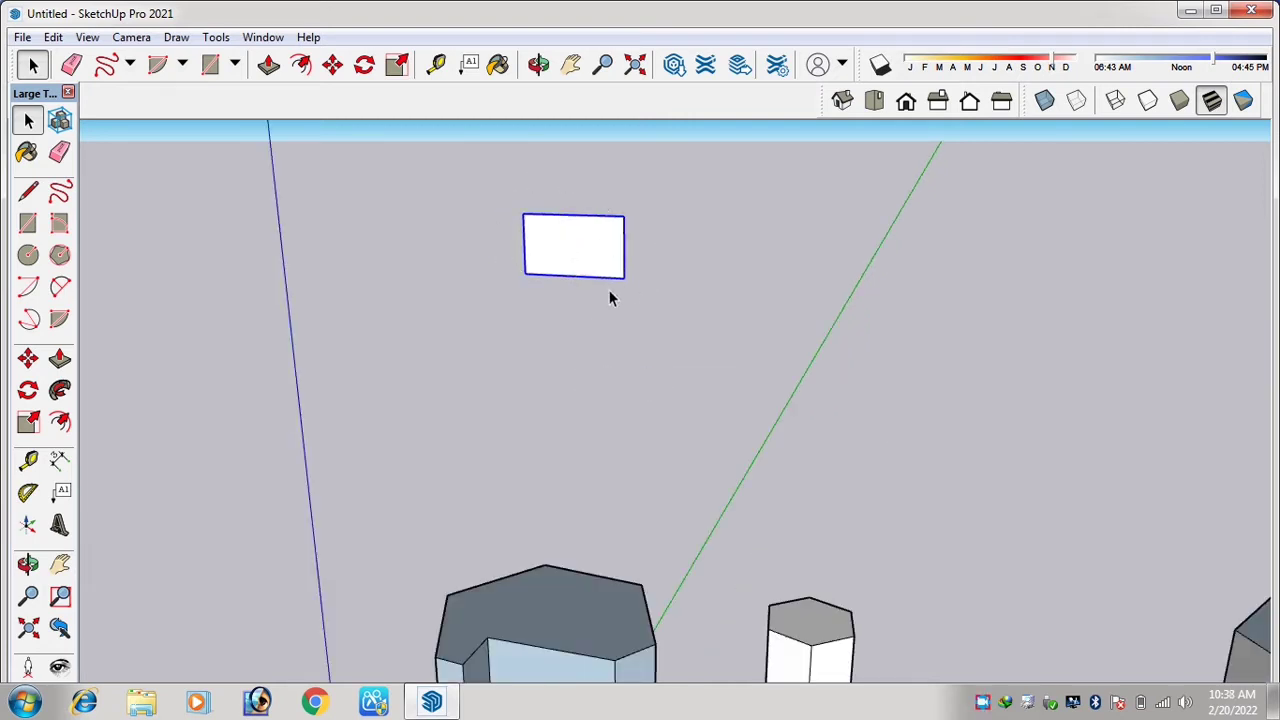
{"action": "scroll", "coordinate": [569, 203], "scroll_direction": "up", "scroll_amount": 3}
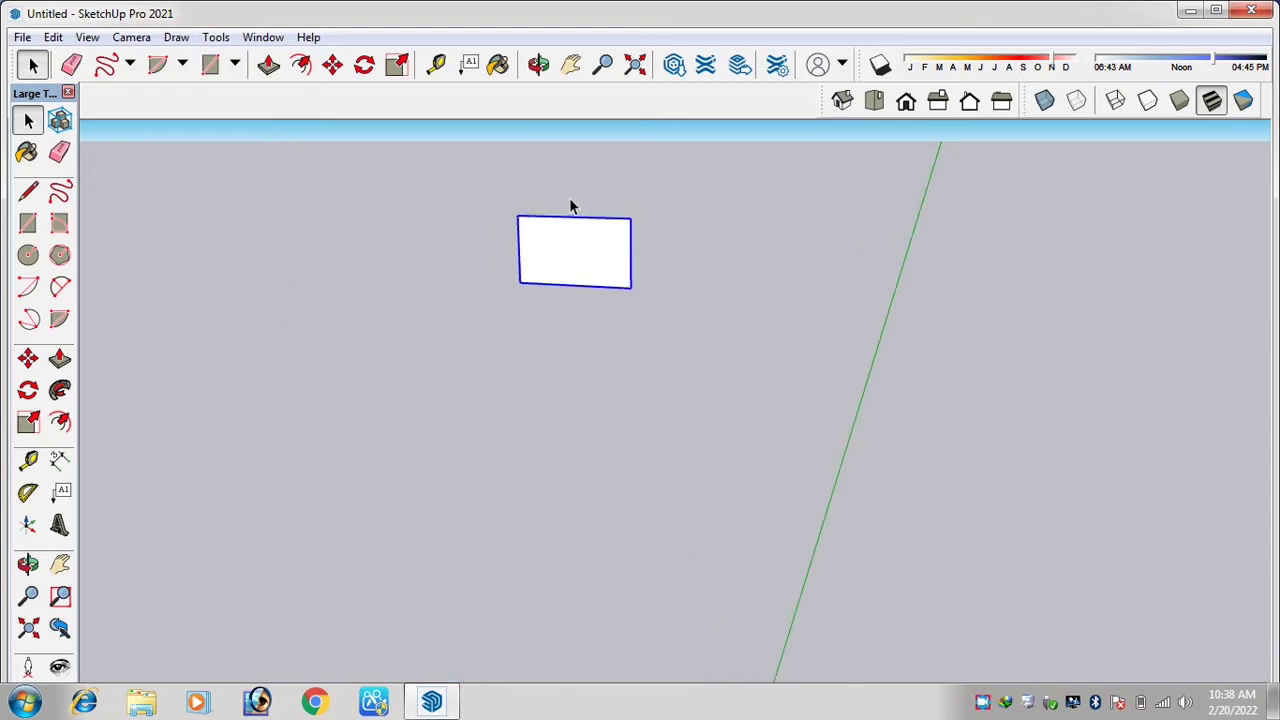
{"action": "scroll", "coordinate": [560, 230], "scroll_direction": "down", "scroll_amount": 5}
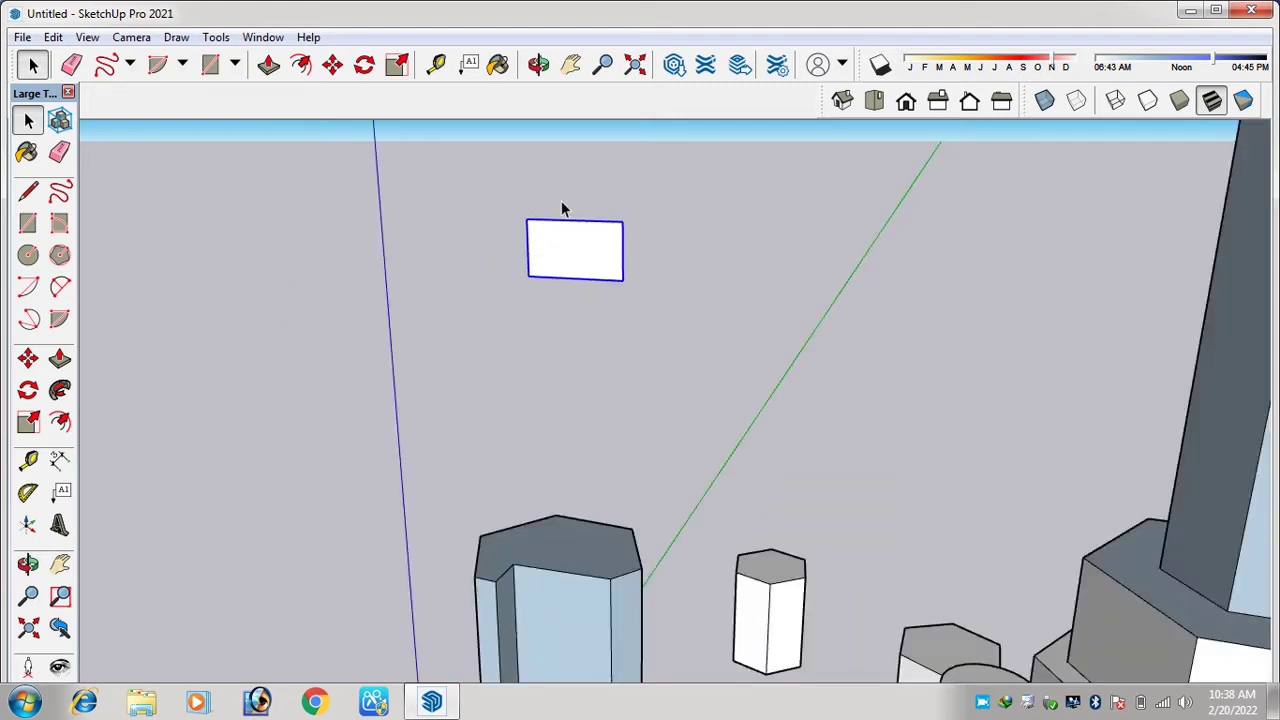
{"action": "scroll", "coordinate": [585, 250], "scroll_direction": "up", "scroll_amount": 2}
{"action": "scroll", "coordinate": [603, 288], "scroll_direction": "down", "scroll_amount": 3}
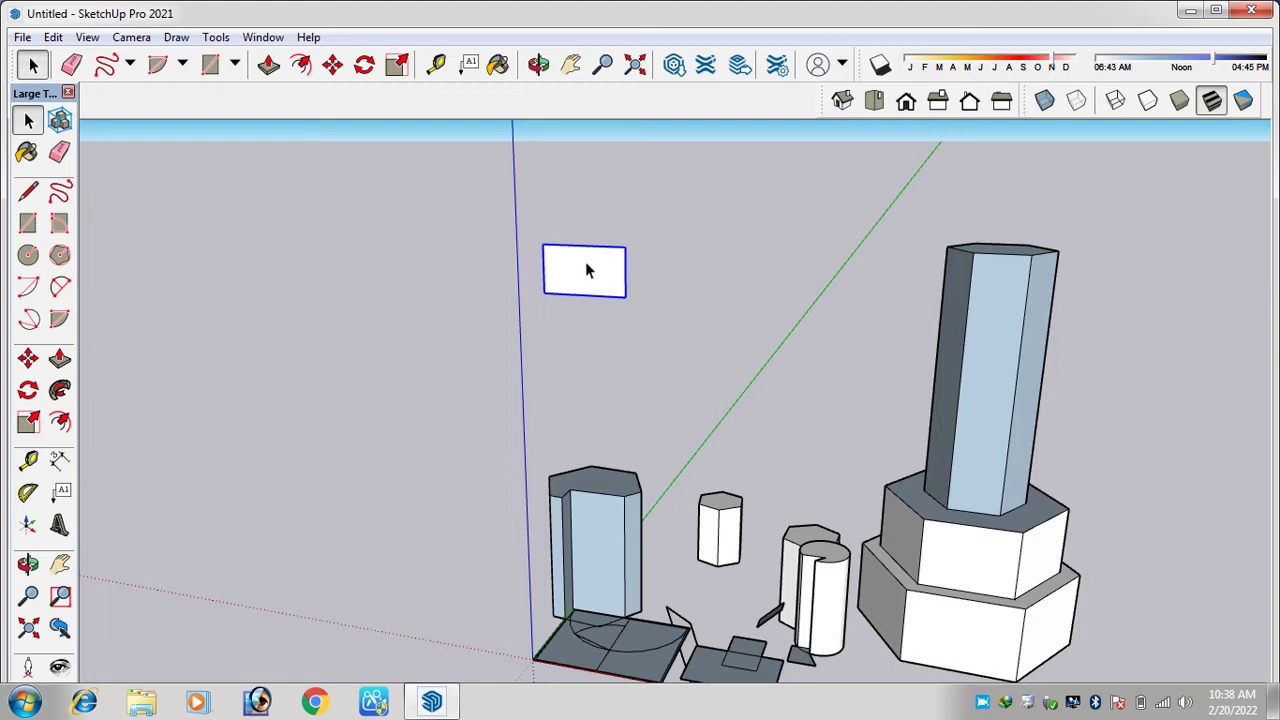
{"action": "double_click", "coordinate": [586, 264]}
{"action": "scroll", "coordinate": [586, 266], "scroll_direction": "up", "scroll_amount": 3}
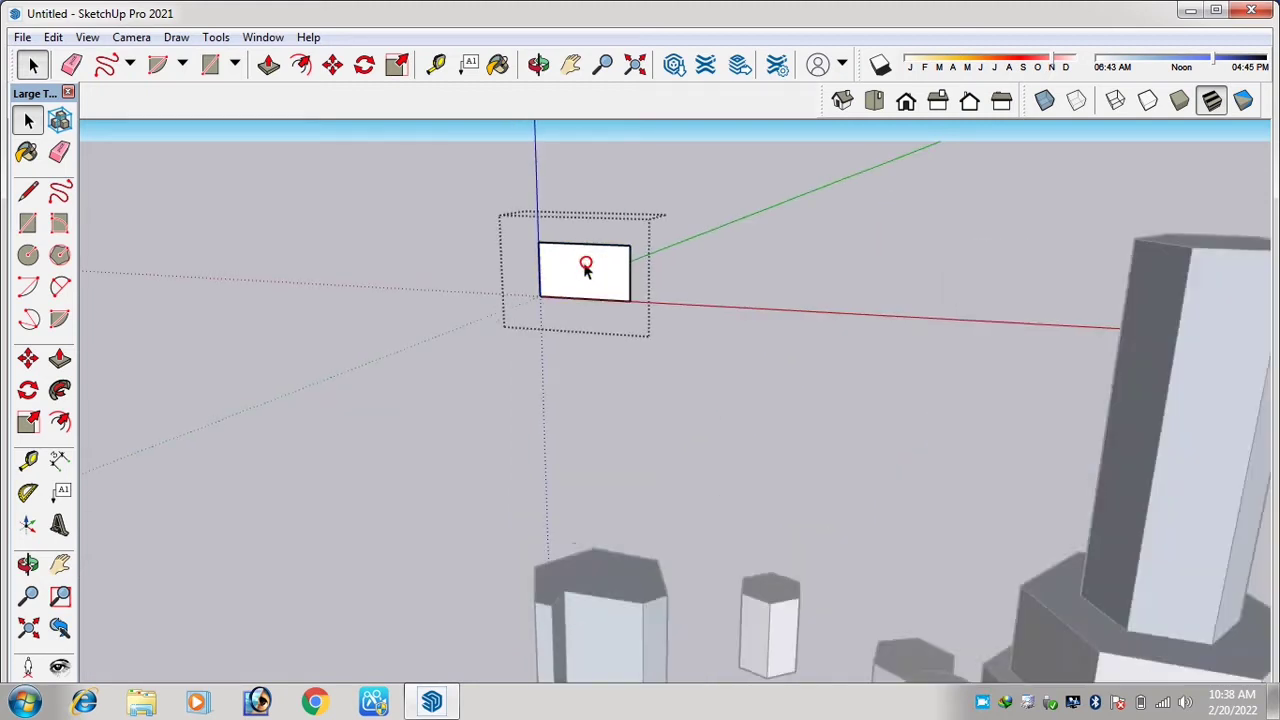
{"action": "scroll", "coordinate": [583, 275], "scroll_direction": "down", "scroll_amount": 2}
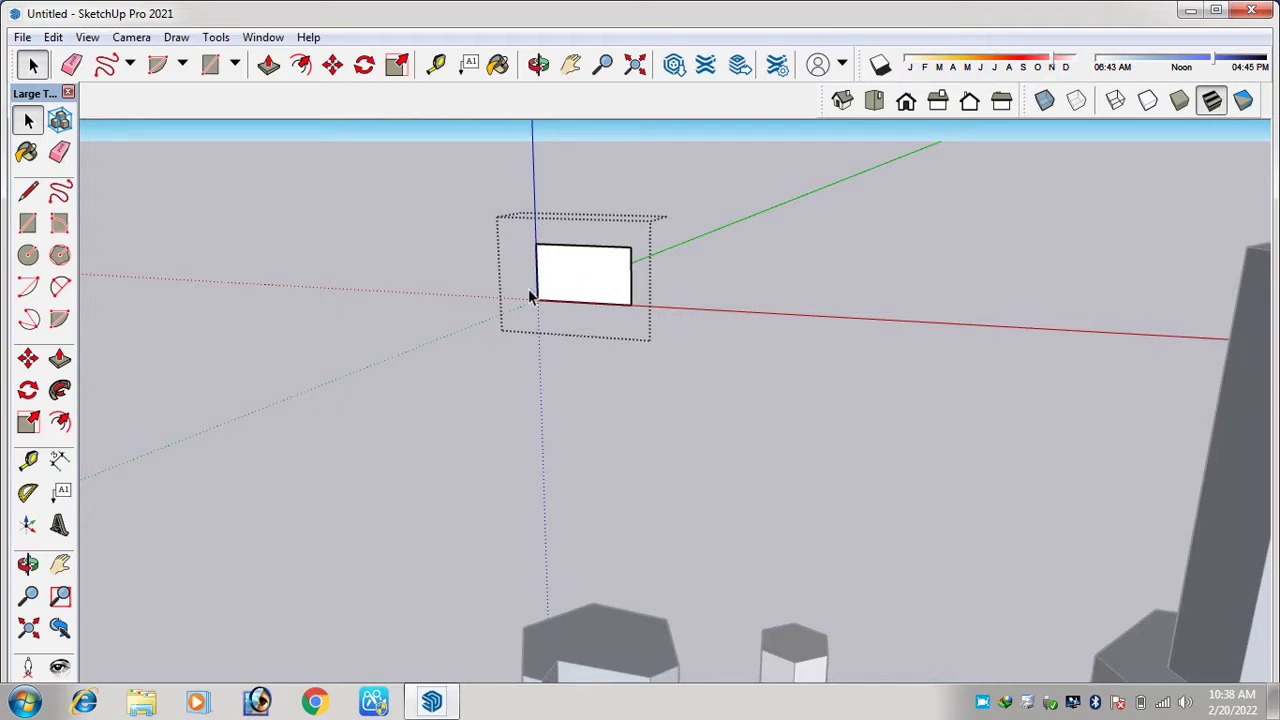
{"action": "key", "text": "p"}
{"action": "left_click", "coordinate": [549, 277]}
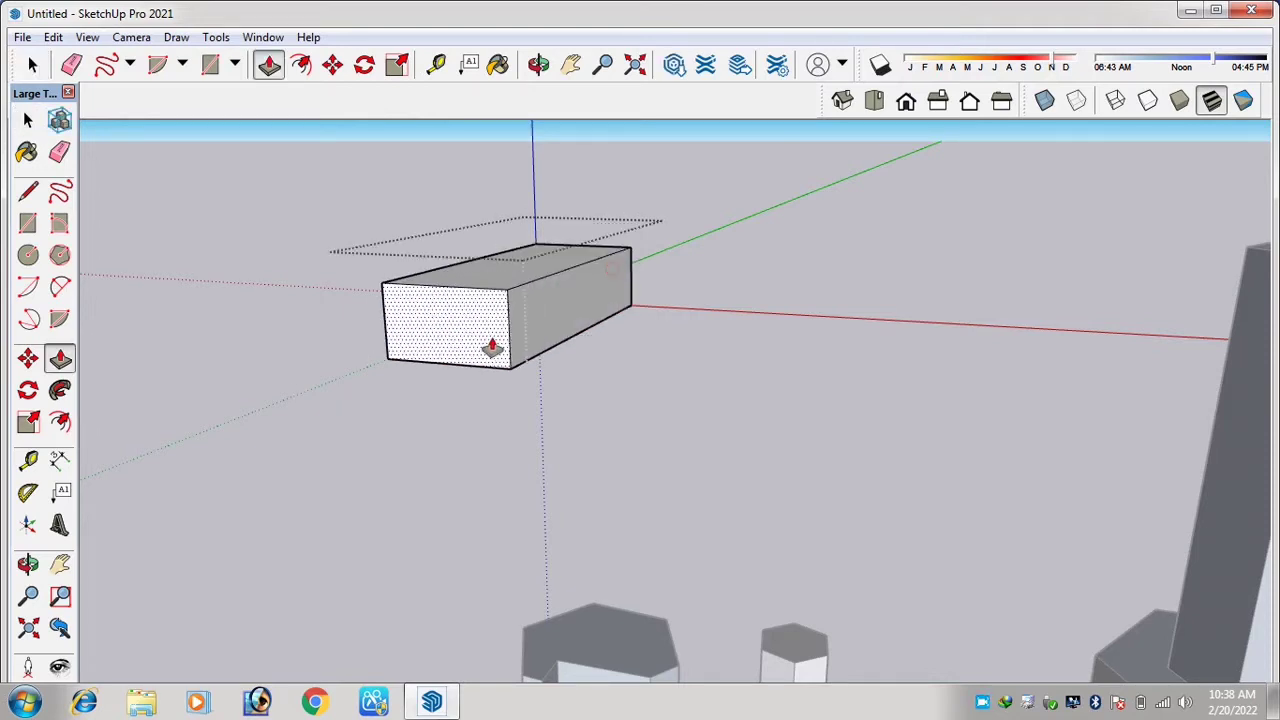
{"action": "scroll", "coordinate": [497, 356], "scroll_direction": "down", "scroll_amount": 2}
{"action": "scroll", "coordinate": [497, 356], "scroll_direction": "down", "scroll_amount": 1}
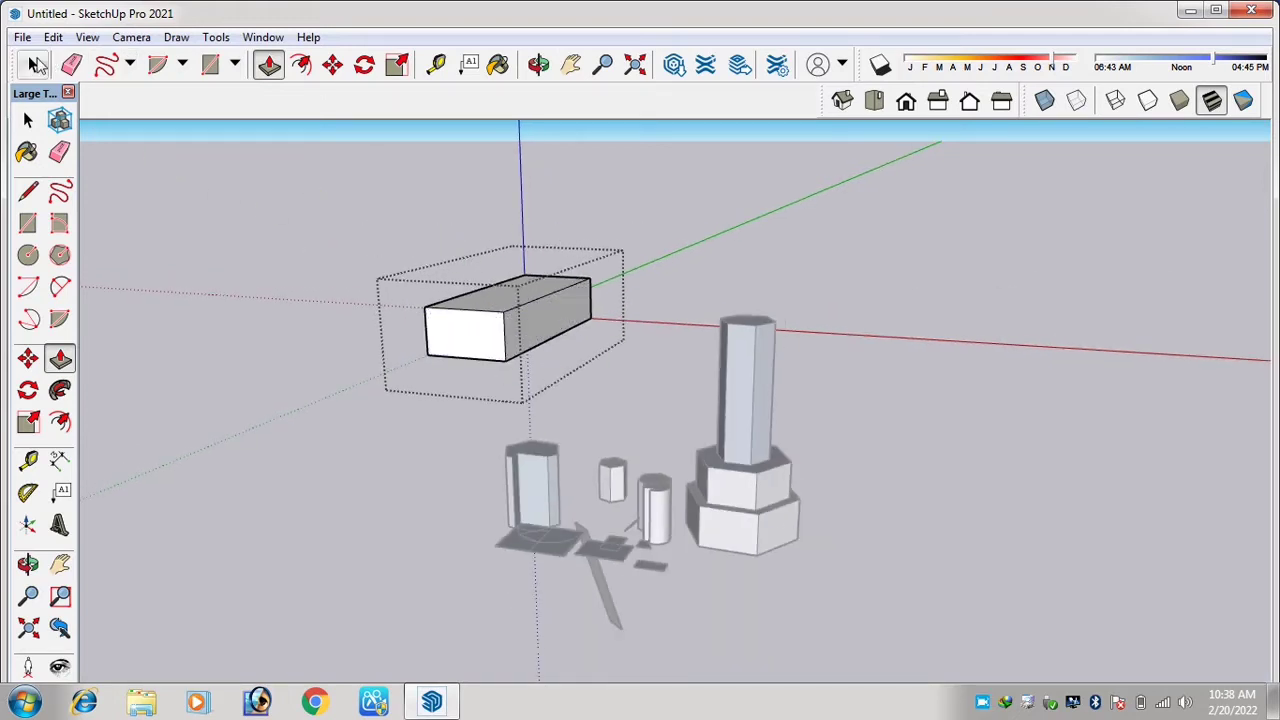
{"action": "left_click", "coordinate": [34, 64]}
{"action": "left_click", "coordinate": [416, 206]}
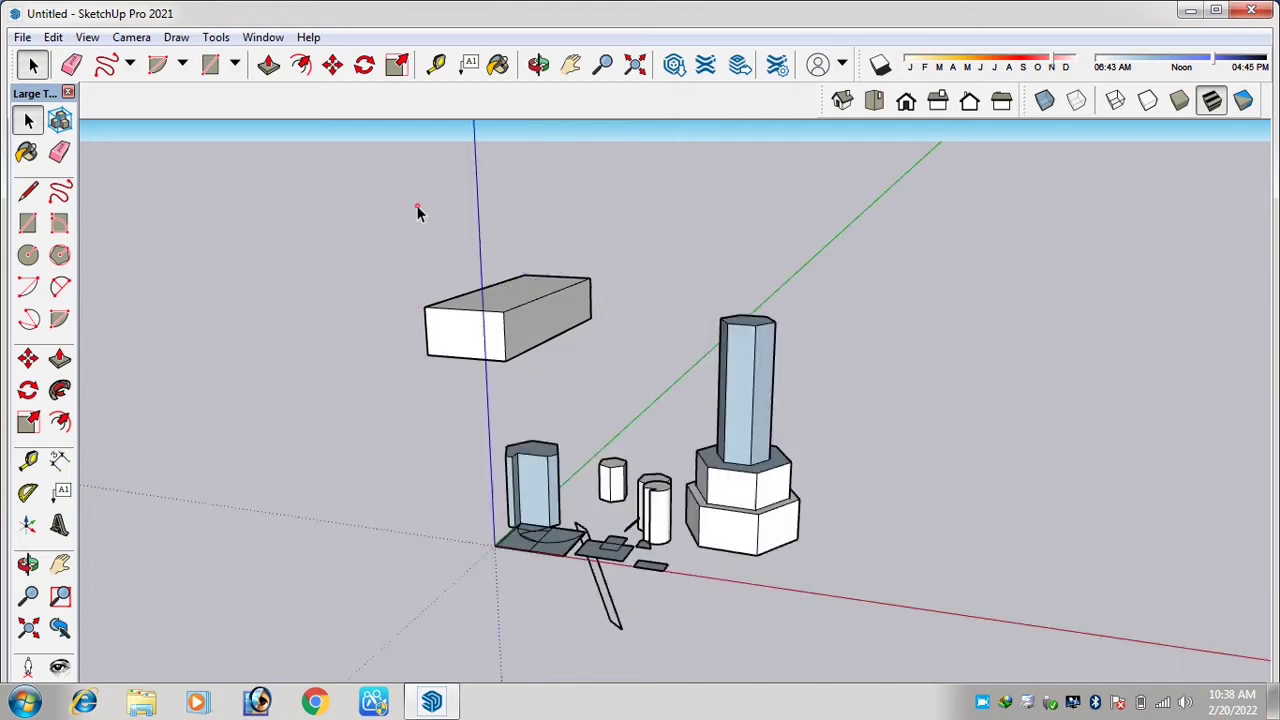
Move the grouped box past the stepped hexagonal tower, and back to a spot above the notched prism.
{"action": "scroll", "coordinate": [454, 240], "scroll_direction": "up", "scroll_amount": 1}
{"action": "scroll", "coordinate": [425, 228], "scroll_direction": "down", "scroll_amount": 2}
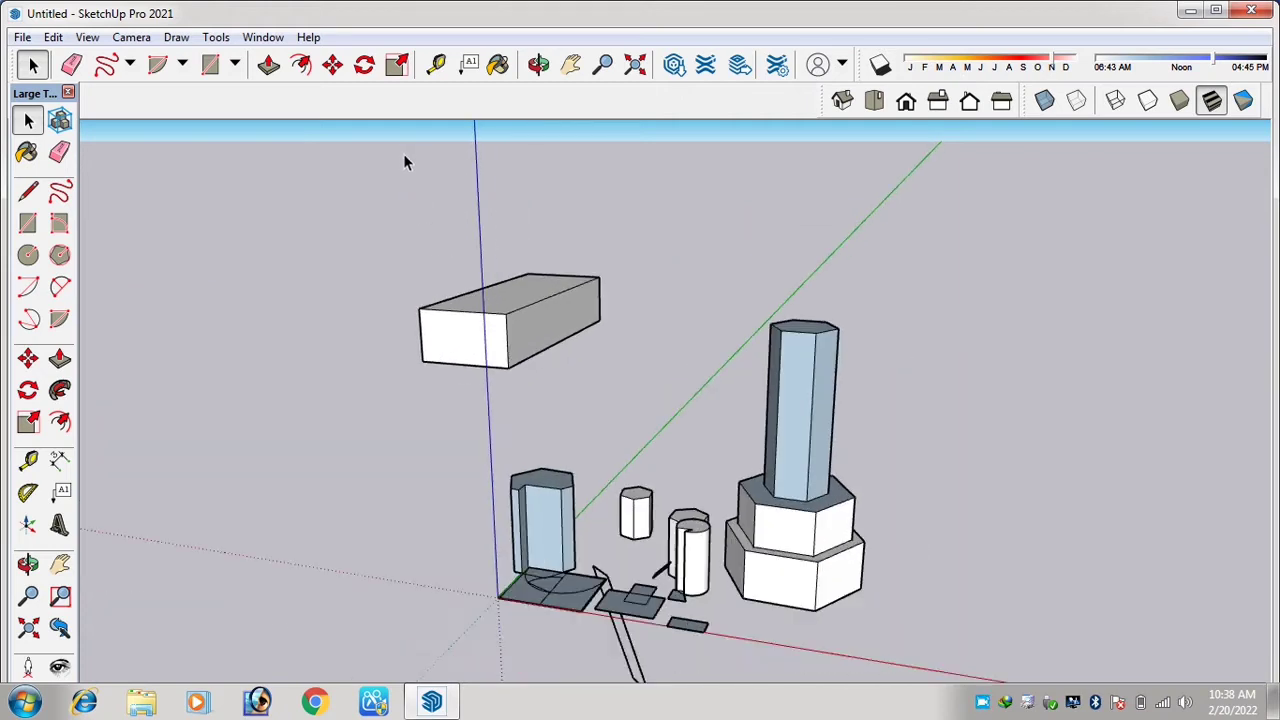
{"action": "left_click", "coordinate": [332, 64]}
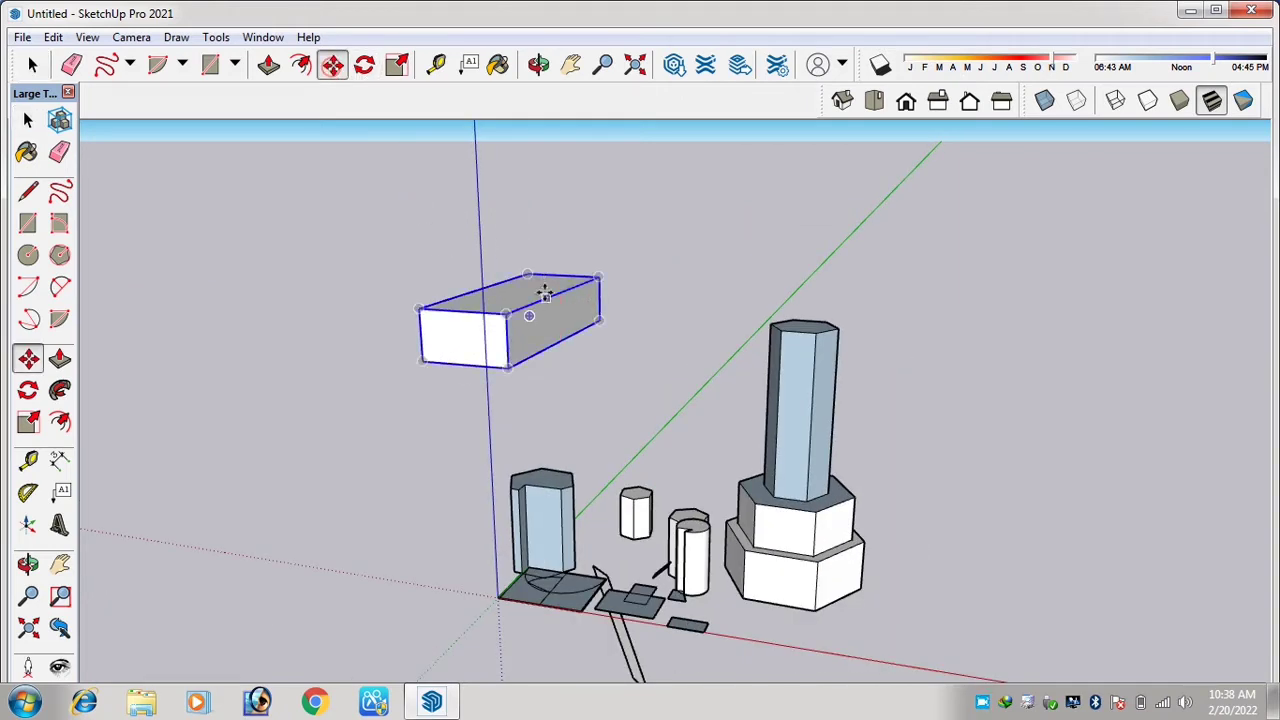
{"action": "left_click", "coordinate": [545, 293]}
{"action": "scroll", "coordinate": [623, 251], "scroll_direction": "down", "scroll_amount": 5}
{"action": "scroll", "coordinate": [917, 333], "scroll_direction": "up", "scroll_amount": 4}
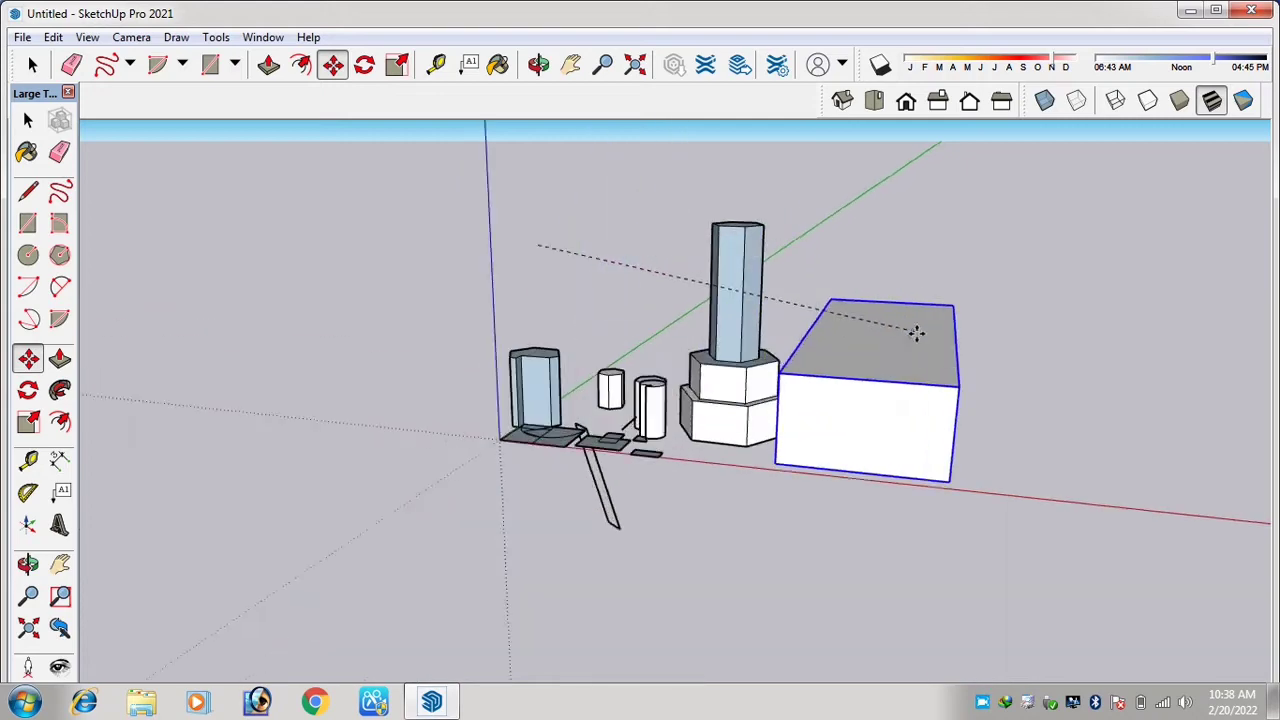
{"action": "scroll", "coordinate": [930, 320], "scroll_direction": "up", "scroll_amount": 3}
{"action": "scroll", "coordinate": [1014, 286], "scroll_direction": "down", "scroll_amount": 2}
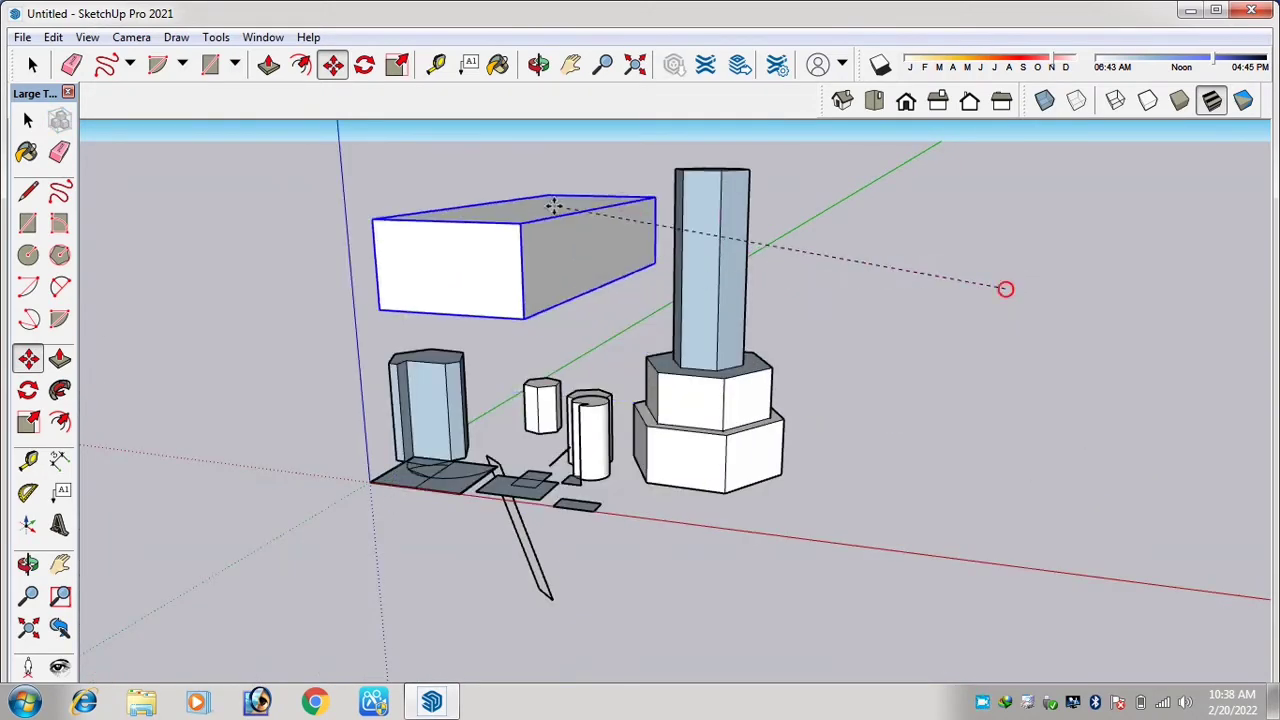
{"action": "left_click", "coordinate": [507, 203]}
{"action": "scroll", "coordinate": [509, 200], "scroll_direction": "down", "scroll_amount": 2}
{"action": "scroll", "coordinate": [495, 212], "scroll_direction": "up", "scroll_amount": 2}
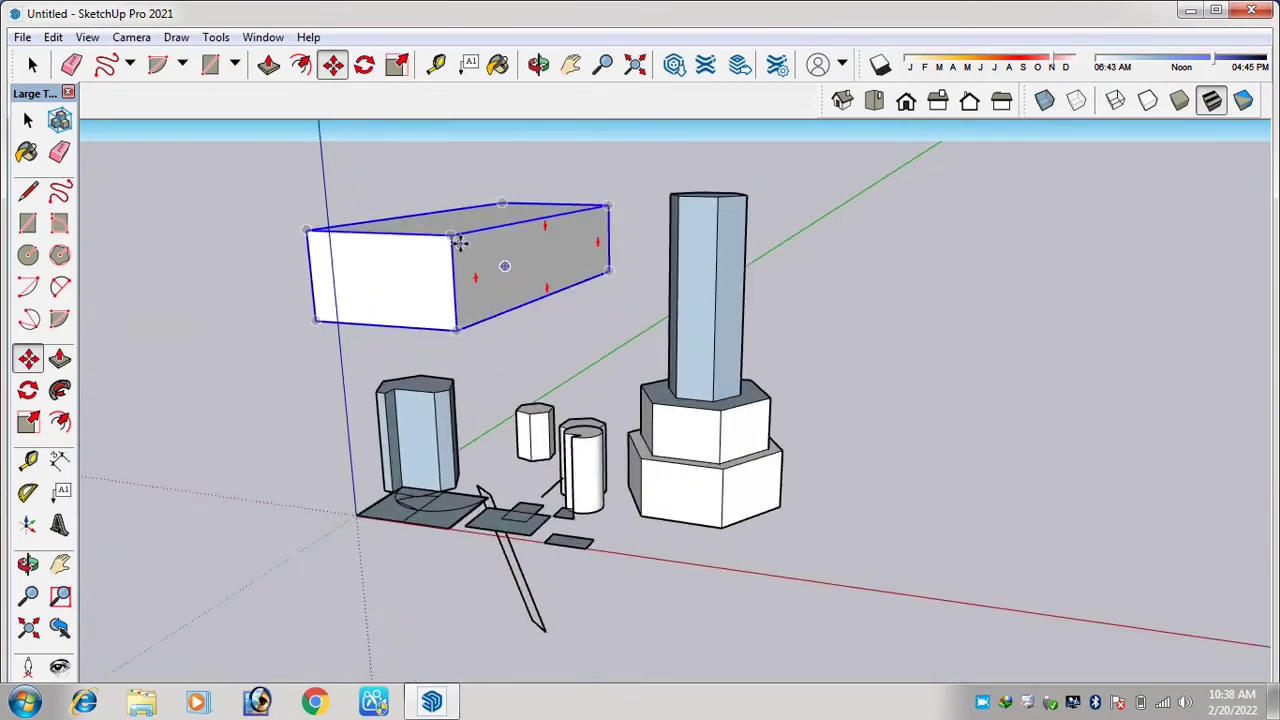
{"action": "scroll", "coordinate": [490, 280], "scroll_direction": "down", "scroll_amount": 2}
{"action": "scroll", "coordinate": [470, 215], "scroll_direction": "up", "scroll_amount": 3}
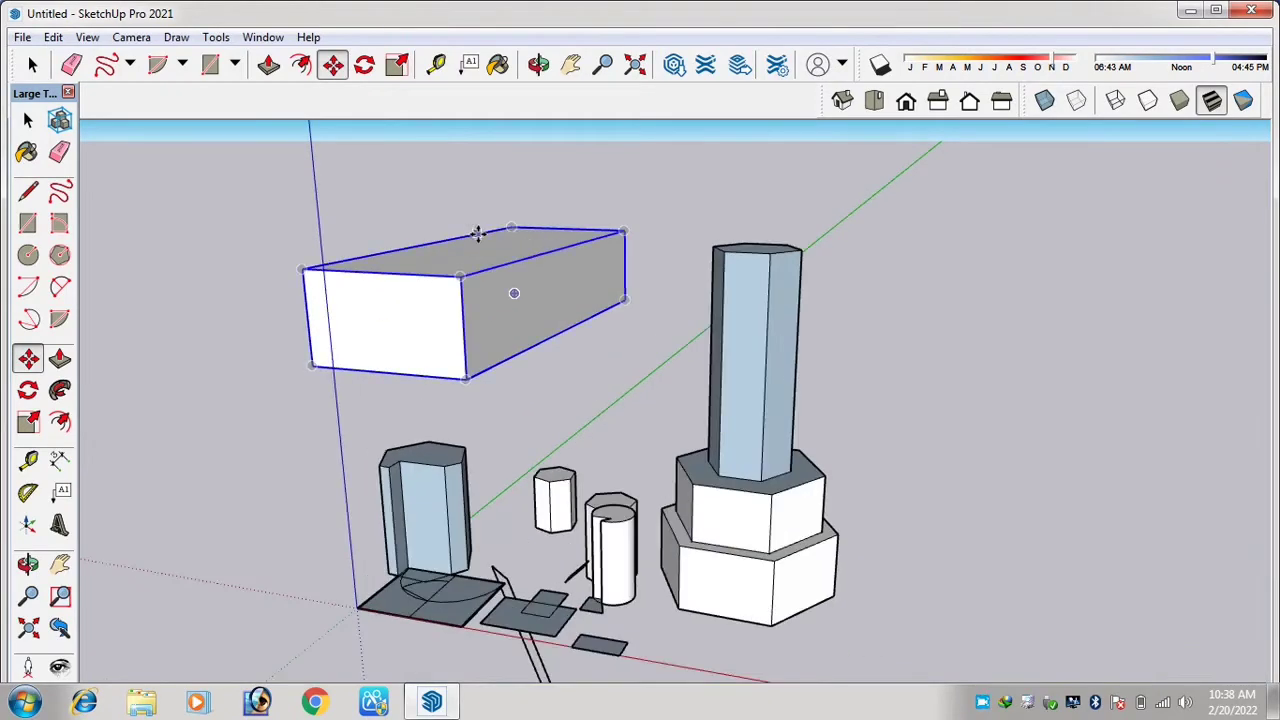
{"action": "scroll", "coordinate": [450, 210], "scroll_direction": "down", "scroll_amount": 2}
{"action": "scroll", "coordinate": [440, 205], "scroll_direction": "up", "scroll_amount": 2}
{"action": "scroll", "coordinate": [437, 220], "scroll_direction": "down", "scroll_amount": 1}
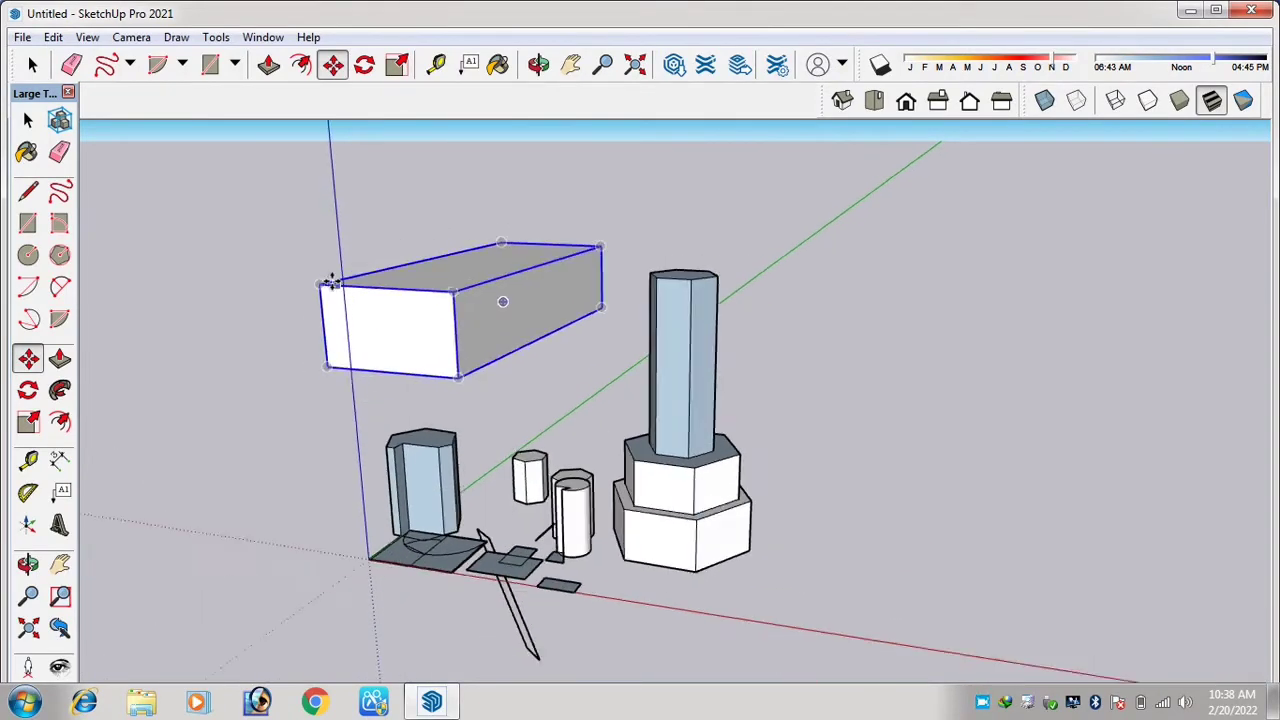
{"action": "scroll", "coordinate": [330, 280], "scroll_direction": "down", "scroll_amount": 1}
{"action": "scroll", "coordinate": [470, 285], "scroll_direction": "down", "scroll_amount": 1}
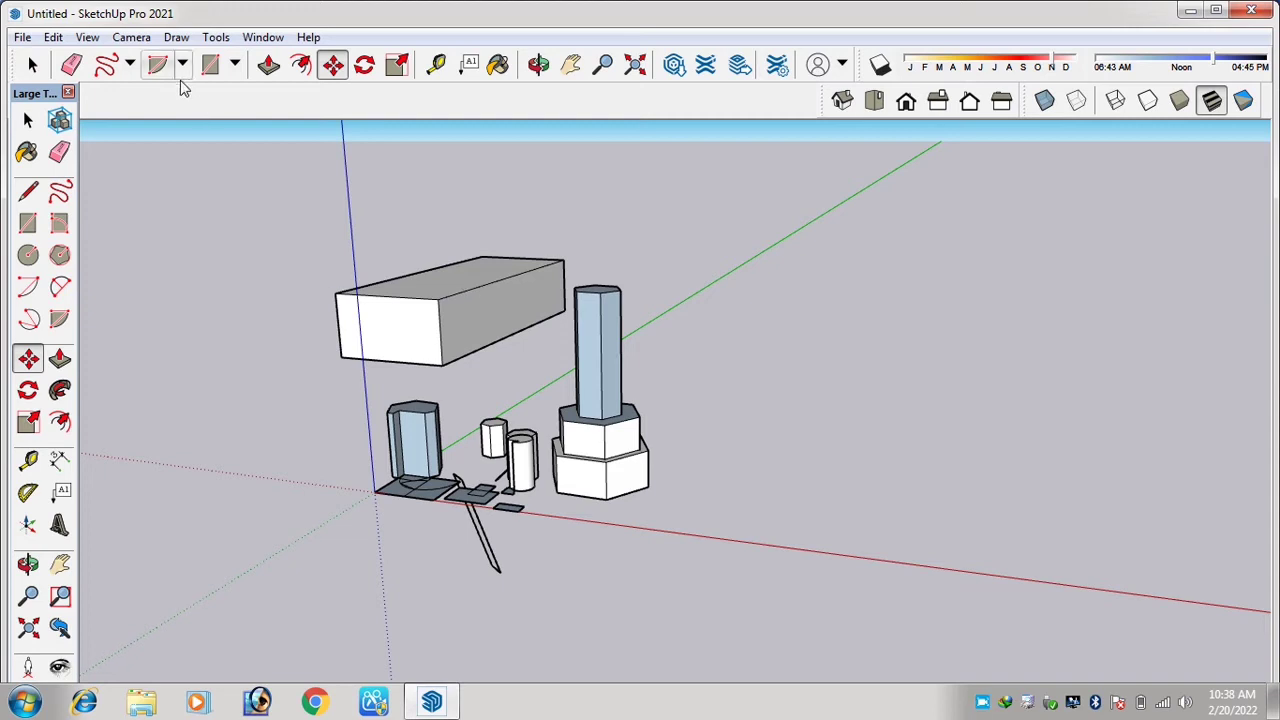
Draw a large rectangle on the ground along the red axis, beyond the stepped hexagonal tower.
{"action": "left_click", "coordinate": [235, 64]}
{"action": "left_click", "coordinate": [250, 96]}
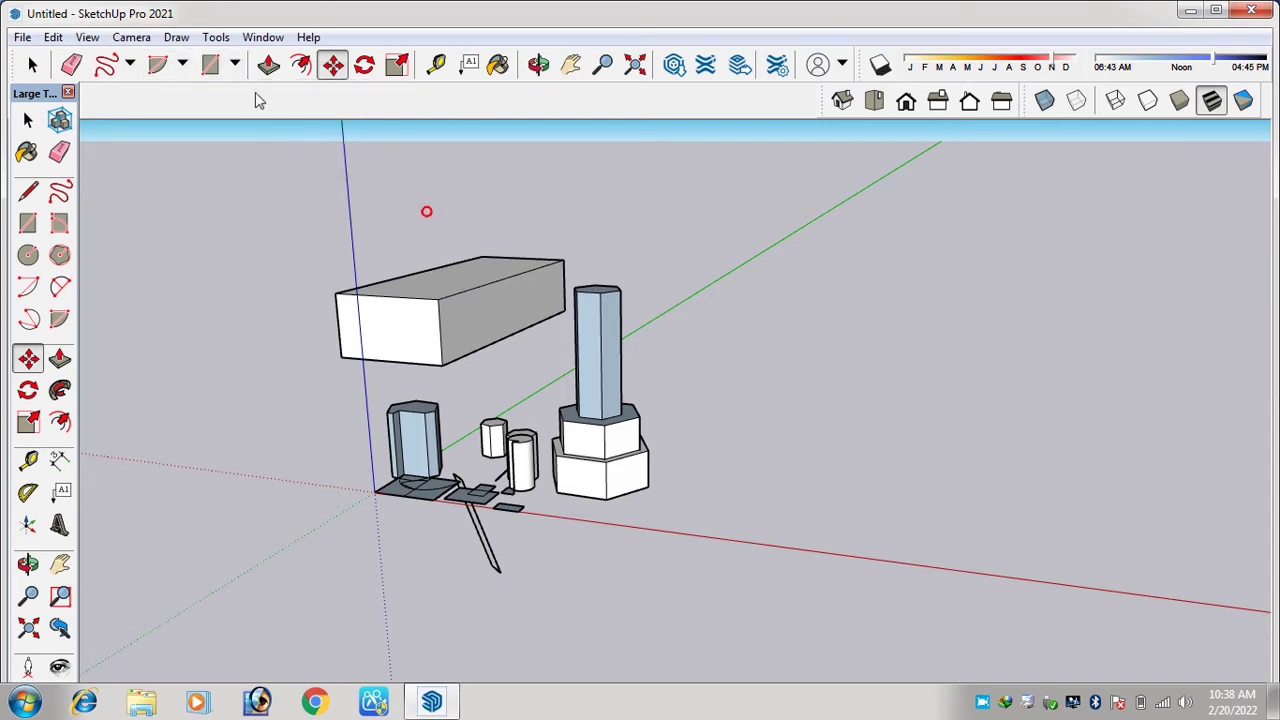
{"action": "left_click", "coordinate": [755, 543]}
{"action": "left_click", "coordinate": [1003, 455]}
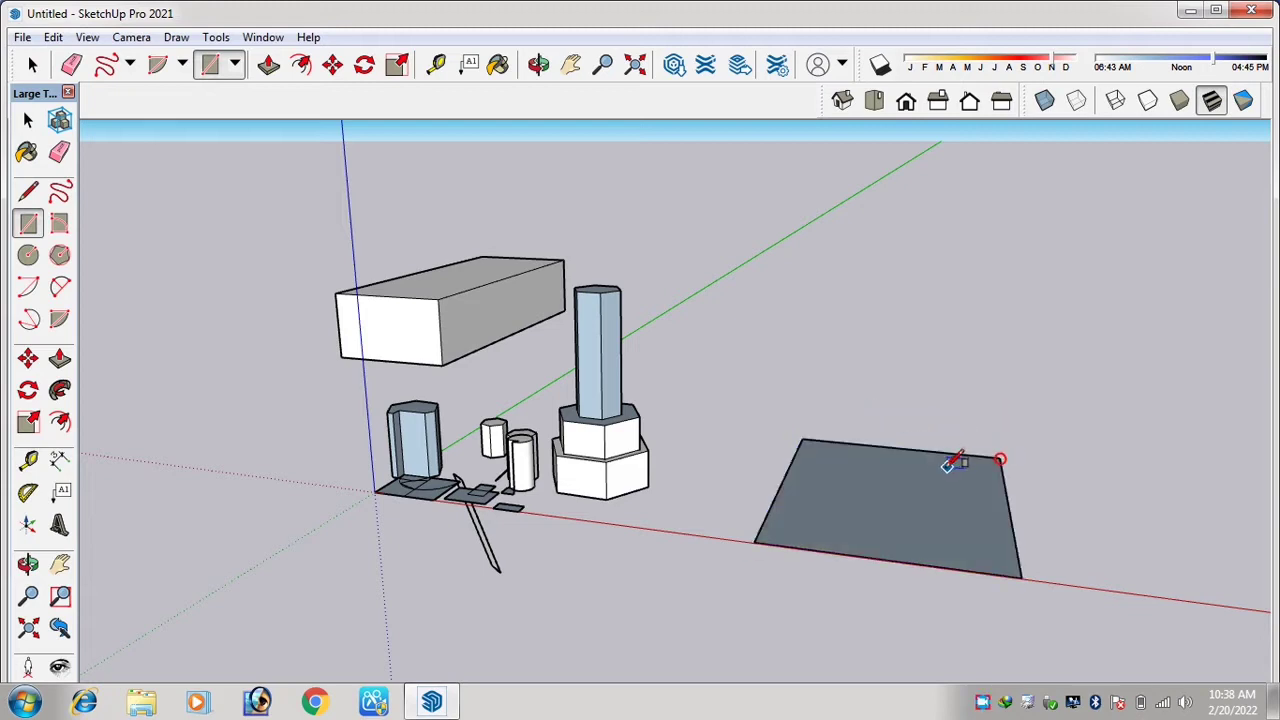
{"action": "scroll", "coordinate": [780, 370], "scroll_direction": "up", "scroll_amount": 1}
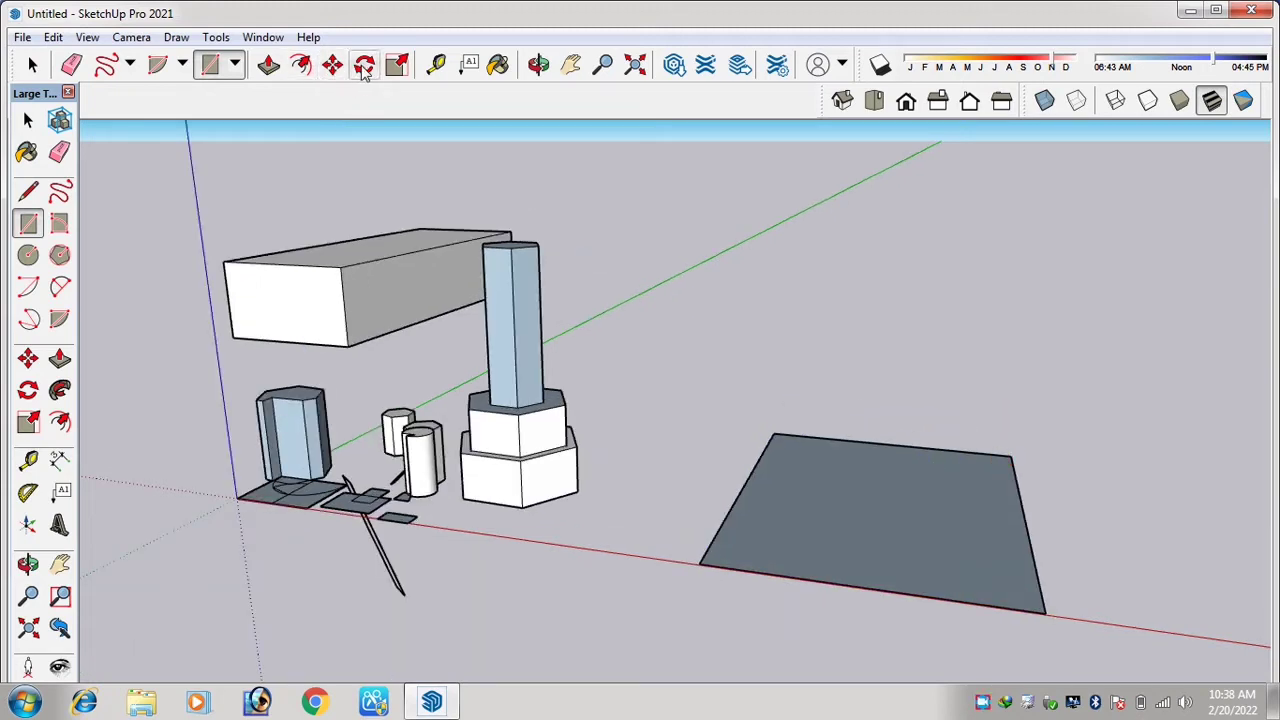
Try to offset the outline of the large ground rectangle.
{"action": "left_click", "coordinate": [300, 64]}
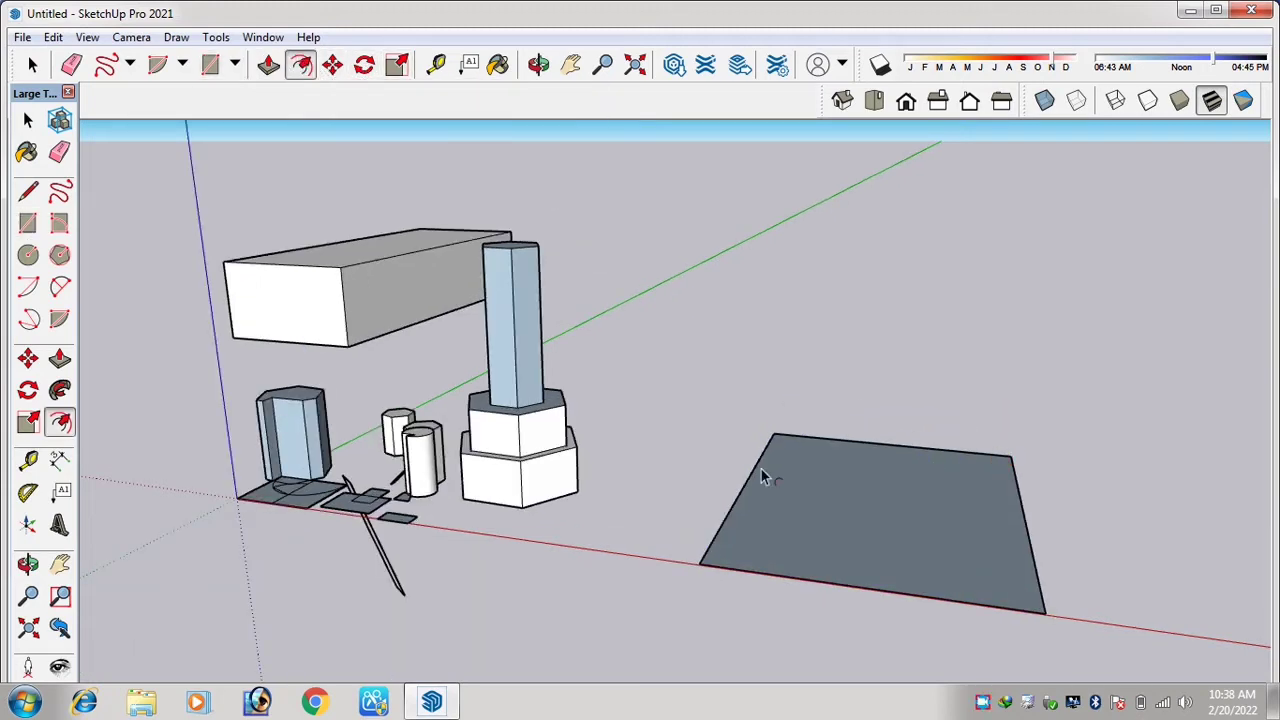
{"action": "left_click", "coordinate": [846, 446]}
{"action": "scroll", "coordinate": [723, 497], "scroll_direction": "up", "scroll_amount": 7}
{"action": "scroll", "coordinate": [646, 473], "scroll_direction": "down", "scroll_amount": 5}
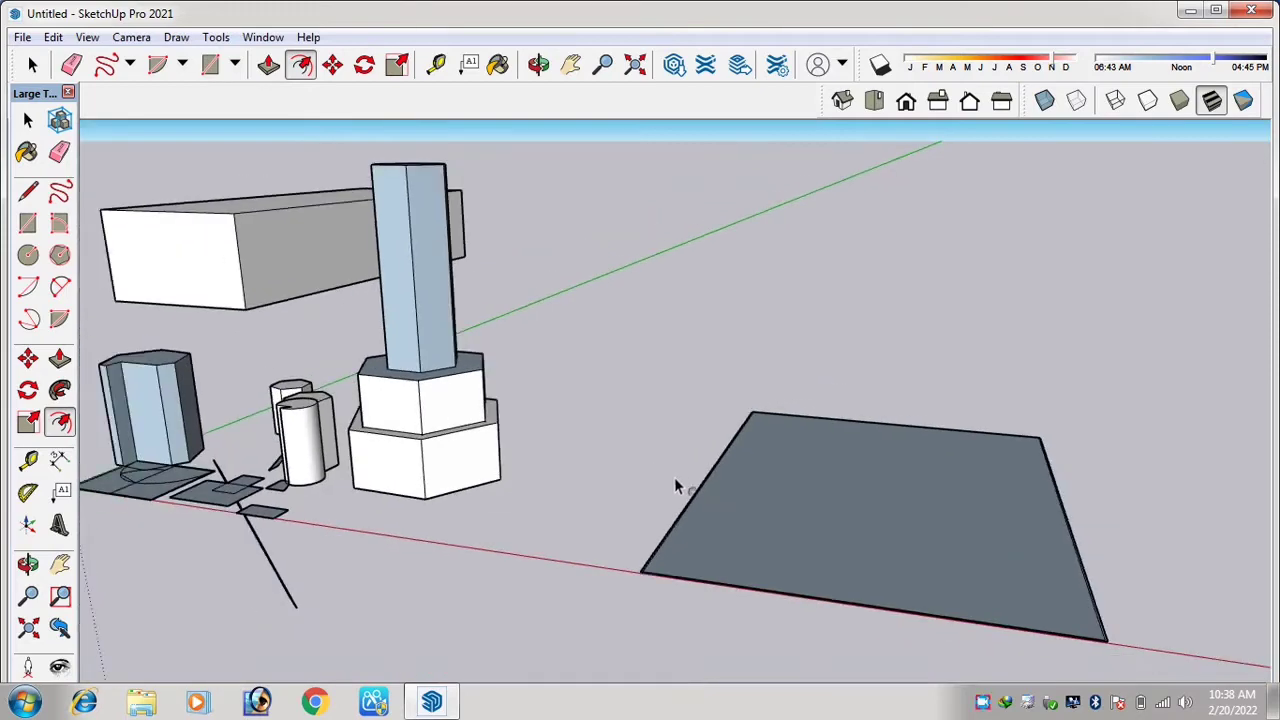
{"action": "scroll", "coordinate": [715, 488], "scroll_direction": "down", "scroll_amount": 6}
{"action": "middle_click_drag", "start_coordinate": [754, 500], "coordinate": [853, 658]}
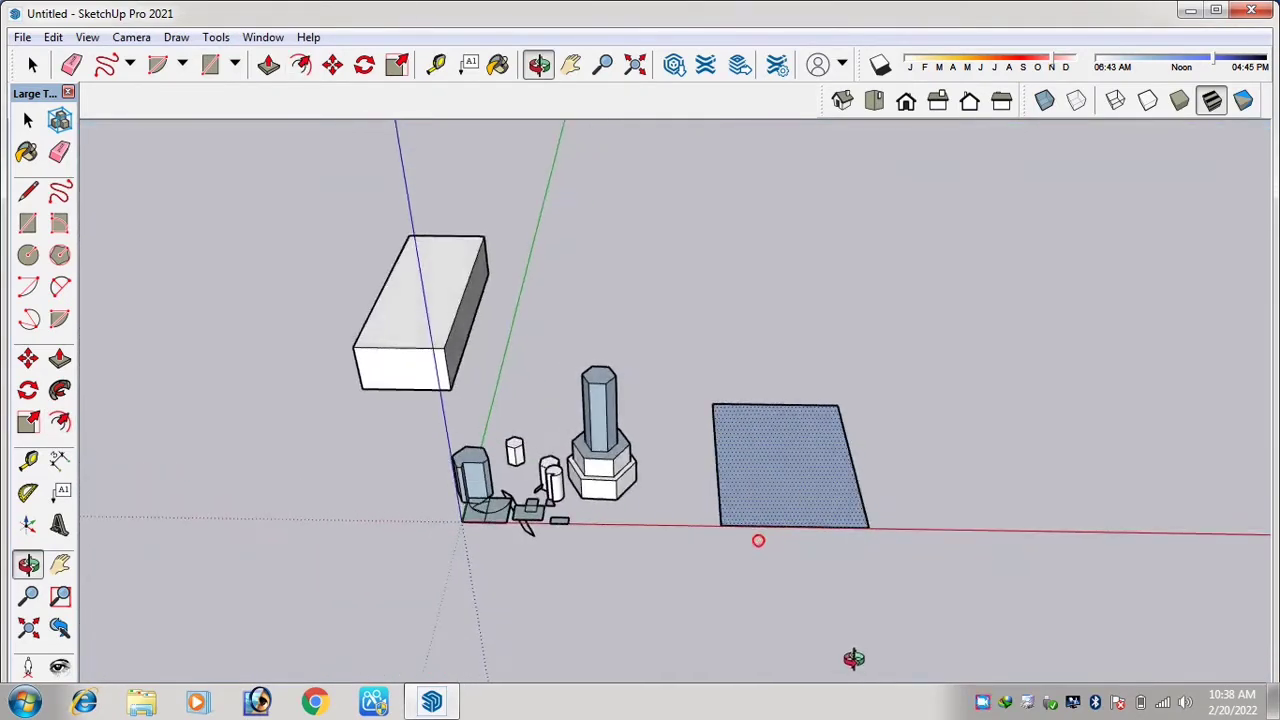
{"action": "scroll", "coordinate": [800, 480], "scroll_direction": "up", "scroll_amount": 4}
{"action": "middle_click_drag", "start_coordinate": [800, 480], "coordinate": [703, 463]}
Undo the large ground rectangle and the last move of the grouped box.
{"action": "key", "text": "ctrl+z"}
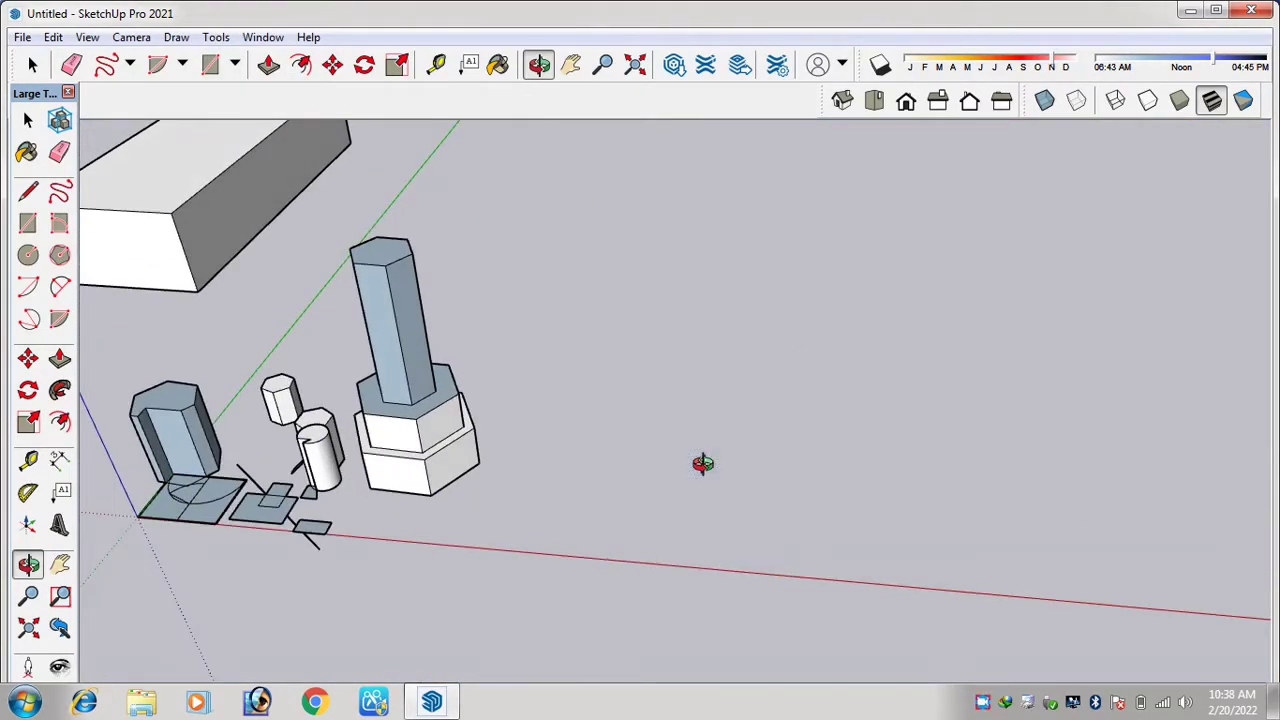
{"action": "key", "text": "ctrl+z"}
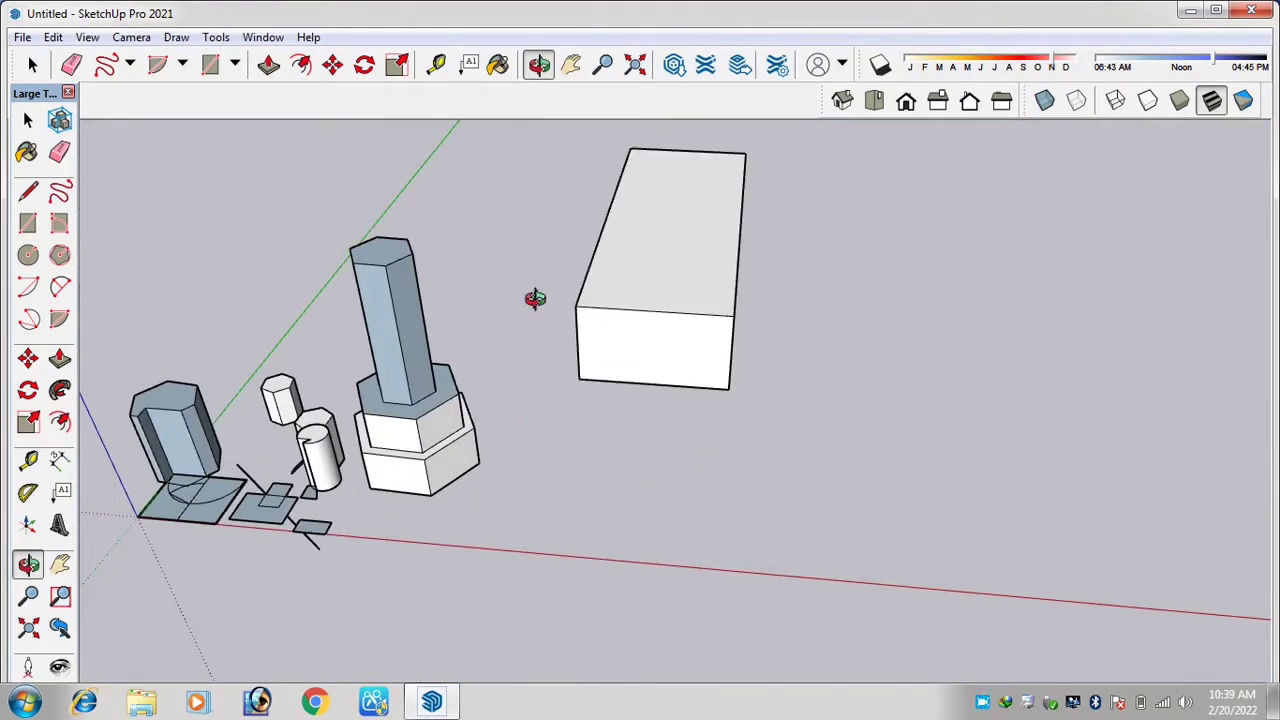
Draw a small rectangle on the ground beside the red axis, beyond the tower and the grouped box.
{"action": "left_click", "coordinate": [211, 63]}
{"action": "left_click", "coordinate": [762, 571]}
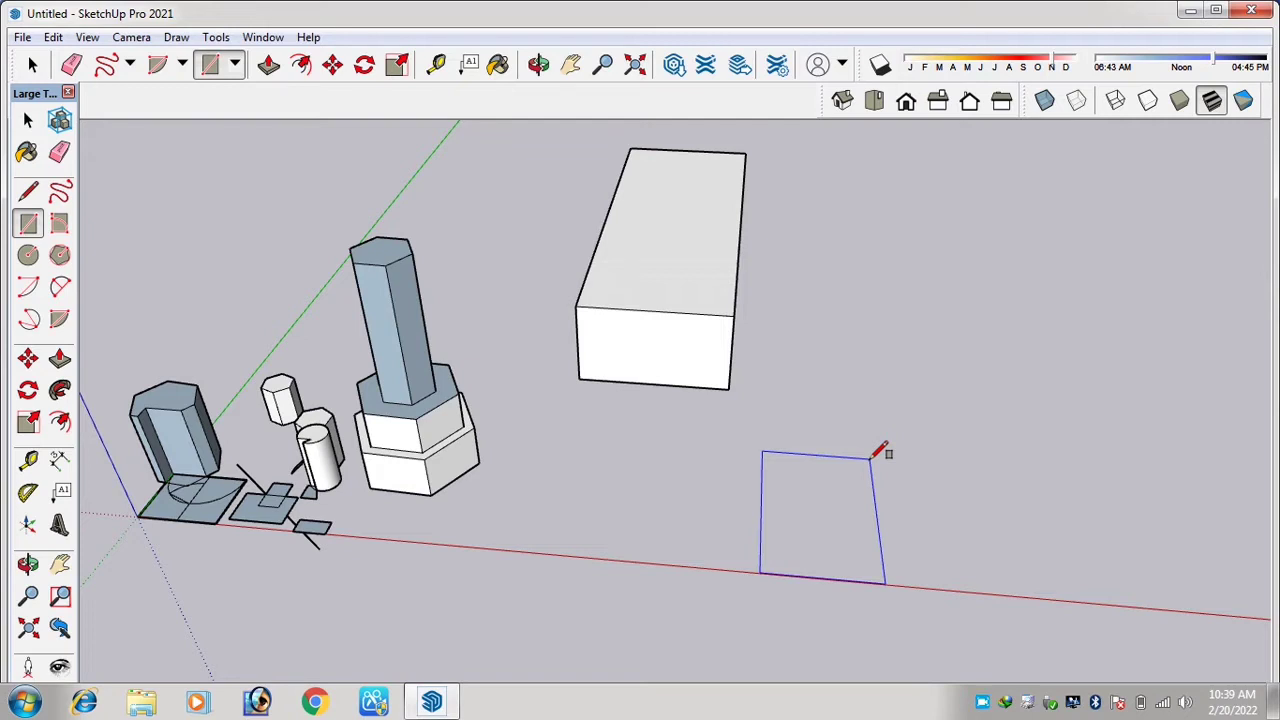
{"action": "left_click", "coordinate": [787, 553]}
Offset the small rectangle's outline slightly inward to leave a narrow border for the walls.
{"action": "scroll", "coordinate": [790, 565], "scroll_direction": "up", "scroll_amount": 5}
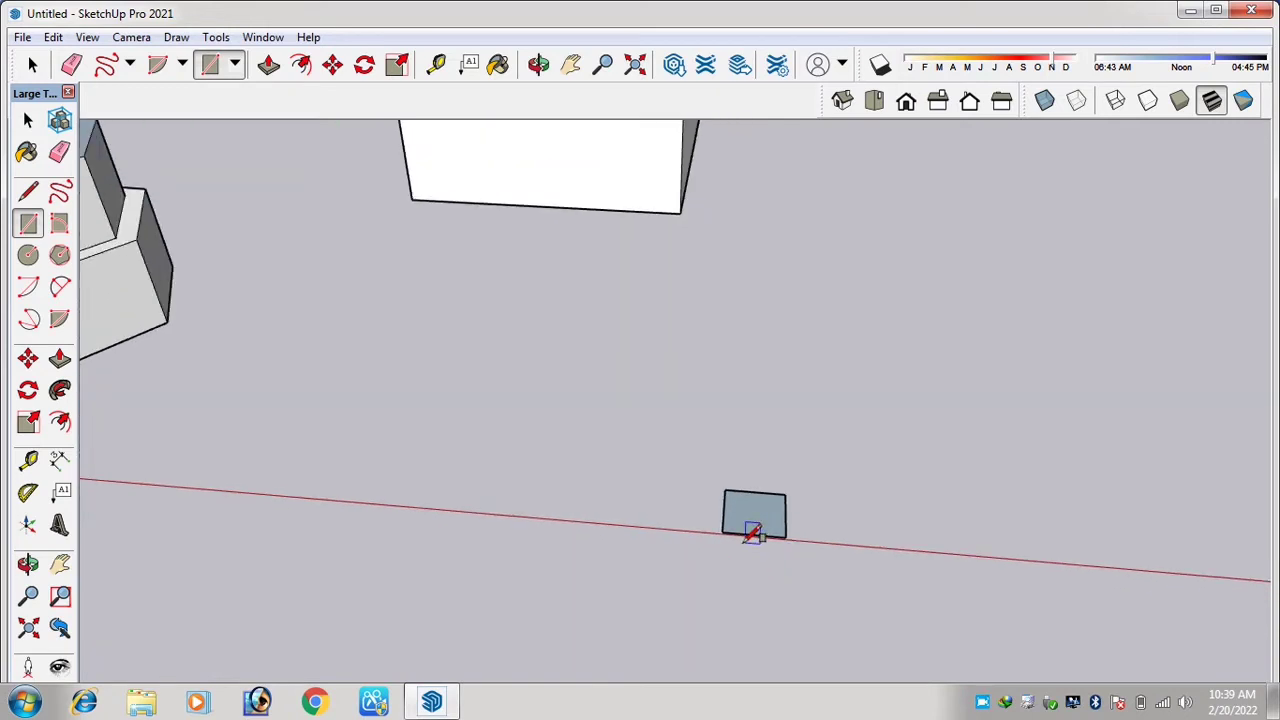
{"action": "scroll", "coordinate": [783, 540], "scroll_direction": "up", "scroll_amount": 3}
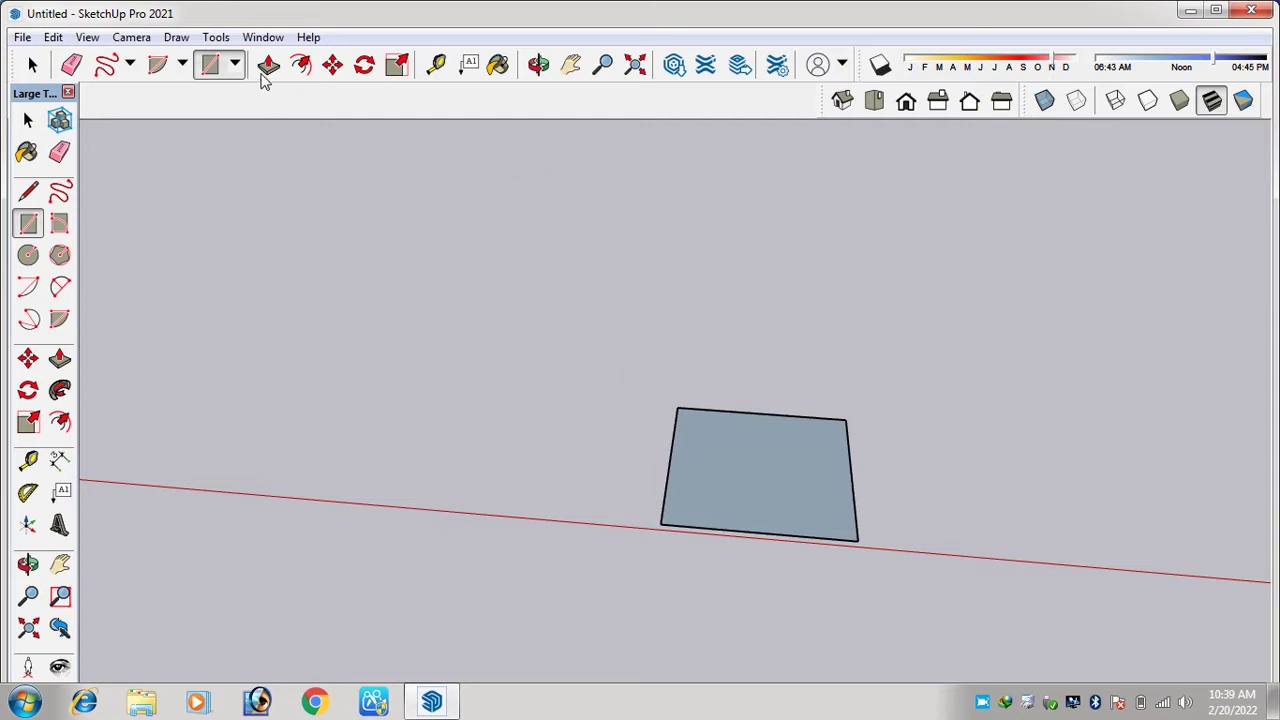
{"action": "left_click", "coordinate": [301, 65]}
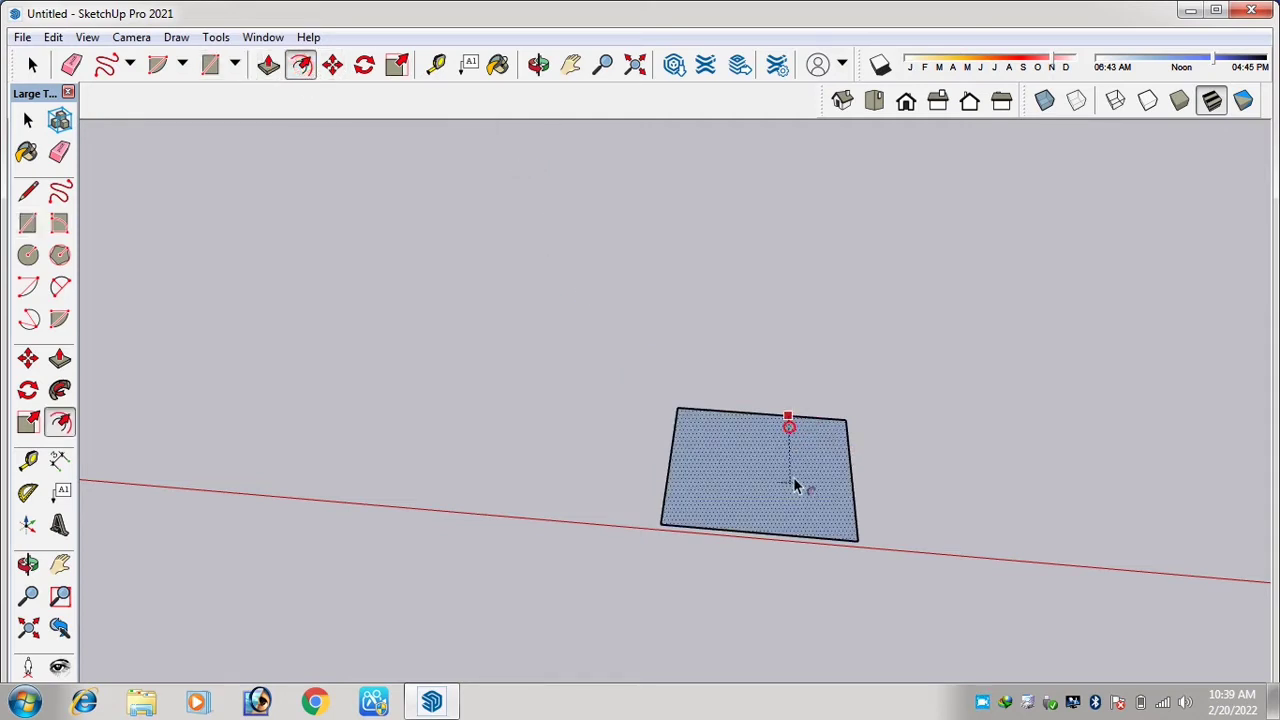
{"action": "key", "text": "Return"}
{"action": "scroll", "coordinate": [793, 447], "scroll_direction": "up", "scroll_amount": 1}
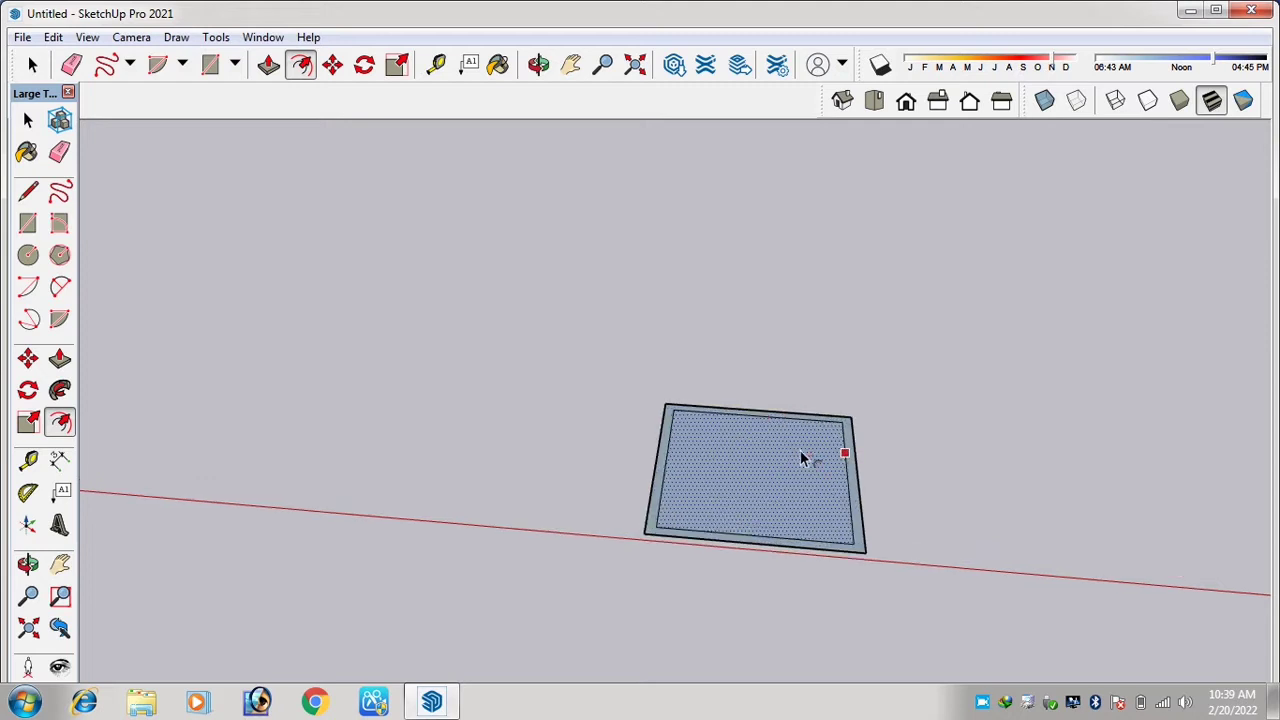
Select the narrow border face and Push/Pull it upward into four walls around the open floor.
{"action": "key", "text": "p"}
{"action": "scroll", "coordinate": [853, 470], "scroll_direction": "up", "scroll_amount": 1}
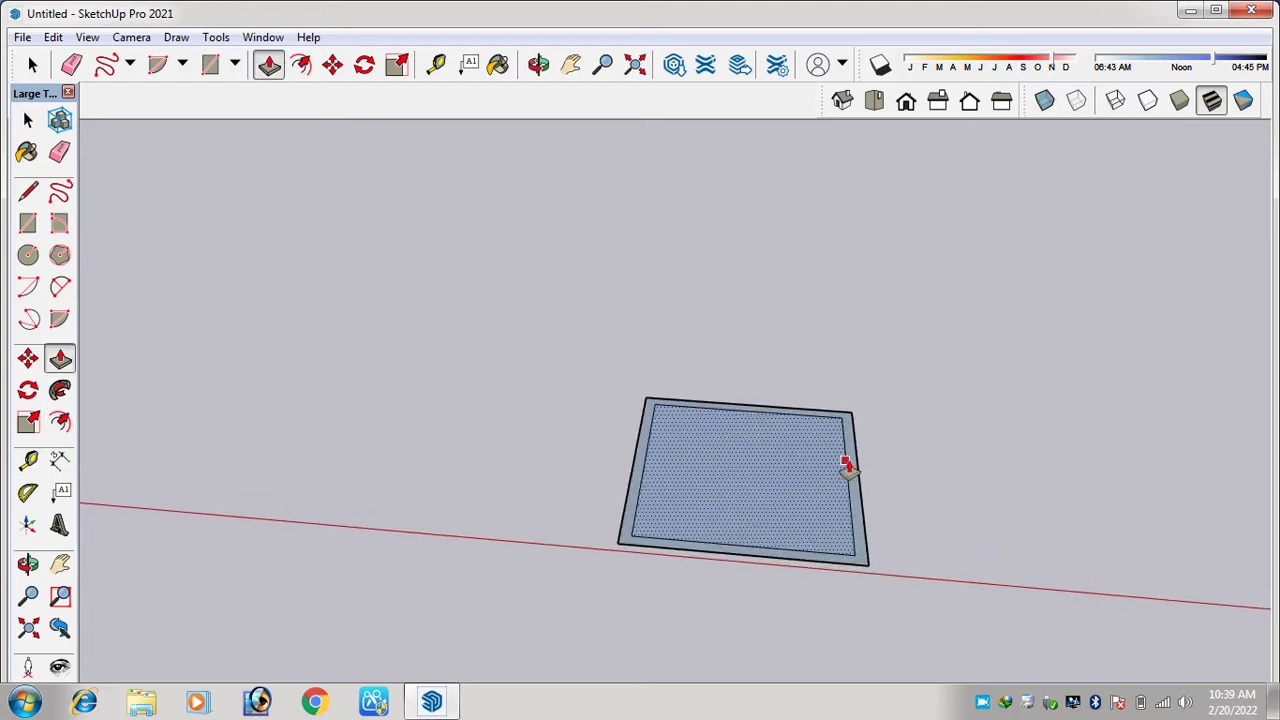
{"action": "key", "text": "space"}
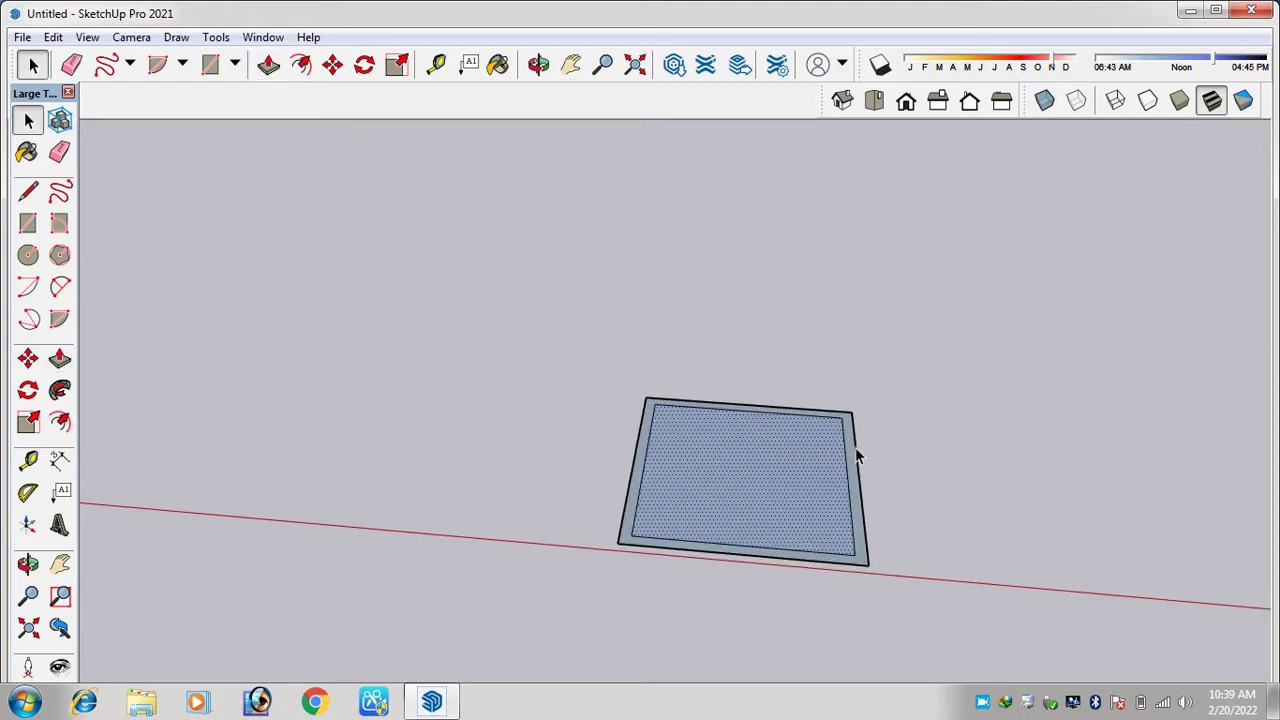
{"action": "left_click", "coordinate": [849, 450]}
{"action": "key", "text": "p"}
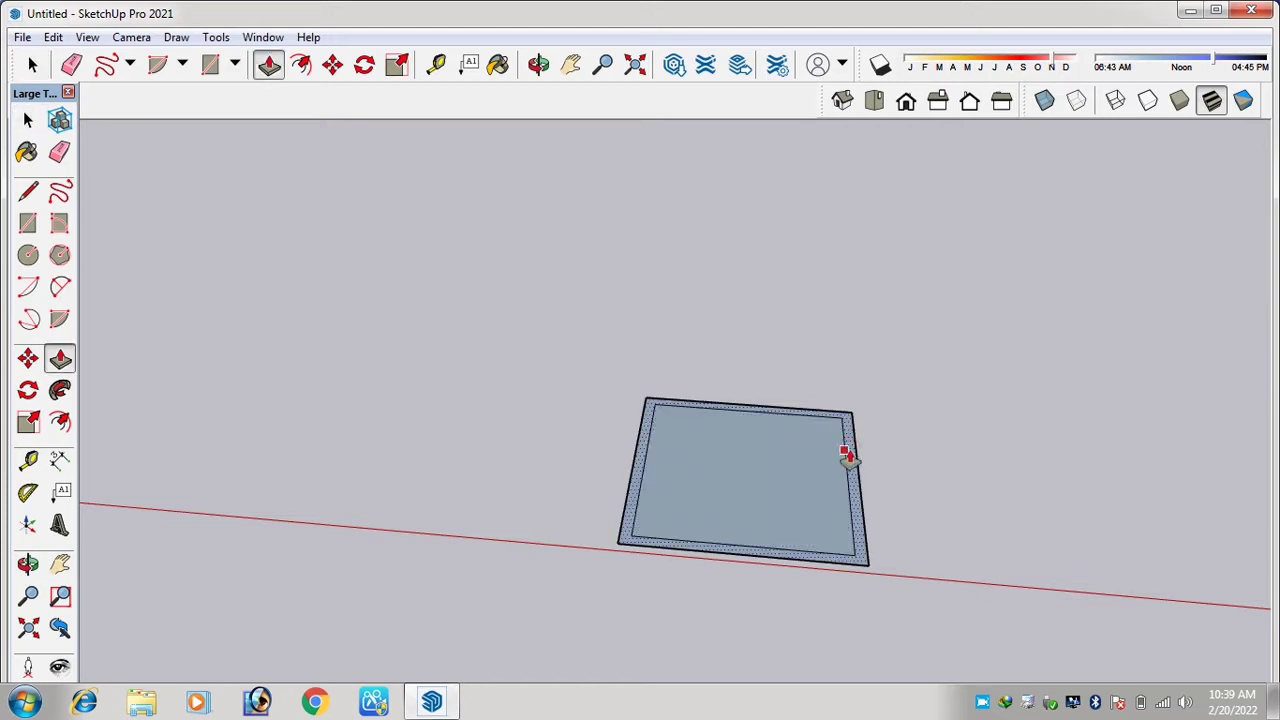
{"action": "left_click", "coordinate": [846, 455]}
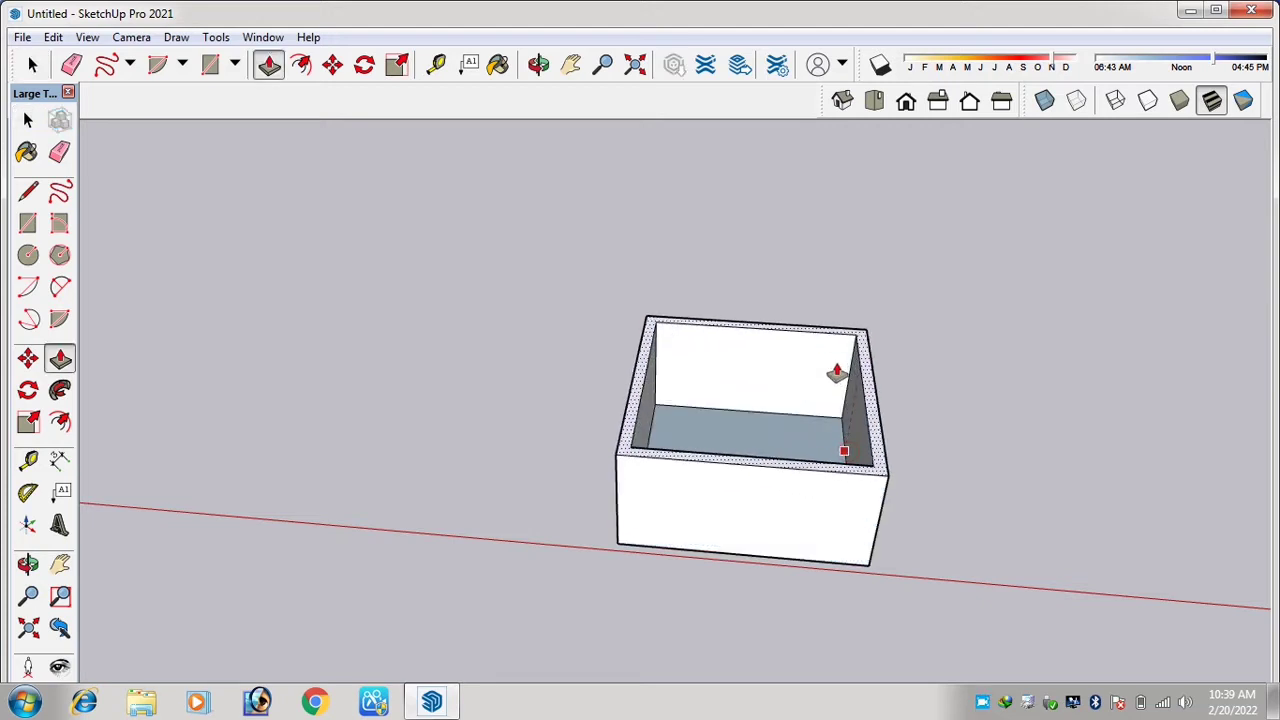
{"action": "left_click", "coordinate": [832, 328]}
Place two vertical Tape Measure guides on the room's front wall to mark the sides of a doorway.
{"action": "scroll", "coordinate": [697, 360], "scroll_direction": "down", "scroll_amount": 3}
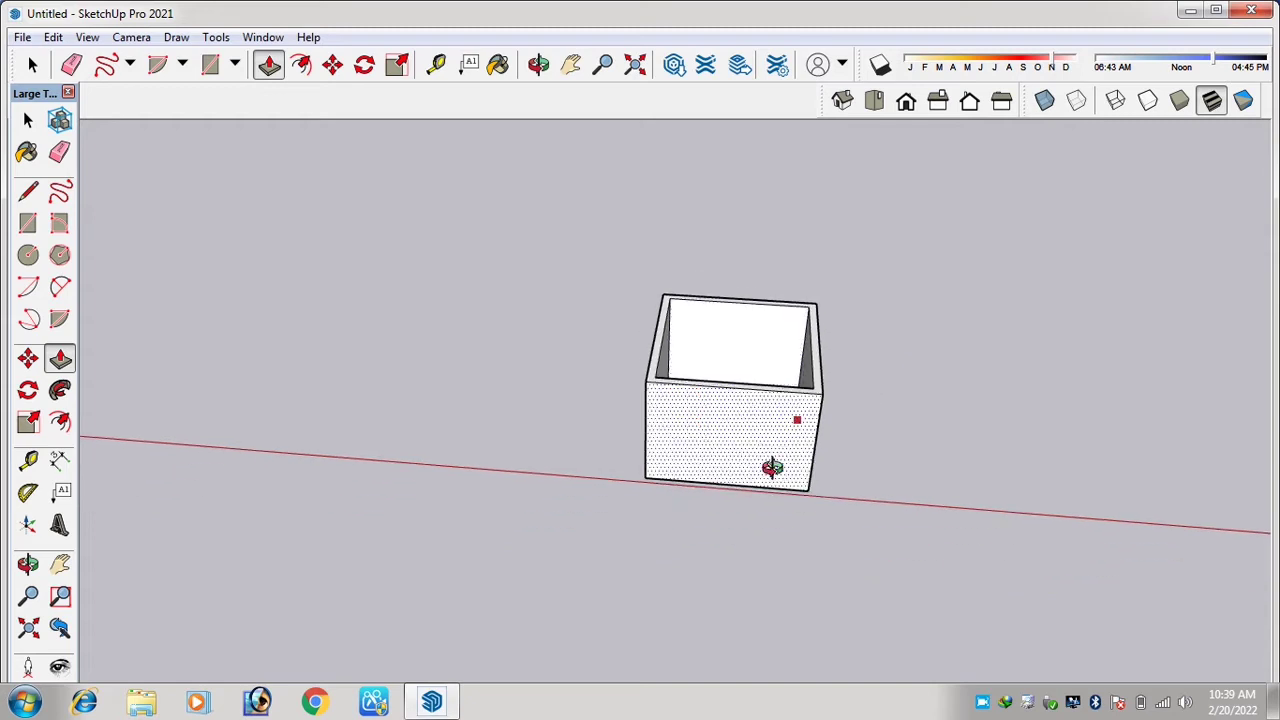
{"action": "middle_click_drag", "start_coordinate": [771, 466], "coordinate": [806, 394]}
{"action": "scroll", "coordinate": [808, 420], "scroll_direction": "up", "scroll_amount": 2}
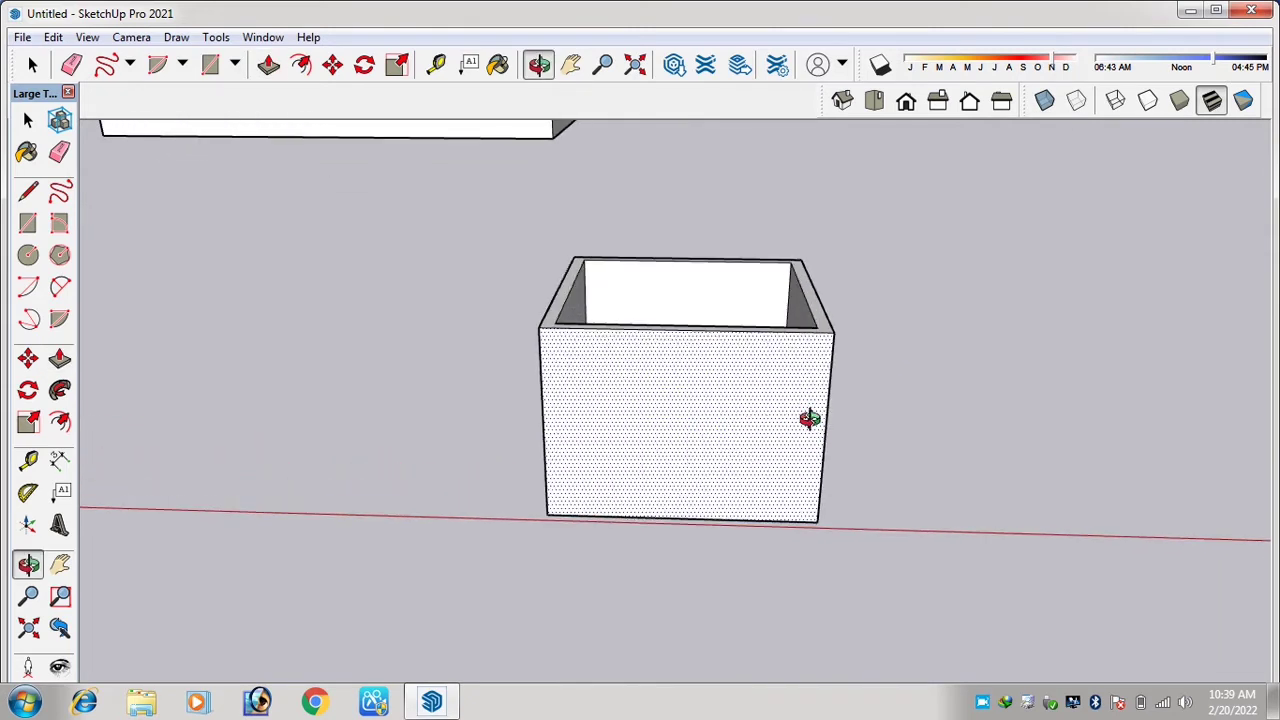
{"action": "scroll", "coordinate": [808, 420], "scroll_direction": "down", "scroll_amount": 1}
{"action": "key", "text": "t"}
{"action": "scroll", "coordinate": [826, 410], "scroll_direction": "up", "scroll_amount": 2}
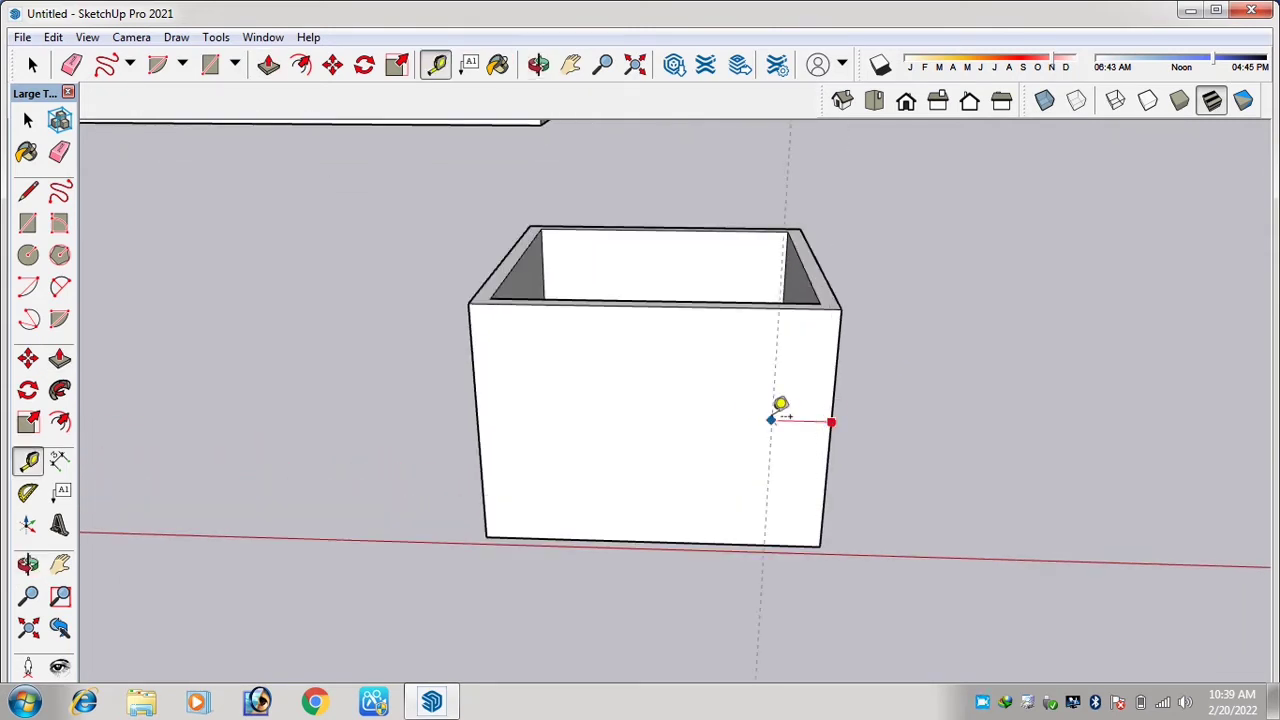
{"action": "left_click", "coordinate": [813, 414]}
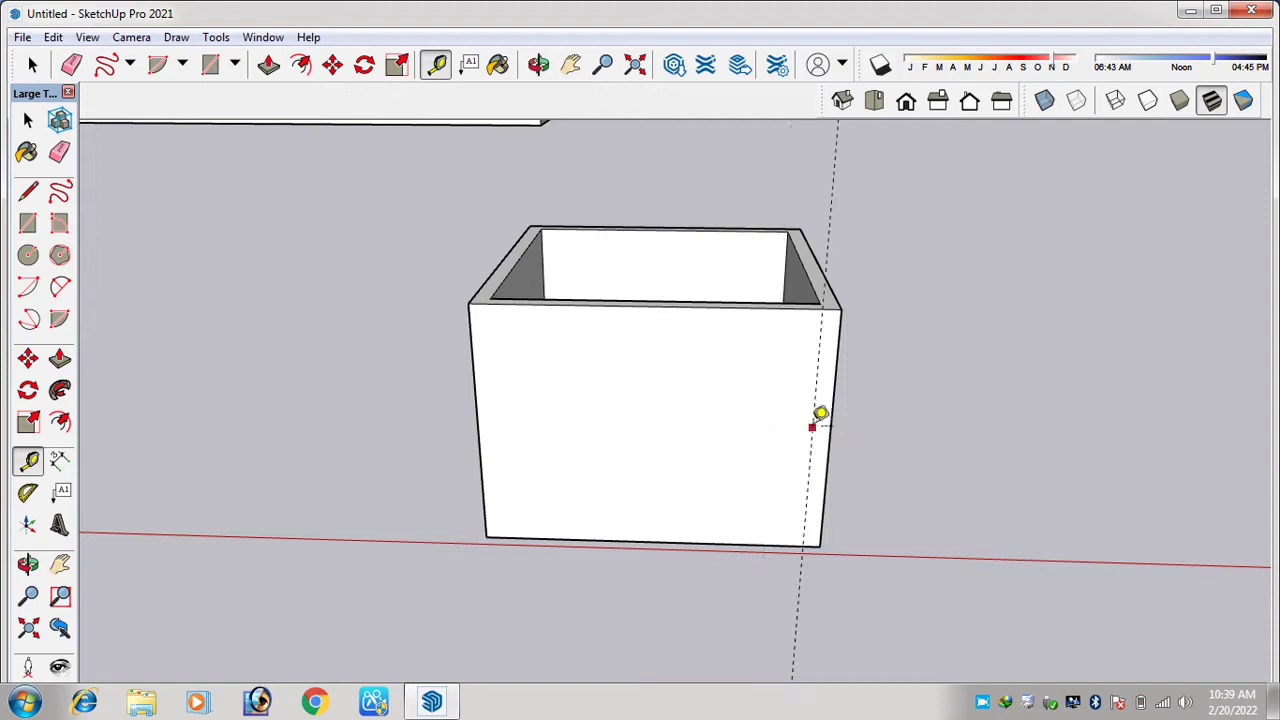
{"action": "left_click", "coordinate": [713, 424]}
Place a horizontal guide parallel to the front wall's base edge to mark the top of the doorway.
{"action": "left_click", "coordinate": [749, 440]}
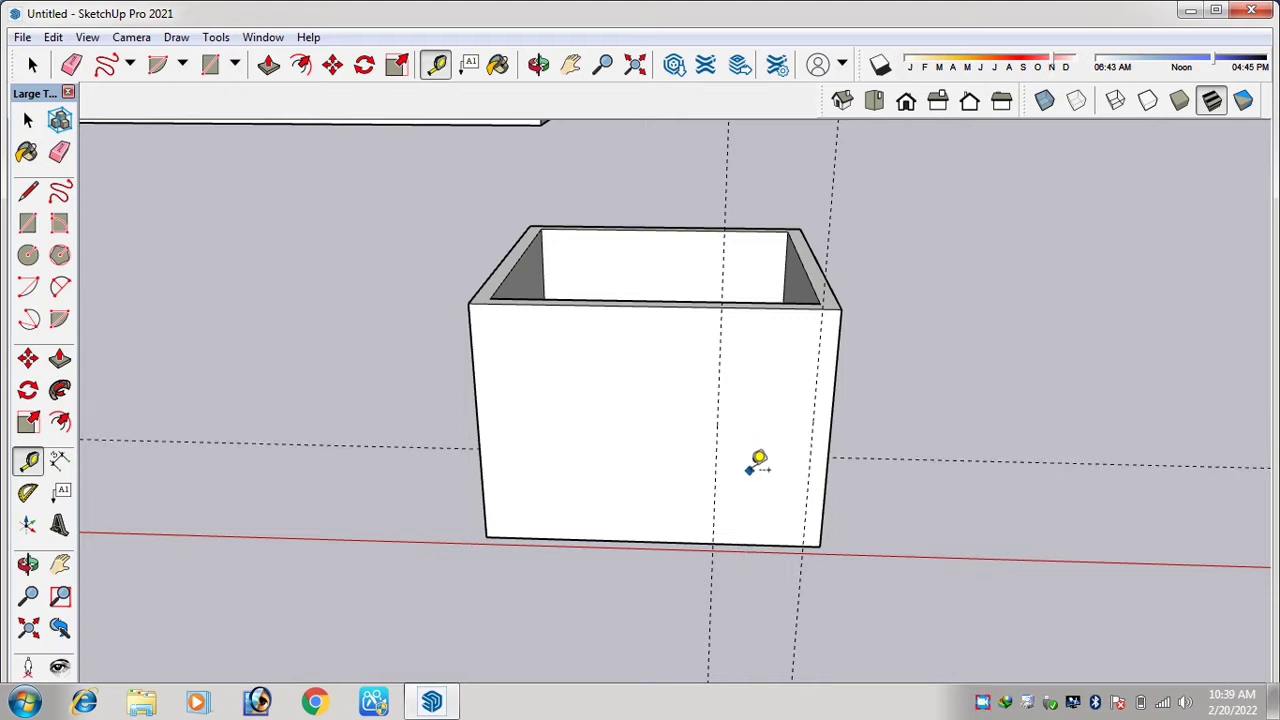
{"action": "left_click", "coordinate": [781, 531]}
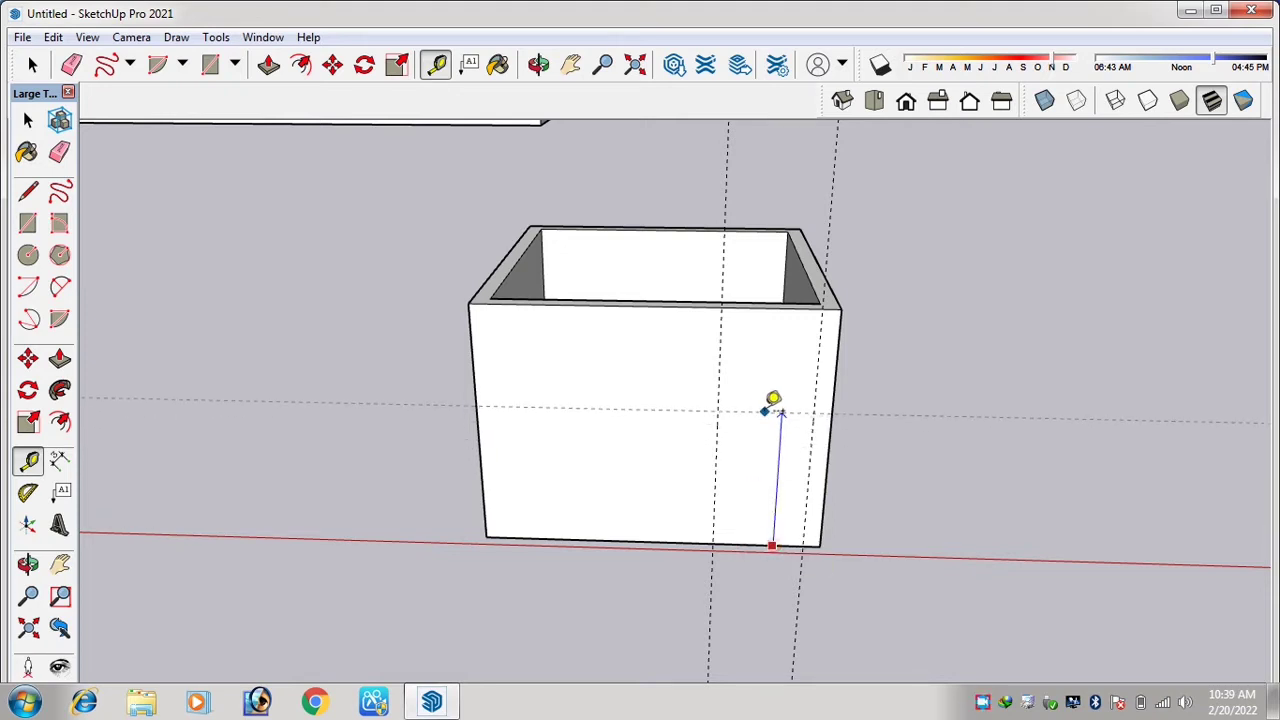
{"action": "left_click", "coordinate": [766, 409]}
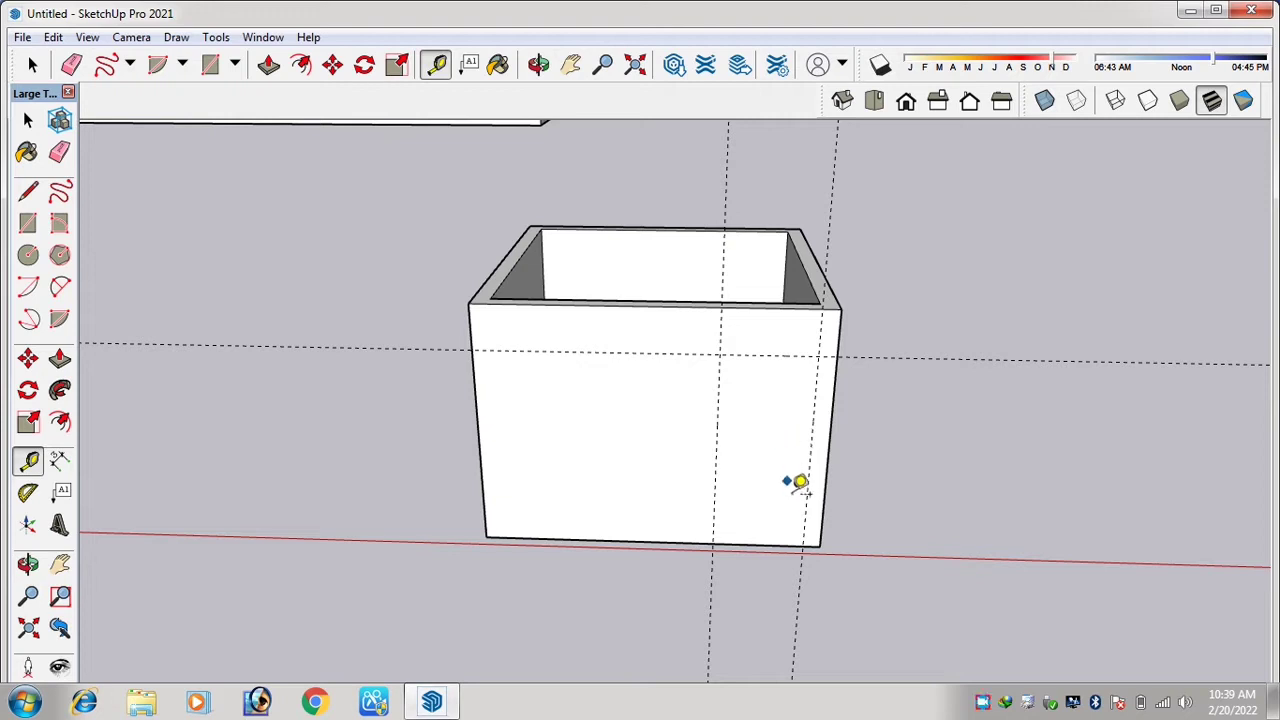
Draw the doorway rectangle on the front wall from its base edge up to the guide intersection.
{"action": "key", "text": "r"}
{"action": "left_click", "coordinate": [802, 547]}
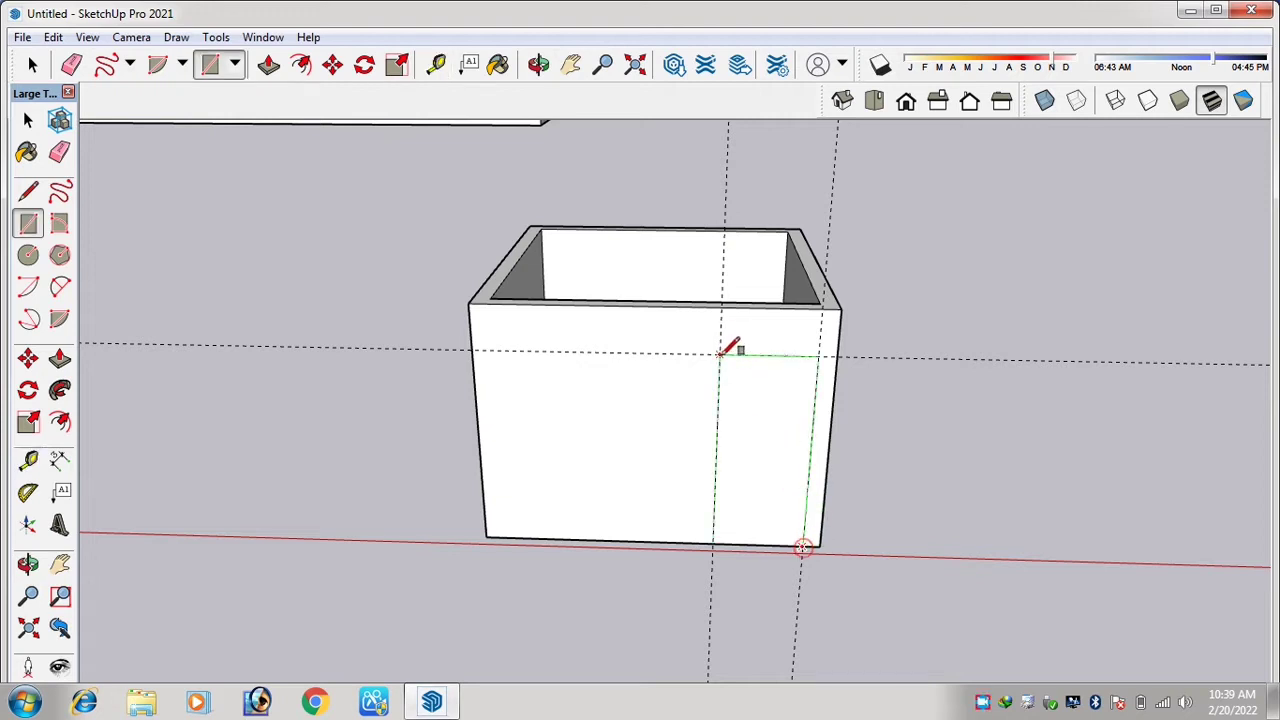
{"action": "left_click", "coordinate": [759, 389]}
{"action": "key", "text": "p"}
{"action": "left_click", "coordinate": [780, 376]}
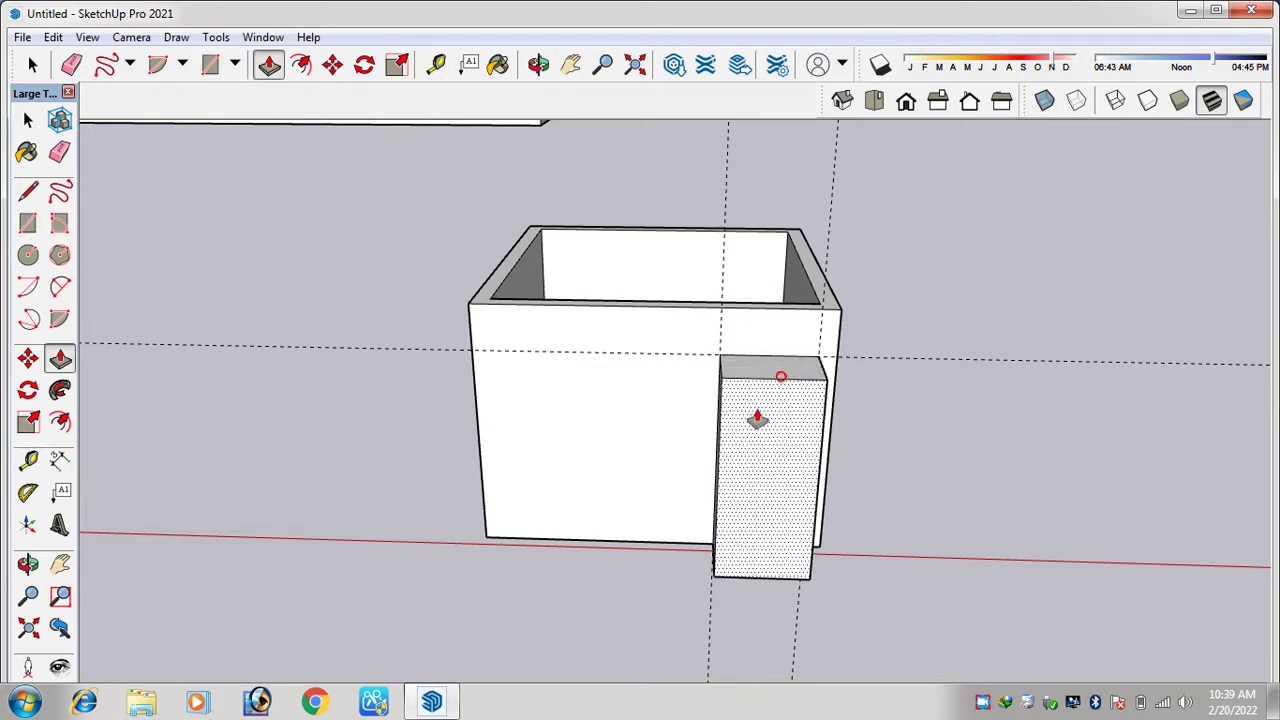
{"action": "left_click", "coordinate": [757, 416]}
{"action": "key", "text": "ctrl+z"}
Push the doorway rectangle through the front wall to cut an opening, and delete all guides.
{"action": "left_click", "coordinate": [787, 513]}
{"action": "left_click", "coordinate": [760, 423]}
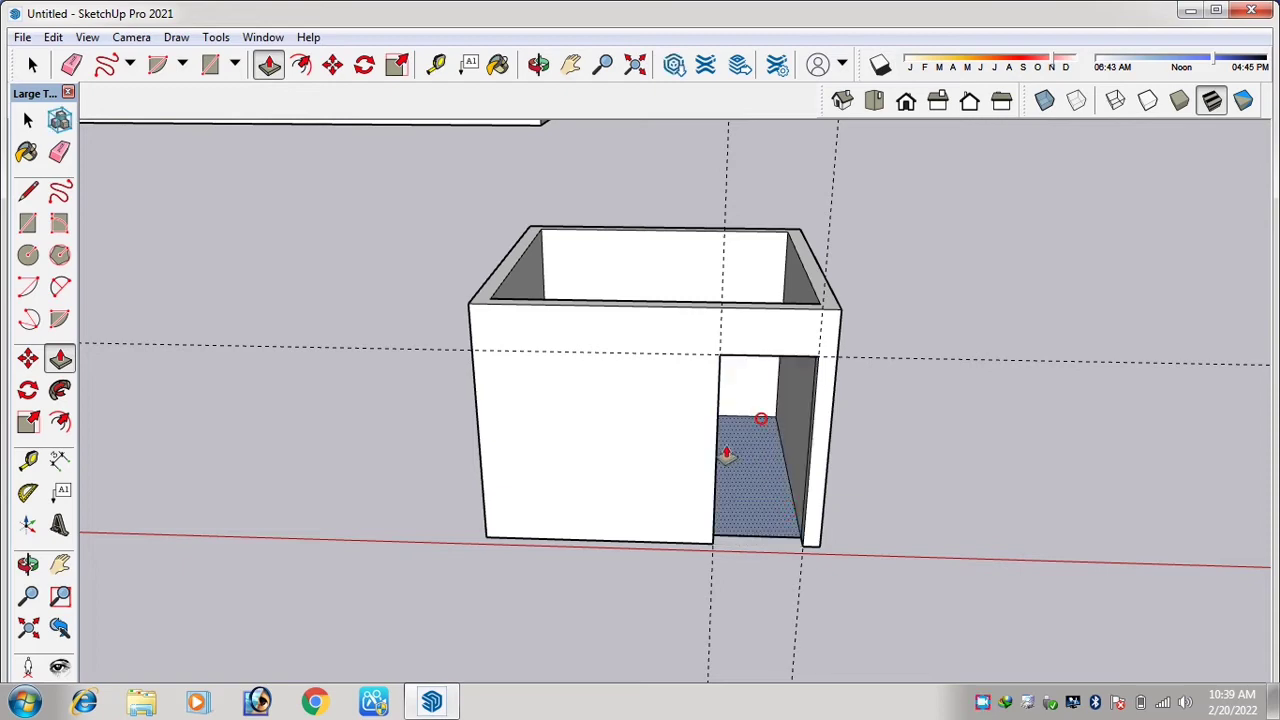
{"action": "scroll", "coordinate": [727, 450], "scroll_direction": "down", "scroll_amount": 3}
{"action": "middle_click_drag", "start_coordinate": [728, 449], "coordinate": [643, 494]}
{"action": "left_click", "coordinate": [53, 37]}
{"action": "left_click", "coordinate": [138, 211]}
Examine the small room and its doorway from several angles and distances.
{"action": "scroll", "coordinate": [689, 469], "scroll_direction": "down", "scroll_amount": 3}
{"action": "key", "text": "space"}
{"action": "left_click", "coordinate": [749, 456]}
{"action": "scroll", "coordinate": [748, 456], "scroll_direction": "up", "scroll_amount": 2}
{"action": "scroll", "coordinate": [834, 457], "scroll_direction": "down", "scroll_amount": 5}
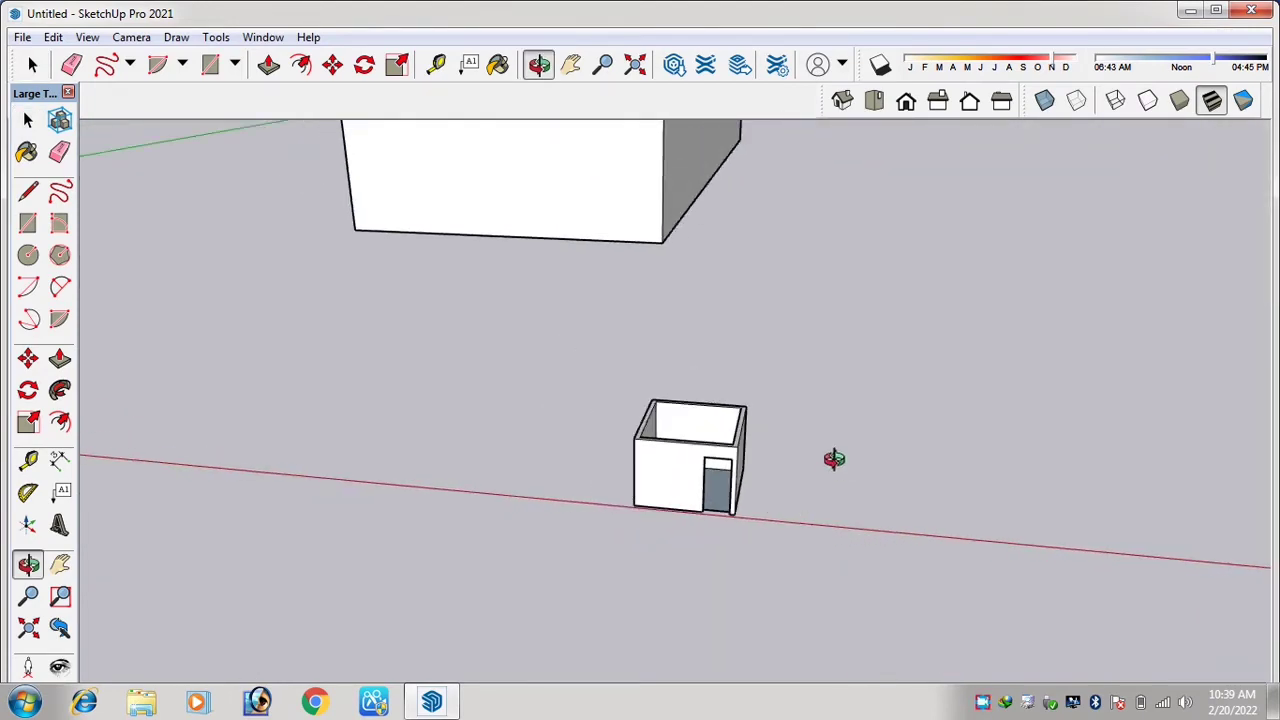
{"action": "middle_click_drag", "start_coordinate": [818, 444], "coordinate": [766, 480]}
{"action": "scroll", "coordinate": [794, 437], "scroll_direction": "up", "scroll_amount": 4}
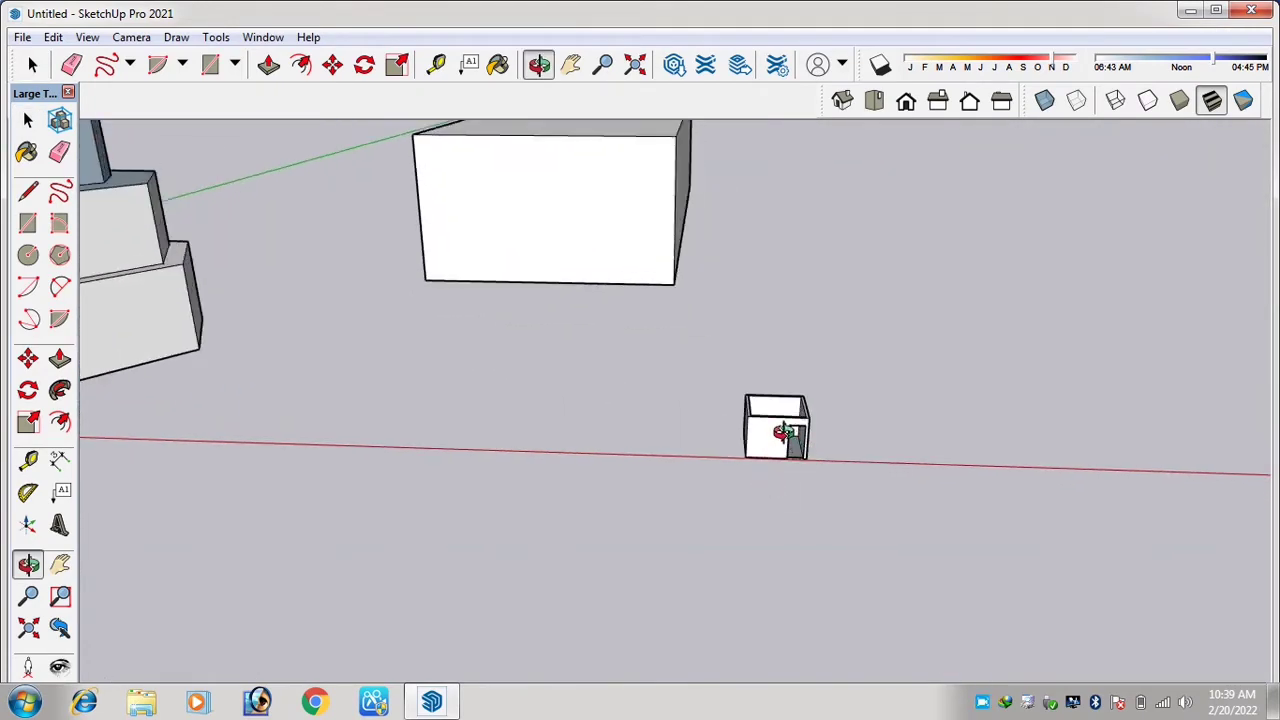
{"action": "middle_click_drag", "start_coordinate": [790, 416], "coordinate": [705, 400]}
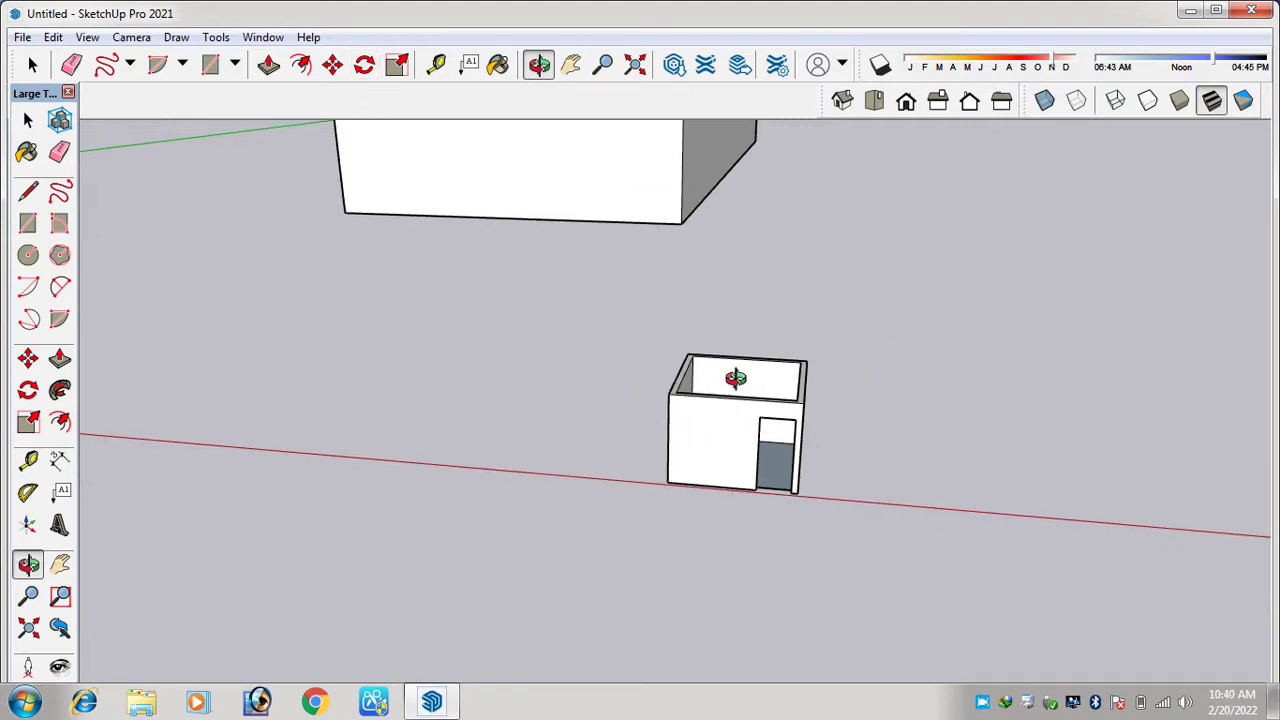
{"action": "left_click_drag", "start_coordinate": [688, 425], "coordinate": [746, 380]}
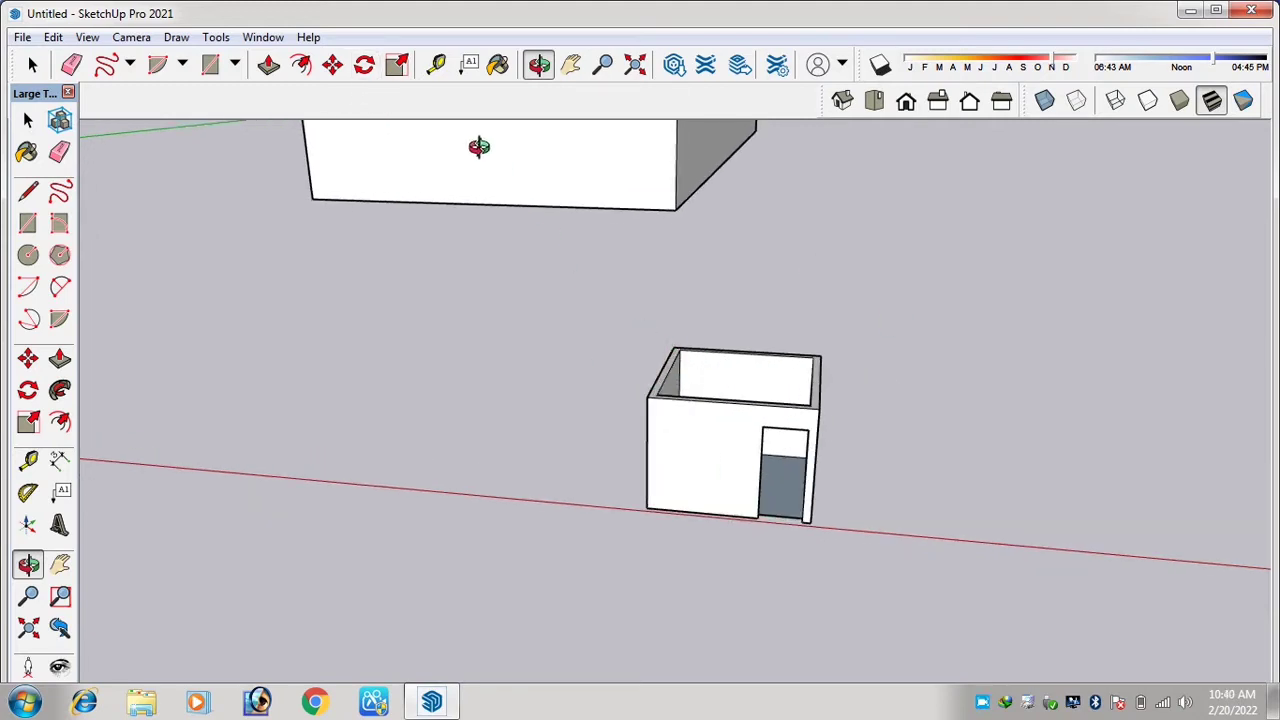
Try to move the ungrouped room by its front wall face, and cancel the move.
{"action": "left_click", "coordinate": [332, 64]}
{"action": "left_click", "coordinate": [724, 428]}
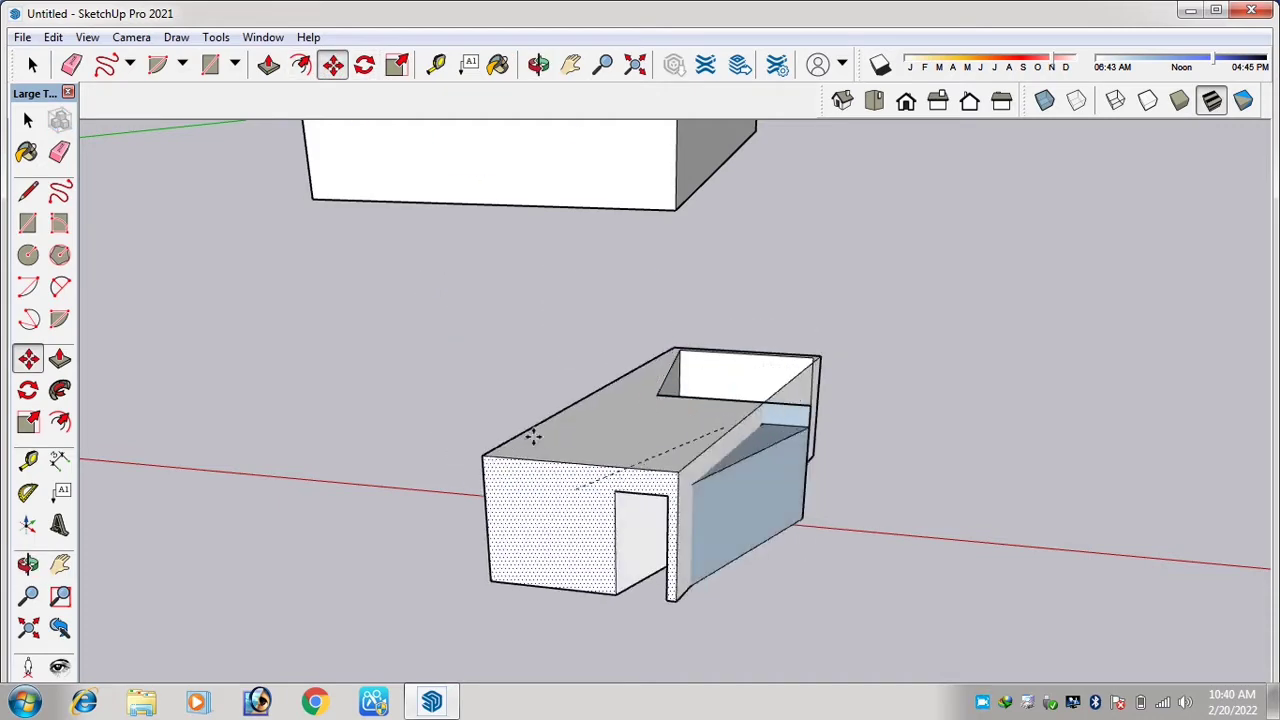
{"action": "scroll", "coordinate": [706, 520], "scroll_direction": "down", "scroll_amount": 2}
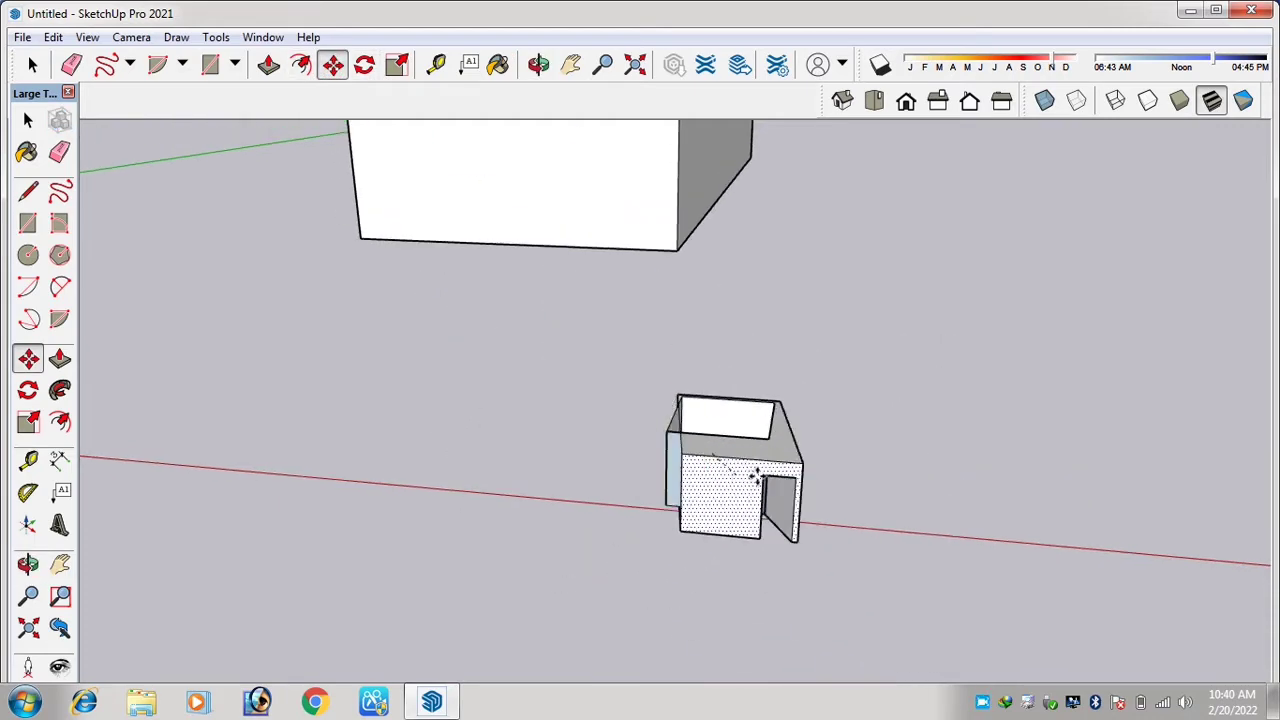
{"action": "scroll", "coordinate": [760, 482], "scroll_direction": "up", "scroll_amount": 2}
{"action": "scroll", "coordinate": [829, 502], "scroll_direction": "down", "scroll_amount": 3}
{"action": "scroll", "coordinate": [843, 527], "scroll_direction": "down", "scroll_amount": 4}
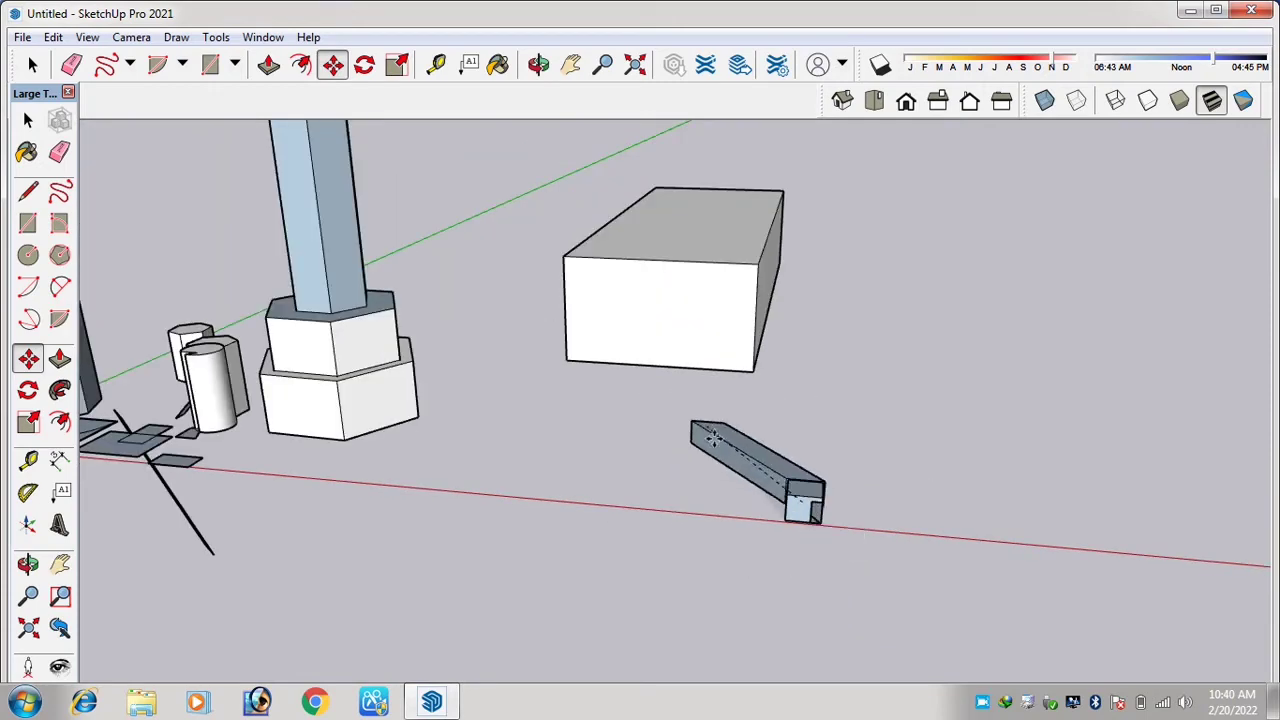
{"action": "key", "text": "Escape"}
{"action": "scroll", "coordinate": [834, 507], "scroll_direction": "up", "scroll_amount": 8}
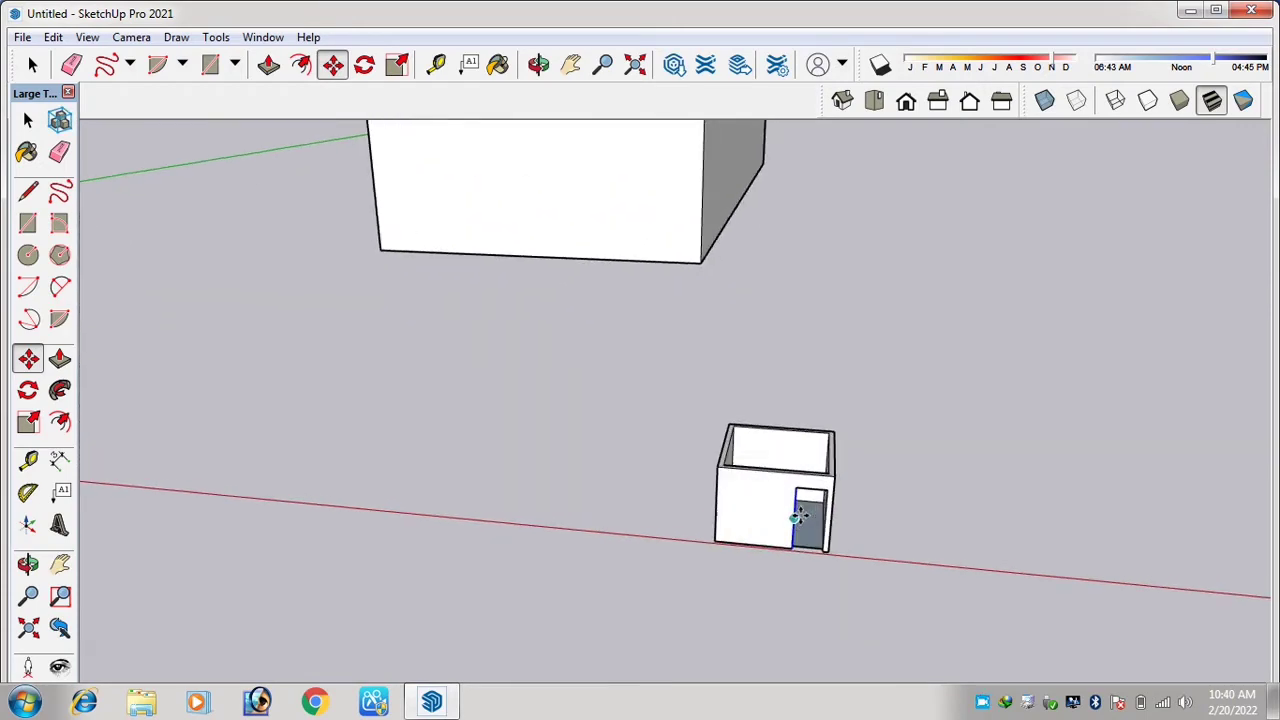
Try moving the ungrouped room by its front wall face, then undo the resulting stretch of the walls.
{"action": "left_click", "coordinate": [800, 408]}
{"action": "left_click", "coordinate": [980, 283]}
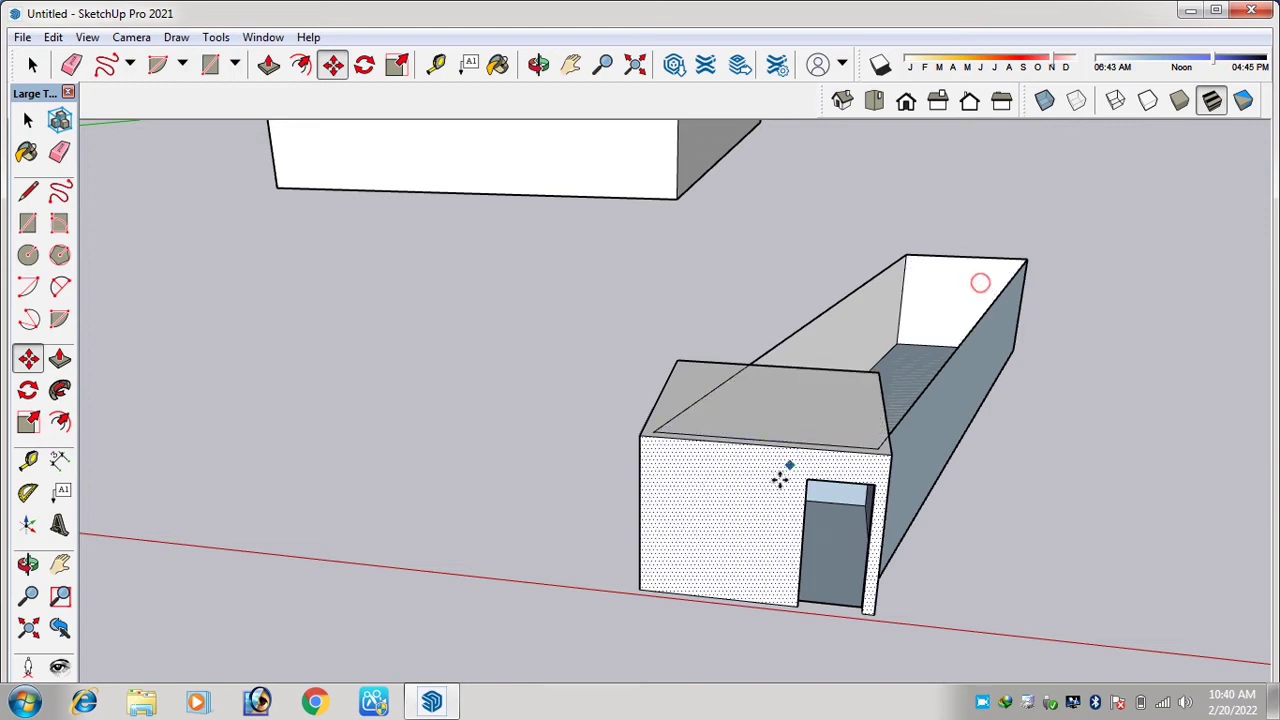
{"action": "key", "text": "ctrl+z"}
{"action": "scroll", "coordinate": [790, 484], "scroll_direction": "down", "scroll_amount": 7}
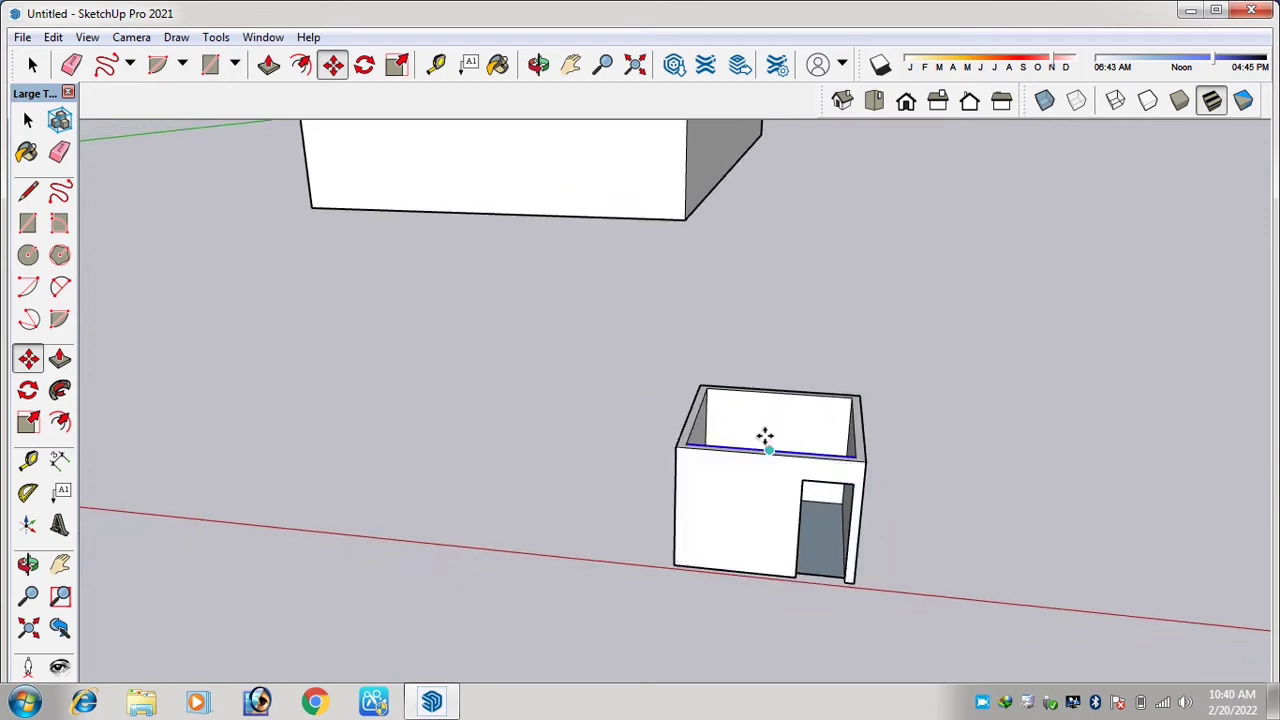
Move the large box as one object a short distance to compare it with the ungrouped room.
{"action": "scroll", "coordinate": [893, 497], "scroll_direction": "down", "scroll_amount": 2}
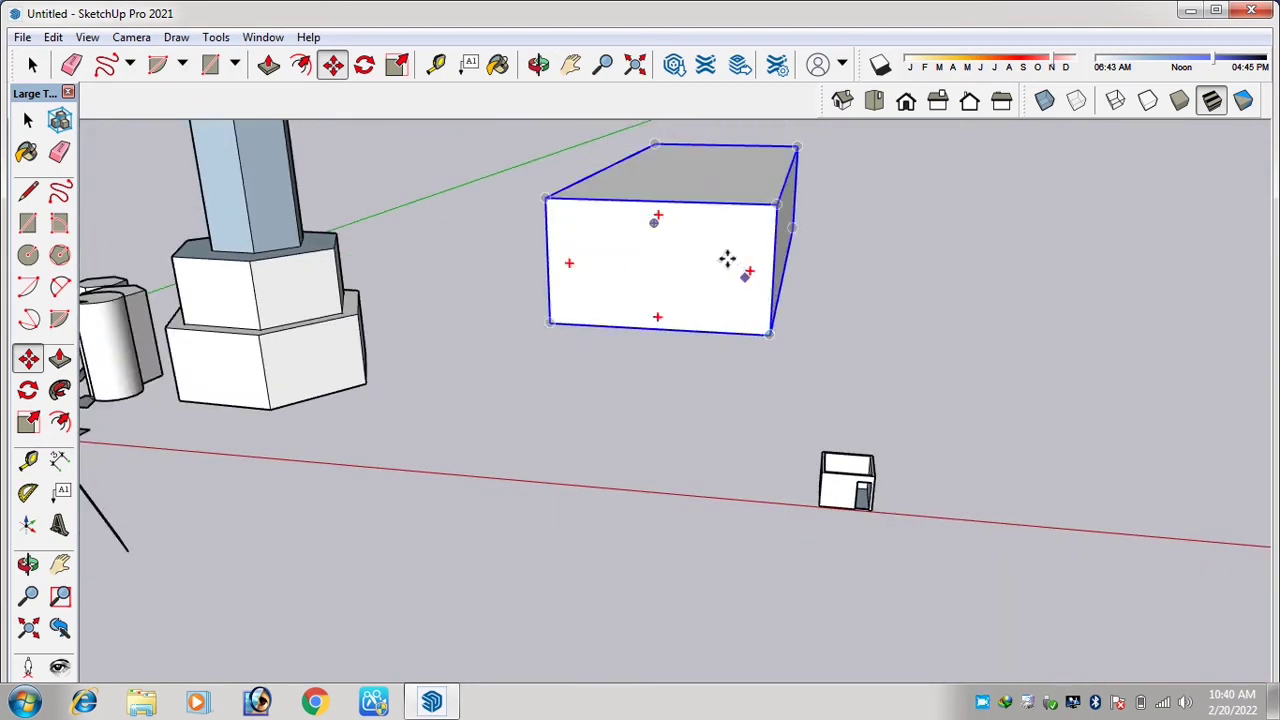
{"action": "left_click", "coordinate": [728, 257]}
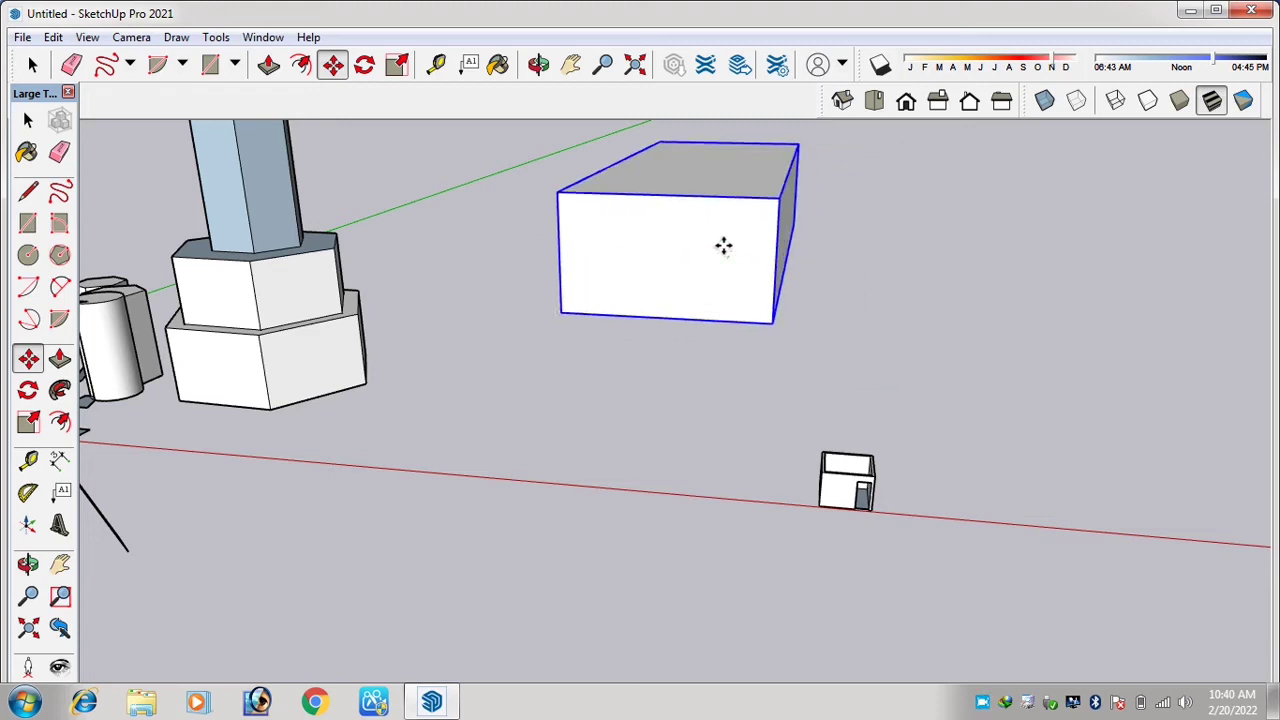
{"action": "left_click", "coordinate": [723, 246]}
{"action": "scroll", "coordinate": [951, 514], "scroll_direction": "up", "scroll_amount": 2}
{"action": "scroll", "coordinate": [893, 493], "scroll_direction": "down", "scroll_amount": 1}
{"action": "scroll", "coordinate": [893, 493], "scroll_direction": "down", "scroll_amount": 1}
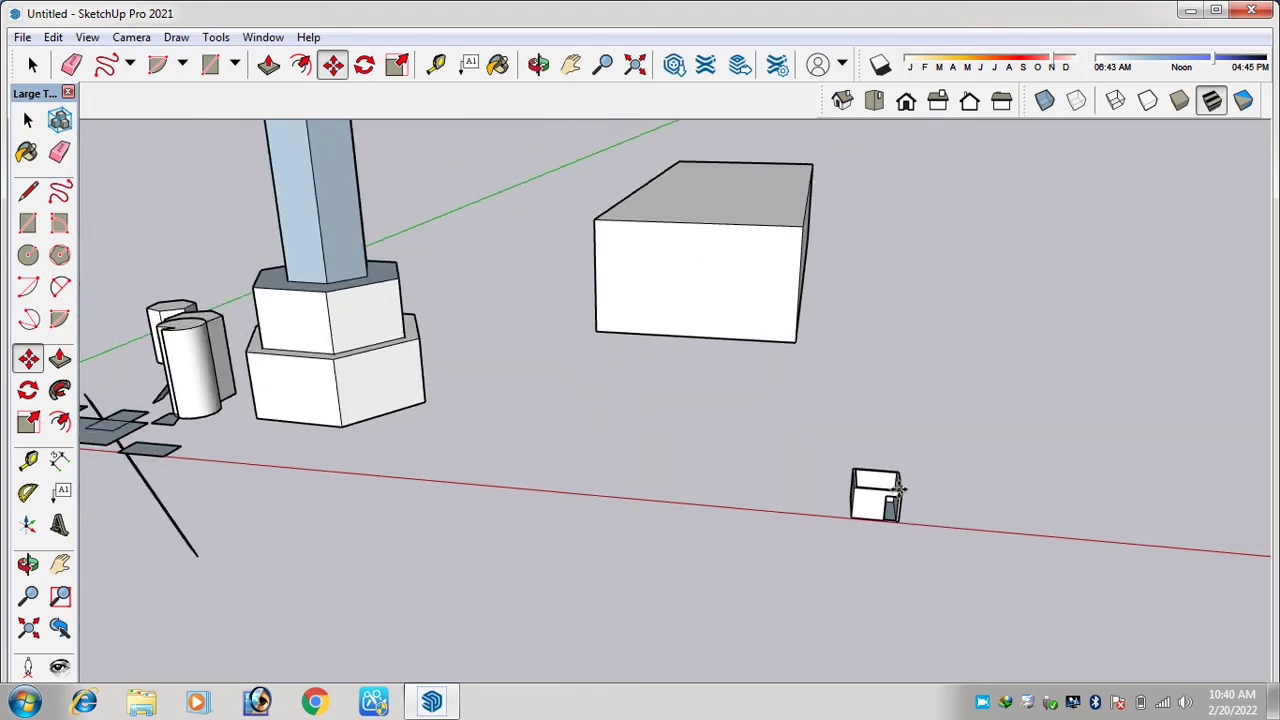
Undo the recent edits, including the doorway, guides and walls, back to the room's plain floor rectangle.
{"action": "scroll", "coordinate": [880, 495], "scroll_direction": "up", "scroll_amount": 4}
{"action": "scroll", "coordinate": [805, 463], "scroll_direction": "up", "scroll_amount": 2}
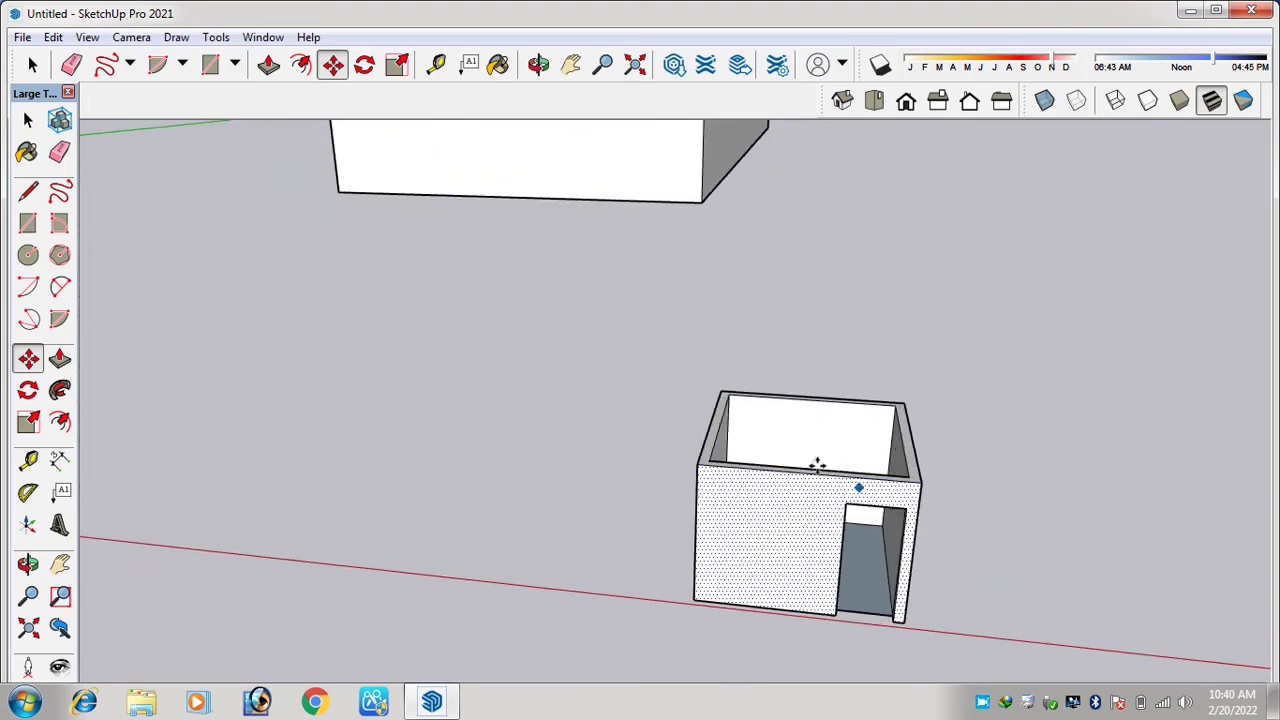
{"action": "scroll", "coordinate": [817, 463], "scroll_direction": "down", "scroll_amount": 3}
{"action": "scroll", "coordinate": [849, 480], "scroll_direction": "up", "scroll_amount": 2}
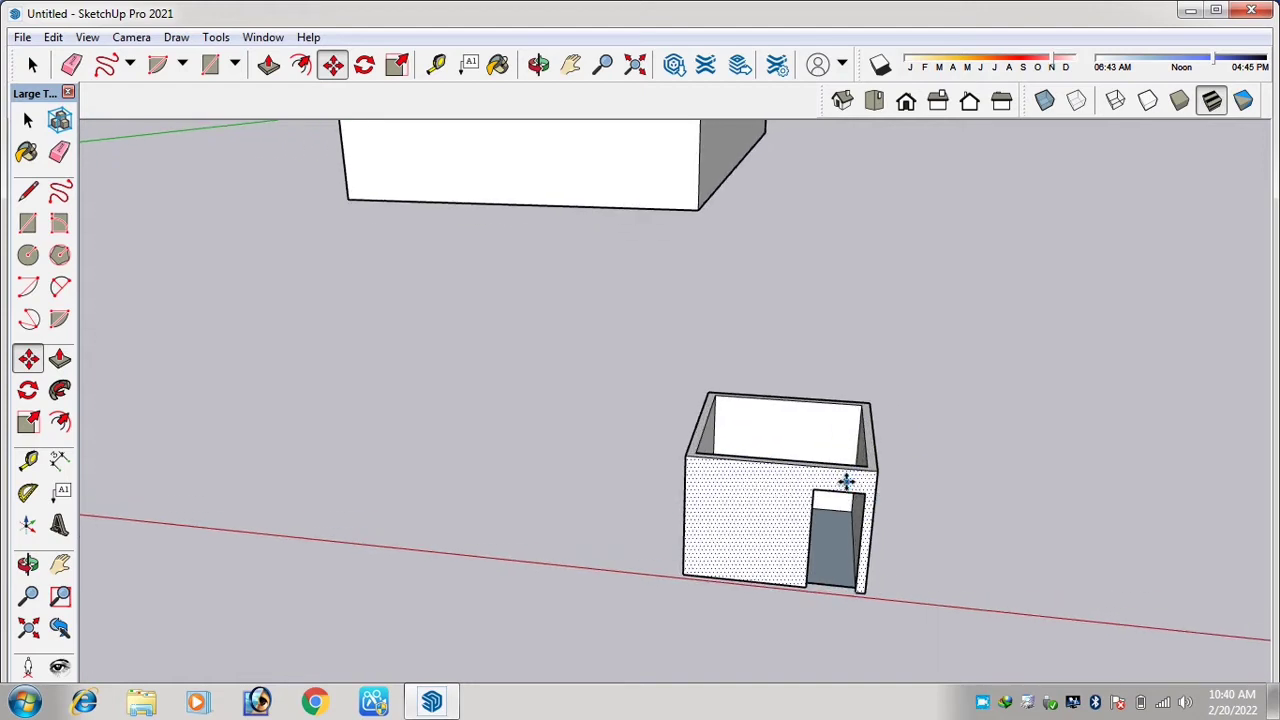
{"action": "left_click", "coordinate": [845, 482]}
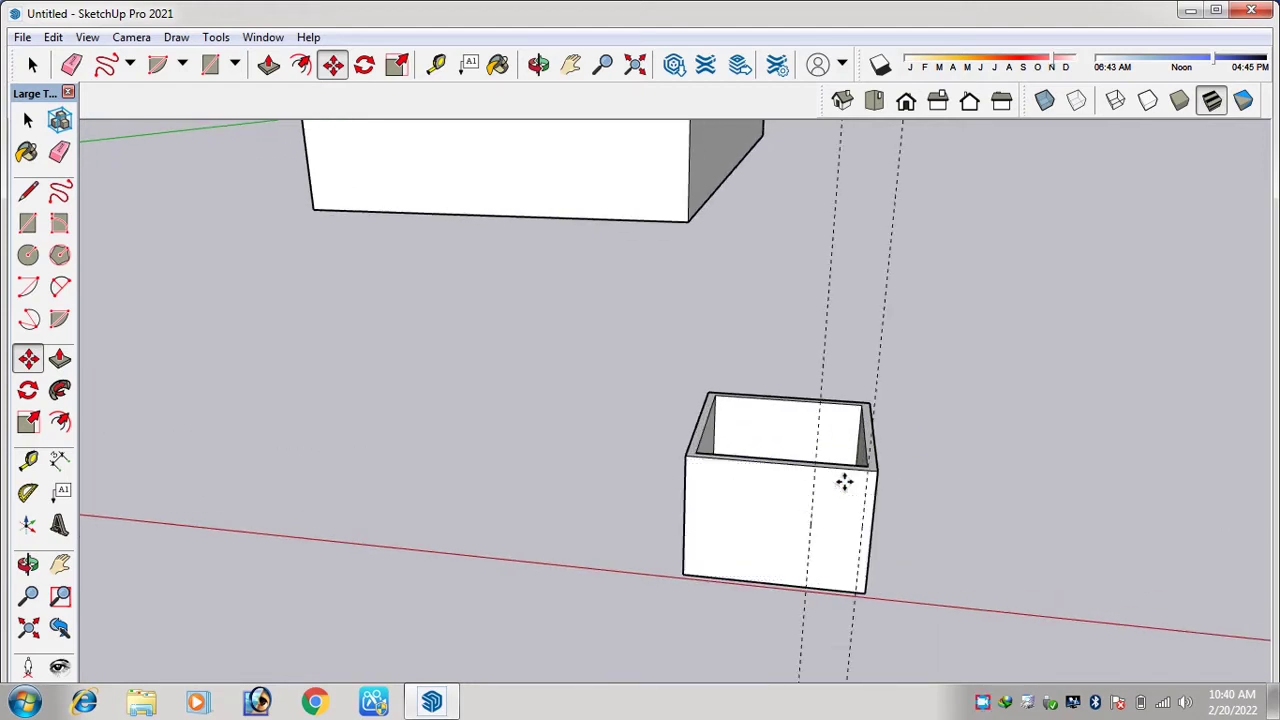
{"action": "key", "text": "ctrl+z"}
{"action": "key", "text": "ctrl+z"}
{"action": "key", "text": "ctrl+z"}
{"action": "key", "text": "ctrl+z"}
{"action": "scroll", "coordinate": [832, 540], "scroll_direction": "up", "scroll_amount": 2}
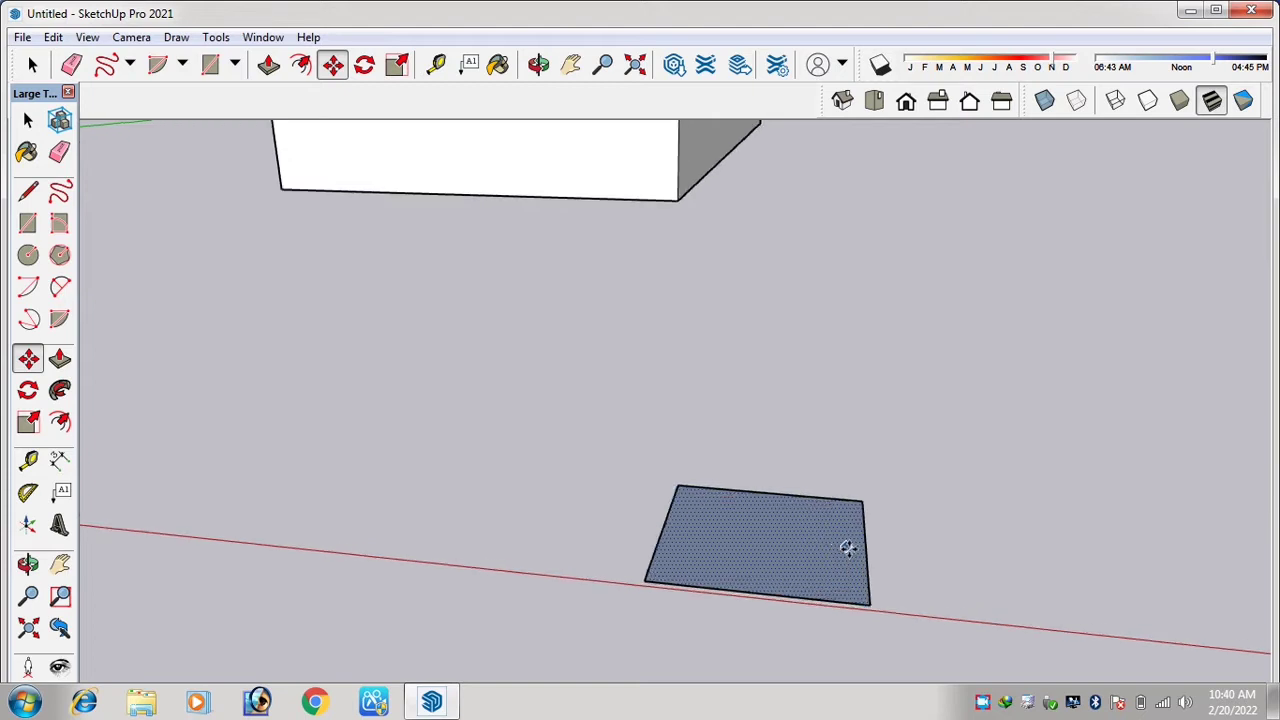
Offset the floor rectangle's edges inward to outline the wall thickness.
{"action": "key", "text": "t"}
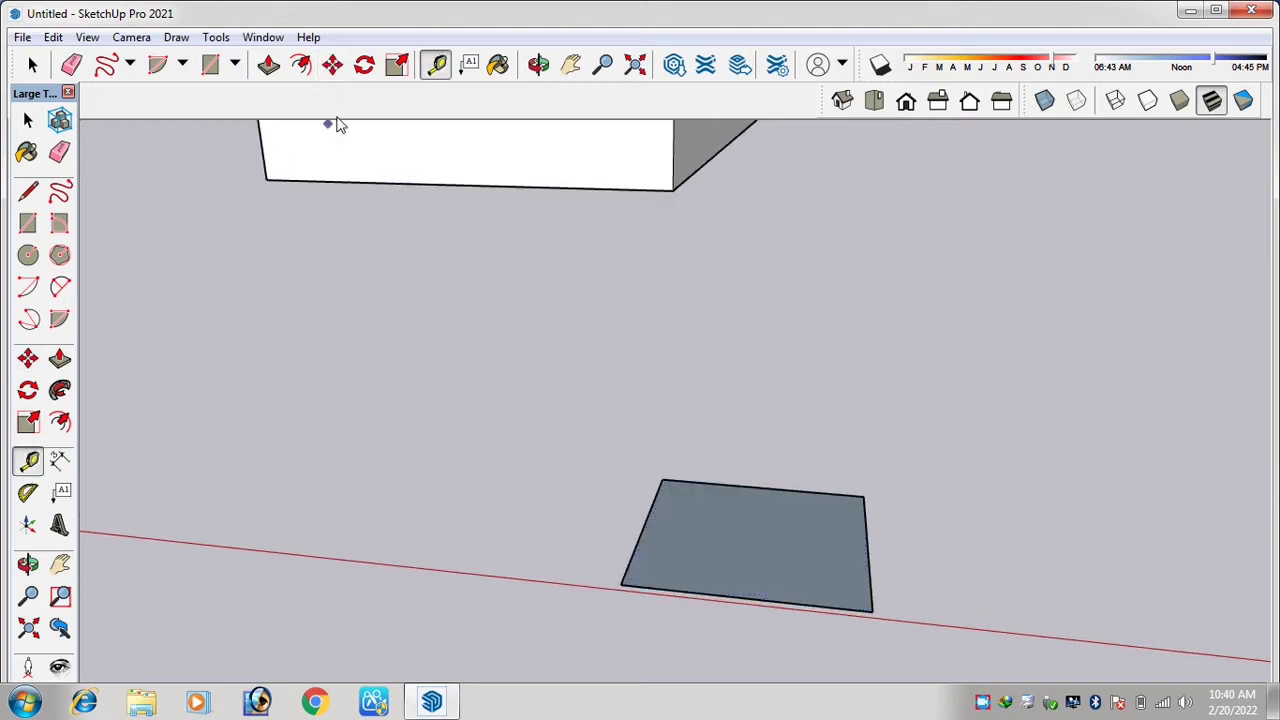
{"action": "left_click", "coordinate": [365, 70]}
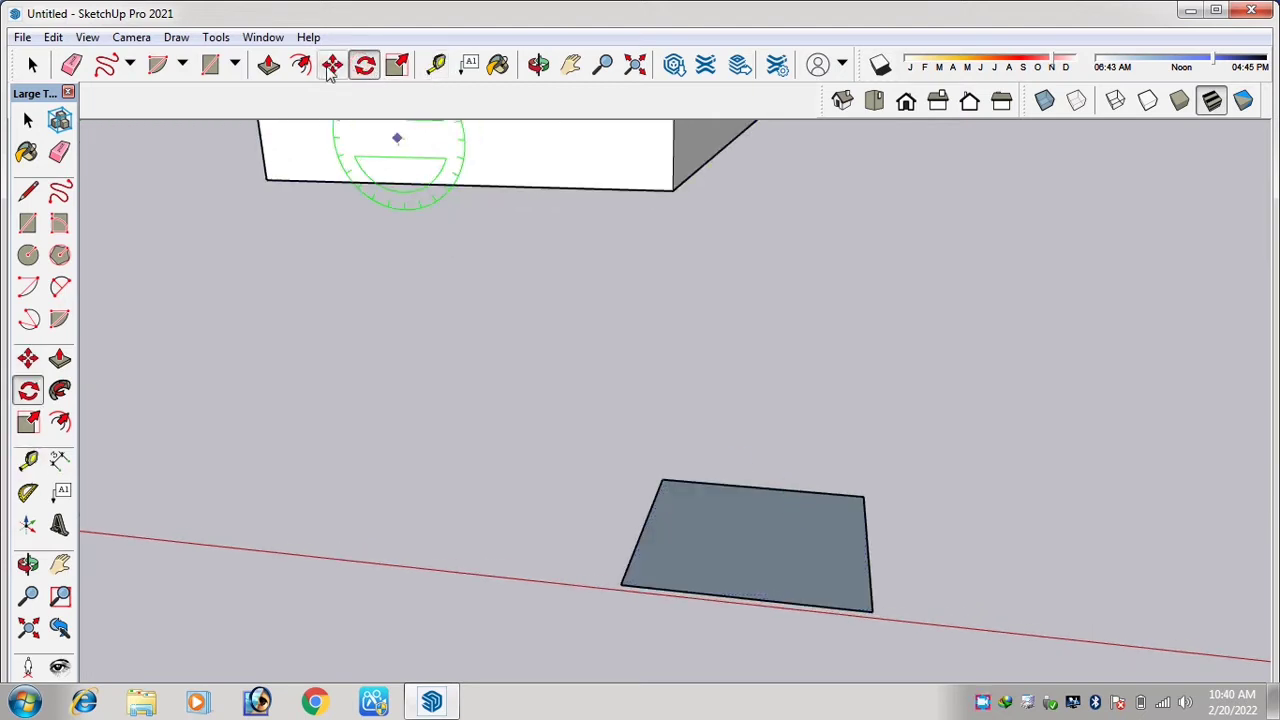
{"action": "key", "text": "f"}
{"action": "left_click", "coordinate": [786, 493]}
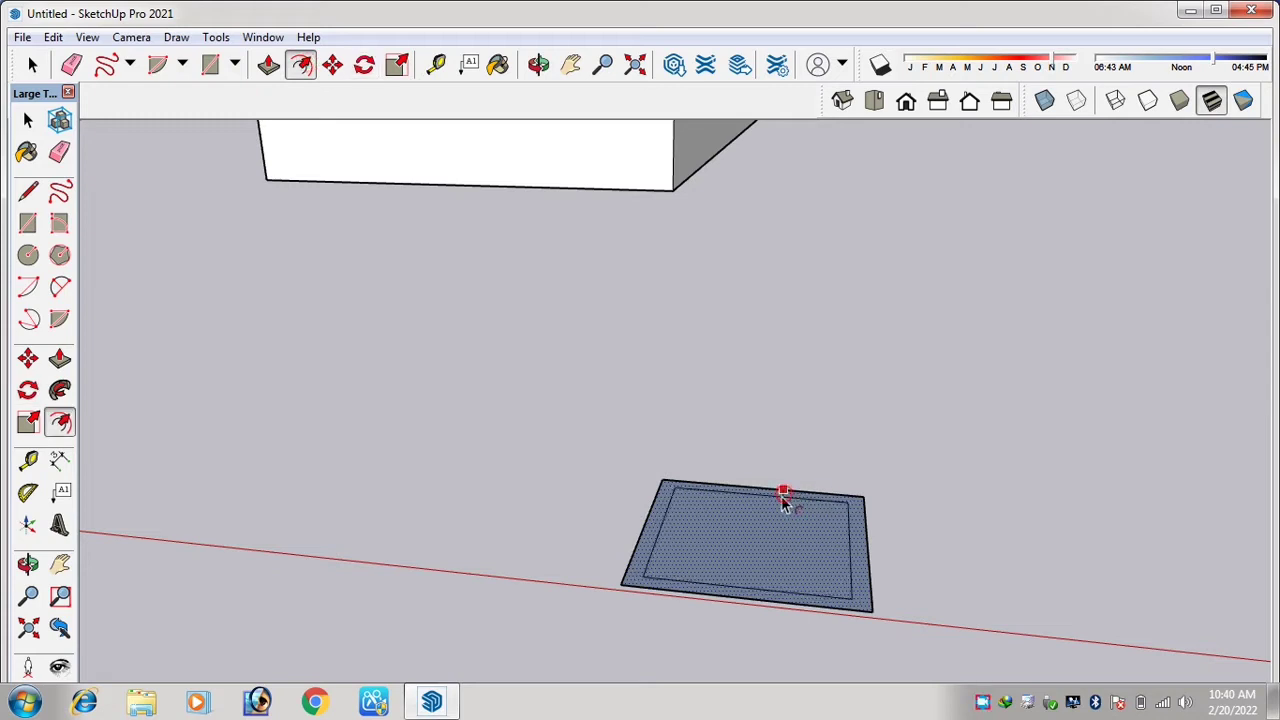
{"action": "scroll", "coordinate": [877, 591], "scroll_direction": "up", "scroll_amount": 3}
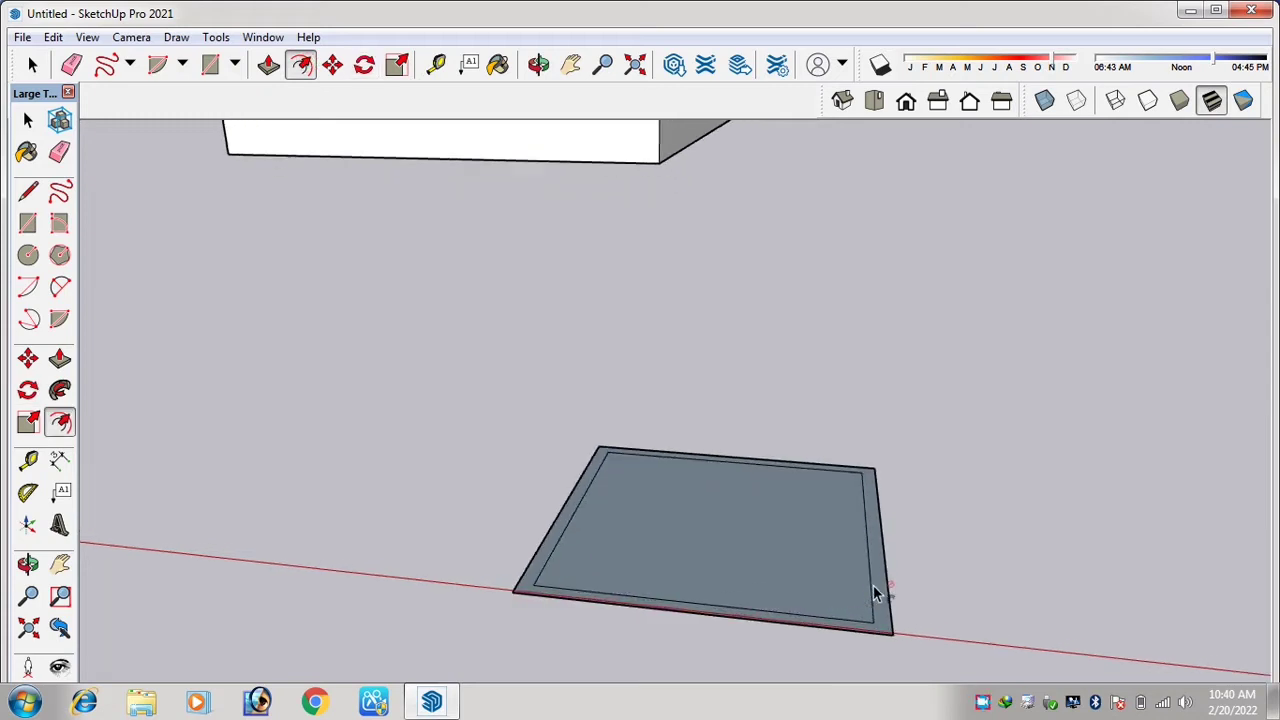
{"action": "left_click", "coordinate": [886, 556]}
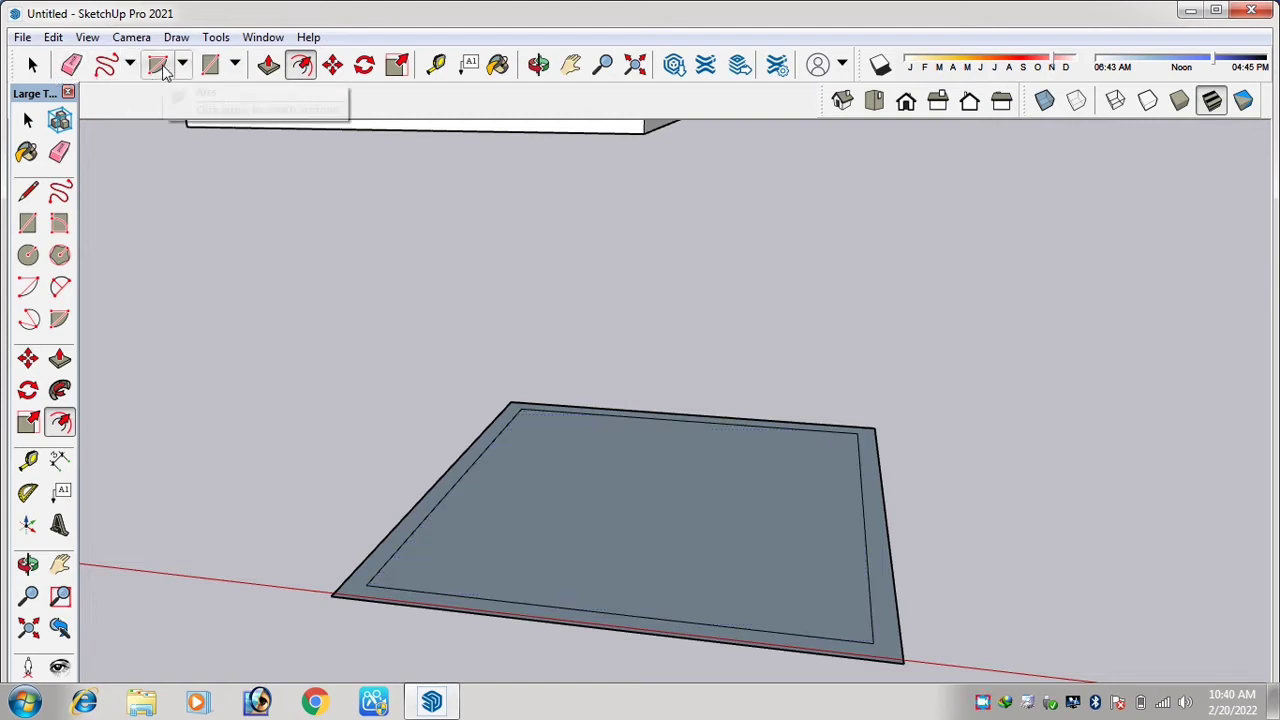
Draw a rectangle over the back border strip, from the offset's back-left corner to the floor's right edge.
{"action": "left_click", "coordinate": [210, 64]}
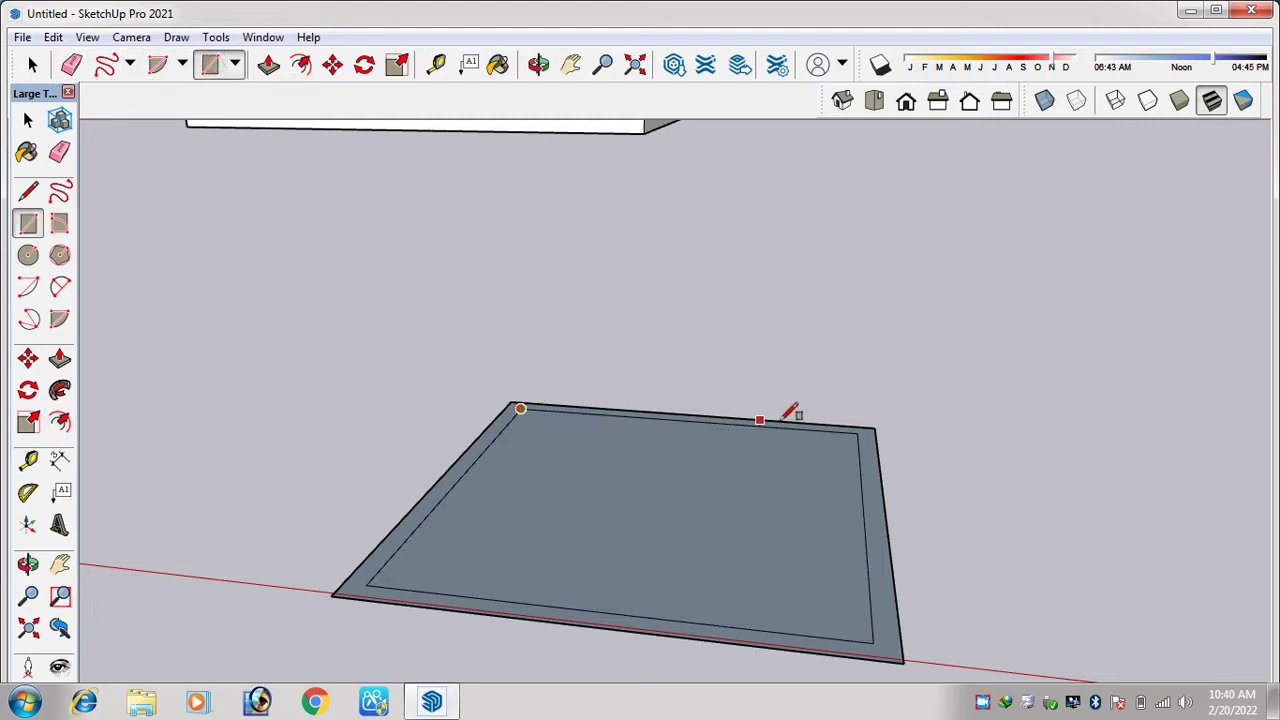
{"action": "scroll", "coordinate": [790, 413], "scroll_direction": "up", "scroll_amount": 2}
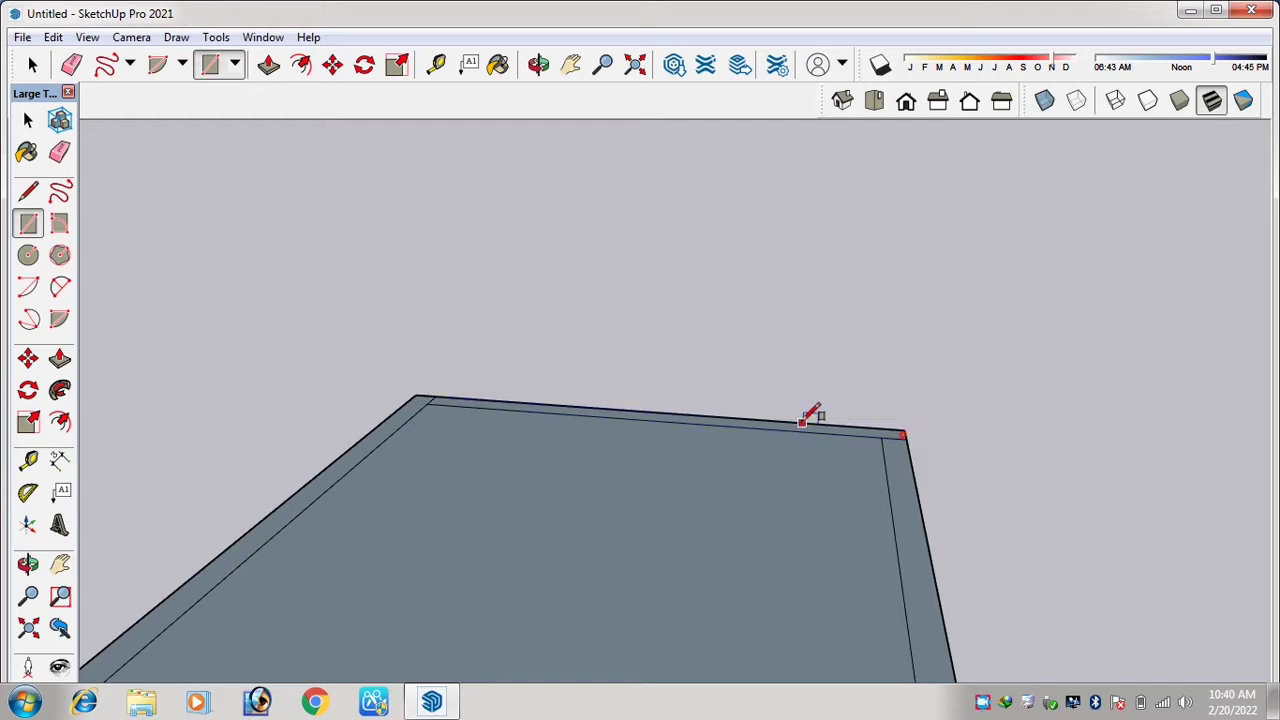
{"action": "scroll", "coordinate": [802, 421], "scroll_direction": "up", "scroll_amount": 3}
Select the back border strip together with its edges and make it a group.
{"action": "key", "text": "space"}
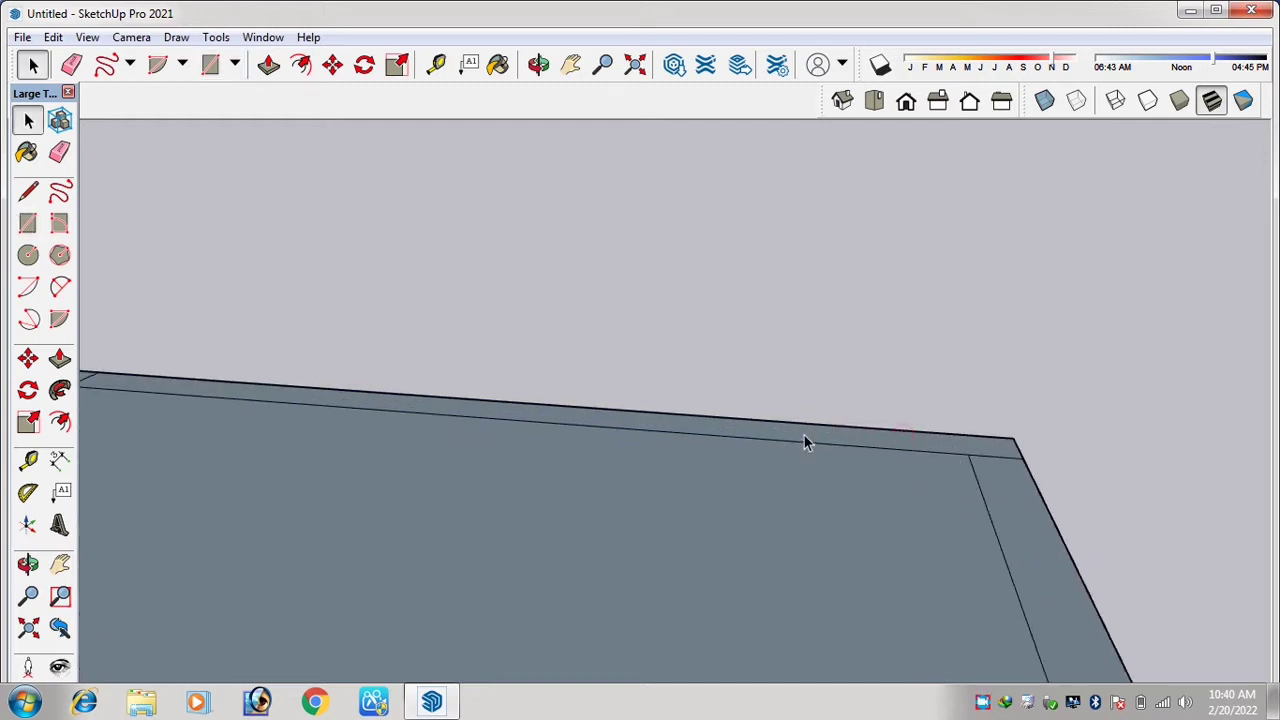
{"action": "double_click", "coordinate": [779, 432]}
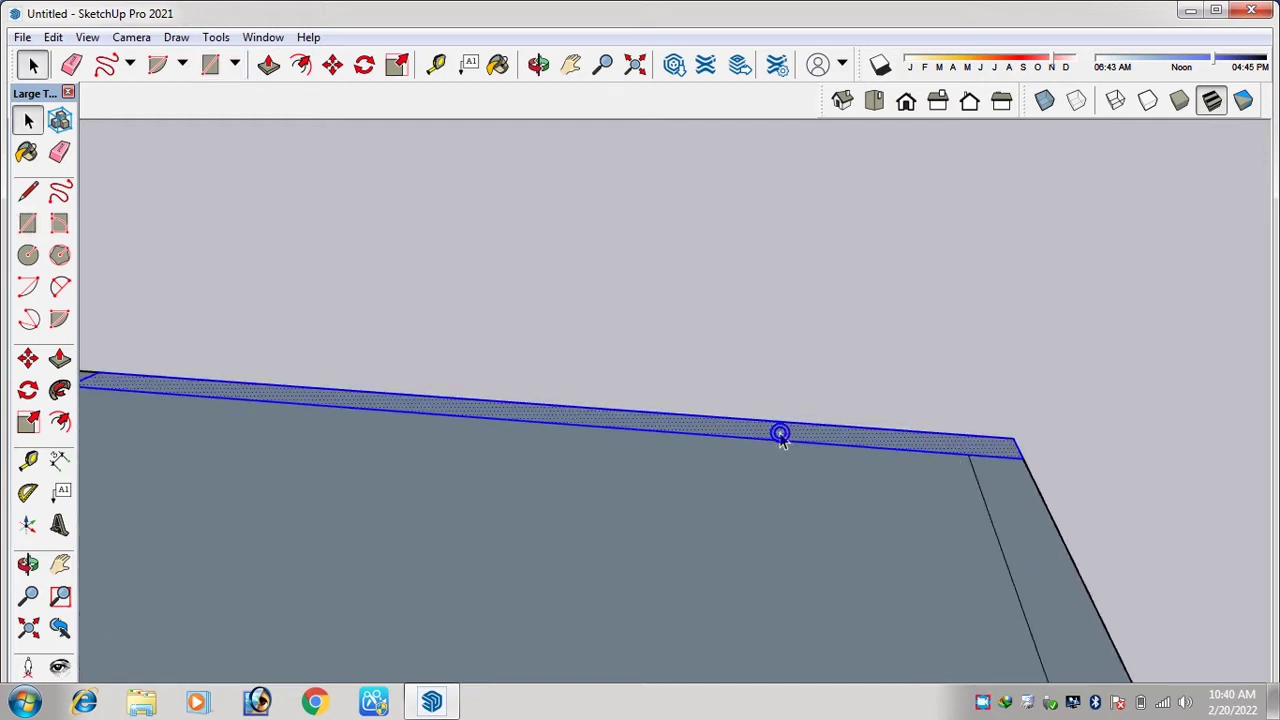
{"action": "scroll", "coordinate": [781, 438], "scroll_direction": "down", "scroll_amount": 1}
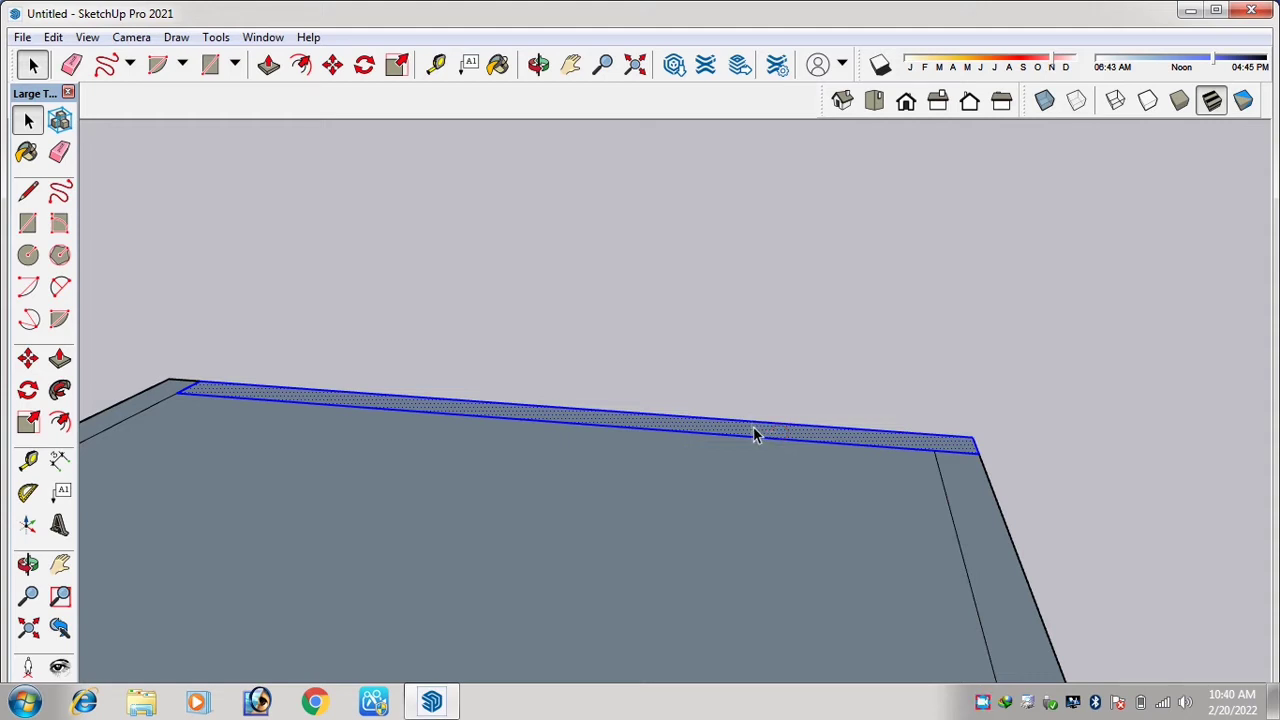
{"action": "right_click", "coordinate": [756, 434]}
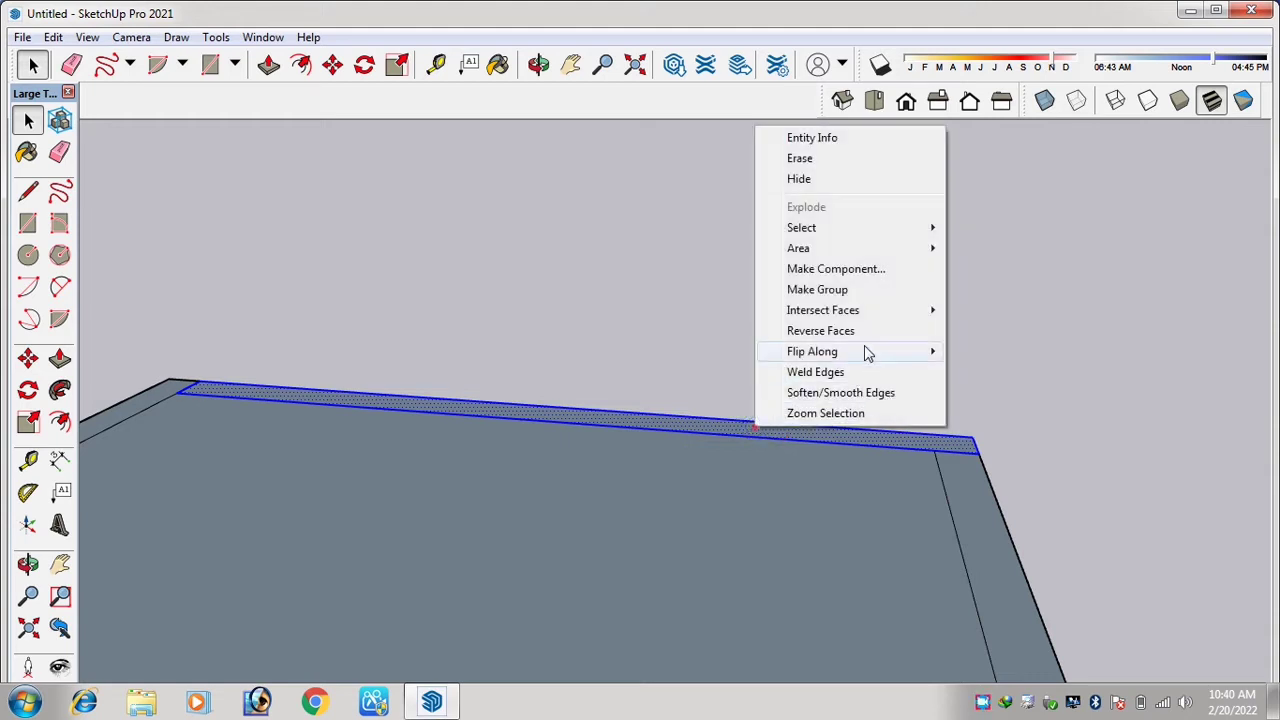
{"action": "left_click", "coordinate": [840, 290]}
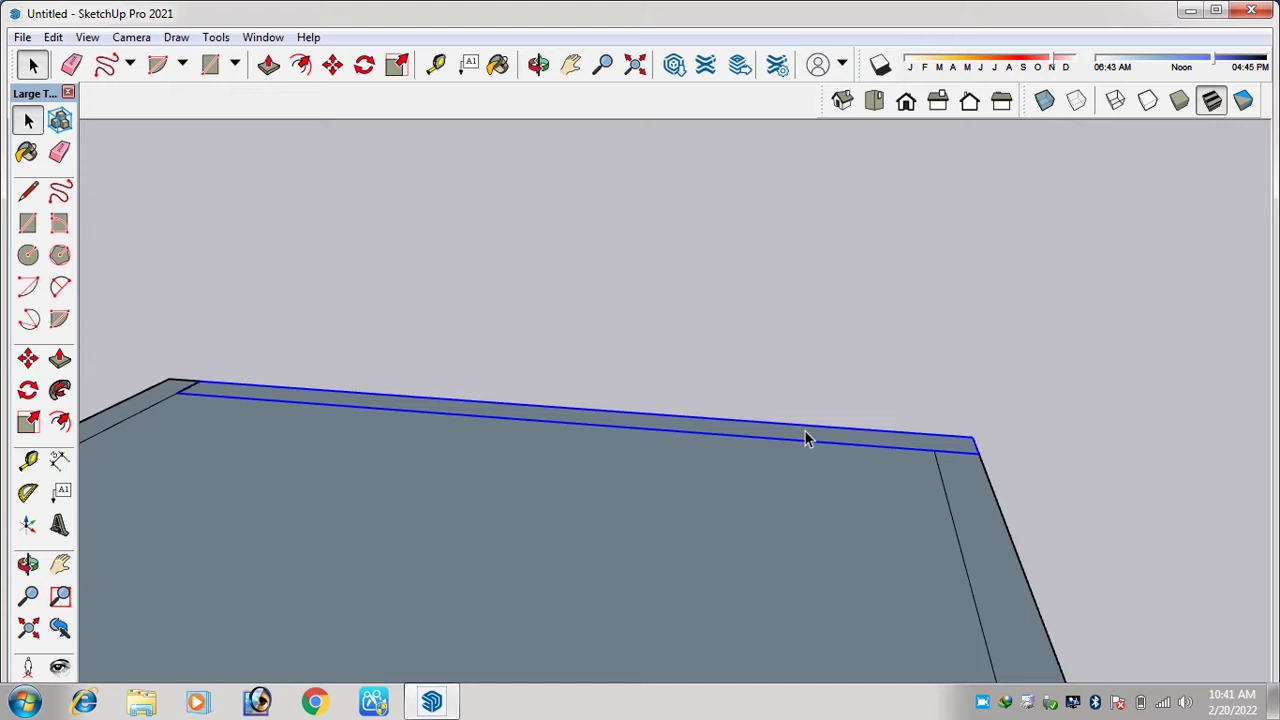
Open the back strip's group, extrude its face upward into a full-height wall with Push/Pull, and close the group.
{"action": "double_click", "coordinate": [806, 432]}
{"action": "scroll", "coordinate": [798, 431], "scroll_direction": "down", "scroll_amount": 4}
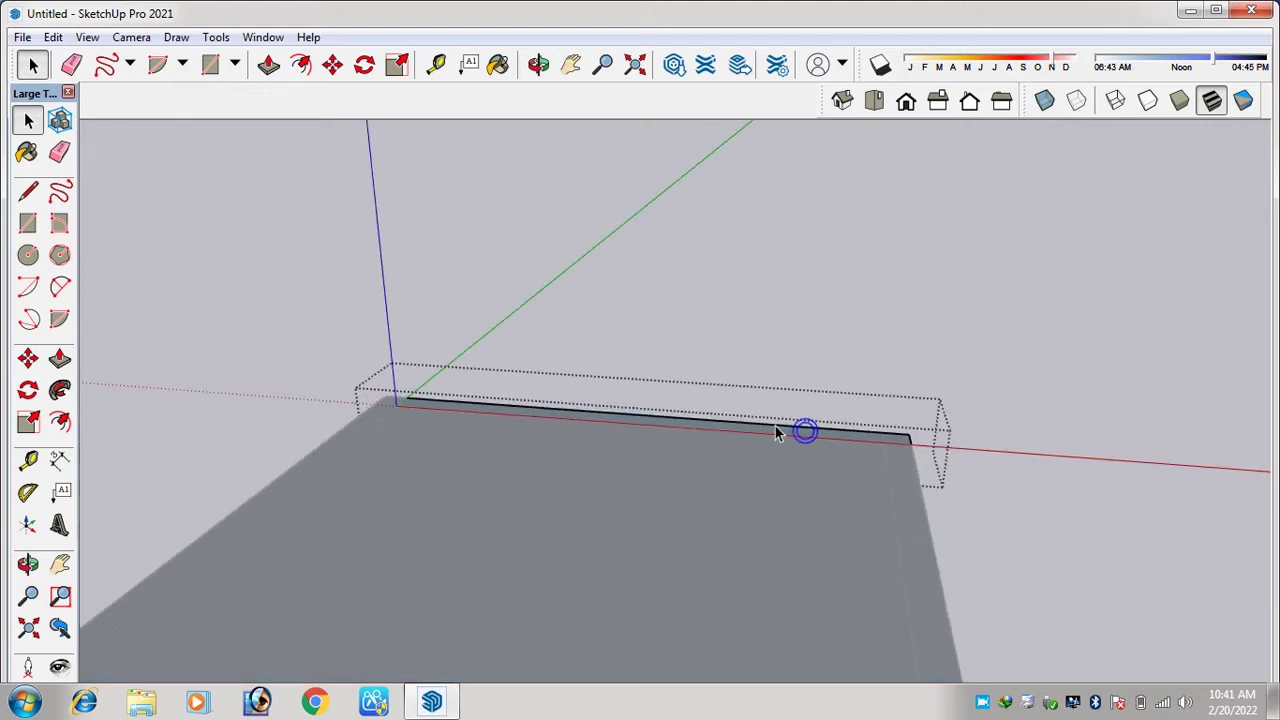
{"action": "scroll", "coordinate": [743, 423], "scroll_direction": "down", "scroll_amount": 3}
{"action": "key", "text": "o"}
{"action": "left_click_drag", "start_coordinate": [743, 496], "coordinate": [603, 636]}
{"action": "scroll", "coordinate": [760, 440], "scroll_direction": "up", "scroll_amount": 6}
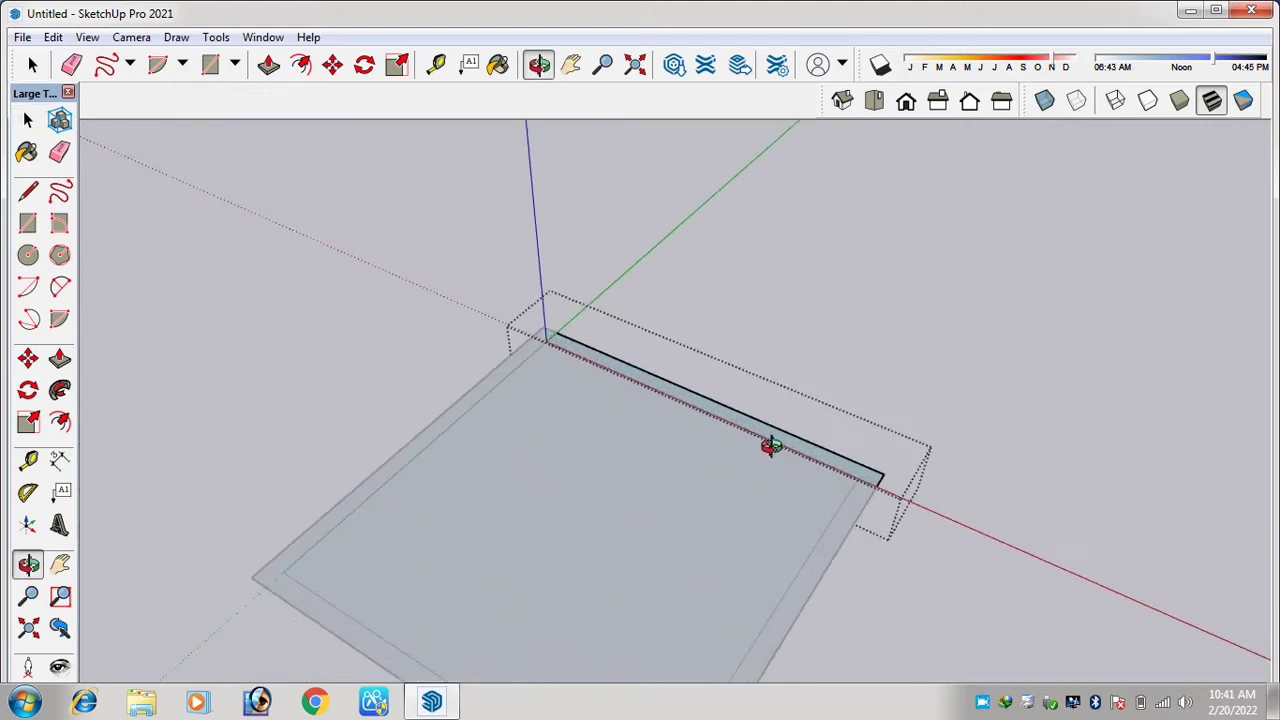
{"action": "key", "text": "p"}
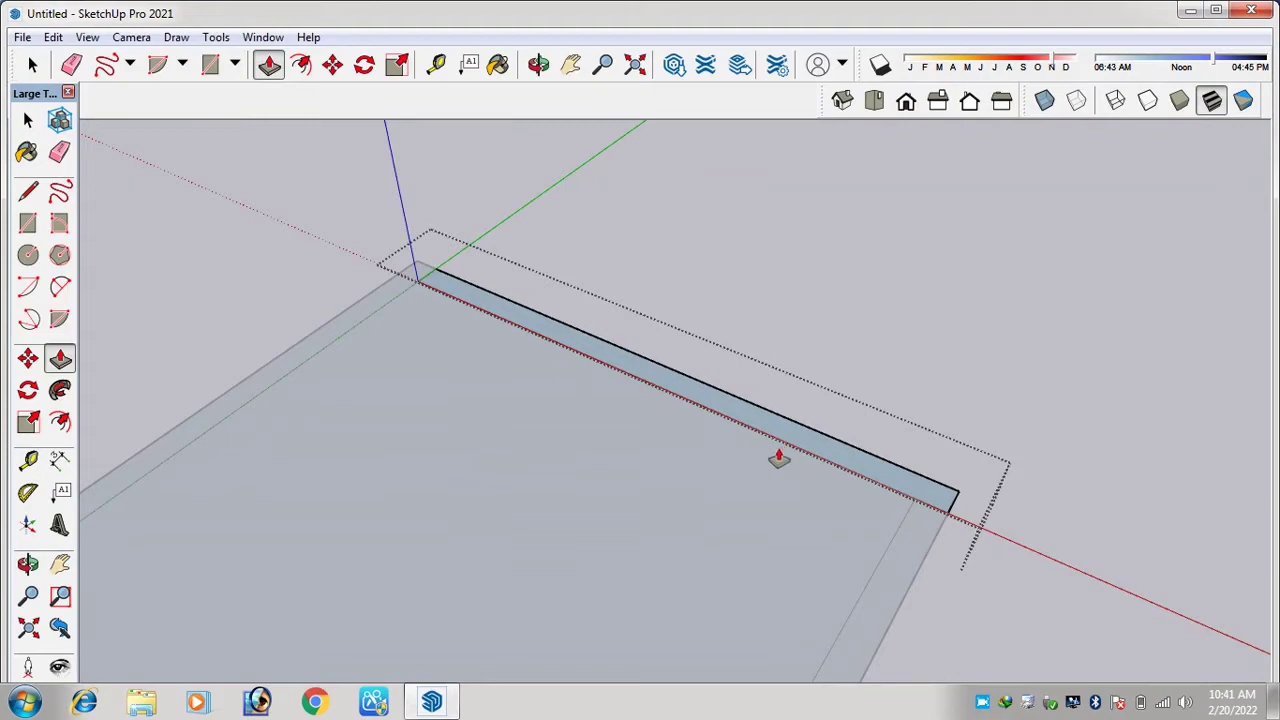
{"action": "scroll", "coordinate": [762, 420], "scroll_direction": "down", "scroll_amount": 2}
{"action": "scroll", "coordinate": [760, 414], "scroll_direction": "down", "scroll_amount": 2}
{"action": "left_click", "coordinate": [760, 410]}
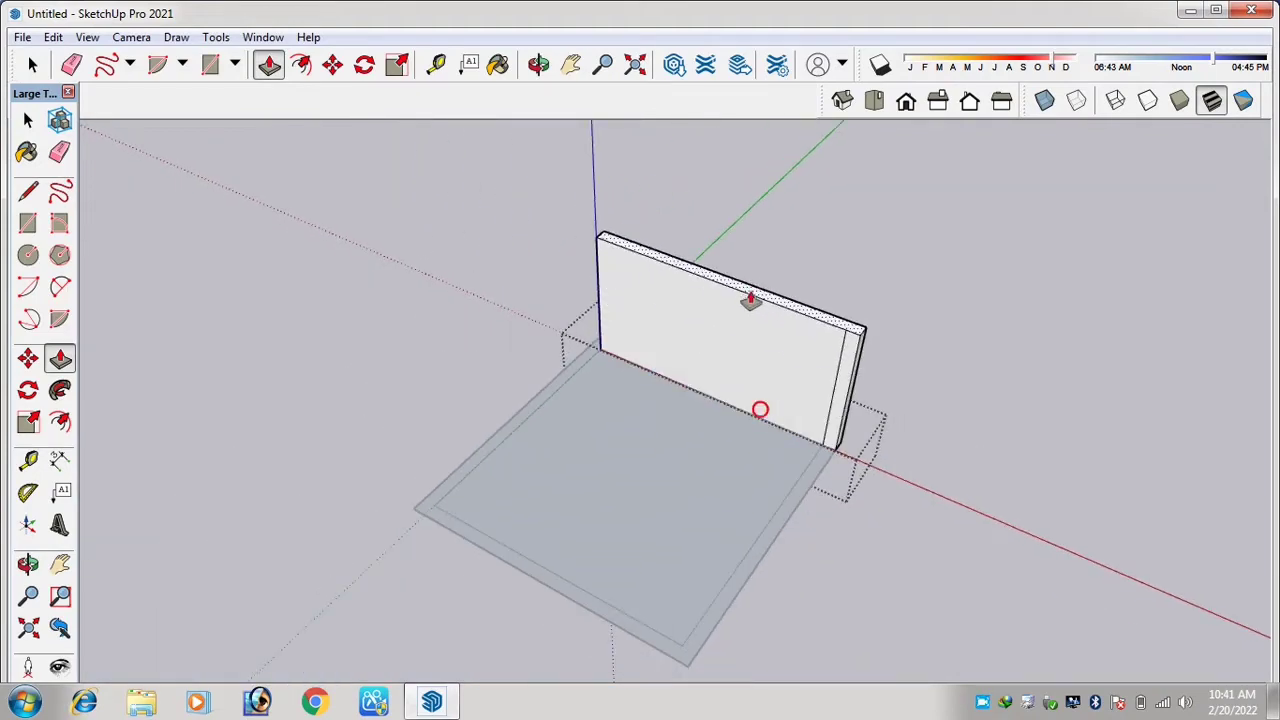
{"action": "key", "text": "Return"}
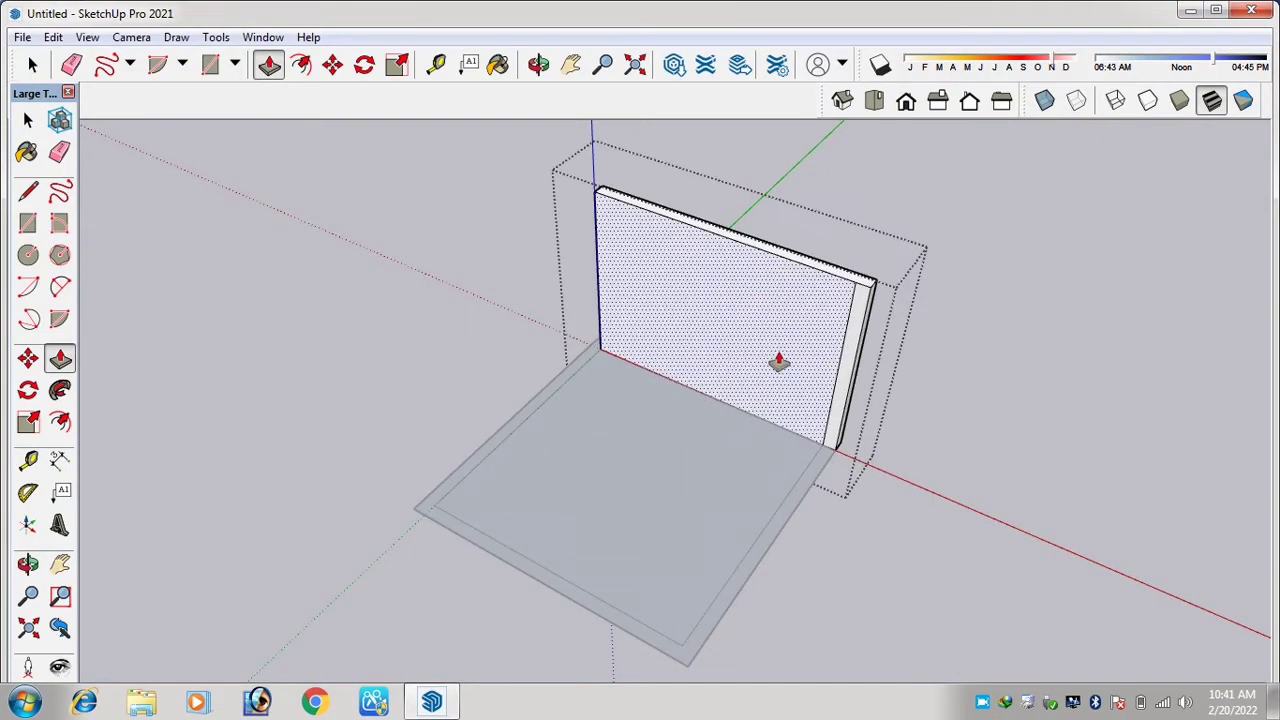
{"action": "scroll", "coordinate": [780, 362], "scroll_direction": "down", "scroll_amount": 2}
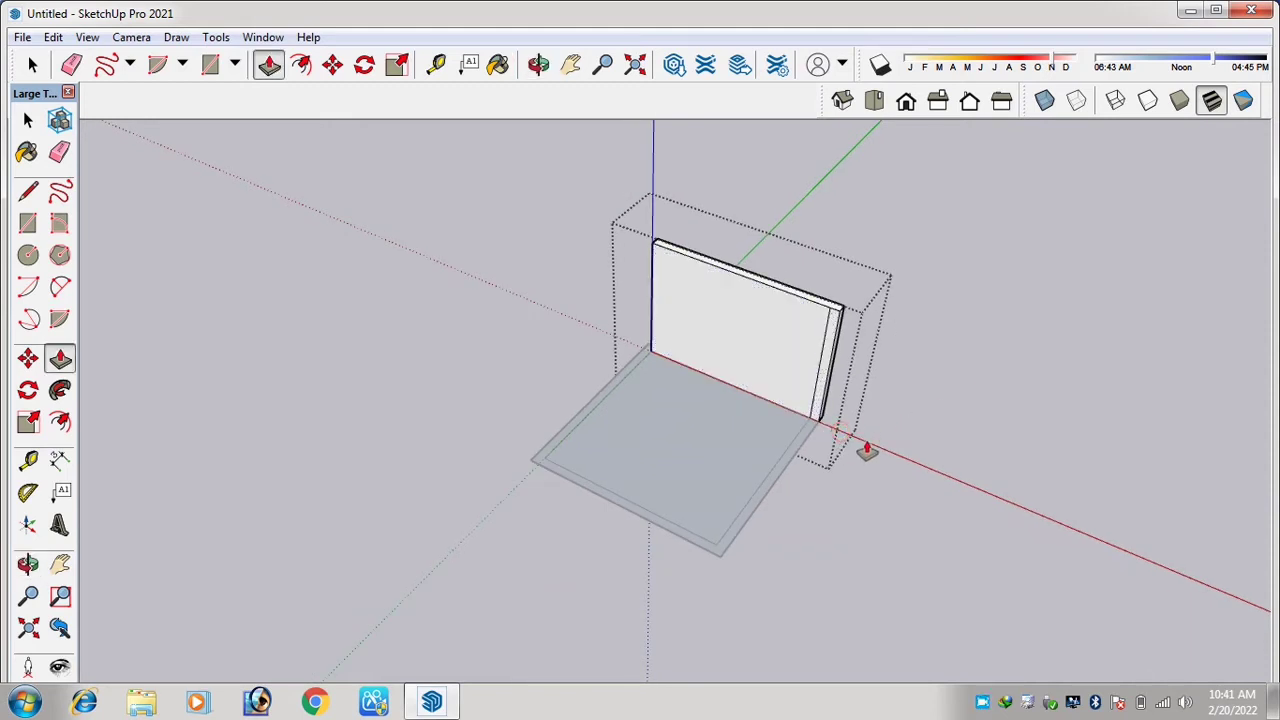
{"action": "key", "text": "space"}
{"action": "key", "text": "Escape"}
Try moving the grouped back wall away from the floor, and leave it at its original position.
{"action": "left_click", "coordinate": [790, 355]}
{"action": "key", "text": "p"}
{"action": "key", "text": "o"}
{"action": "left_click_drag", "start_coordinate": [822, 470], "coordinate": [821, 385]}
{"action": "key", "text": "space"}
{"action": "left_click", "coordinate": [748, 318]}
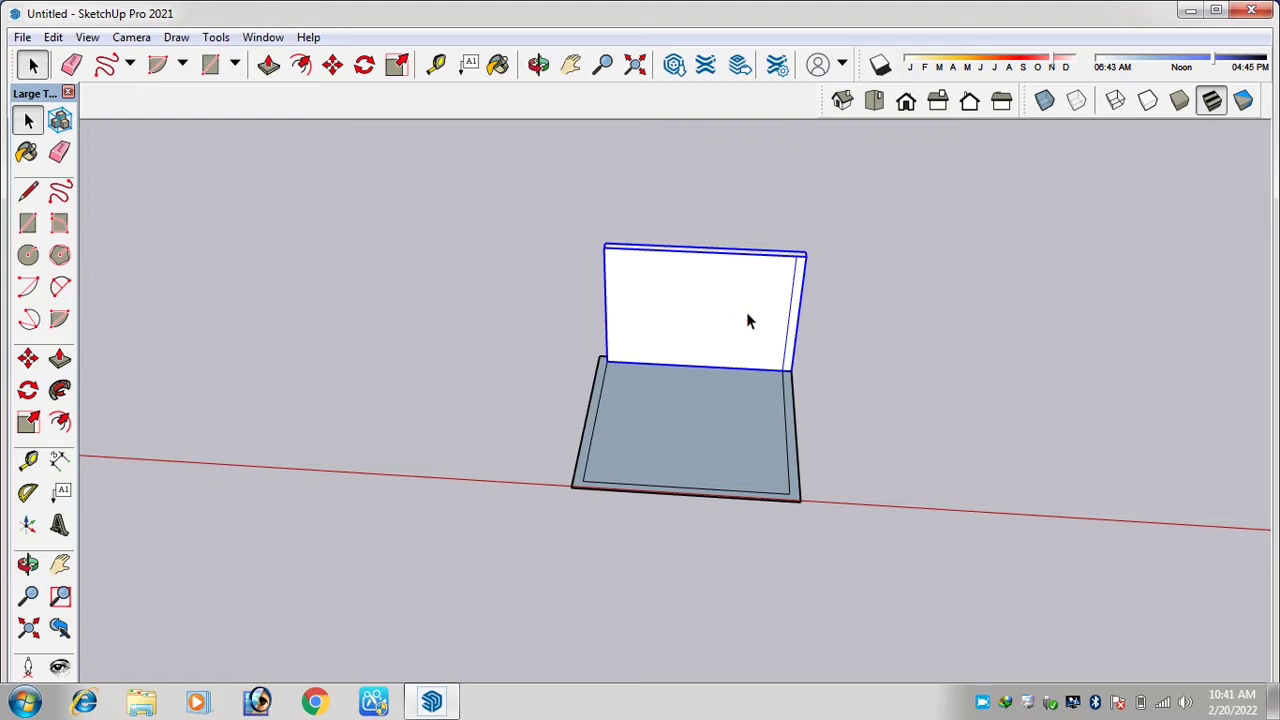
{"action": "key", "text": "m"}
{"action": "left_click", "coordinate": [746, 312]}
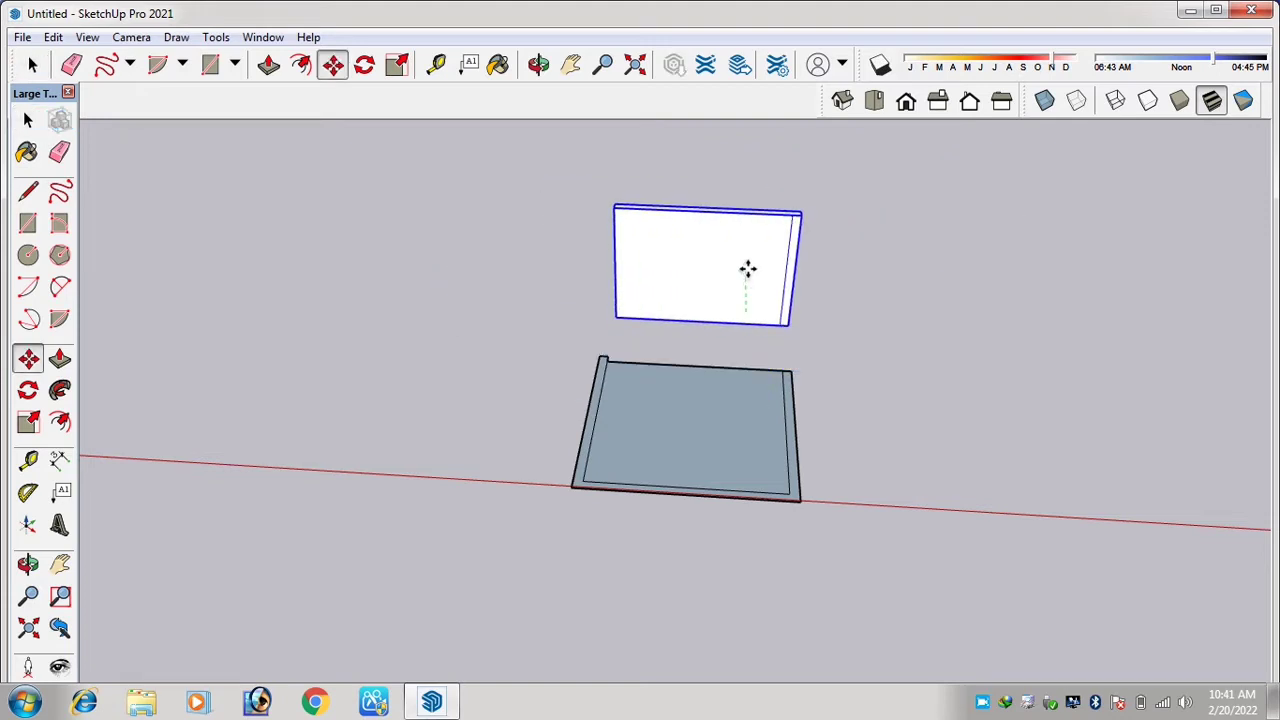
{"action": "left_click", "coordinate": [712, 313]}
{"action": "scroll", "coordinate": [712, 325], "scroll_direction": "down", "scroll_amount": 2}
{"action": "scroll", "coordinate": [695, 312], "scroll_direction": "up", "scroll_amount": 2}
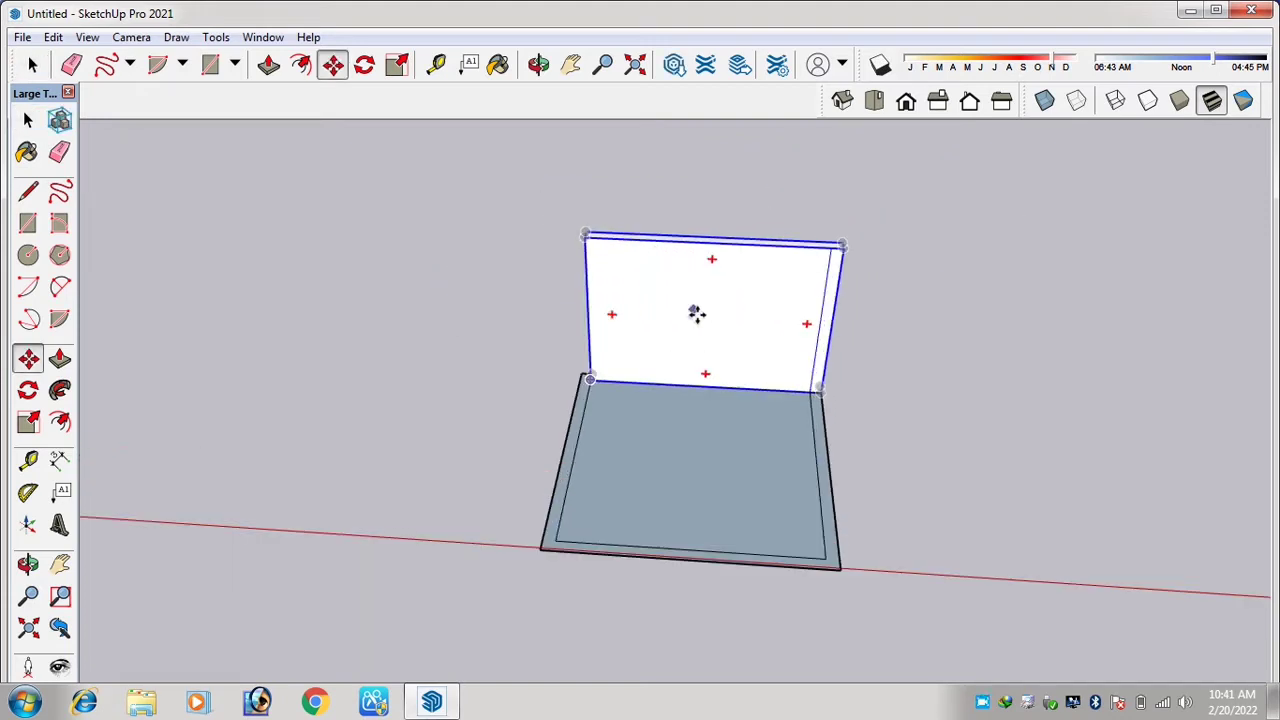
Inside the back wall's group, extend the wall's left end face to the floor's outer edge with Push/Pull, and close the group.
{"action": "scroll", "coordinate": [698, 316], "scroll_direction": "down", "scroll_amount": 1}
{"action": "middle_click_drag", "start_coordinate": [700, 321], "coordinate": [745, 363]}
{"action": "key", "text": "p"}
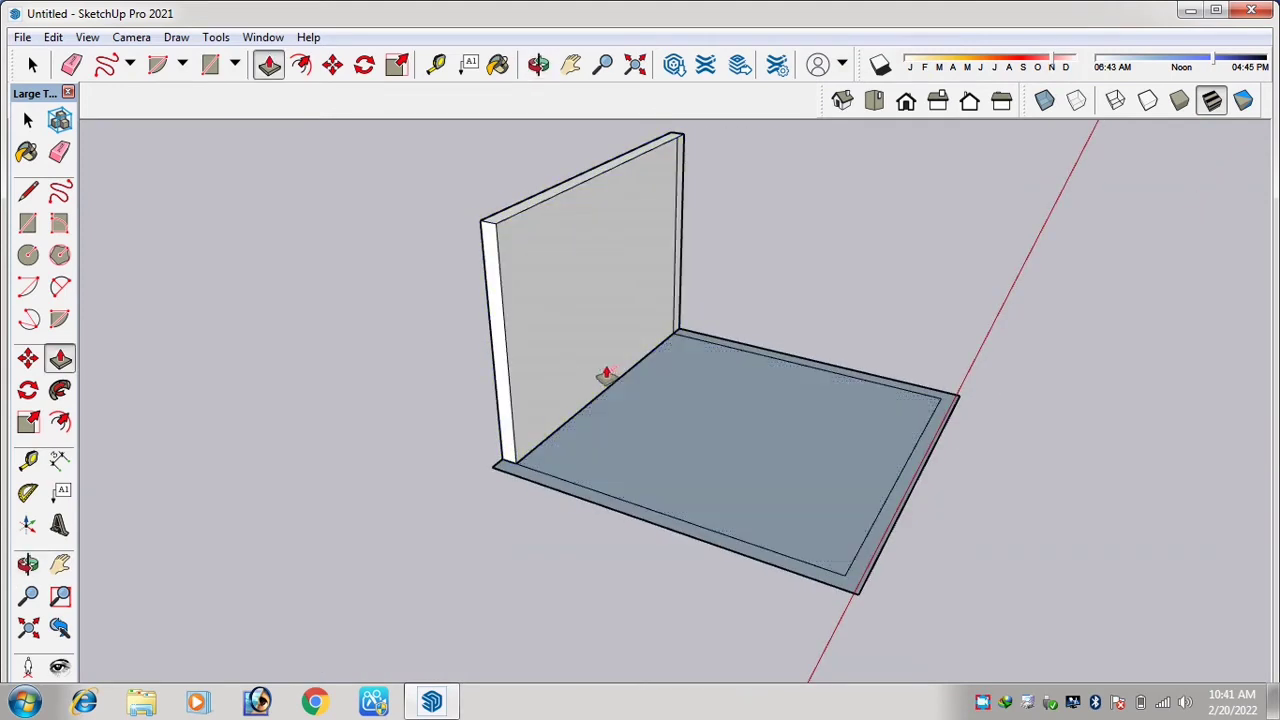
{"action": "key", "text": "space"}
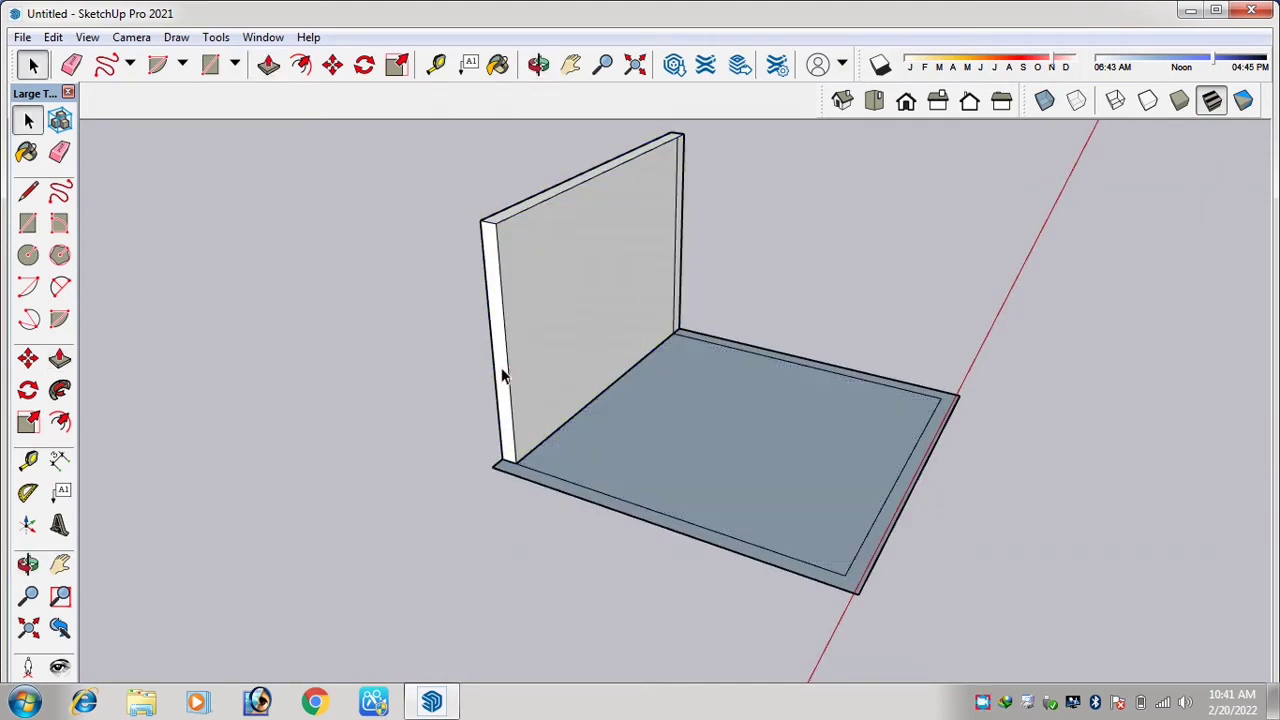
{"action": "double_click", "coordinate": [502, 370]}
{"action": "key", "text": "p"}
{"action": "left_click", "coordinate": [502, 369]}
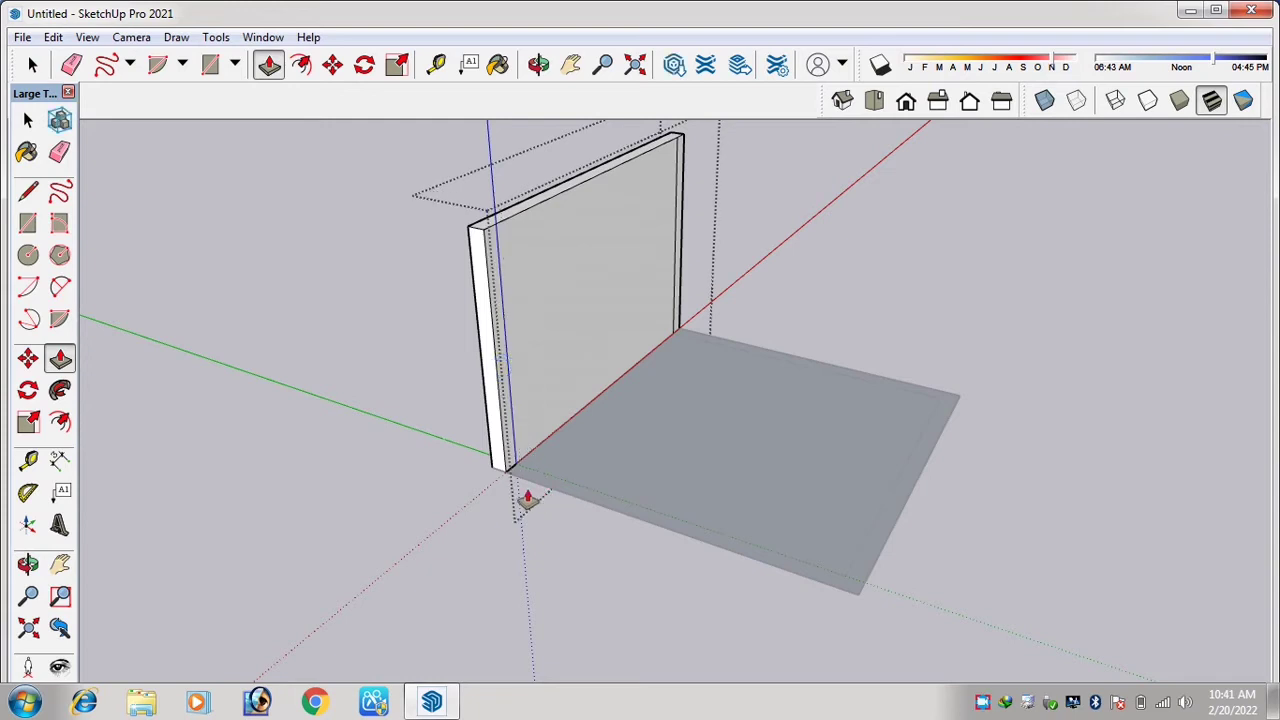
{"action": "scroll", "coordinate": [528, 491], "scroll_direction": "down", "scroll_amount": 3}
{"action": "middle_click_drag", "start_coordinate": [531, 466], "coordinate": [572, 481]}
{"action": "key", "text": "space"}
{"action": "left_click", "coordinate": [709, 447]}
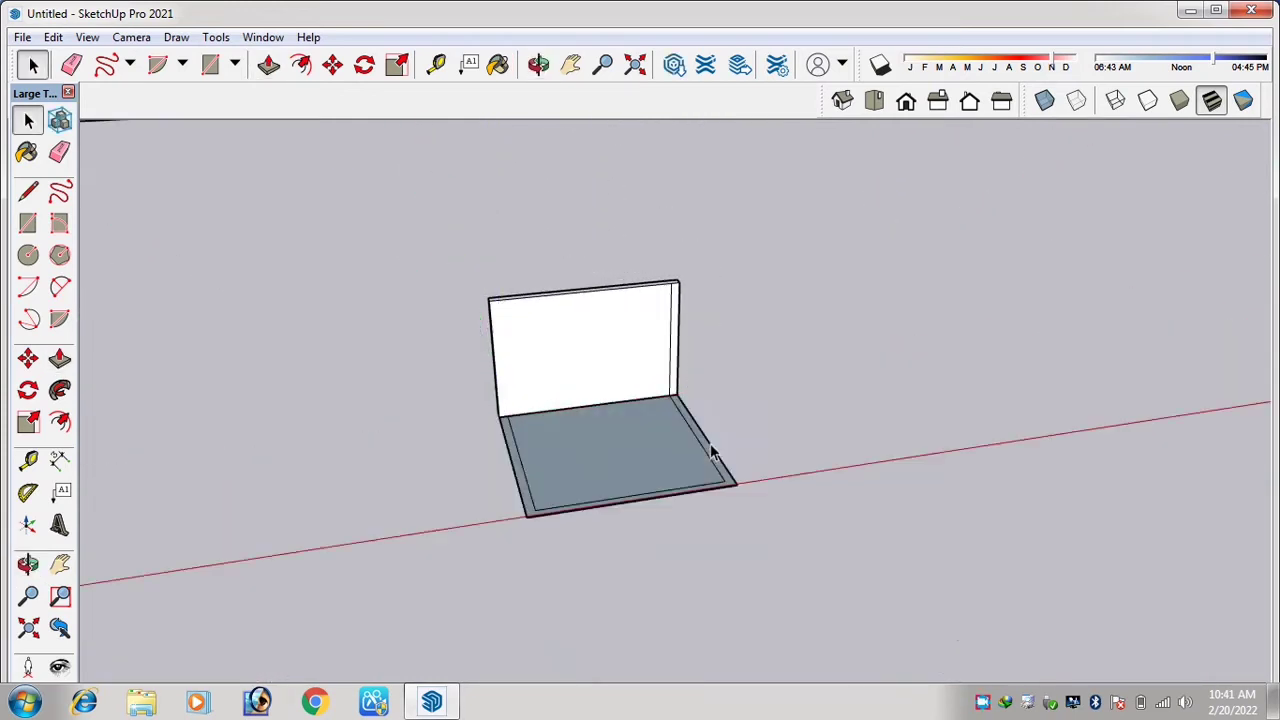
{"action": "scroll", "coordinate": [690, 444], "scroll_direction": "up", "scroll_amount": 2}
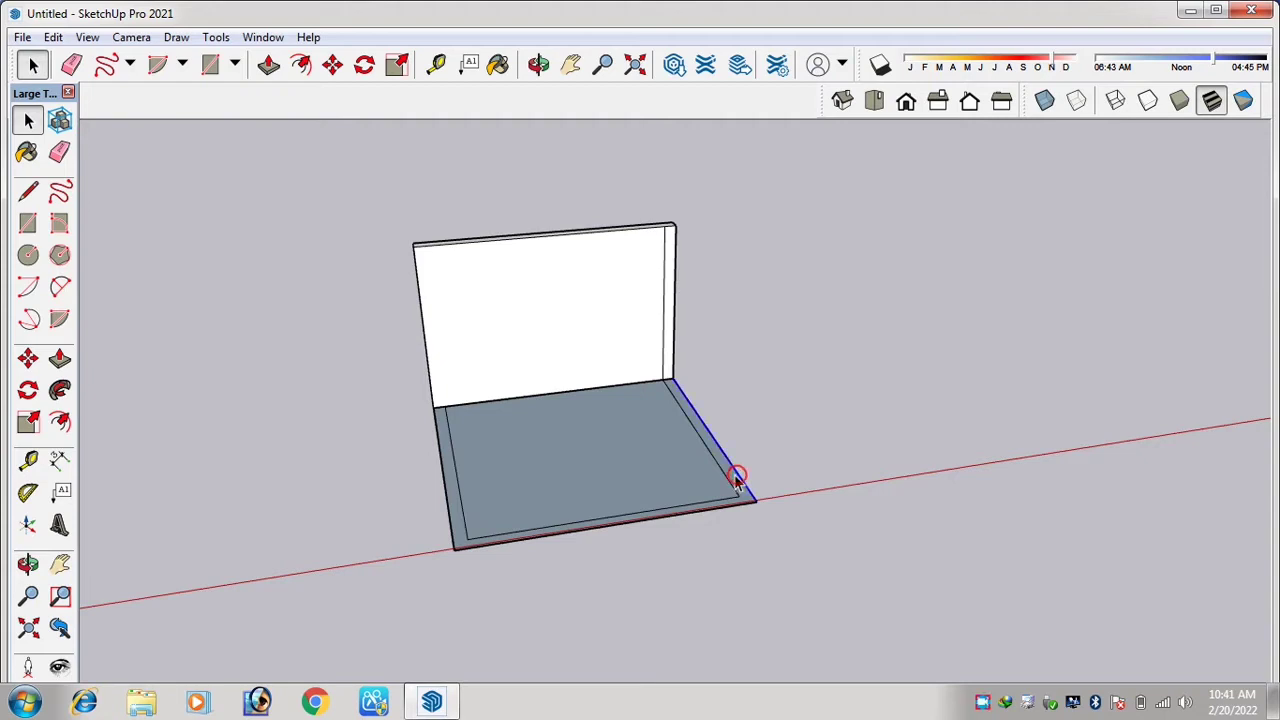
Try extruding the ungrouped U-shaped floor border upward and moving its front face, and undo the extrusion.
{"action": "key", "text": "p"}
{"action": "left_click", "coordinate": [737, 477]}
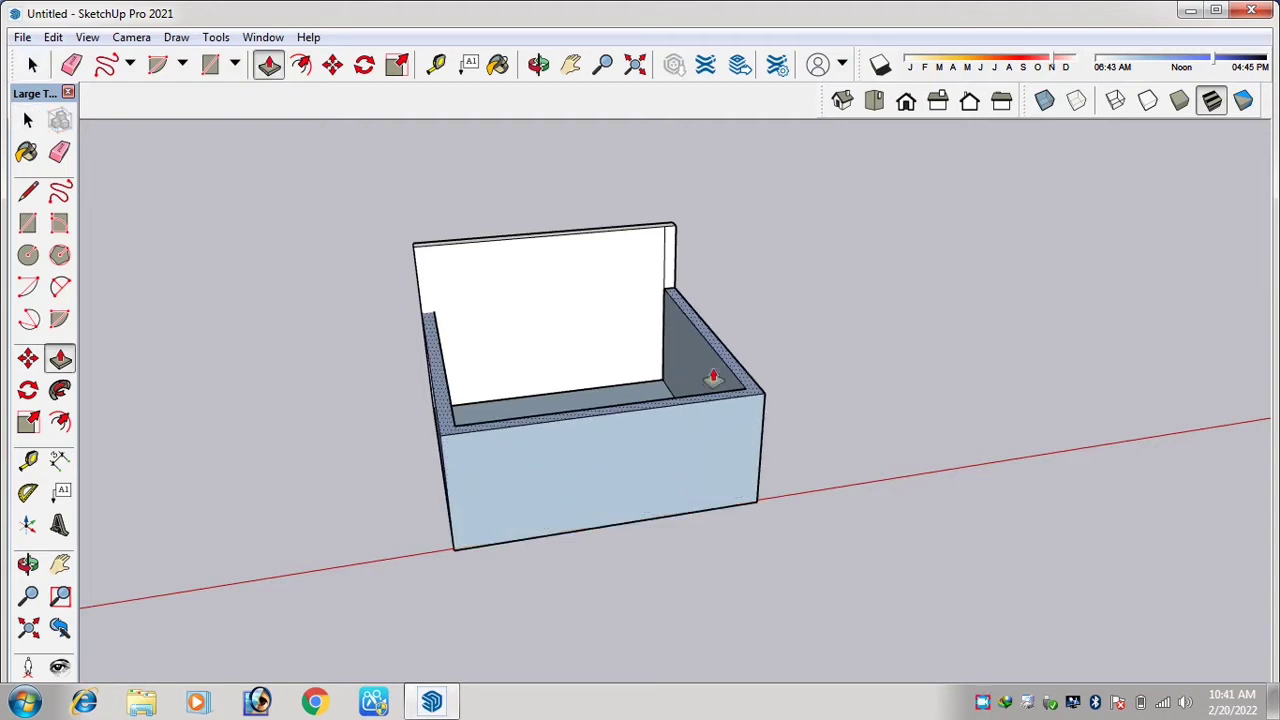
{"action": "left_click", "coordinate": [711, 376]}
{"action": "key", "text": "m"}
{"action": "left_click", "coordinate": [727, 445]}
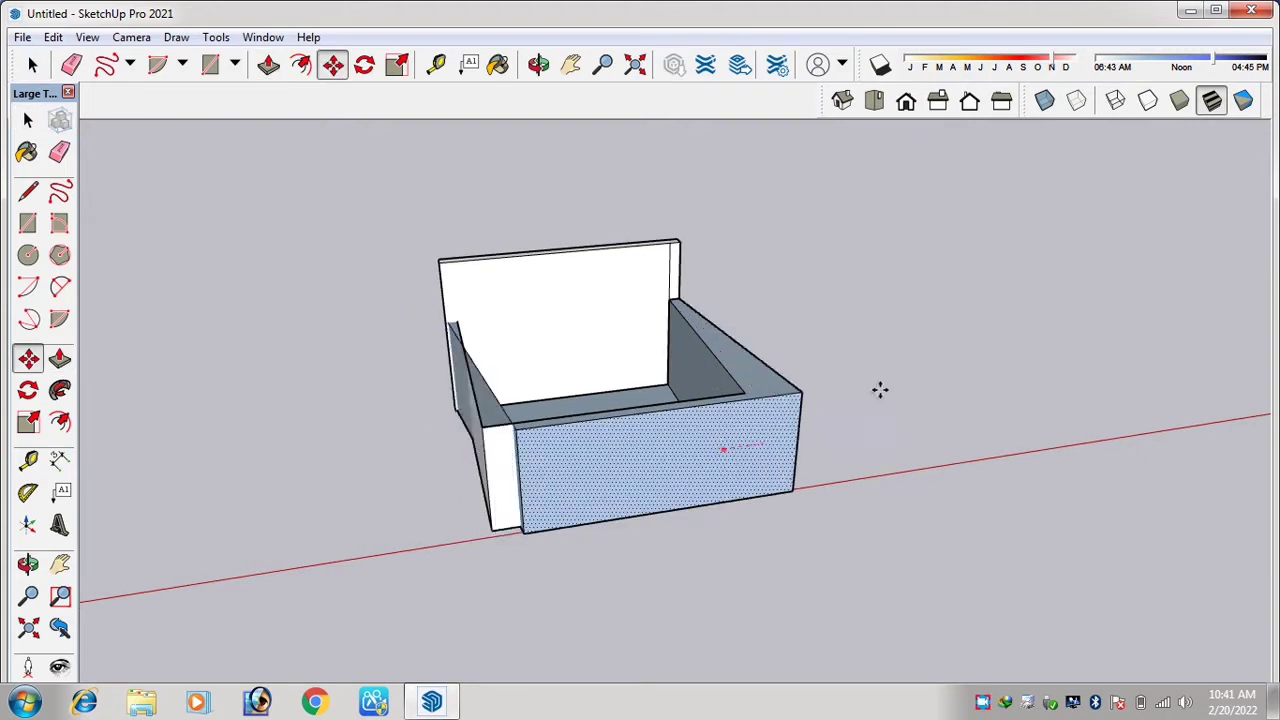
{"action": "key", "text": "Escape"}
{"action": "key", "text": "space"}
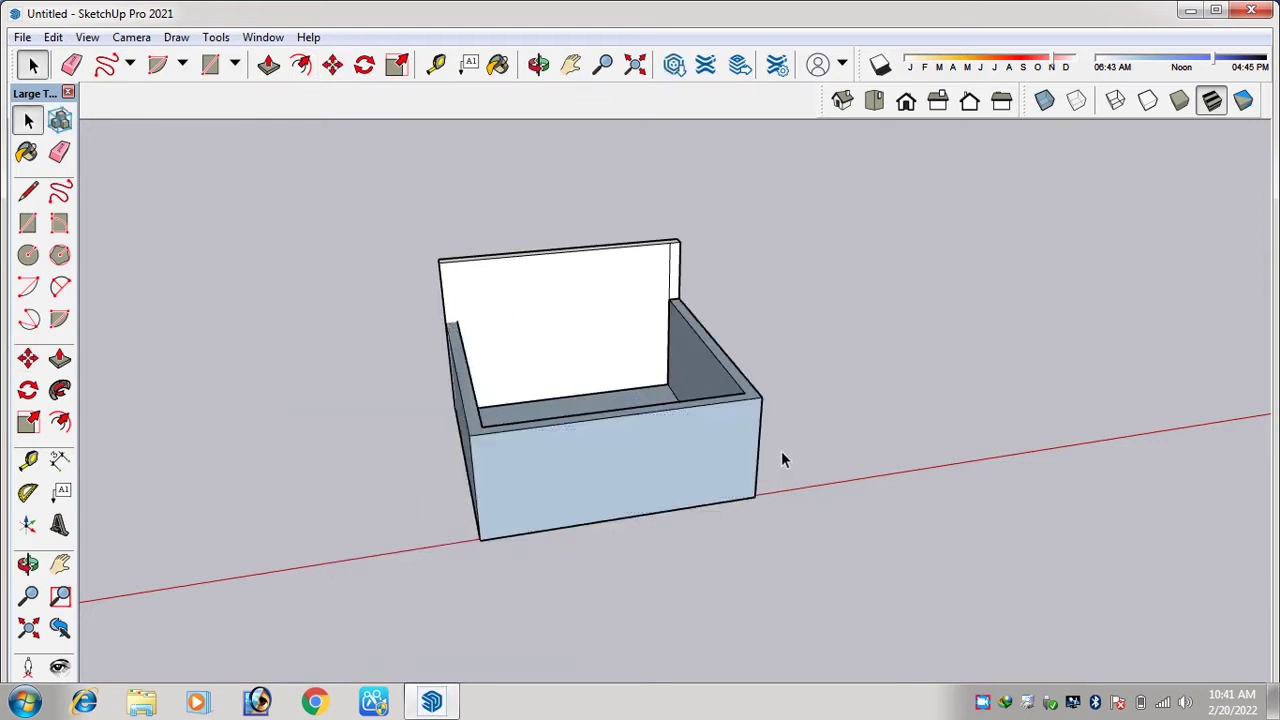
{"action": "middle_click_drag", "start_coordinate": [781, 451], "coordinate": [740, 457]}
{"action": "key", "text": "ctrl+z"}
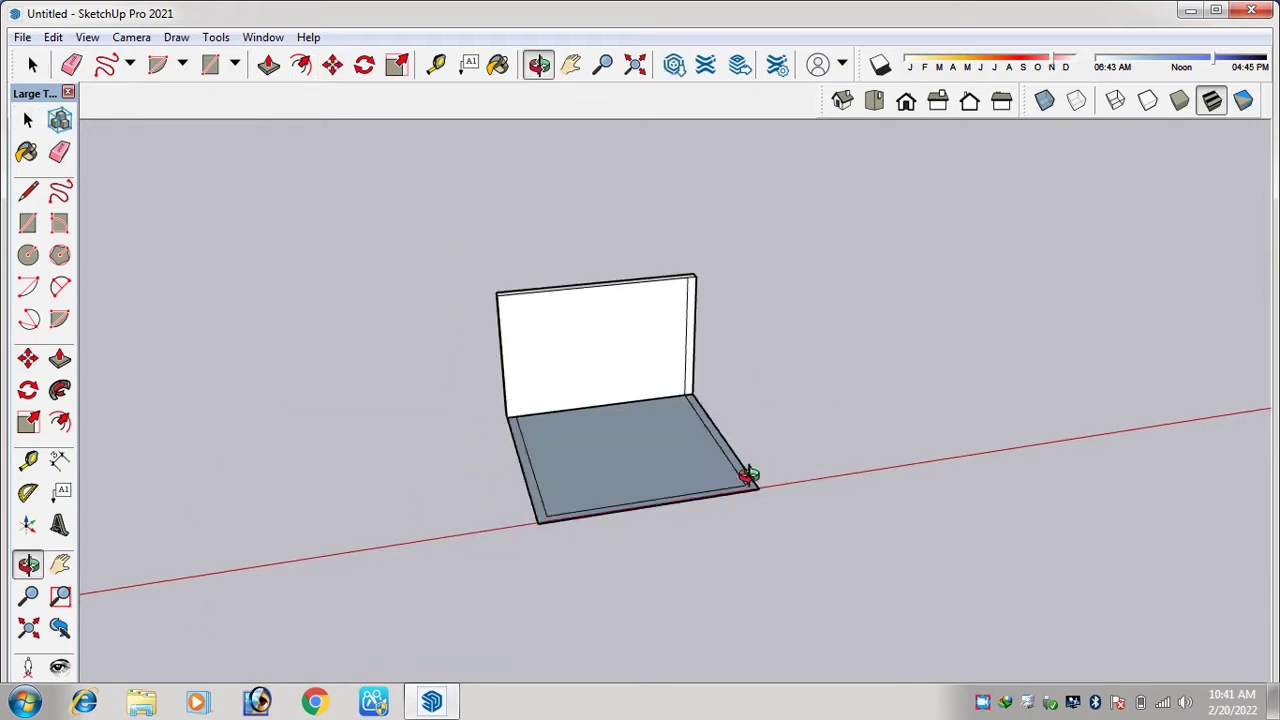
Select the remaining U-shaped border face together with its edges and make it a group.
{"action": "scroll", "coordinate": [748, 478], "scroll_direction": "up", "scroll_amount": 2}
{"action": "key", "text": "space"}
{"action": "scroll", "coordinate": [720, 468], "scroll_direction": "up", "scroll_amount": 2}
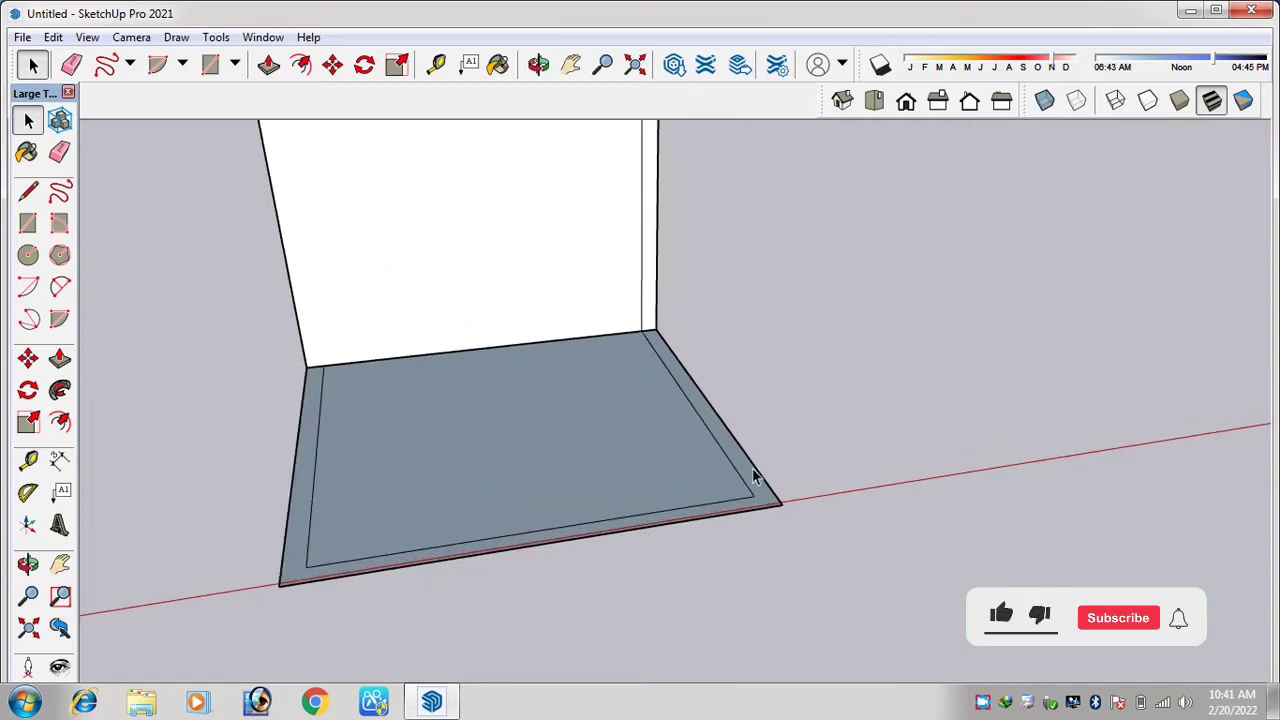
{"action": "double_click", "coordinate": [745, 476]}
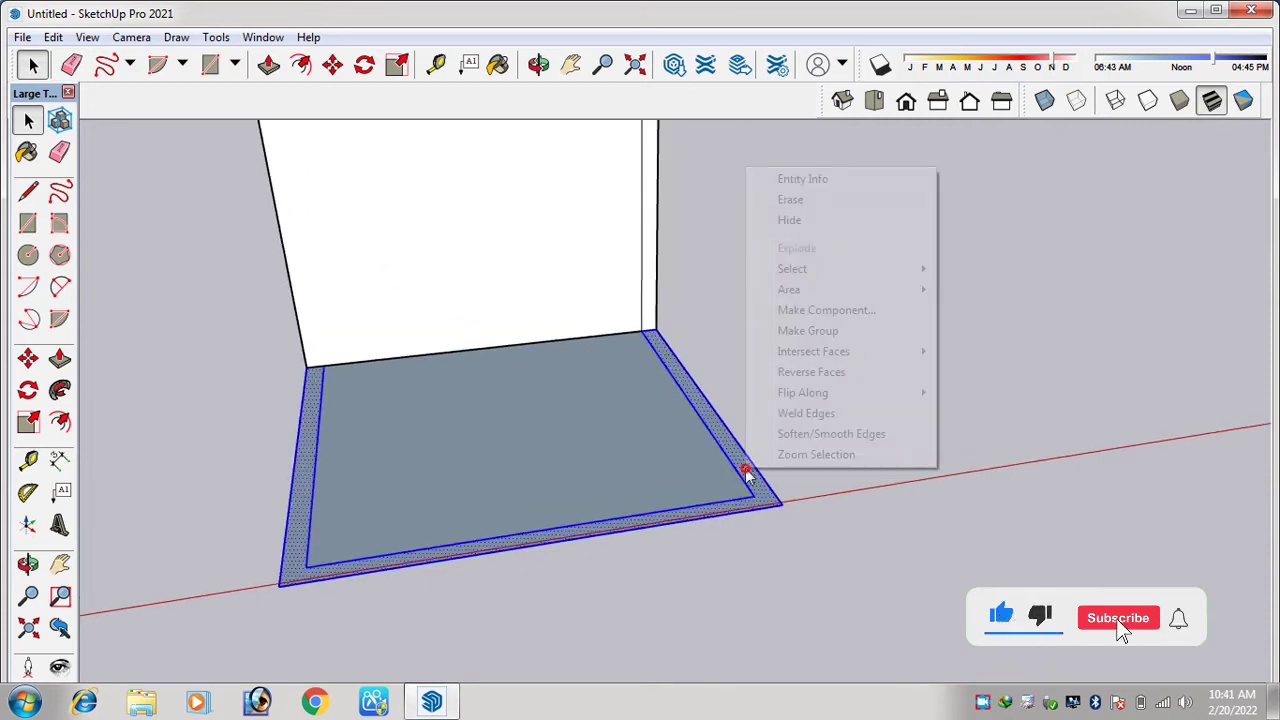
{"action": "right_click", "coordinate": [745, 466]}
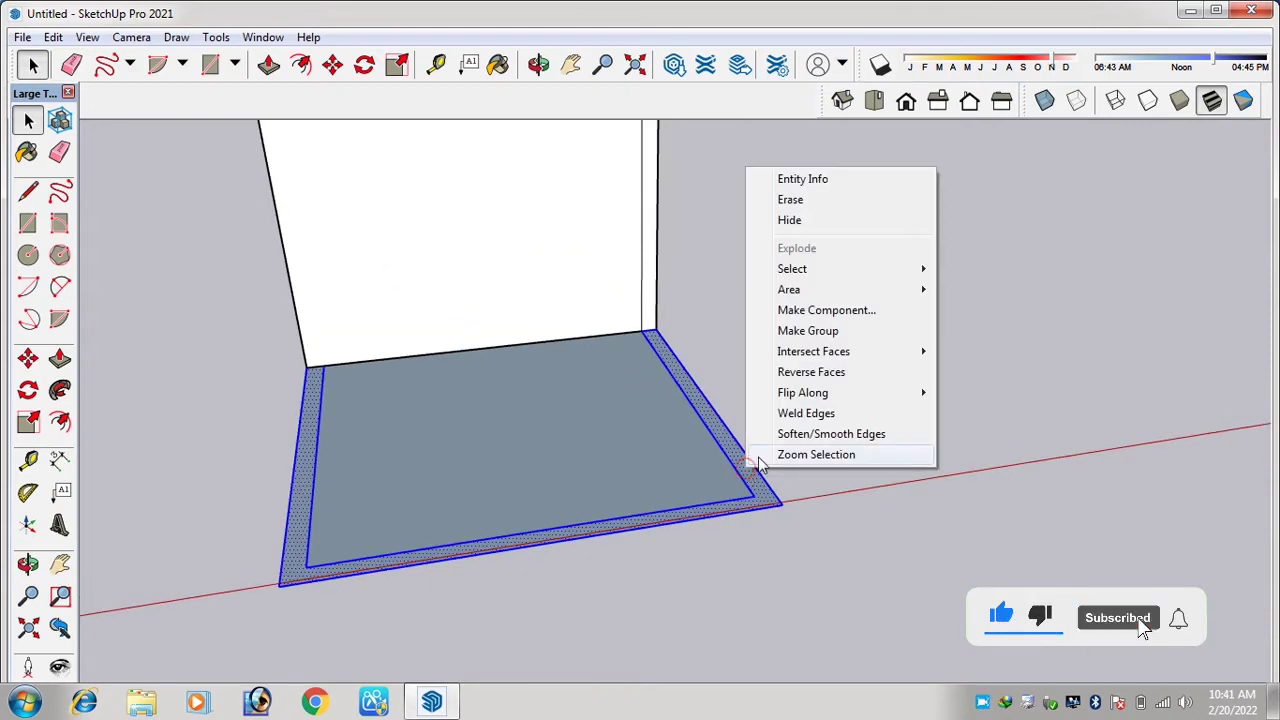
{"action": "left_click", "coordinate": [822, 340]}
Open the U-shaped border's group, extrude its face upward into walls with Push/Pull, and close the group.
{"action": "key", "text": "p"}
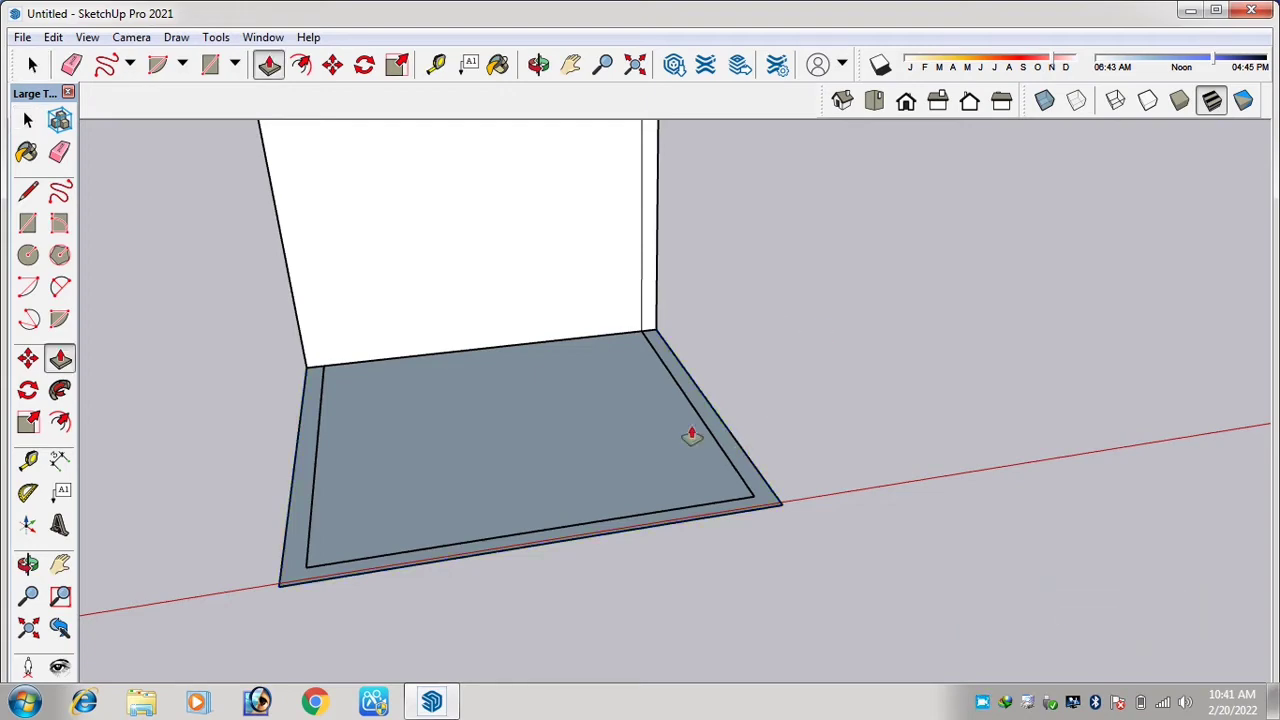
{"action": "key", "text": "space"}
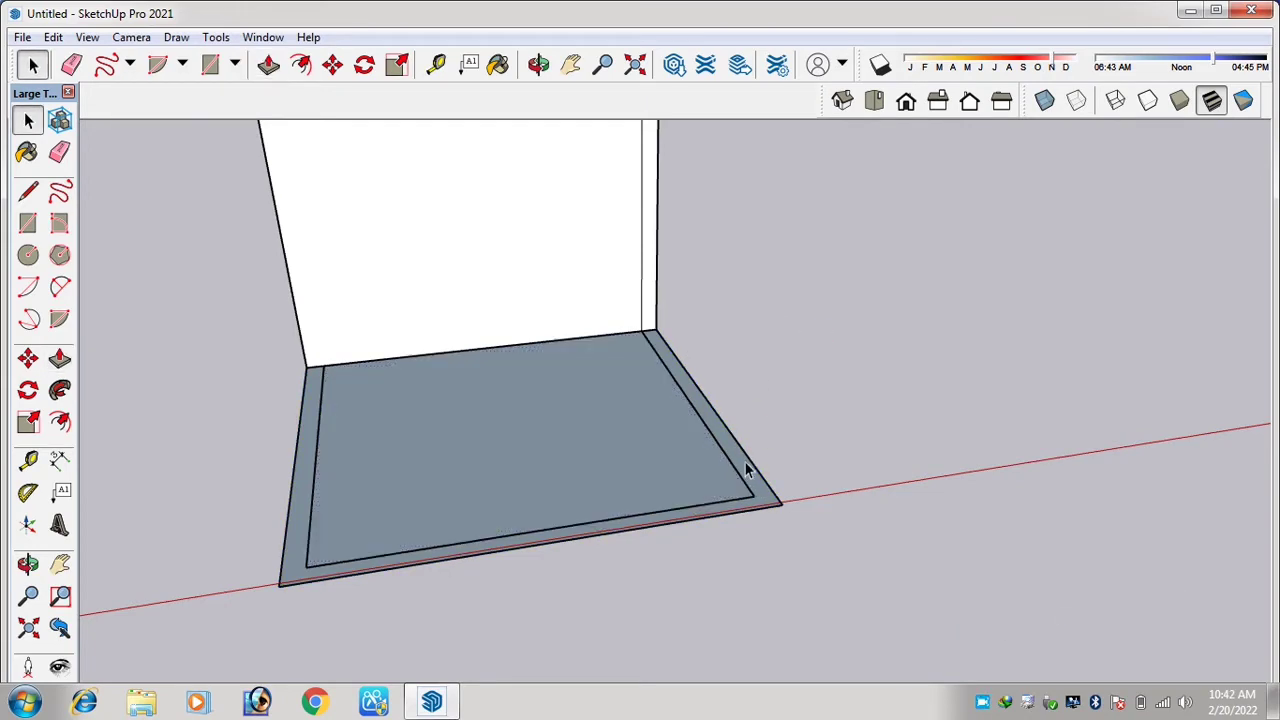
{"action": "double_click", "coordinate": [746, 468]}
{"action": "key", "text": "p"}
{"action": "left_click", "coordinate": [745, 463]}
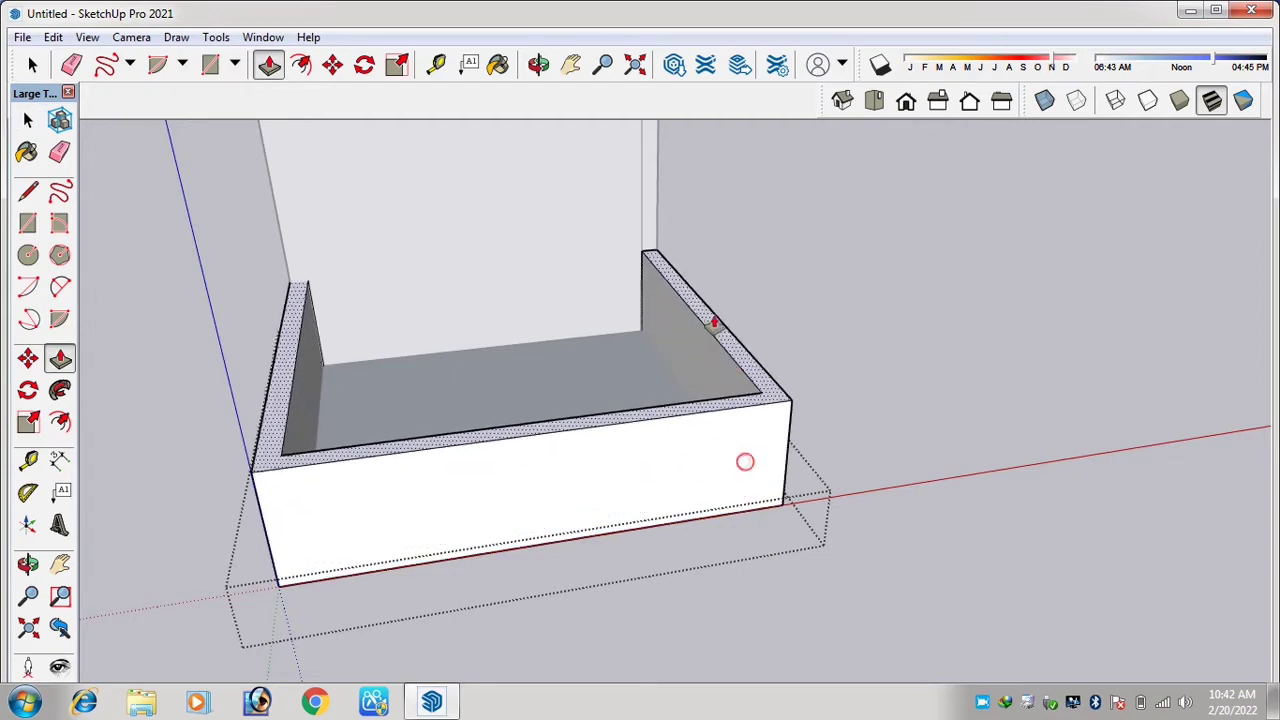
{"action": "left_click", "coordinate": [706, 288]}
{"action": "scroll", "coordinate": [812, 426], "scroll_direction": "down", "scroll_amount": 2}
{"action": "middle_click_drag", "start_coordinate": [812, 426], "coordinate": [774, 395]}
{"action": "key", "text": "Escape"}
Try moving the grouped U-shaped walls off the floor, and leave them at their original position.
{"action": "left_click", "coordinate": [746, 405]}
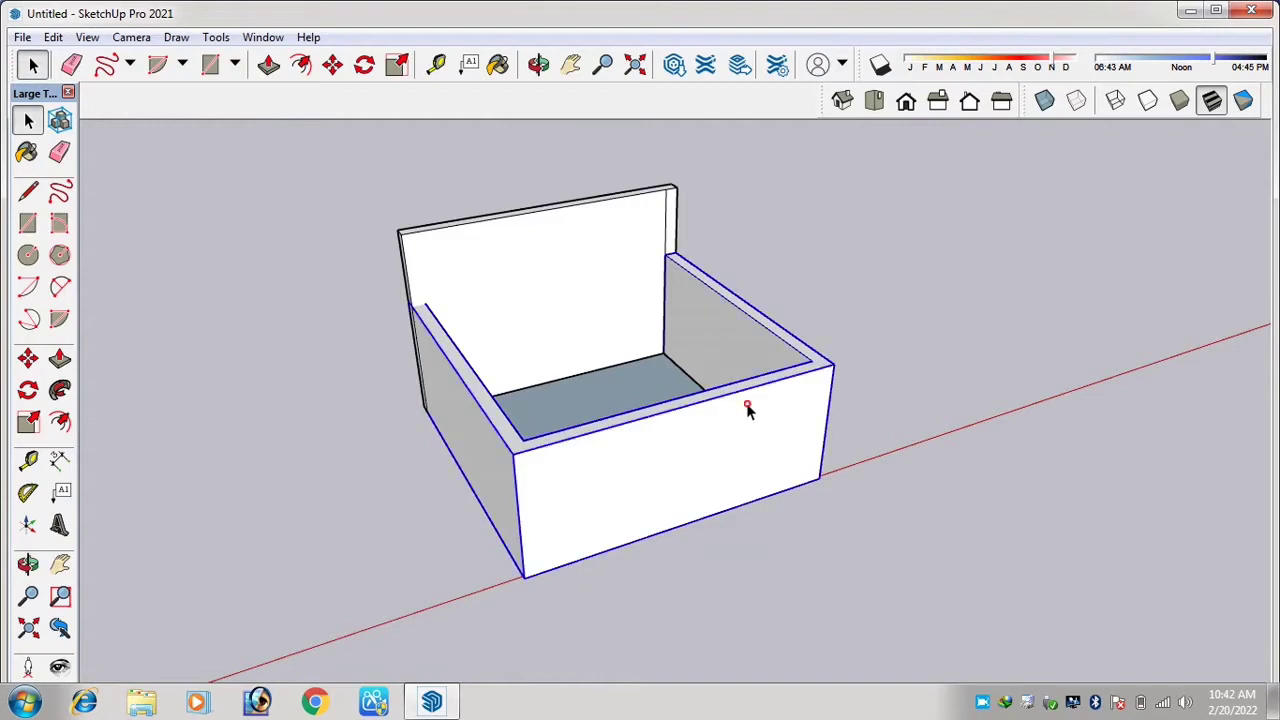
{"action": "key", "text": "m"}
{"action": "left_click", "coordinate": [746, 425]}
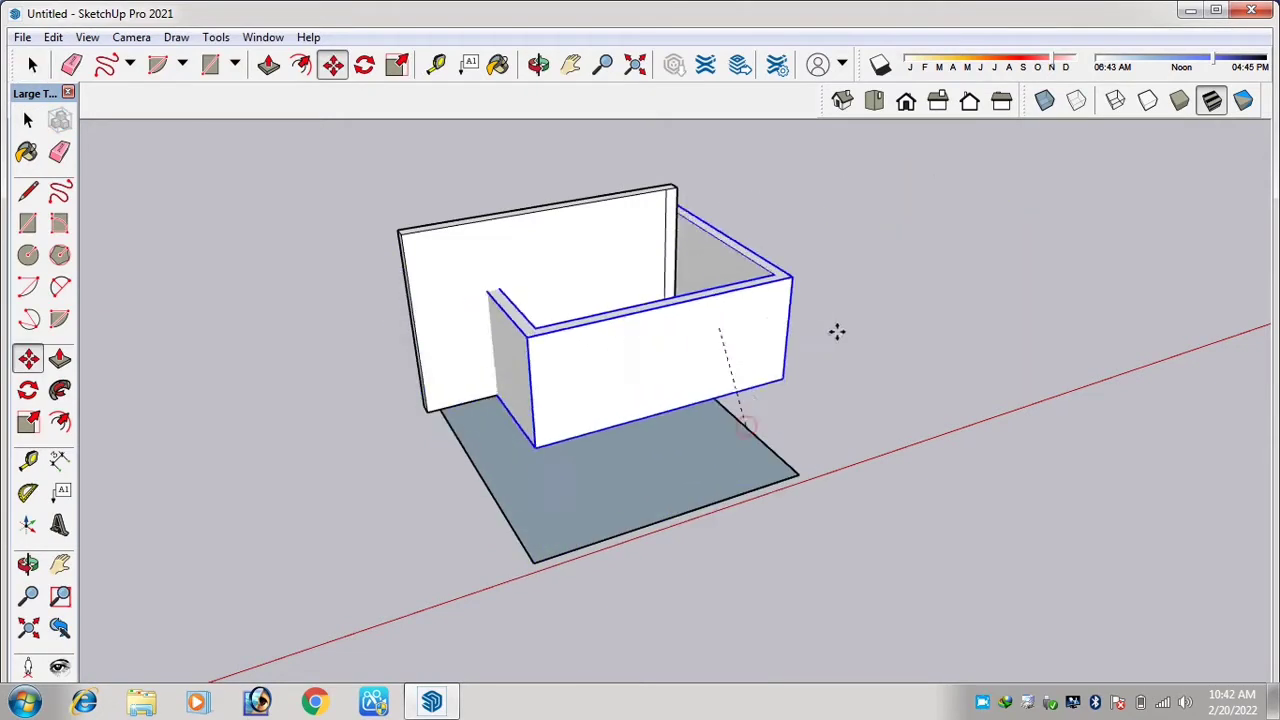
{"action": "scroll", "coordinate": [806, 454], "scroll_direction": "down", "scroll_amount": 5}
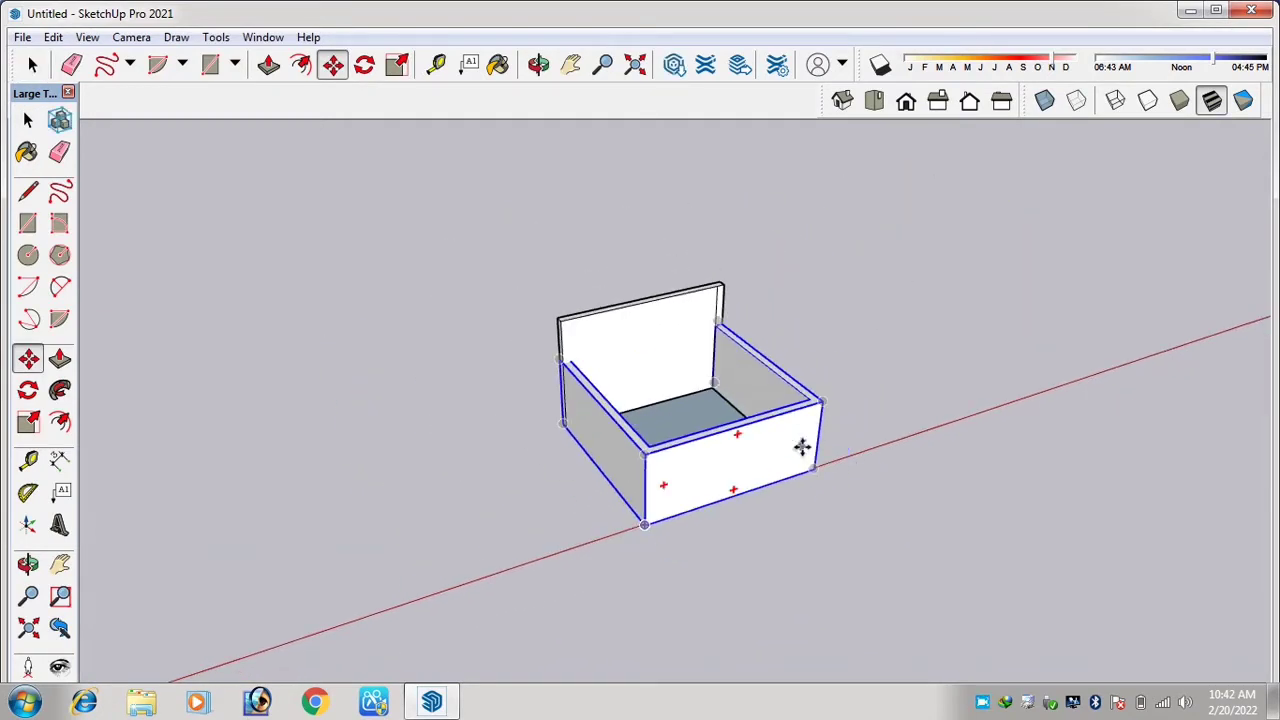
{"action": "scroll", "coordinate": [840, 428], "scroll_direction": "down", "scroll_amount": 5}
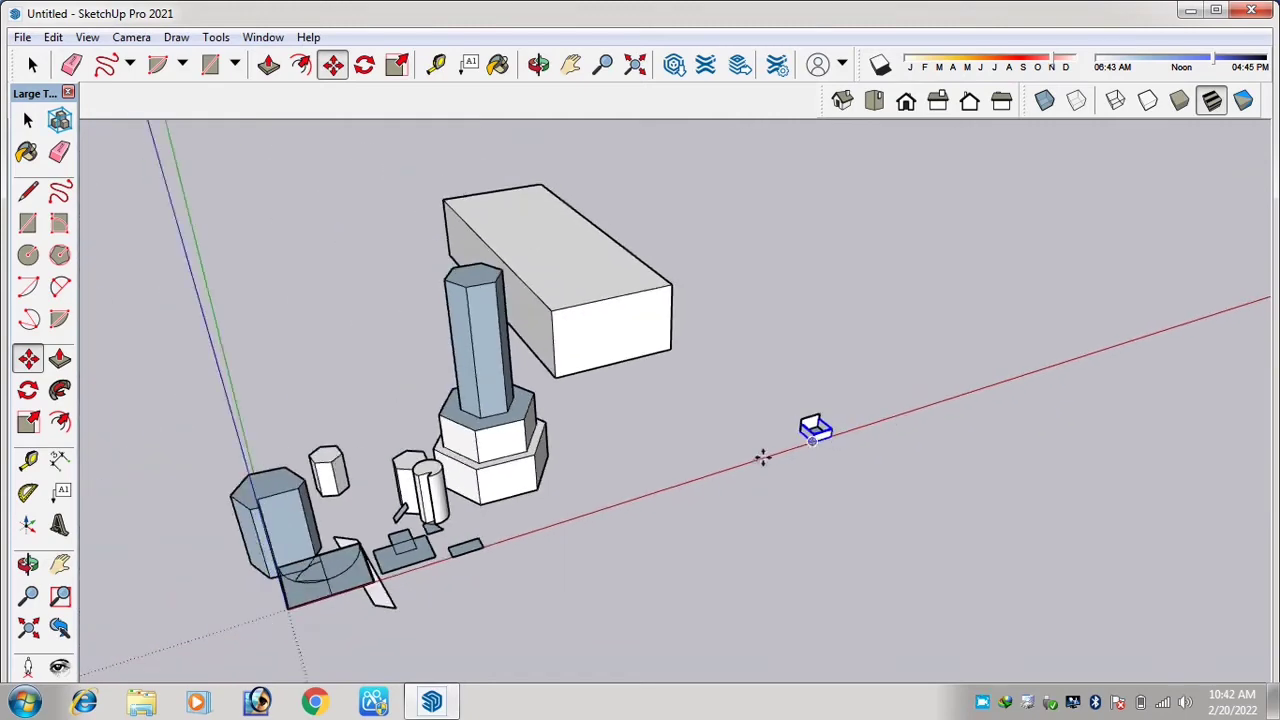
Move the grouped U-shaped walls well away from the floor and the back wall.
{"action": "key", "text": "o"}
{"action": "left_click_drag", "start_coordinate": [569, 605], "coordinate": [449, 540]}
{"action": "scroll", "coordinate": [449, 540], "scroll_direction": "down", "scroll_amount": 3}
{"action": "scroll", "coordinate": [460, 334], "scroll_direction": "up", "scroll_amount": 3}
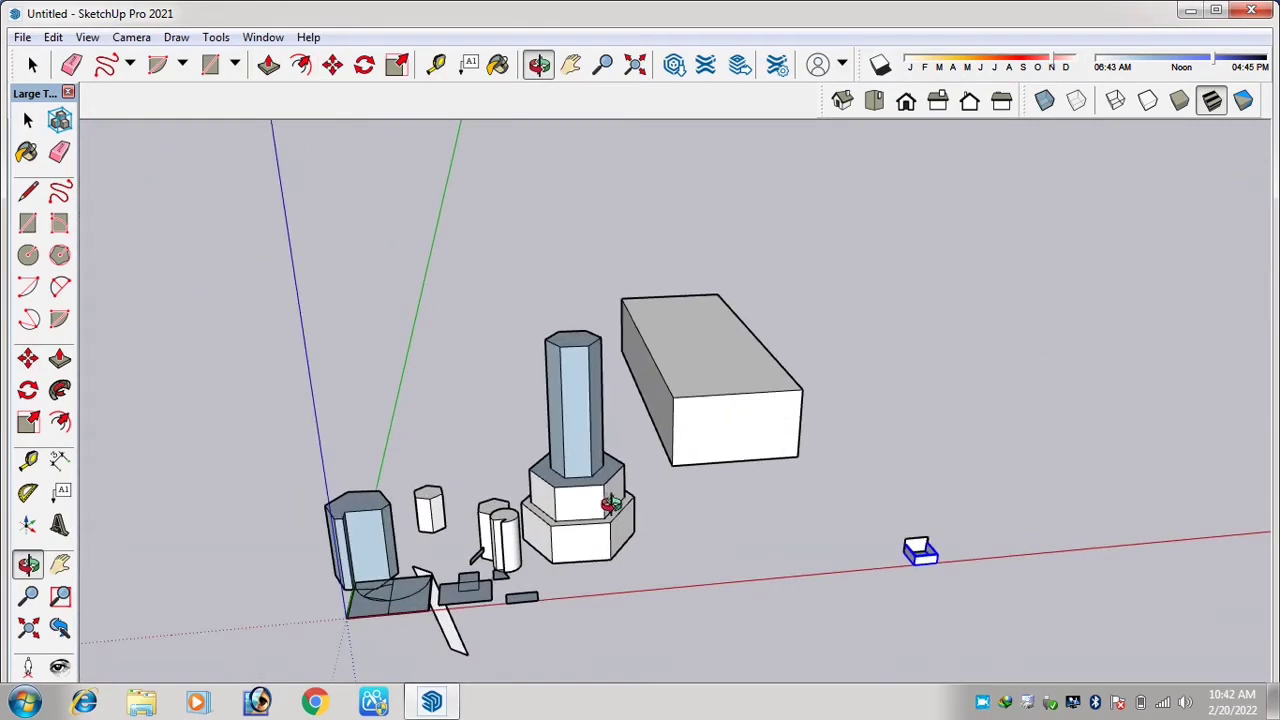
{"action": "scroll", "coordinate": [590, 465], "scroll_direction": "down", "scroll_amount": 2}
{"action": "left_click_drag", "start_coordinate": [581, 457], "coordinate": [452, 333]}
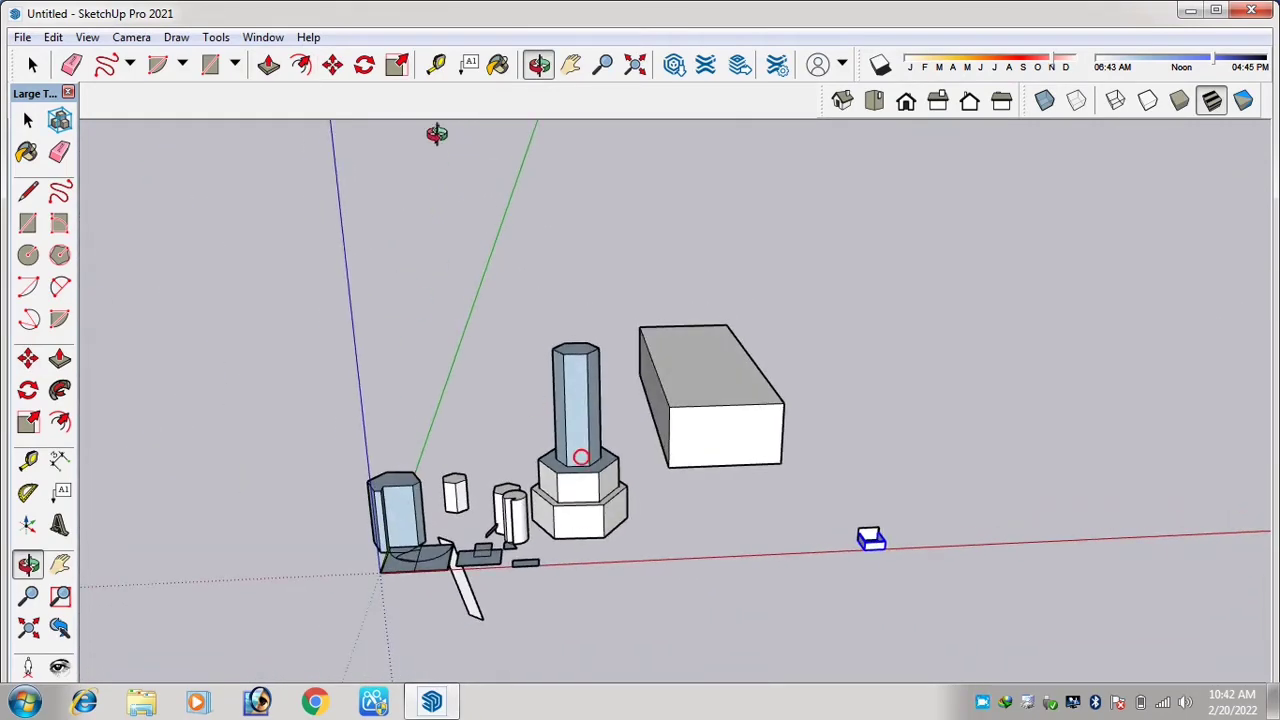
{"action": "left_click", "coordinate": [365, 65]}
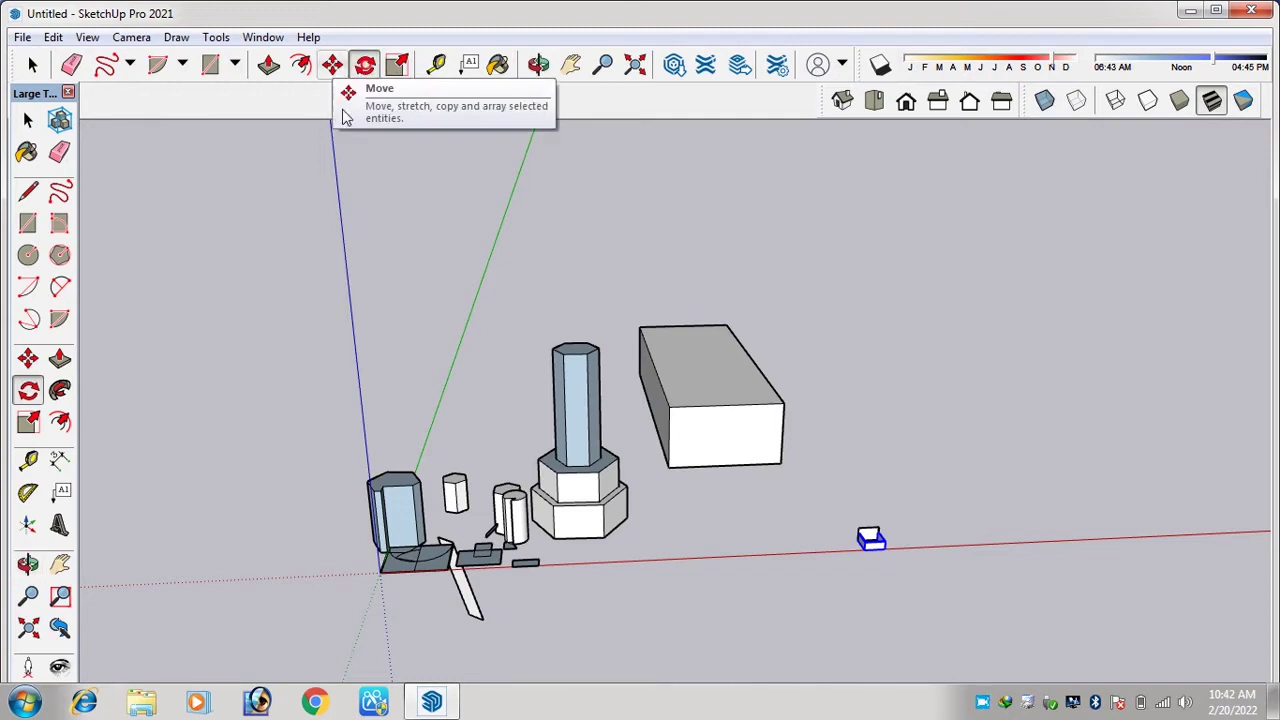
{"action": "middle_click_drag", "start_coordinate": [857, 528], "coordinate": [720, 482]}
{"action": "scroll", "coordinate": [715, 508], "scroll_direction": "down", "scroll_amount": 2}
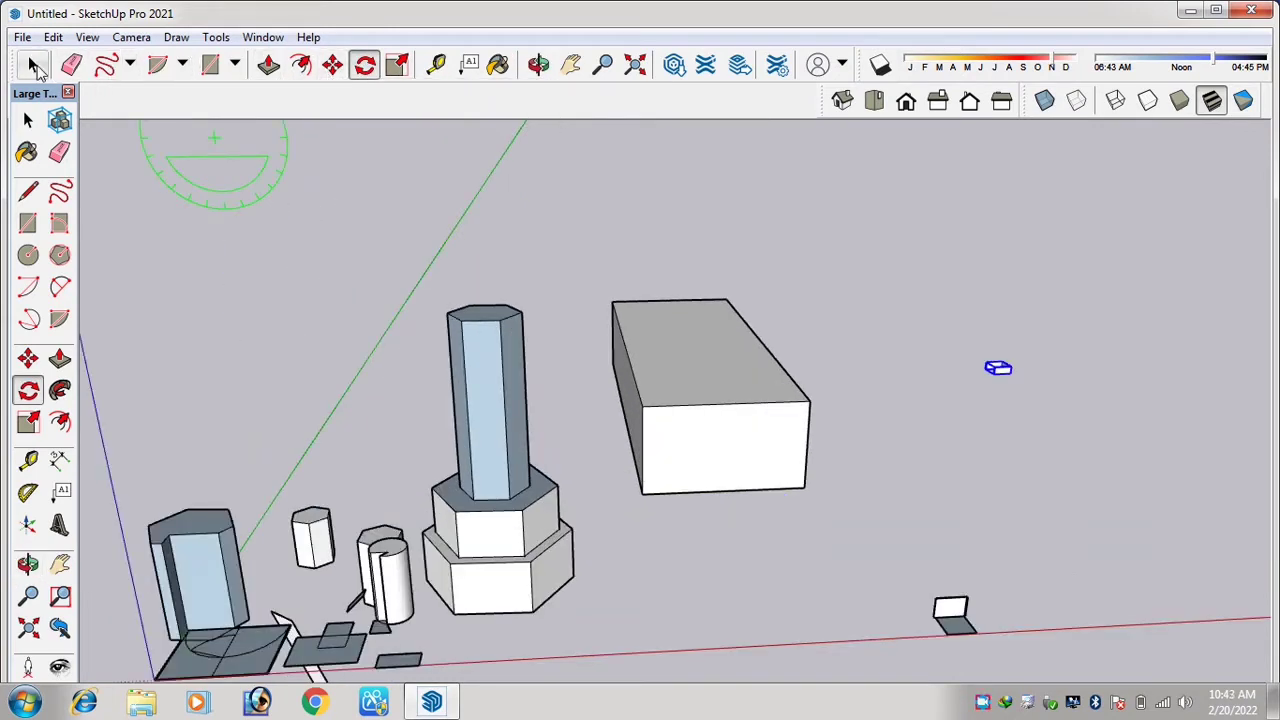
Select the large rectangular box and start the Rotate tool on it.
{"action": "left_click", "coordinate": [33, 65]}
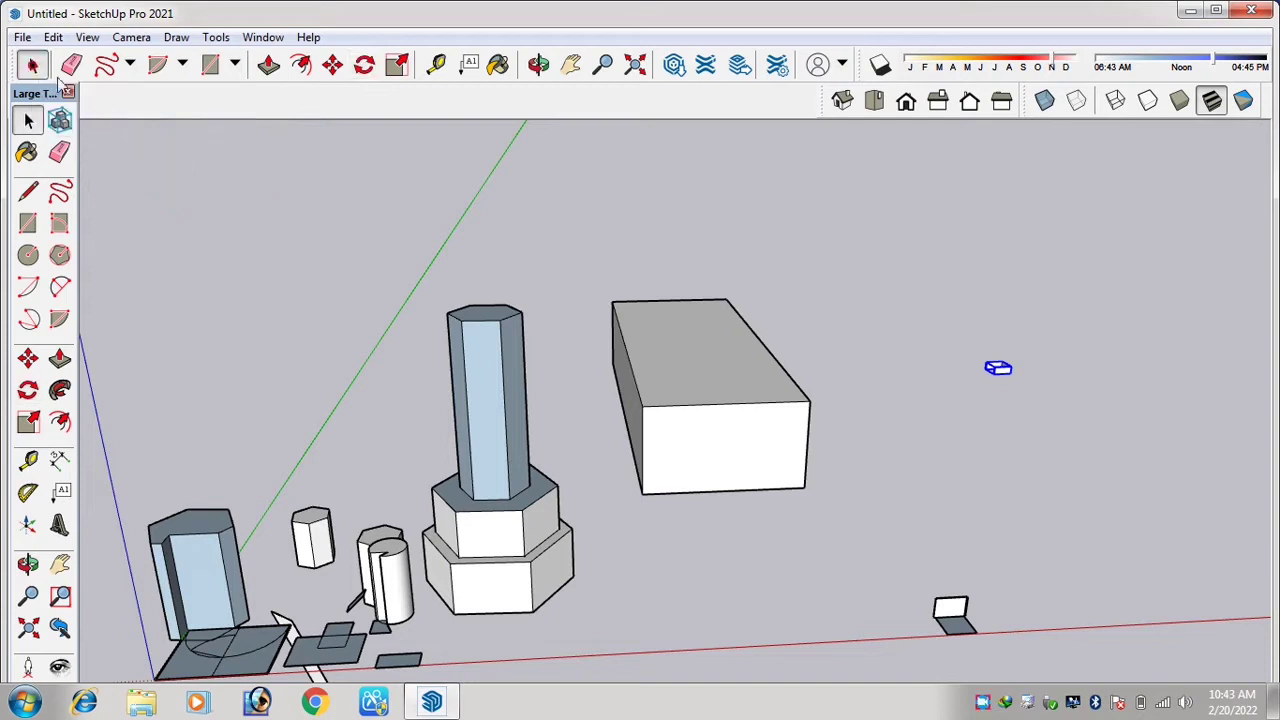
{"action": "left_click", "coordinate": [718, 360]}
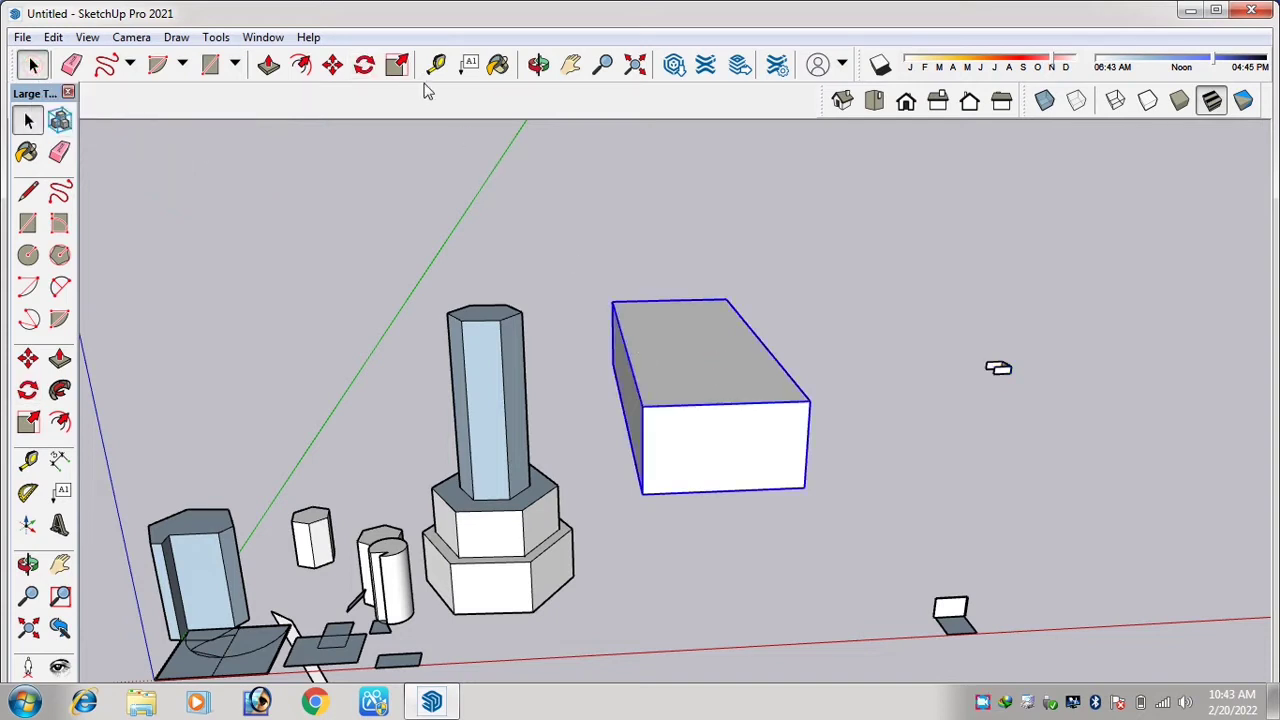
{"action": "left_click", "coordinate": [364, 66]}
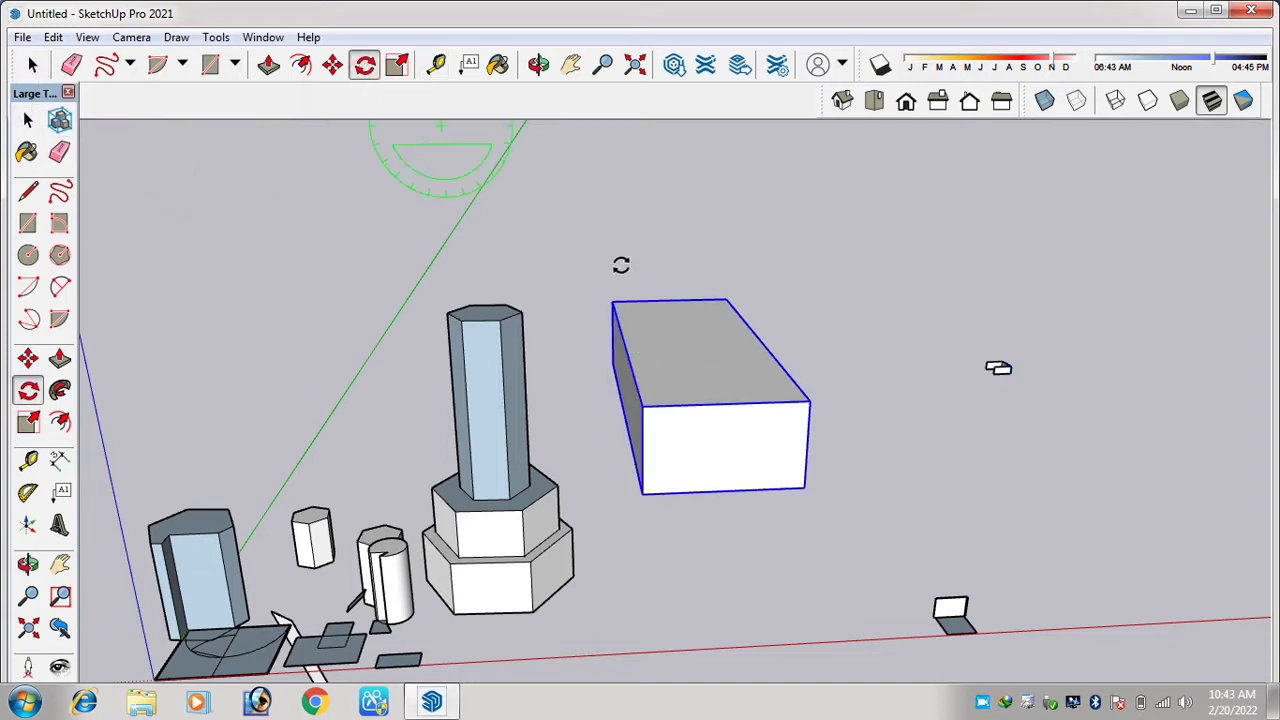
Rotate the selected box group horizontally about a point on its top face.
{"action": "scroll", "coordinate": [645, 309], "scroll_direction": "up", "scroll_amount": 2}
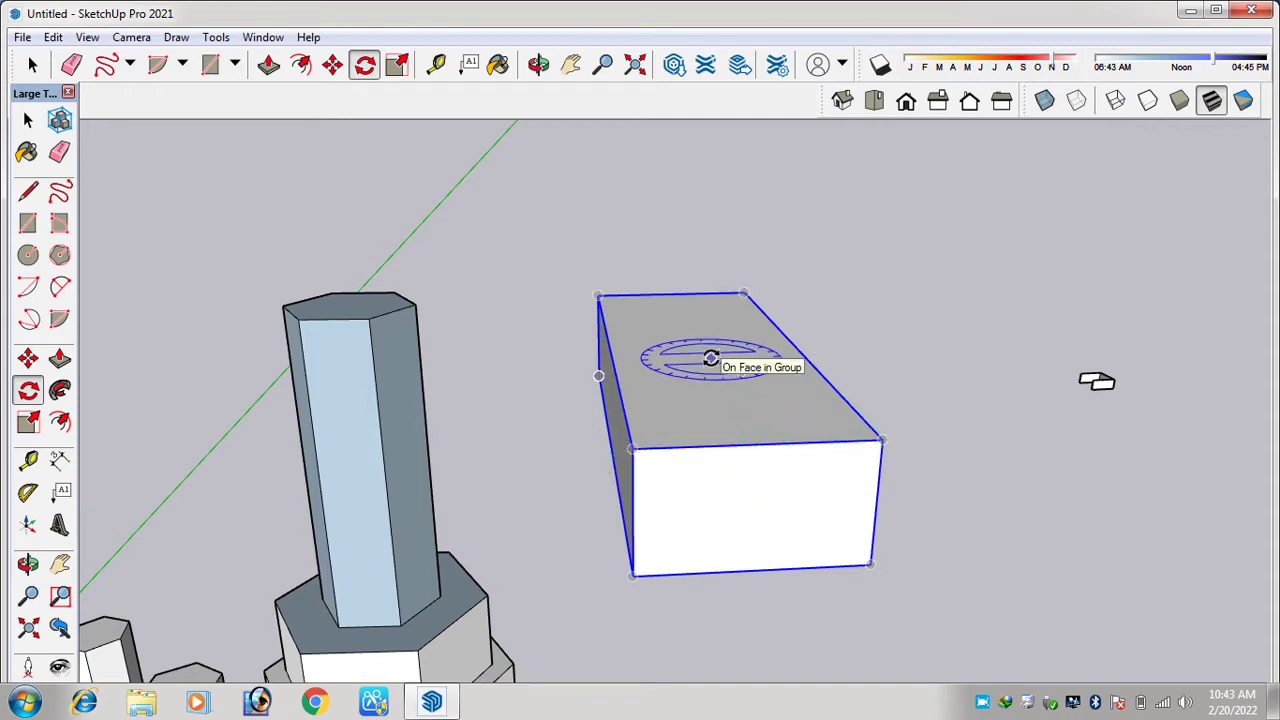
{"action": "left_click", "coordinate": [710, 358]}
{"action": "scroll", "coordinate": [765, 453], "scroll_direction": "up", "scroll_amount": 2}
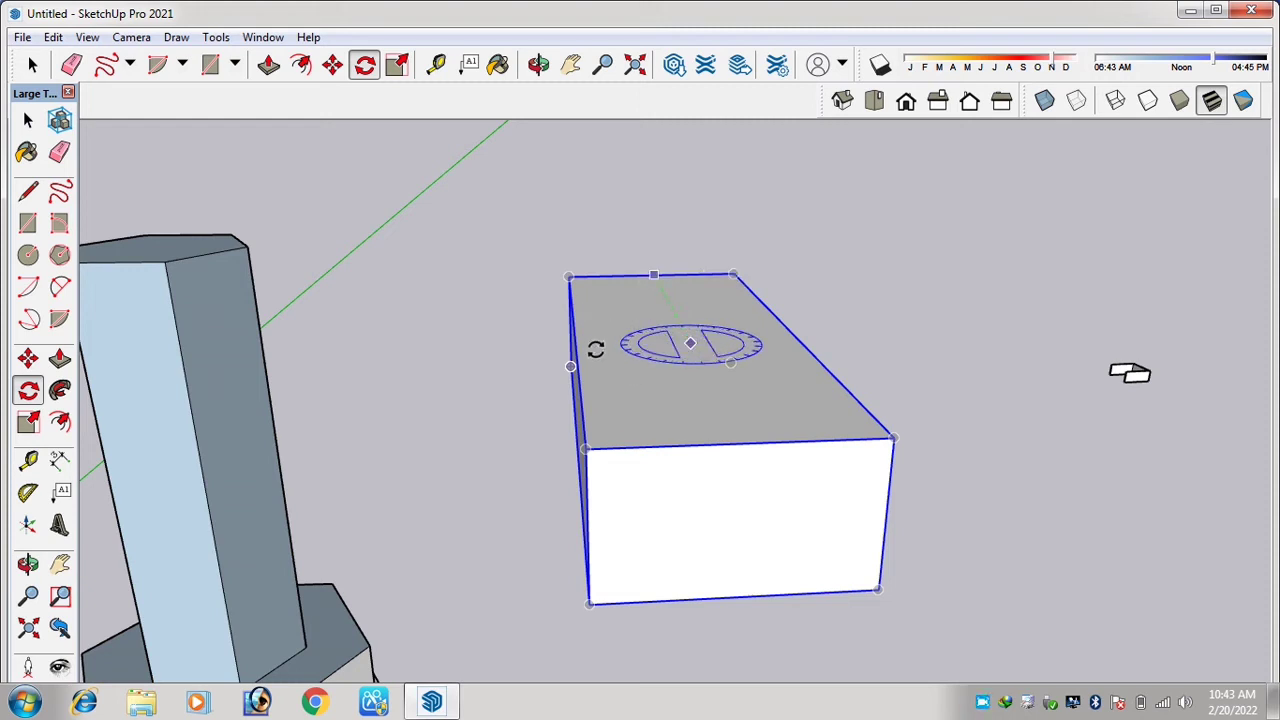
{"action": "left_click", "coordinate": [740, 450]}
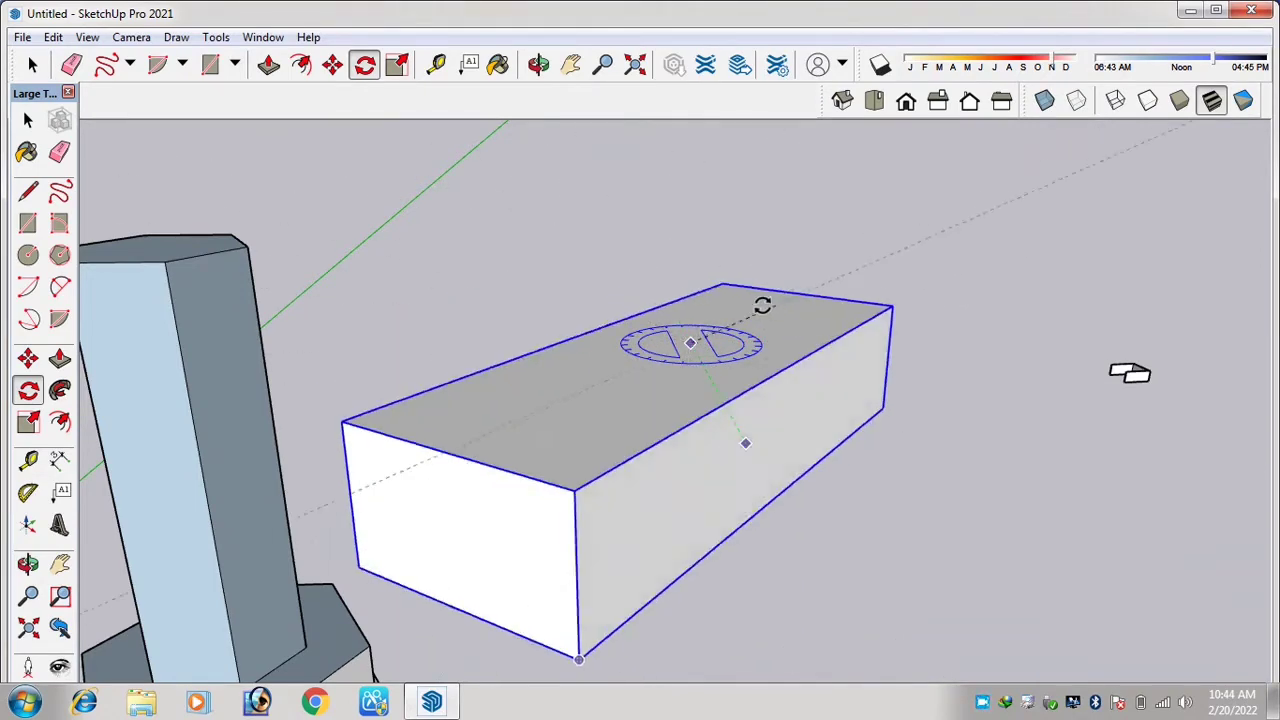
{"action": "left_click", "coordinate": [758, 259]}
Measure the upper front edge of the box from corner to corner with the Tape Measure tool.
{"action": "scroll", "coordinate": [822, 292], "scroll_direction": "down", "scroll_amount": 5}
{"action": "middle_click_drag", "start_coordinate": [769, 468], "coordinate": [757, 429]}
{"action": "left_click", "coordinate": [436, 64]}
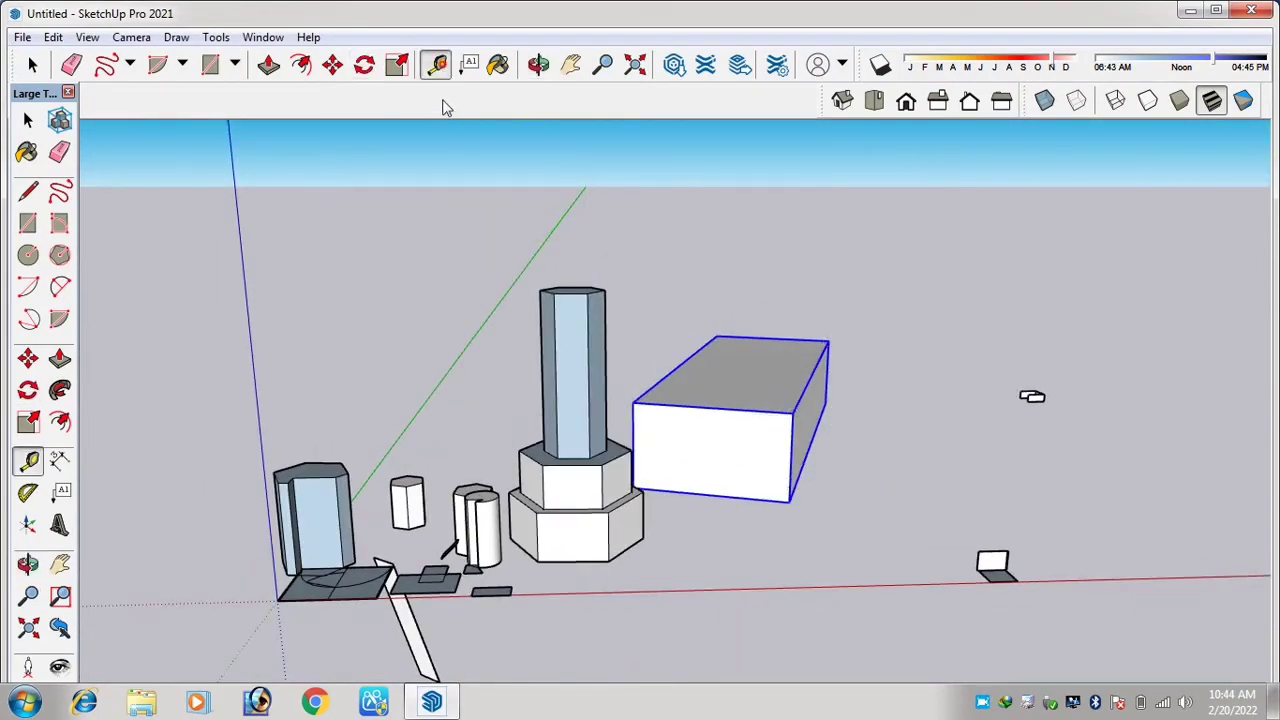
{"action": "scroll", "coordinate": [432, 82], "scroll_direction": "up", "scroll_amount": 2}
{"action": "scroll", "coordinate": [614, 320], "scroll_direction": "down", "scroll_amount": 1}
{"action": "scroll", "coordinate": [627, 505], "scroll_direction": "up", "scroll_amount": 2}
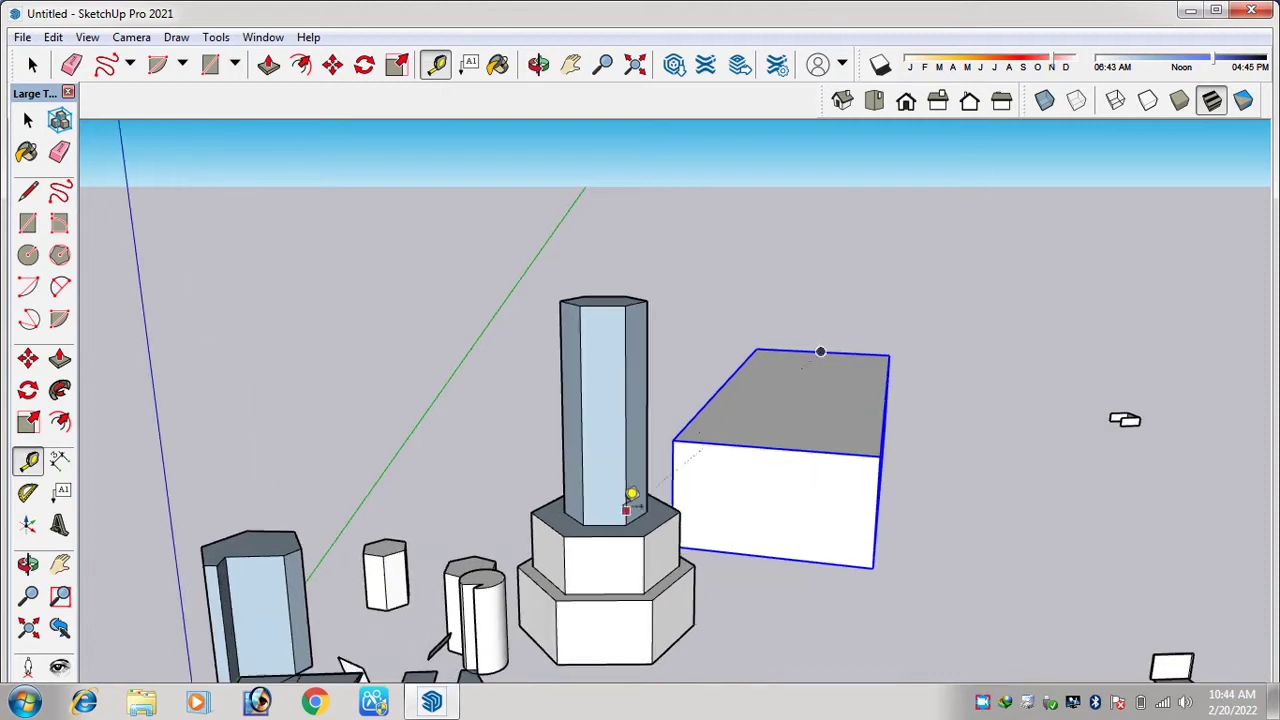
{"action": "scroll", "coordinate": [727, 431], "scroll_direction": "up", "scroll_amount": 1}
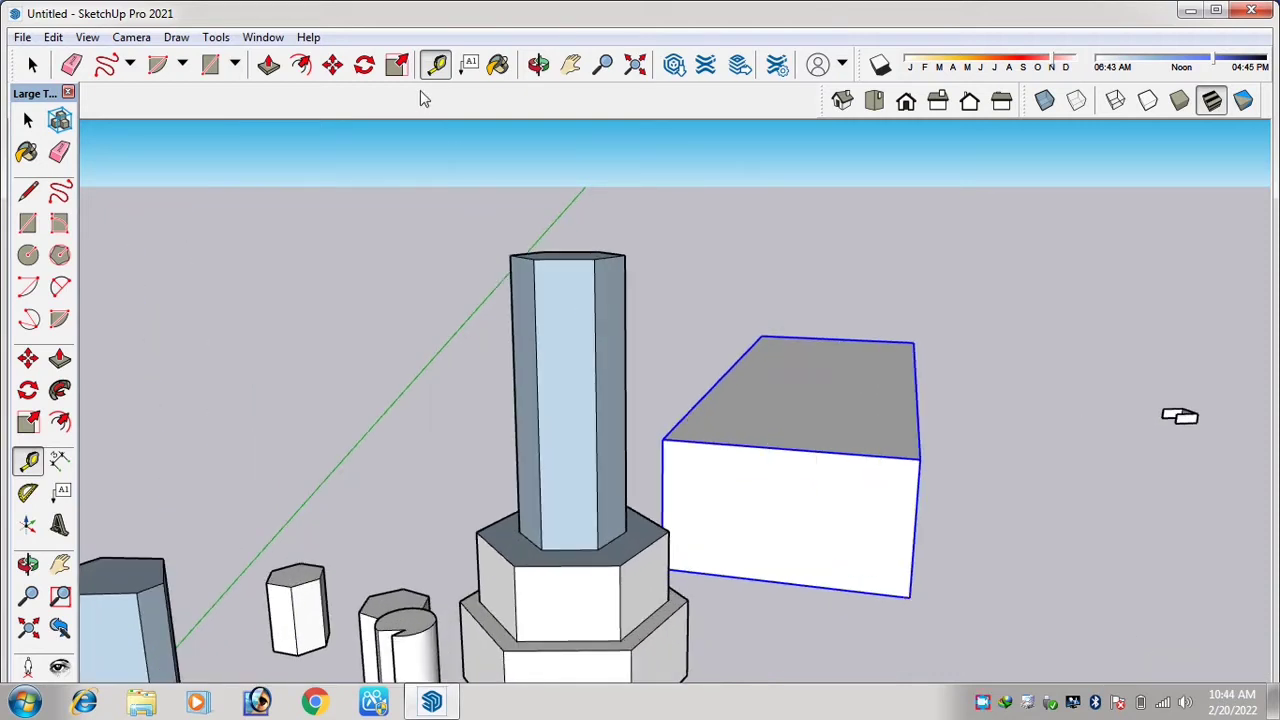
{"action": "scroll", "coordinate": [740, 491], "scroll_direction": "up", "scroll_amount": 1}
{"action": "scroll", "coordinate": [672, 428], "scroll_direction": "up", "scroll_amount": 1}
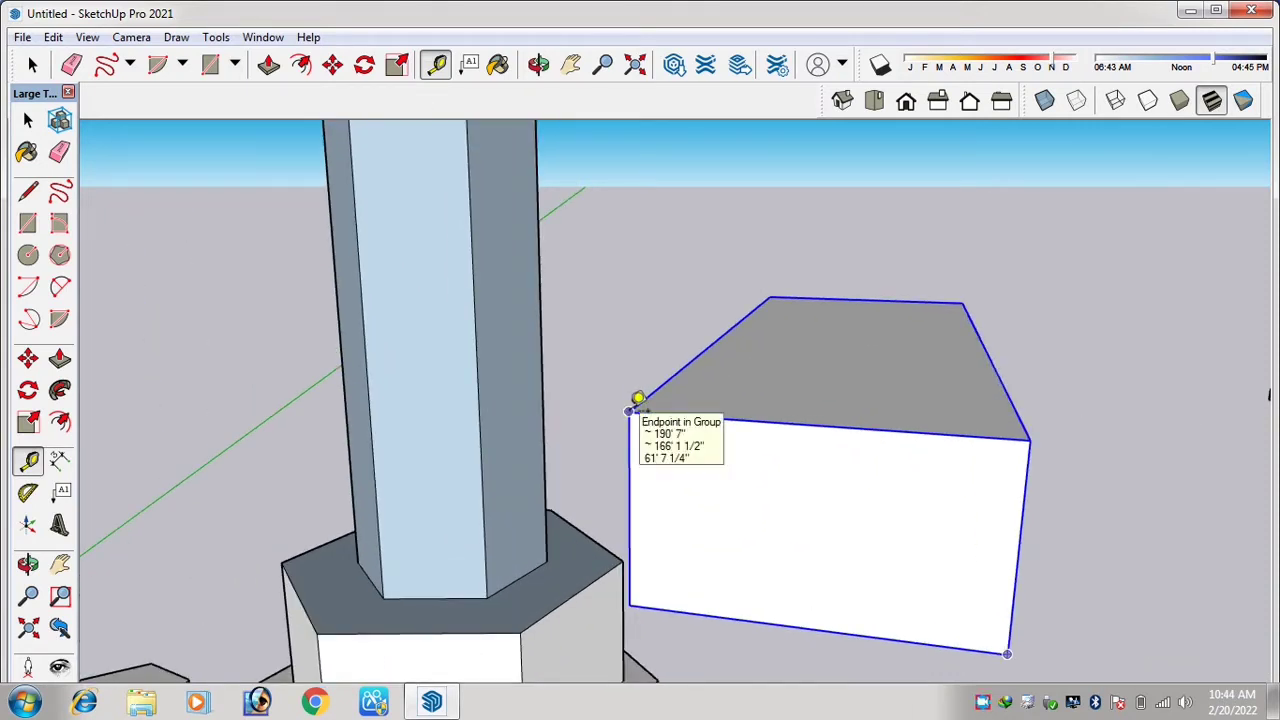
{"action": "left_click", "coordinate": [630, 410]}
{"action": "left_click", "coordinate": [1030, 438]}
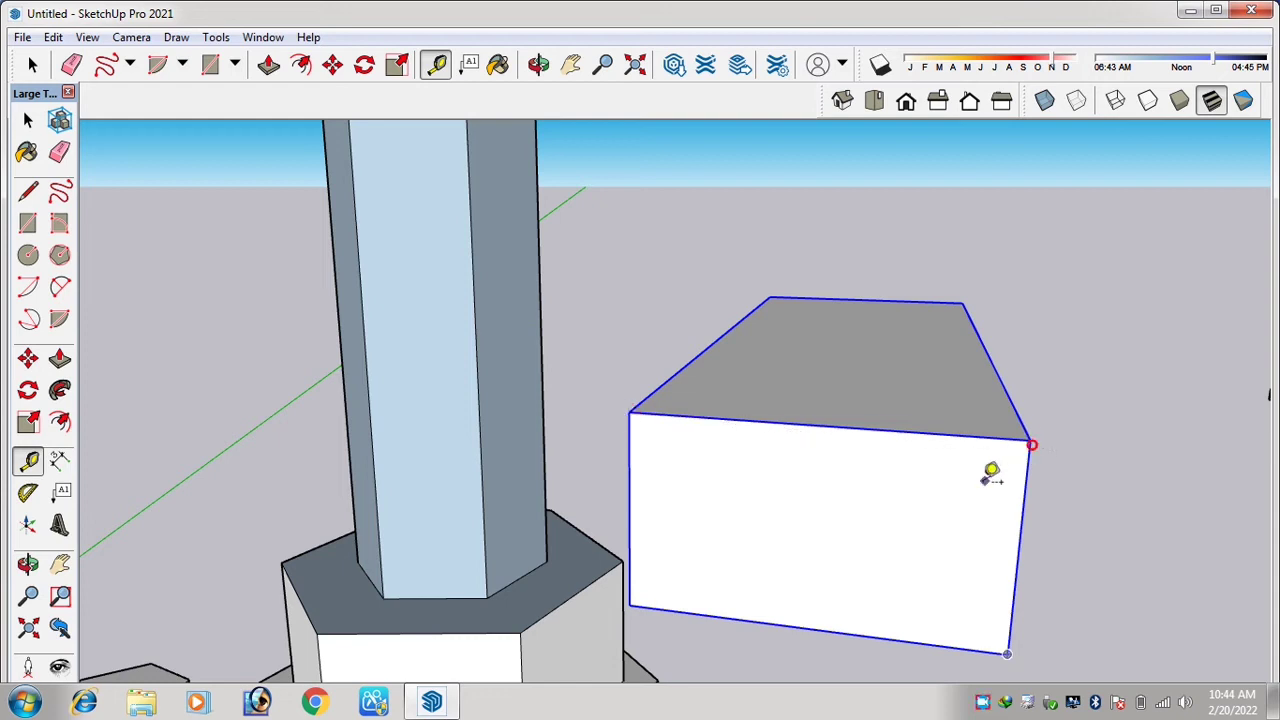
{"action": "left_click", "coordinate": [1030, 439]}
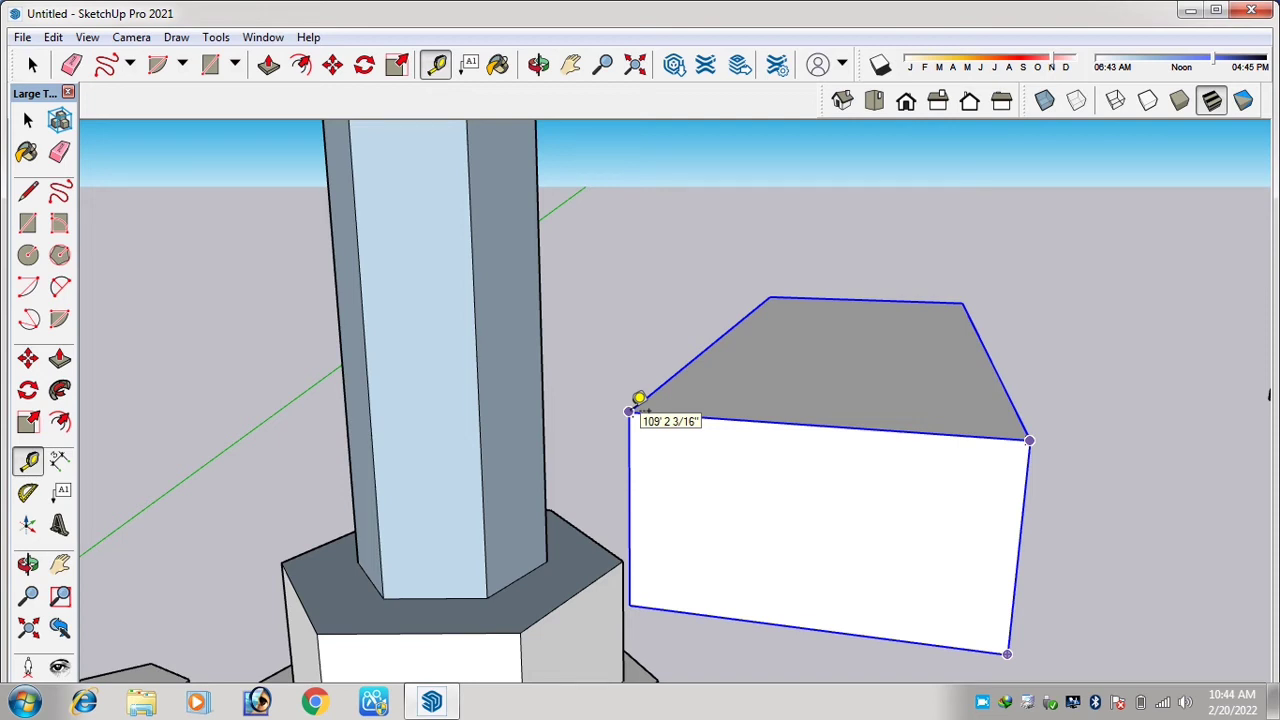
Place a vertical guide line along the box's front right edge with the Tape Measure tool.
{"action": "scroll", "coordinate": [645, 400], "scroll_direction": "down", "scroll_amount": 3}
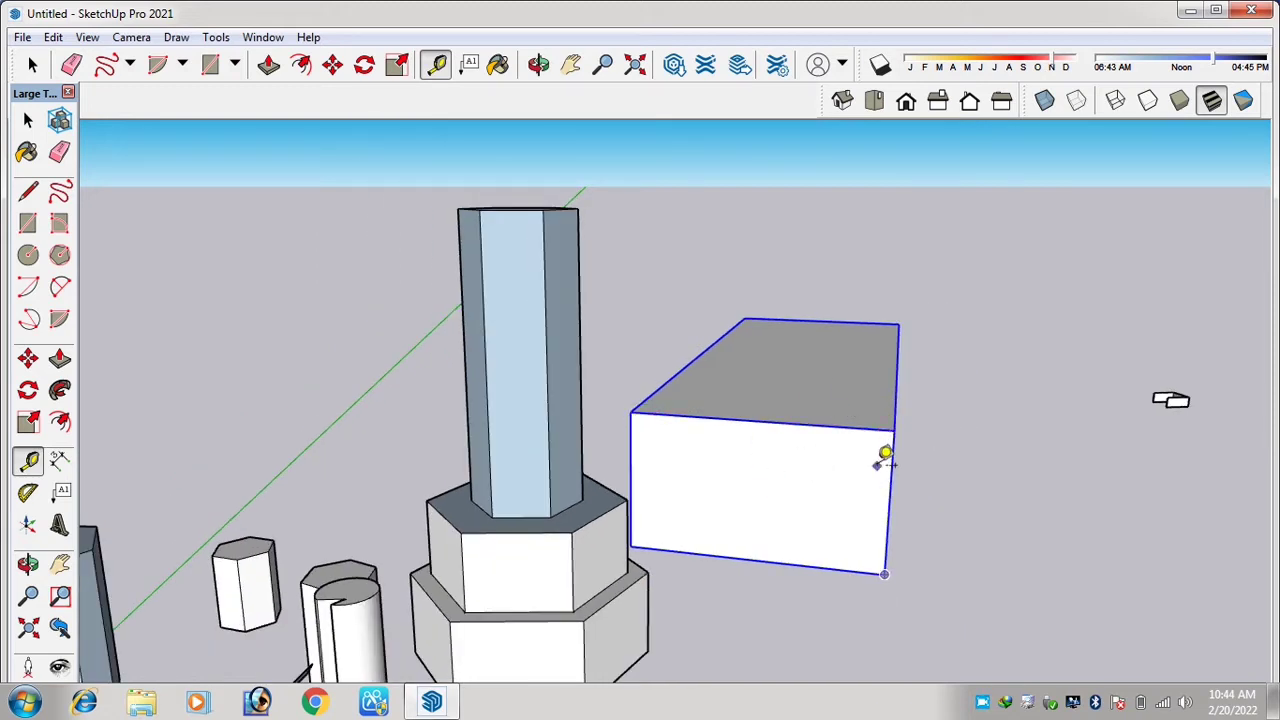
{"action": "scroll", "coordinate": [893, 466], "scroll_direction": "down", "scroll_amount": 2}
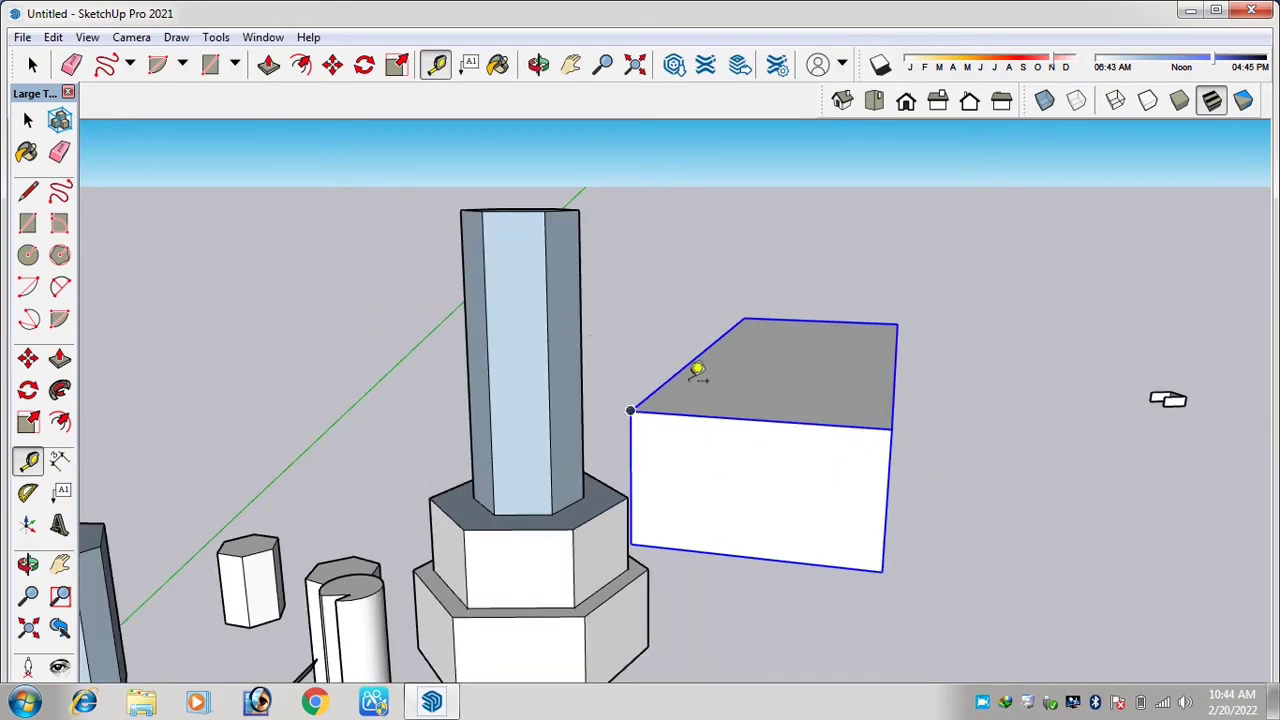
{"action": "scroll", "coordinate": [890, 500], "scroll_direction": "up", "scroll_amount": 2}
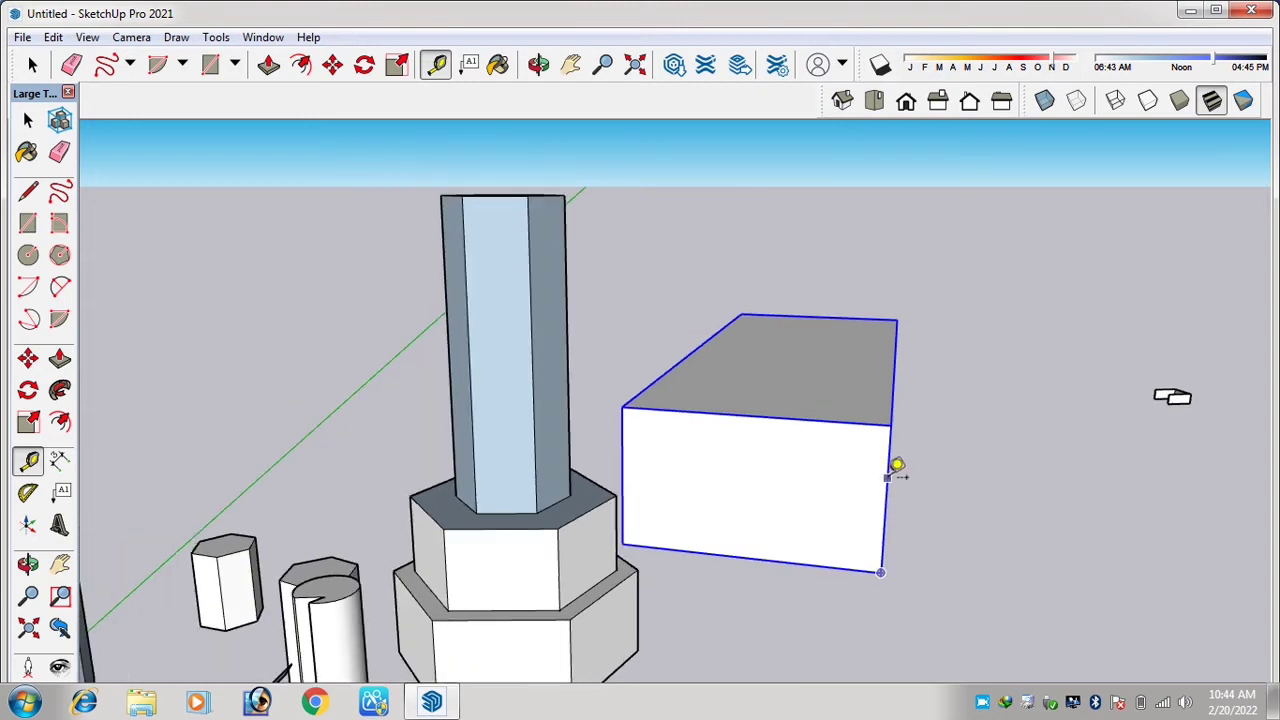
{"action": "left_click", "coordinate": [886, 475]}
{"action": "scroll", "coordinate": [914, 319], "scroll_direction": "down", "scroll_amount": 3}
Place vertical guide lines along the right and left outer edges of the tall hexagonal column.
{"action": "scroll", "coordinate": [678, 390], "scroll_direction": "up", "scroll_amount": 2}
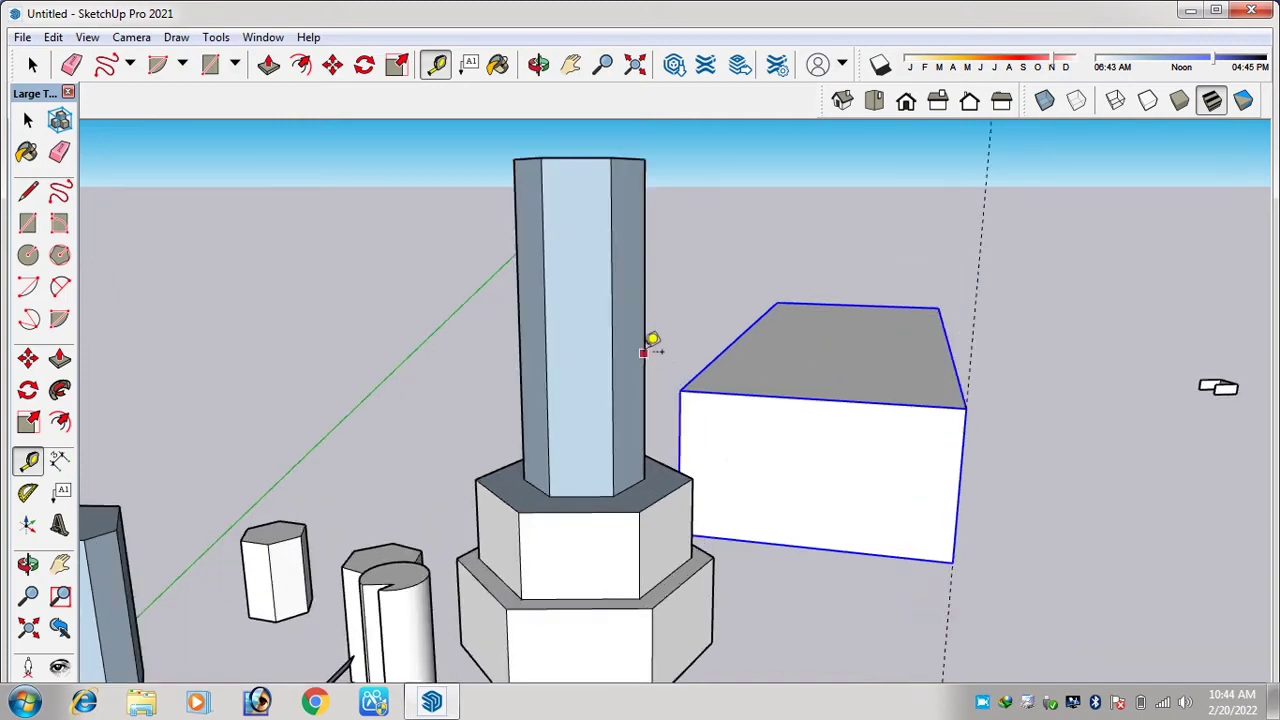
{"action": "scroll", "coordinate": [645, 351], "scroll_direction": "up", "scroll_amount": 1}
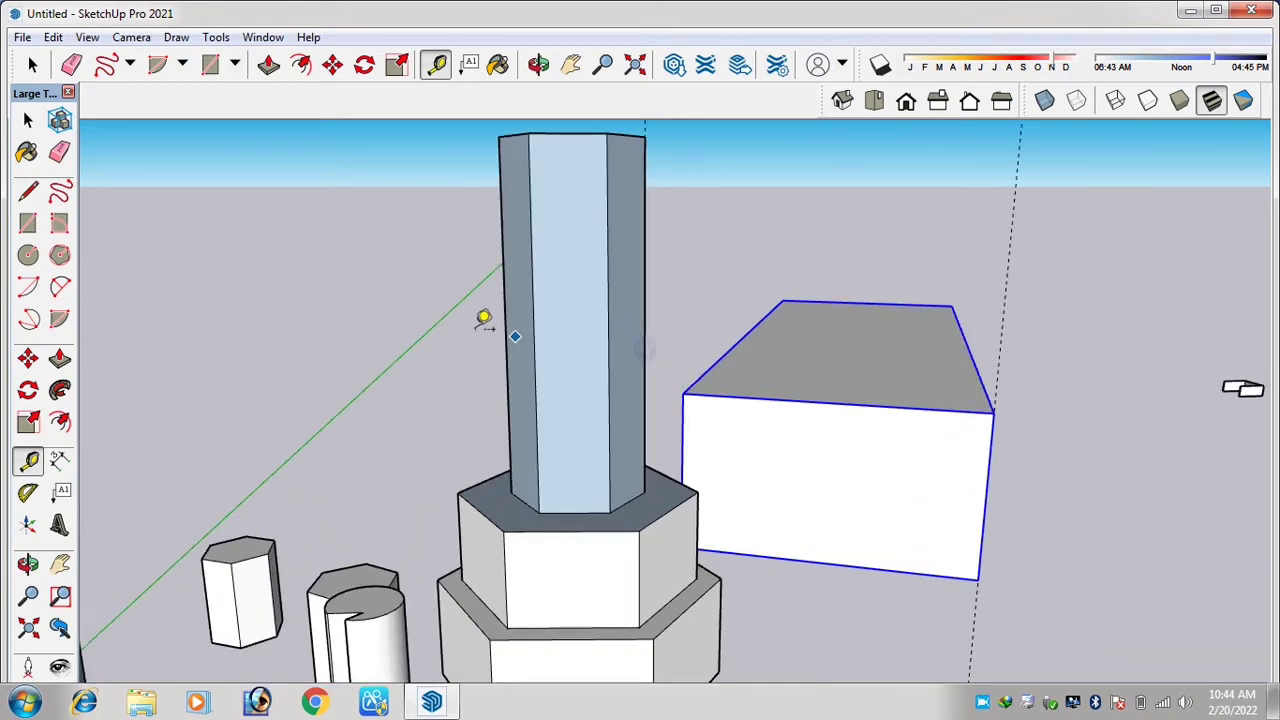
{"action": "scroll", "coordinate": [636, 378], "scroll_direction": "down", "scroll_amount": 4}
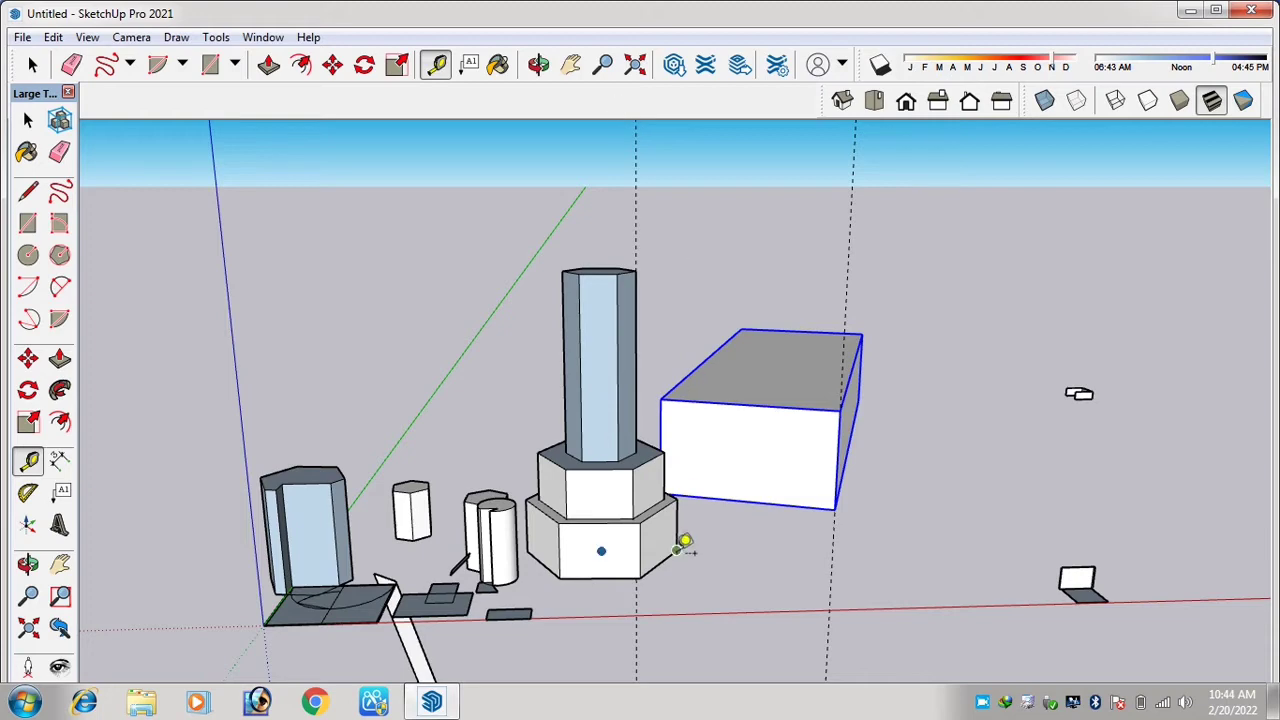
{"action": "scroll", "coordinate": [557, 289], "scroll_direction": "up", "scroll_amount": 4}
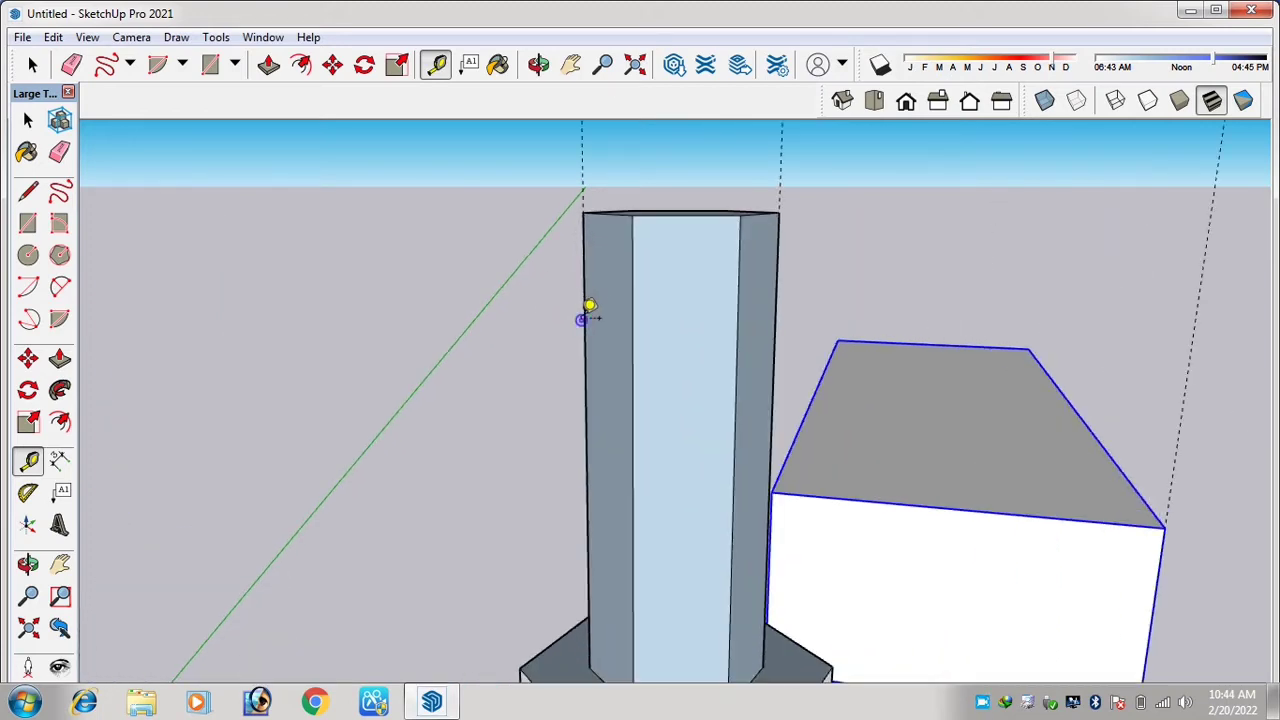
{"action": "scroll", "coordinate": [590, 306], "scroll_direction": "down", "scroll_amount": 5}
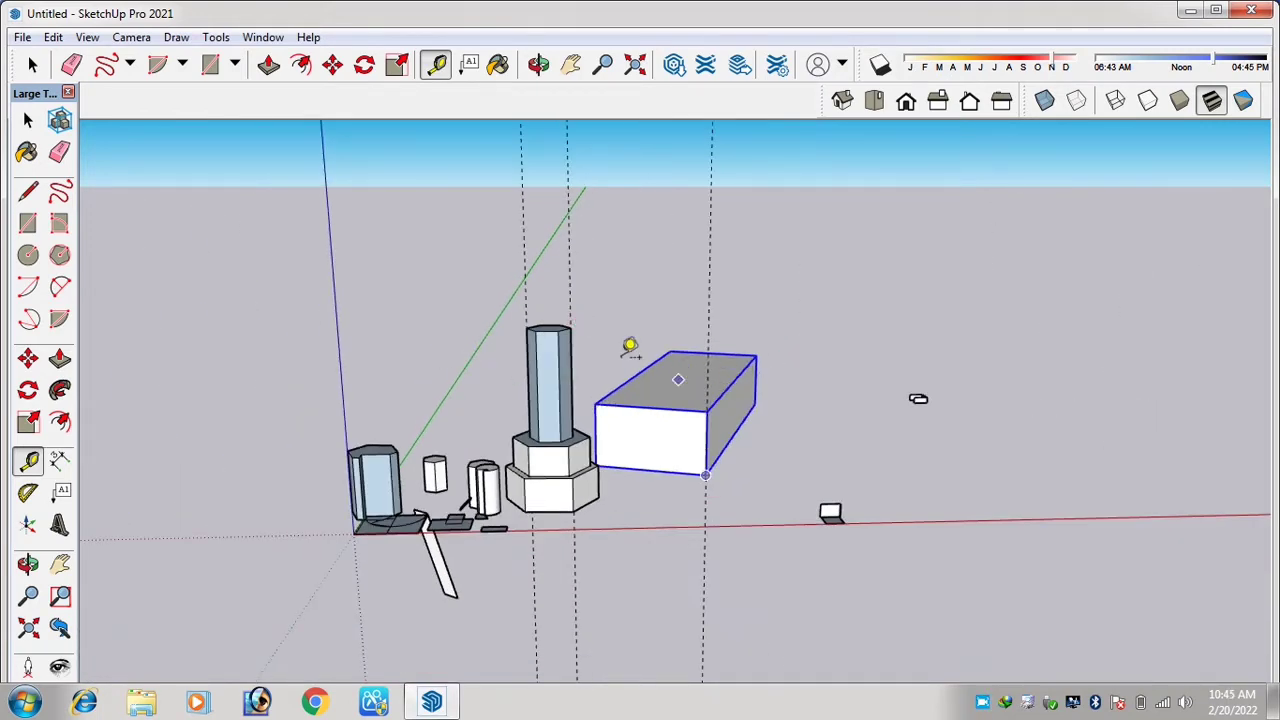
Draw a large freehand rectangle on the ground in front of the red axis, right of the existing solids.
{"action": "left_click", "coordinate": [27, 228]}
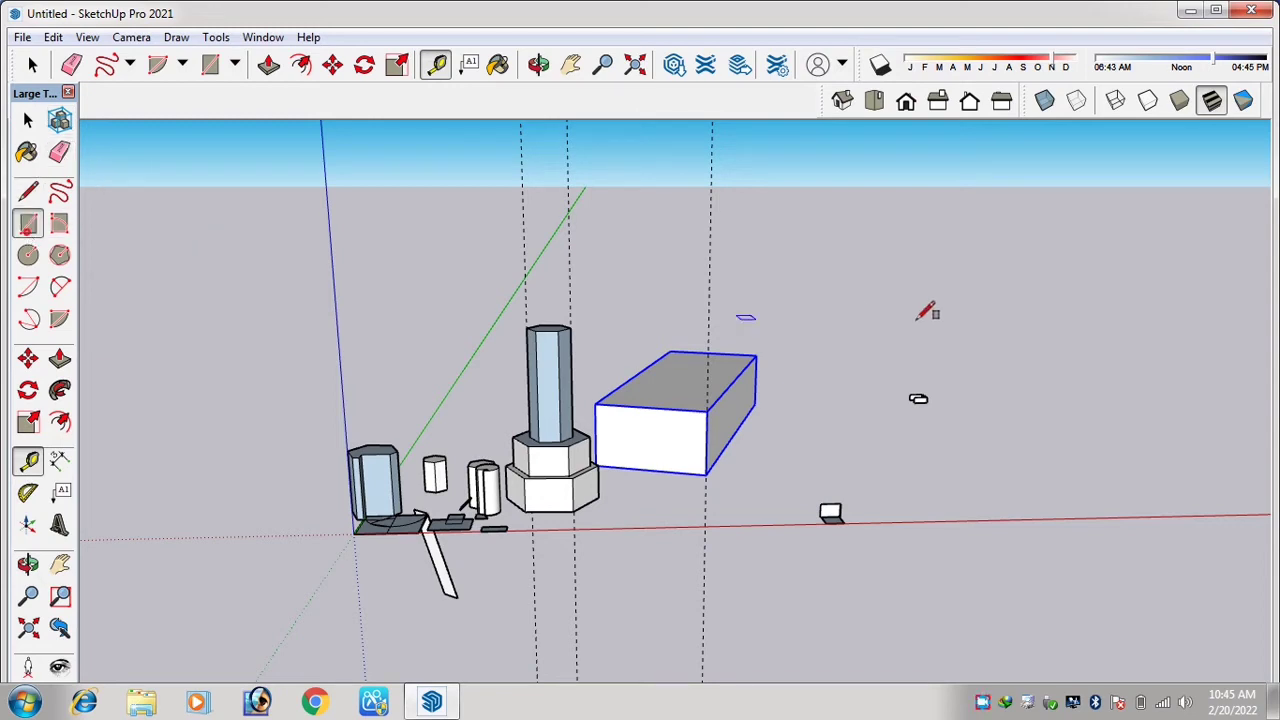
{"action": "left_click", "coordinate": [829, 316]}
{"action": "key", "text": "Escape"}
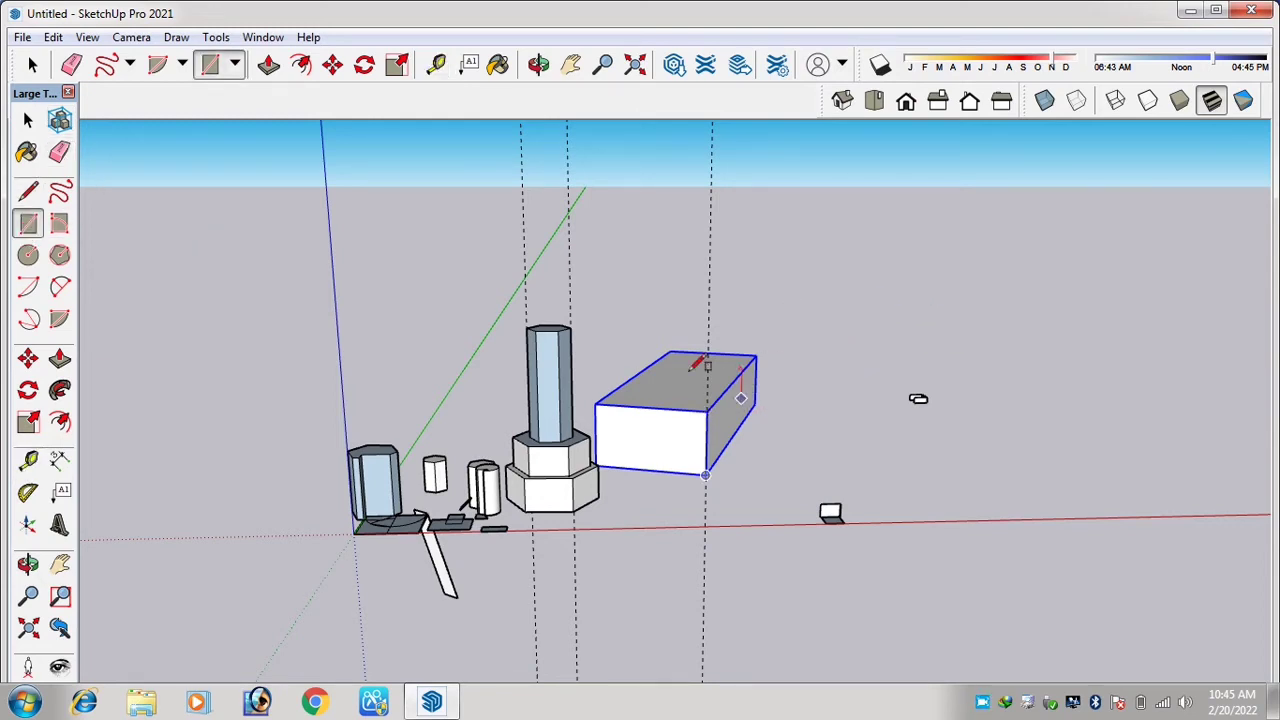
{"action": "scroll", "coordinate": [617, 306], "scroll_direction": "down", "scroll_amount": 3}
{"action": "scroll", "coordinate": [803, 514], "scroll_direction": "up", "scroll_amount": 2}
{"action": "left_click", "coordinate": [793, 521]}
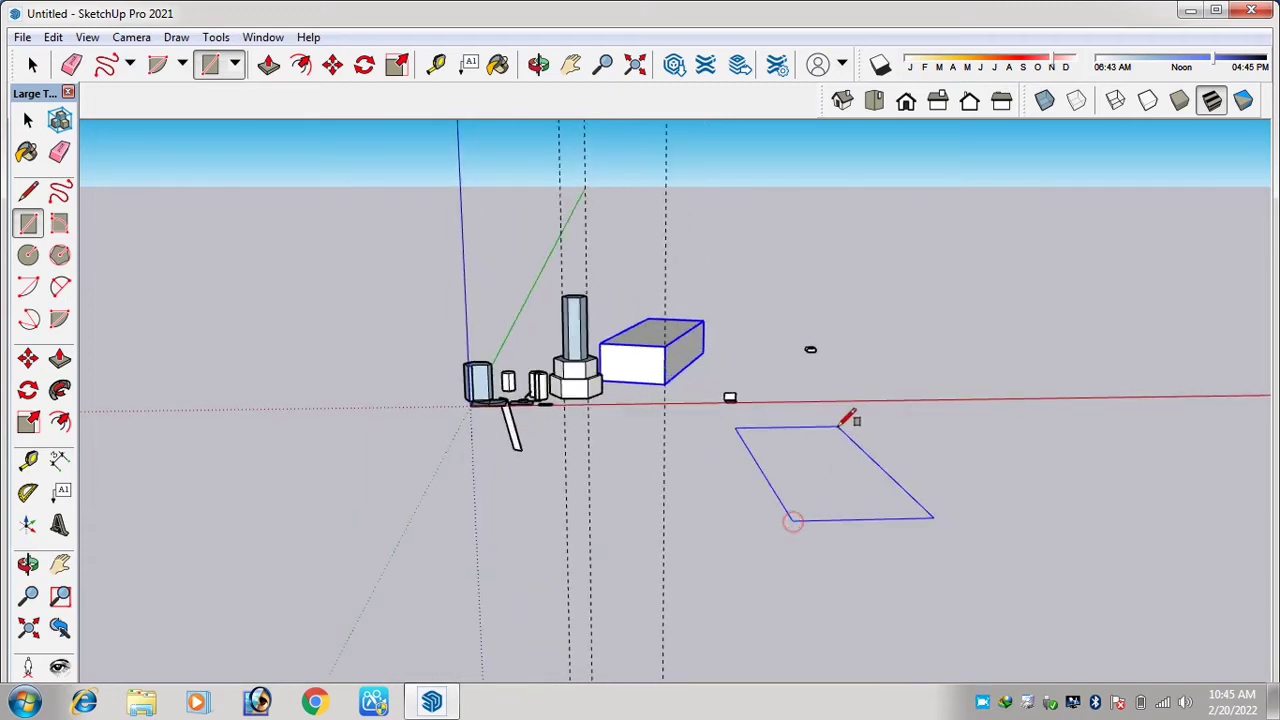
{"action": "left_click", "coordinate": [846, 423]}
Place a guide line parallel to the new rectangle's left edge, offset slightly inward.
{"action": "scroll", "coordinate": [846, 424], "scroll_direction": "up", "scroll_amount": 2}
{"action": "scroll", "coordinate": [782, 448], "scroll_direction": "up", "scroll_amount": 2}
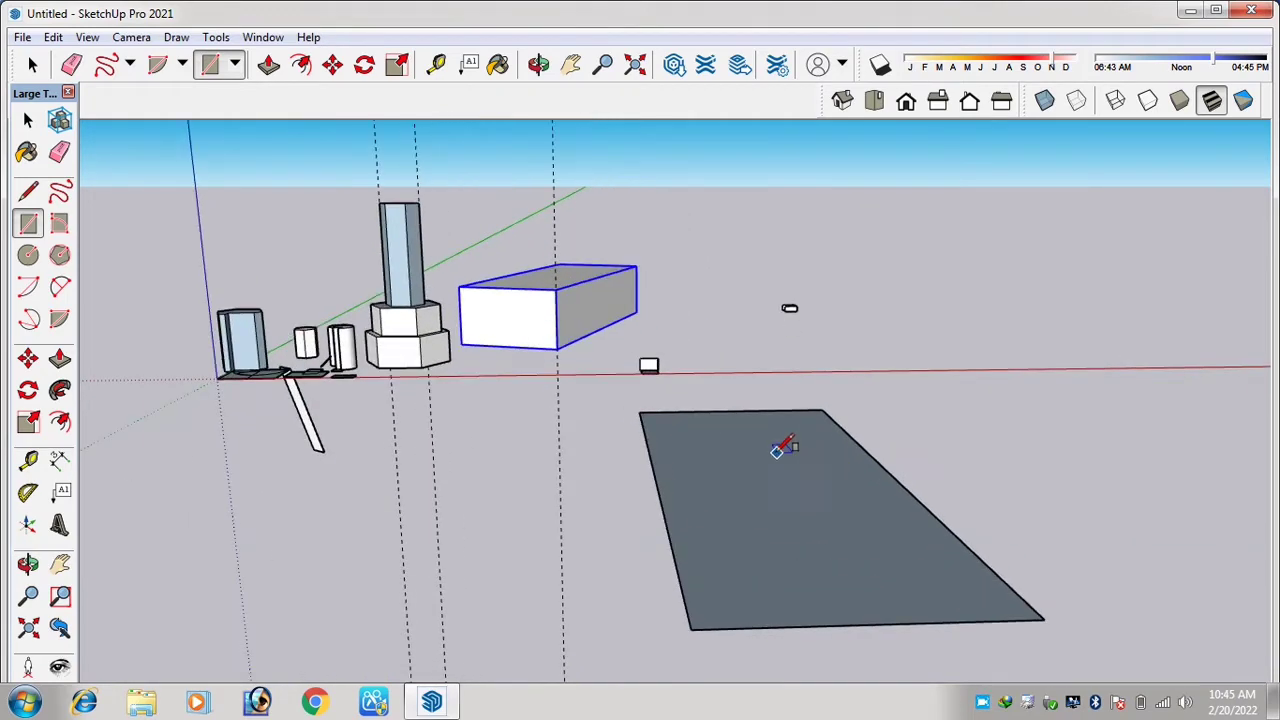
{"action": "scroll", "coordinate": [766, 442], "scroll_direction": "down", "scroll_amount": 1}
{"action": "scroll", "coordinate": [695, 472], "scroll_direction": "up", "scroll_amount": 1}
{"action": "scroll", "coordinate": [660, 460], "scroll_direction": "down", "scroll_amount": 1}
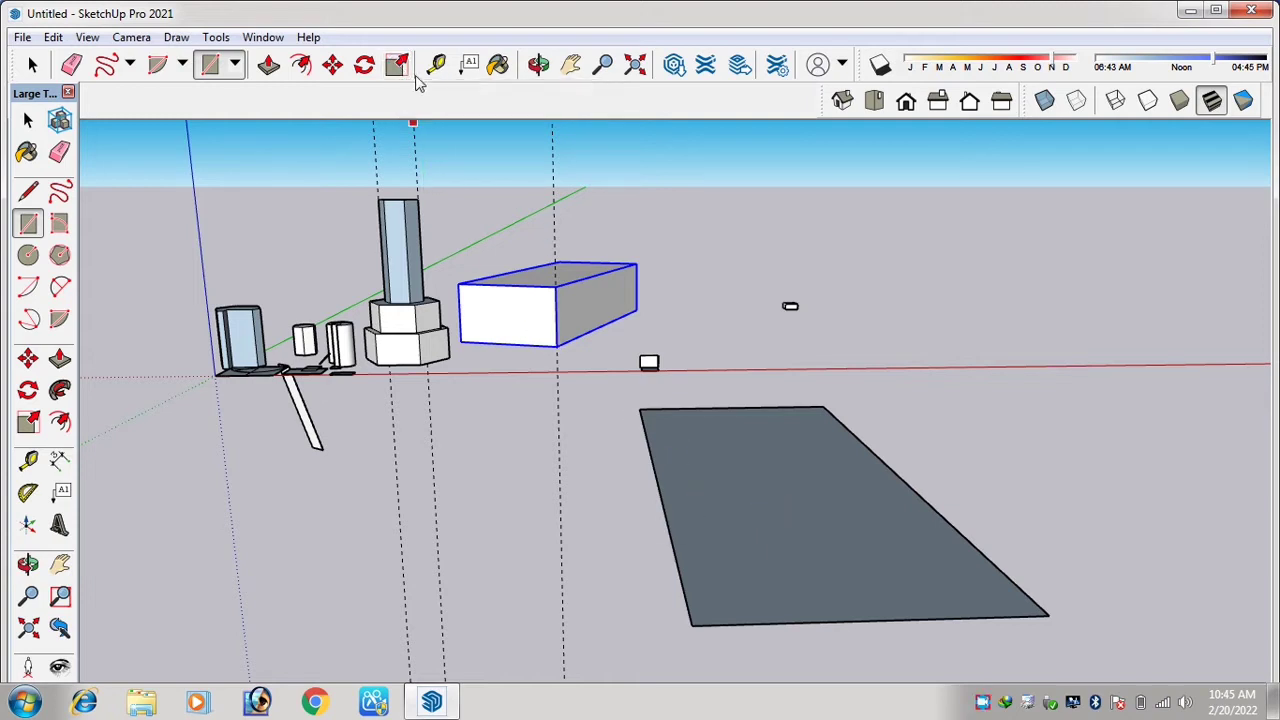
{"action": "scroll", "coordinate": [673, 500], "scroll_direction": "up", "scroll_amount": 1}
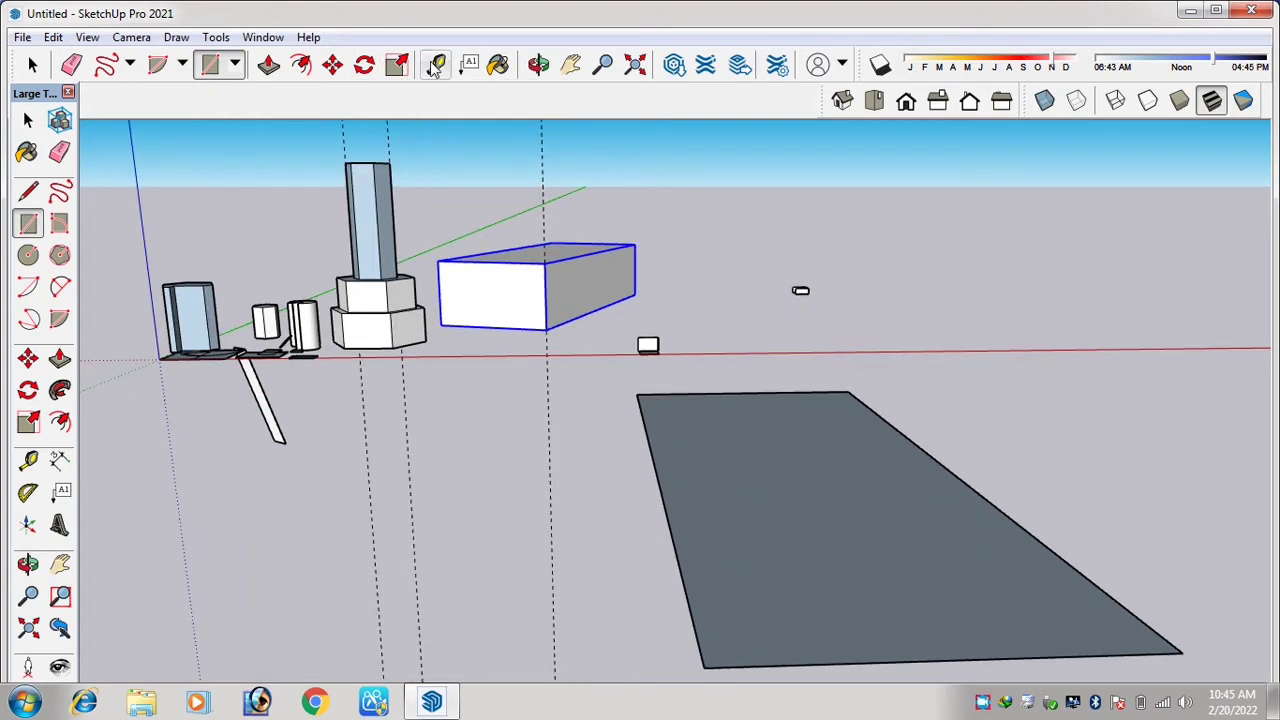
{"action": "left_click", "coordinate": [435, 64]}
{"action": "scroll", "coordinate": [672, 495], "scroll_direction": "up", "scroll_amount": 3}
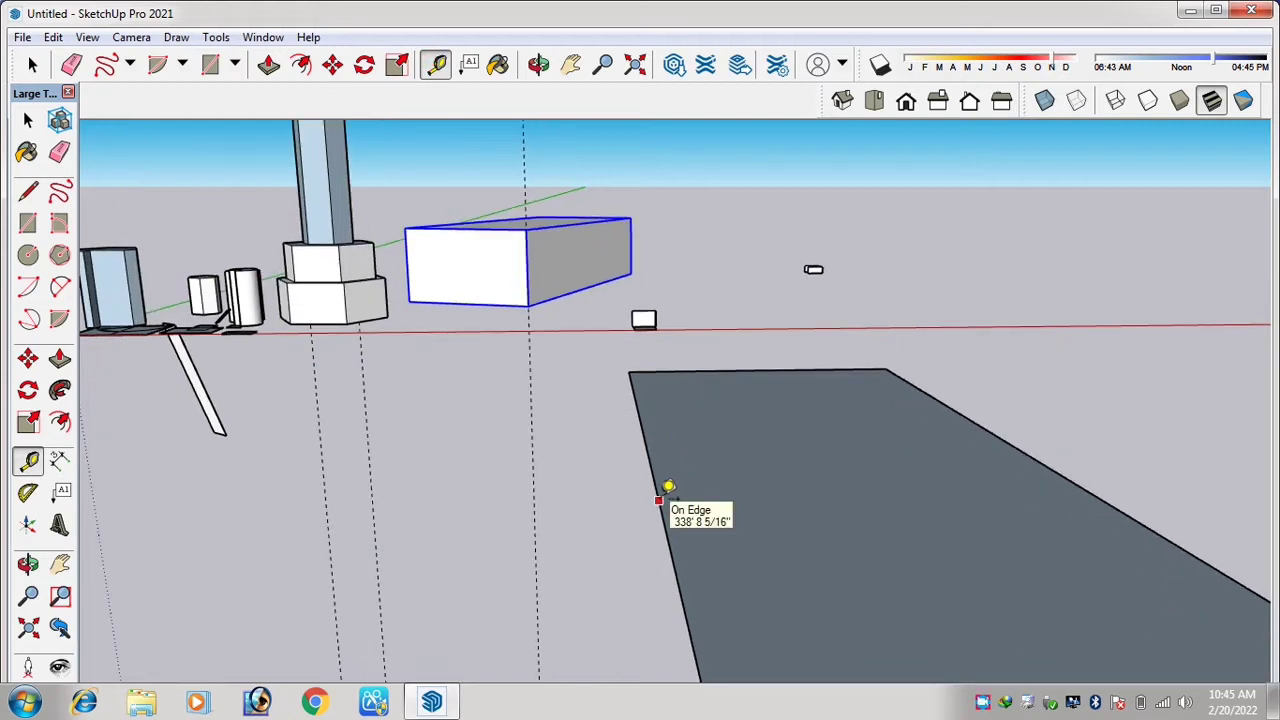
{"action": "scroll", "coordinate": [670, 497], "scroll_direction": "up", "scroll_amount": 1}
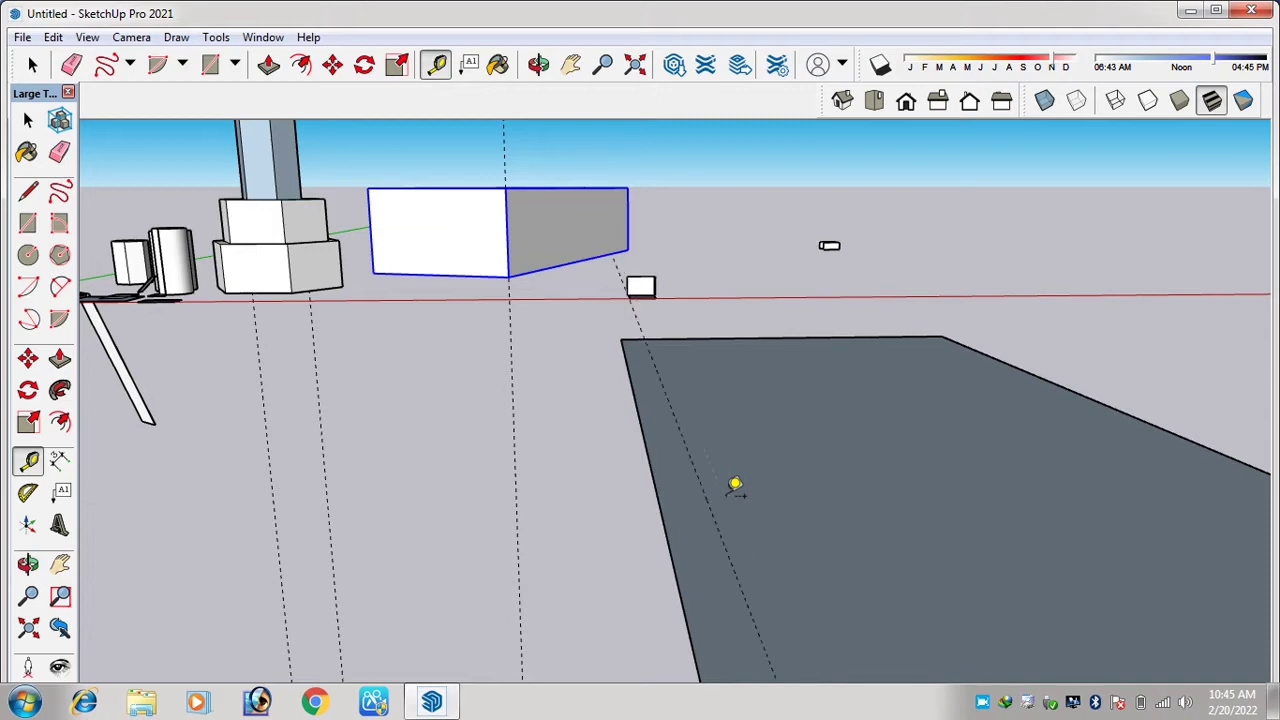
{"action": "scroll", "coordinate": [677, 540], "scroll_direction": "up", "scroll_amount": 2}
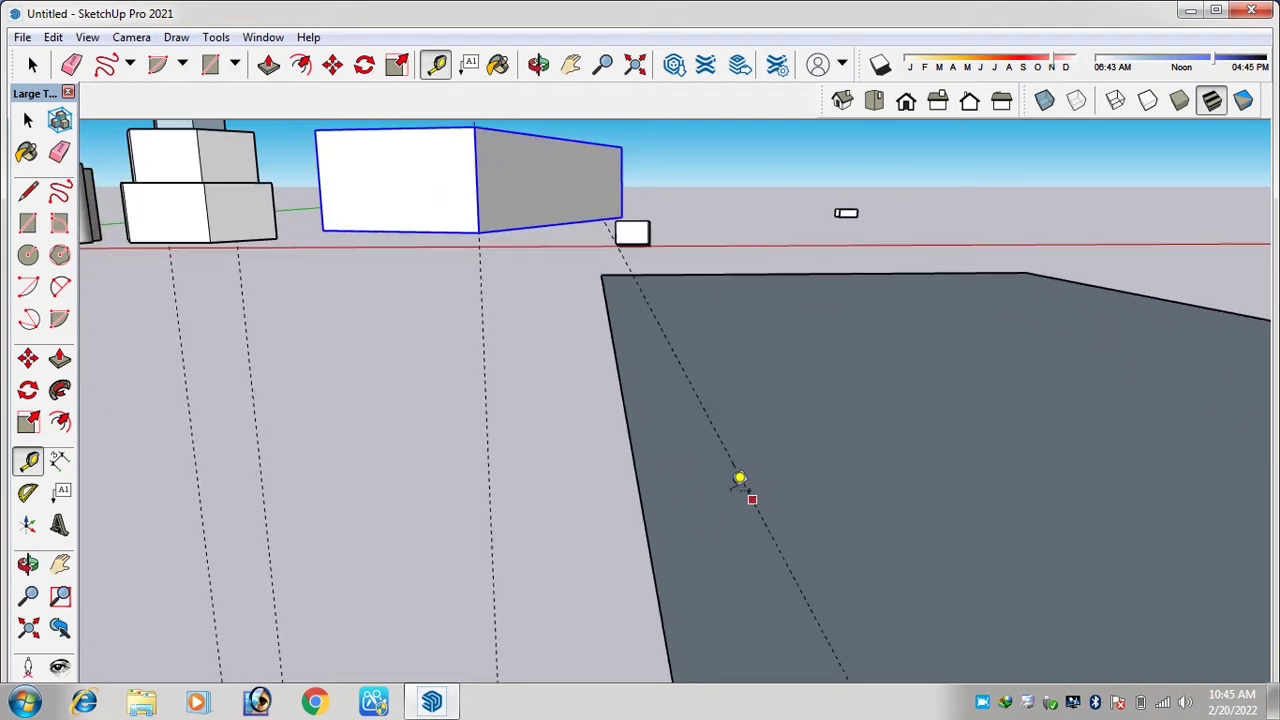
Place a guide line parallel to the ground rectangle's right edge, offset slightly inward.
{"action": "scroll", "coordinate": [540, 410], "scroll_direction": "down", "scroll_amount": 4}
{"action": "scroll", "coordinate": [509, 448], "scroll_direction": "up", "scroll_amount": 2}
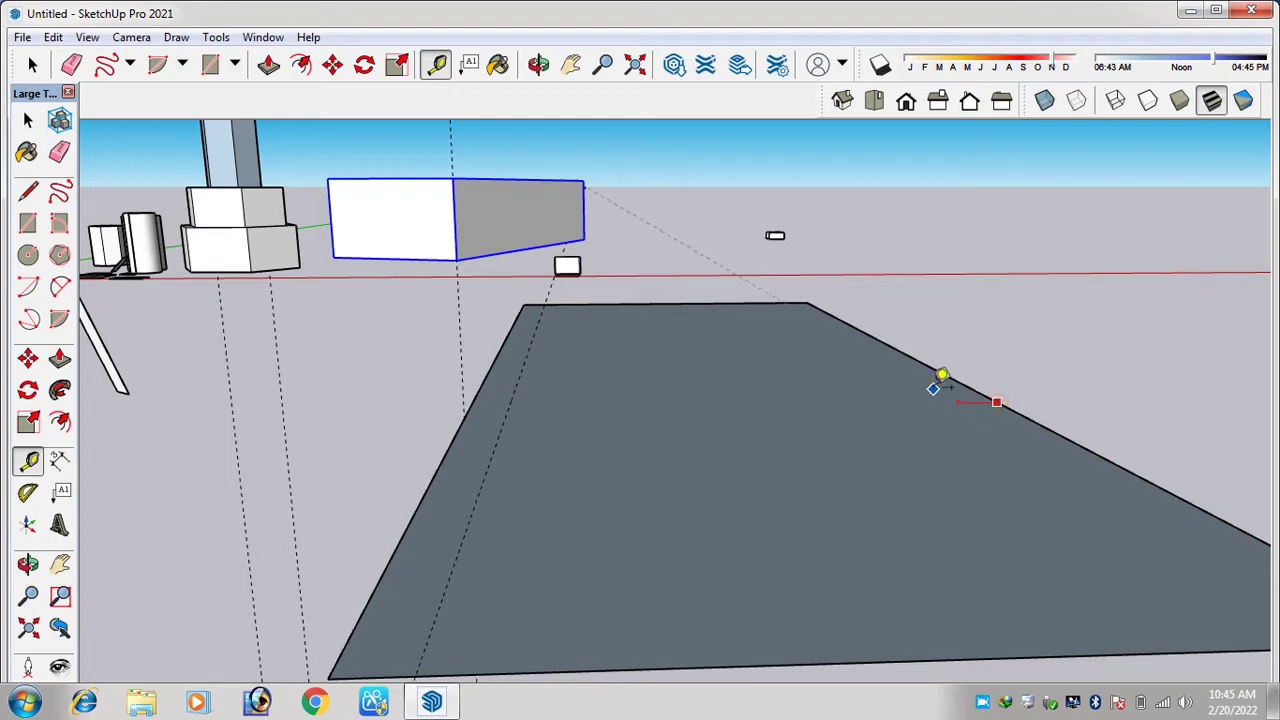
{"action": "scroll", "coordinate": [586, 446], "scroll_direction": "down", "scroll_amount": 4}
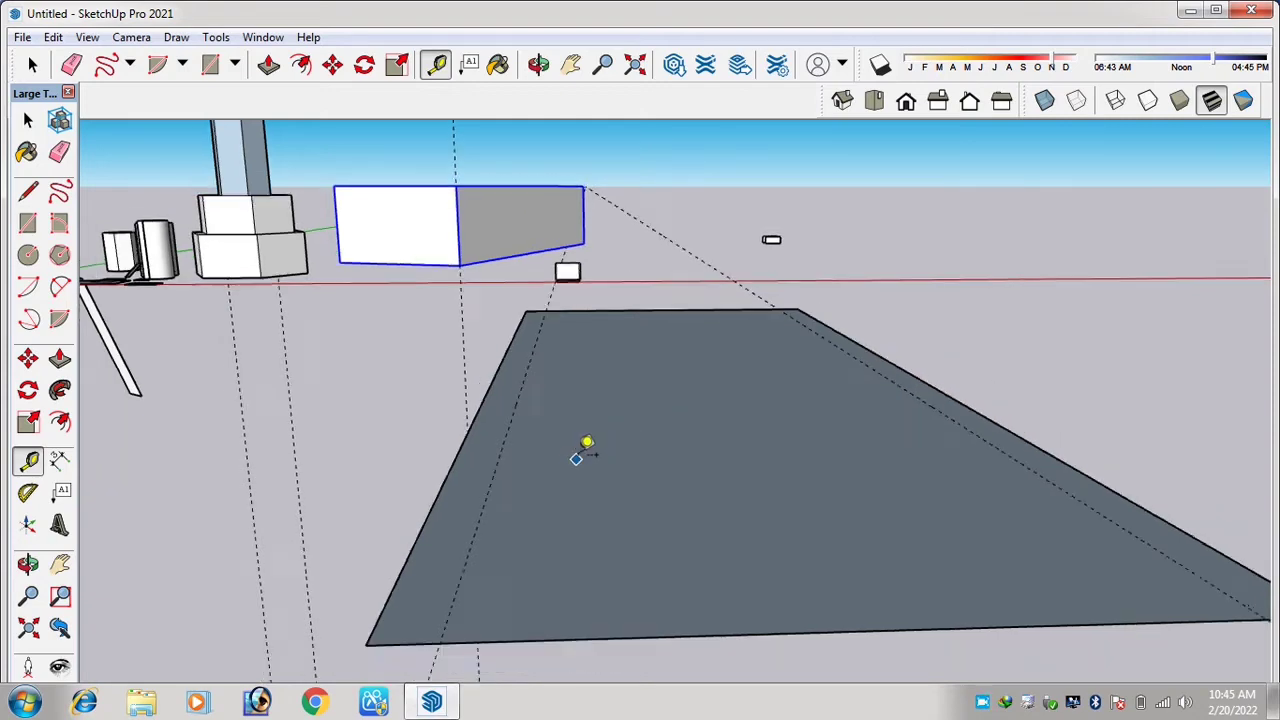
Draw a narrow rectangle between the ground rectangle's left edge and the adjacent guide line, spanning its full length.
{"action": "middle_click_drag", "start_coordinate": [603, 434], "coordinate": [633, 476]}
{"action": "left_click_drag", "start_coordinate": [633, 476], "coordinate": [634, 580]}
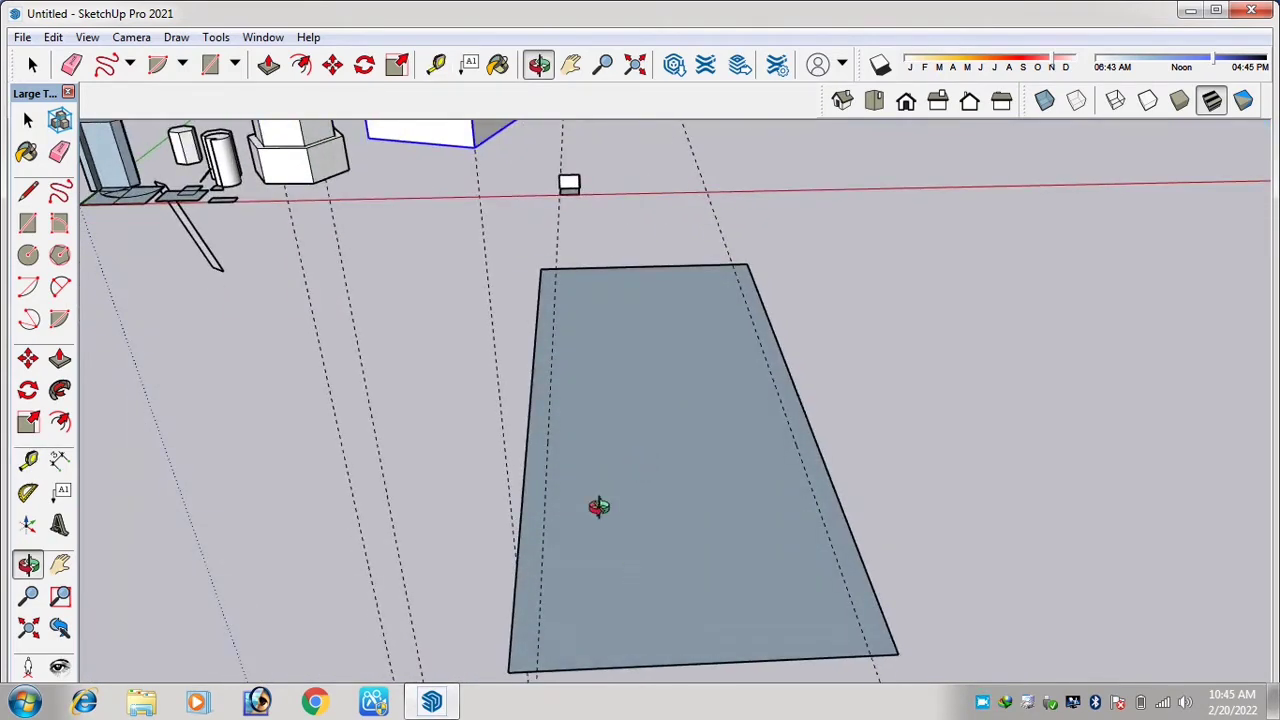
{"action": "mouse_move", "coordinate": [597, 506]}
{"action": "left_mouse_down"}
{"action": "mouse_move", "coordinate": [597, 471]}
{"action": "mouse_move", "coordinate": [570, 521]}
{"action": "mouse_move", "coordinate": [523, 500]}
{"action": "mouse_move", "coordinate": [598, 515]}
{"action": "left_mouse_up"}
{"action": "scroll", "coordinate": [541, 520], "scroll_direction": "up", "scroll_amount": 1}
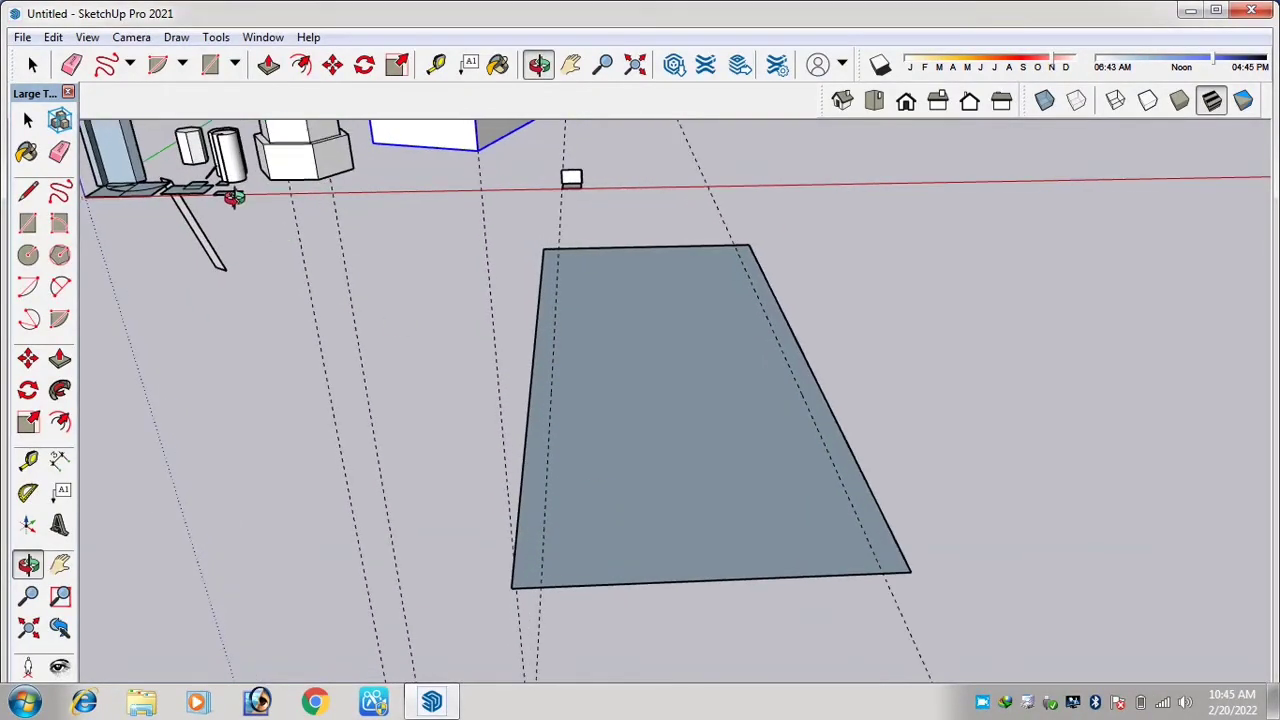
{"action": "key", "text": "r"}
{"action": "left_click", "coordinate": [540, 584]}
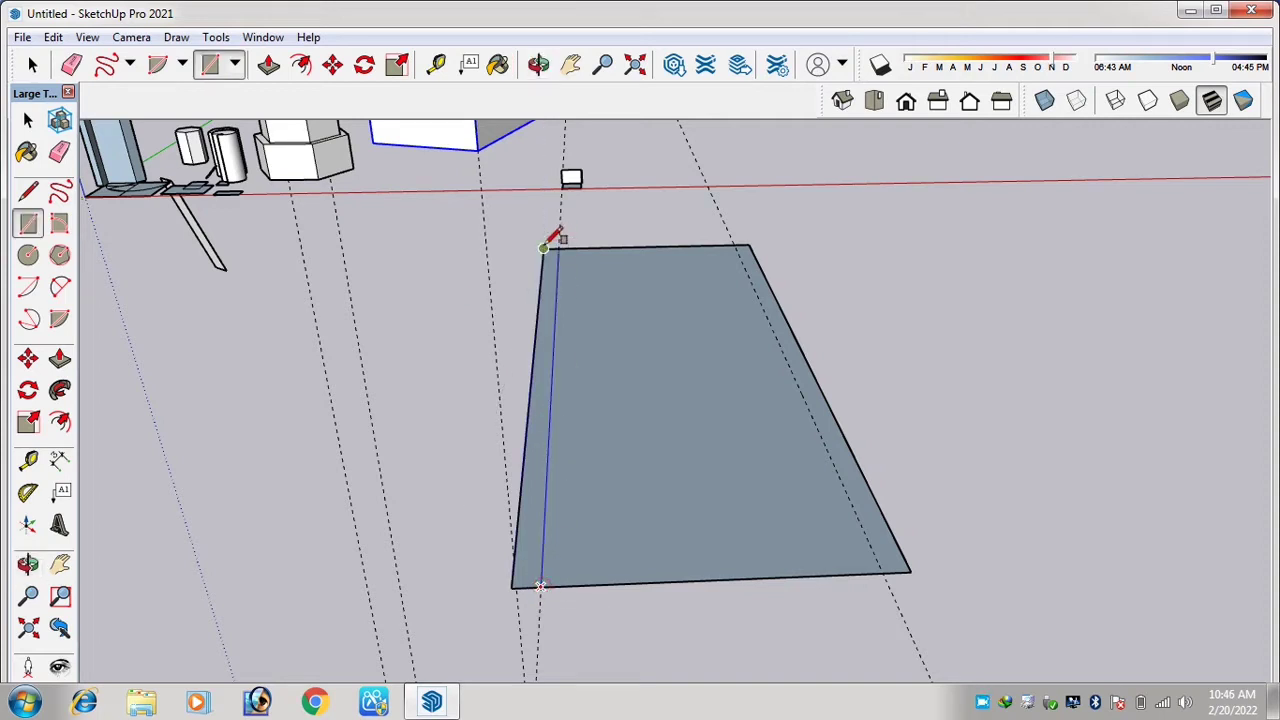
{"action": "left_click", "coordinate": [545, 268]}
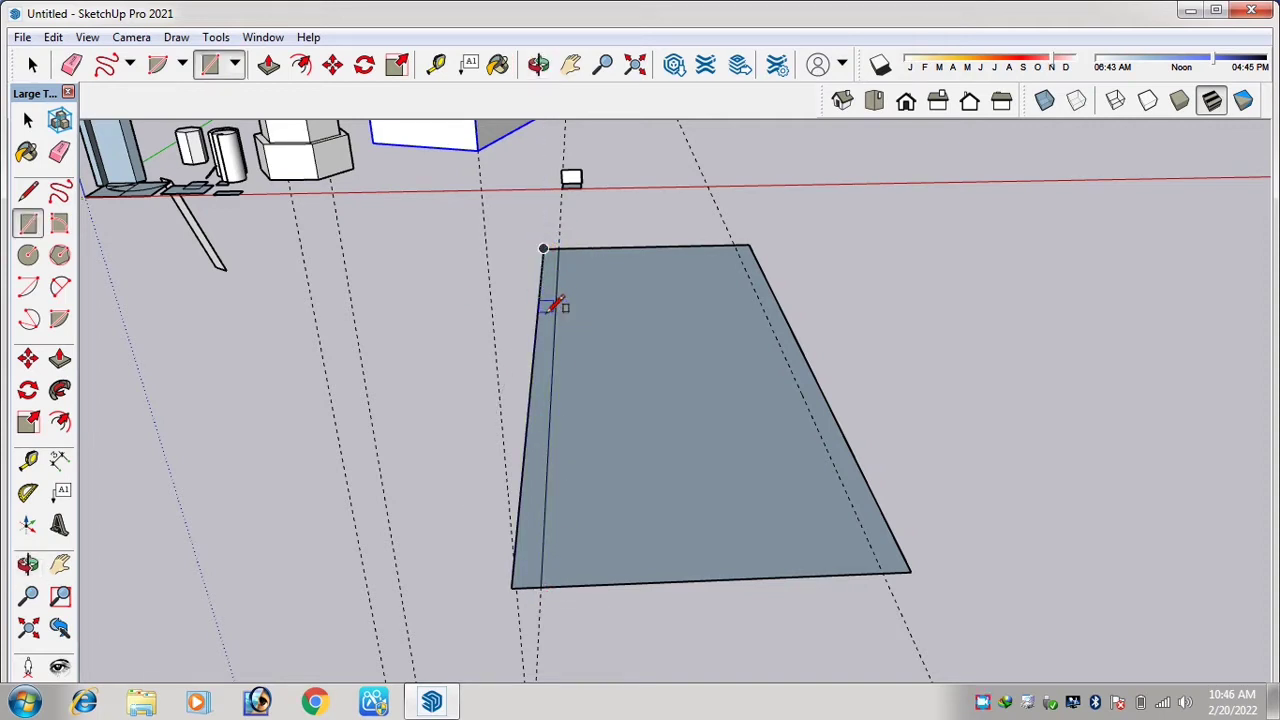
Make the narrow strip along the left edge a group.
{"action": "key", "text": "space"}
{"action": "left_click", "coordinate": [548, 318]}
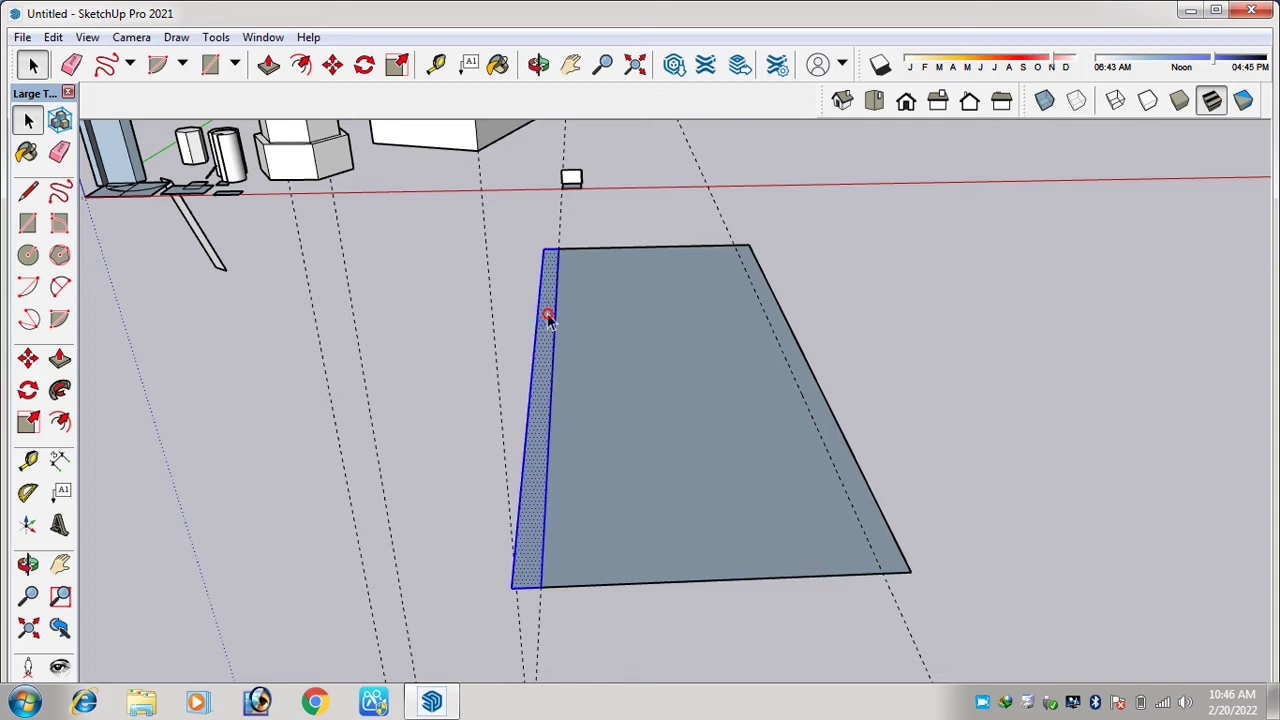
{"action": "right_click", "coordinate": [548, 318]}
{"action": "left_click", "coordinate": [594, 483]}
Open the strip group and Push/Pull its face upward to form a wall along the rectangle's left edge.
{"action": "double_click", "coordinate": [538, 466]}
{"action": "key", "text": "p"}
{"action": "left_click", "coordinate": [538, 466]}
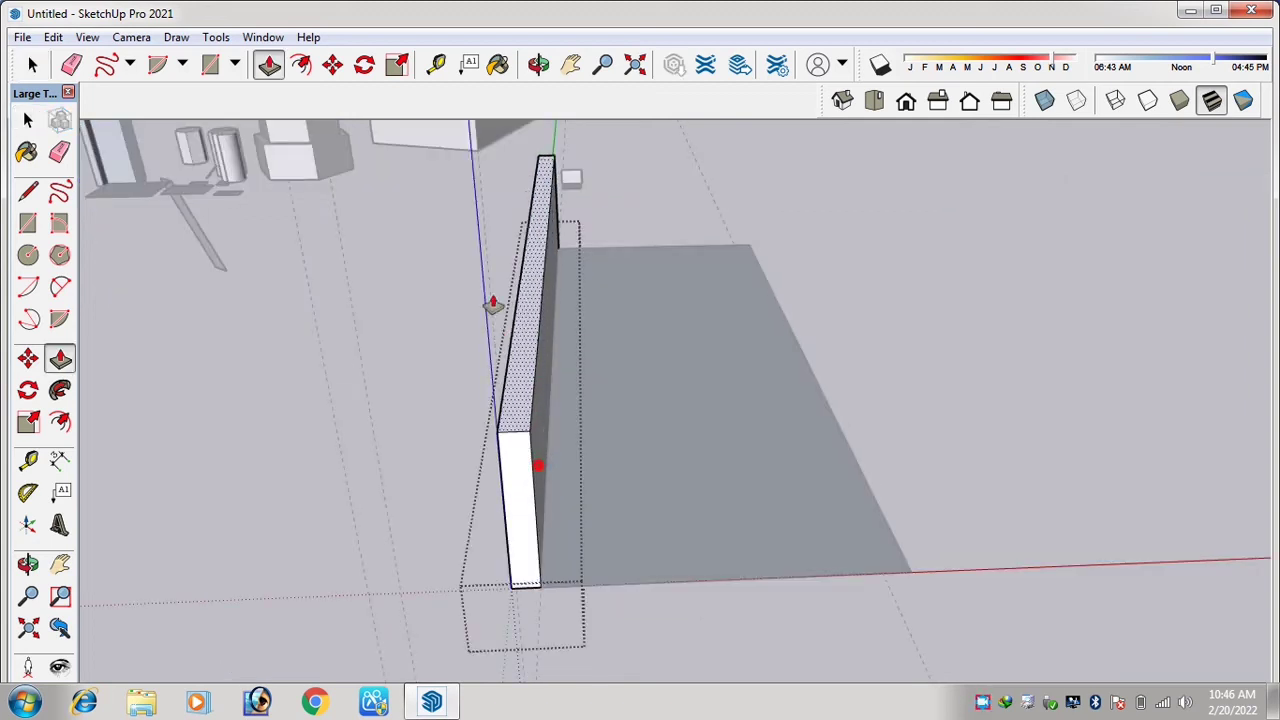
{"action": "left_click", "coordinate": [493, 295]}
{"action": "middle_click_drag", "start_coordinate": [611, 470], "coordinate": [679, 310]}
{"action": "middle_click_drag", "start_coordinate": [655, 257], "coordinate": [470, 360]}
{"action": "middle_click_drag", "start_coordinate": [621, 328], "coordinate": [665, 322]}
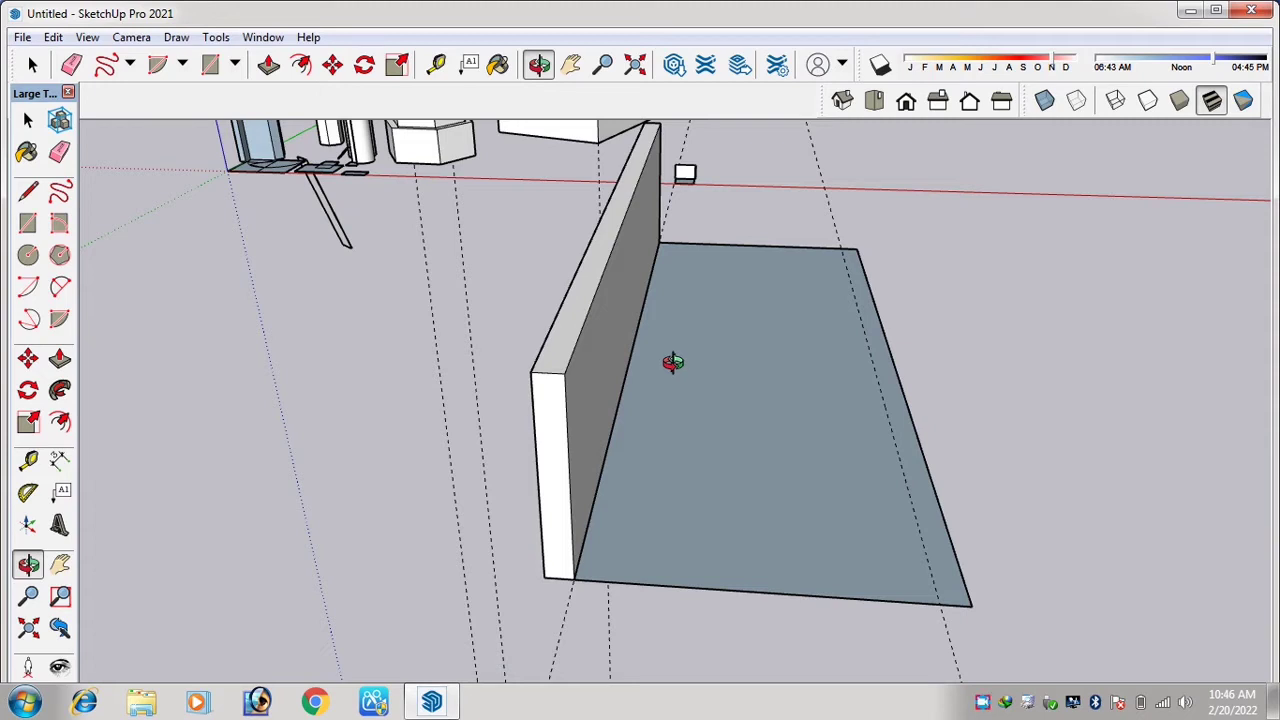
{"action": "middle_click_drag", "start_coordinate": [672, 362], "coordinate": [650, 347]}
{"action": "middle_click_drag", "start_coordinate": [668, 234], "coordinate": [676, 306]}
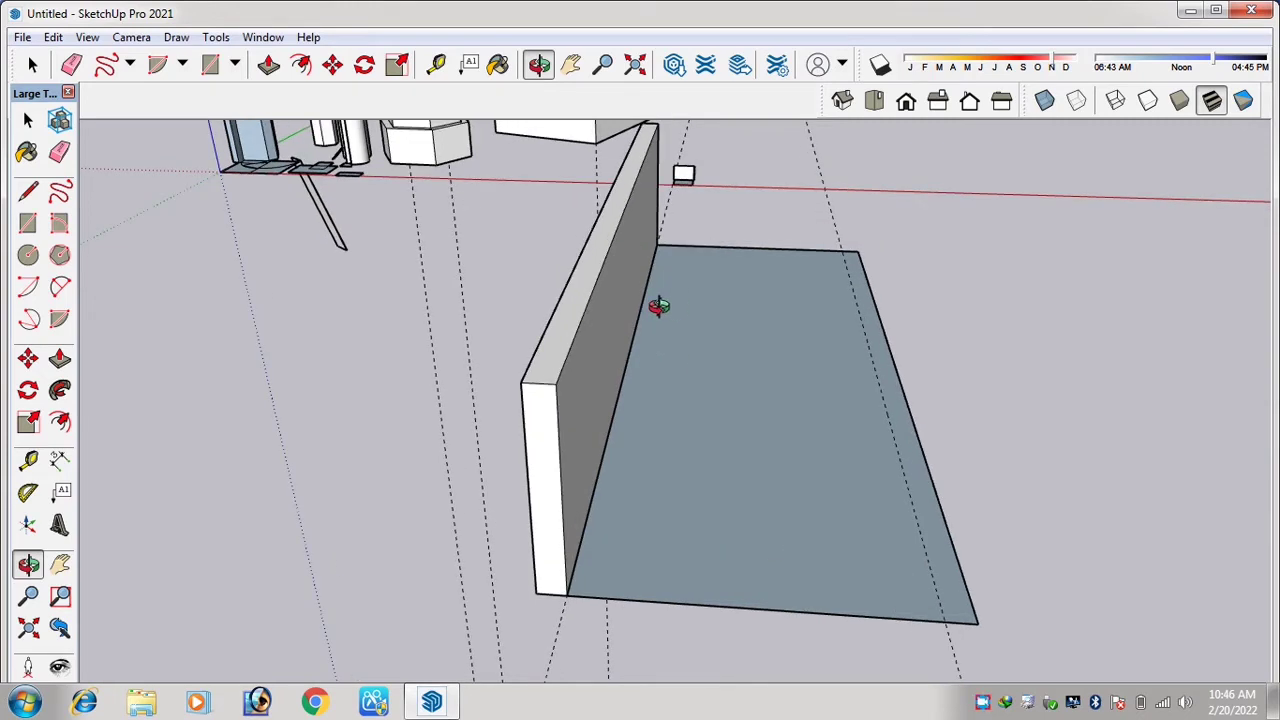
{"action": "scroll", "coordinate": [657, 310], "scroll_direction": "down", "scroll_amount": 3}
{"action": "middle_click_drag", "start_coordinate": [655, 372], "coordinate": [677, 397]}
{"action": "scroll", "coordinate": [575, 360], "scroll_direction": "down", "scroll_amount": 3}
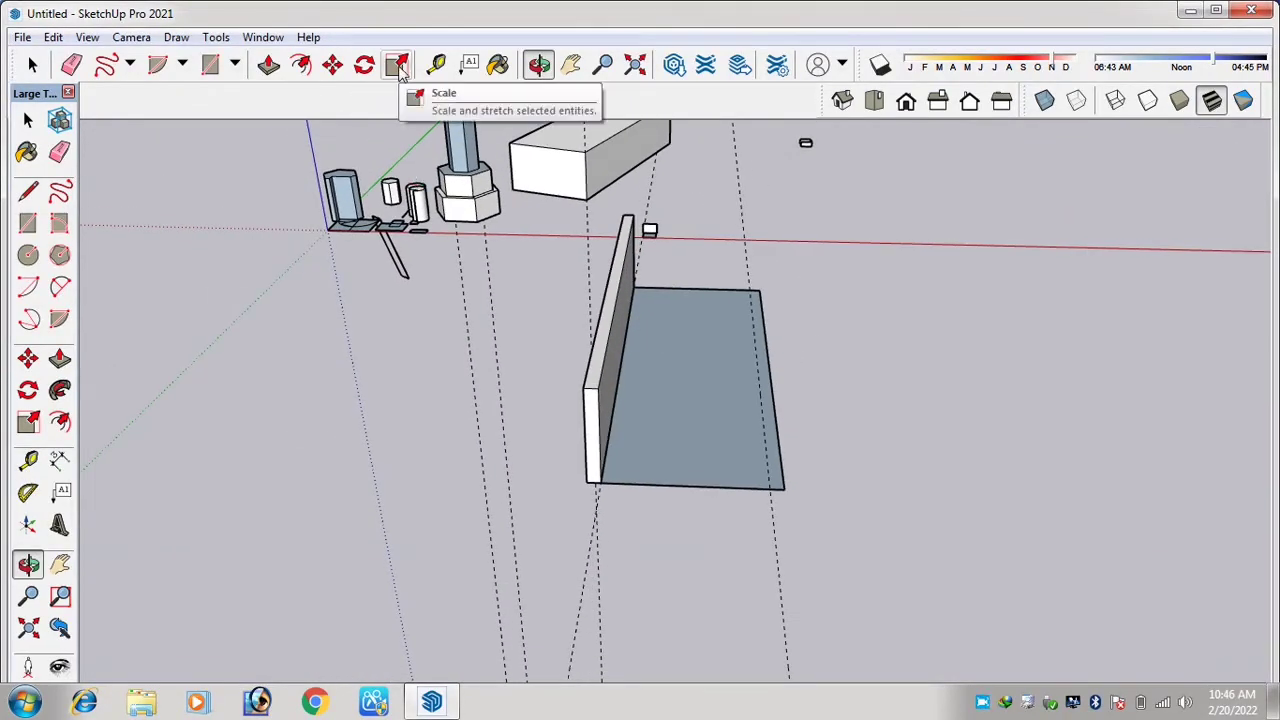
{"action": "middle_click_drag", "start_coordinate": [666, 314], "coordinate": [674, 366]}
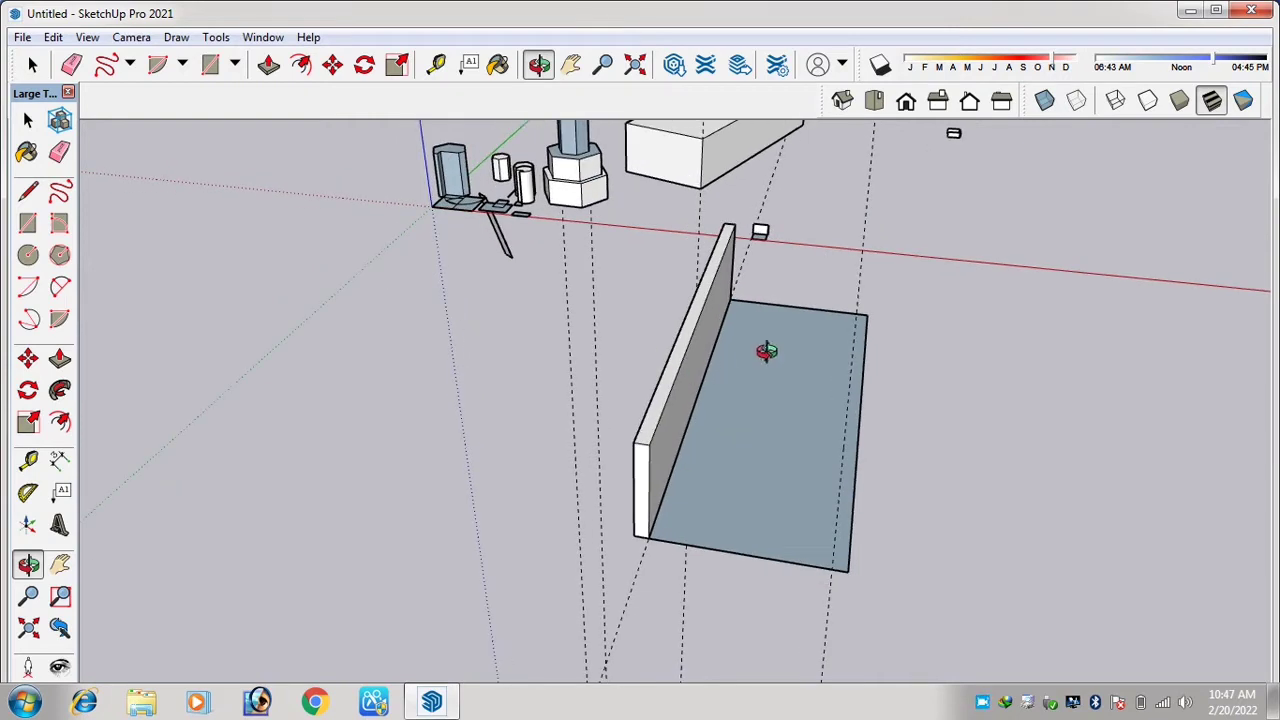
{"action": "left_click_drag", "start_coordinate": [706, 349], "coordinate": [587, 295]}
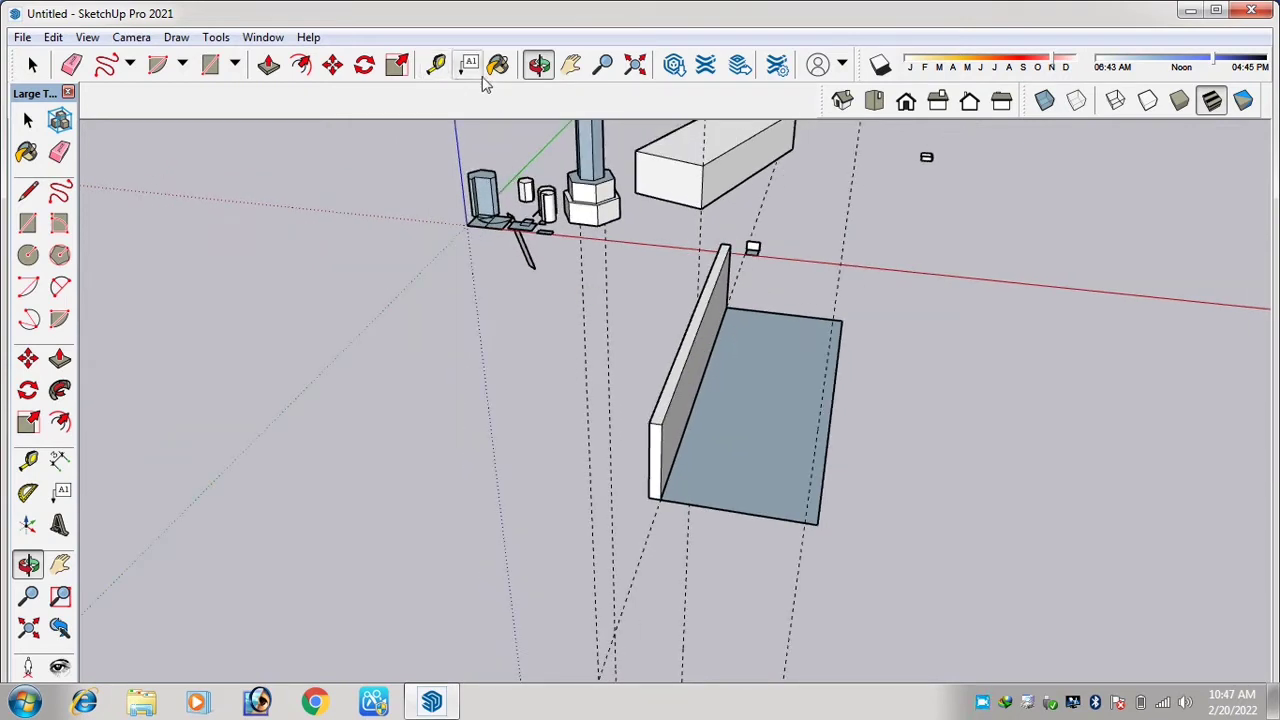
Scale the large box slightly using the midpoint grip on its front top edge.
{"action": "left_click", "coordinate": [398, 66]}
{"action": "scroll", "coordinate": [685, 160], "scroll_direction": "up", "scroll_amount": 5}
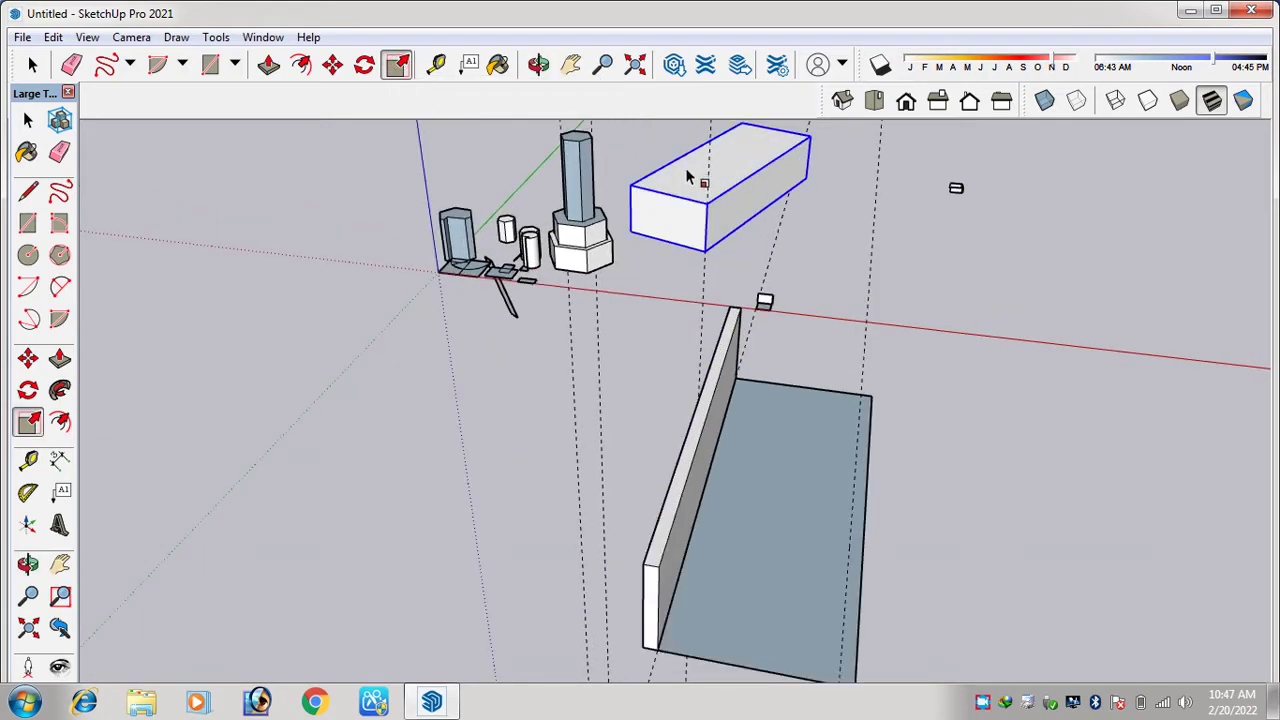
{"action": "scroll", "coordinate": [660, 243], "scroll_direction": "down", "scroll_amount": 3}
{"action": "scroll", "coordinate": [716, 248], "scroll_direction": "up", "scroll_amount": 3}
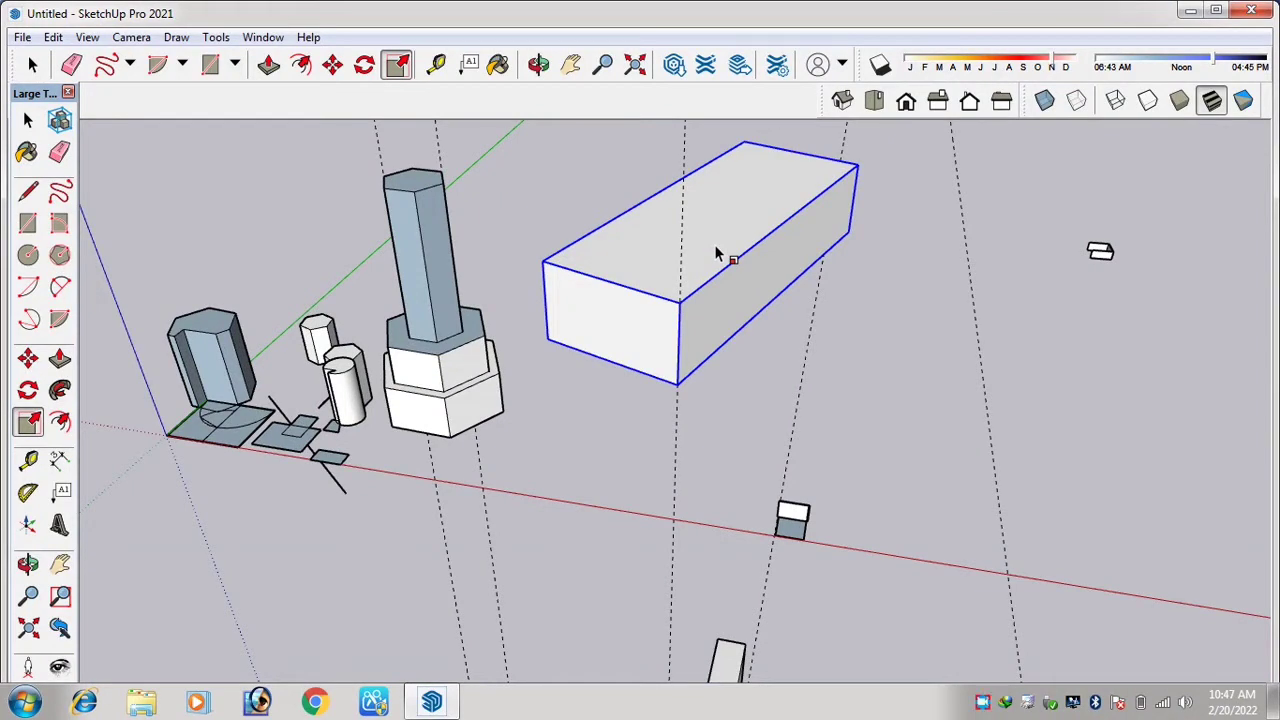
{"action": "left_click", "coordinate": [716, 226]}
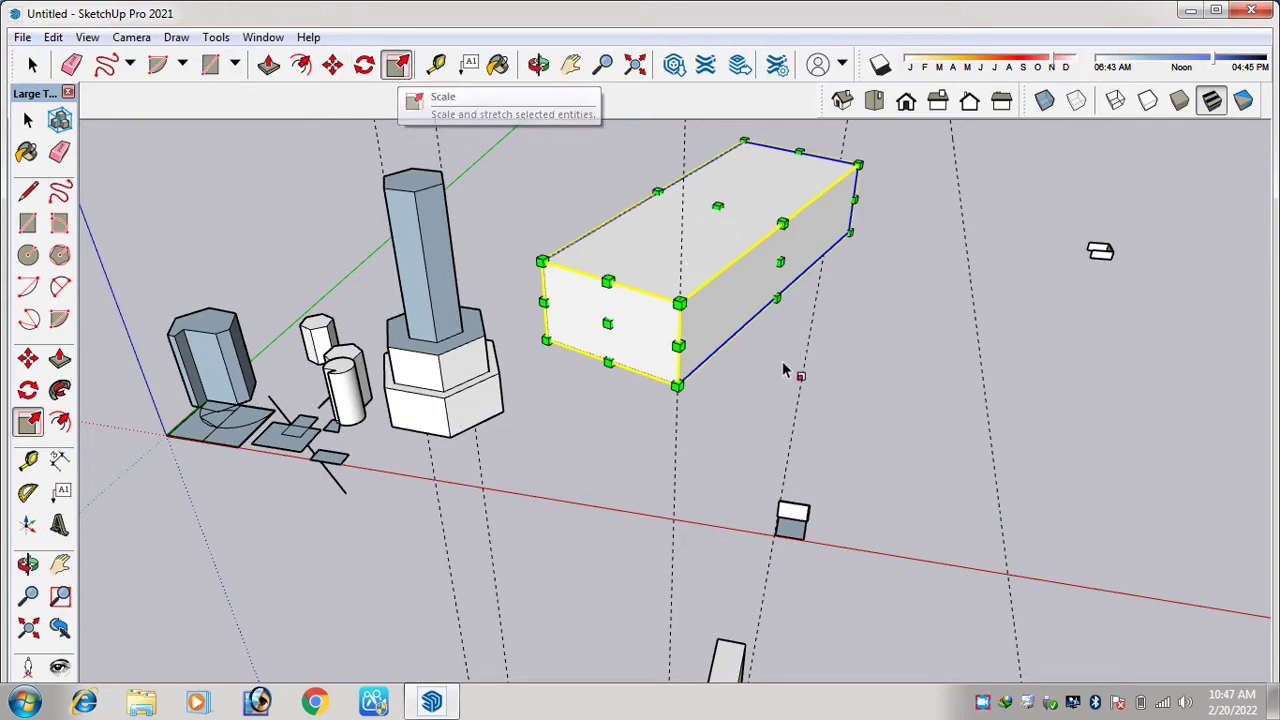
{"action": "left_click", "coordinate": [607, 281]}
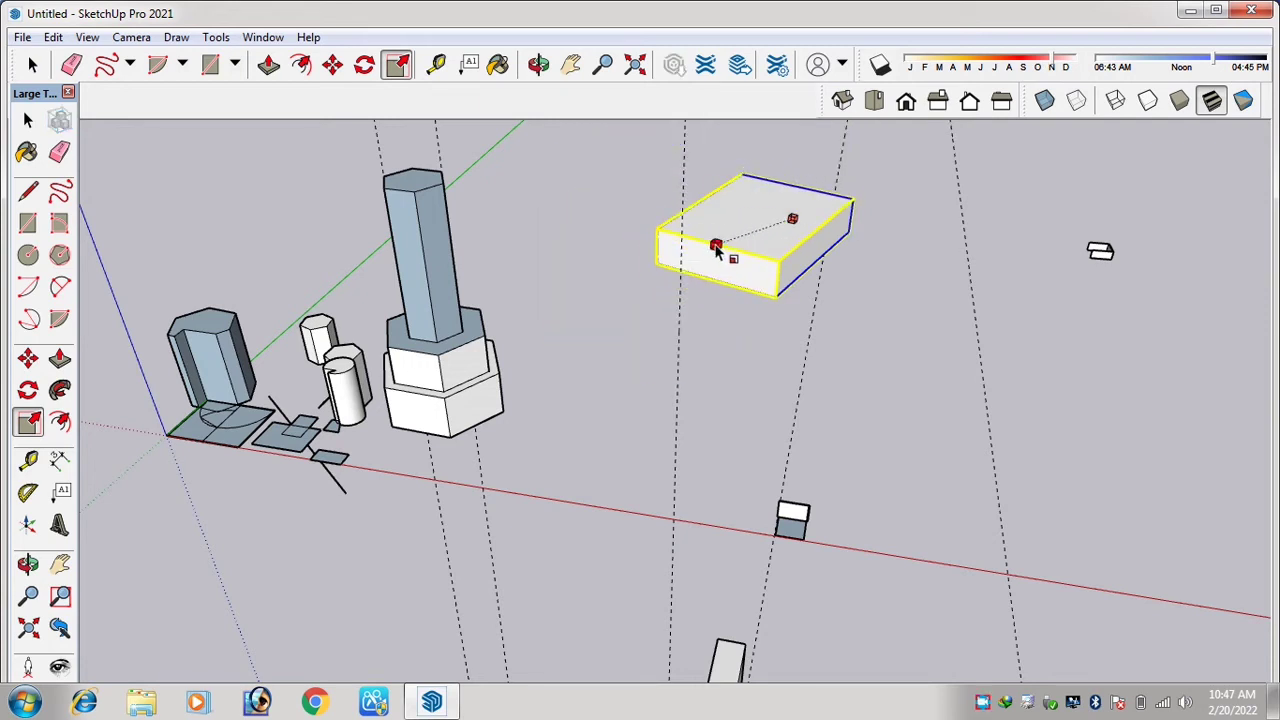
{"action": "left_click", "coordinate": [588, 286]}
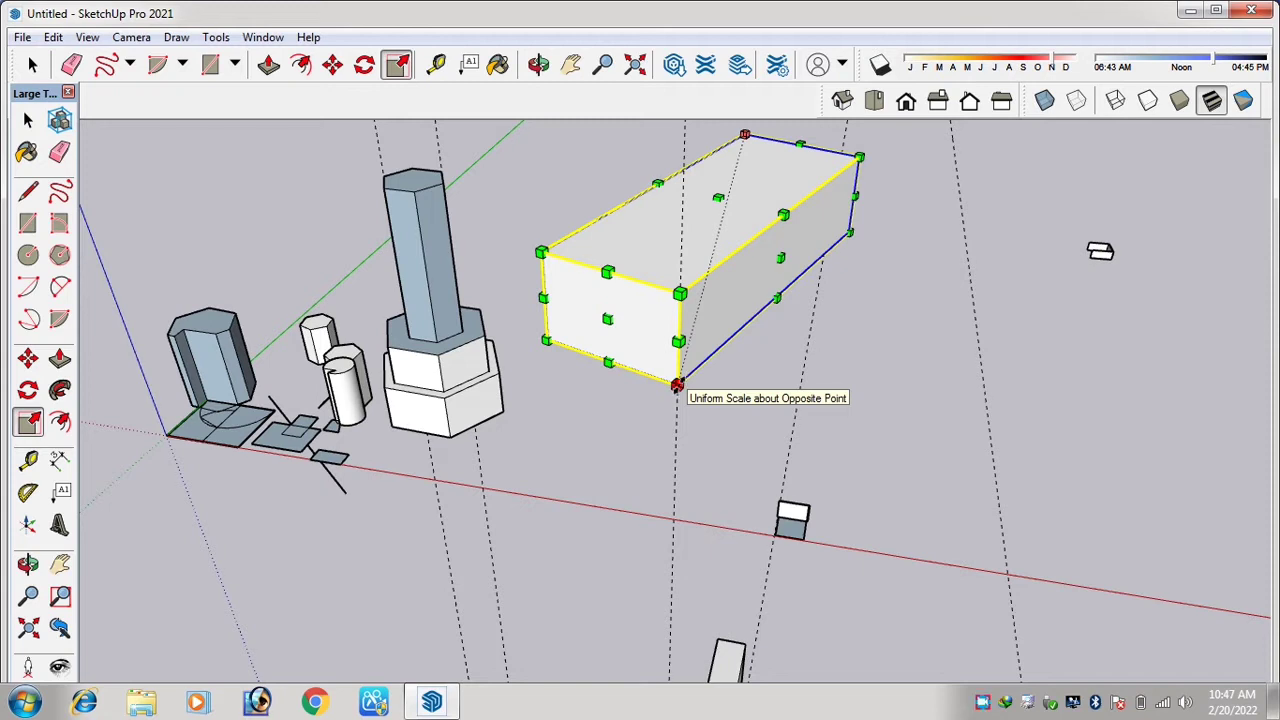
Enlarge the large box uniformly from its lower front corner, and shorten it lengthwise from its front face.
{"action": "left_click", "coordinate": [677, 385]}
{"action": "left_click", "coordinate": [662, 465]}
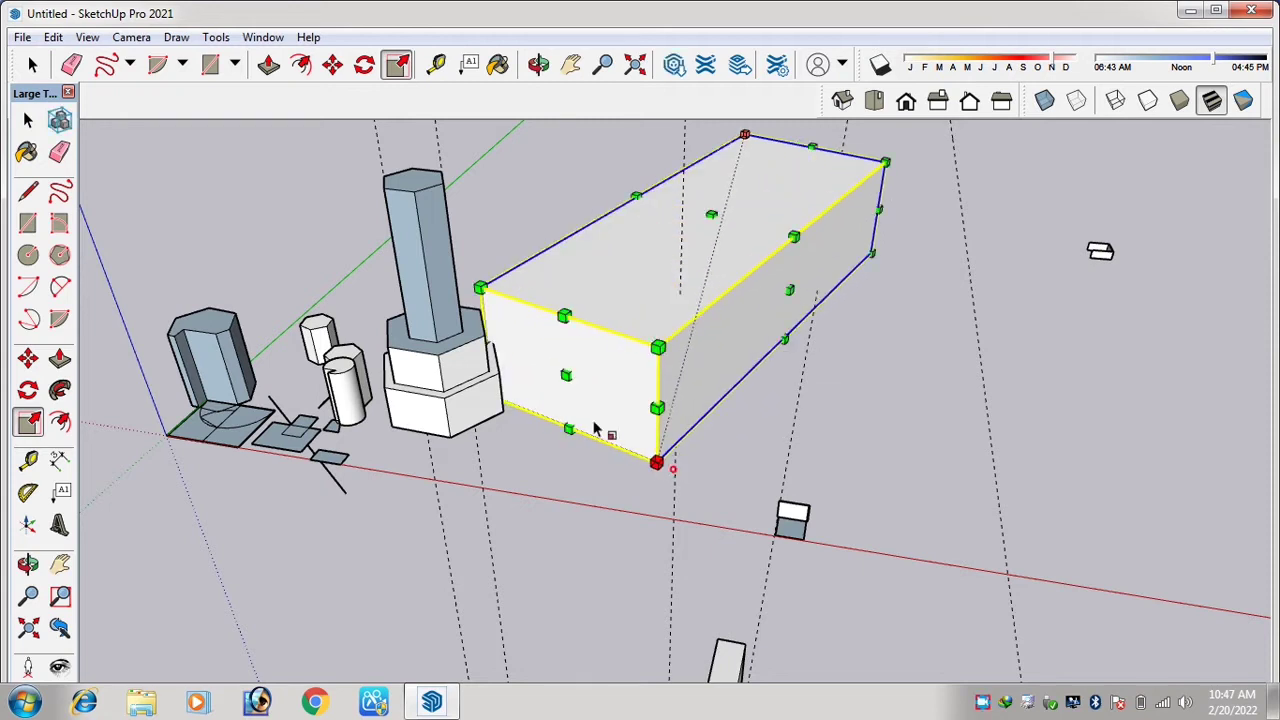
{"action": "left_click", "coordinate": [566, 373]}
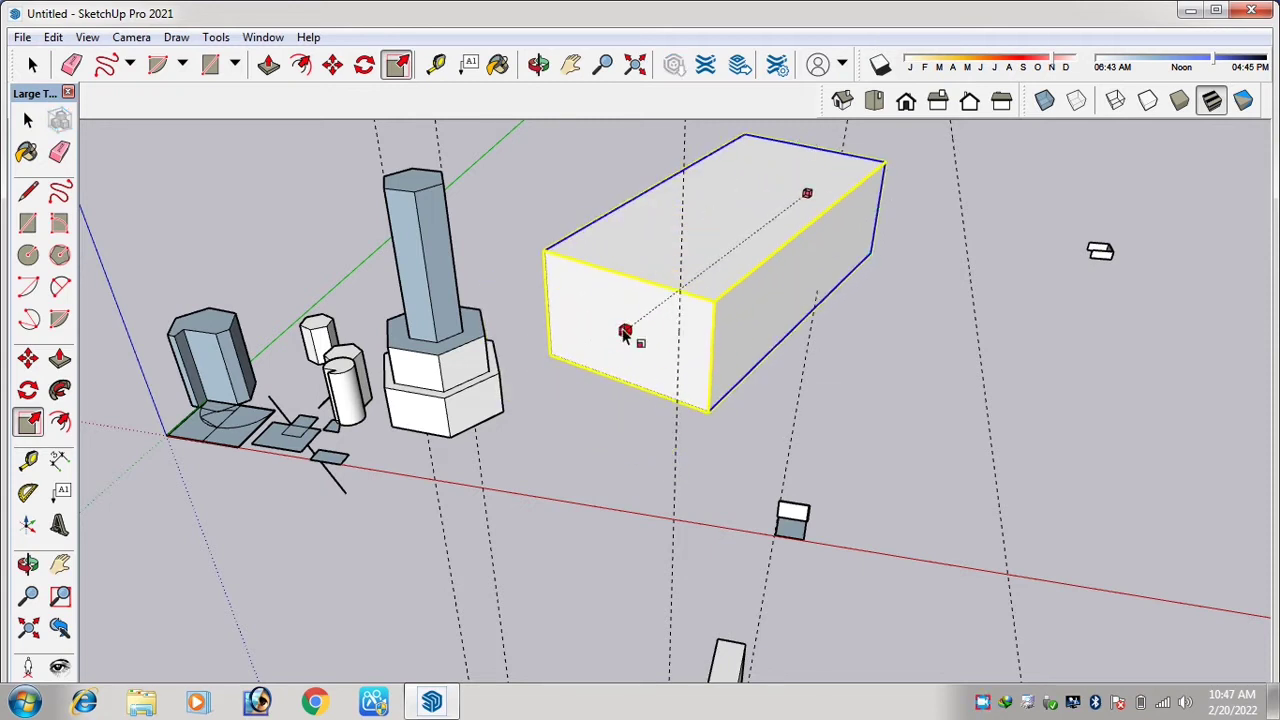
{"action": "left_click", "coordinate": [624, 335]}
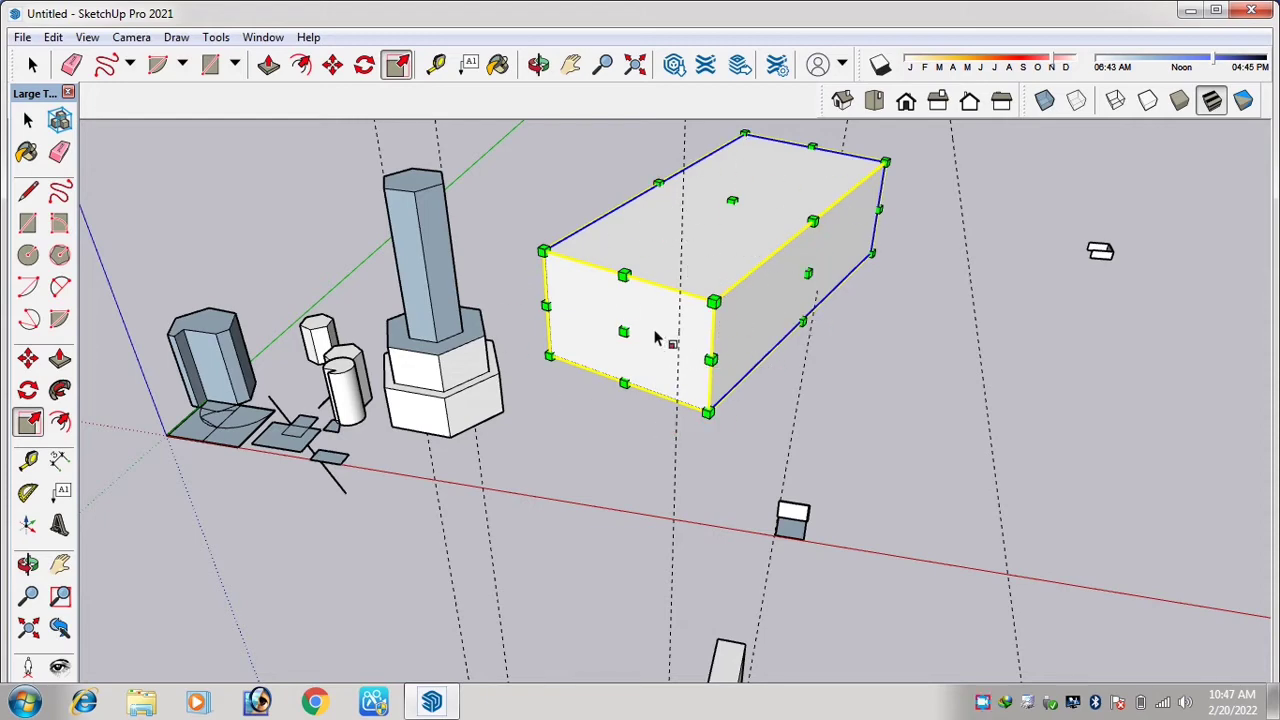
{"action": "scroll", "coordinate": [656, 339], "scroll_direction": "down", "scroll_amount": 2}
{"action": "scroll", "coordinate": [710, 280], "scroll_direction": "down", "scroll_amount": 3}
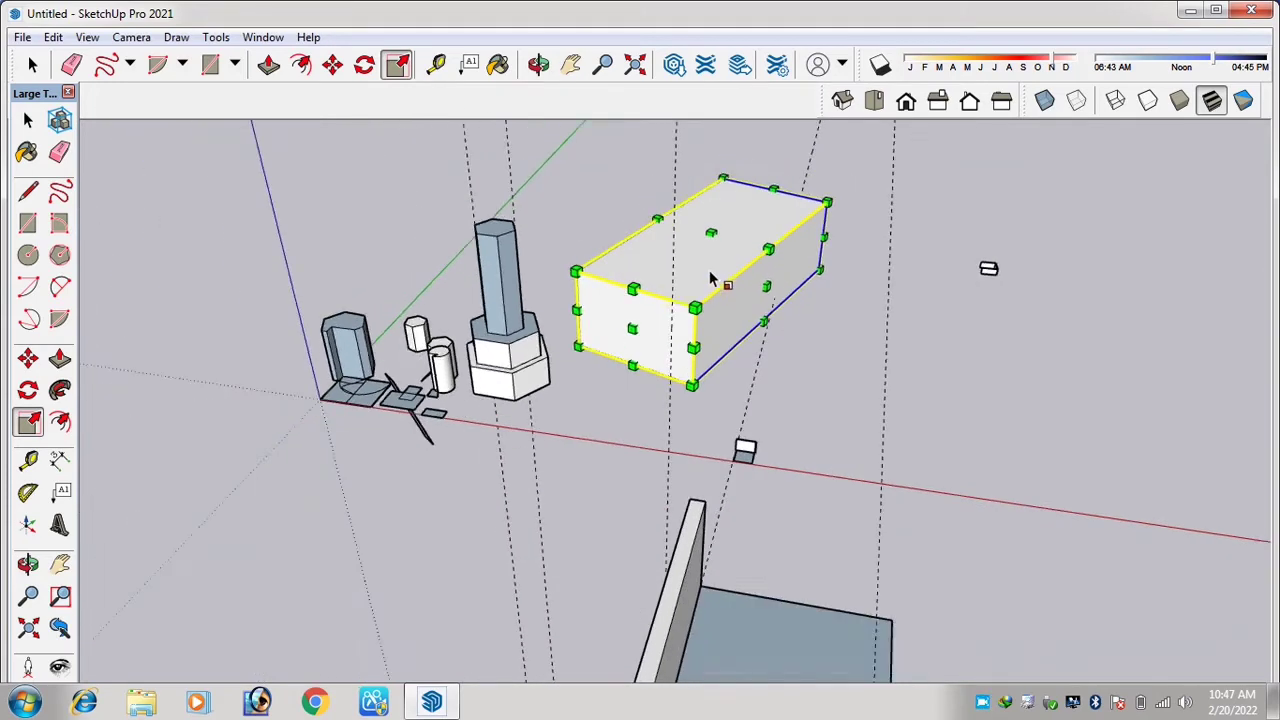
{"action": "scroll", "coordinate": [658, 263], "scroll_direction": "up", "scroll_amount": 3}
{"action": "scroll", "coordinate": [663, 271], "scroll_direction": "down", "scroll_amount": 4}
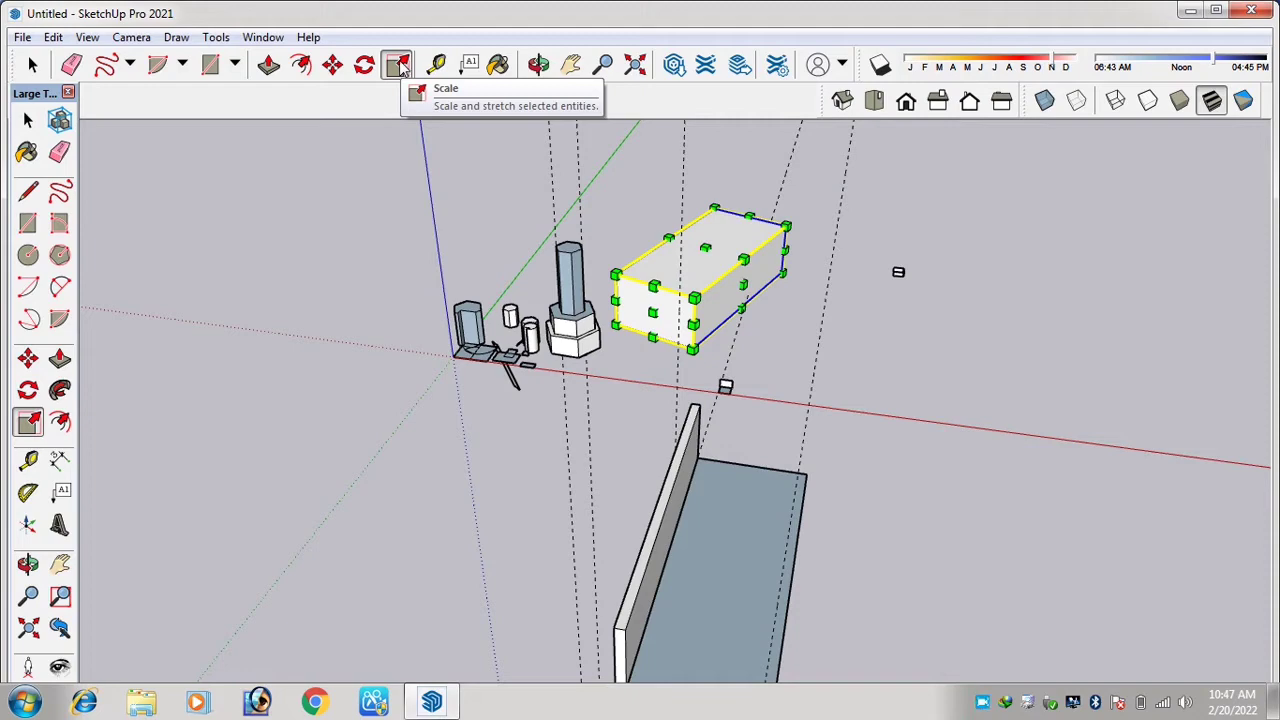
{"action": "scroll", "coordinate": [398, 65], "scroll_direction": "up", "scroll_amount": 1}
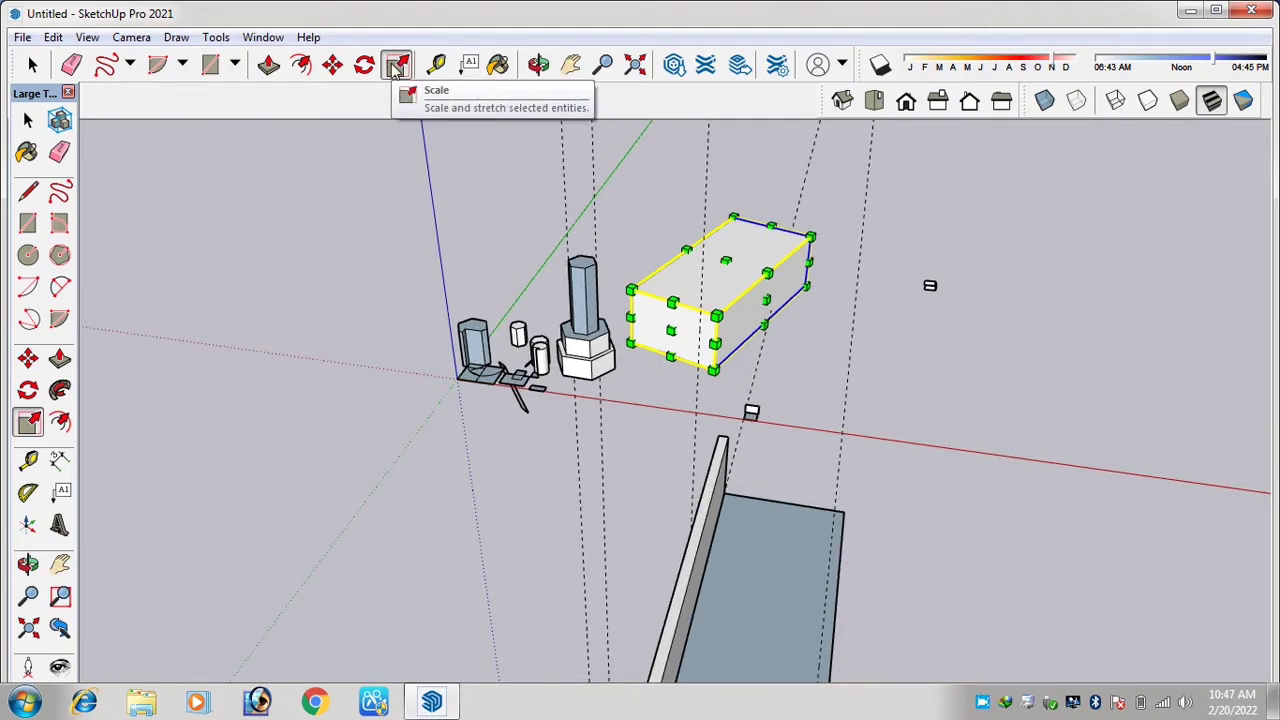
{"action": "scroll", "coordinate": [757, 297], "scroll_direction": "up", "scroll_amount": 2}
{"action": "key", "text": "space"}
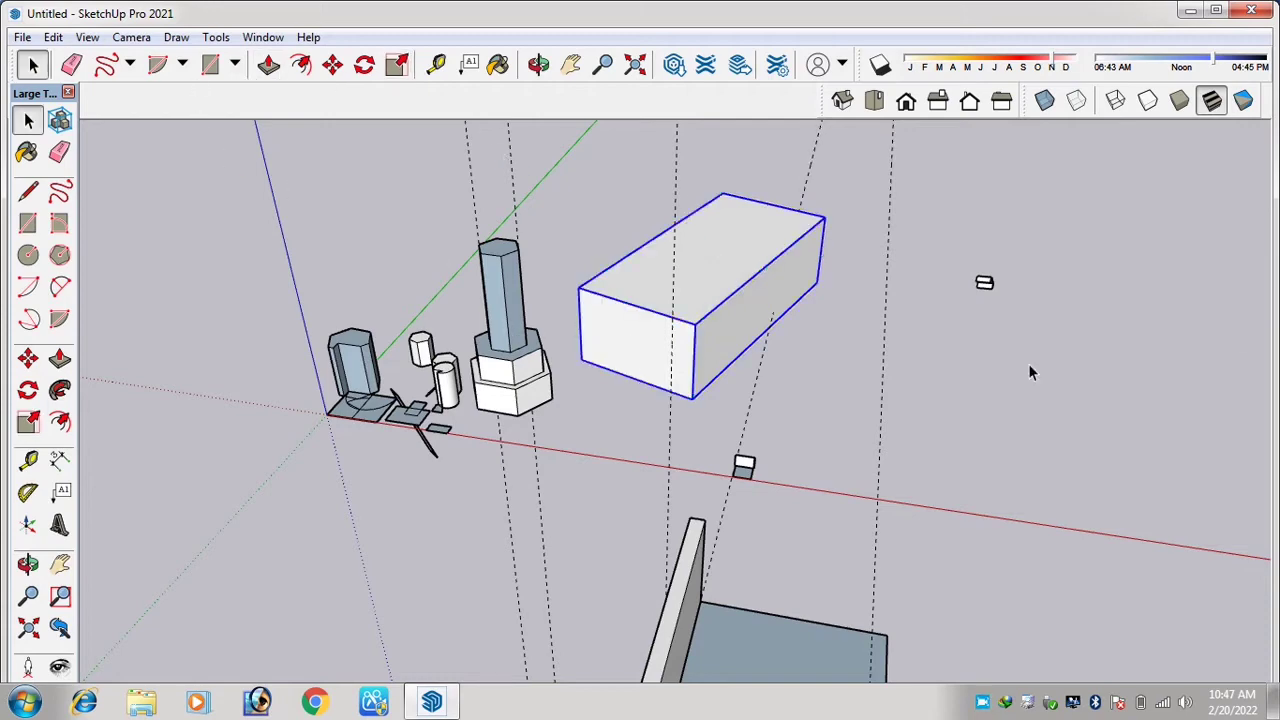
{"action": "left_click", "coordinate": [1240, 327]}
Add a leader text label reading "Rectangle" to the top face of the large box.
{"action": "scroll", "coordinate": [541, 226], "scroll_direction": "down", "scroll_amount": 2}
{"action": "scroll", "coordinate": [531, 190], "scroll_direction": "down", "scroll_amount": 2}
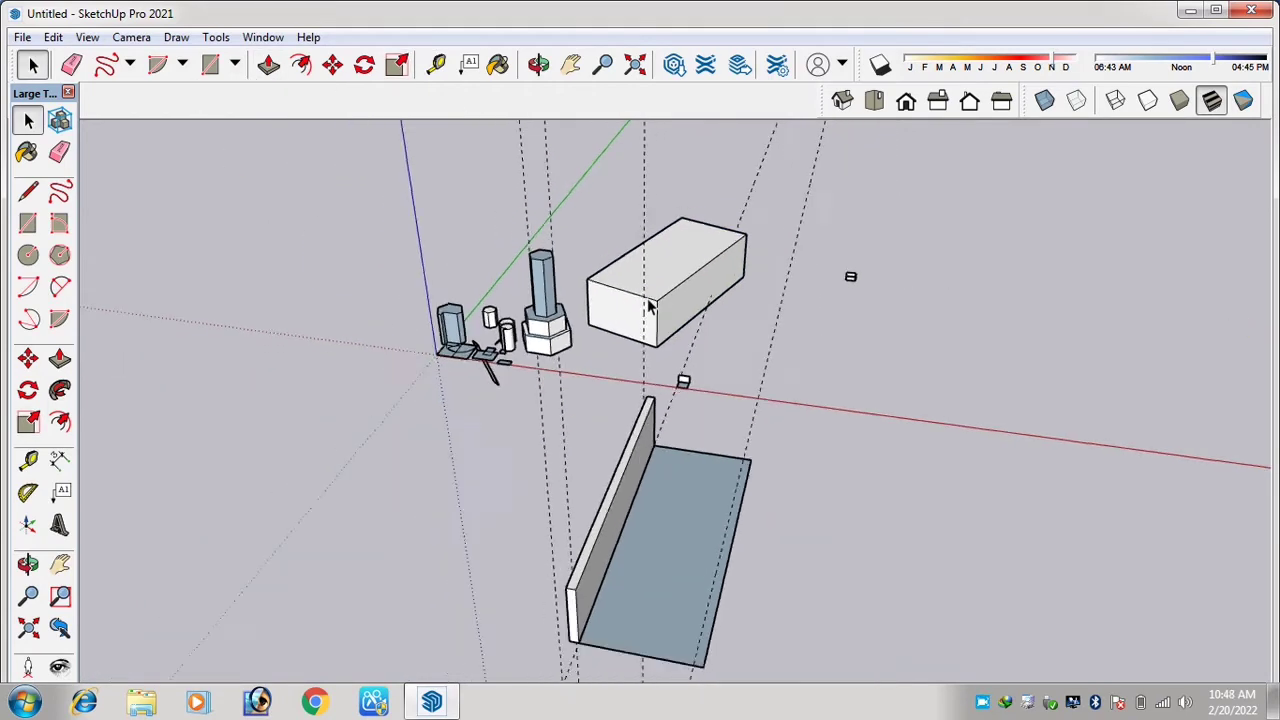
{"action": "left_click", "coordinate": [469, 64]}
{"action": "scroll", "coordinate": [710, 262], "scroll_direction": "up", "scroll_amount": 5}
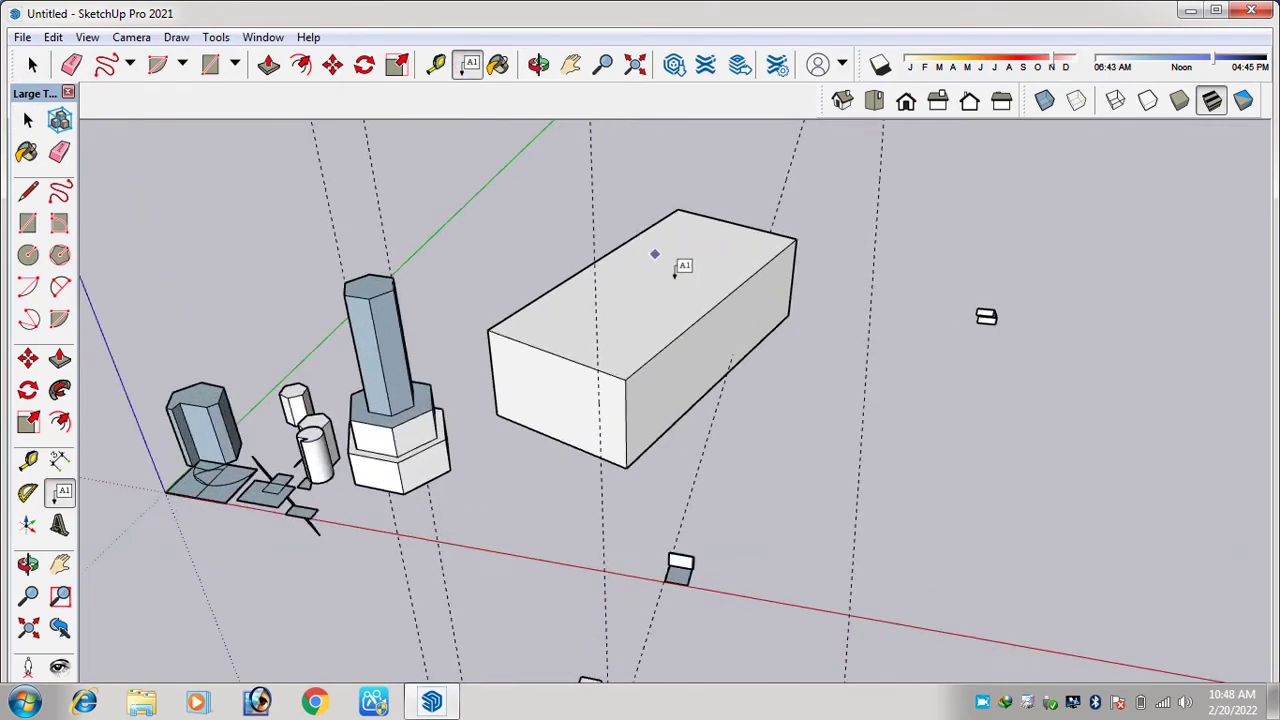
{"action": "scroll", "coordinate": [673, 279], "scroll_direction": "up", "scroll_amount": 3}
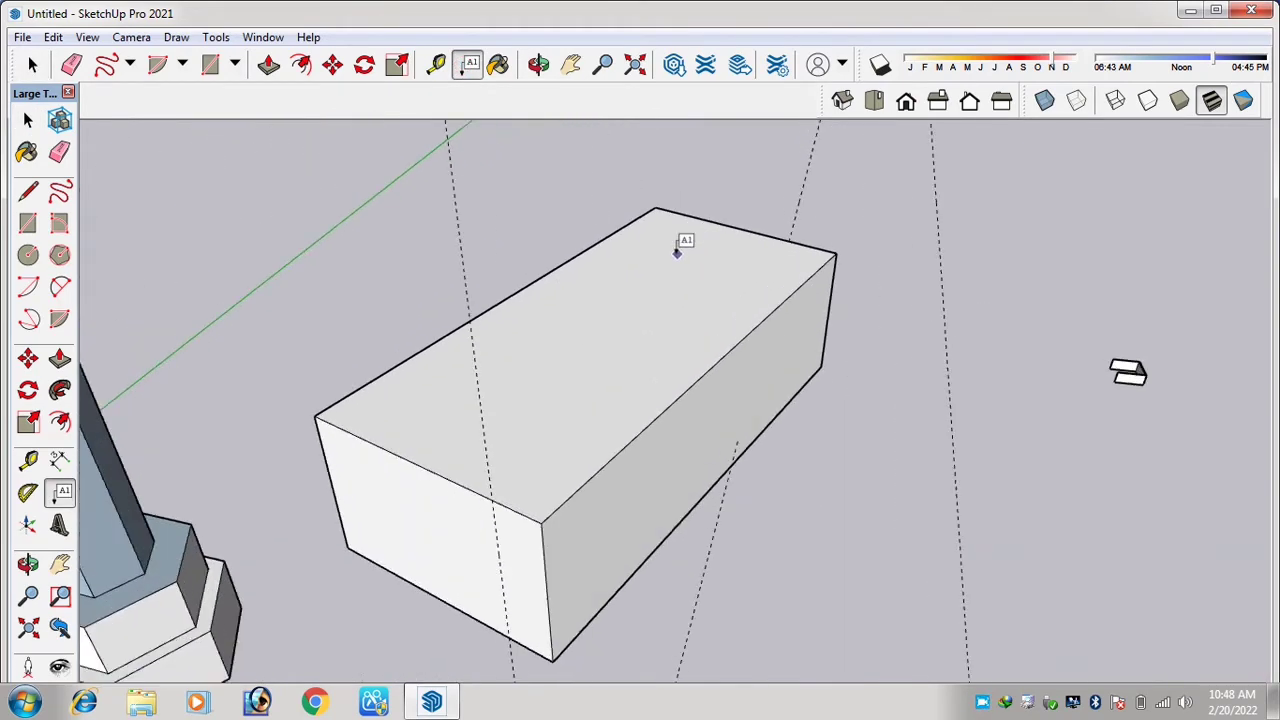
{"action": "left_click", "coordinate": [666, 283]}
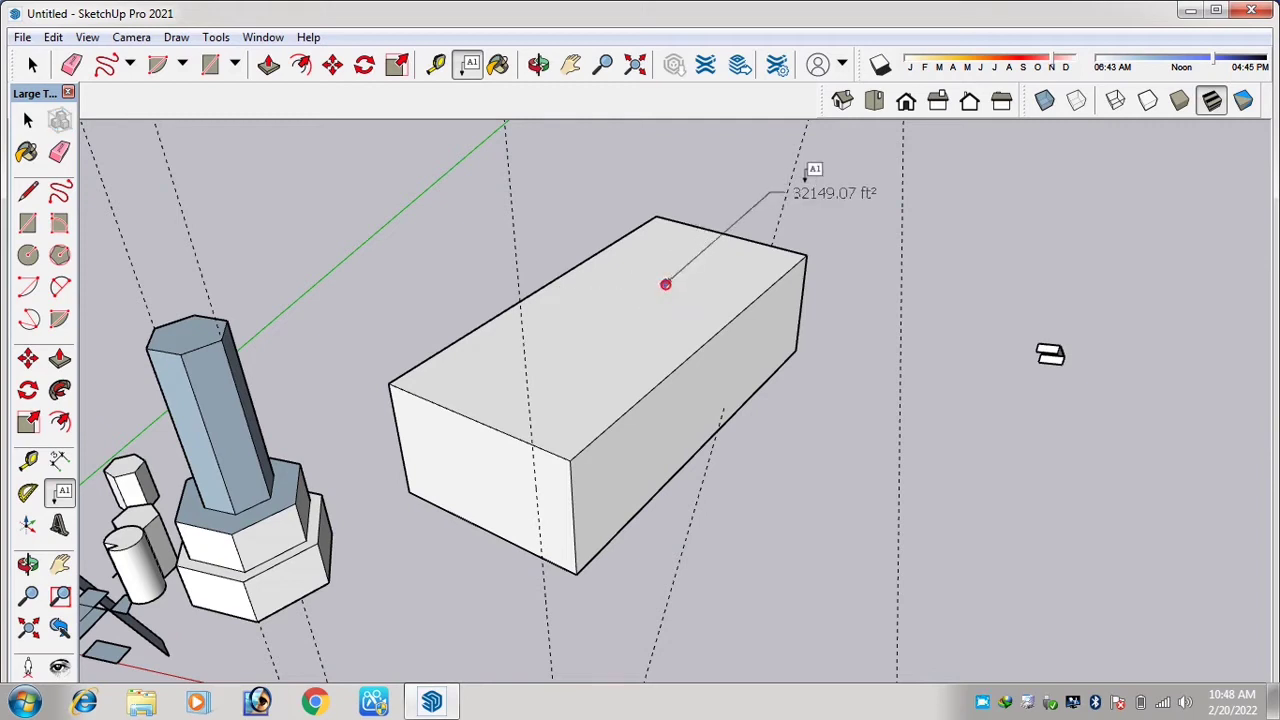
{"action": "left_click", "coordinate": [839, 171]}
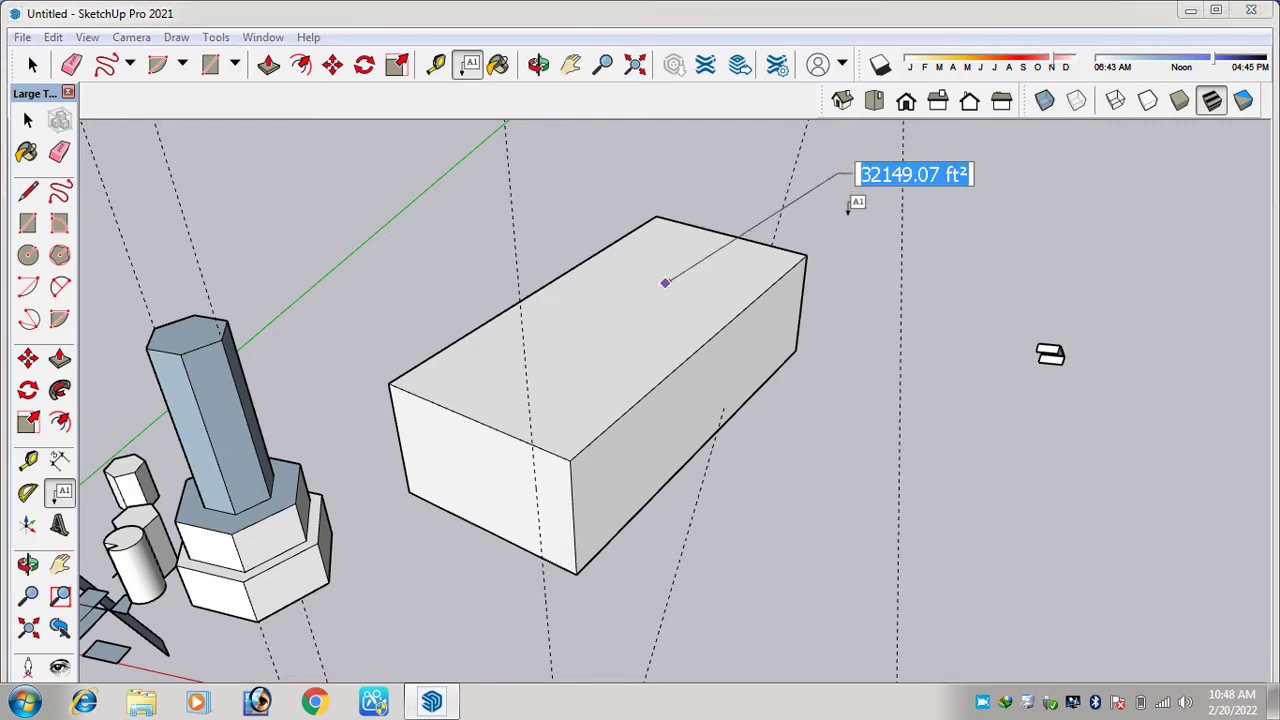
{"action": "type", "text": "S"}
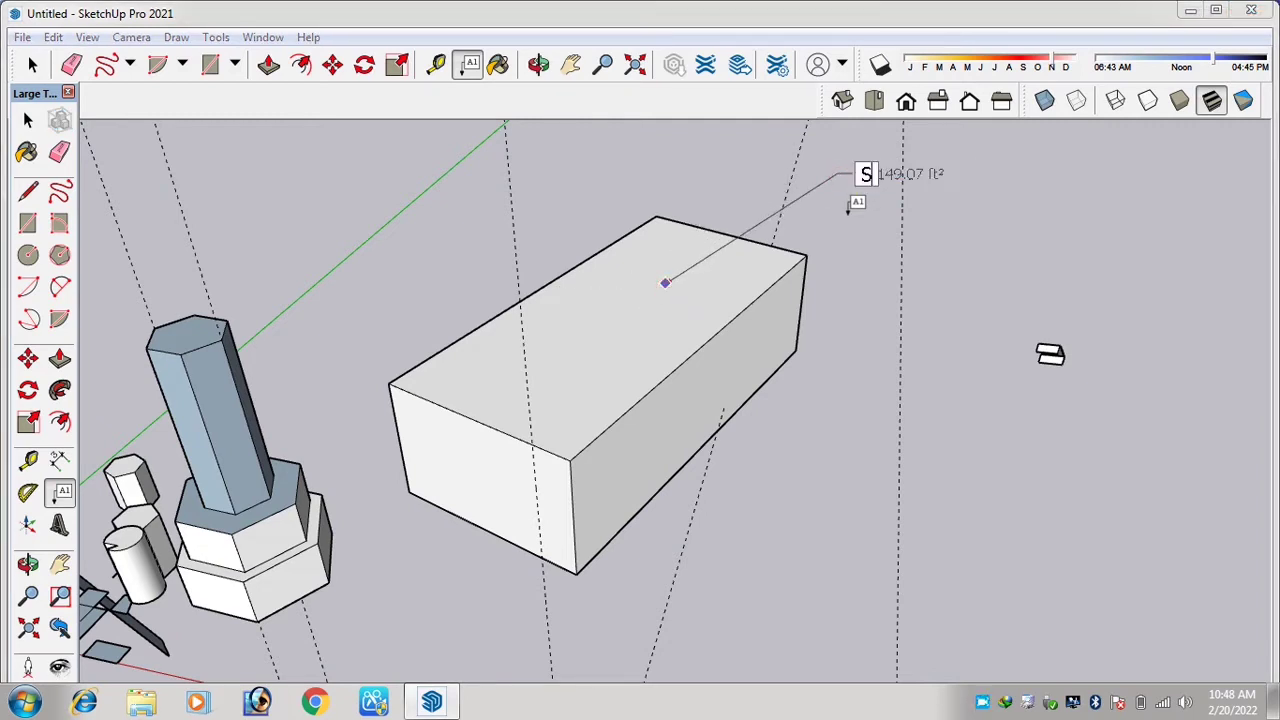
{"action": "type", "text": "ec"}
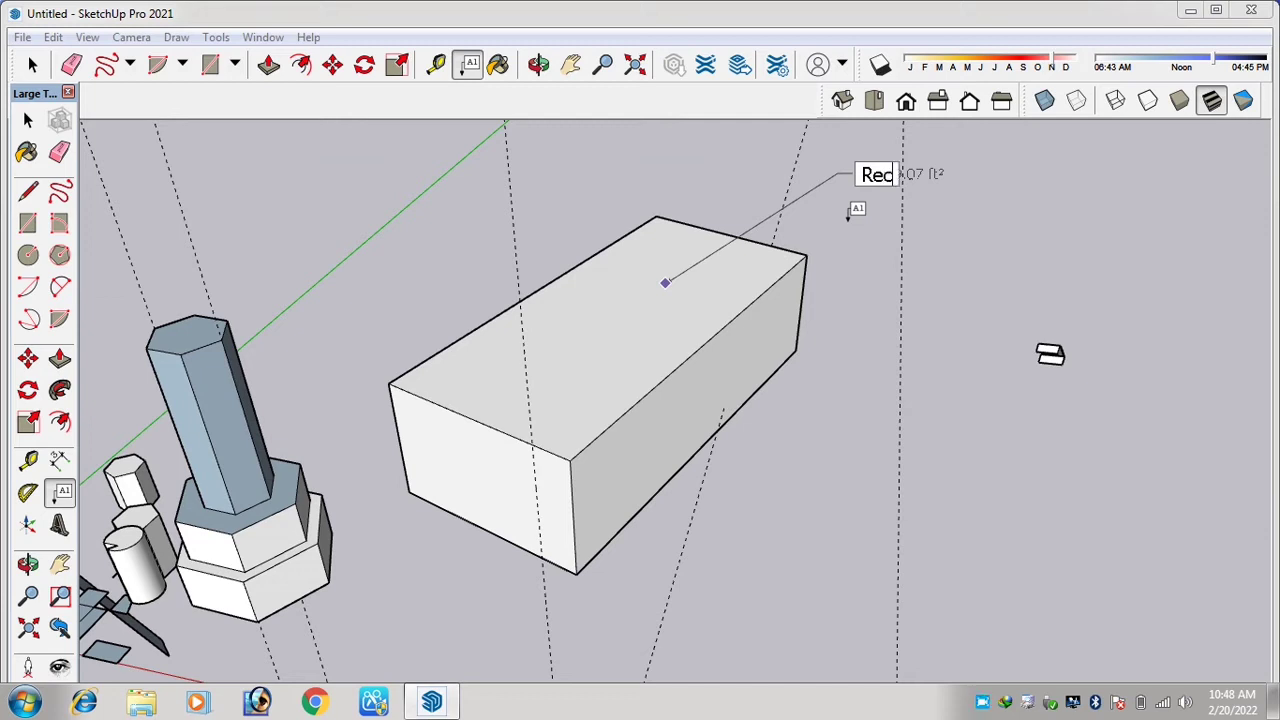
{"action": "type", "text": "tangle"}
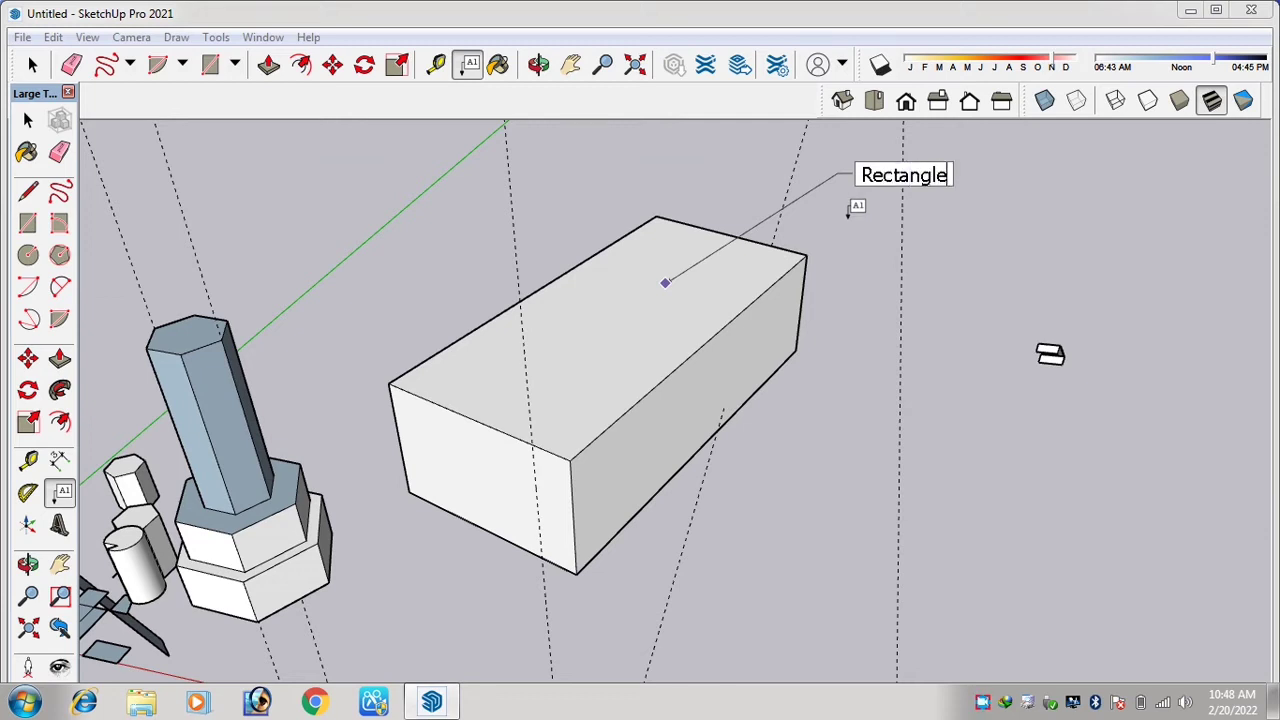
{"action": "left_click", "coordinate": [866, 303]}
Add a second leader label reading "Area 6770 sft" to the large box's top face, below the Rectangle label.
{"action": "scroll", "coordinate": [818, 310], "scroll_direction": "down", "scroll_amount": 1}
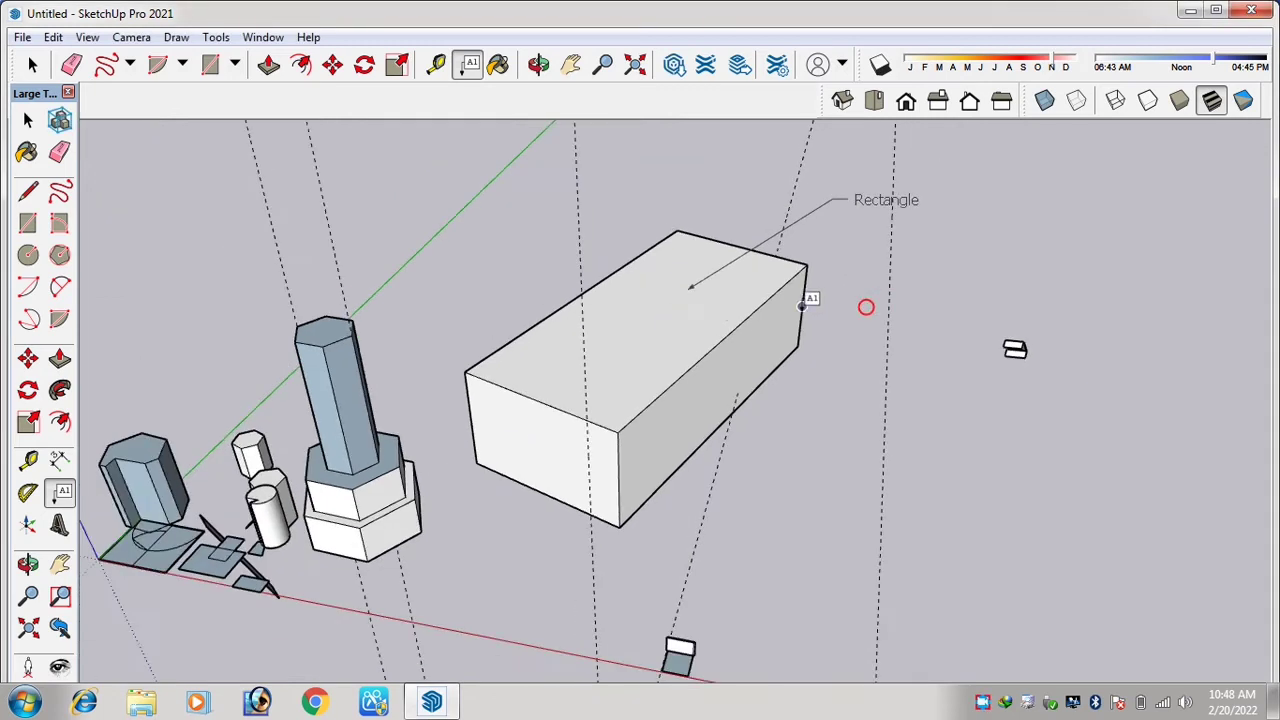
{"action": "scroll", "coordinate": [722, 323], "scroll_direction": "up", "scroll_amount": 1}
{"action": "scroll", "coordinate": [707, 318], "scroll_direction": "up", "scroll_amount": 1}
{"action": "left_click", "coordinate": [705, 320]}
{"action": "left_click", "coordinate": [908, 238]}
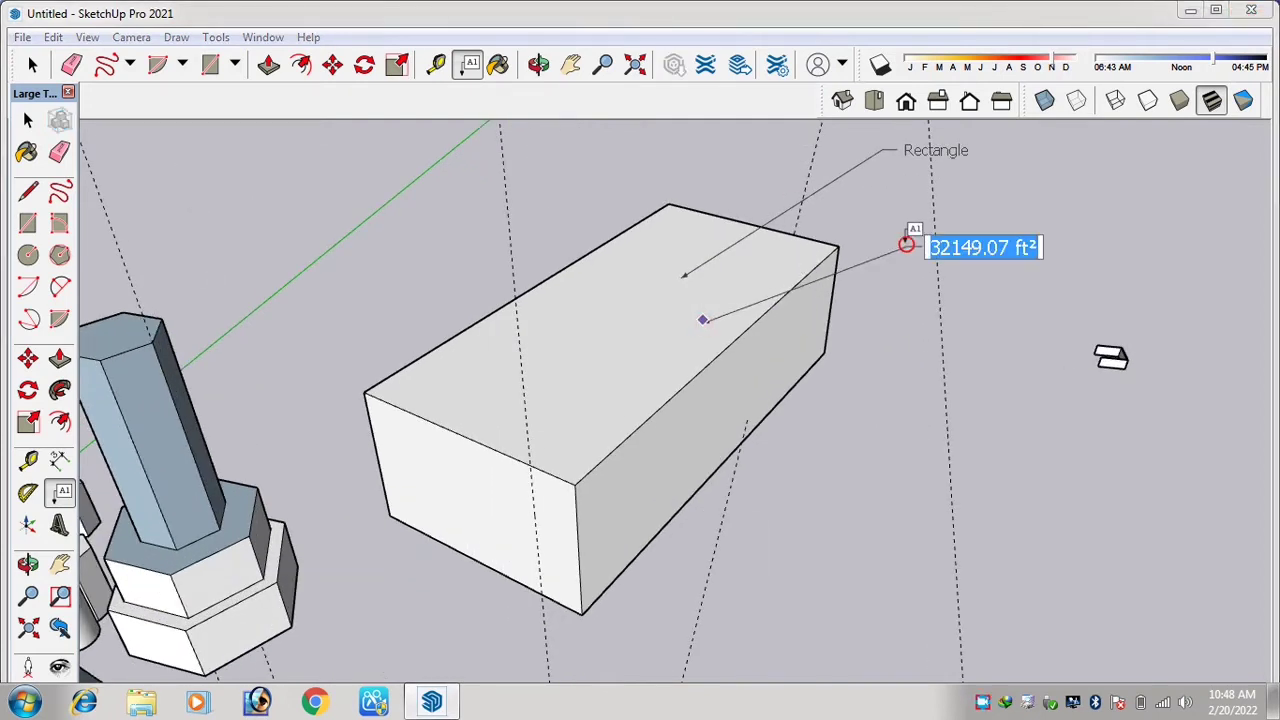
{"action": "key", "text": "BackSpace"}
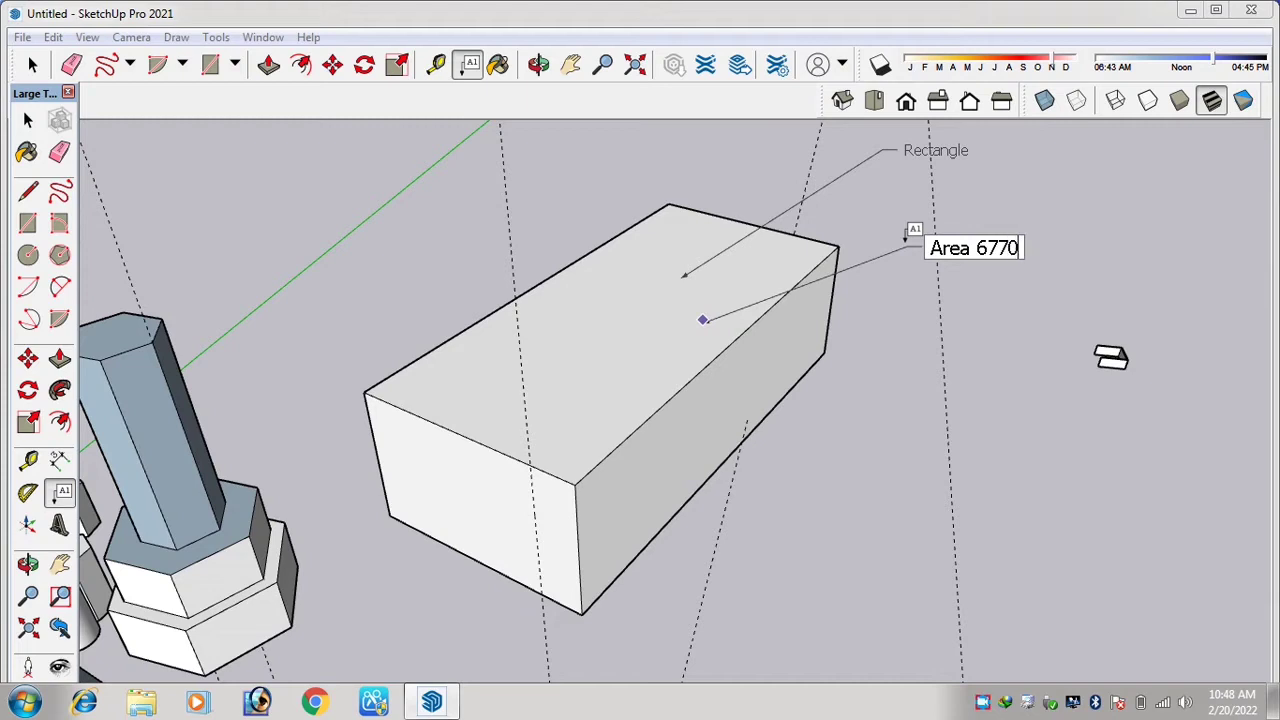
{"action": "type", "text": "sft"}
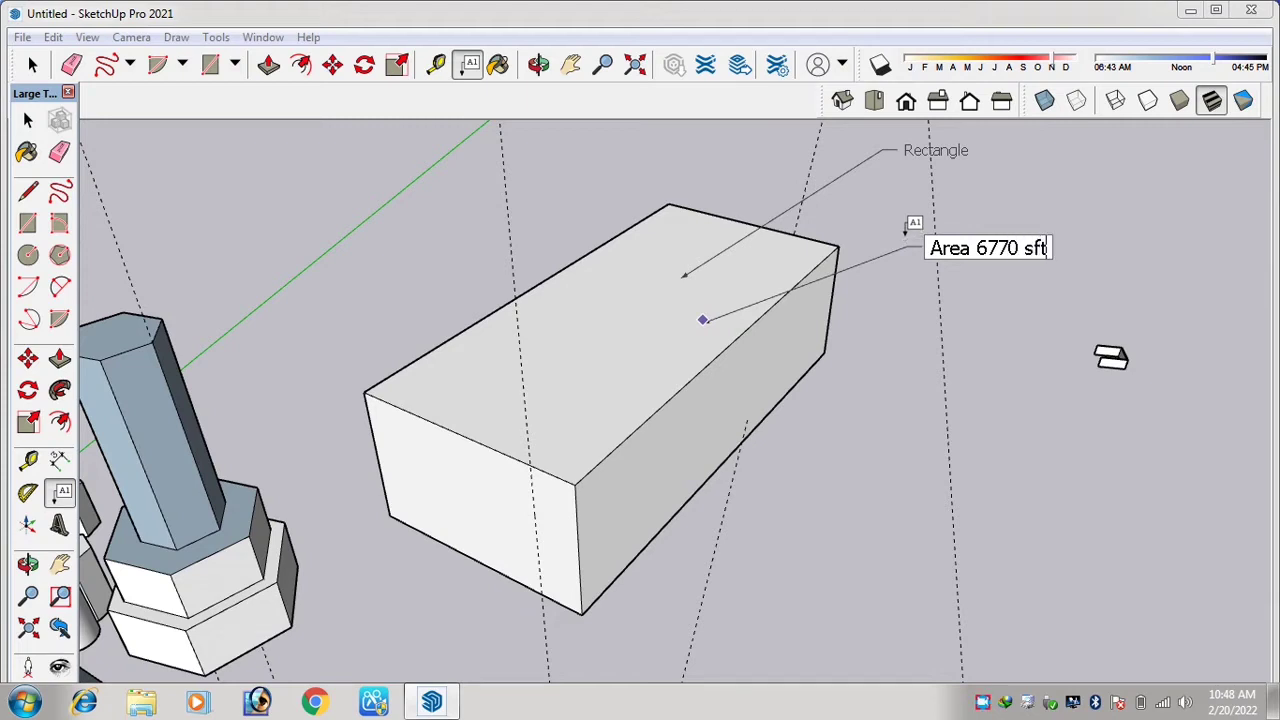
{"action": "left_click", "coordinate": [934, 381]}
Label the top face of the tall hexagonal column with the leader text dia 9".
{"action": "middle_click_drag", "start_coordinate": [934, 383], "coordinate": [853, 310]}
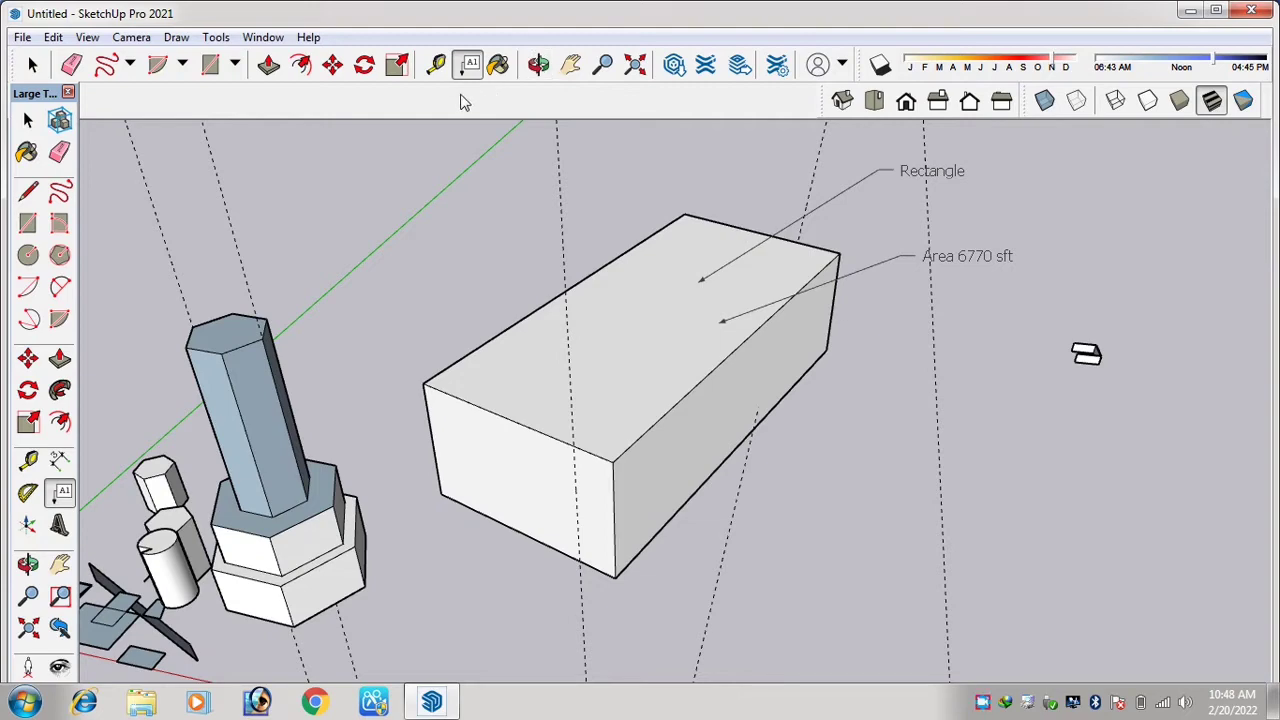
{"action": "scroll", "coordinate": [517, 143], "scroll_direction": "down", "scroll_amount": 3}
{"action": "scroll", "coordinate": [506, 303], "scroll_direction": "down", "scroll_amount": 4}
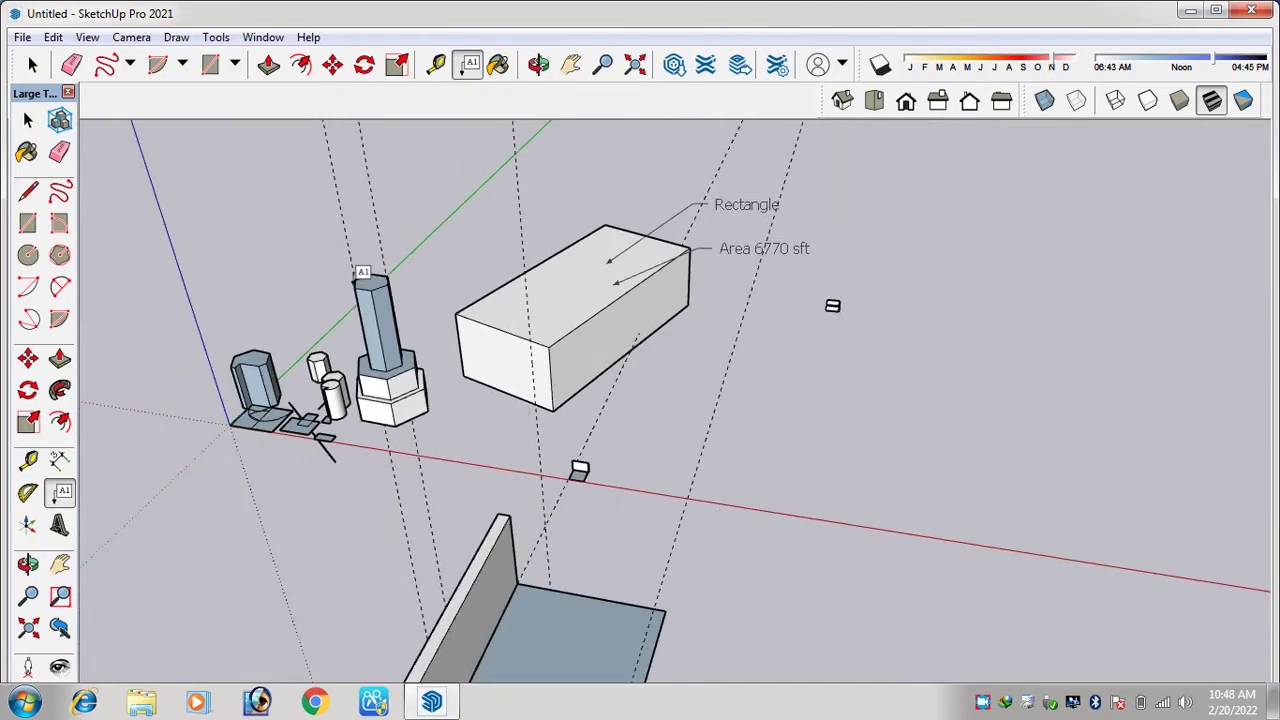
{"action": "scroll", "coordinate": [365, 275], "scroll_direction": "up", "scroll_amount": 3}
{"action": "scroll", "coordinate": [370, 275], "scroll_direction": "up", "scroll_amount": 3}
{"action": "left_click", "coordinate": [377, 272]}
{"action": "left_click", "coordinate": [480, 218]}
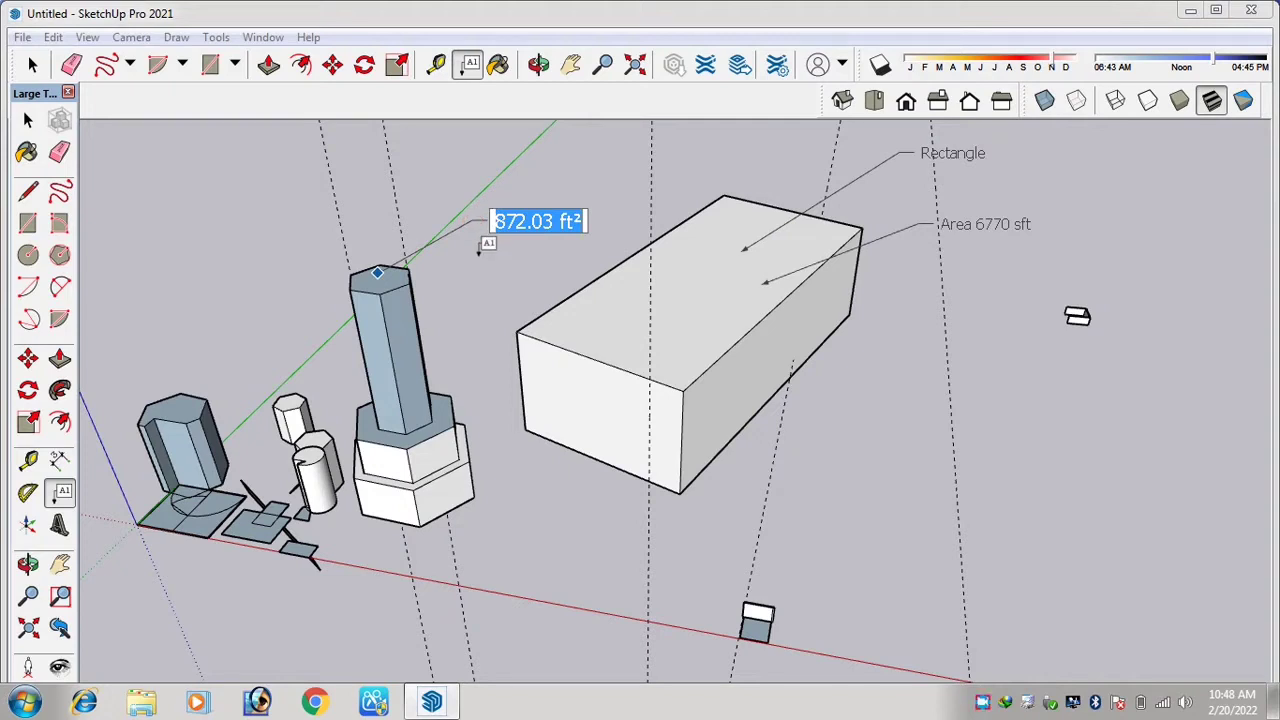
{"action": "key", "text": "BackSpace"}
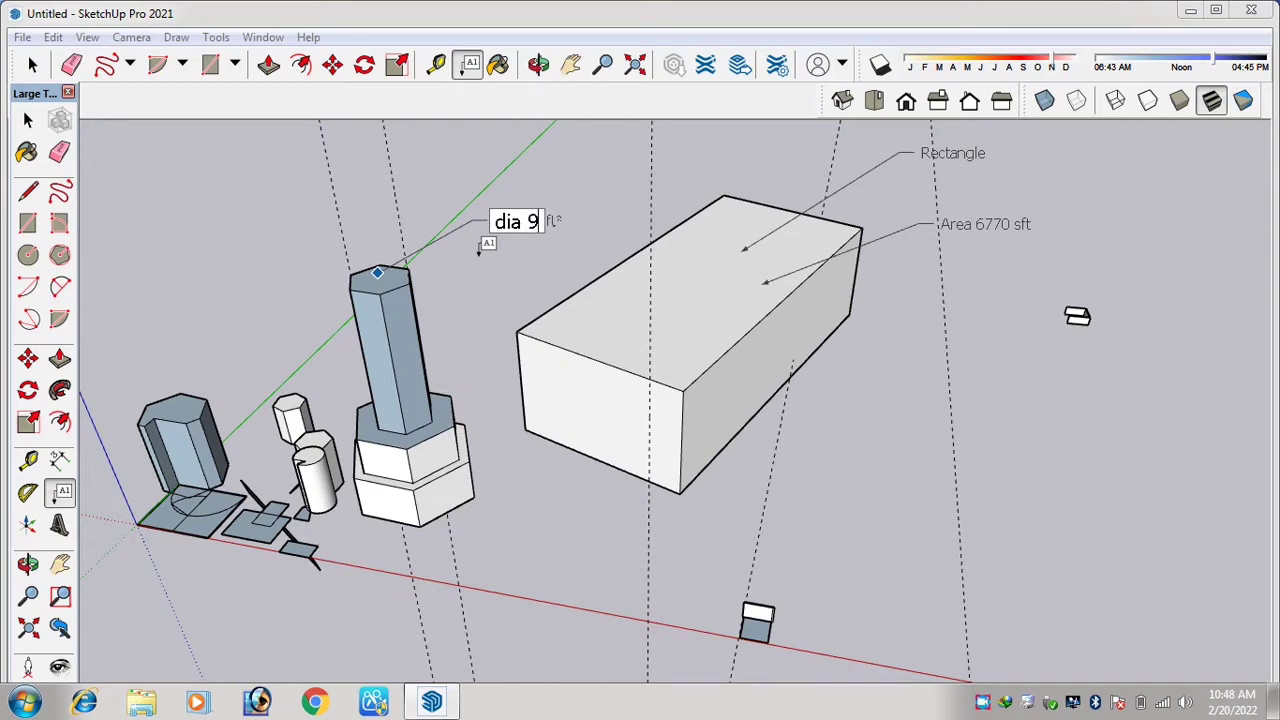
{"action": "left_click", "coordinate": [477, 170]}
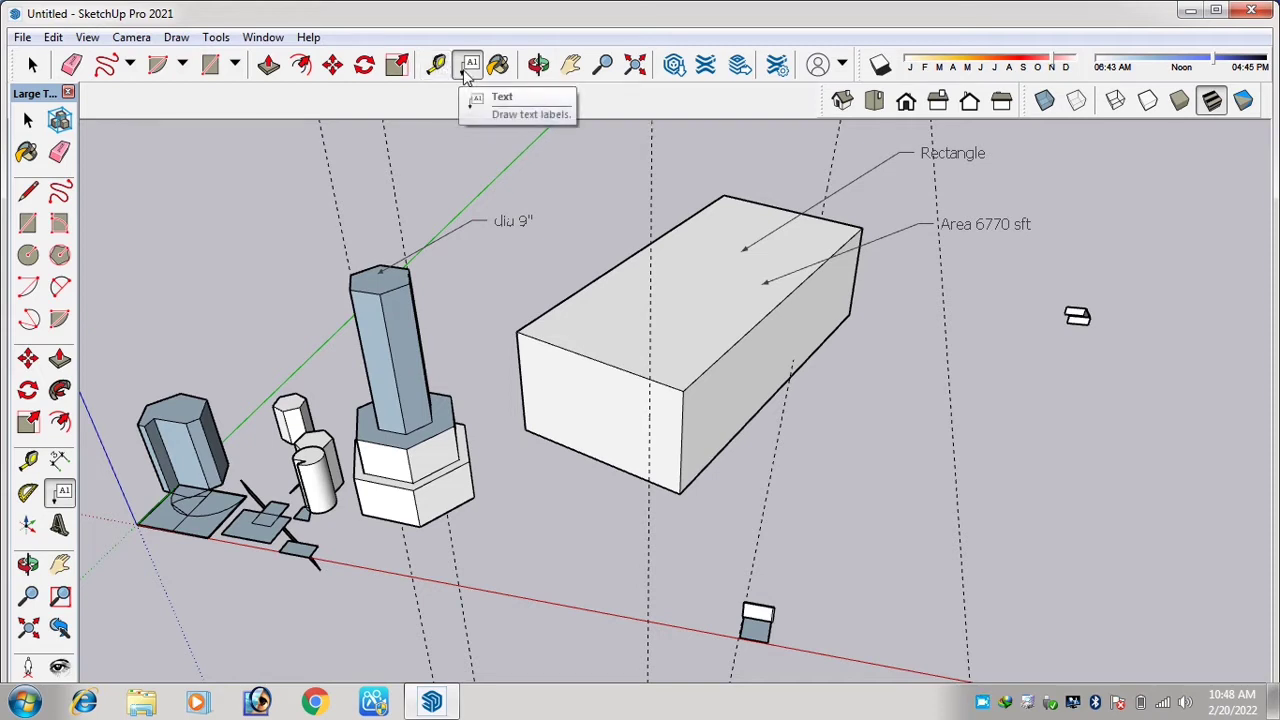
Start the Paint Bucket and display the Colors material collection.
{"action": "key", "text": "t"}
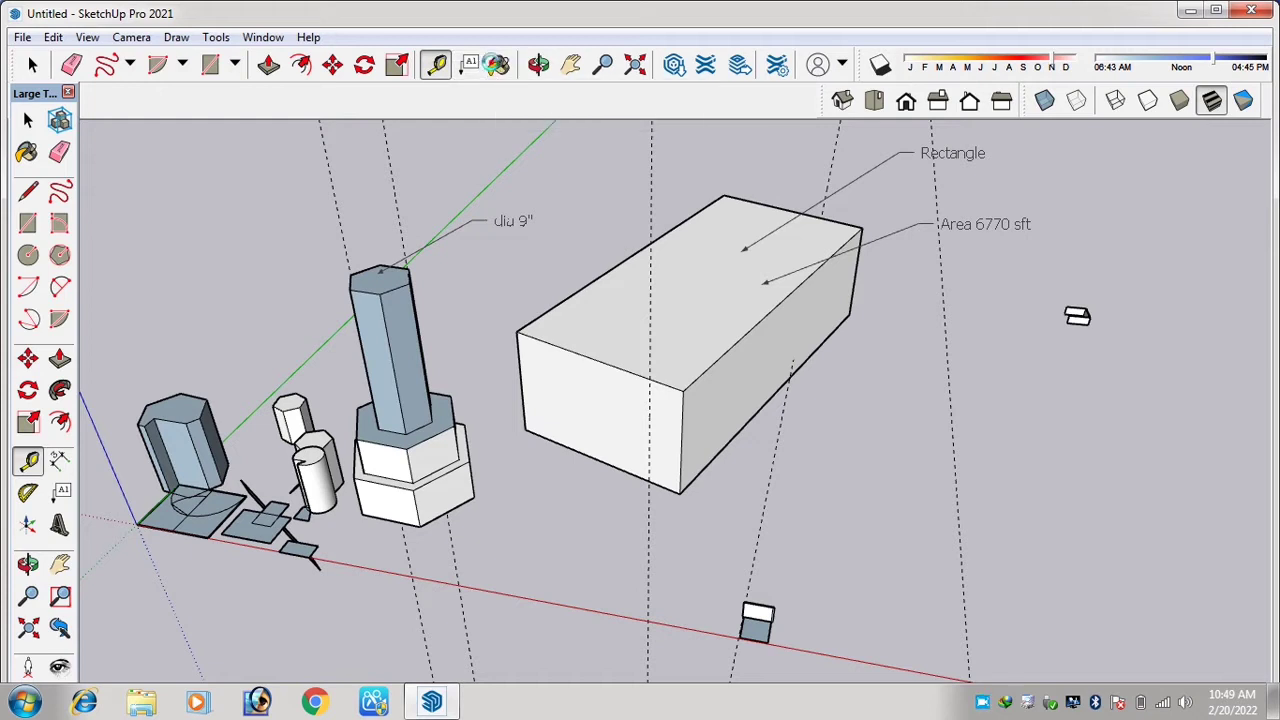
{"action": "left_click", "coordinate": [498, 66]}
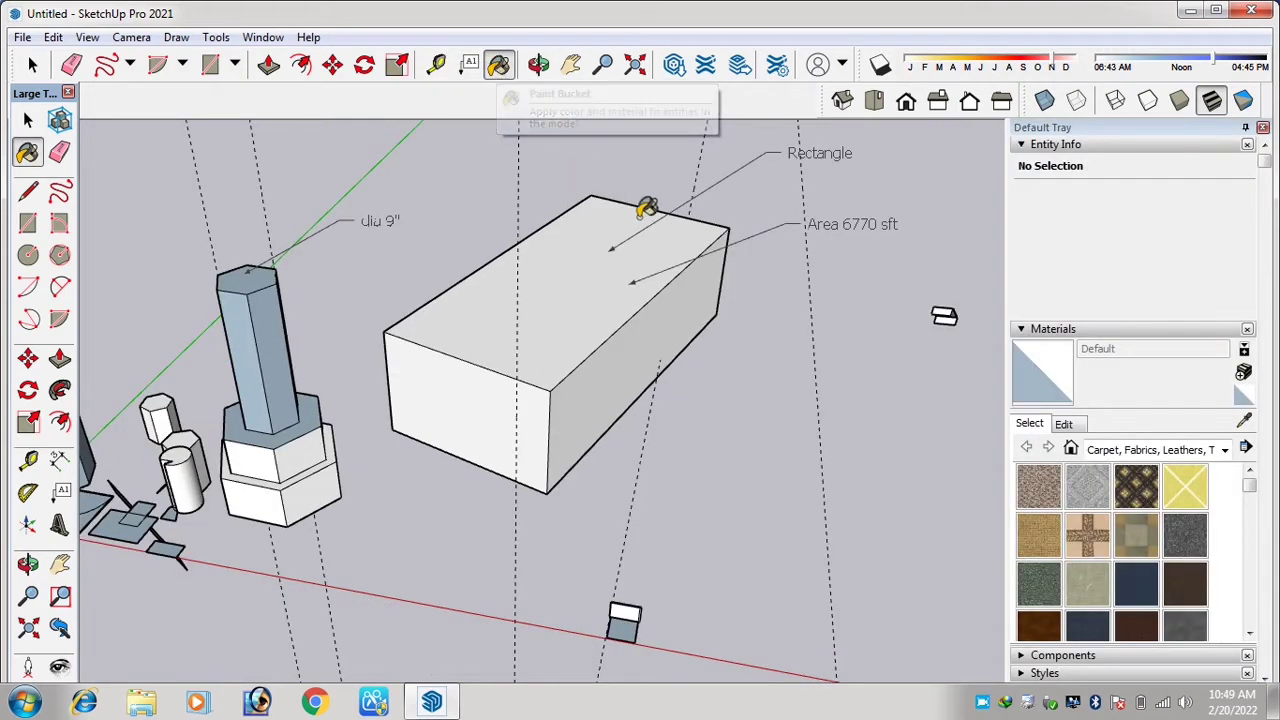
{"action": "scroll", "coordinate": [646, 237], "scroll_direction": "down", "scroll_amount": 2}
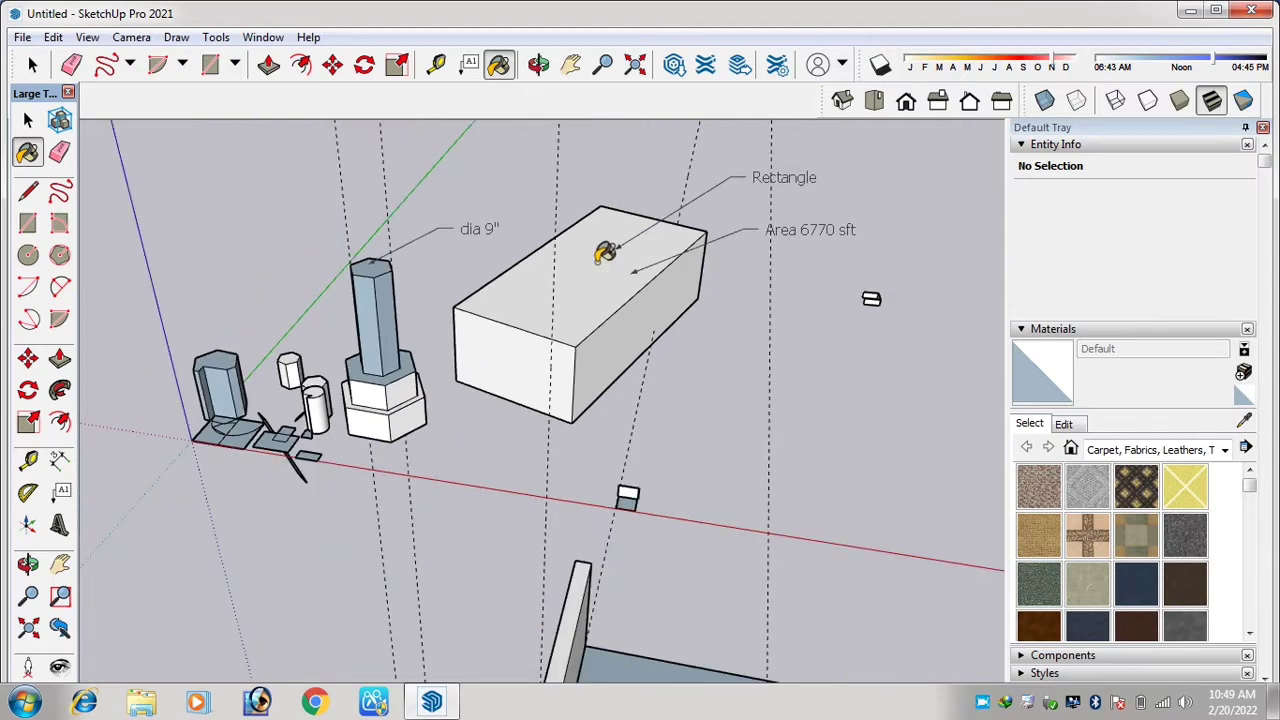
{"action": "scroll", "coordinate": [603, 256], "scroll_direction": "down", "scroll_amount": 2}
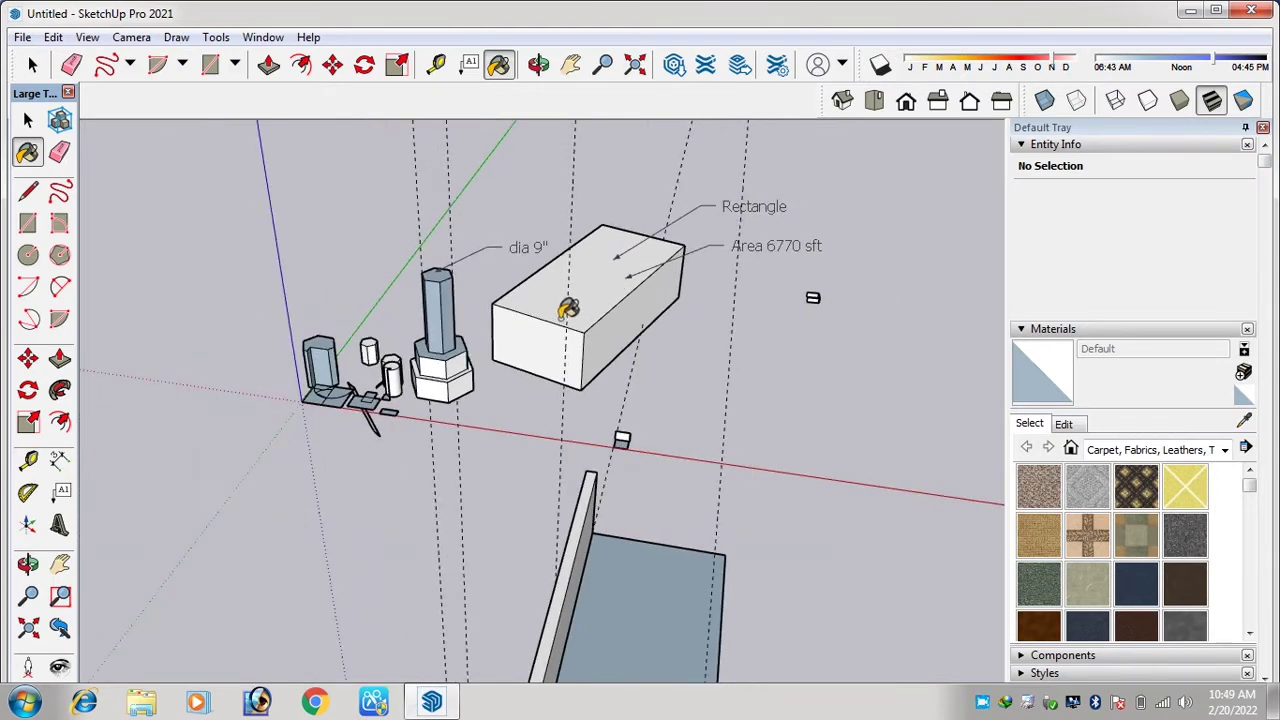
{"action": "scroll", "coordinate": [603, 260], "scroll_direction": "up", "scroll_amount": 3}
{"action": "scroll", "coordinate": [603, 261], "scroll_direction": "up", "scroll_amount": 1}
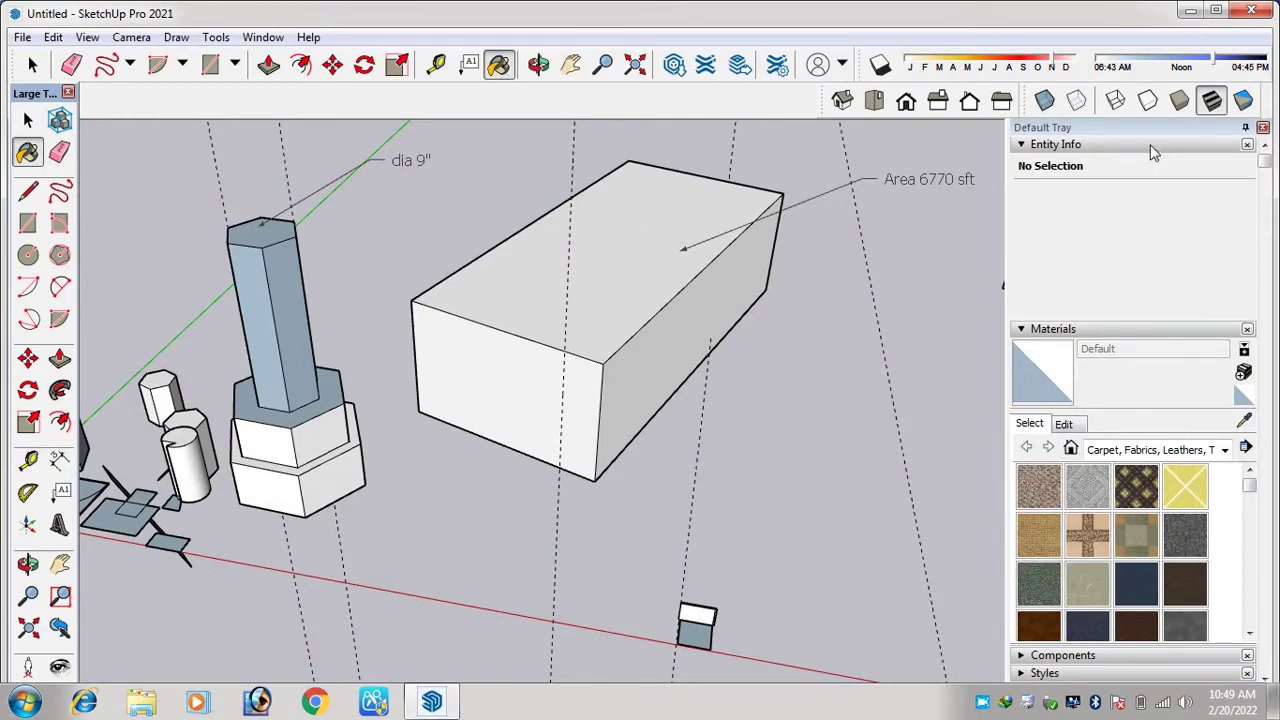
{"action": "left_click", "coordinate": [1064, 424]}
{"action": "left_click", "coordinate": [1030, 423]}
{"action": "left_click", "coordinate": [1122, 451]}
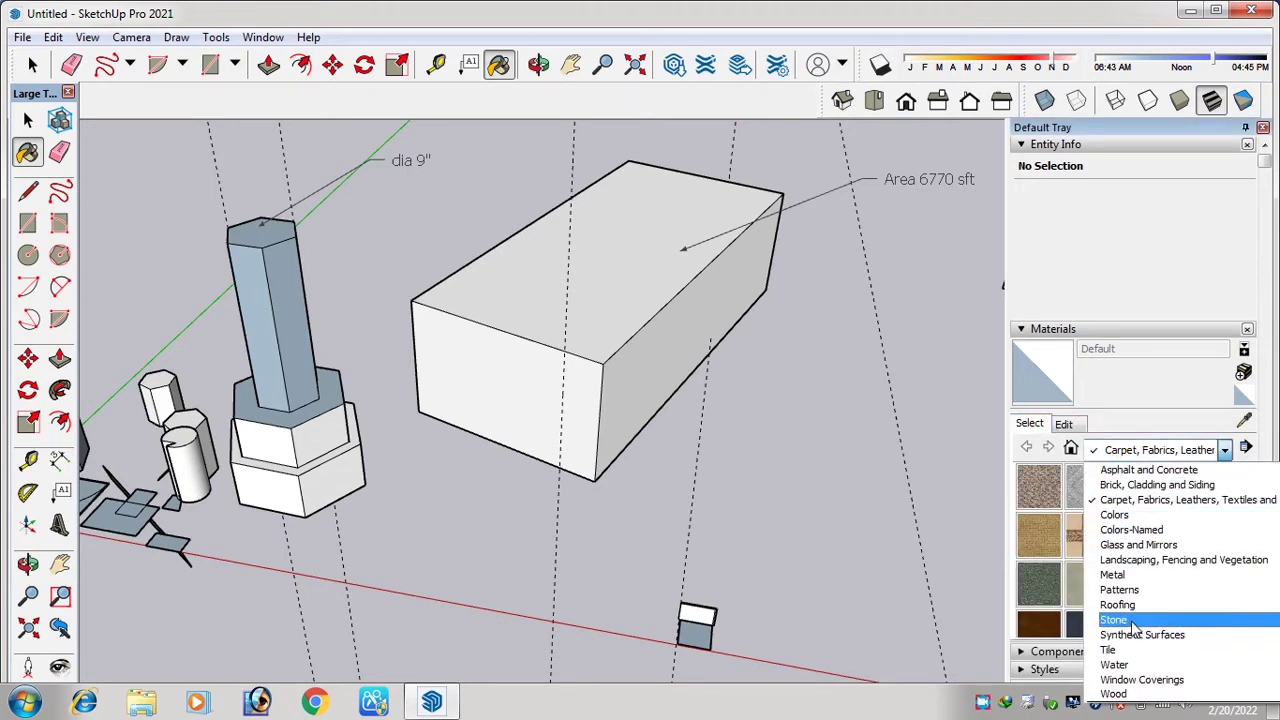
{"action": "left_click", "coordinate": [1132, 622]}
{"action": "left_click", "coordinate": [1119, 456]}
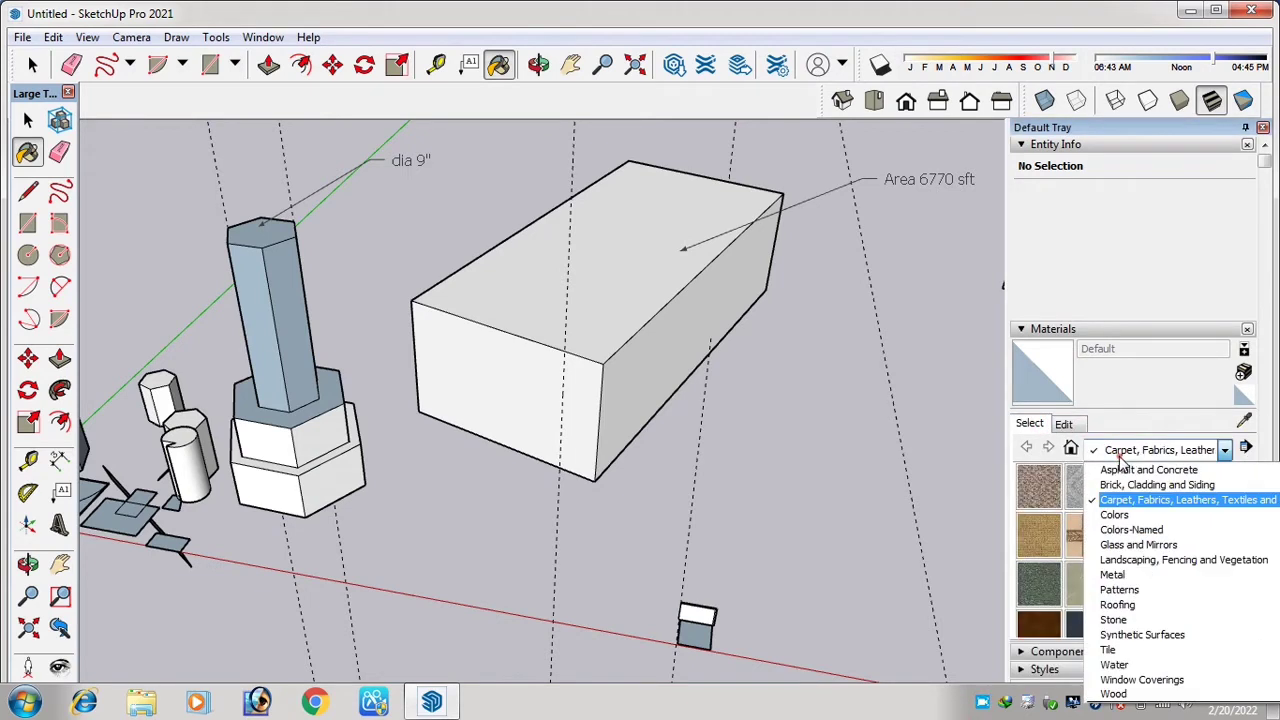
{"action": "left_click", "coordinate": [1116, 514]}
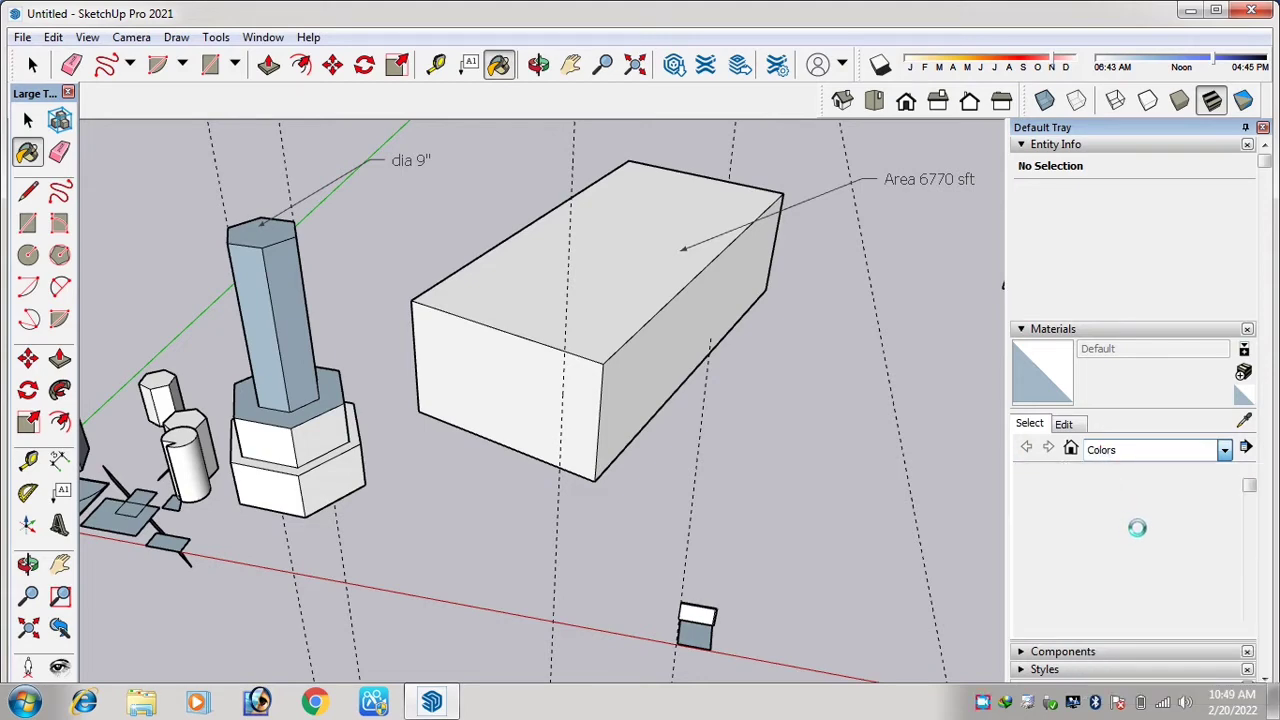
Paint the large box with Color A03.
{"action": "left_click", "coordinate": [1140, 488]}
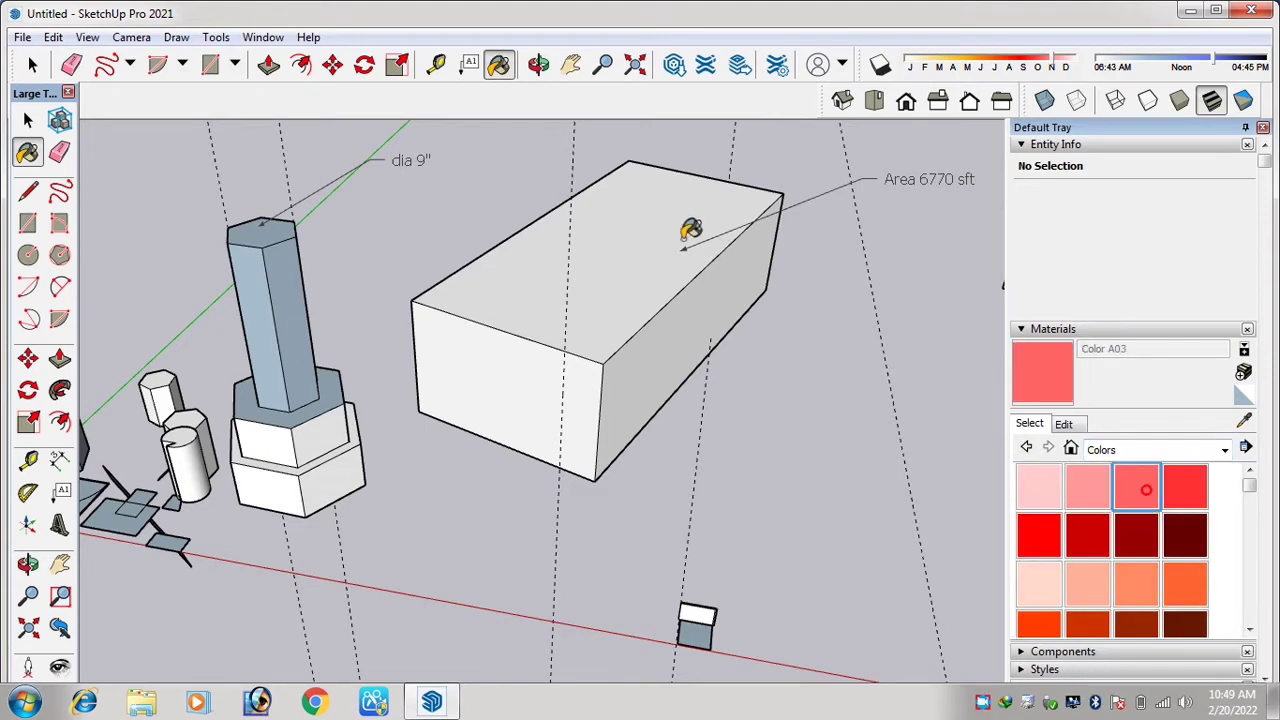
{"action": "left_click", "coordinate": [644, 203]}
{"action": "middle_click_drag", "start_coordinate": [800, 291], "coordinate": [553, 175]}
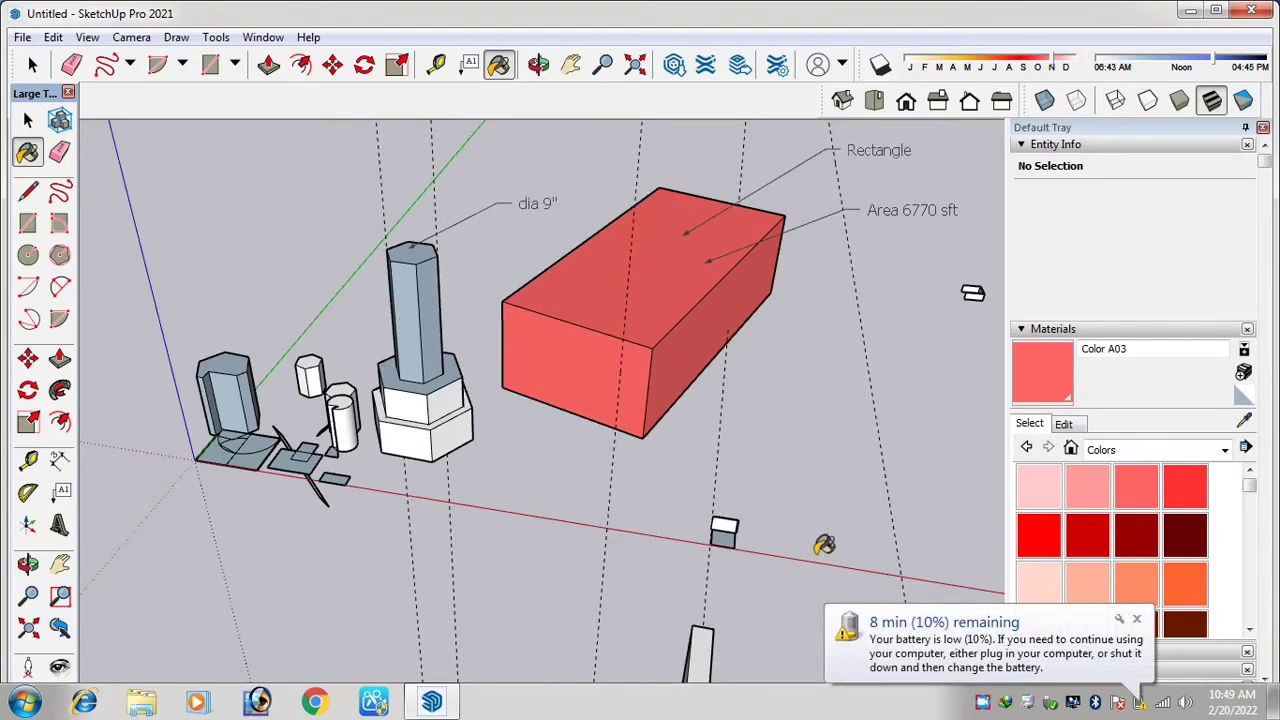
Paint the two front side faces and the top face of the tall hexagonal column with Color A03.
{"action": "scroll", "coordinate": [392, 300], "scroll_direction": "up", "scroll_amount": 5}
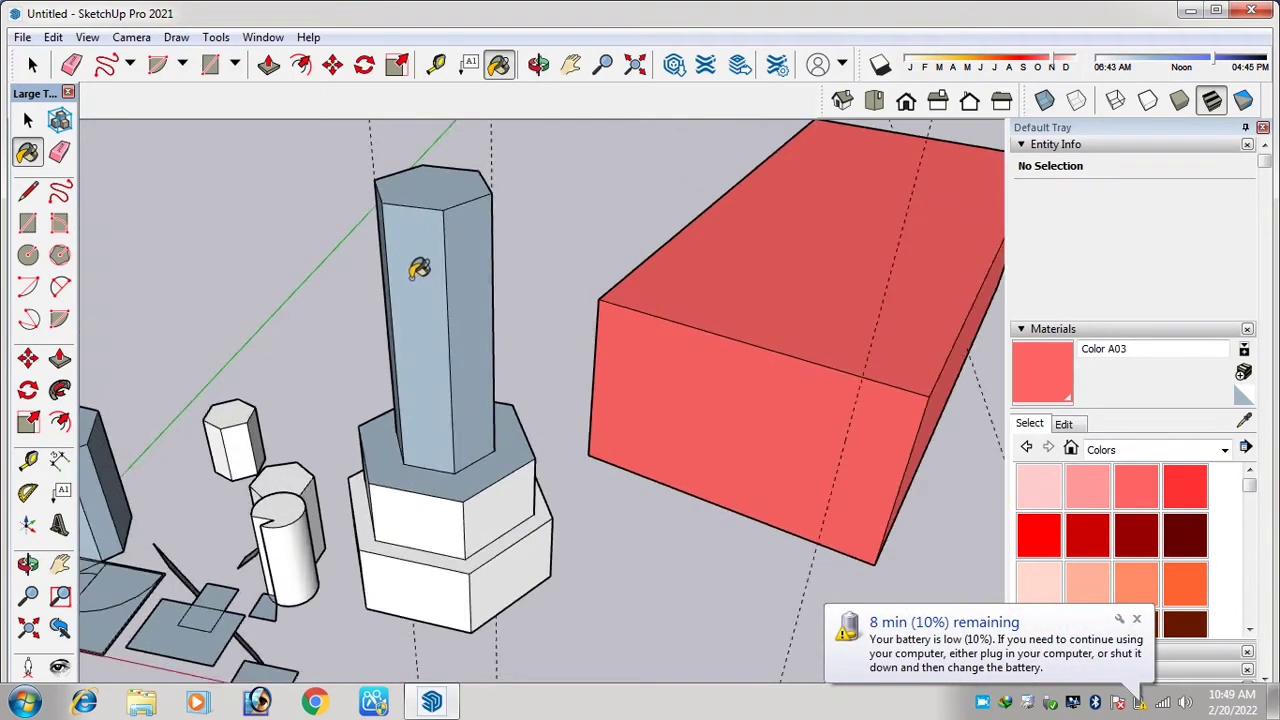
{"action": "left_click", "coordinate": [436, 228]}
{"action": "left_click", "coordinate": [460, 229]}
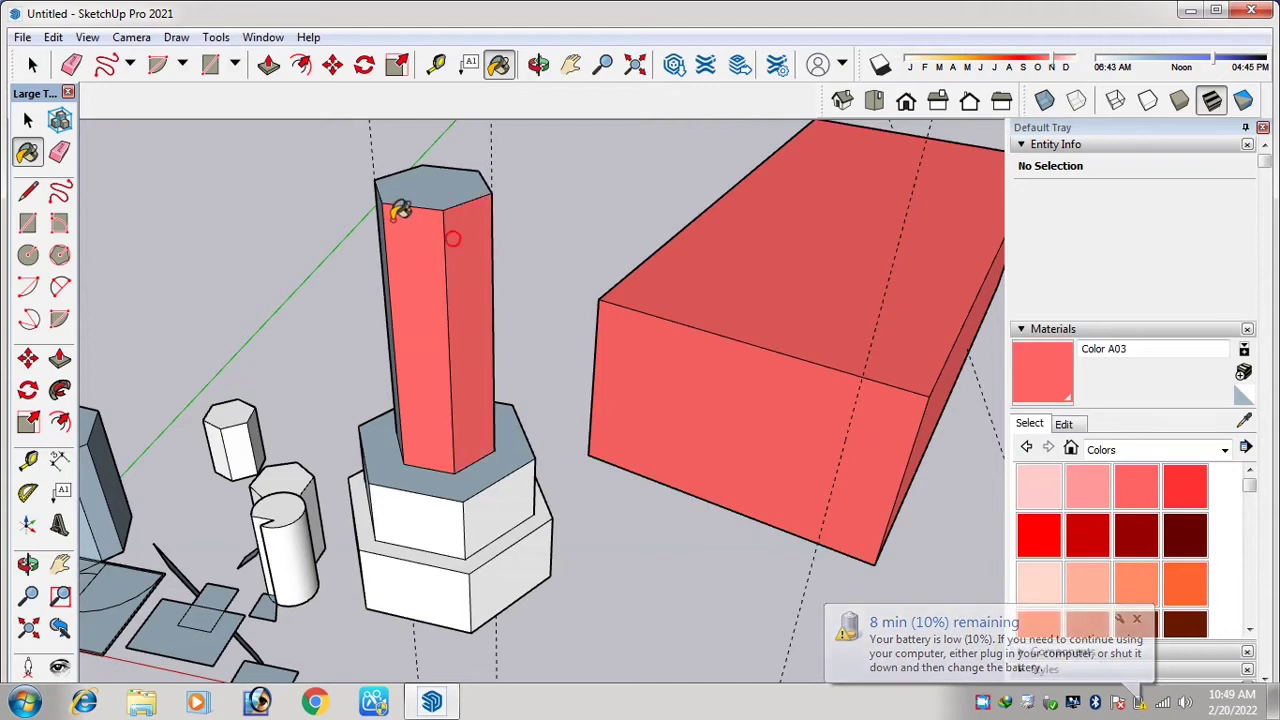
{"action": "left_click", "coordinate": [434, 181]}
Paint the two front side faces of both hexagonal base tiers under the column with Color A03.
{"action": "scroll", "coordinate": [470, 235], "scroll_direction": "down", "scroll_amount": 2}
{"action": "left_click", "coordinate": [484, 440]}
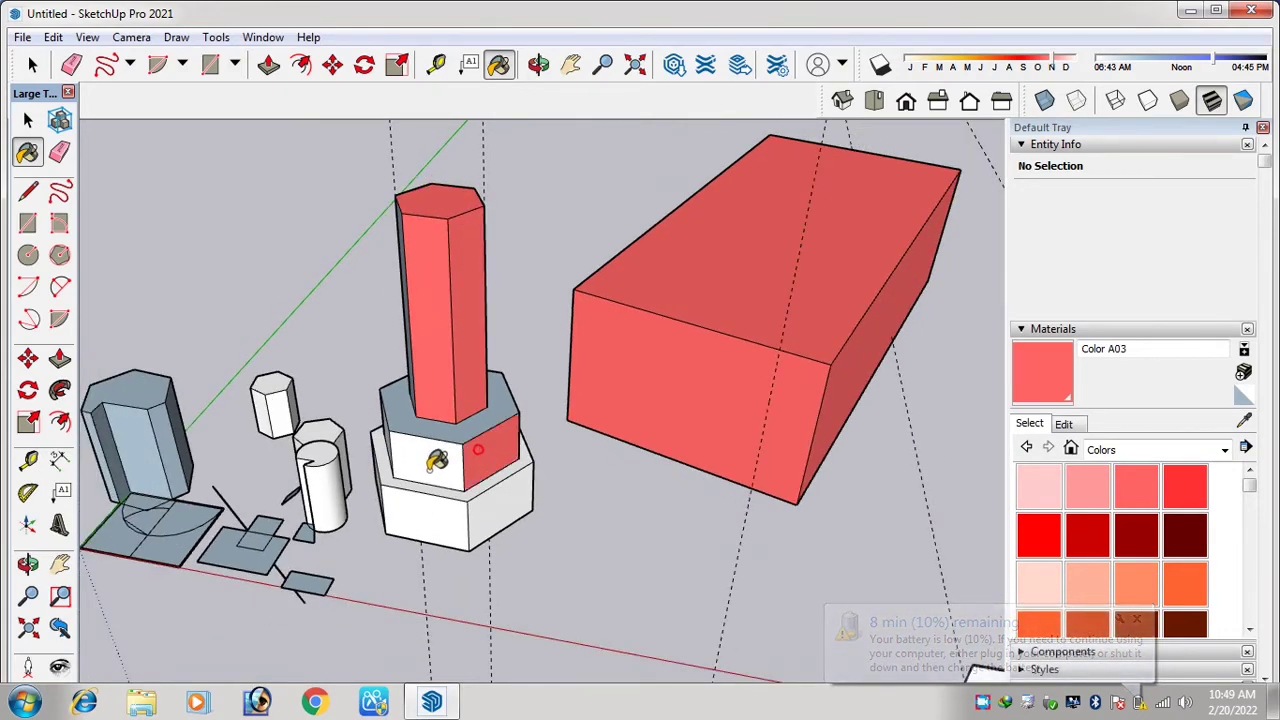
{"action": "left_click", "coordinate": [430, 462]}
{"action": "left_click", "coordinate": [420, 518]}
{"action": "left_click", "coordinate": [495, 515]}
{"action": "scroll", "coordinate": [700, 360], "scroll_direction": "down", "scroll_amount": 2}
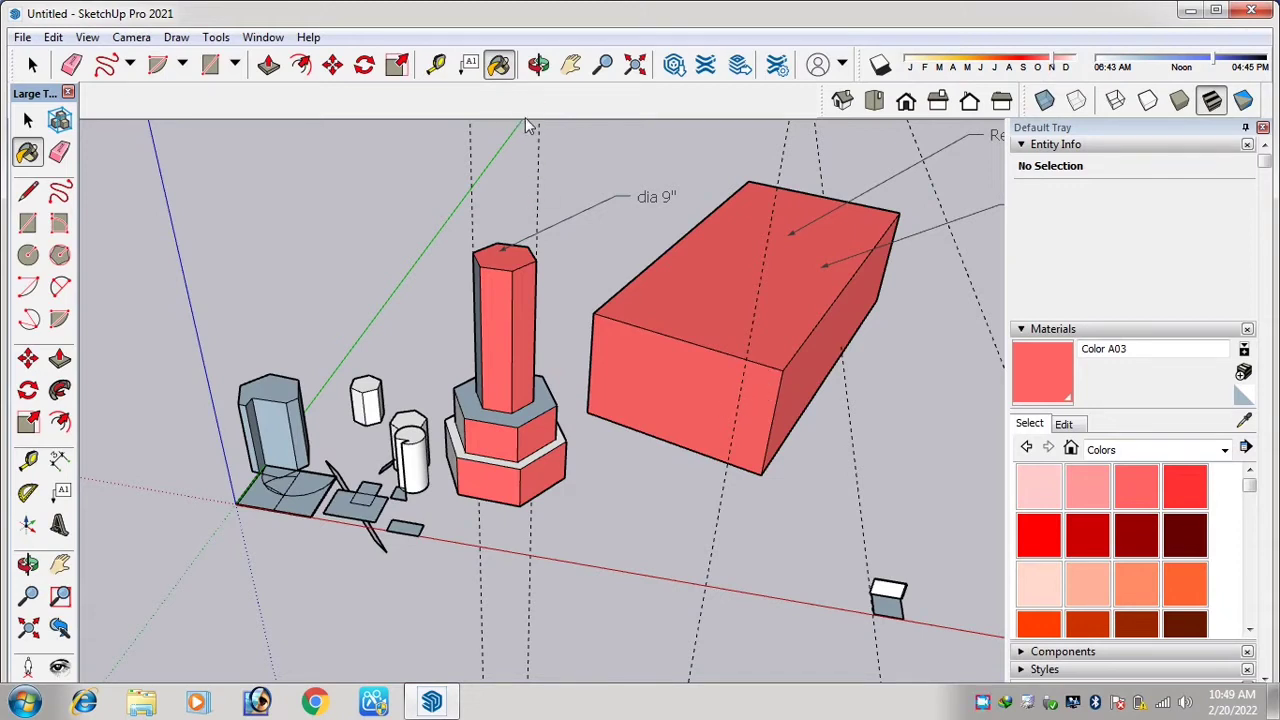
Close the default tray and orbit to a low side view of the column and the large box.
{"action": "left_click", "coordinate": [538, 64]}
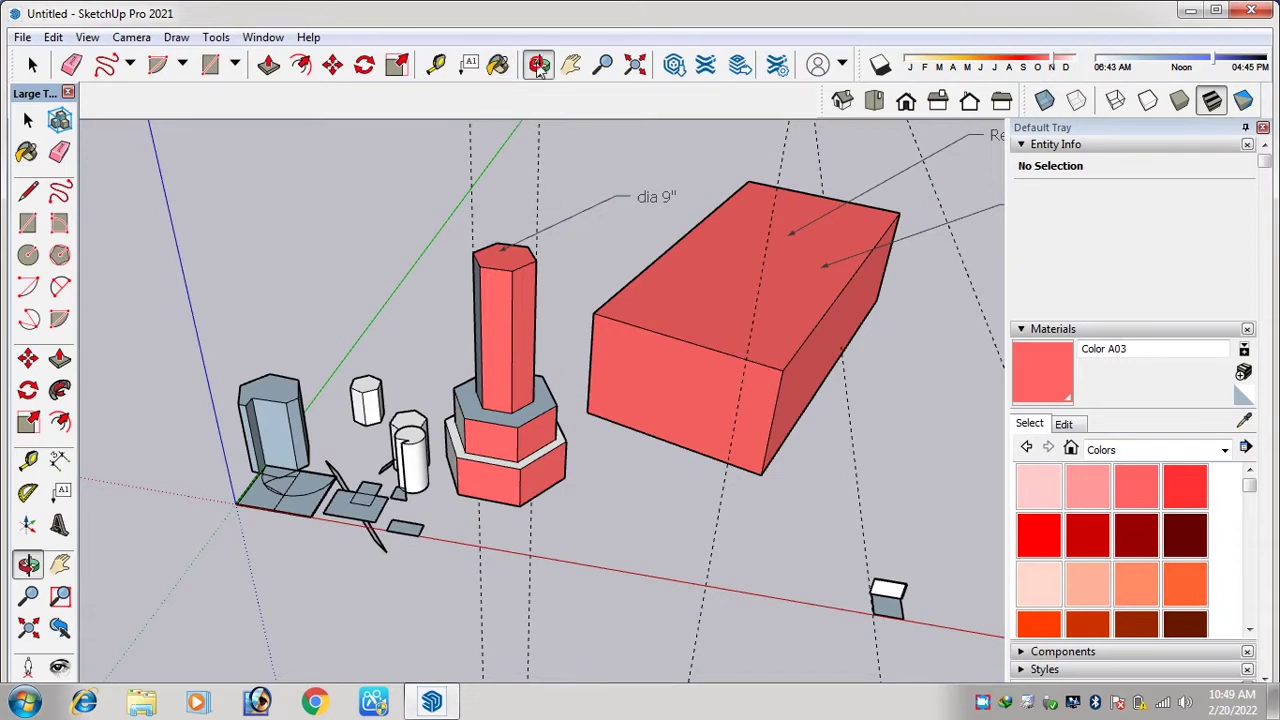
{"action": "left_click", "coordinate": [1262, 128]}
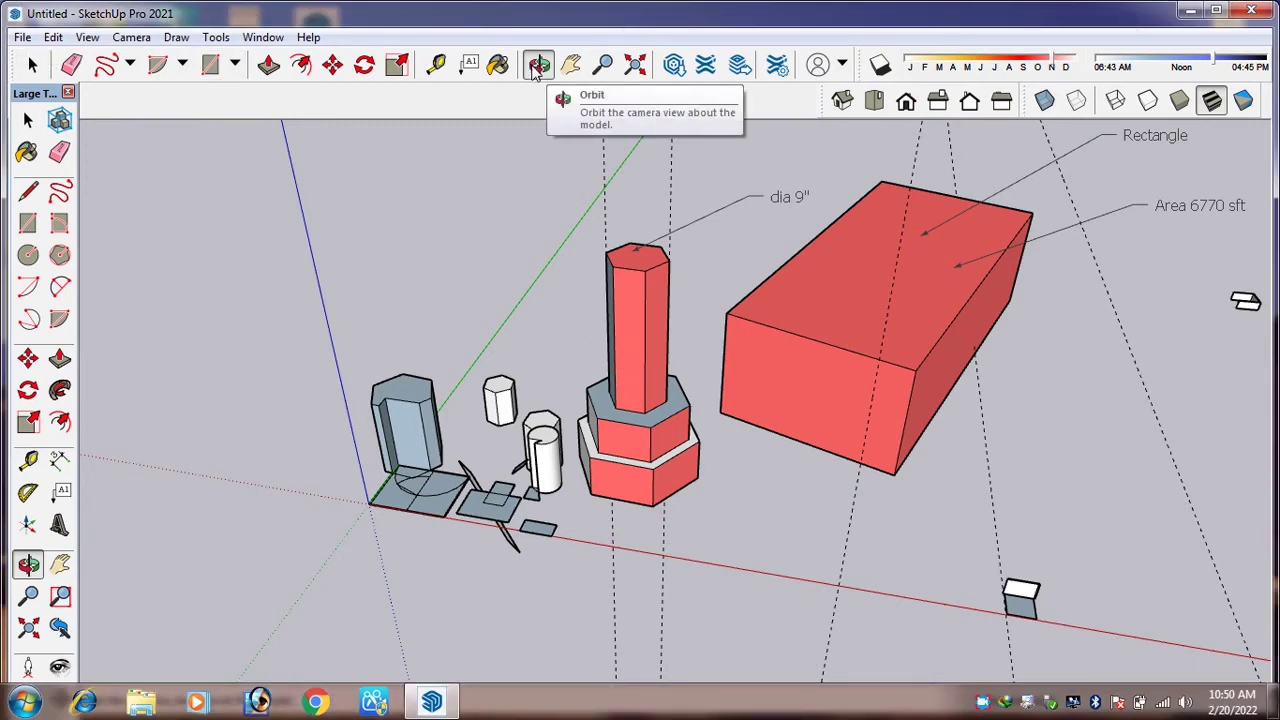
{"action": "scroll", "coordinate": [538, 75], "scroll_direction": "up", "scroll_amount": 1}
{"action": "scroll", "coordinate": [539, 80], "scroll_direction": "down", "scroll_amount": 2}
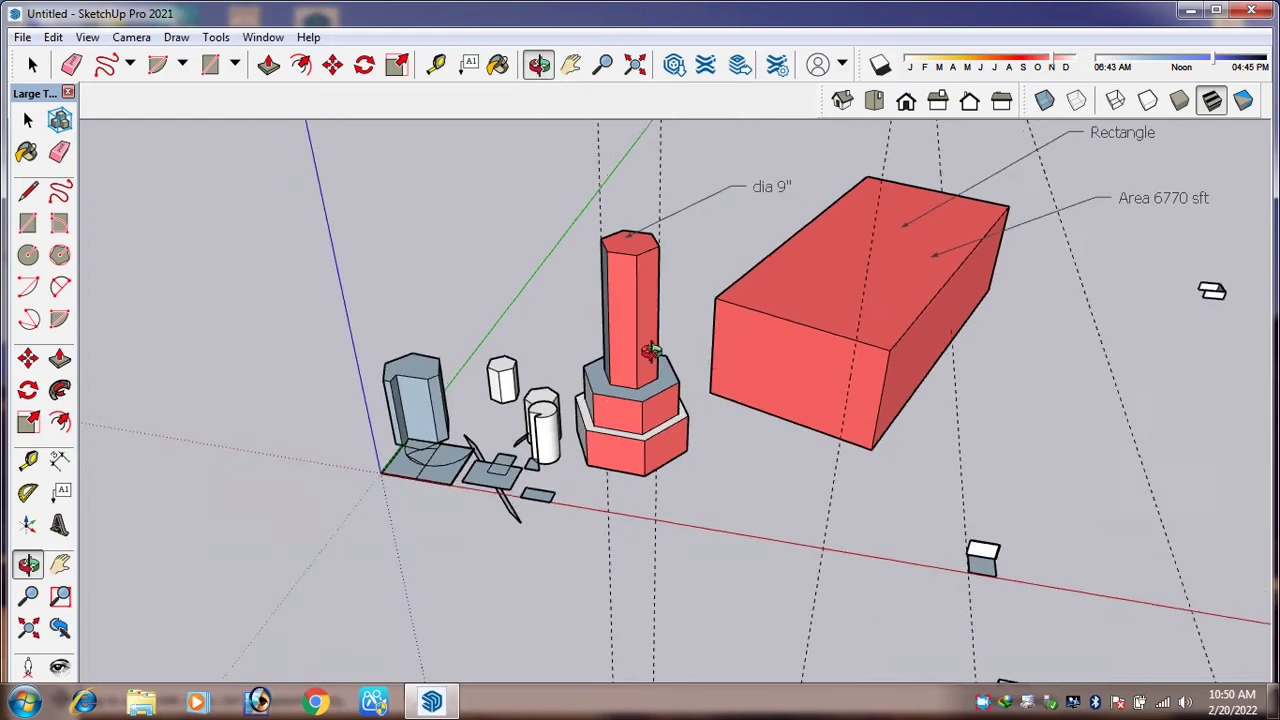
{"action": "left_click_drag", "start_coordinate": [715, 357], "coordinate": [704, 284]}
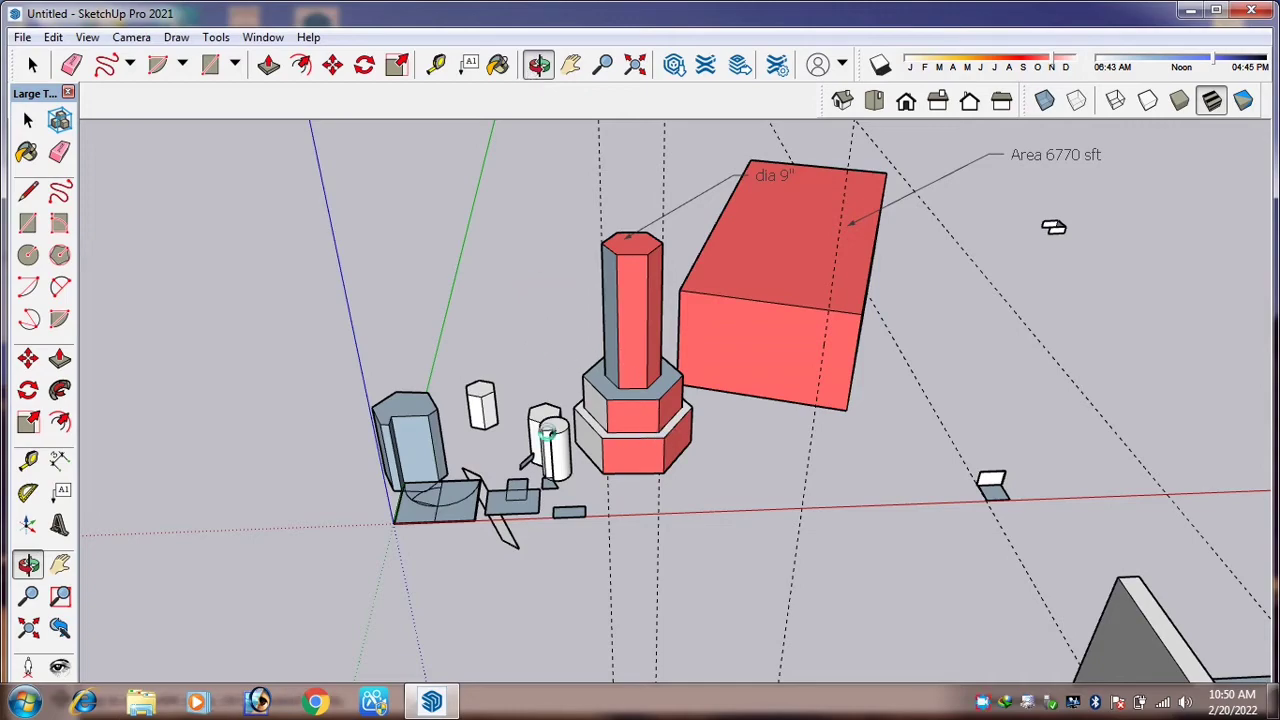
{"action": "left_click_drag", "start_coordinate": [548, 432], "coordinate": [1013, 424]}
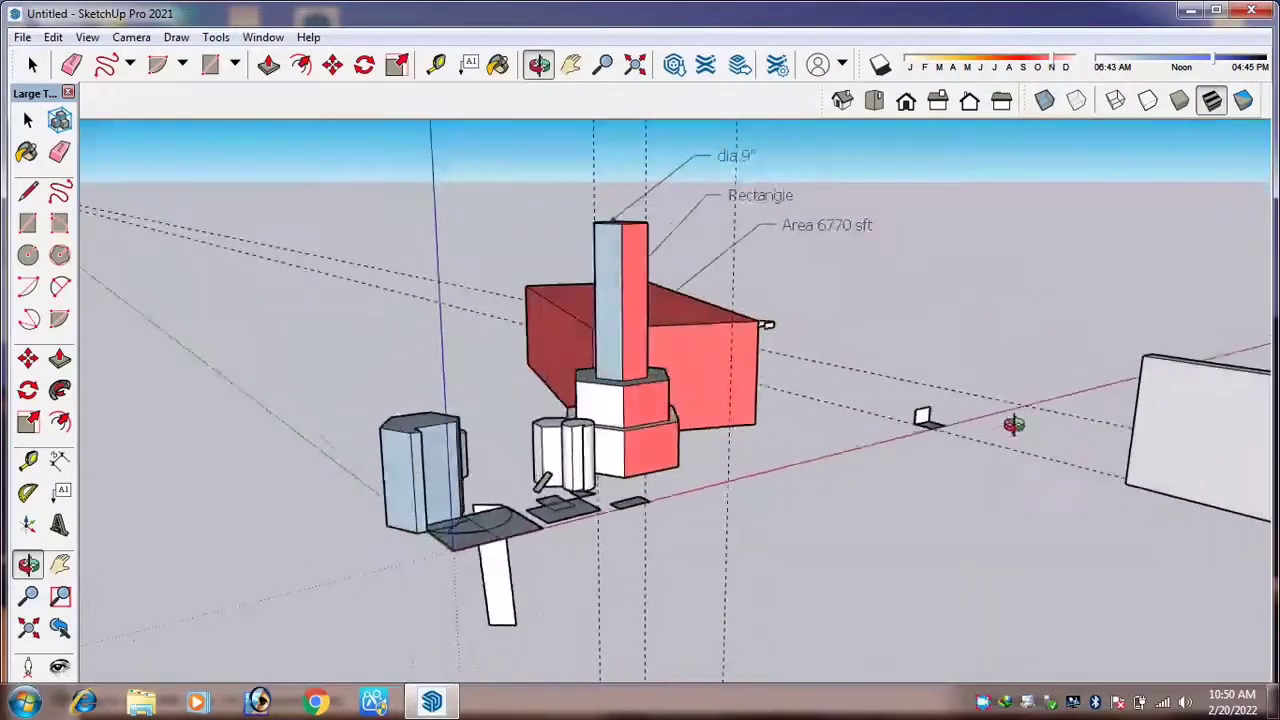
Orbit around the column to its other side, inspecting its painted and unpainted faces from near and far.
{"action": "scroll", "coordinate": [680, 446], "scroll_direction": "up", "scroll_amount": 4}
{"action": "scroll", "coordinate": [682, 448], "scroll_direction": "down", "scroll_amount": 3}
{"action": "scroll", "coordinate": [606, 406], "scroll_direction": "up", "scroll_amount": 3}
{"action": "scroll", "coordinate": [622, 404], "scroll_direction": "down", "scroll_amount": 3}
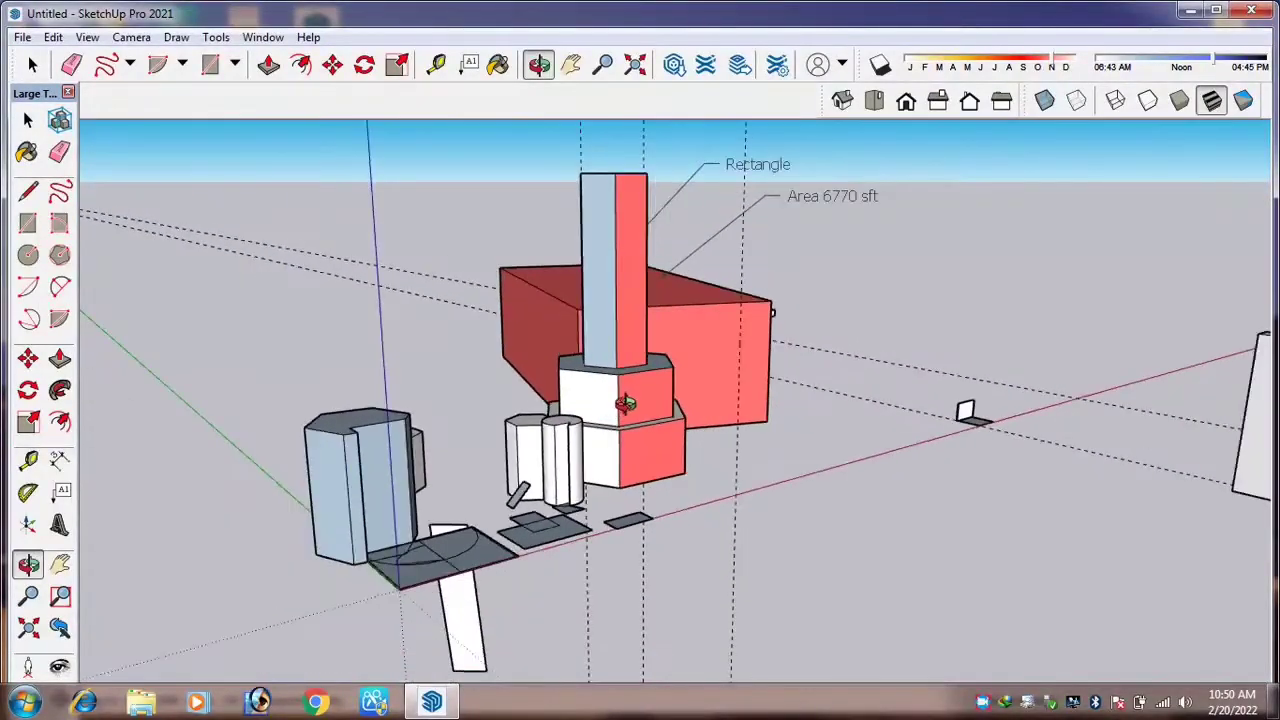
{"action": "scroll", "coordinate": [626, 403], "scroll_direction": "down", "scroll_amount": 2}
{"action": "scroll", "coordinate": [626, 403], "scroll_direction": "up", "scroll_amount": 3}
{"action": "scroll", "coordinate": [626, 403], "scroll_direction": "down", "scroll_amount": 3}
{"action": "left_click_drag", "start_coordinate": [597, 403], "coordinate": [308, 408]}
{"action": "left_click_drag", "start_coordinate": [877, 366], "coordinate": [729, 451]}
{"action": "scroll", "coordinate": [729, 451], "scroll_direction": "up", "scroll_amount": 3}
{"action": "scroll", "coordinate": [671, 394], "scroll_direction": "up", "scroll_amount": 2}
{"action": "left_click_drag", "start_coordinate": [577, 400], "coordinate": [651, 261]}
{"action": "scroll", "coordinate": [629, 400], "scroll_direction": "down", "scroll_amount": 4}
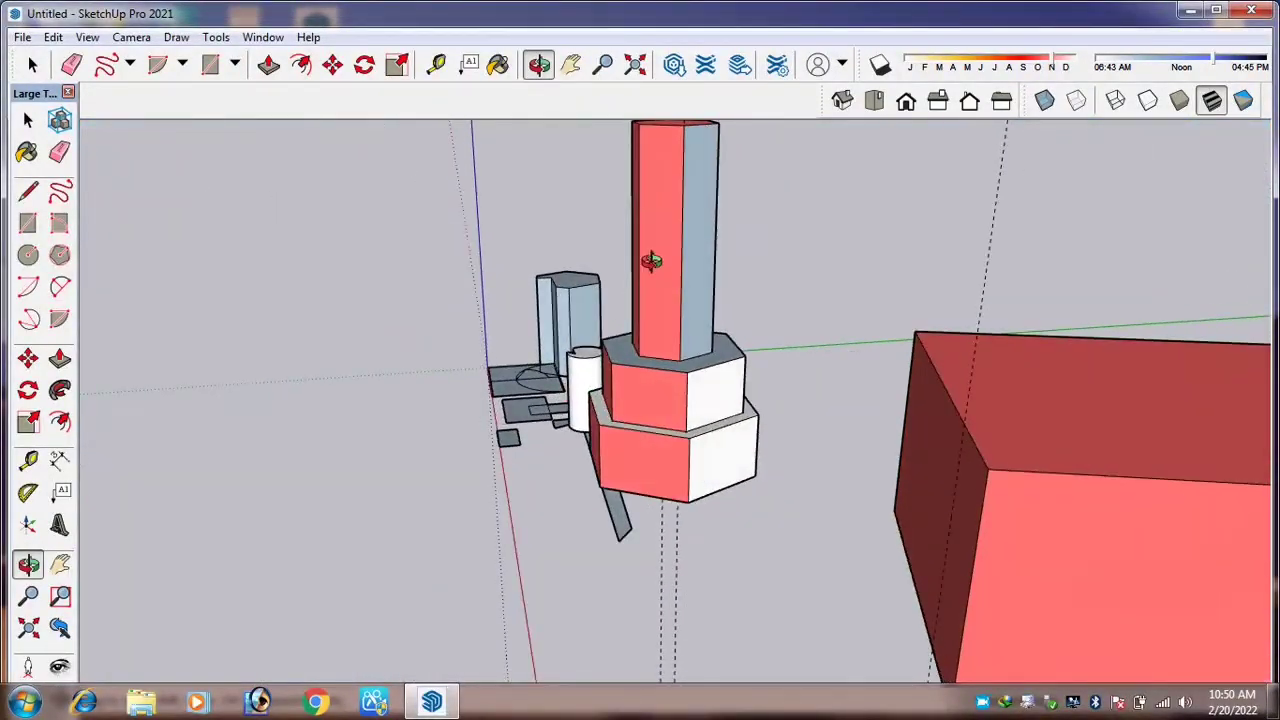
Pan across the column, the large box and the L-shaped solid, and fit the whole model in view.
{"action": "left_click", "coordinate": [571, 64]}
{"action": "left_click_drag", "start_coordinate": [674, 400], "coordinate": [514, 340]}
{"action": "scroll", "coordinate": [650, 324], "scroll_direction": "down", "scroll_amount": 6}
{"action": "scroll", "coordinate": [568, 383], "scroll_direction": "up", "scroll_amount": 3}
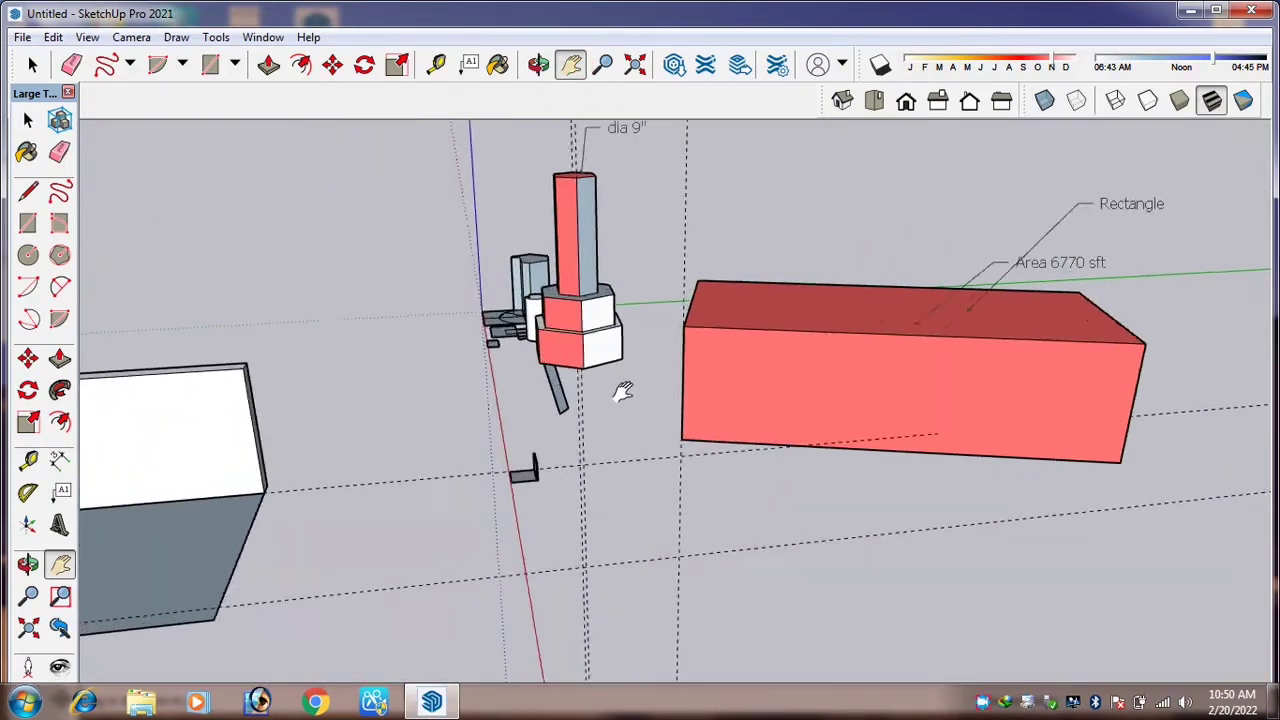
{"action": "scroll", "coordinate": [621, 390], "scroll_direction": "down", "scroll_amount": 2}
{"action": "left_click_drag", "start_coordinate": [594, 387], "coordinate": [428, 418]}
{"action": "scroll", "coordinate": [391, 357], "scroll_direction": "up", "scroll_amount": 1}
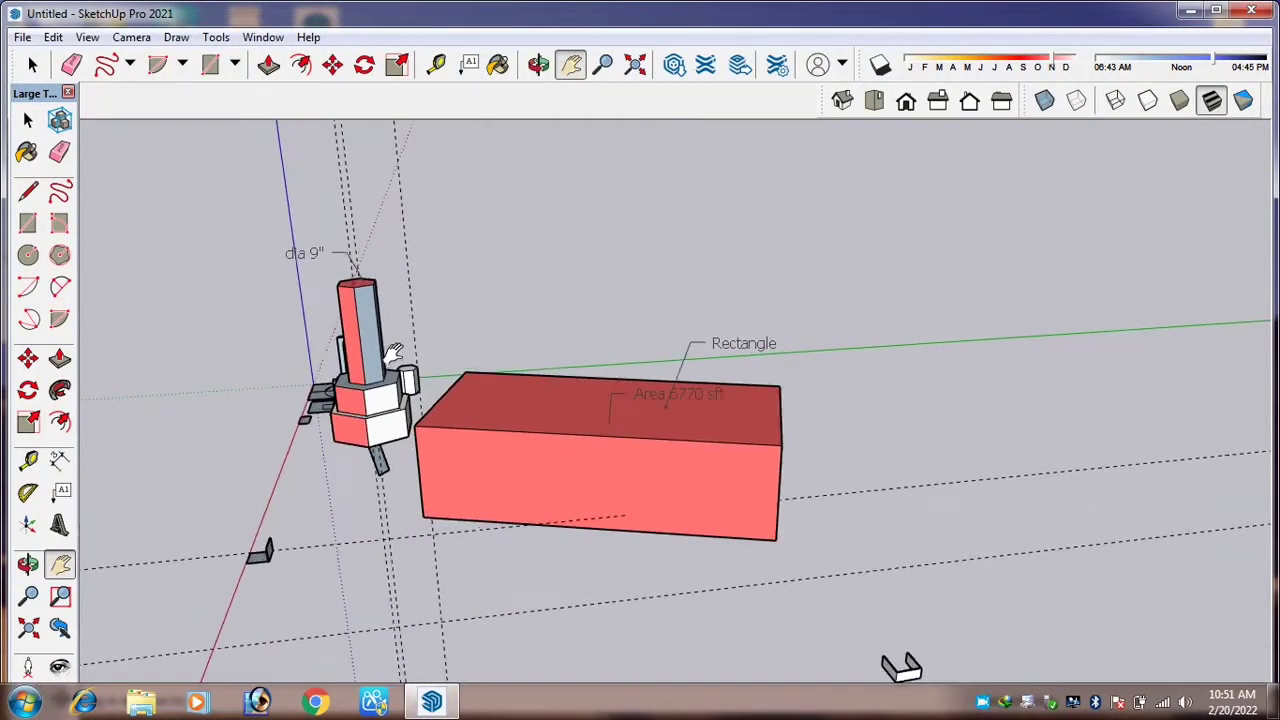
{"action": "scroll", "coordinate": [382, 365], "scroll_direction": "down", "scroll_amount": 1}
{"action": "left_click_drag", "start_coordinate": [420, 355], "coordinate": [362, 388]}
{"action": "scroll", "coordinate": [443, 272], "scroll_direction": "up", "scroll_amount": 1}
{"action": "left_click", "coordinate": [635, 66]}
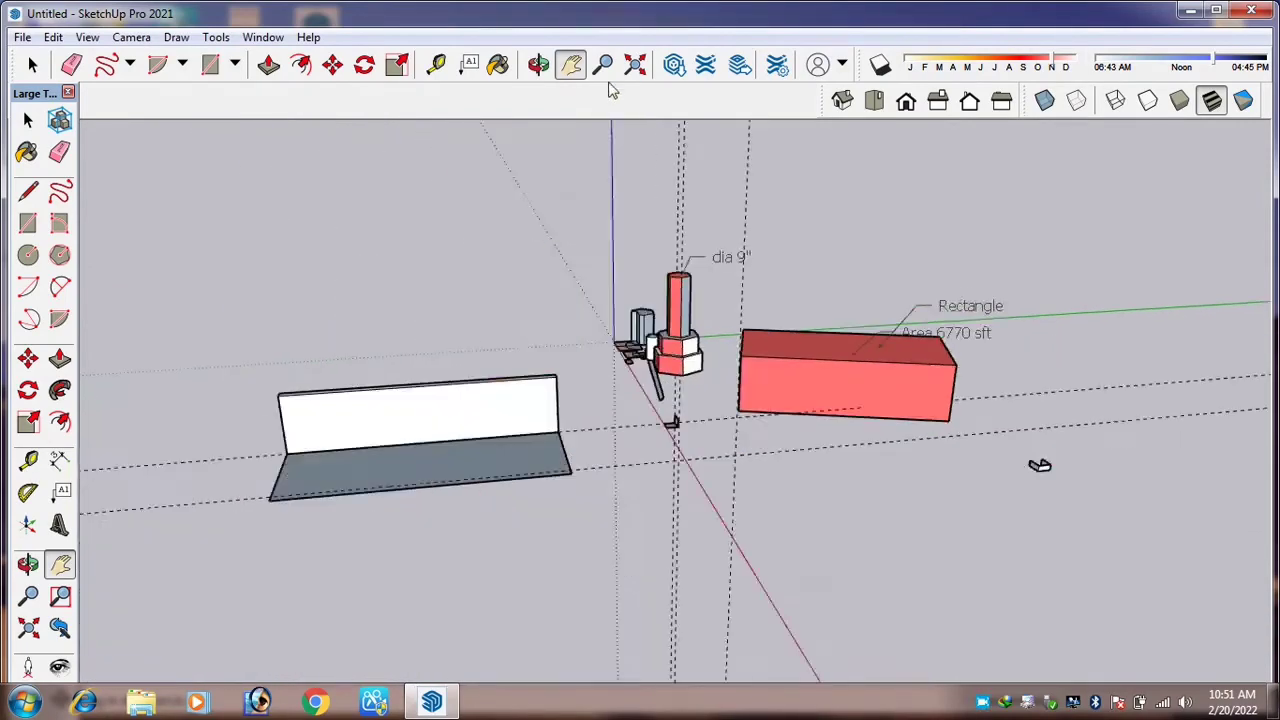
Use the Zoom tool to view the column base and the small solids near the origin close up and from farther back.
{"action": "left_click", "coordinate": [603, 66]}
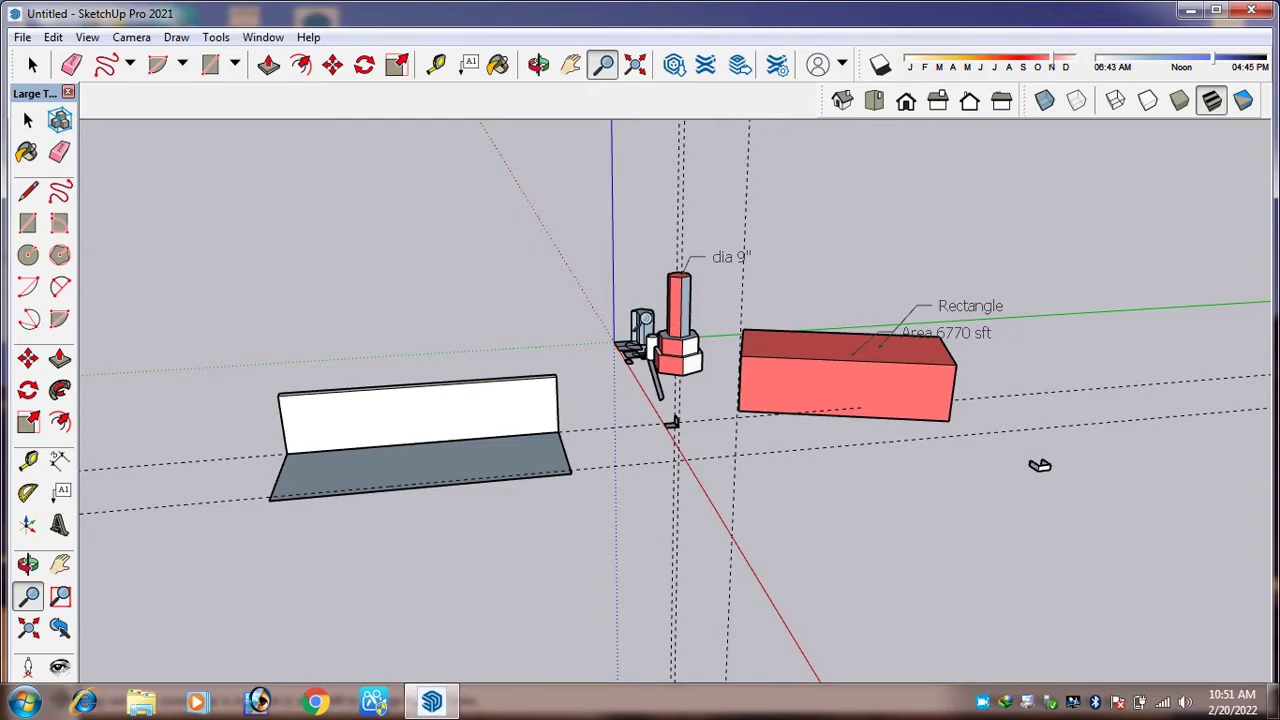
{"action": "scroll", "coordinate": [645, 319], "scroll_direction": "up", "scroll_amount": 6}
{"action": "scroll", "coordinate": [638, 385], "scroll_direction": "down", "scroll_amount": 3}
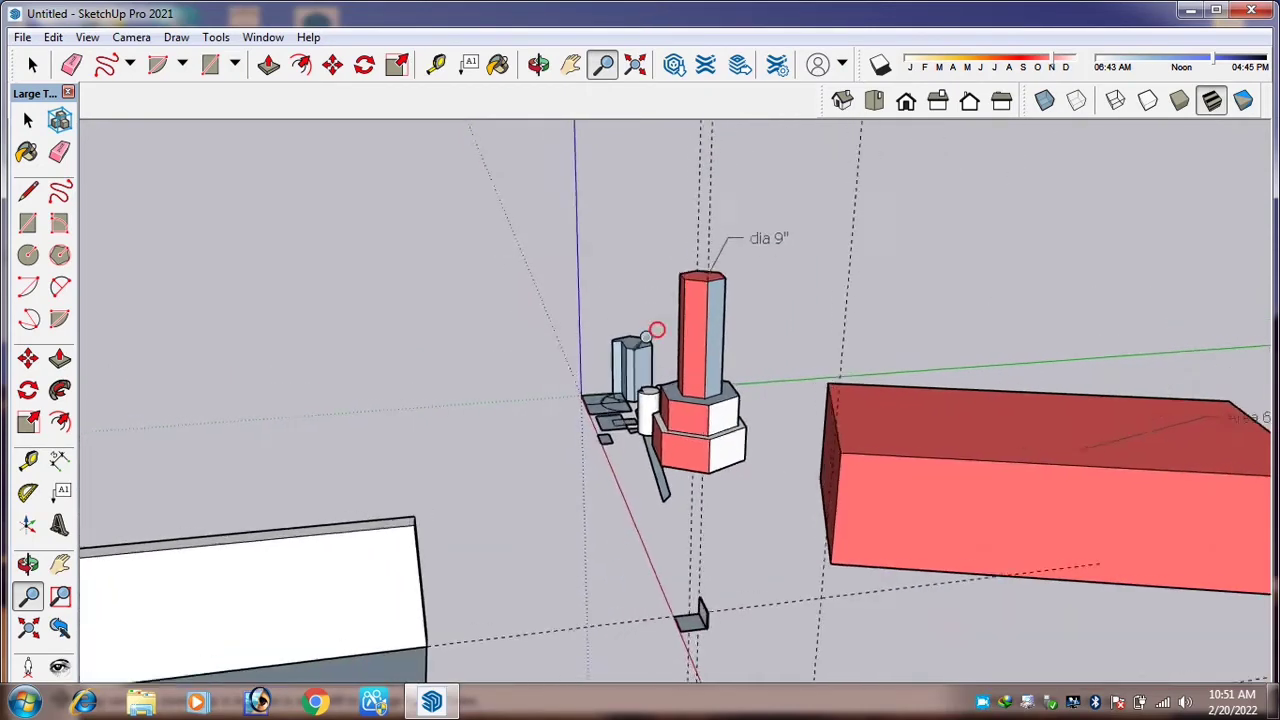
{"action": "scroll", "coordinate": [654, 334], "scroll_direction": "up", "scroll_amount": 8}
{"action": "scroll", "coordinate": [660, 408], "scroll_direction": "down", "scroll_amount": 3}
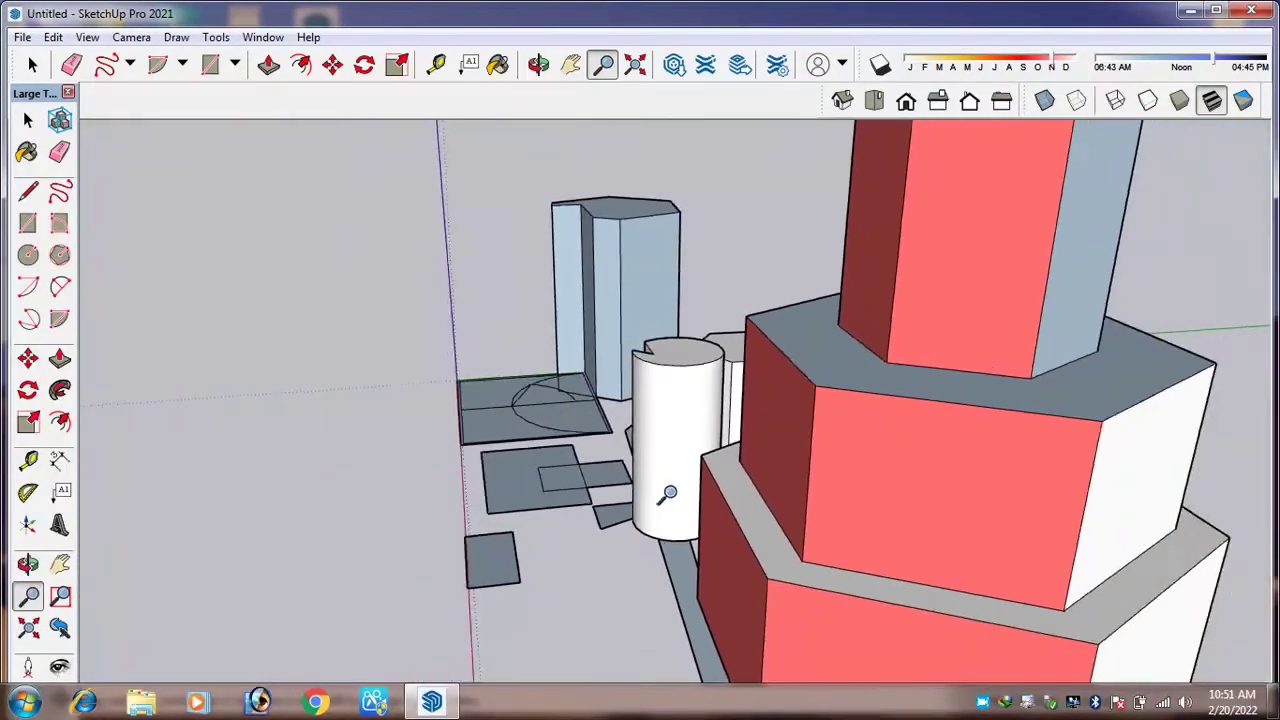
{"action": "scroll", "coordinate": [634, 400], "scroll_direction": "up", "scroll_amount": 4}
{"action": "scroll", "coordinate": [620, 350], "scroll_direction": "down", "scroll_amount": 4}
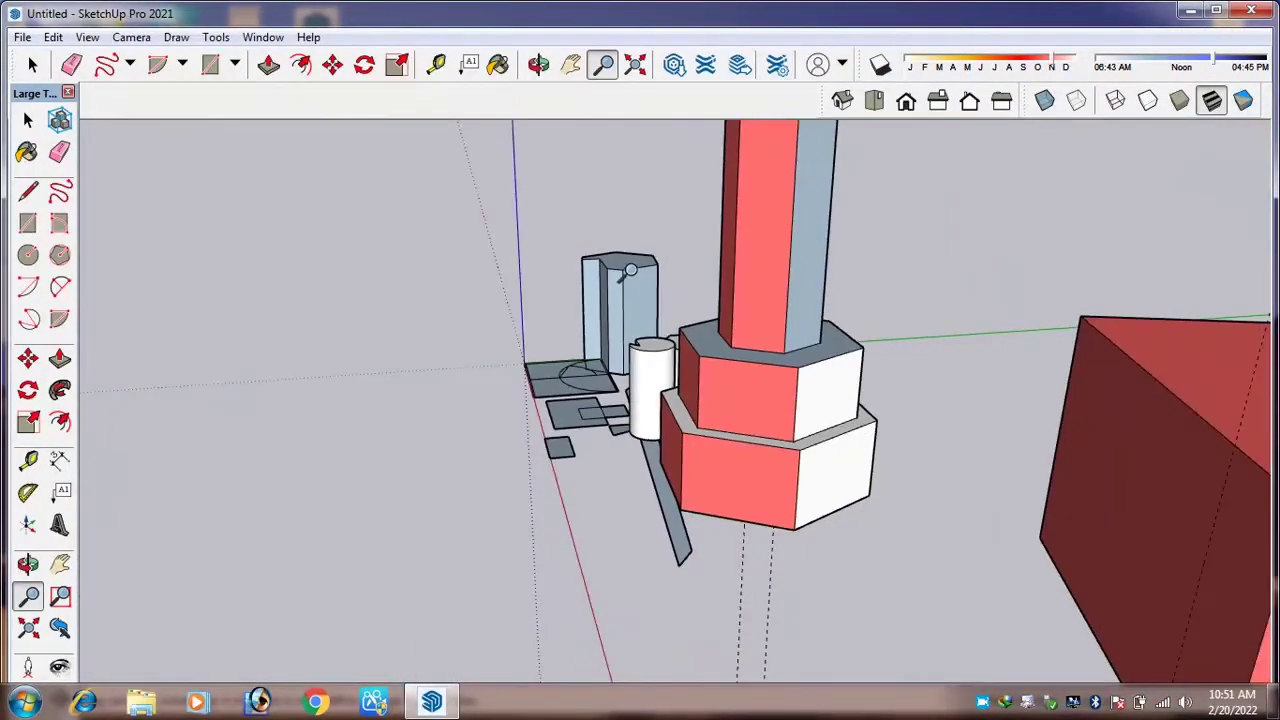
Zoom in on the narrow flat strip at the foot of the white cylinder.
{"action": "scroll", "coordinate": [652, 418], "scroll_direction": "up", "scroll_amount": 3}
{"action": "left_click_drag", "start_coordinate": [588, 365], "coordinate": [644, 160]}
{"action": "left_click_drag", "start_coordinate": [564, 284], "coordinate": [722, 122]}
{"action": "left_click_drag", "start_coordinate": [627, 297], "coordinate": [633, 217]}
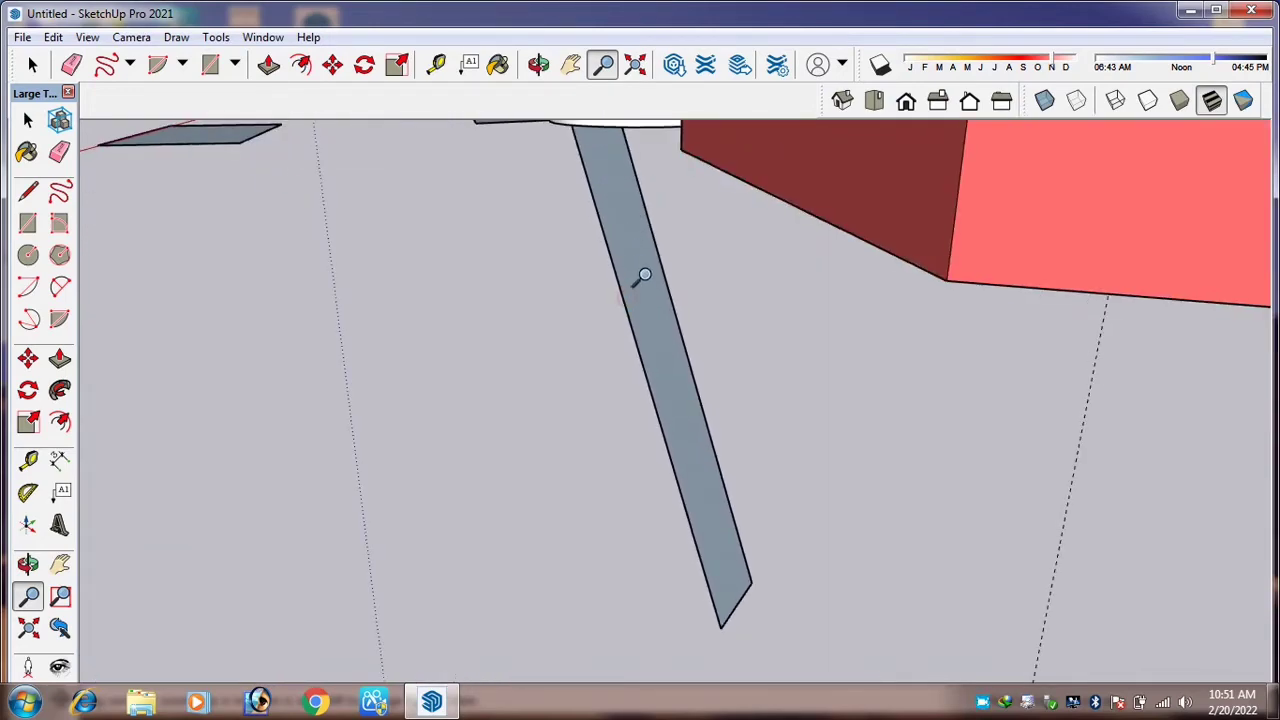
{"action": "scroll", "coordinate": [645, 284], "scroll_direction": "down", "scroll_amount": 3}
{"action": "scroll", "coordinate": [646, 286], "scroll_direction": "up", "scroll_amount": 3}
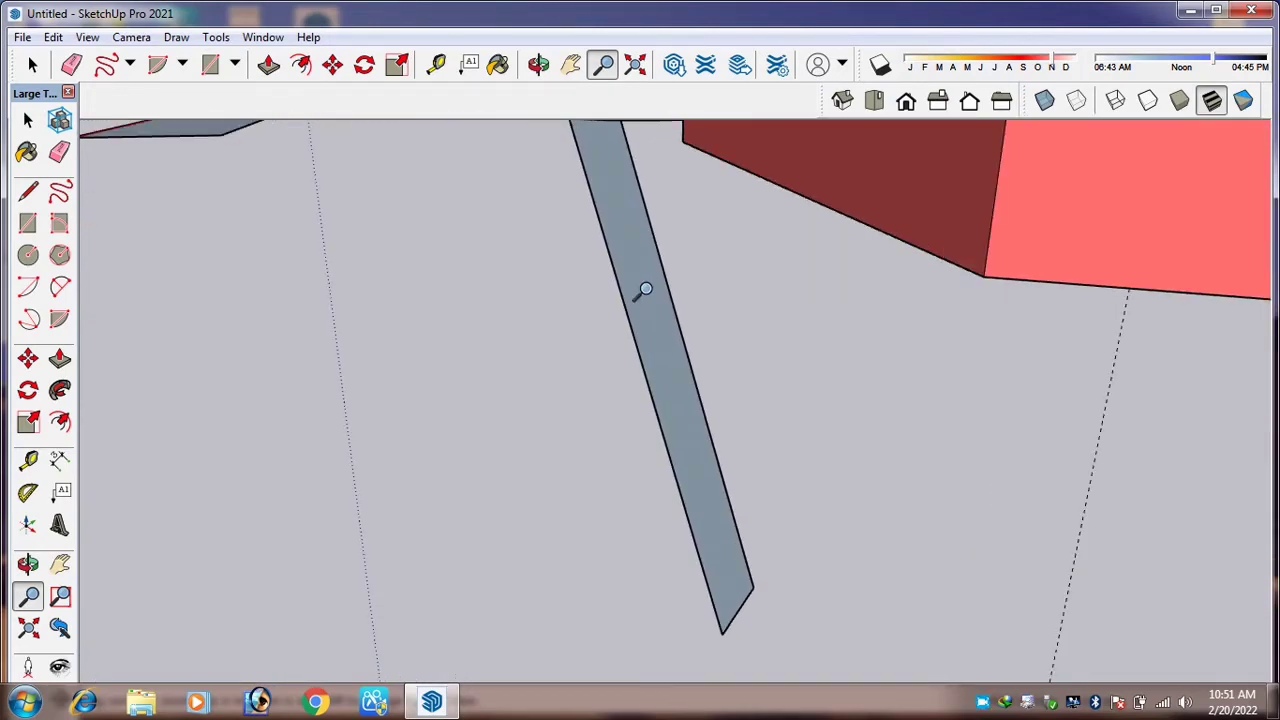
{"action": "scroll", "coordinate": [645, 288], "scroll_direction": "down", "scroll_amount": 1}
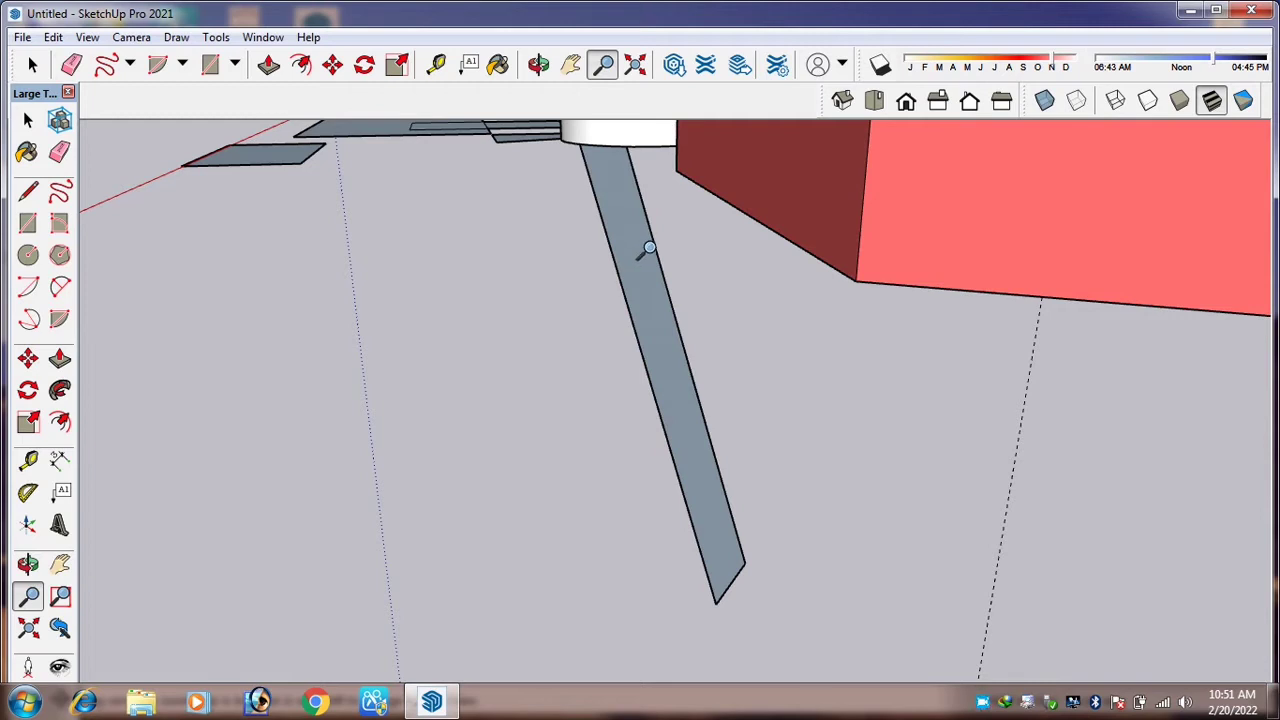
Pan to the white cylinder and zoom to inspect it and the flat rectangles beside it.
{"action": "key", "text": "h"}
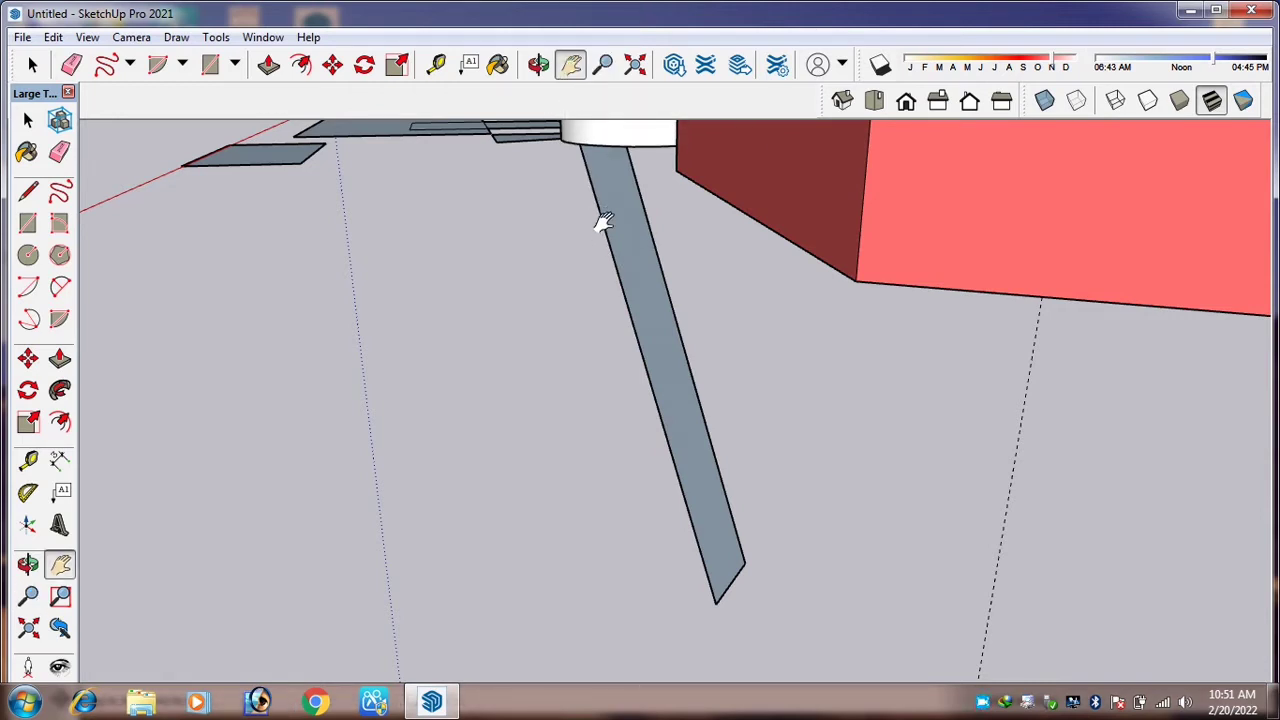
{"action": "left_click_drag", "start_coordinate": [600, 223], "coordinate": [608, 485]}
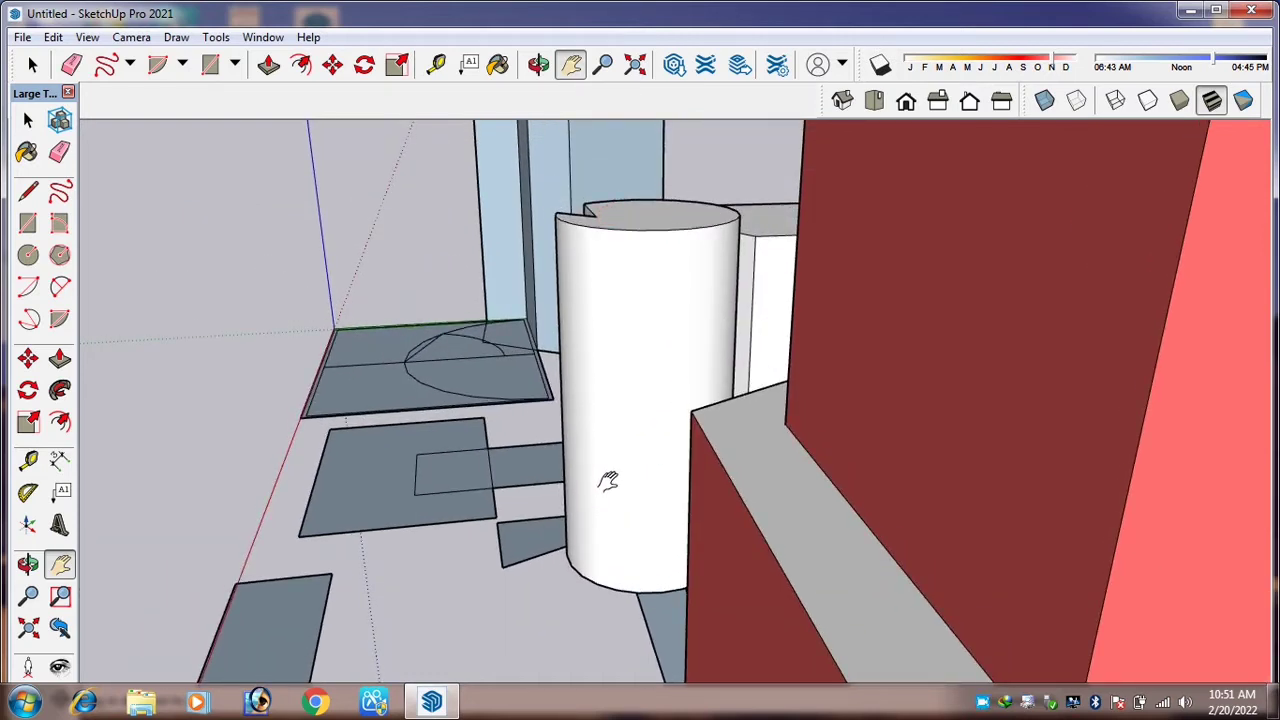
{"action": "key", "text": "z"}
{"action": "left_click_drag", "start_coordinate": [597, 403], "coordinate": [617, 386]}
{"action": "left_click_drag", "start_coordinate": [554, 494], "coordinate": [676, 399]}
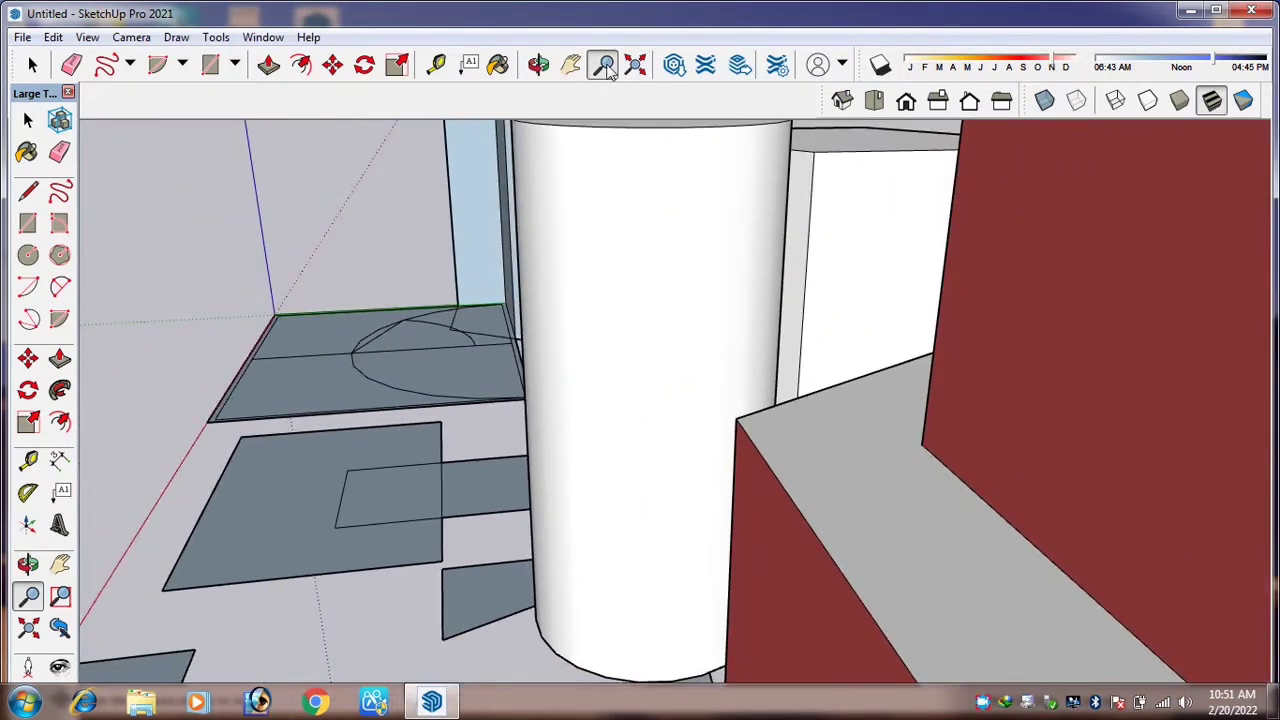
{"action": "left_click", "coordinate": [634, 64]}
{"action": "scroll", "coordinate": [557, 310], "scroll_direction": "up", "scroll_amount": 5}
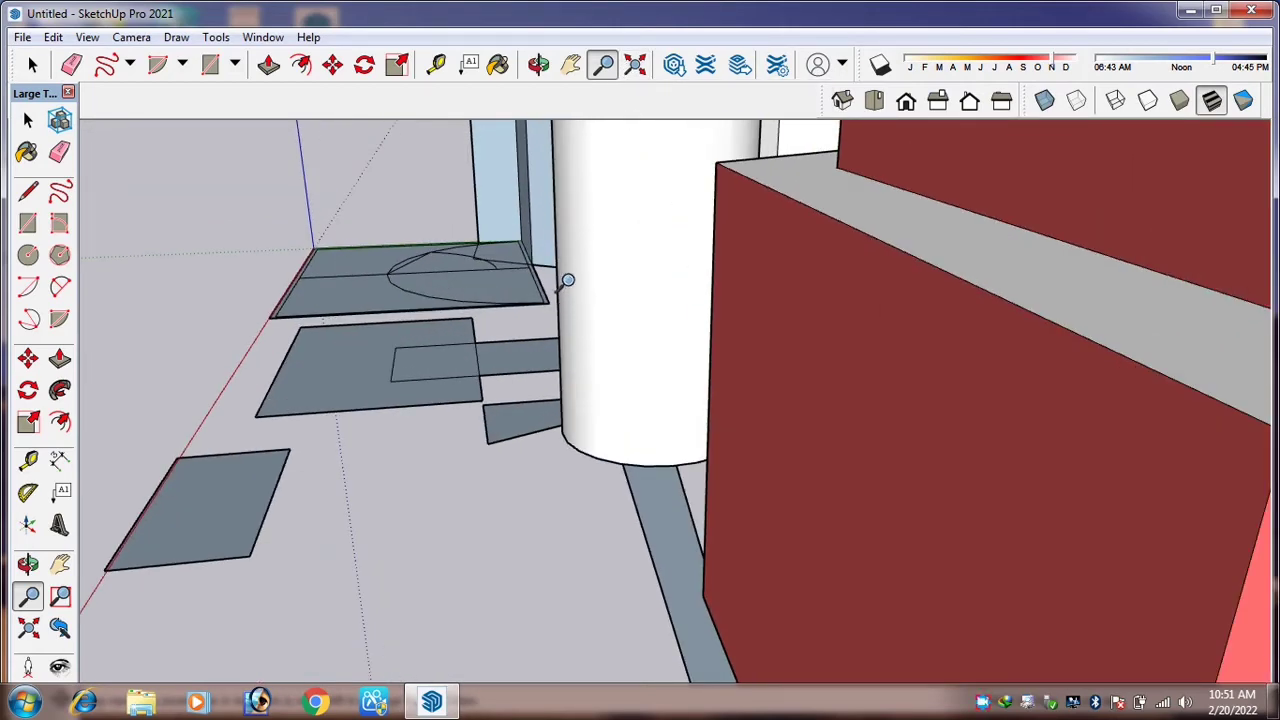
Fit the whole model in view and adjust the zoom around the L-shaped solid, the column and the large box.
{"action": "left_click", "coordinate": [634, 64]}
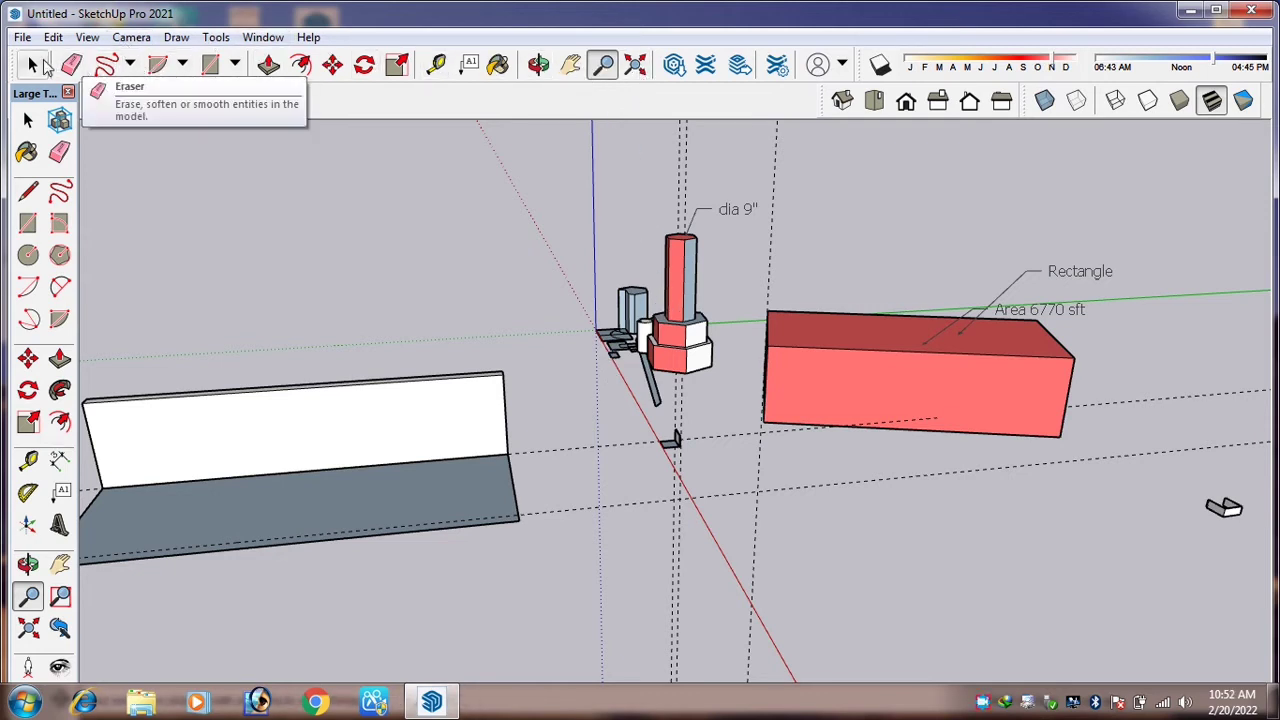
{"action": "scroll", "coordinate": [481, 255], "scroll_direction": "down", "scroll_amount": 3}
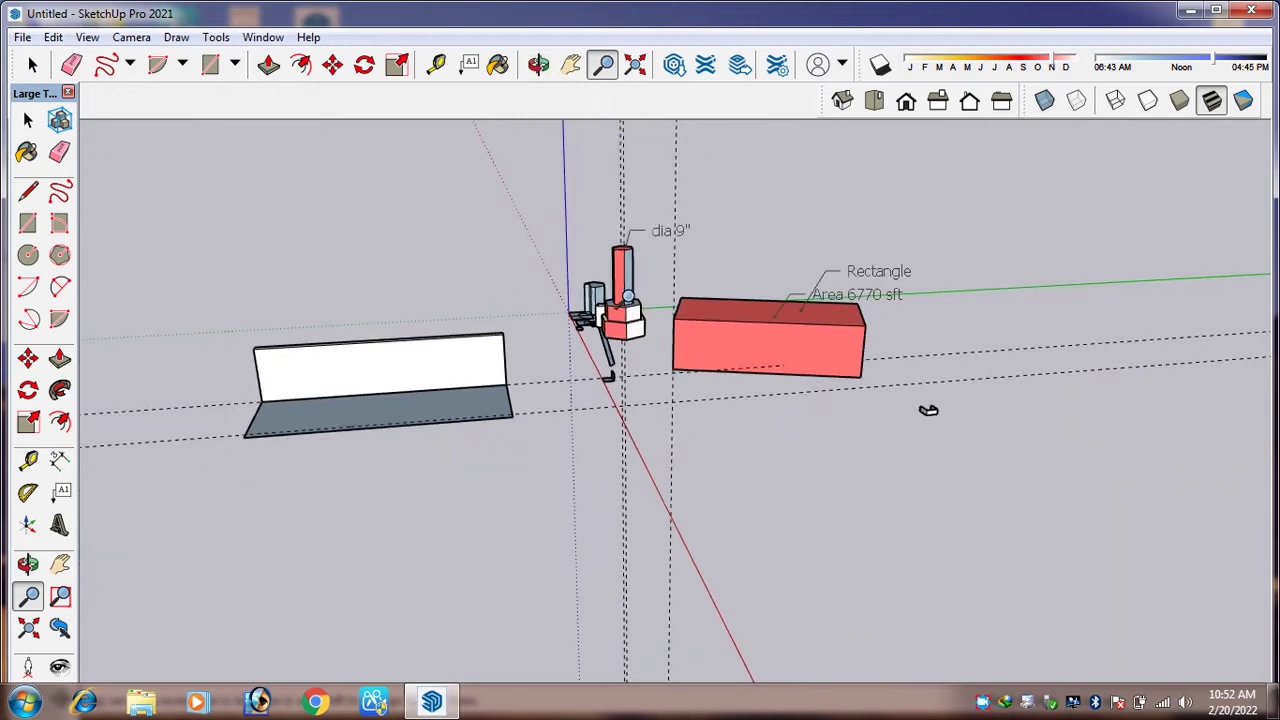
{"action": "scroll", "coordinate": [628, 297], "scroll_direction": "up", "scroll_amount": 5}
{"action": "scroll", "coordinate": [628, 297], "scroll_direction": "down", "scroll_amount": 3}
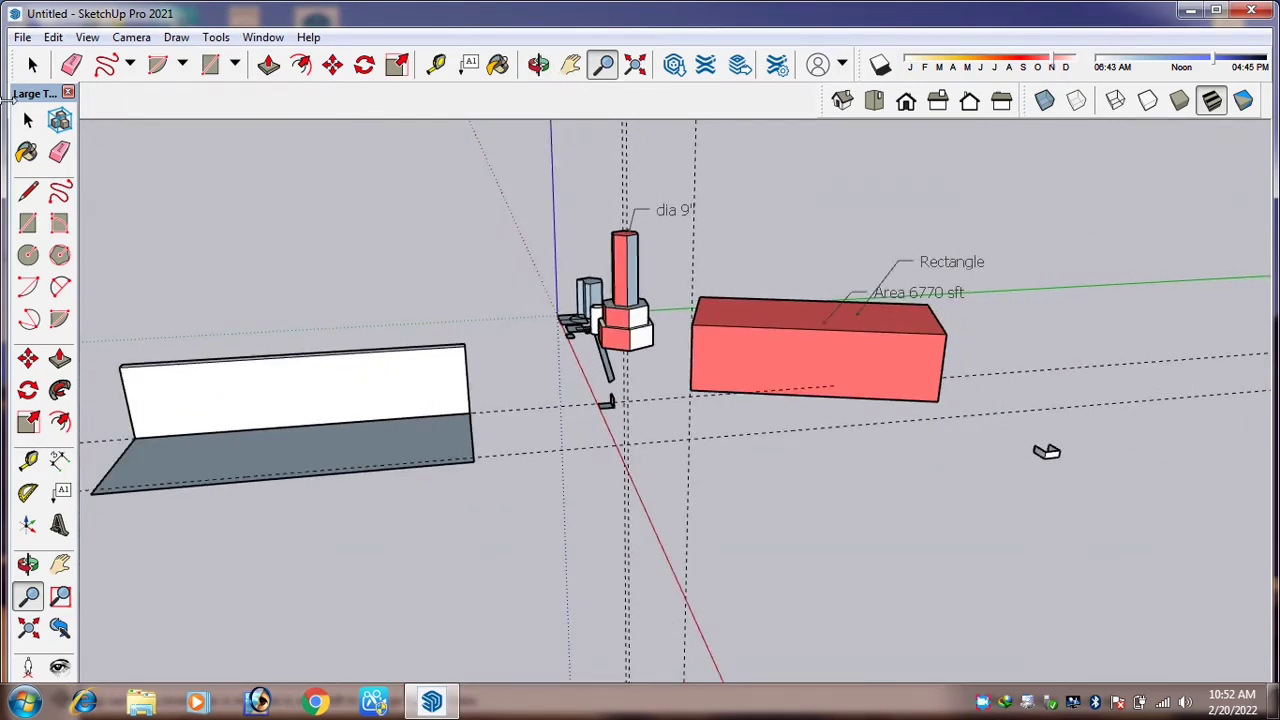
{"action": "left_click_drag", "start_coordinate": [45, 94], "coordinate": [43, 95]}
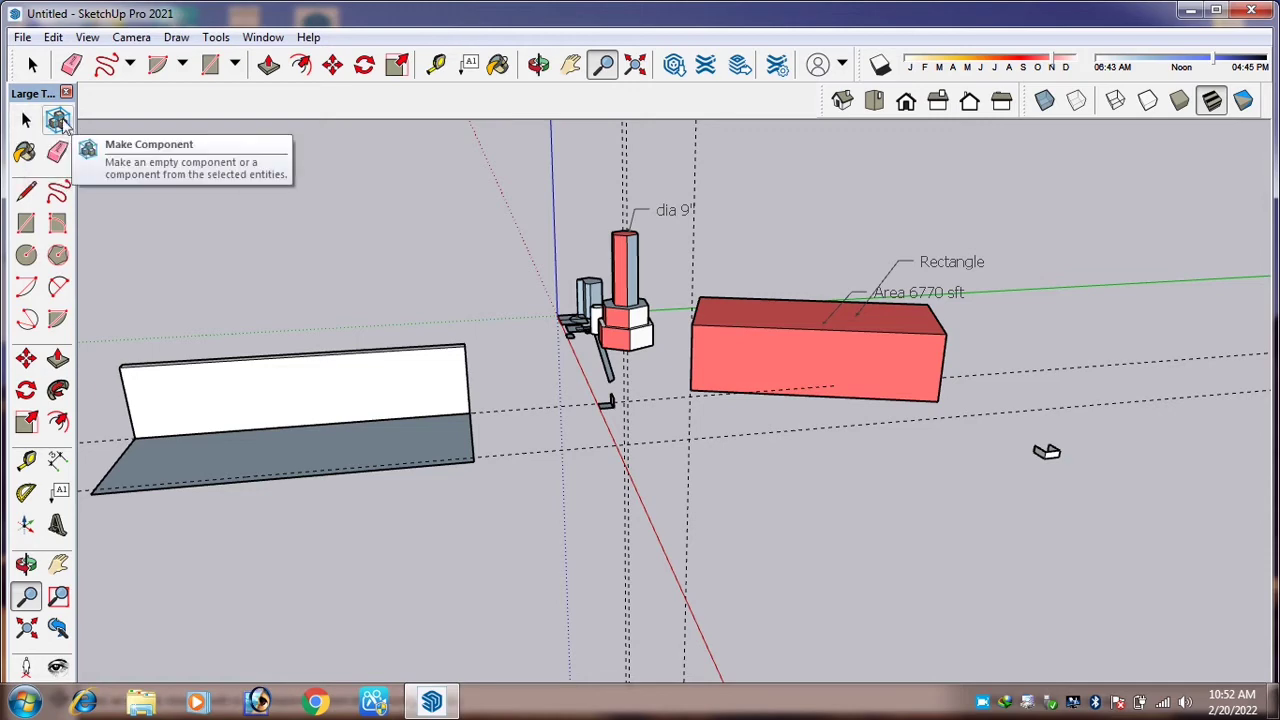
{"action": "left_click", "coordinate": [57, 120]}
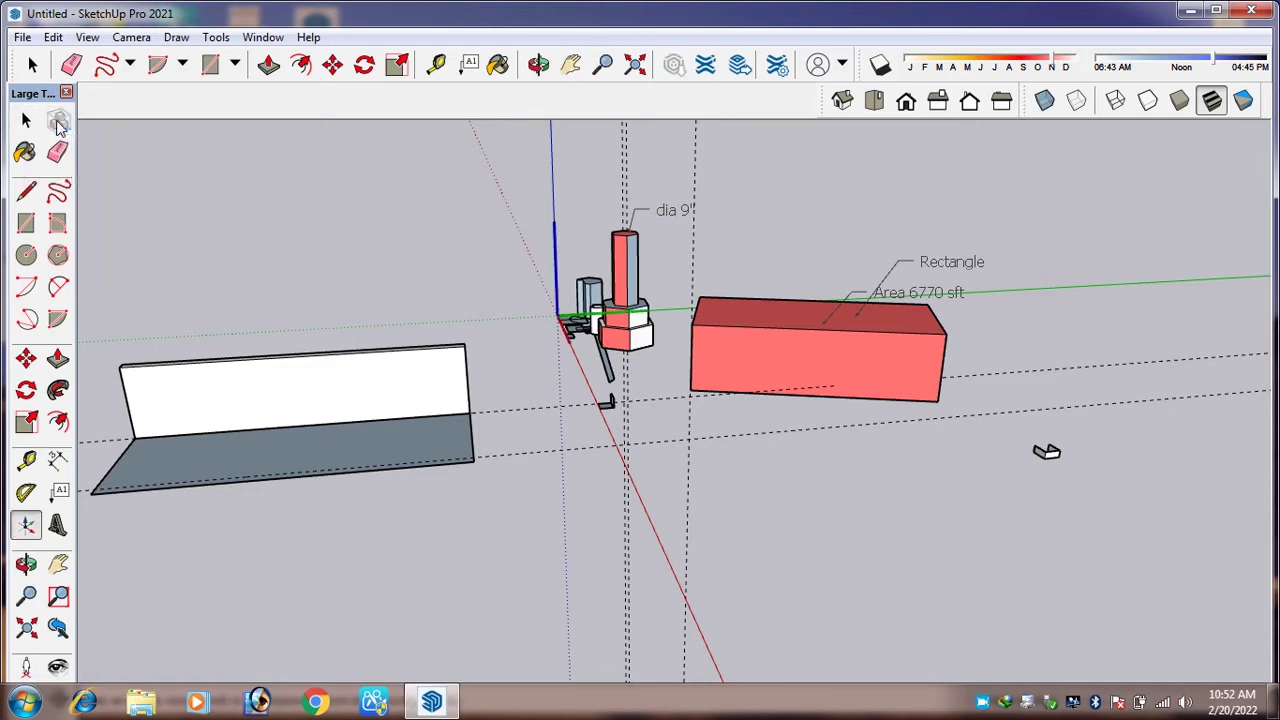
{"action": "left_click", "coordinate": [273, 226]}
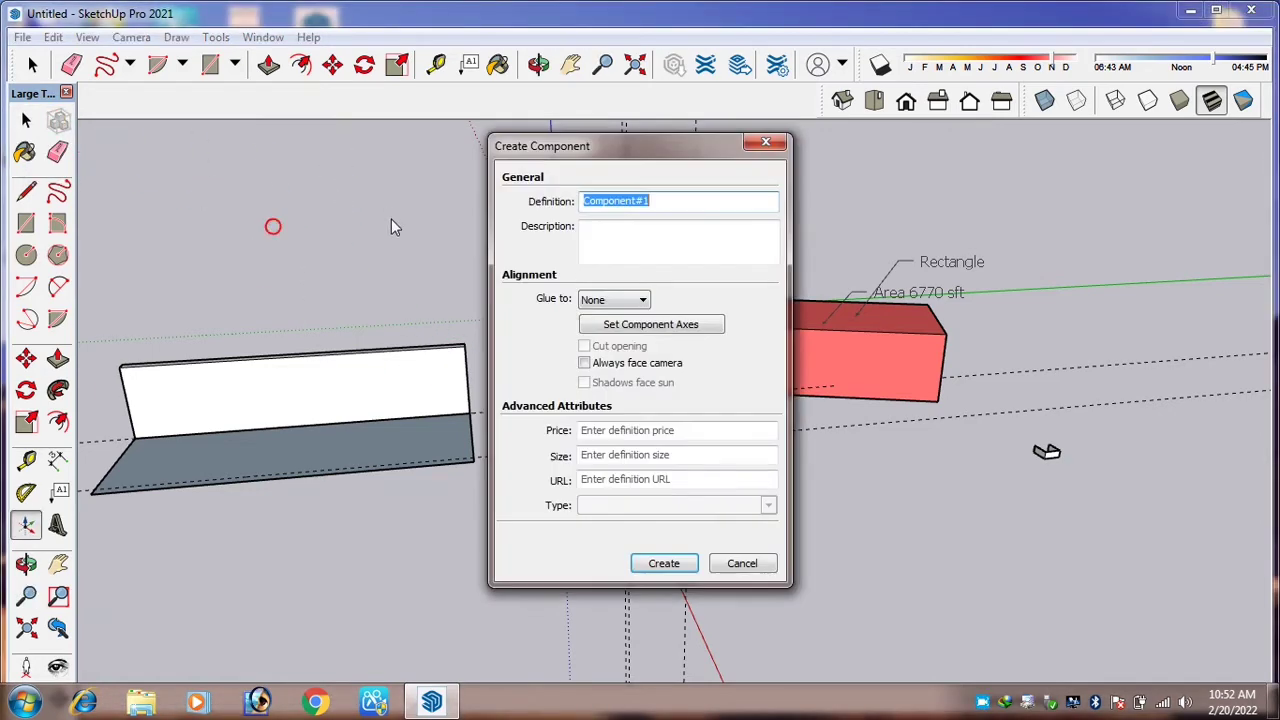
{"action": "key", "text": "Escape"}
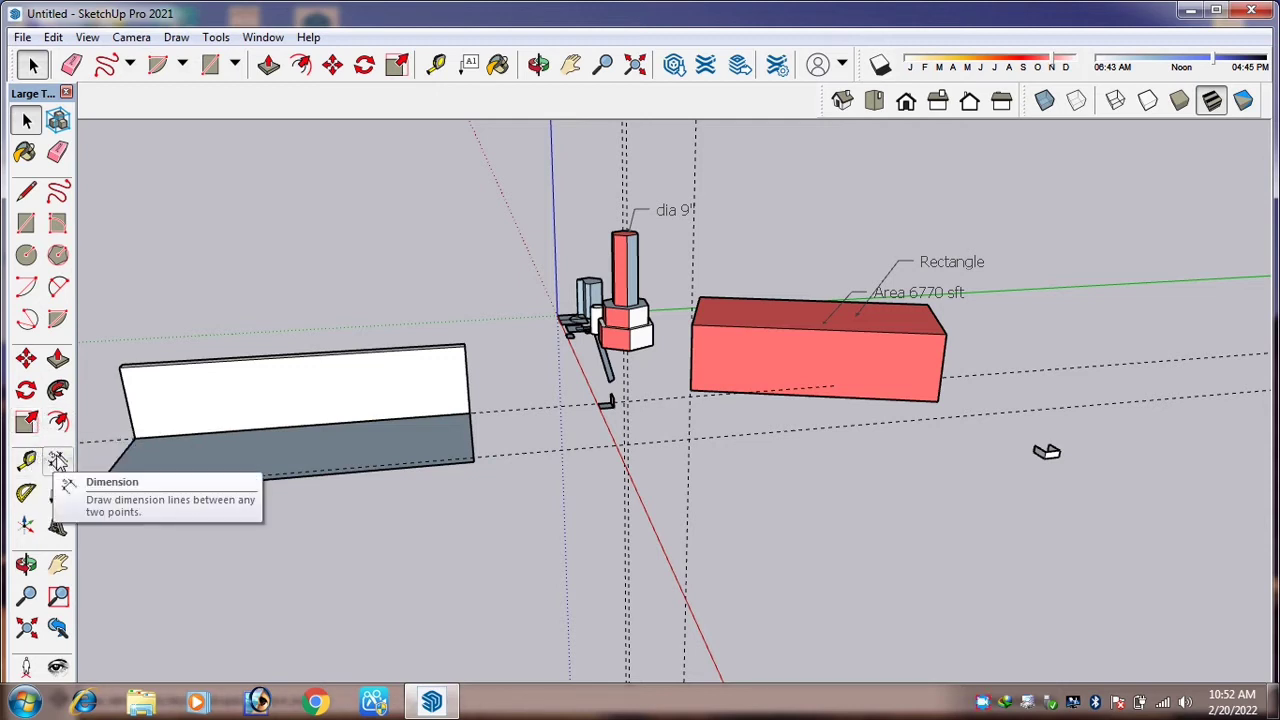
Dimension the top edge of the L-shaped solid's upright wall along its full length, placing the dimension line above the wall.
{"action": "left_click", "coordinate": [57, 461]}
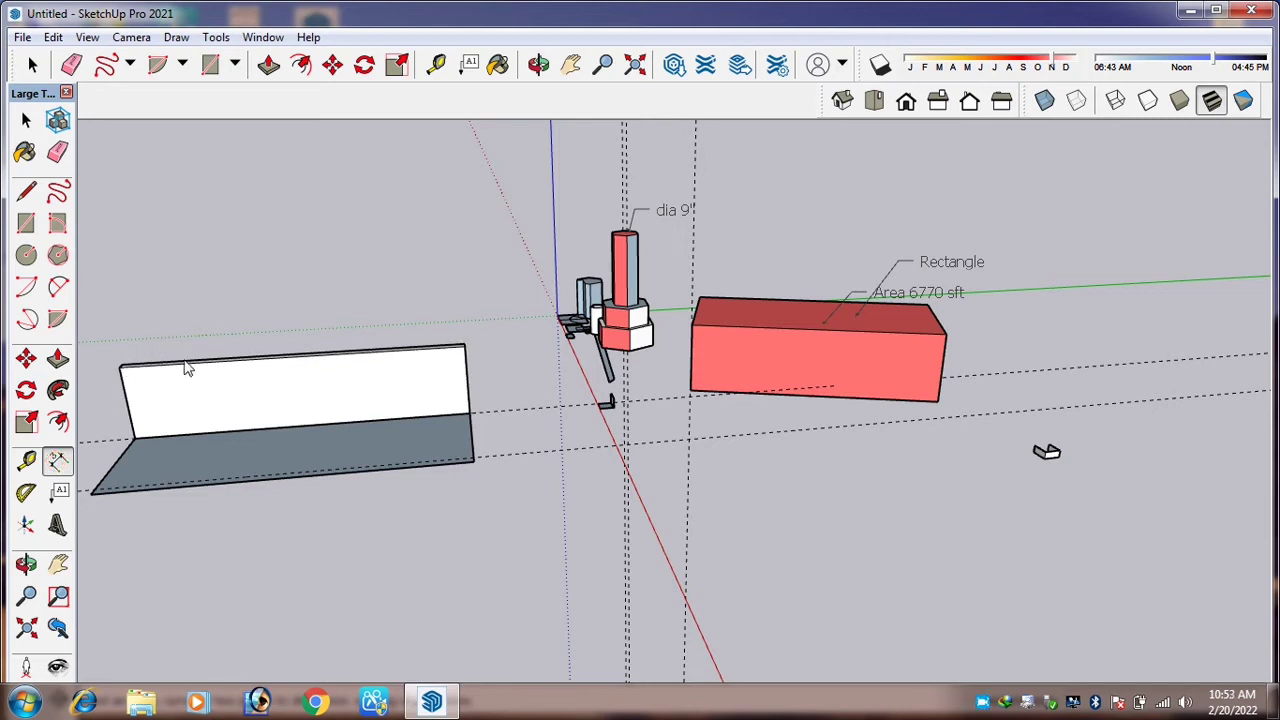
{"action": "left_click", "coordinate": [121, 366]}
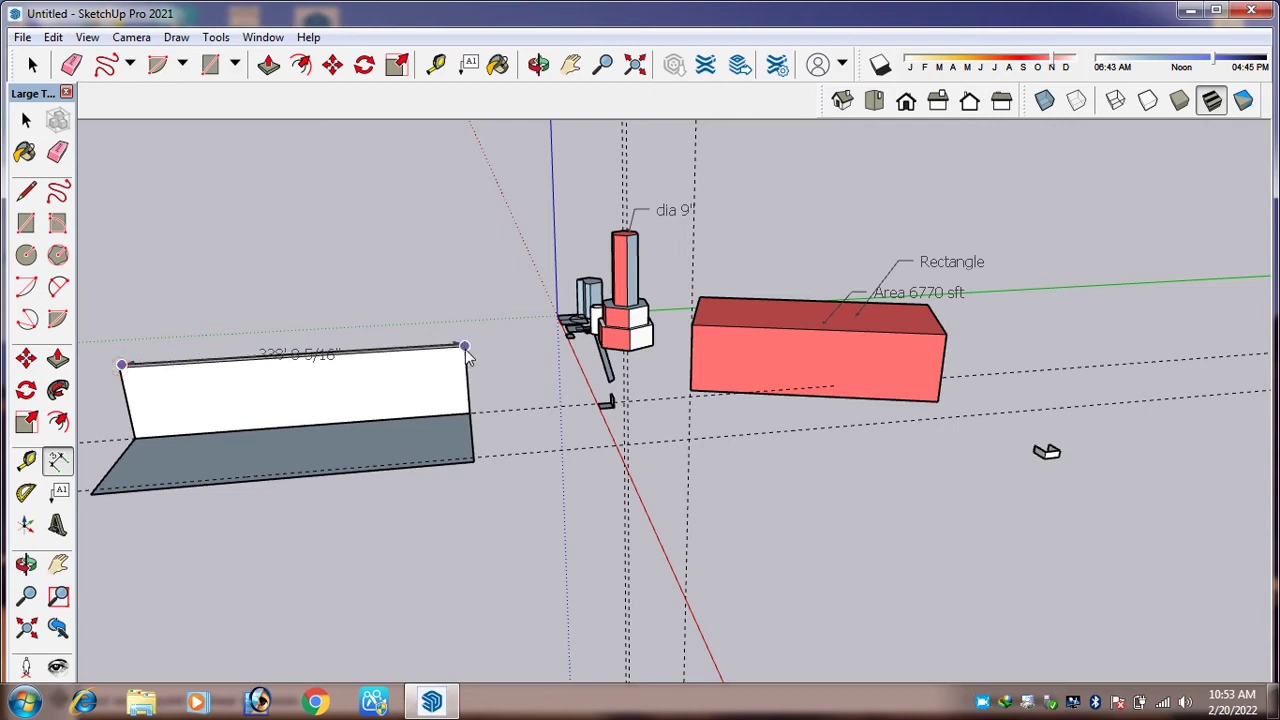
{"action": "left_click", "coordinate": [465, 349]}
{"action": "left_click", "coordinate": [415, 305]}
{"action": "scroll", "coordinate": [260, 325], "scroll_direction": "up", "scroll_amount": 3}
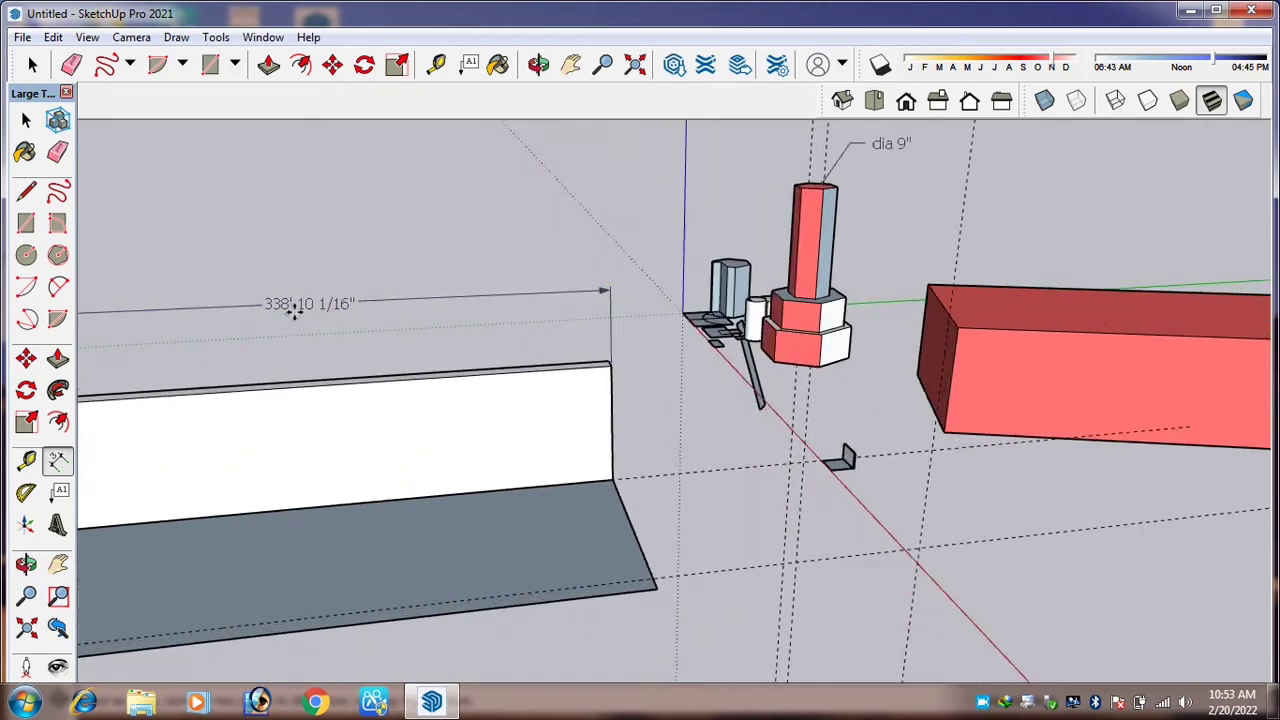
{"action": "scroll", "coordinate": [312, 316], "scroll_direction": "down", "scroll_amount": 3}
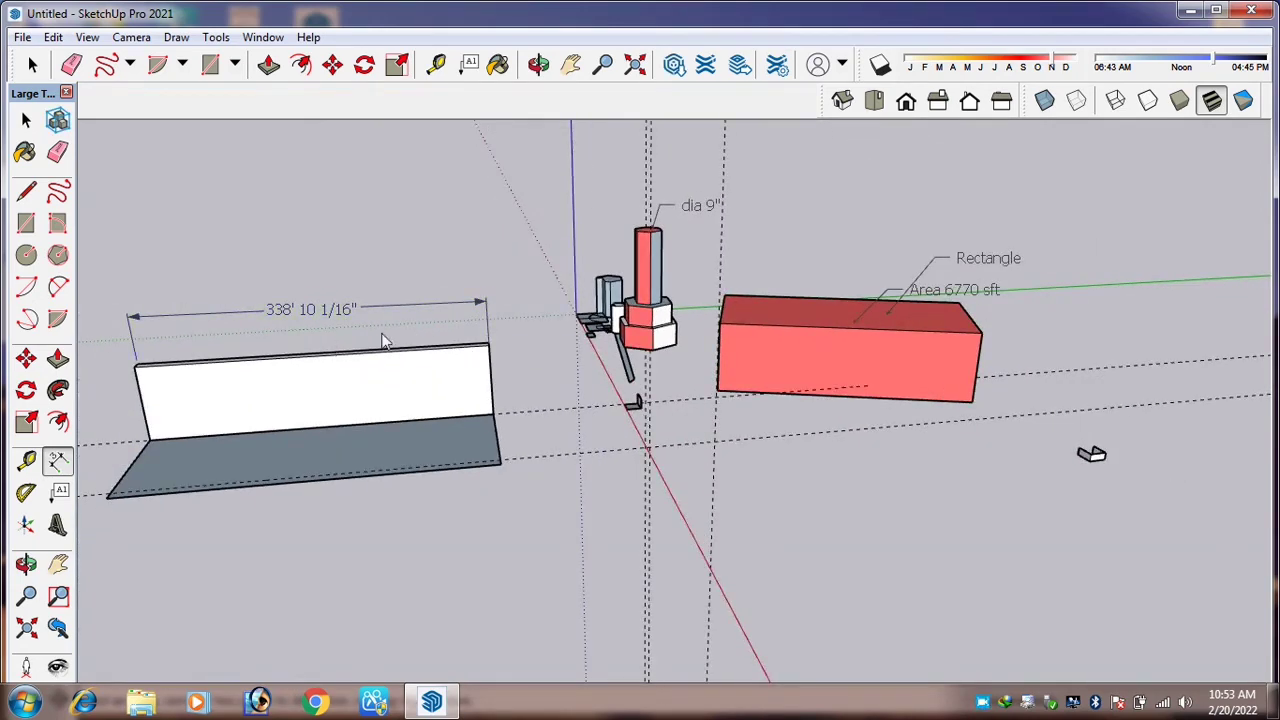
Dimension the upper front edge of the large red box from corner to corner, placing the dimension just below that edge.
{"action": "scroll", "coordinate": [983, 333], "scroll_direction": "up", "scroll_amount": 1}
{"action": "scroll", "coordinate": [990, 345], "scroll_direction": "up", "scroll_amount": 1}
{"action": "left_click", "coordinate": [994, 347]}
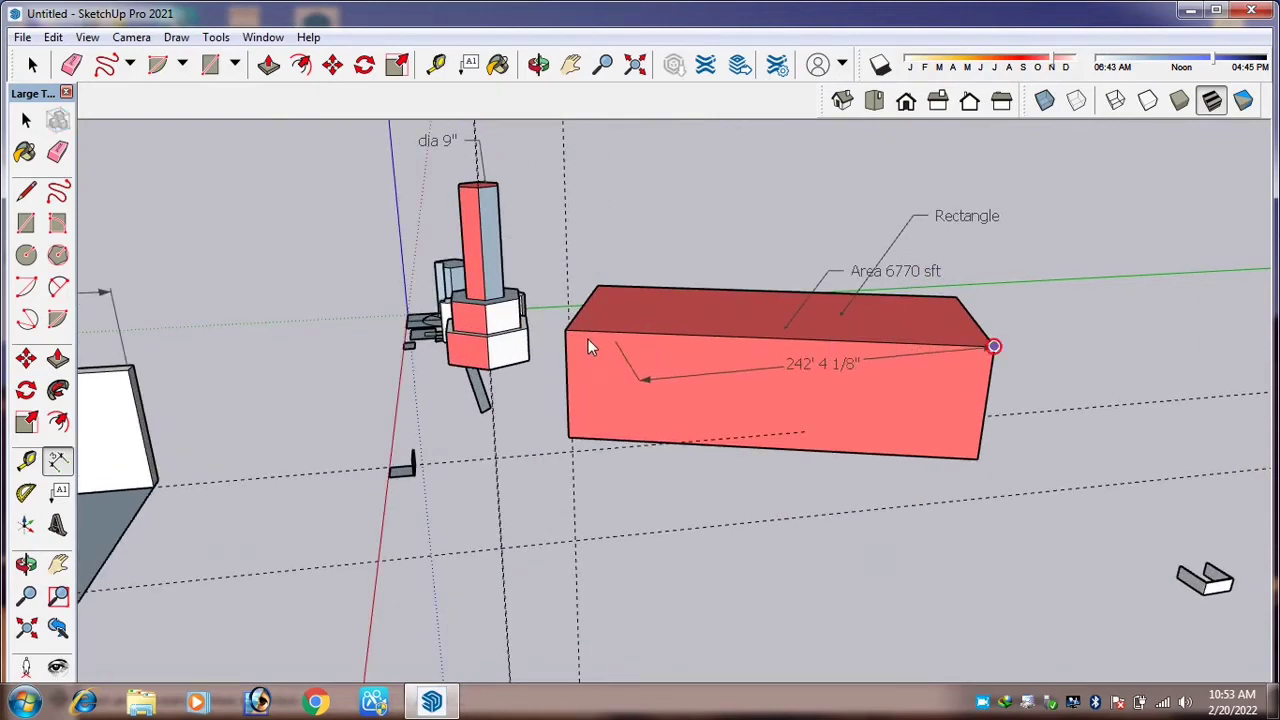
{"action": "left_click", "coordinate": [609, 325]}
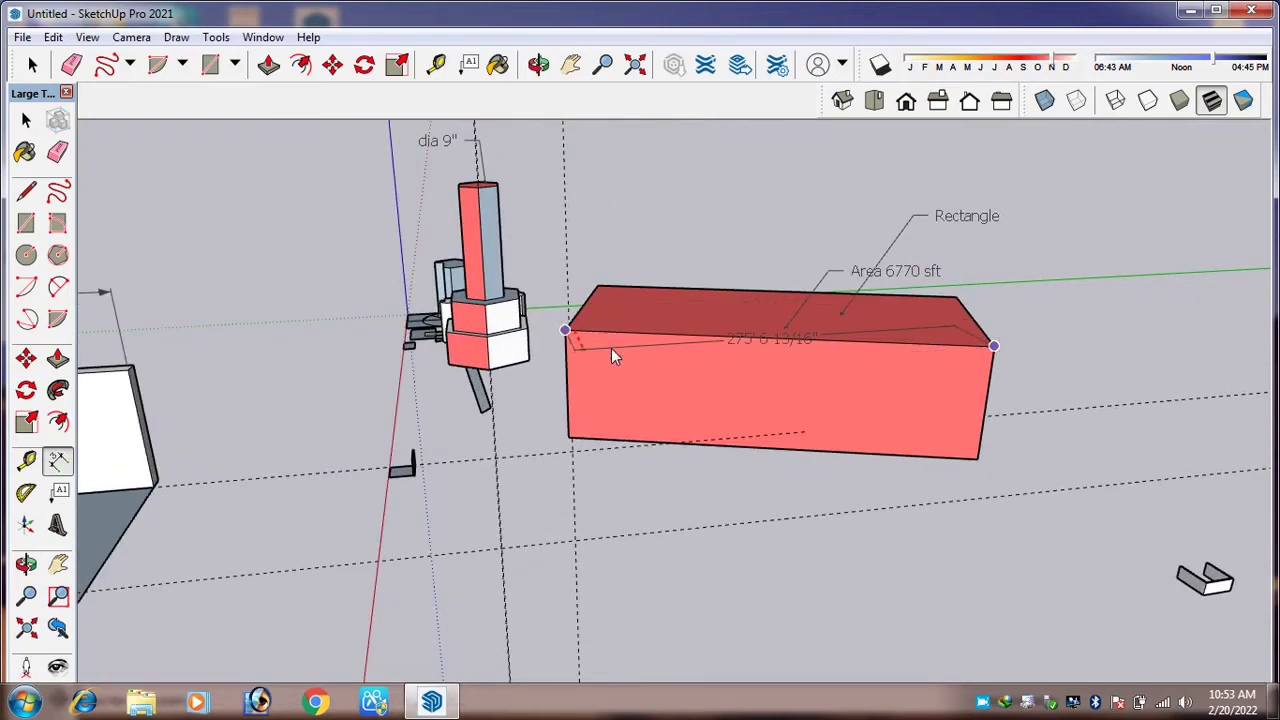
{"action": "left_click", "coordinate": [628, 372]}
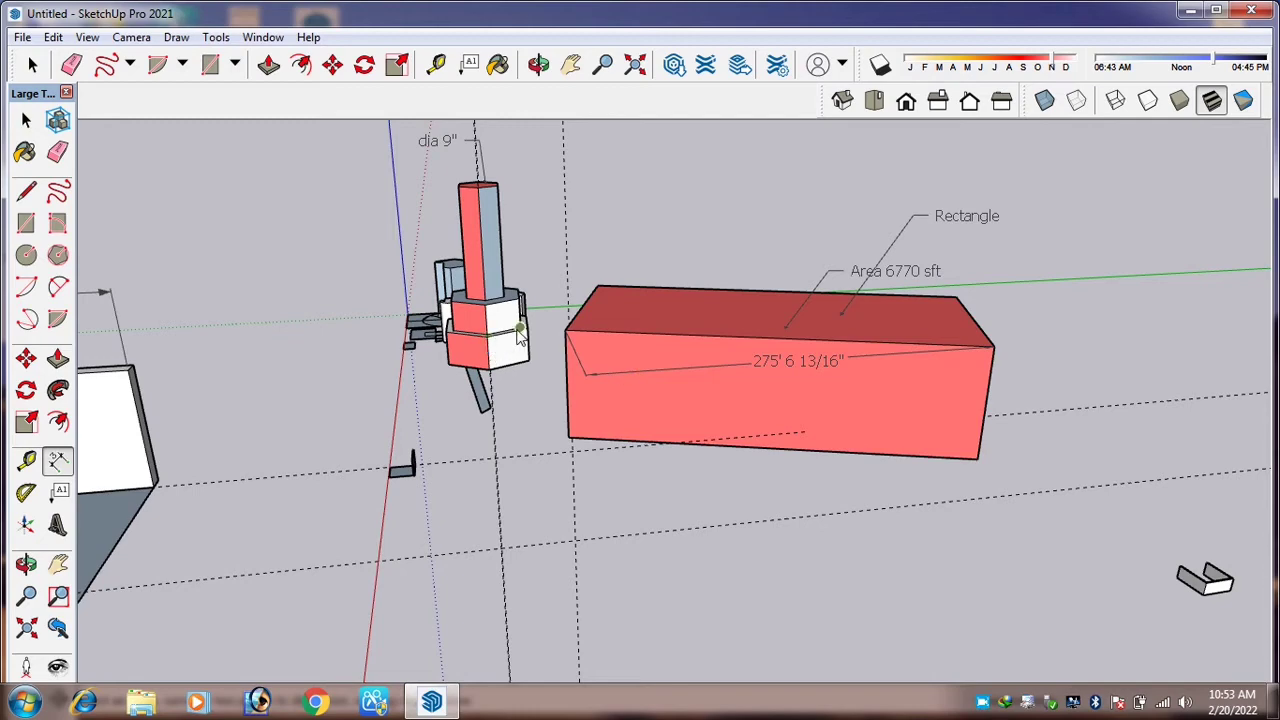
Dimension the lower front edge of the large red box, placing the dimension line in front of its base.
{"action": "scroll", "coordinate": [731, 420], "scroll_direction": "down", "scroll_amount": 2}
{"action": "scroll", "coordinate": [838, 432], "scroll_direction": "up", "scroll_amount": 2}
{"action": "left_click", "coordinate": [839, 426]}
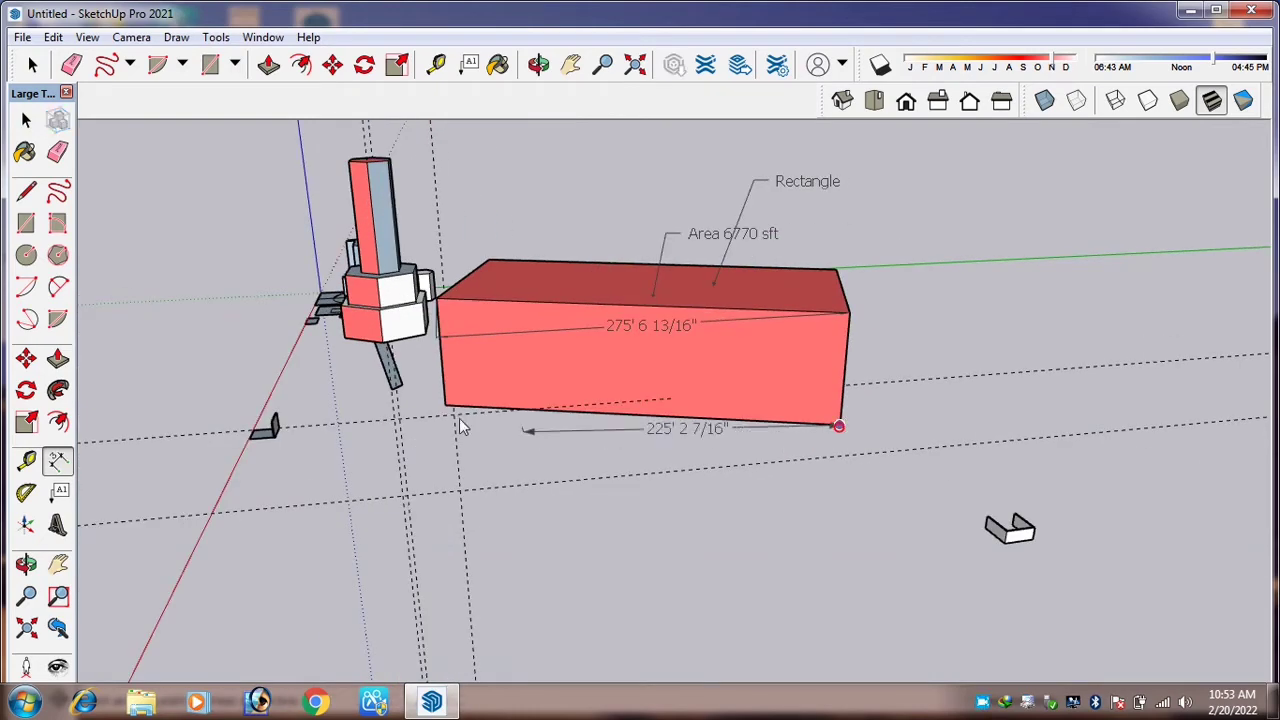
{"action": "left_click", "coordinate": [445, 406]}
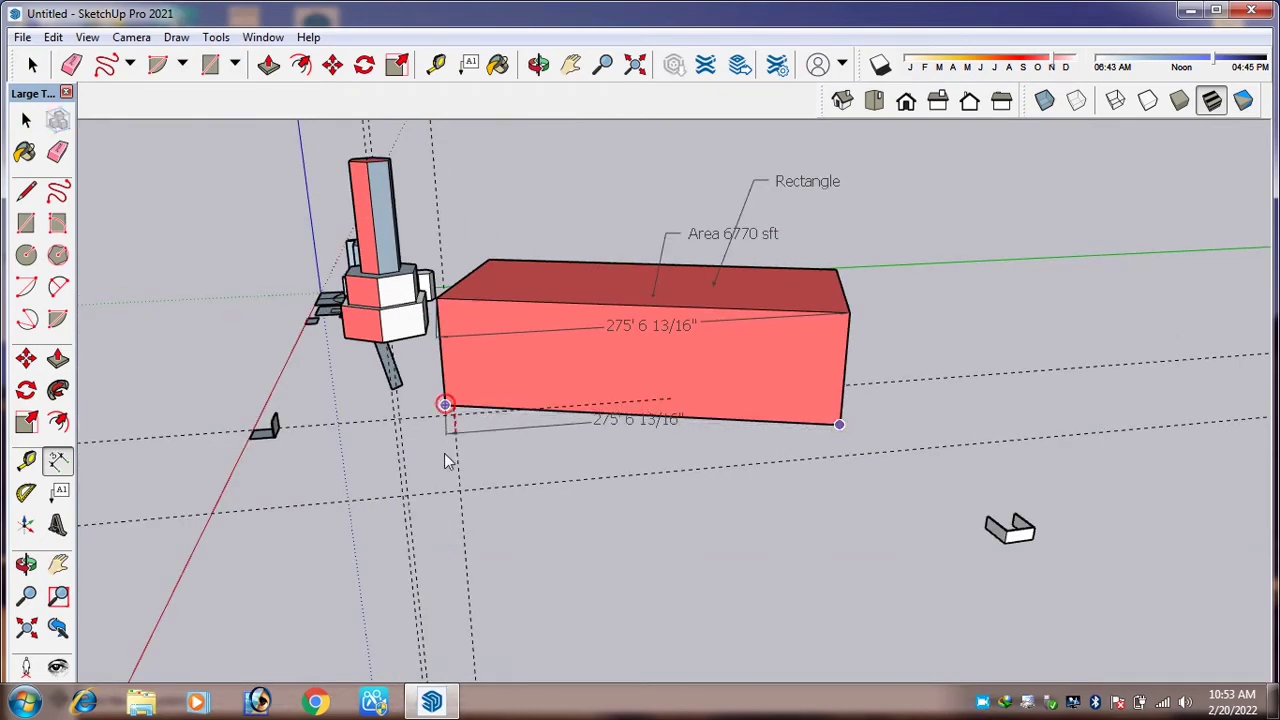
{"action": "left_click", "coordinate": [446, 465]}
Dimension the bottom edge of the small U-shaped solid's white front face, placing the dimension in front of it.
{"action": "scroll", "coordinate": [1092, 558], "scroll_direction": "up", "scroll_amount": 1}
{"action": "scroll", "coordinate": [981, 514], "scroll_direction": "up", "scroll_amount": 3}
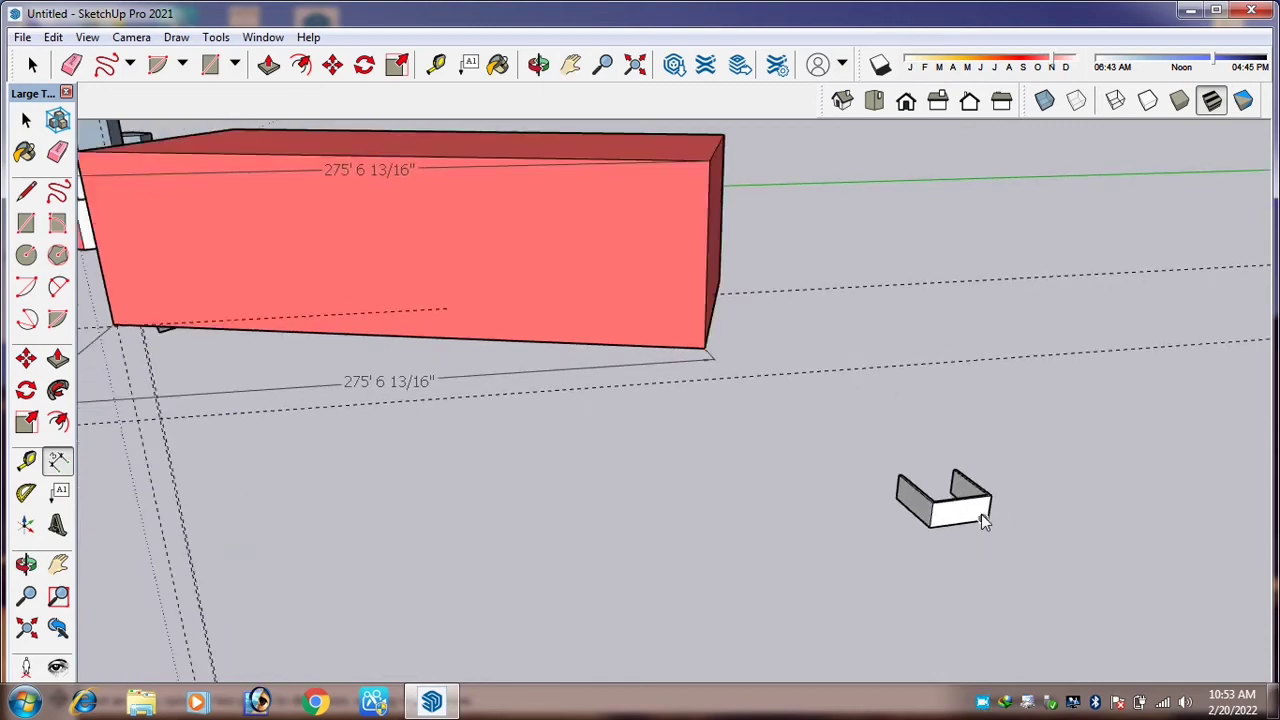
{"action": "left_click", "coordinate": [996, 528]}
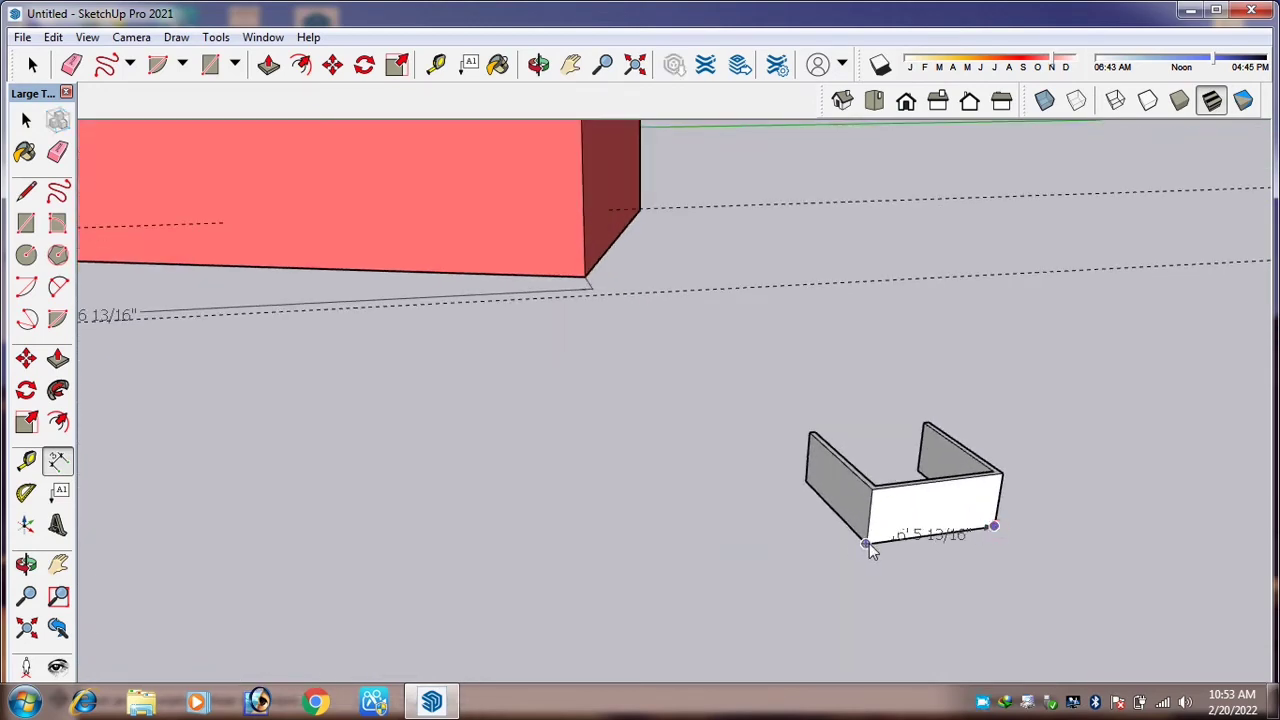
{"action": "left_click", "coordinate": [869, 543]}
{"action": "left_click", "coordinate": [954, 560]}
{"action": "scroll", "coordinate": [954, 566], "scroll_direction": "up", "scroll_amount": 2}
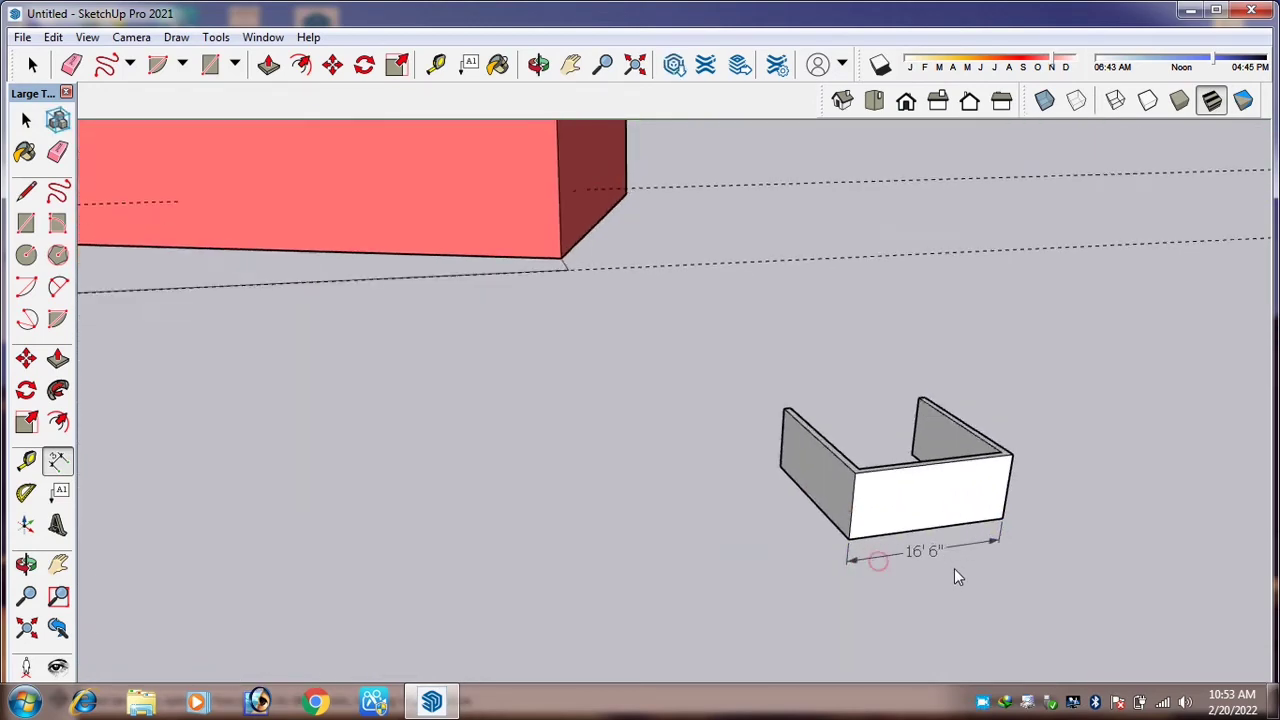
Dimension the bottom edge of the U-shaped solid's outer grey side wall, placing the dimension outside the wall.
{"action": "left_click", "coordinate": [751, 450]}
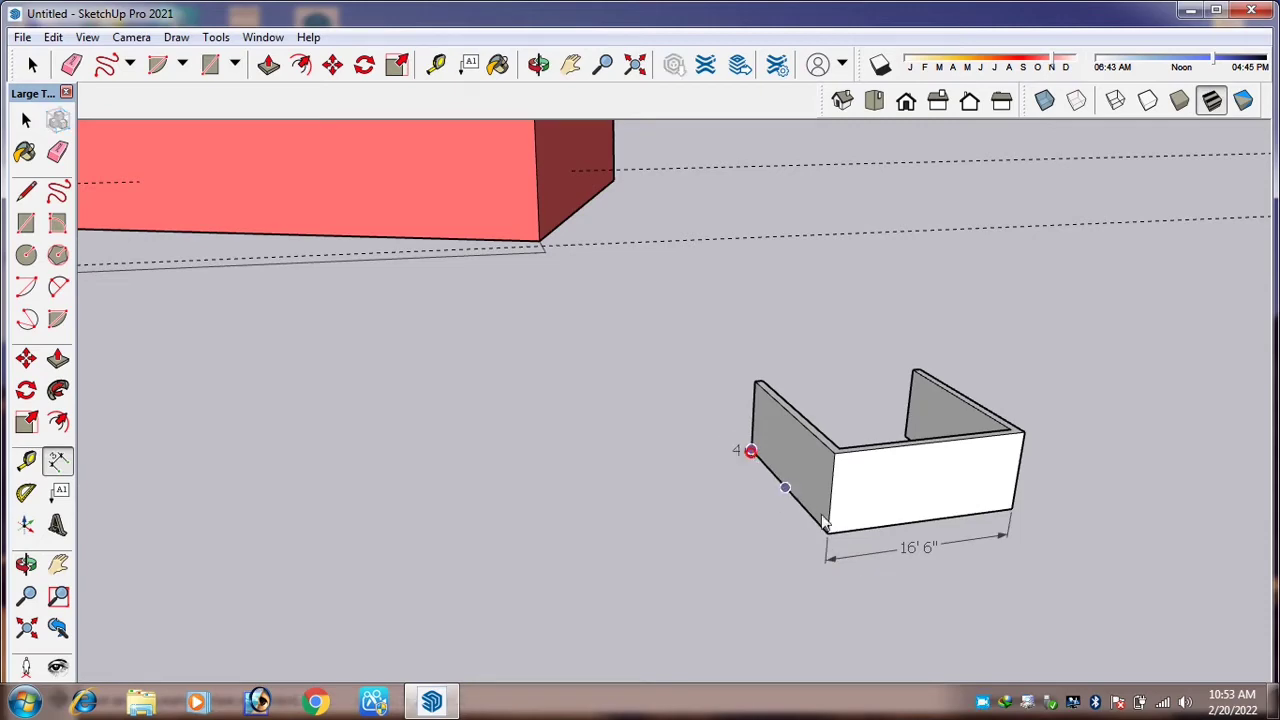
{"action": "left_click", "coordinate": [827, 533]}
{"action": "left_click", "coordinate": [770, 555]}
{"action": "scroll", "coordinate": [780, 550], "scroll_direction": "down", "scroll_amount": 10}
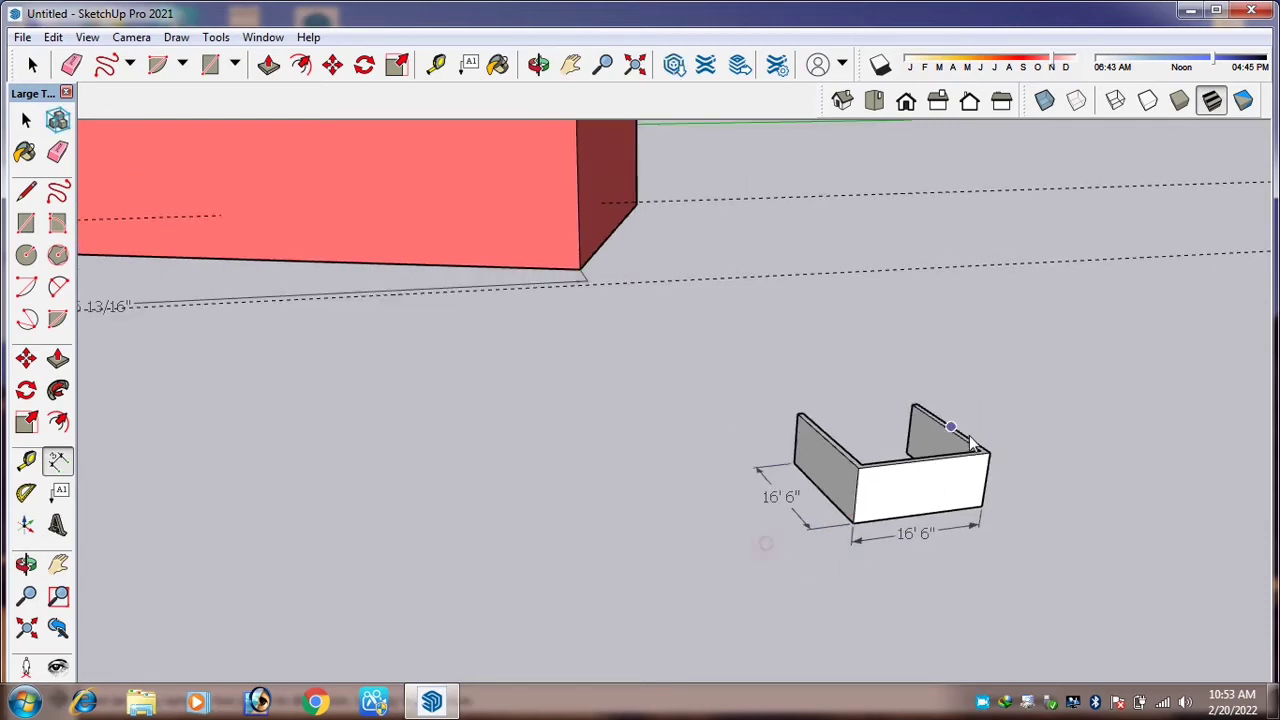
{"action": "scroll", "coordinate": [995, 480], "scroll_direction": "down", "scroll_amount": 2}
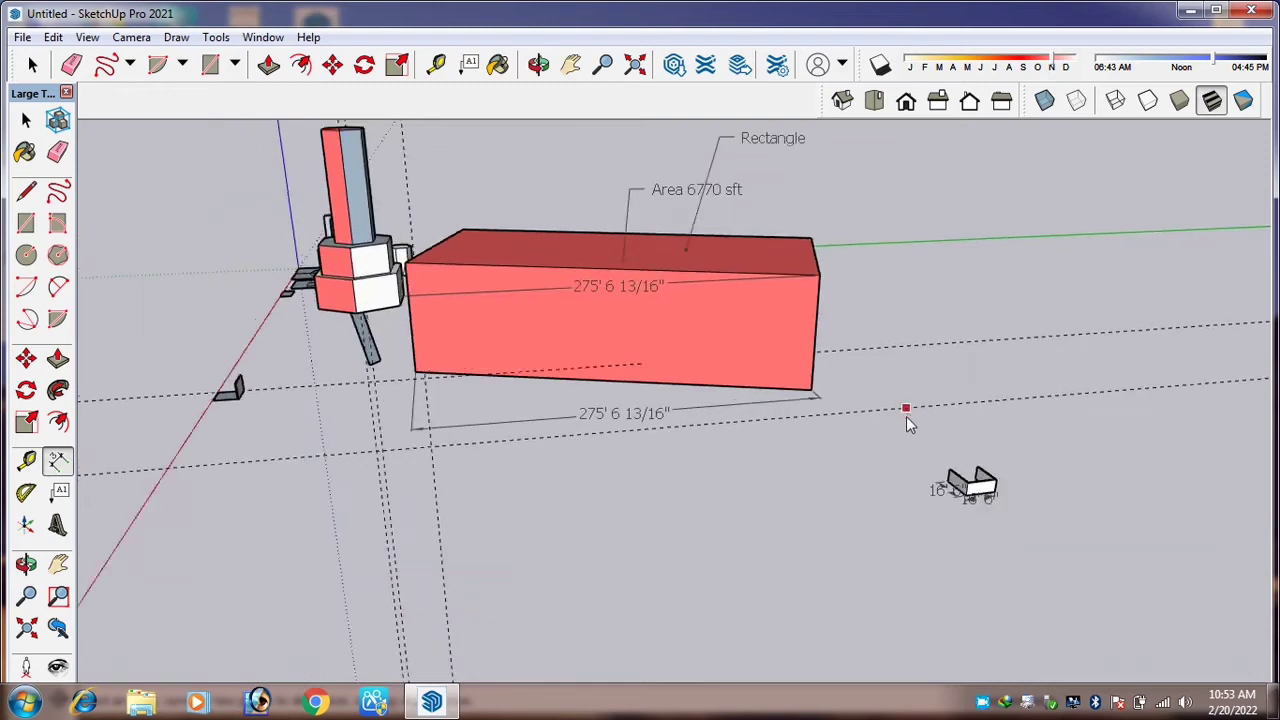
{"action": "scroll", "coordinate": [926, 478], "scroll_direction": "down", "scroll_amount": 7}
{"action": "scroll", "coordinate": [541, 481], "scroll_direction": "up", "scroll_amount": 2}
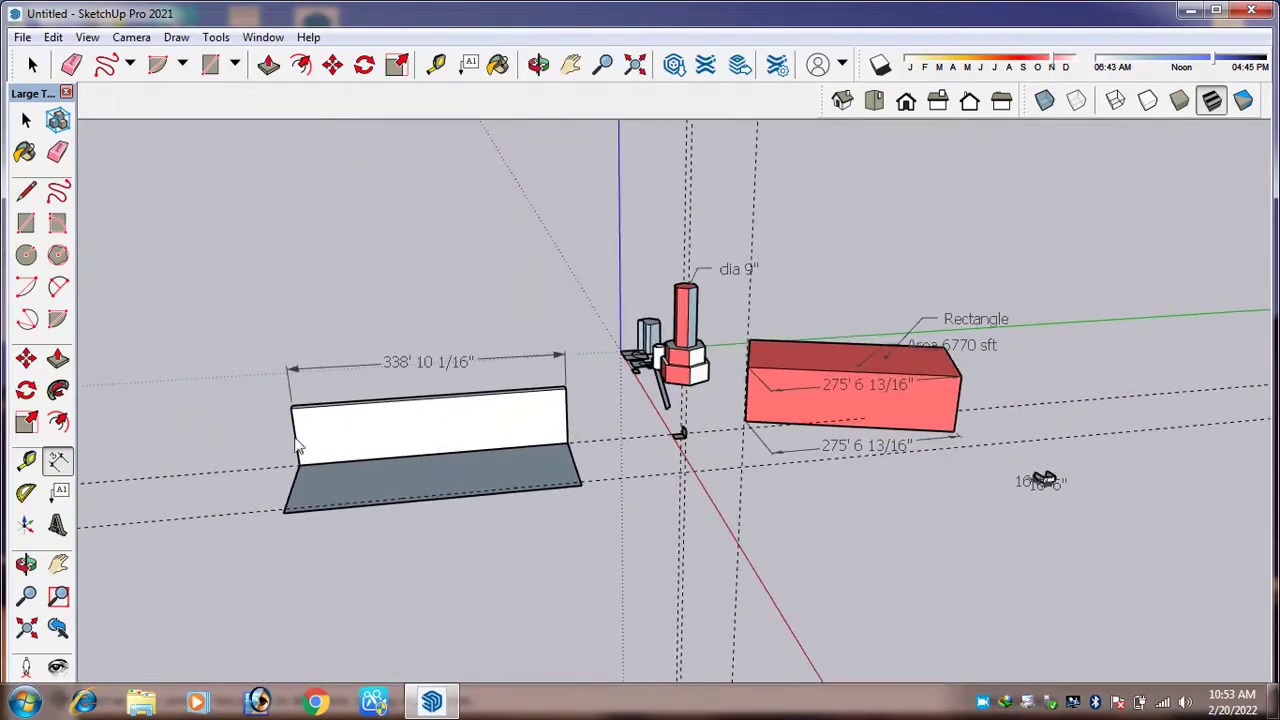
Use the Protractor to place an upright guide line on the L-shaped solid's white face, about one fifth along its length.
{"action": "left_click", "coordinate": [27, 492]}
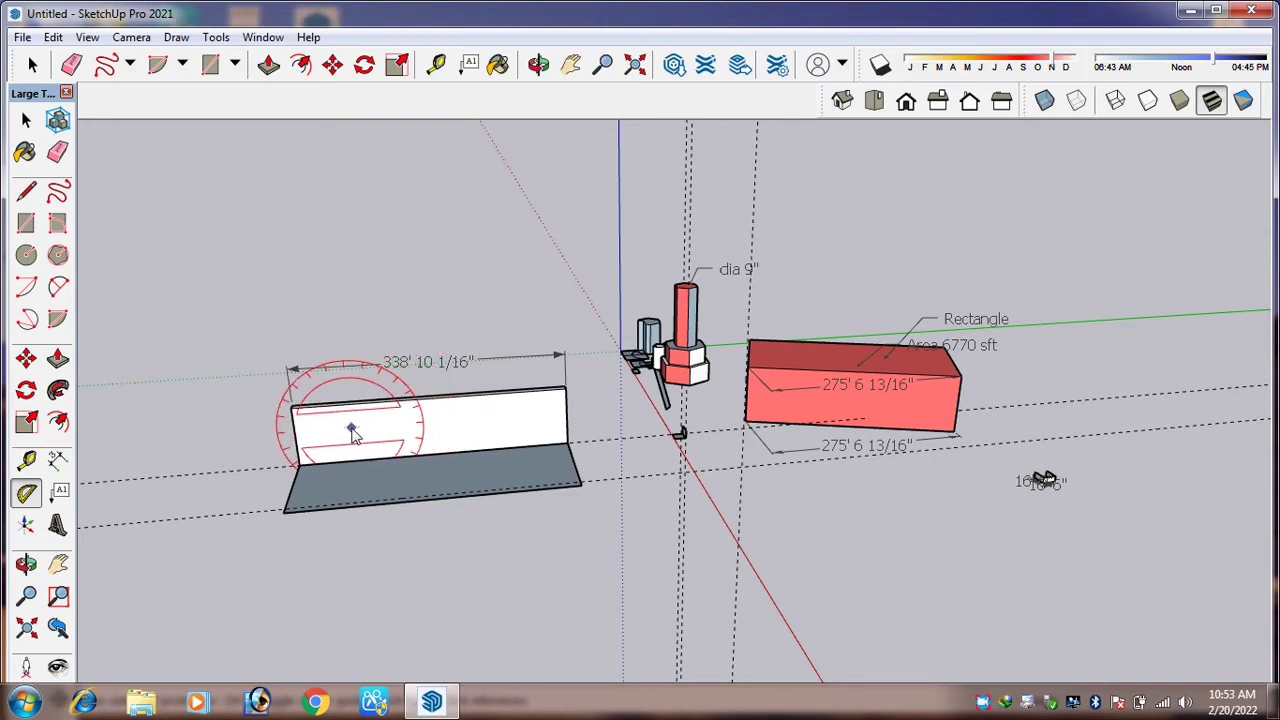
{"action": "left_click", "coordinate": [351, 430]}
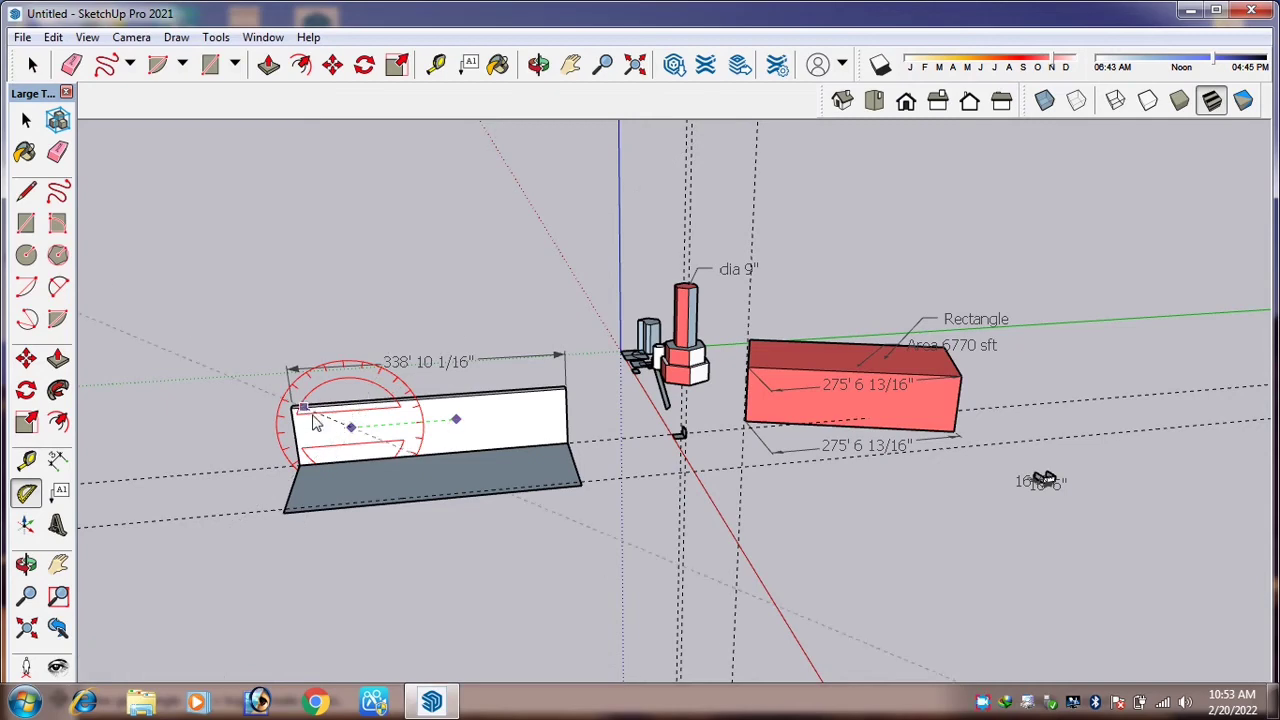
{"action": "key", "text": "Escape"}
Add a Tape Measure guide line parallel to the wall's top edge, about halfway down the white face and crossing the upright guide.
{"action": "scroll", "coordinate": [360, 428], "scroll_direction": "up", "scroll_amount": 5}
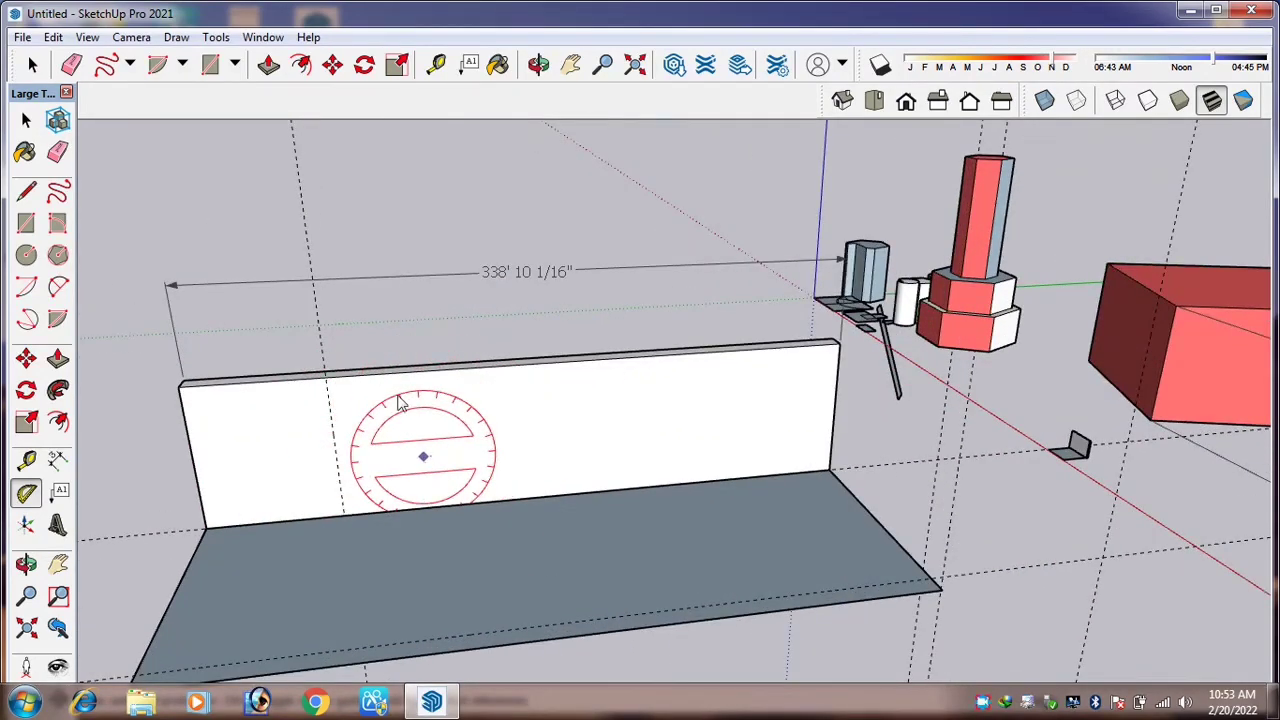
{"action": "key", "text": "t"}
{"action": "left_click", "coordinate": [417, 372]}
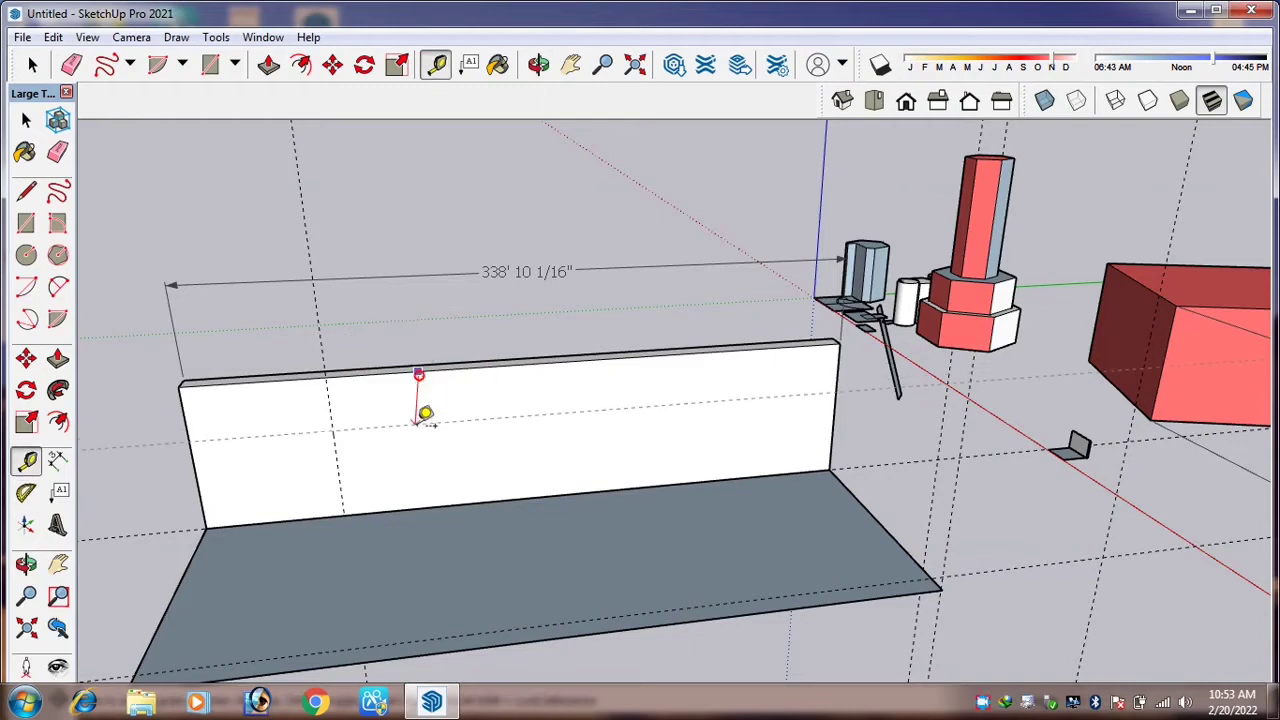
{"action": "left_click", "coordinate": [416, 440]}
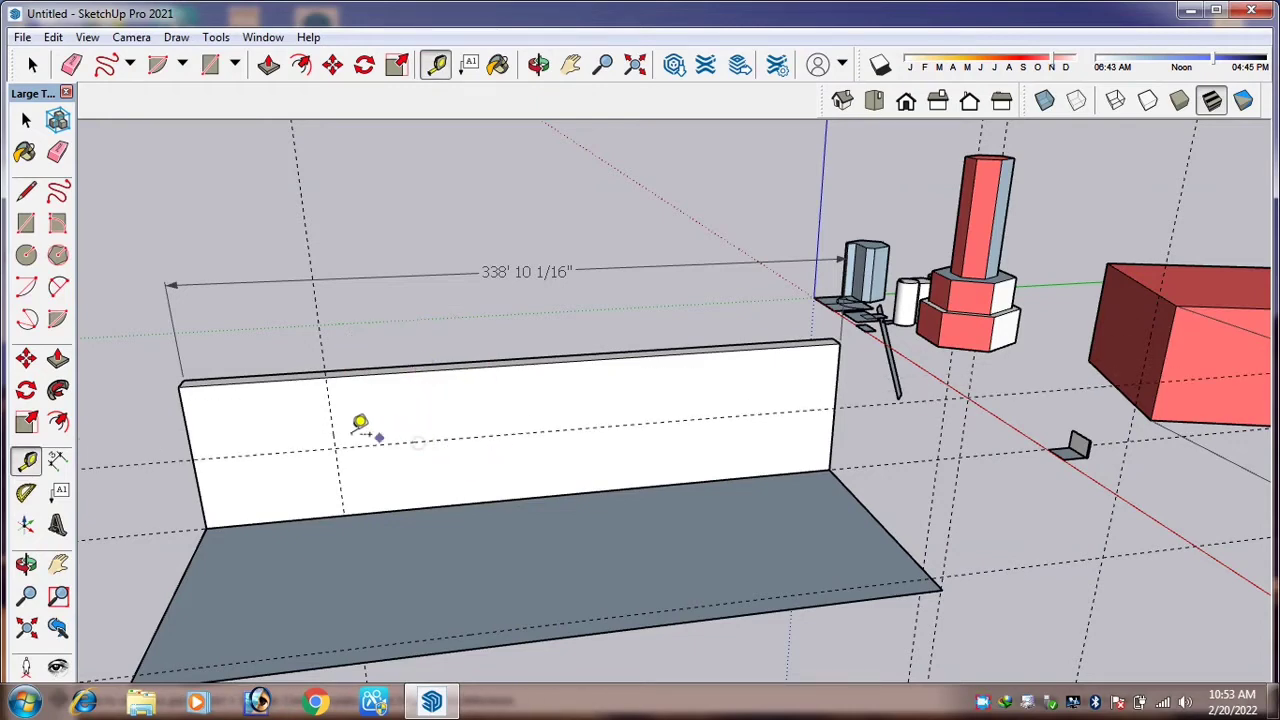
{"action": "scroll", "coordinate": [360, 425], "scroll_direction": "up", "scroll_amount": 2}
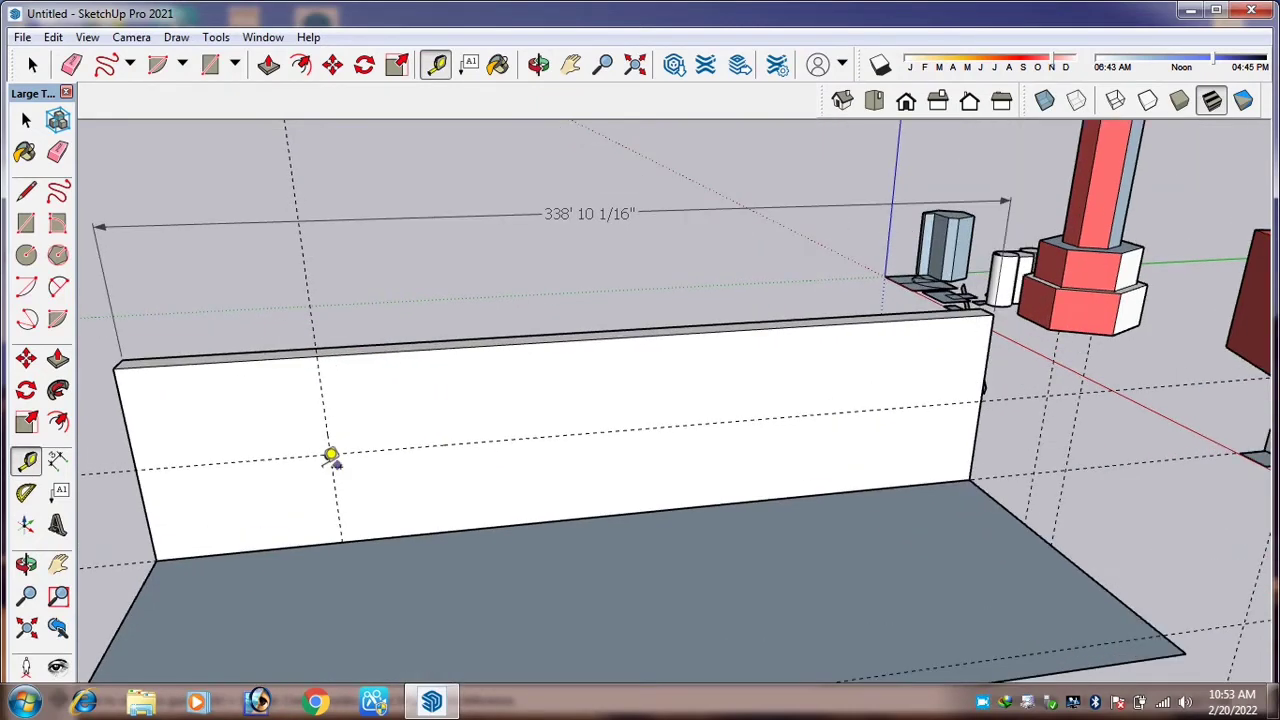
Create a slanted Protractor guide line through the crossing of the two guides on the white face, using the lengthwise guide as baseline.
{"action": "left_click", "coordinate": [27, 495]}
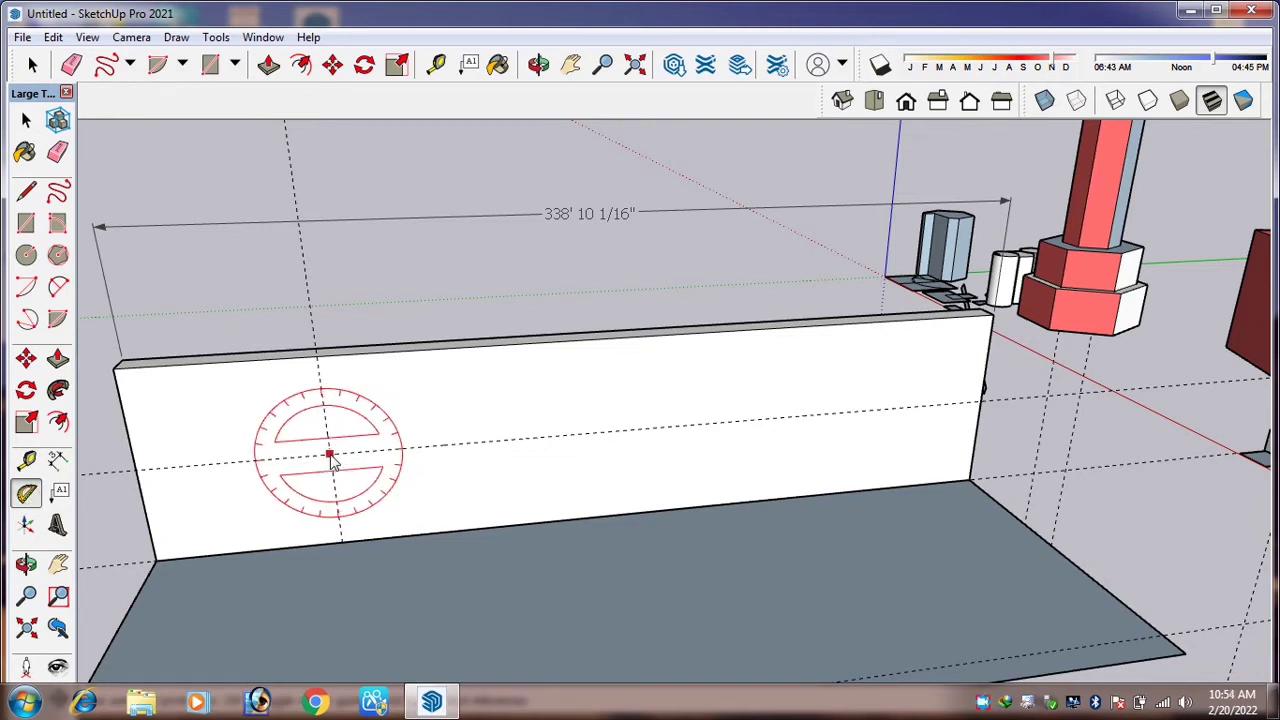
{"action": "left_click", "coordinate": [330, 455]}
{"action": "left_click", "coordinate": [626, 435]}
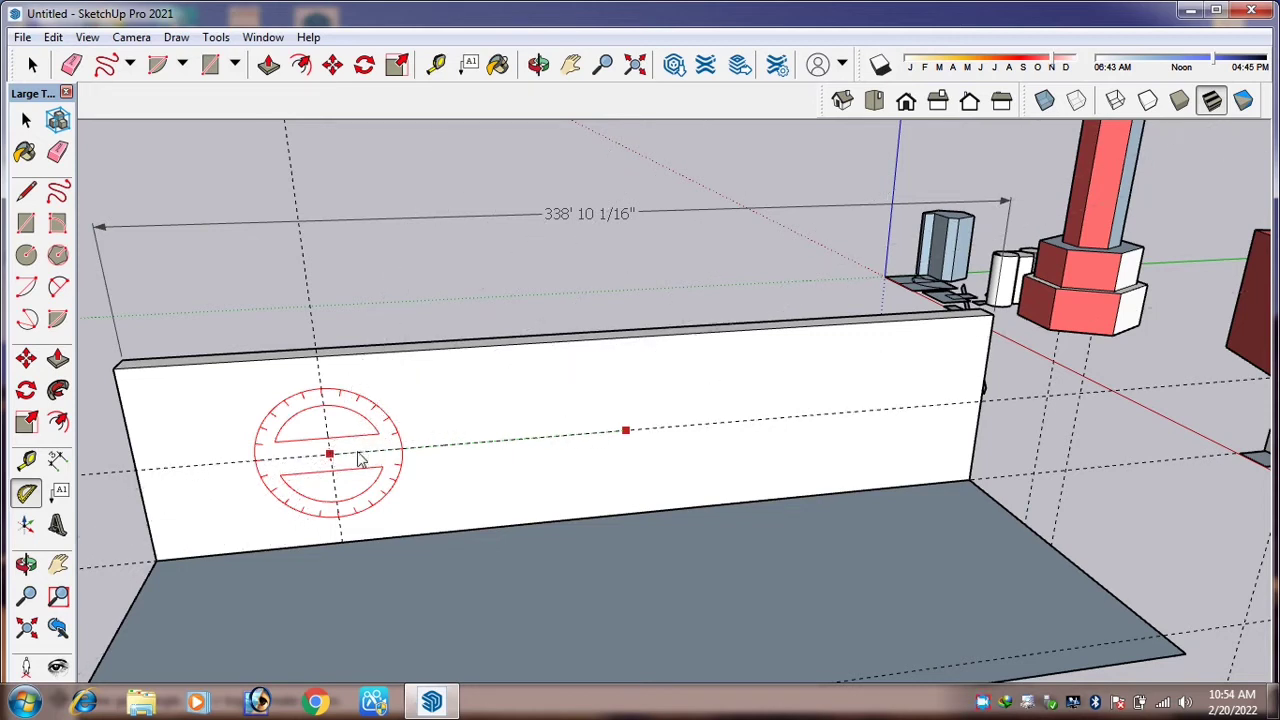
{"action": "left_click", "coordinate": [623, 431]}
{"action": "left_click", "coordinate": [500, 398]}
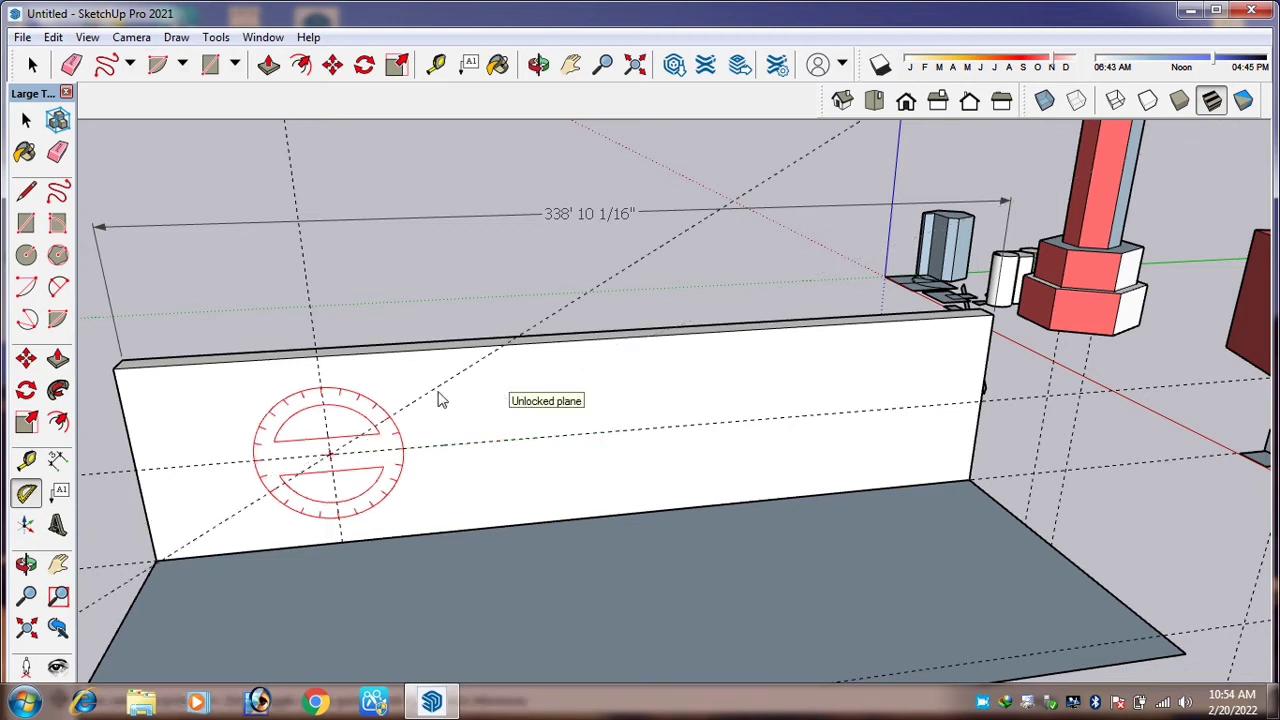
{"action": "scroll", "coordinate": [328, 477], "scroll_direction": "up", "scroll_amount": 5}
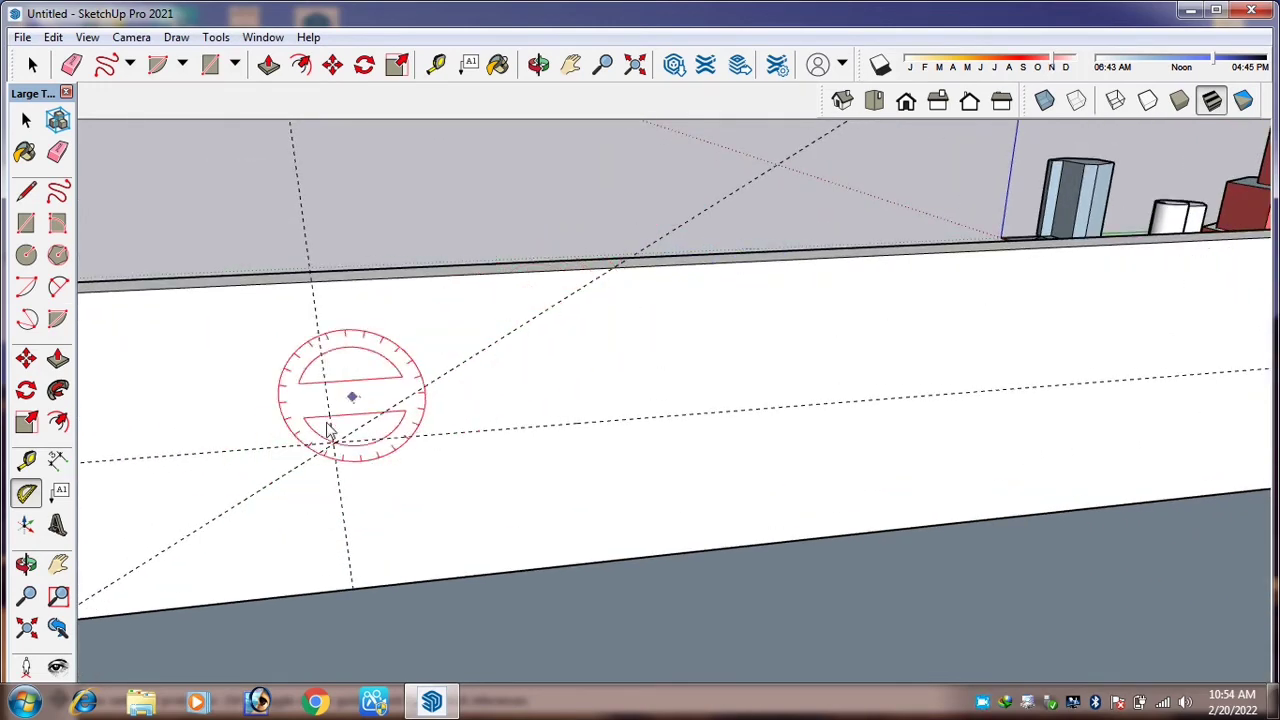
{"action": "scroll", "coordinate": [417, 437], "scroll_direction": "down", "scroll_amount": 3}
{"action": "scroll", "coordinate": [417, 443], "scroll_direction": "down", "scroll_amount": 2}
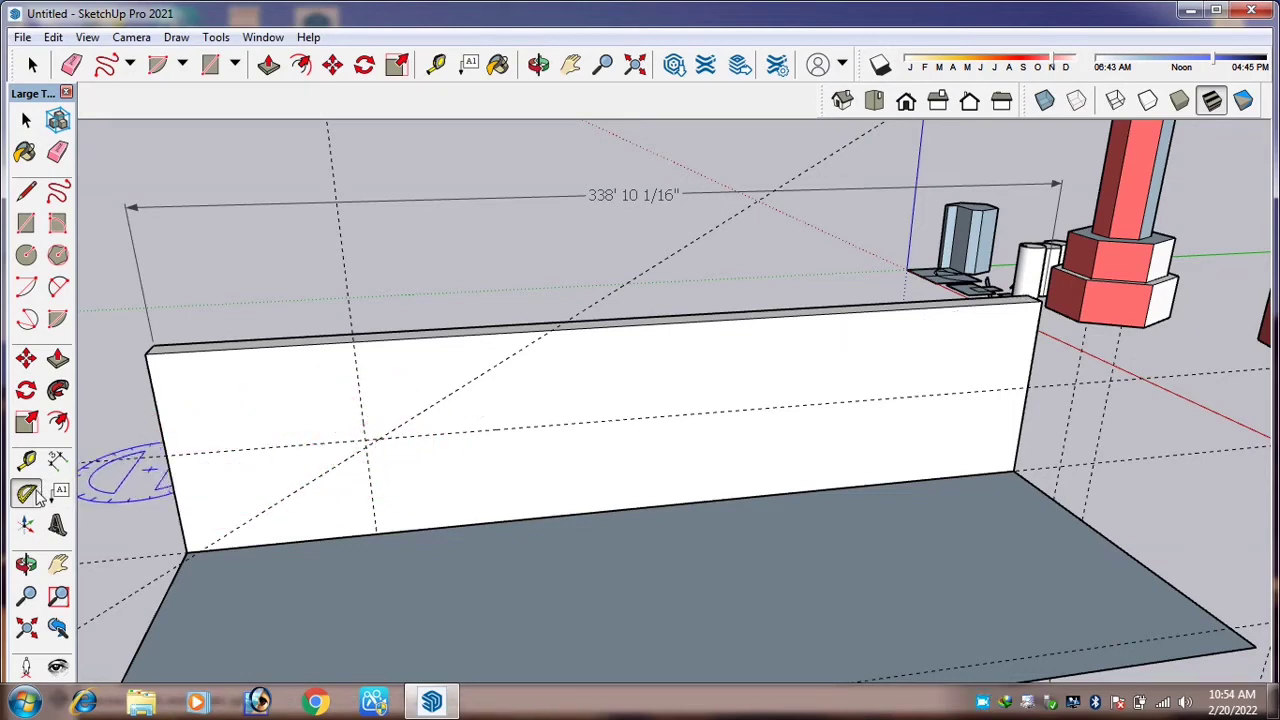
{"action": "scroll", "coordinate": [420, 445], "scroll_direction": "down", "scroll_amount": 1}
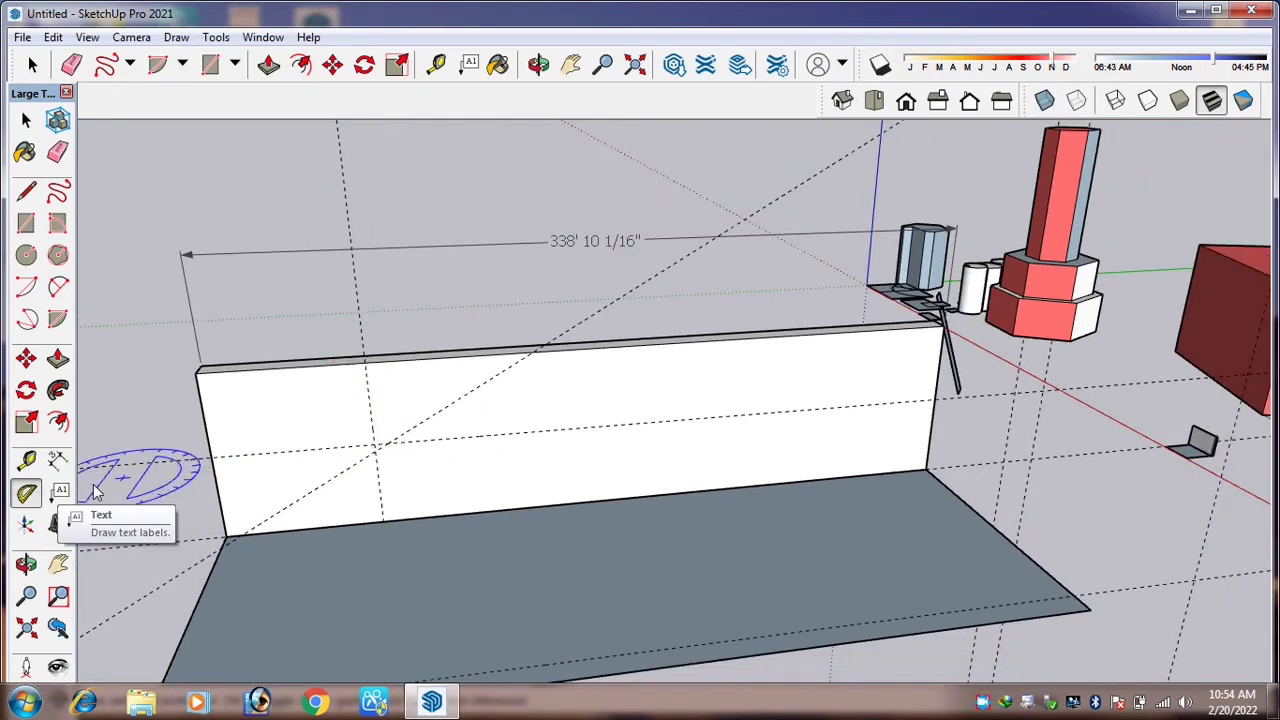
Start a 3D text with "Wall" on the first line and "height 11'" on the second.
{"action": "left_click", "coordinate": [58, 527]}
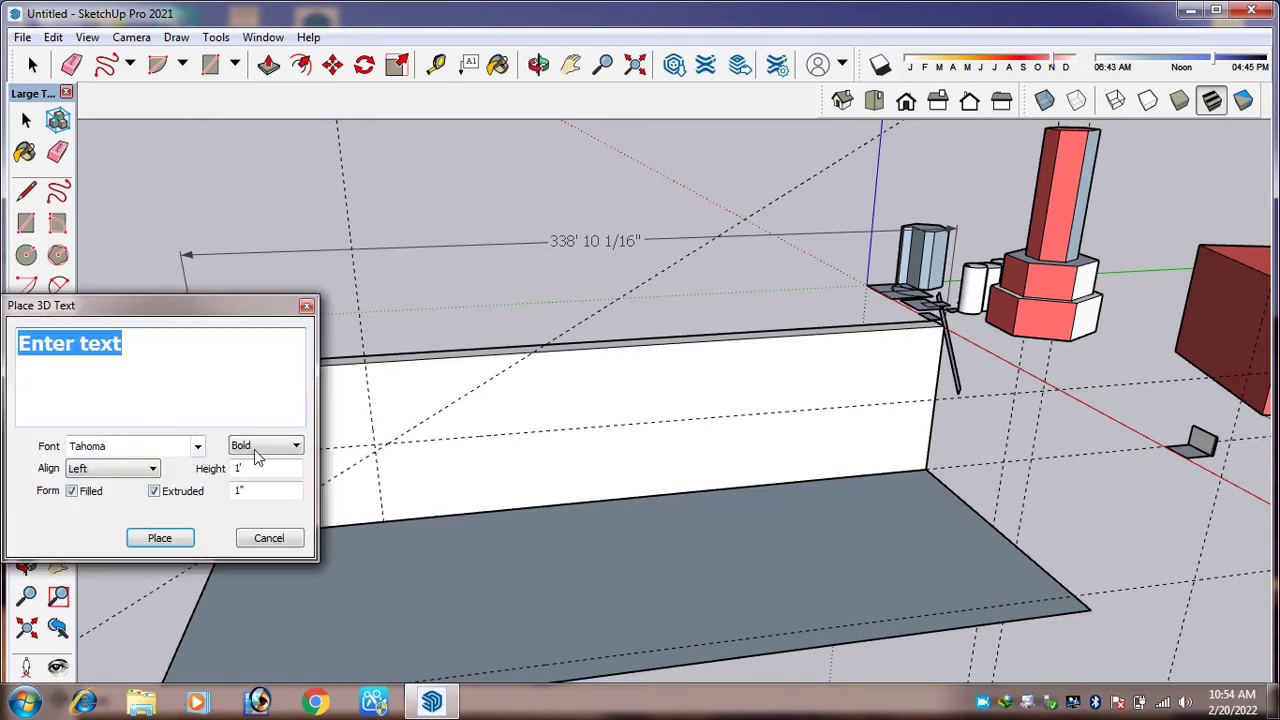
{"action": "left_click", "coordinate": [307, 307]}
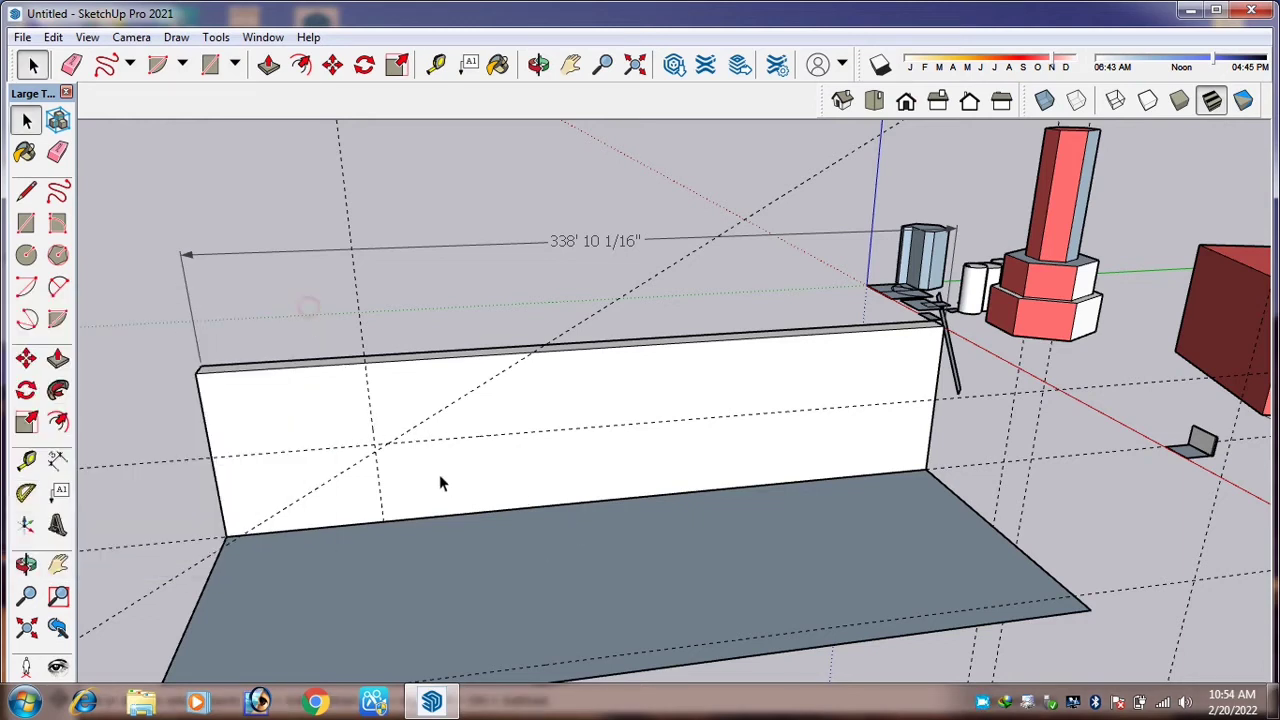
{"action": "left_click", "coordinate": [58, 527]}
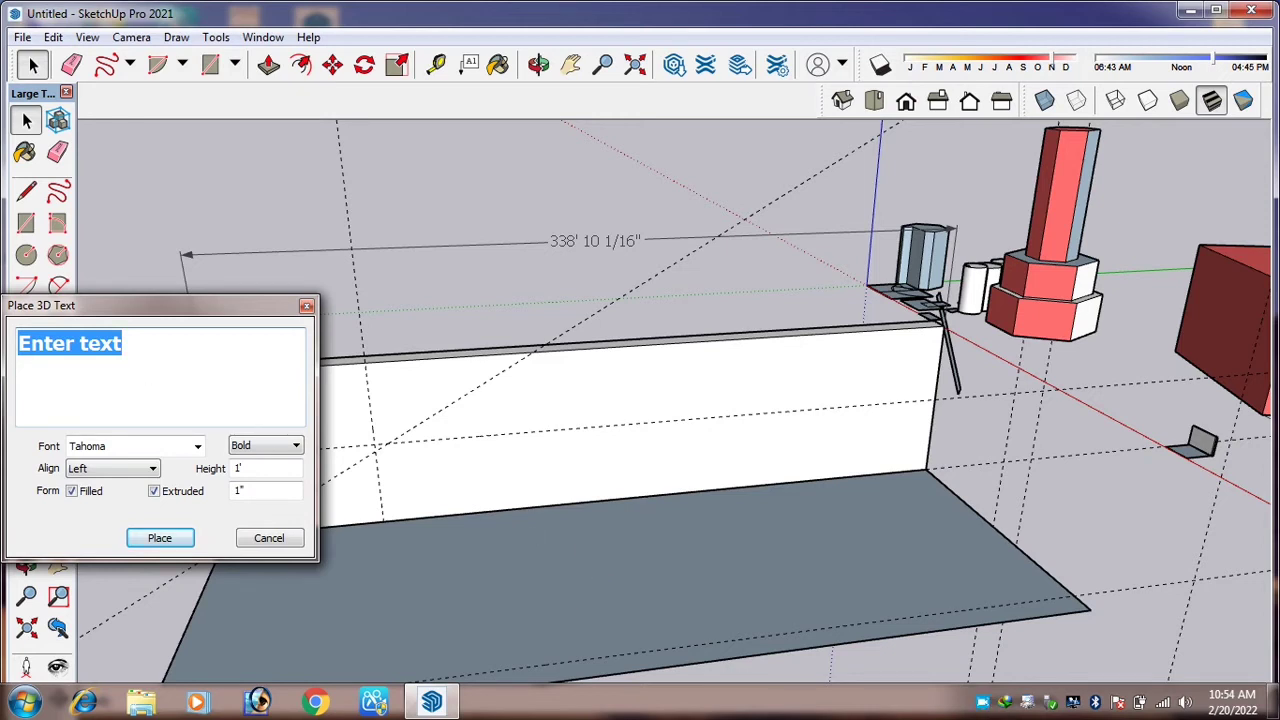
{"action": "type", "text": "B"}
{"action": "type", "text": "W"}
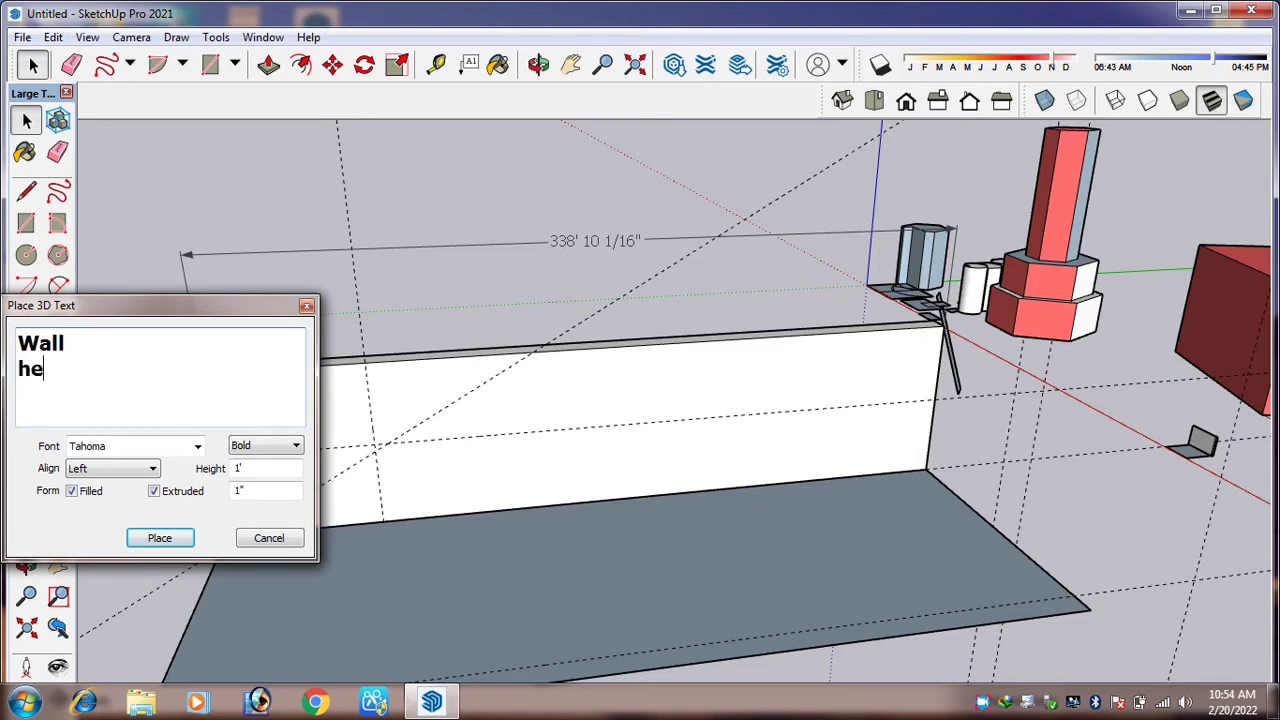
{"action": "type", "text": "all heigh"}
{"action": "type", "text": "t 11"}
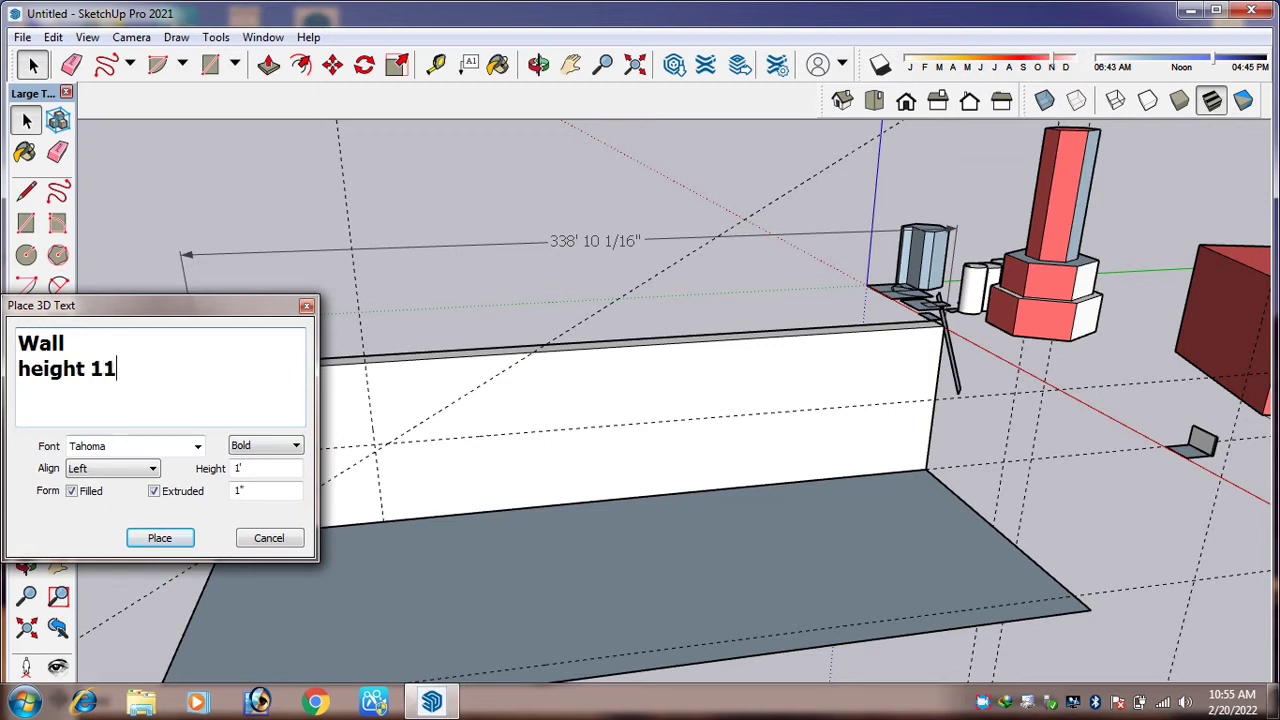
Centre-align the 3D text, keeping the Tahoma font and Bold style.
{"action": "left_click", "coordinate": [117, 452]}
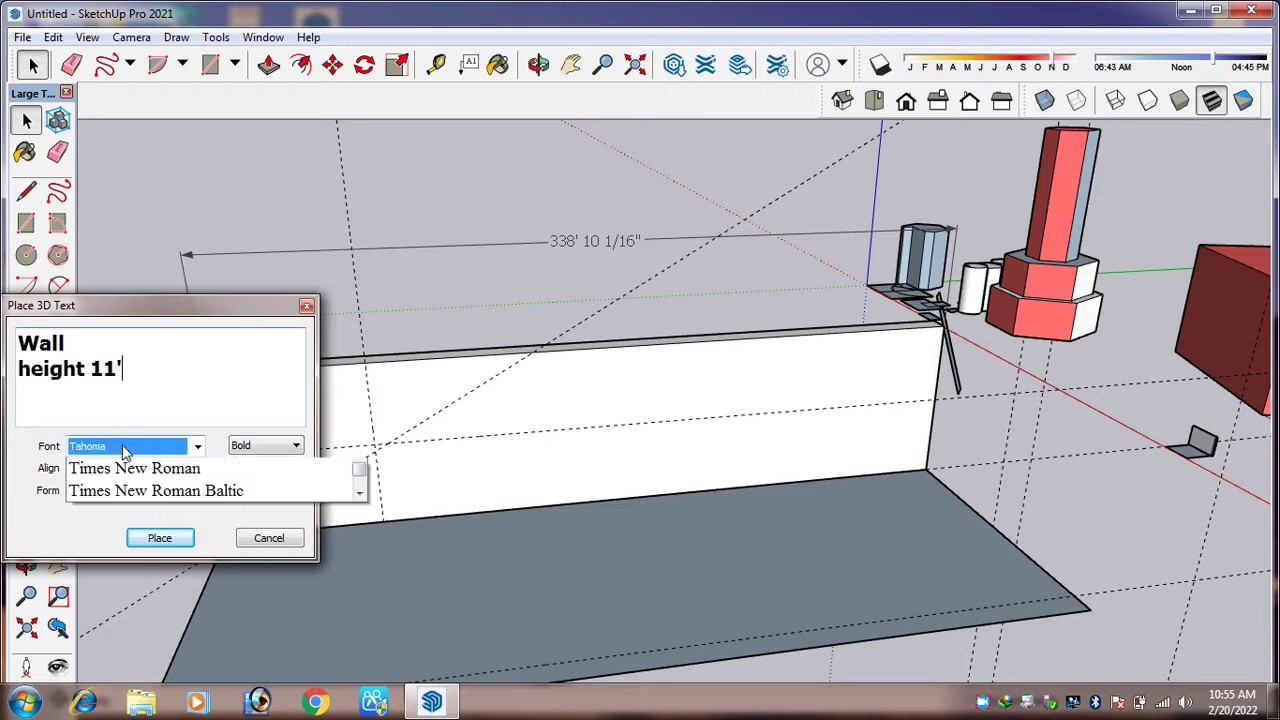
{"action": "left_click", "coordinate": [129, 468]}
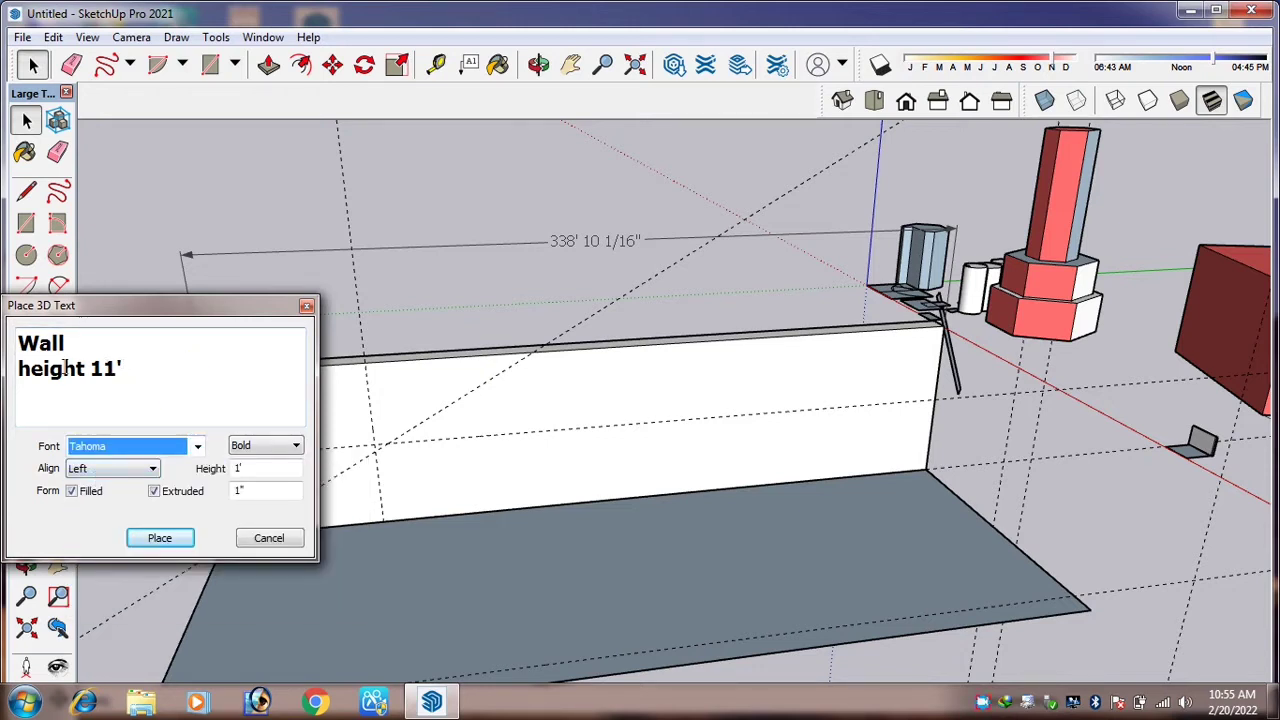
{"action": "left_click", "coordinate": [125, 469]}
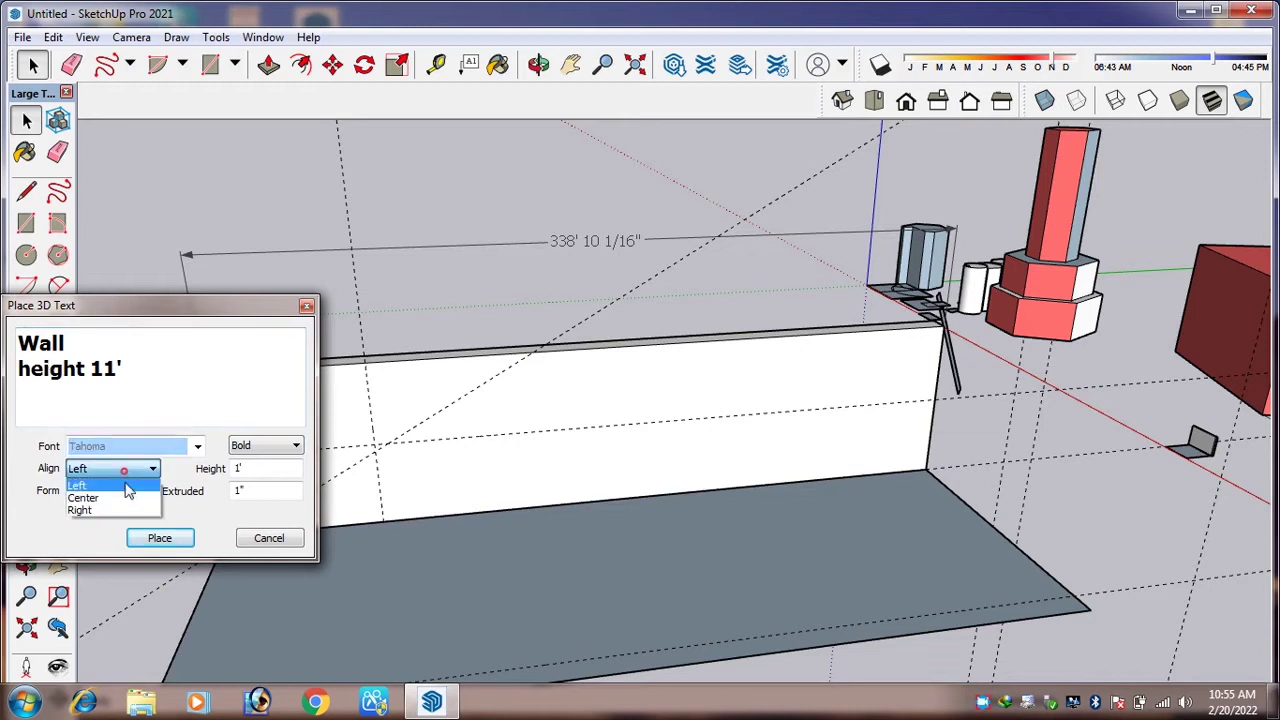
{"action": "left_click", "coordinate": [125, 498]}
{"action": "left_click", "coordinate": [120, 468]}
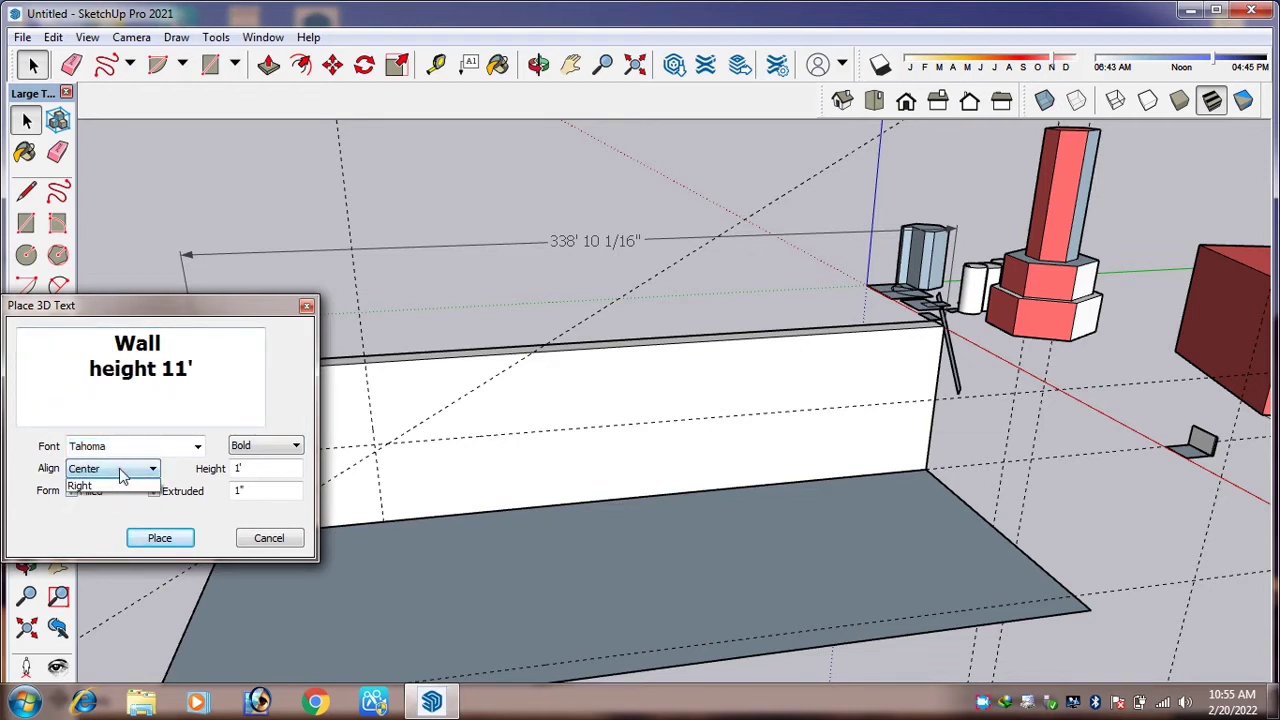
{"action": "left_click", "coordinate": [206, 405]}
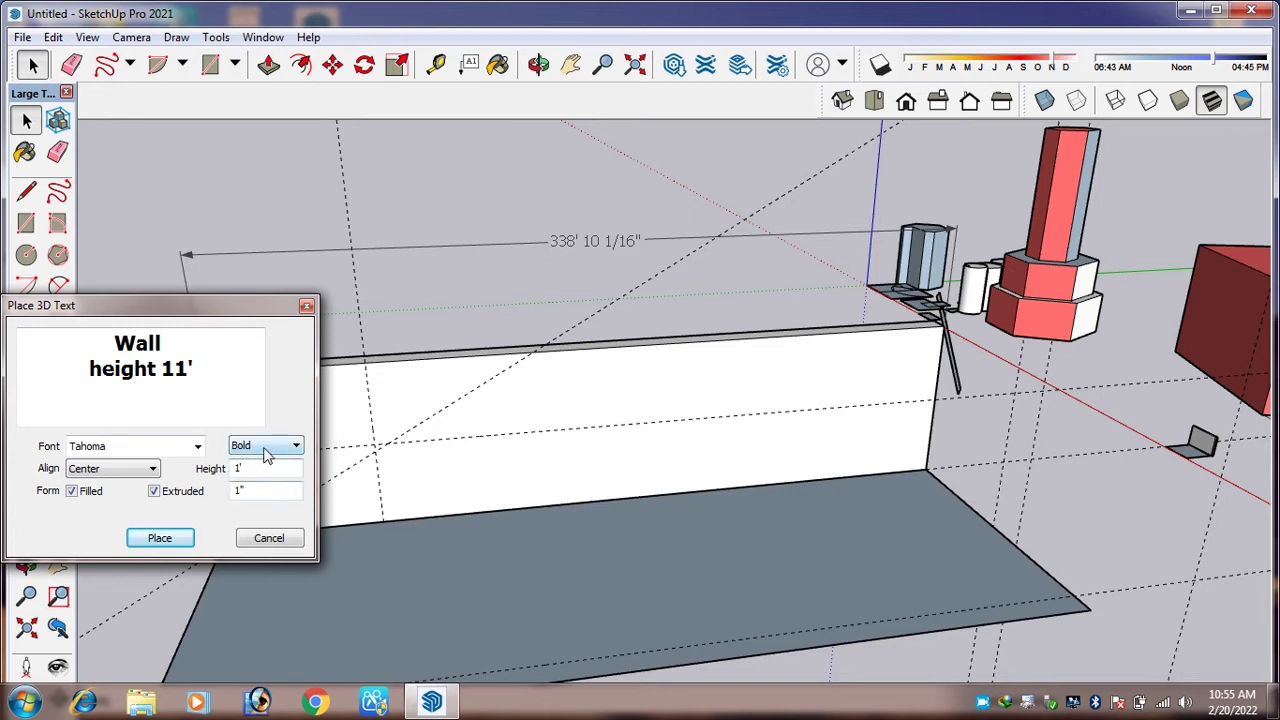
{"action": "left_click", "coordinate": [267, 455]}
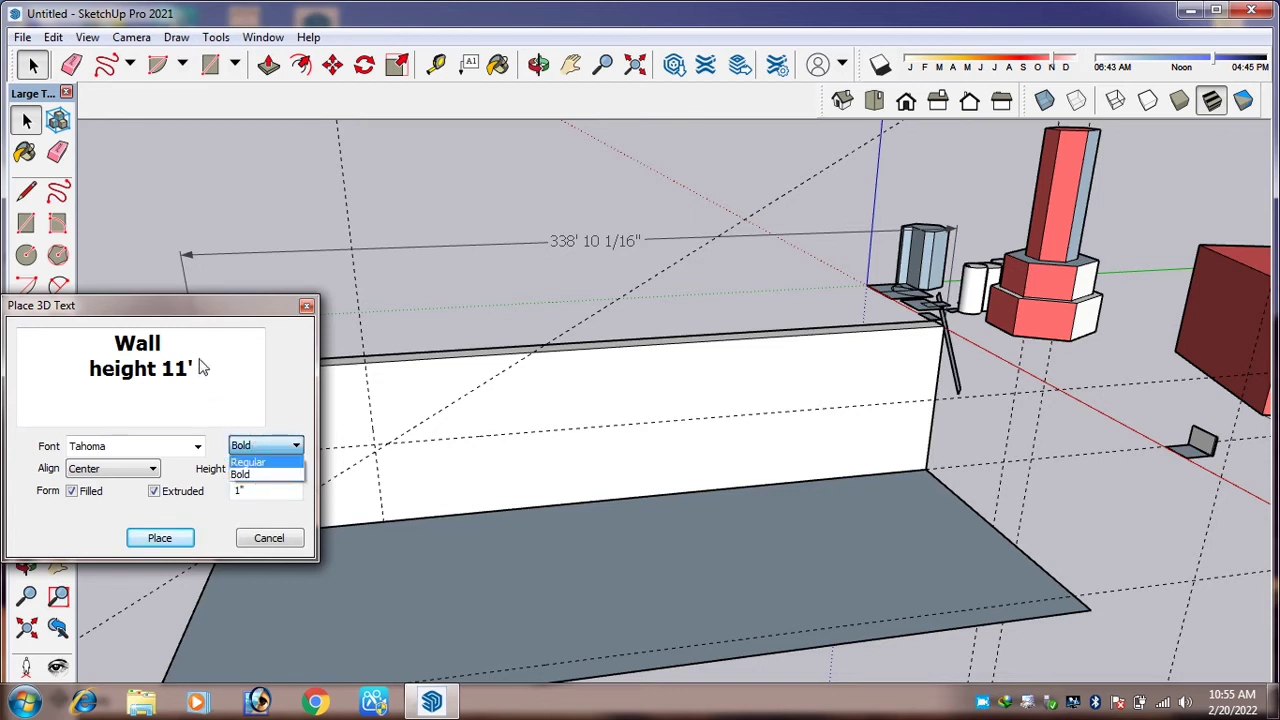
{"action": "left_click", "coordinate": [244, 364]}
Place the 3D text flat on the L-shaped solid's white face, near its middle.
{"action": "left_click", "coordinate": [160, 537]}
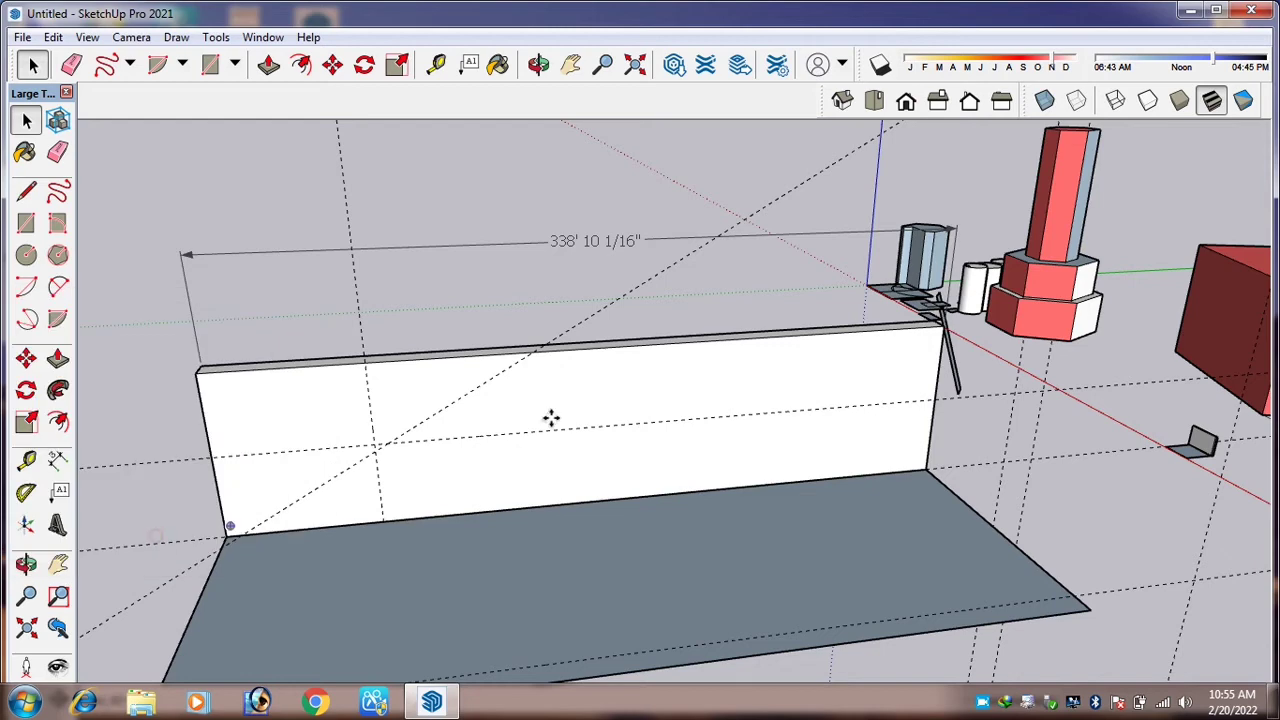
{"action": "scroll", "coordinate": [528, 425], "scroll_direction": "up", "scroll_amount": 2}
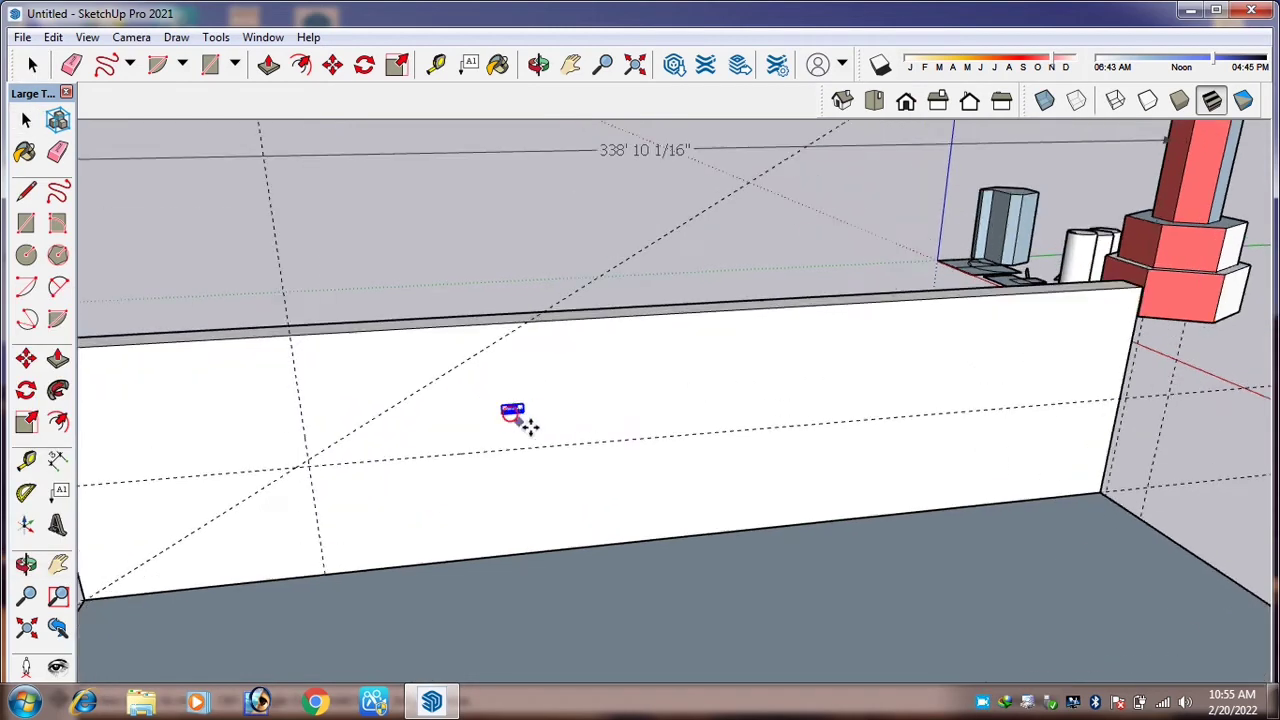
{"action": "left_click", "coordinate": [528, 425]}
{"action": "scroll", "coordinate": [523, 410], "scroll_direction": "up", "scroll_amount": 5}
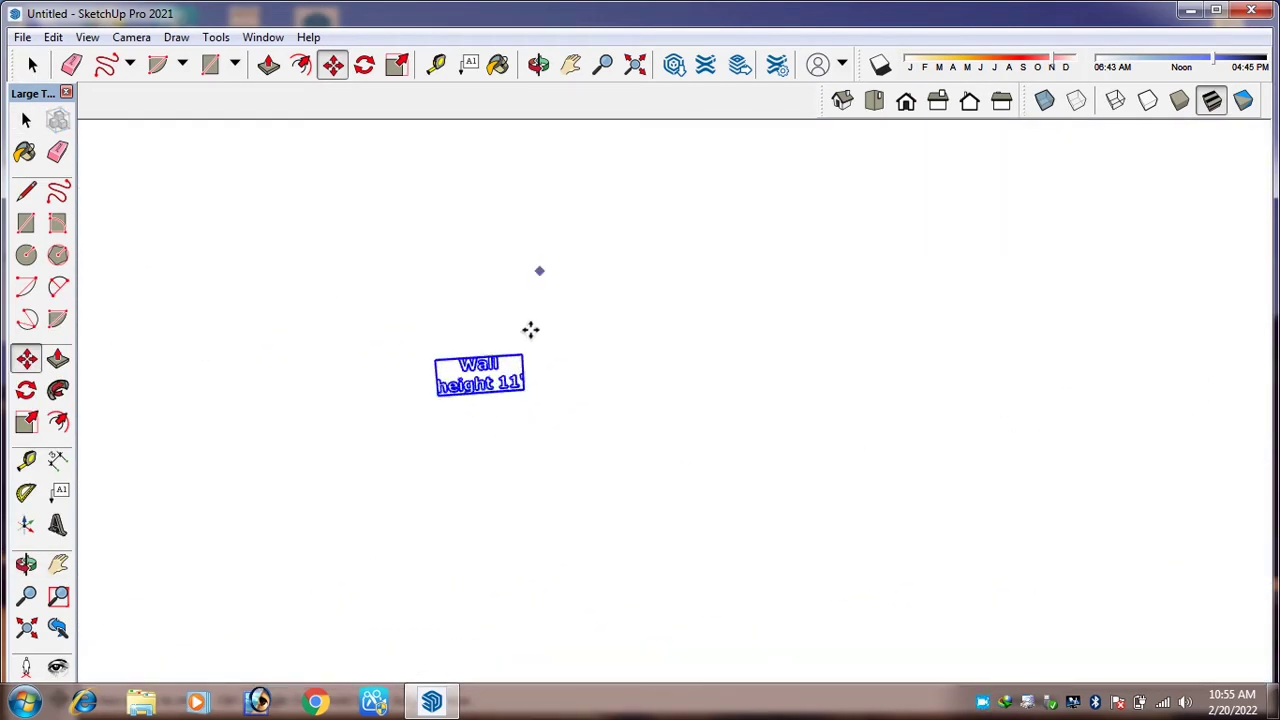
Scale the 3D text up until it spans about one fifth of the white face's length, and deselect it.
{"action": "scroll", "coordinate": [531, 337], "scroll_direction": "down", "scroll_amount": 1}
{"action": "key", "text": "s"}
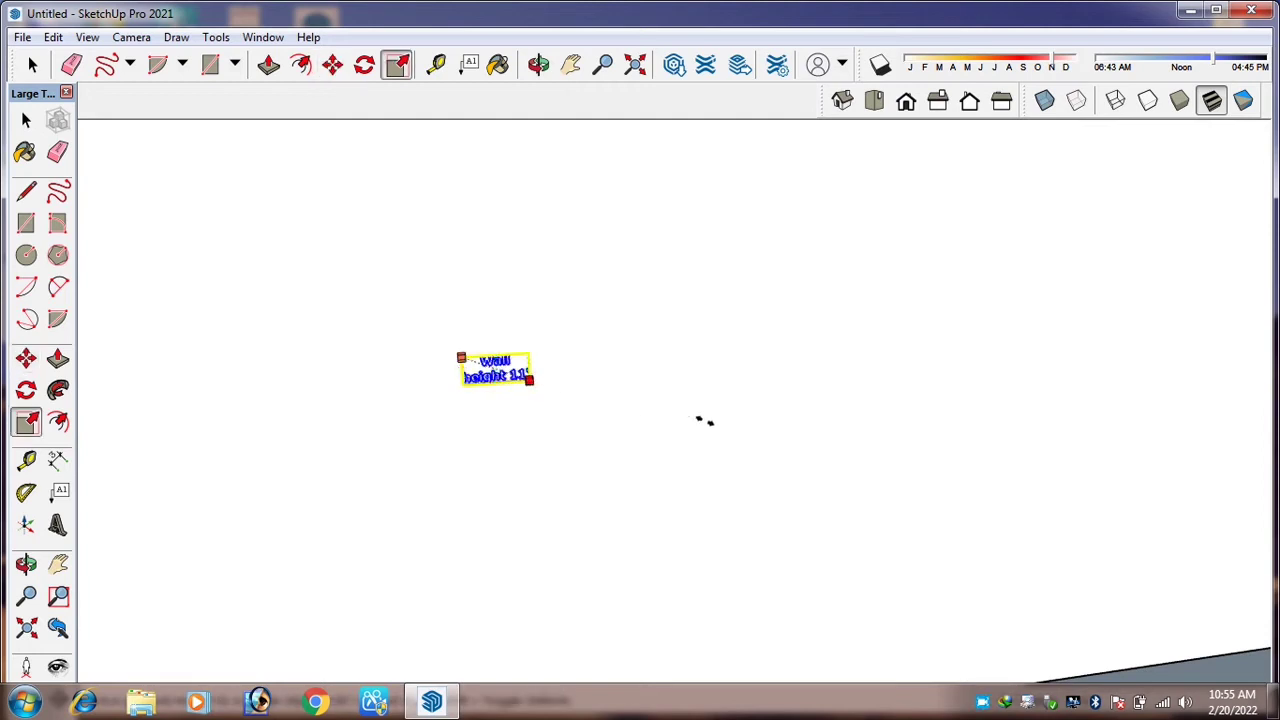
{"action": "left_click_drag", "start_coordinate": [705, 421], "coordinate": [1063, 460]}
{"action": "scroll", "coordinate": [625, 313], "scroll_direction": "down", "scroll_amount": 1}
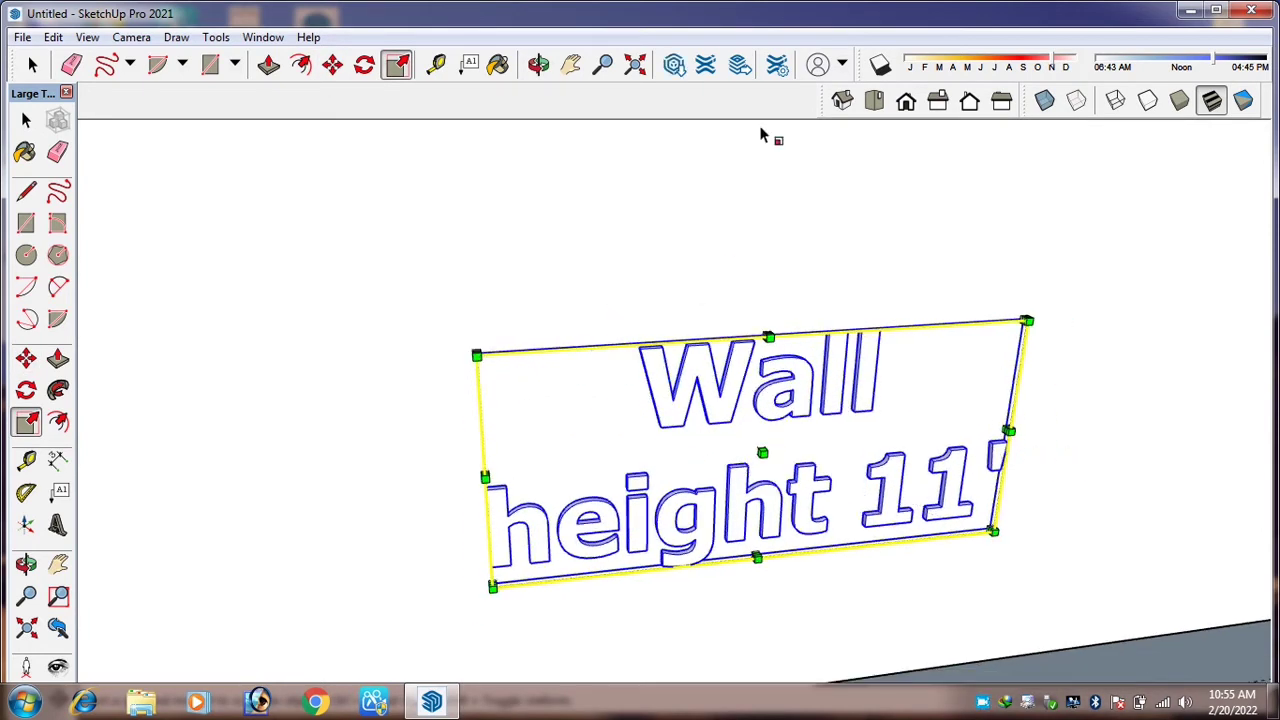
{"action": "left_click", "coordinate": [635, 64]}
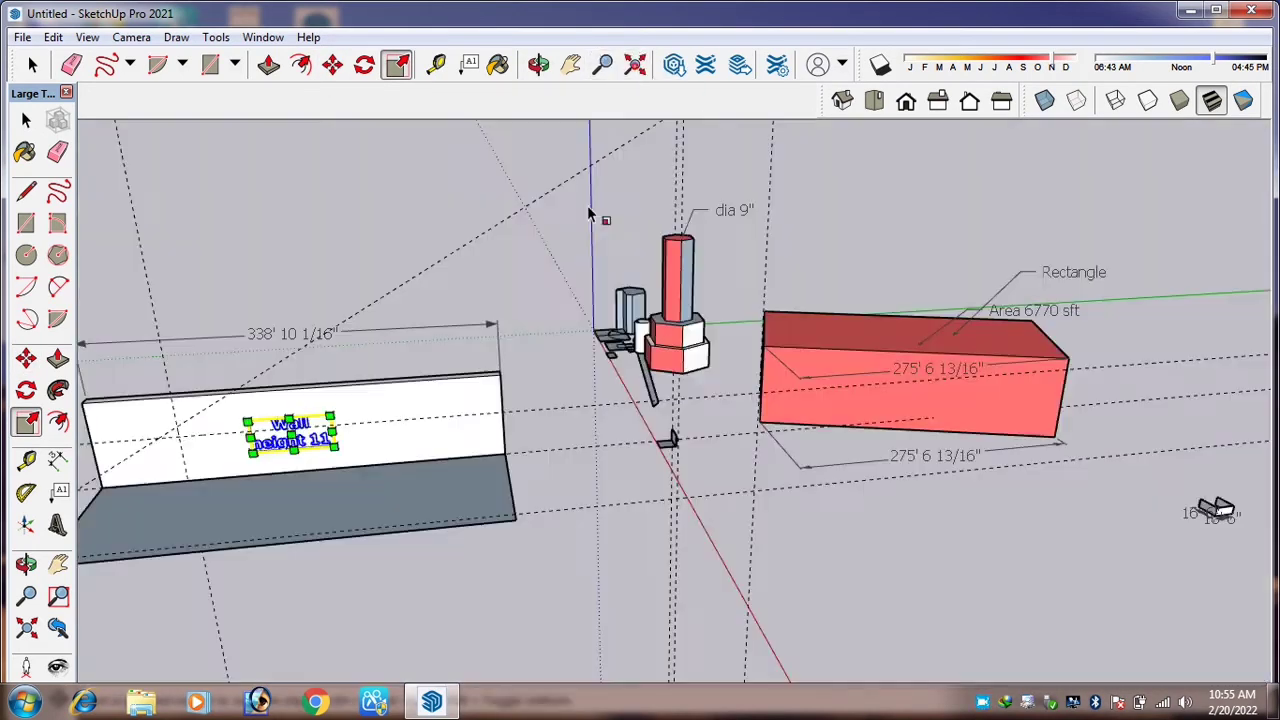
{"action": "scroll", "coordinate": [234, 489], "scroll_direction": "up", "scroll_amount": 5}
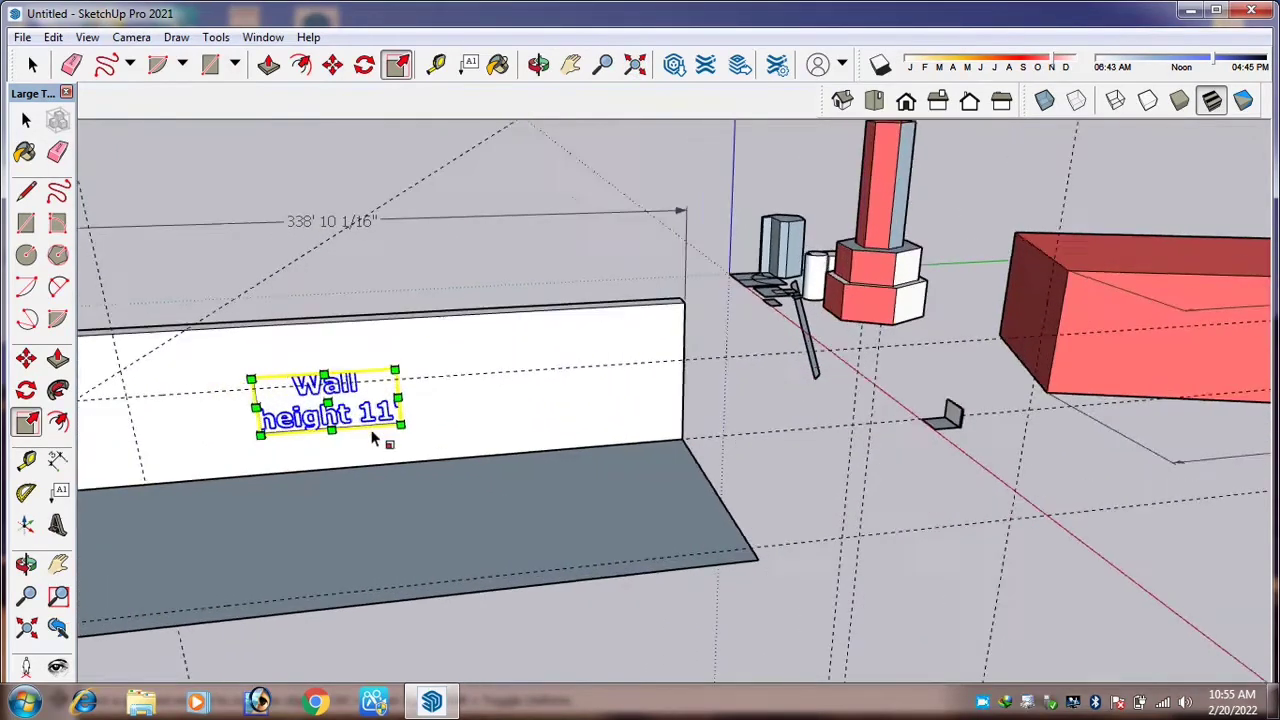
{"action": "key", "text": "space"}
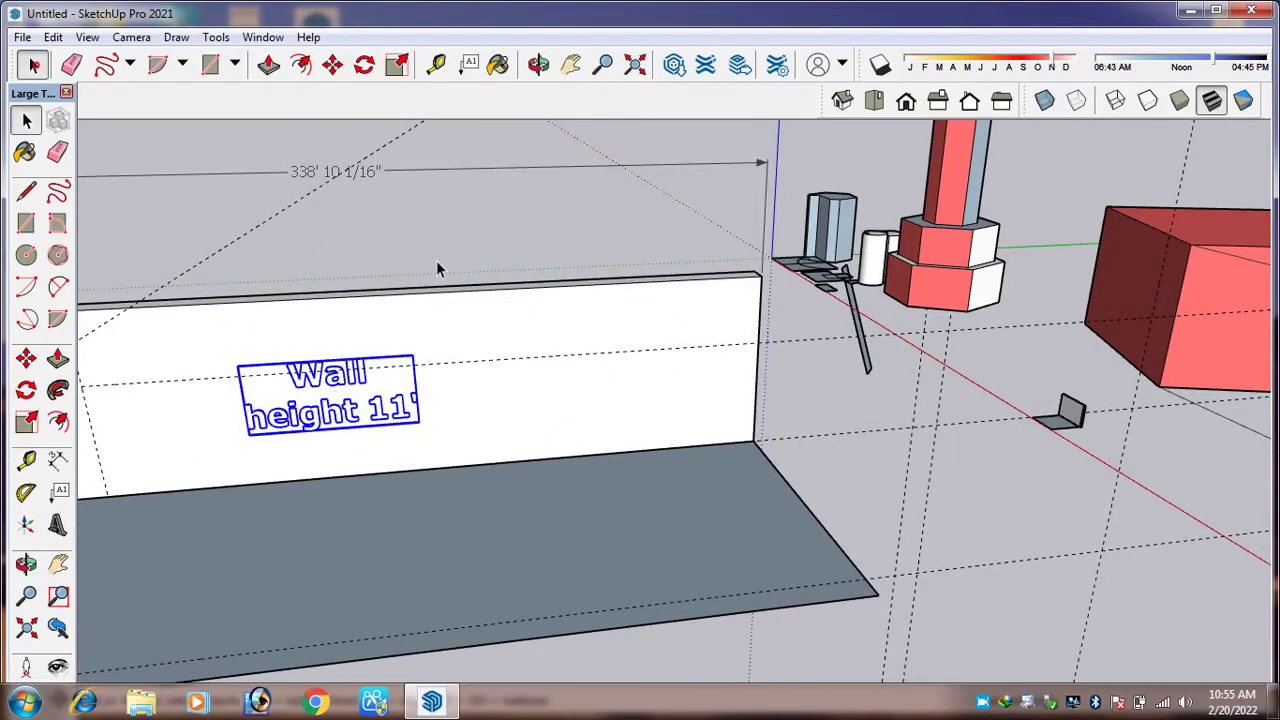
{"action": "left_click", "coordinate": [463, 215]}
{"action": "scroll", "coordinate": [463, 210], "scroll_direction": "down", "scroll_amount": 3}
{"action": "scroll", "coordinate": [493, 405], "scroll_direction": "up", "scroll_amount": 4}
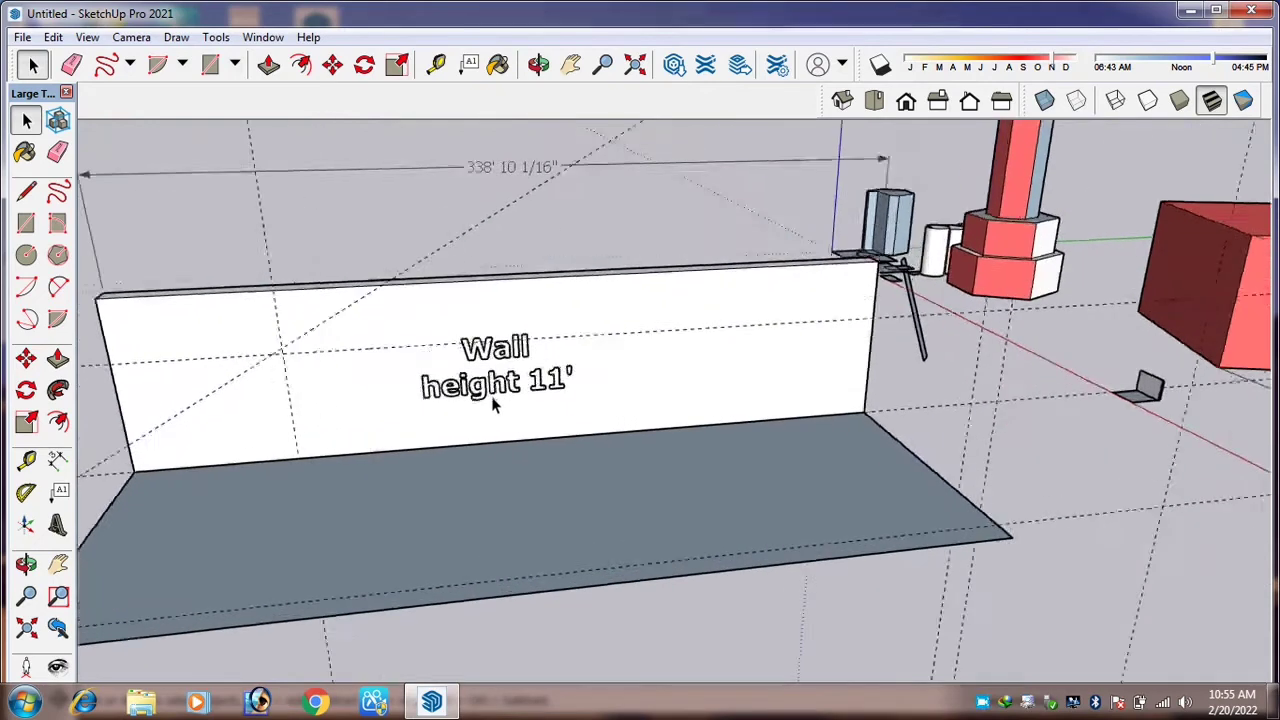
{"action": "scroll", "coordinate": [490, 412], "scroll_direction": "down", "scroll_amount": 3}
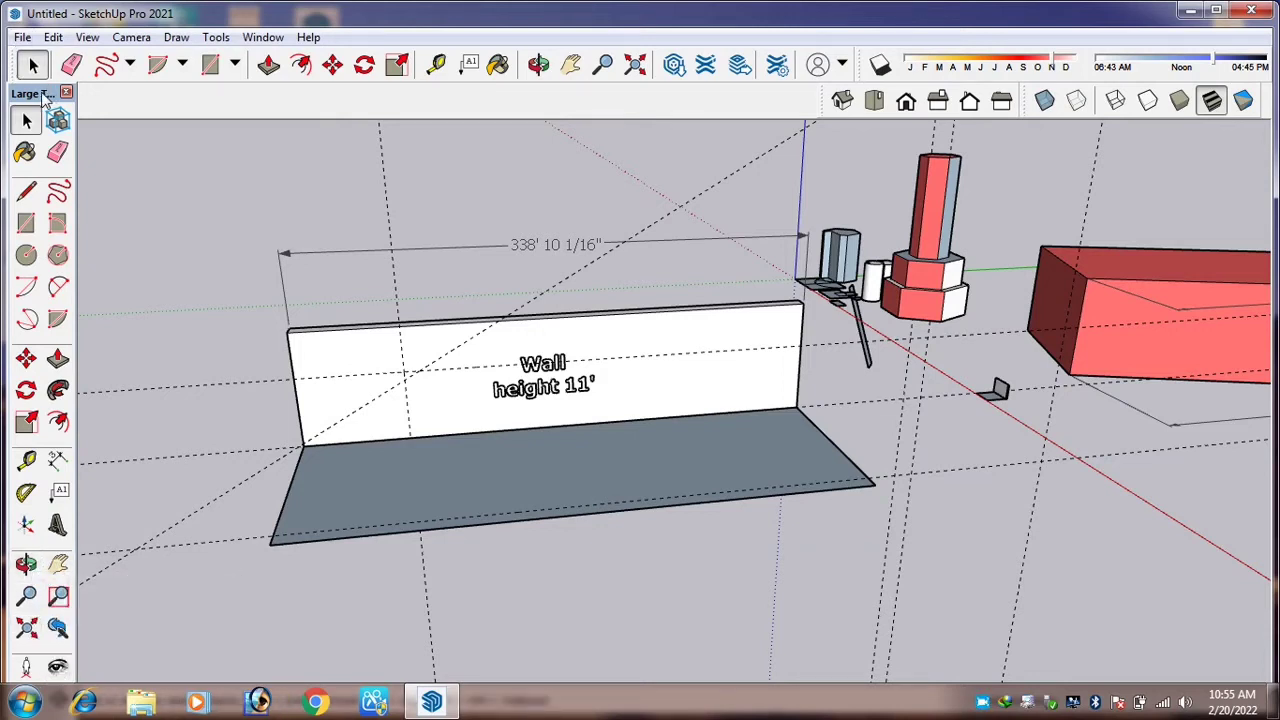
Add Tape Measure guide lines along the white face's top edge and its two upright end edges.
{"action": "left_click_drag", "start_coordinate": [44, 97], "coordinate": [46, 53]}
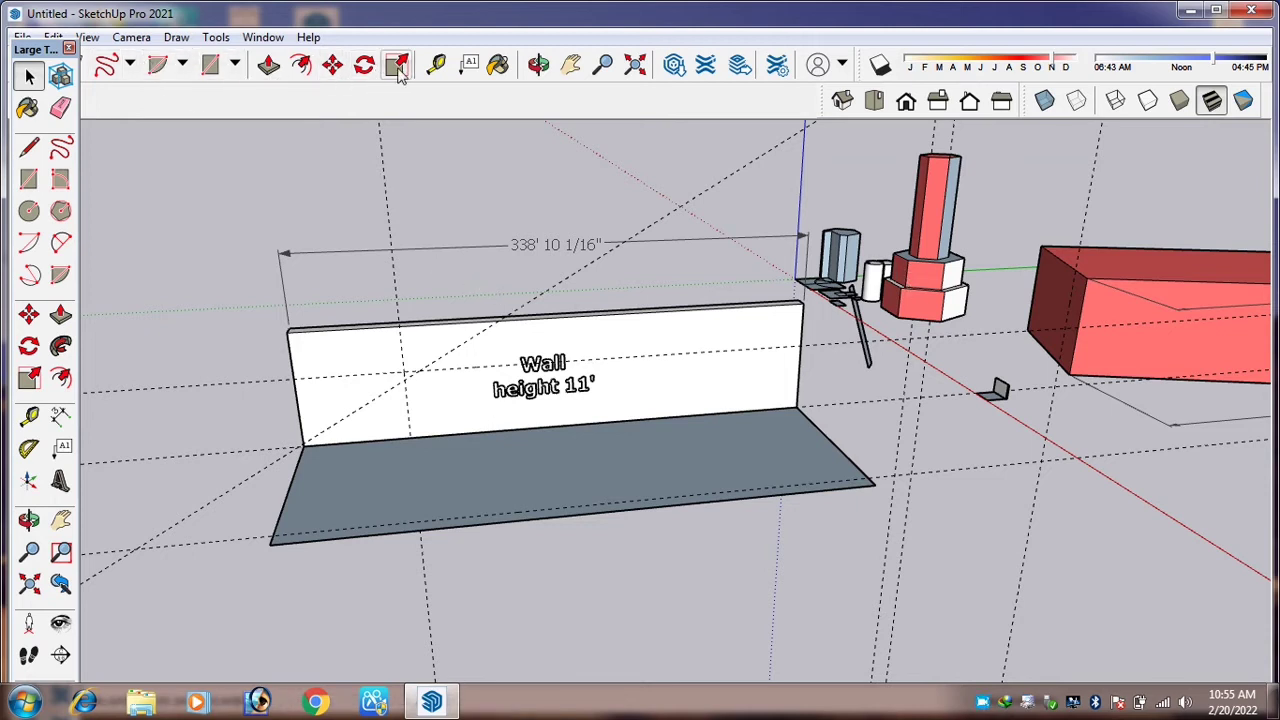
{"action": "left_click", "coordinate": [436, 64]}
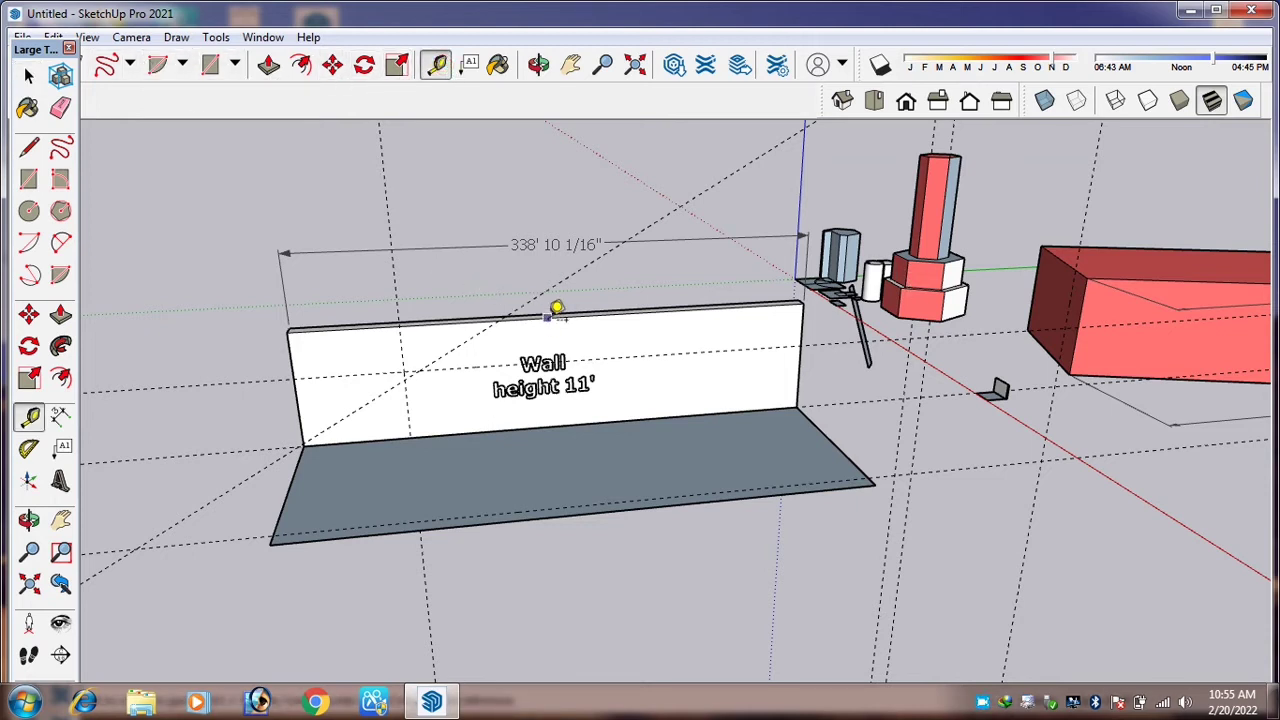
{"action": "left_click", "coordinate": [800, 379]}
{"action": "left_click", "coordinate": [302, 404]}
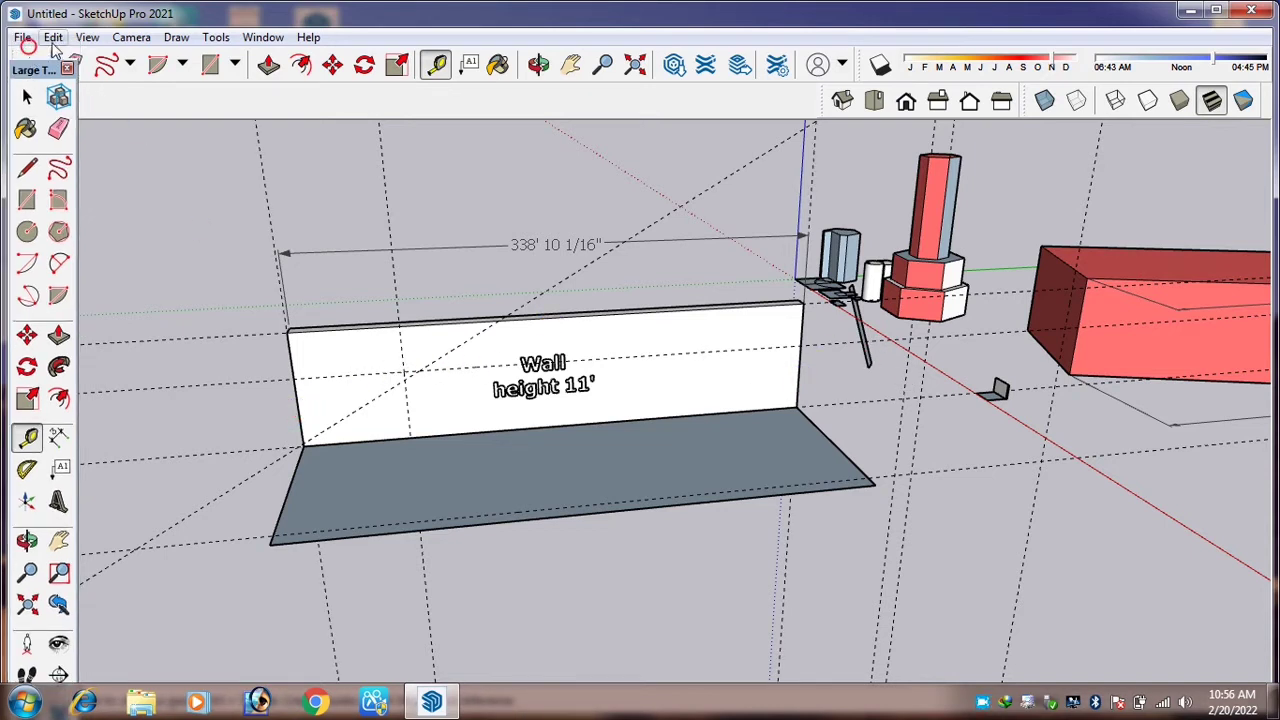
Delete all guide lines in the model at once.
{"action": "left_click", "coordinate": [53, 37]}
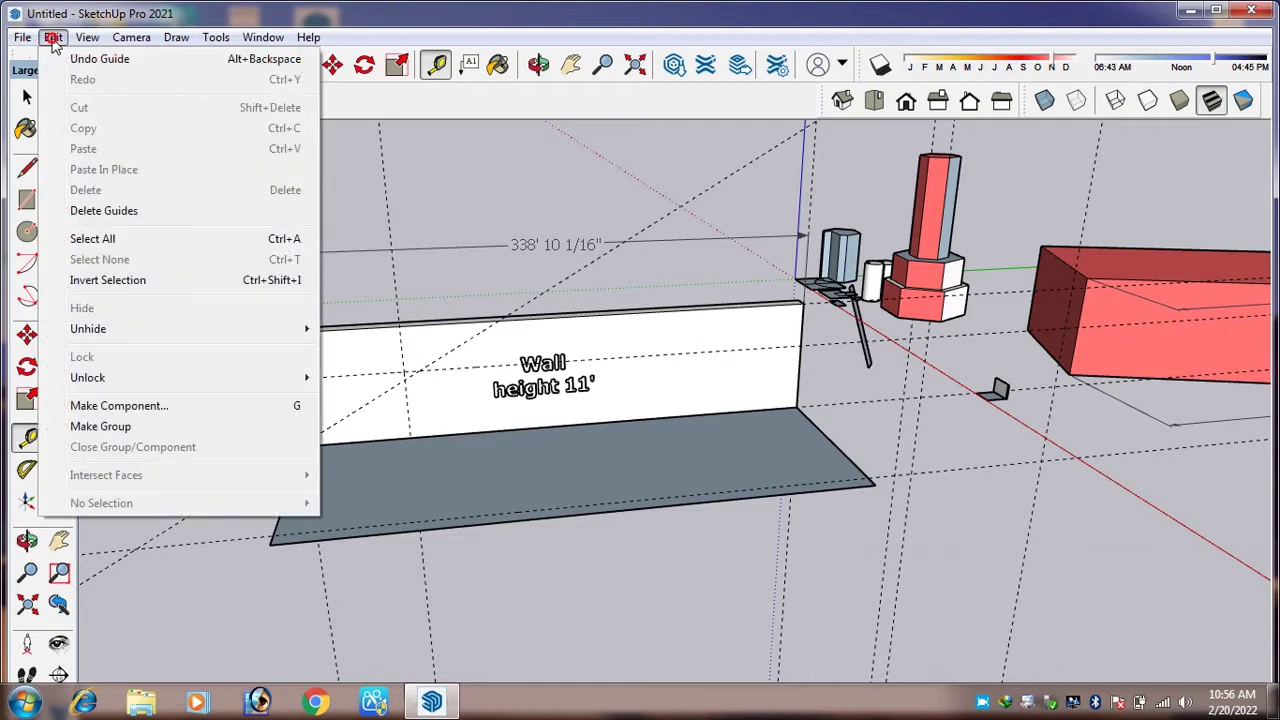
{"action": "left_click", "coordinate": [135, 212]}
{"action": "scroll", "coordinate": [428, 337], "scroll_direction": "down", "scroll_amount": 5}
{"action": "scroll", "coordinate": [763, 289], "scroll_direction": "up", "scroll_amount": 4}
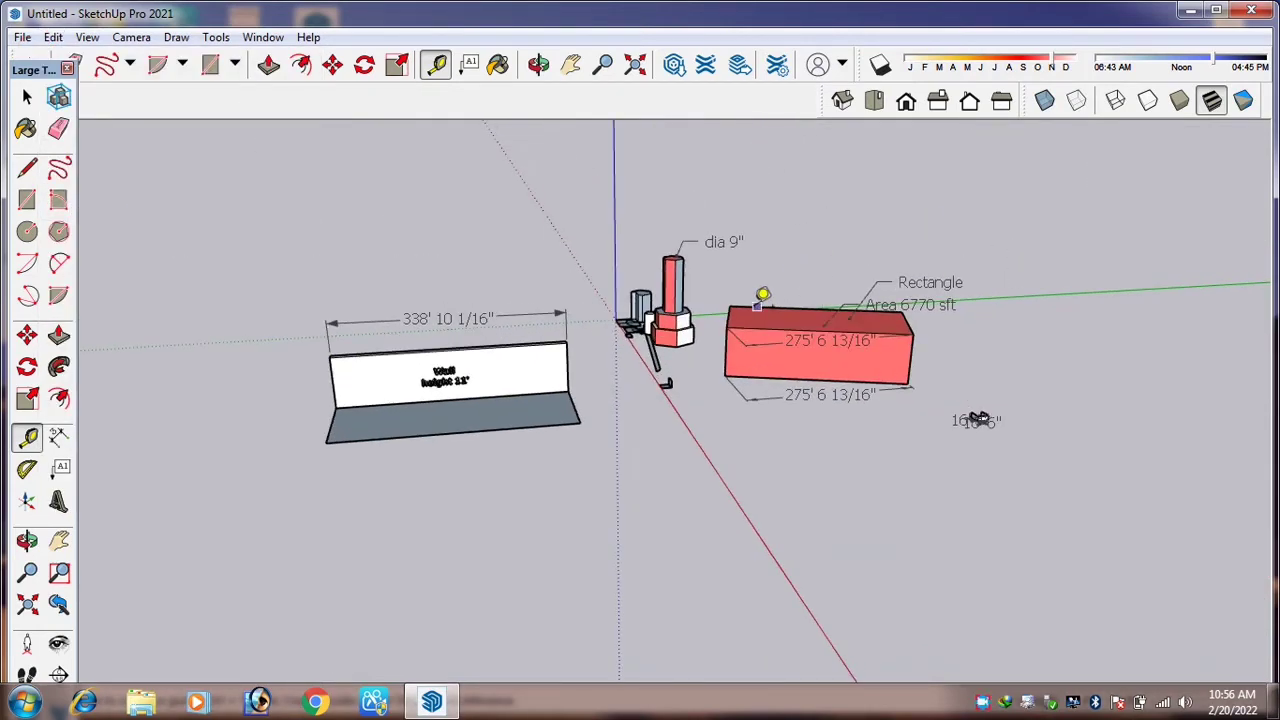
{"action": "scroll", "coordinate": [371, 400], "scroll_direction": "down", "scroll_amount": 3}
{"action": "scroll", "coordinate": [322, 300], "scroll_direction": "up", "scroll_amount": 2}
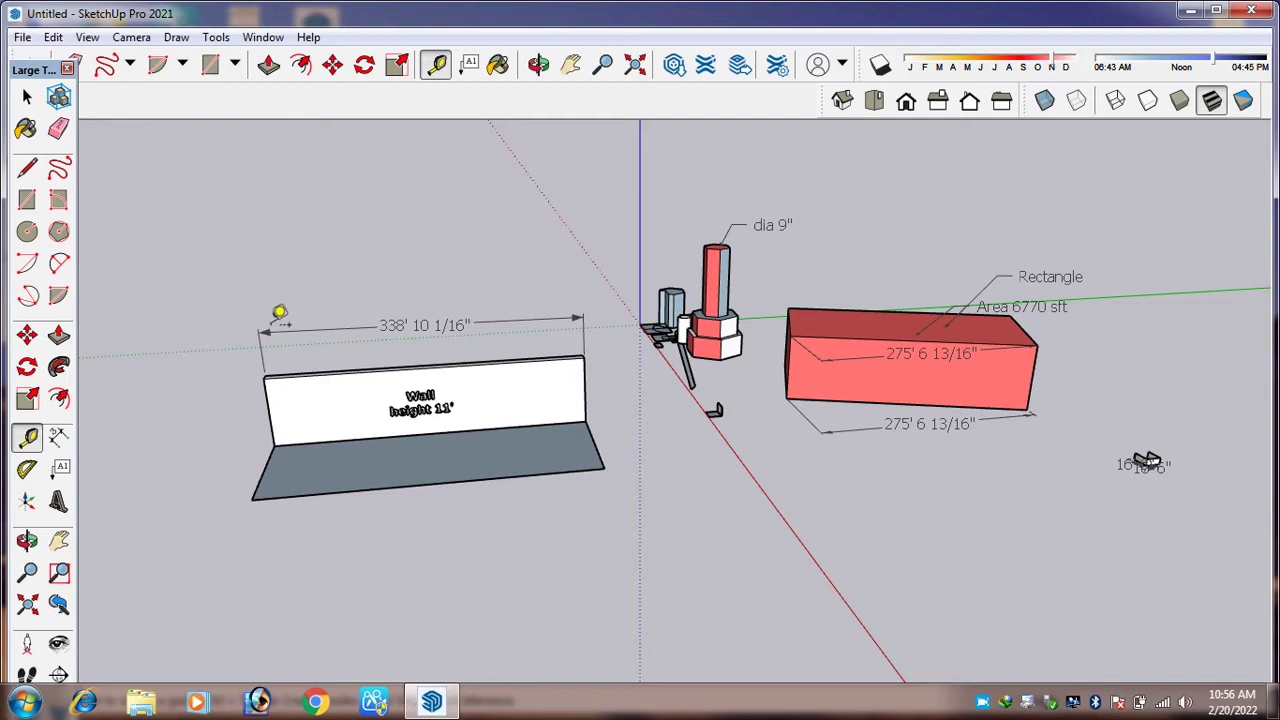
{"action": "left_click", "coordinate": [53, 38]}
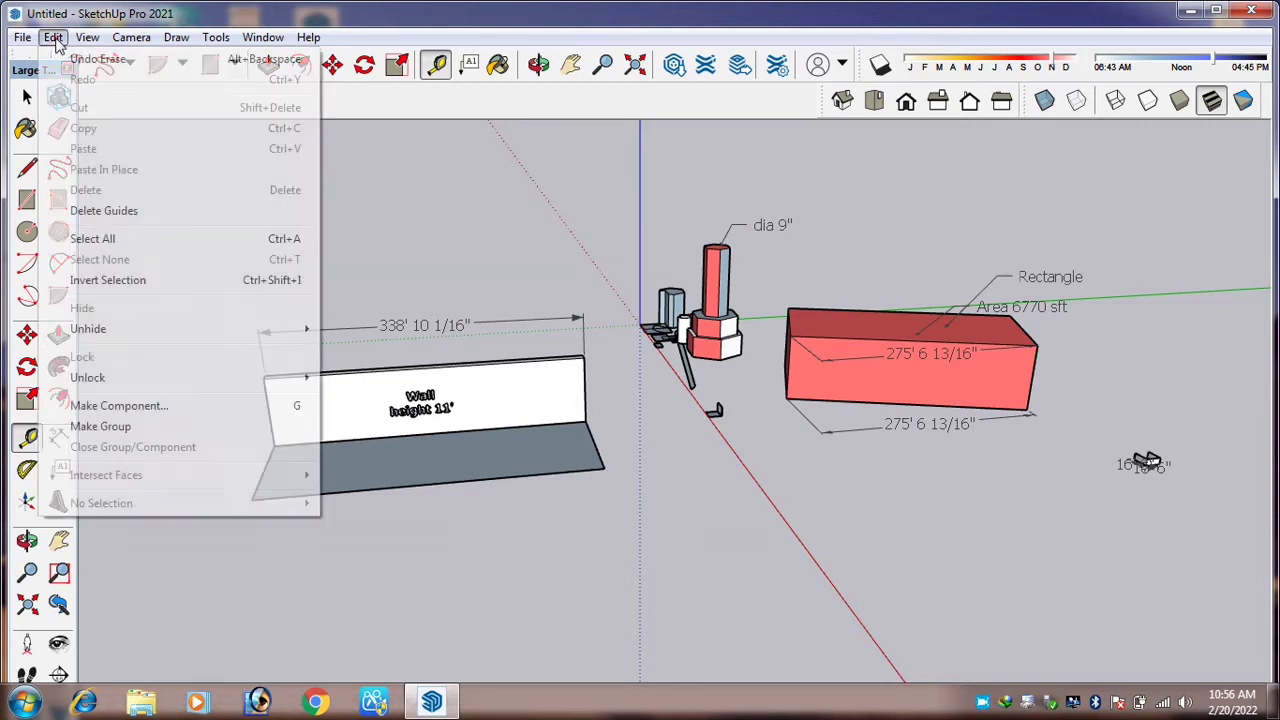
{"action": "left_click", "coordinate": [150, 210]}
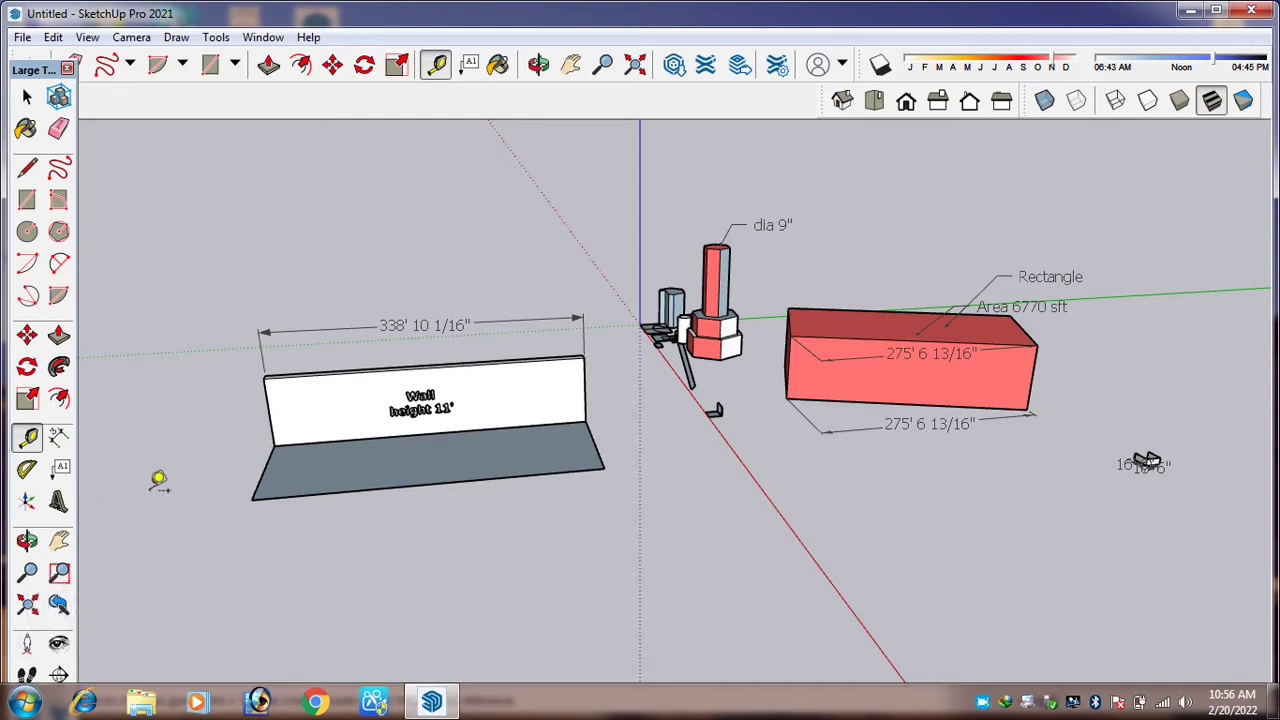
Create a Tape Measure guide line parallel to the grey base's long front edge, just outside it.
{"action": "scroll", "coordinate": [664, 290], "scroll_direction": "down", "scroll_amount": 1}
{"action": "scroll", "coordinate": [348, 480], "scroll_direction": "up", "scroll_amount": 2}
{"action": "scroll", "coordinate": [471, 417], "scroll_direction": "up", "scroll_amount": 1}
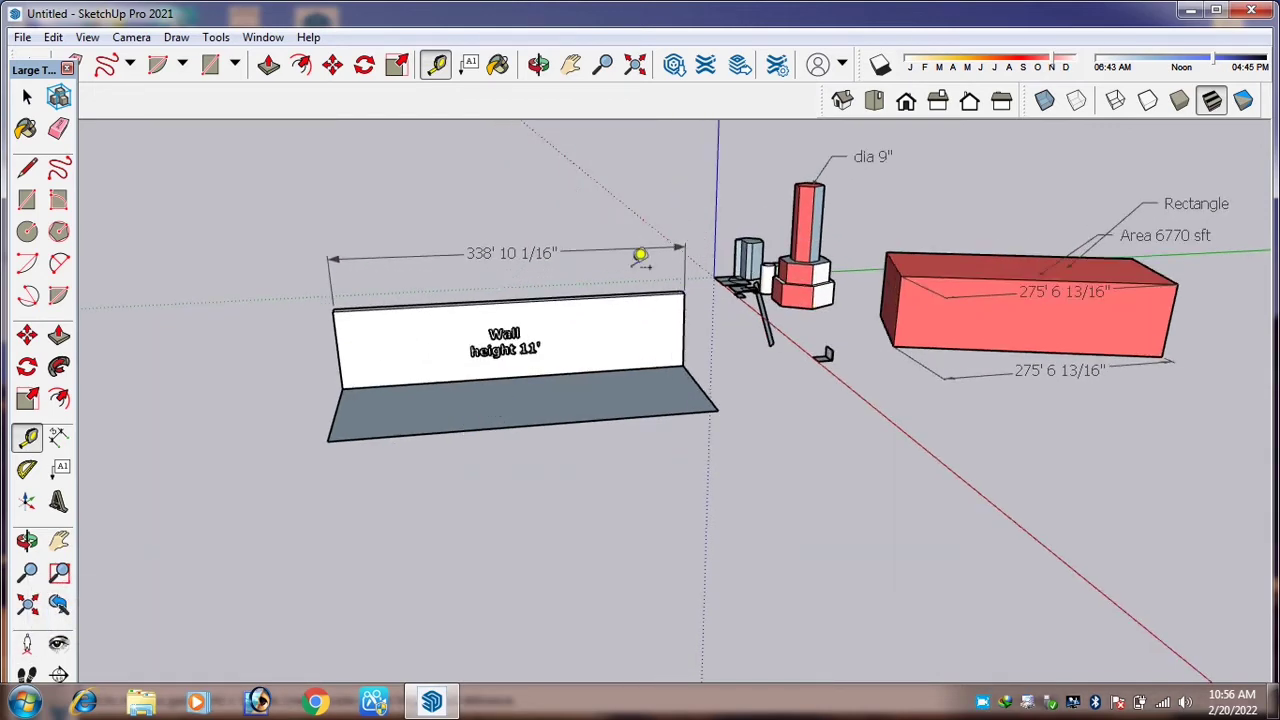
{"action": "scroll", "coordinate": [455, 313], "scroll_direction": "up", "scroll_amount": 3}
{"action": "scroll", "coordinate": [455, 313], "scroll_direction": "up", "scroll_amount": 1}
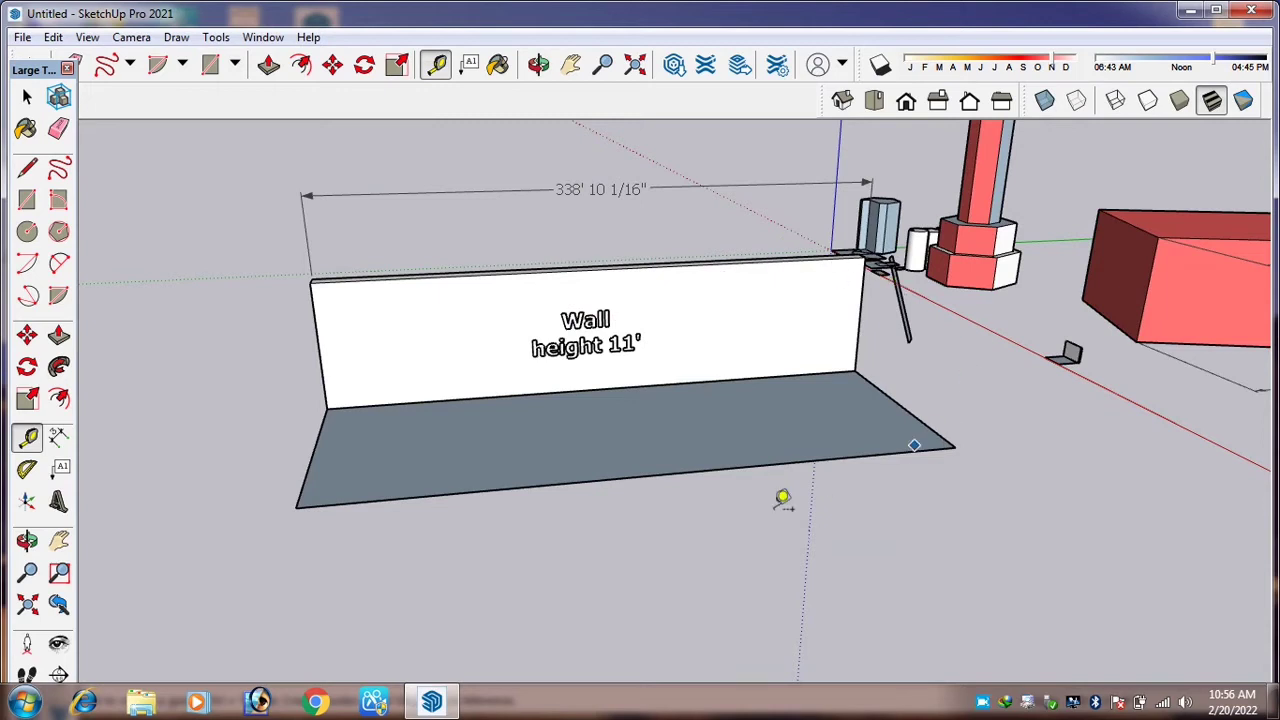
{"action": "left_click", "coordinate": [497, 489]}
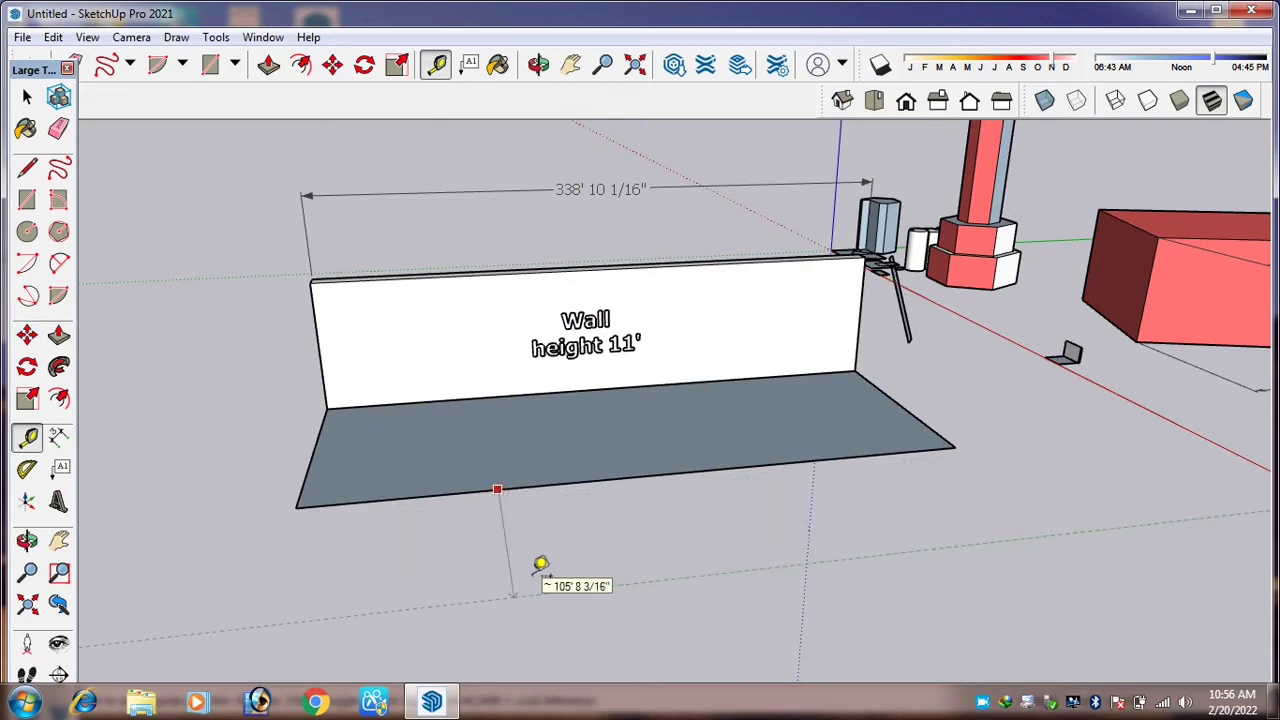
{"action": "scroll", "coordinate": [540, 563], "scroll_direction": "down", "scroll_amount": 1}
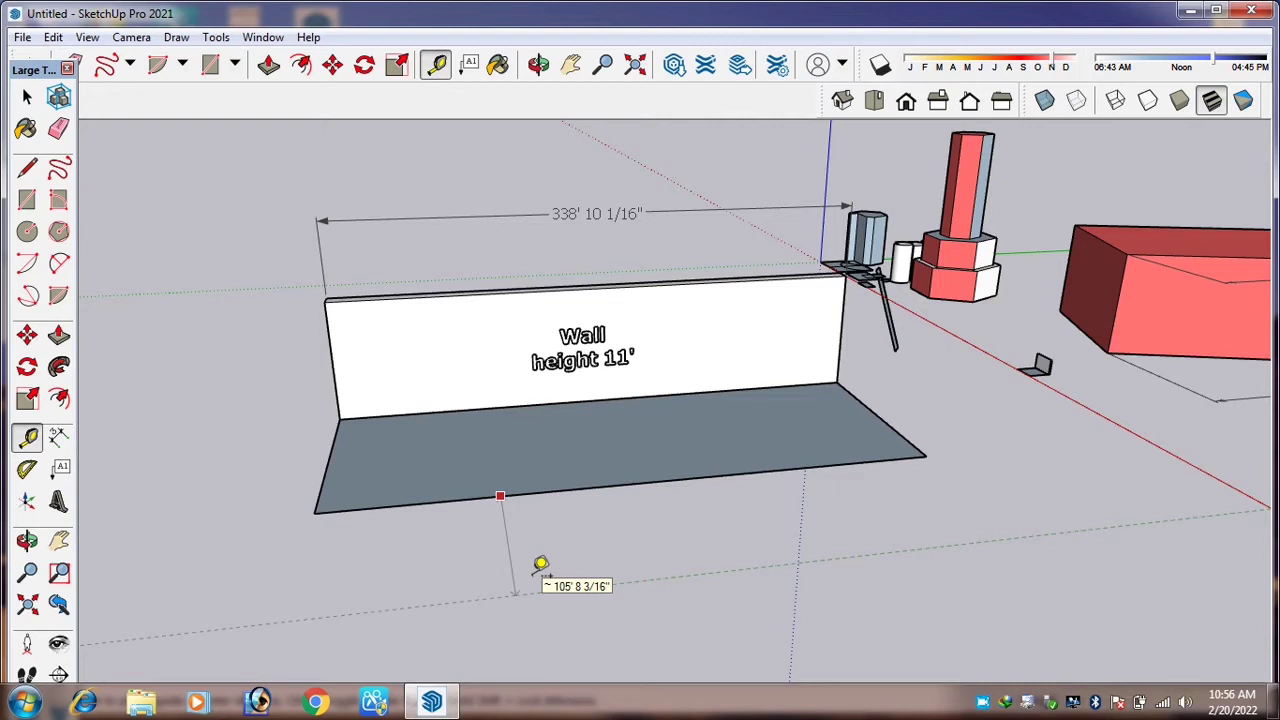
{"action": "scroll", "coordinate": [338, 497], "scroll_direction": "up", "scroll_amount": 3}
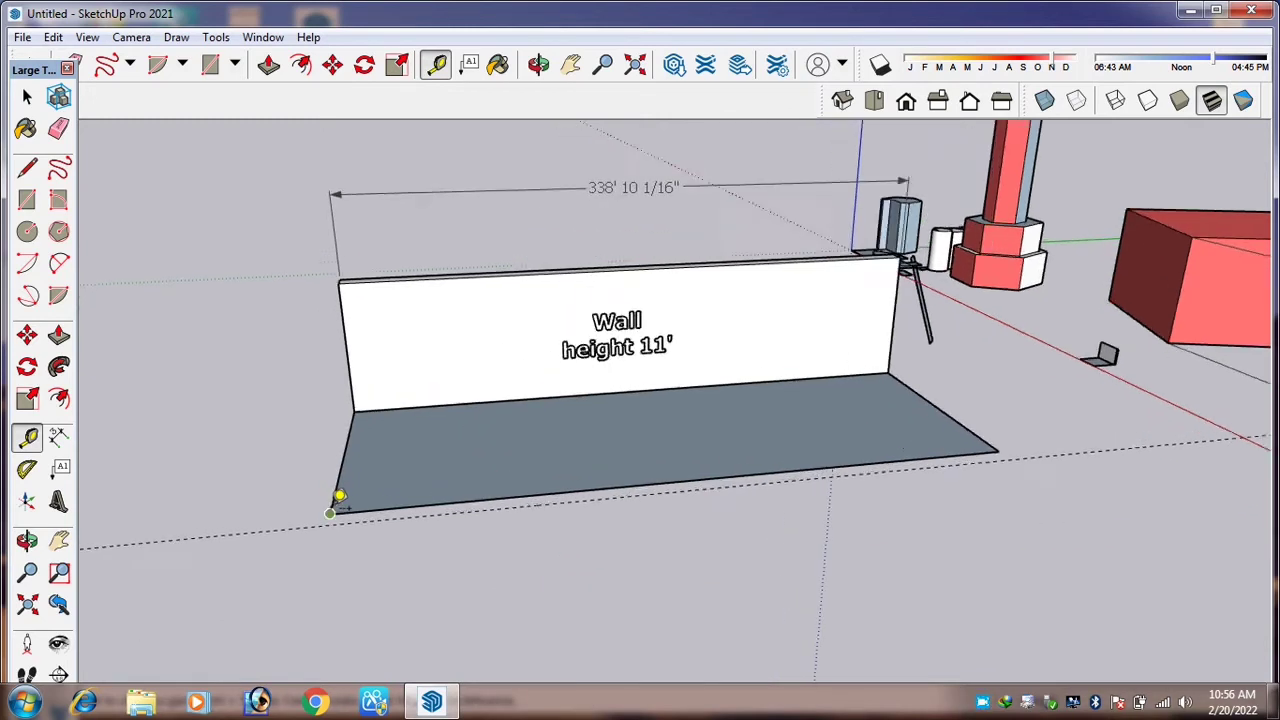
{"action": "scroll", "coordinate": [345, 490], "scroll_direction": "up", "scroll_amount": 1}
{"action": "scroll", "coordinate": [345, 490], "scroll_direction": "down", "scroll_amount": 2}
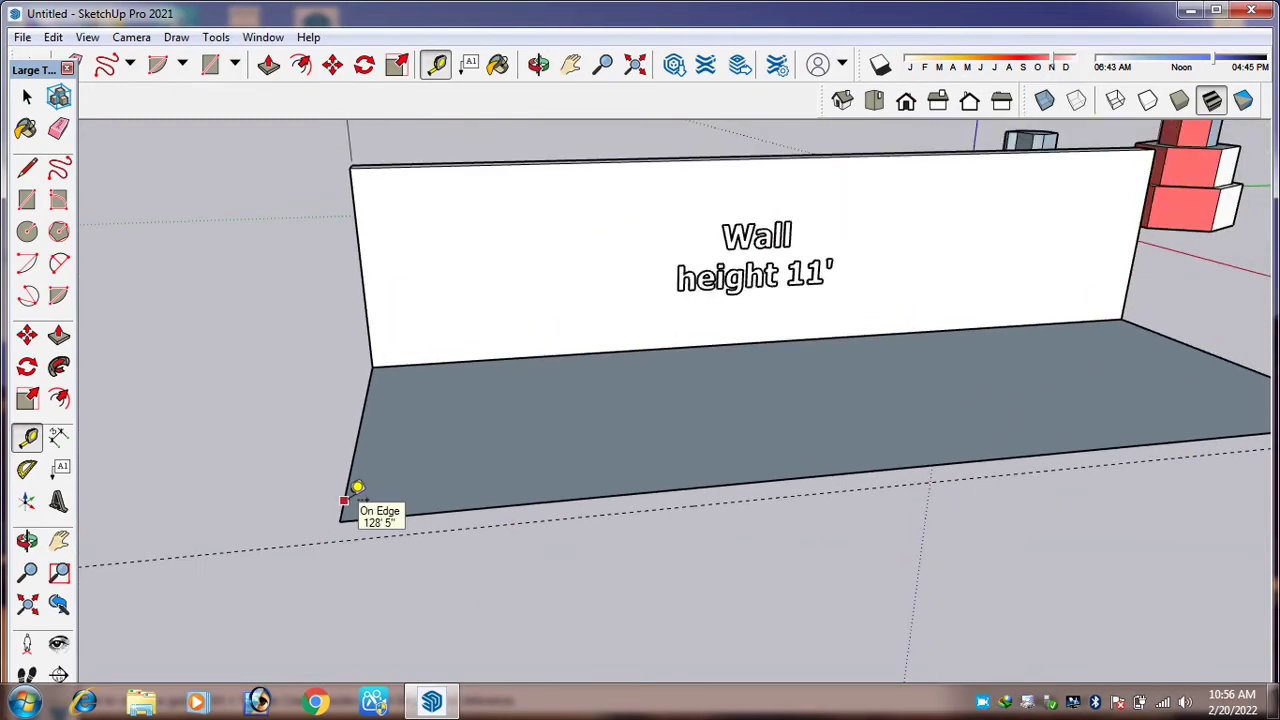
Add a Tape Measure guide line along the grey base's short end edge, crossing the guide in front of the base.
{"action": "scroll", "coordinate": [355, 490], "scroll_direction": "up", "scroll_amount": 2}
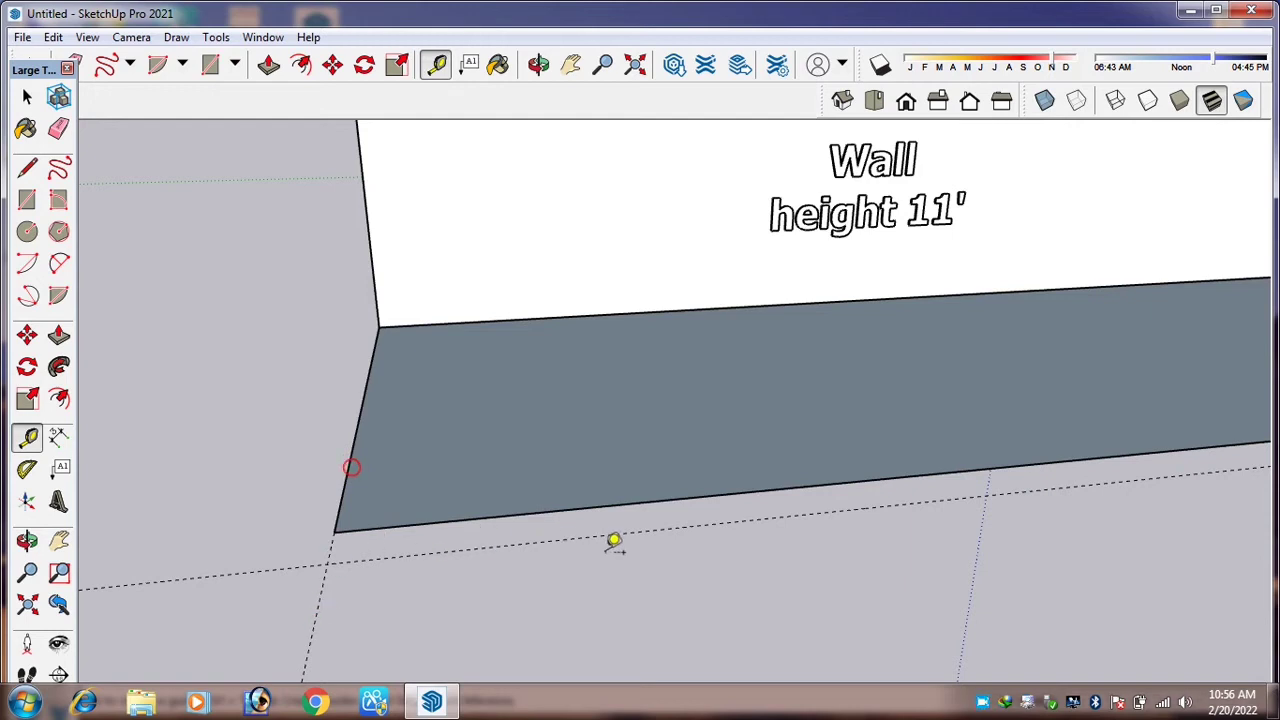
{"action": "scroll", "coordinate": [345, 542], "scroll_direction": "up", "scroll_amount": 2}
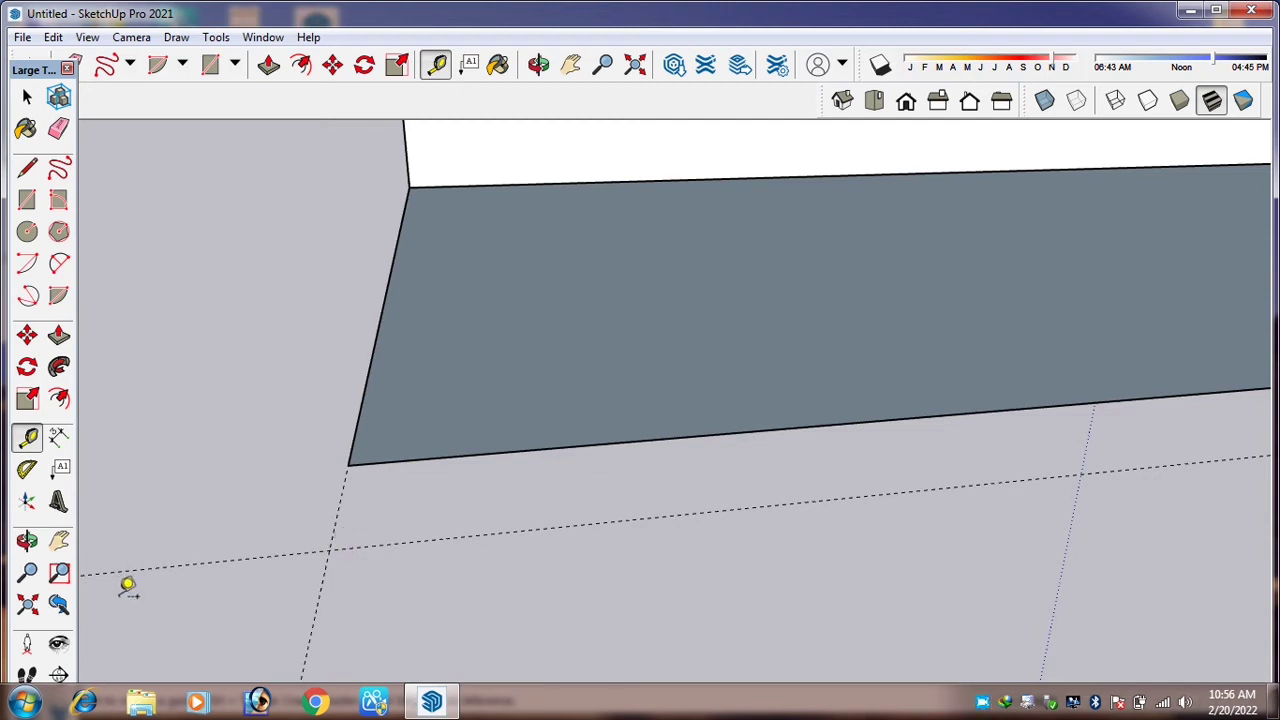
Position the camera at the intersection of the two guide lines and look around the wall from there.
{"action": "left_click", "coordinate": [27, 643]}
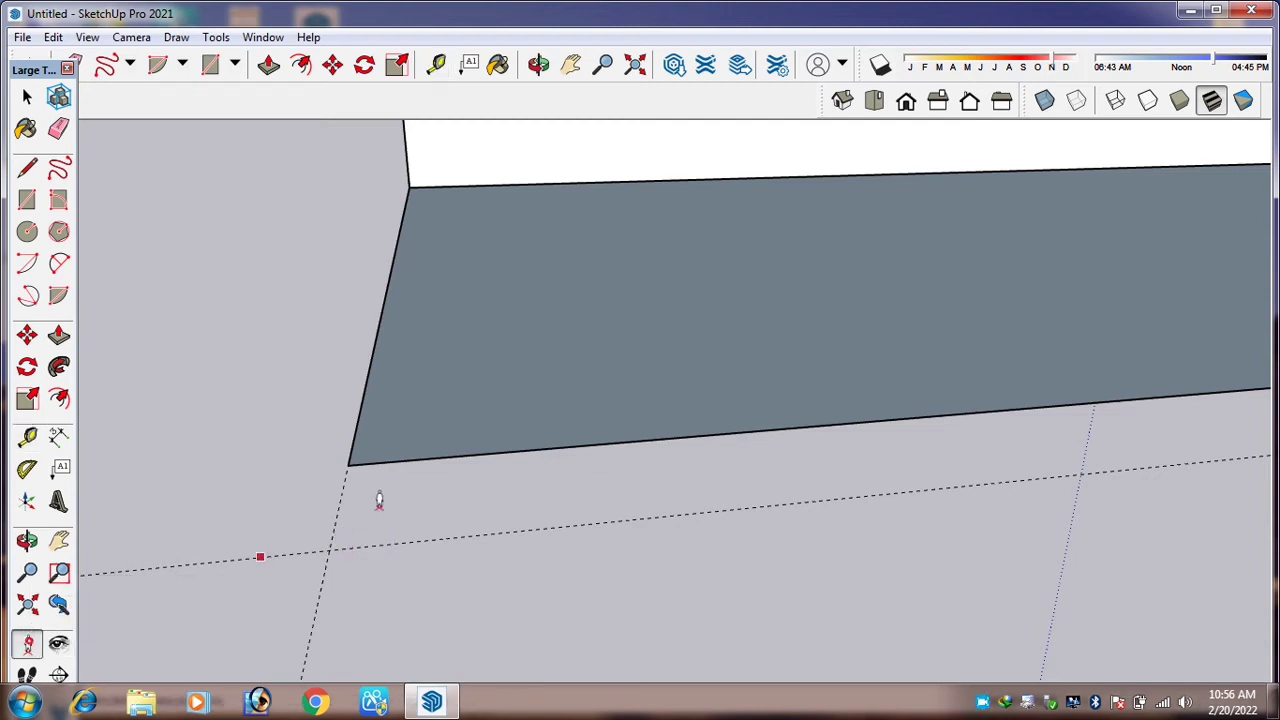
{"action": "left_click", "coordinate": [330, 545]}
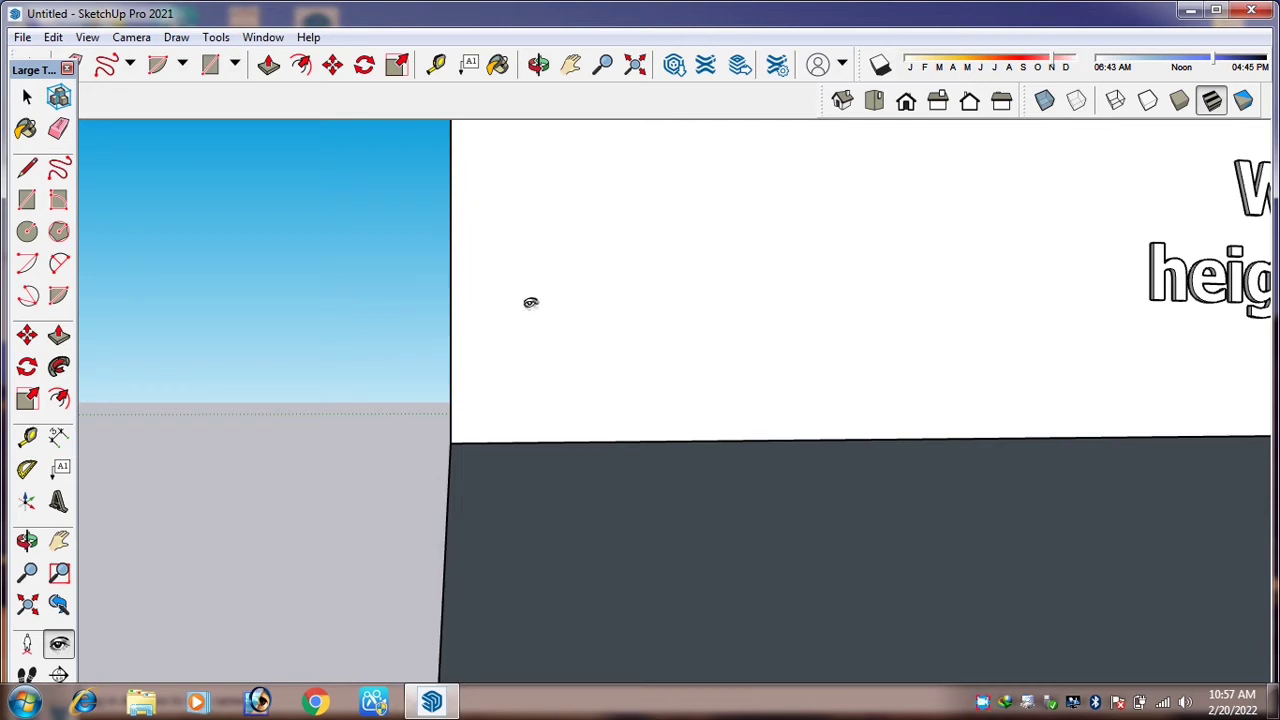
{"action": "left_click_drag", "start_coordinate": [540, 303], "coordinate": [536, 366]}
{"action": "scroll", "coordinate": [529, 366], "scroll_direction": "up", "scroll_amount": 4}
{"action": "scroll", "coordinate": [529, 366], "scroll_direction": "down", "scroll_amount": 2}
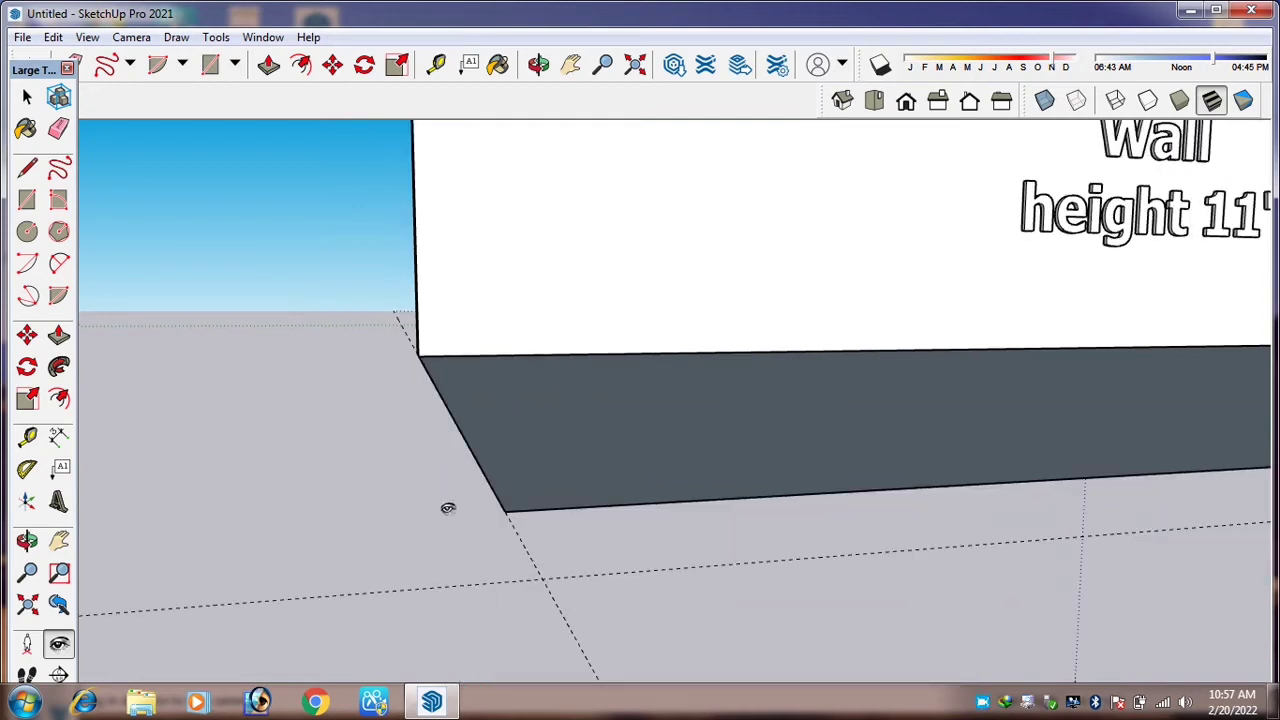
Reposition the camera at the guide intersection outside the base's front corner and look around again.
{"action": "left_click", "coordinate": [27, 643]}
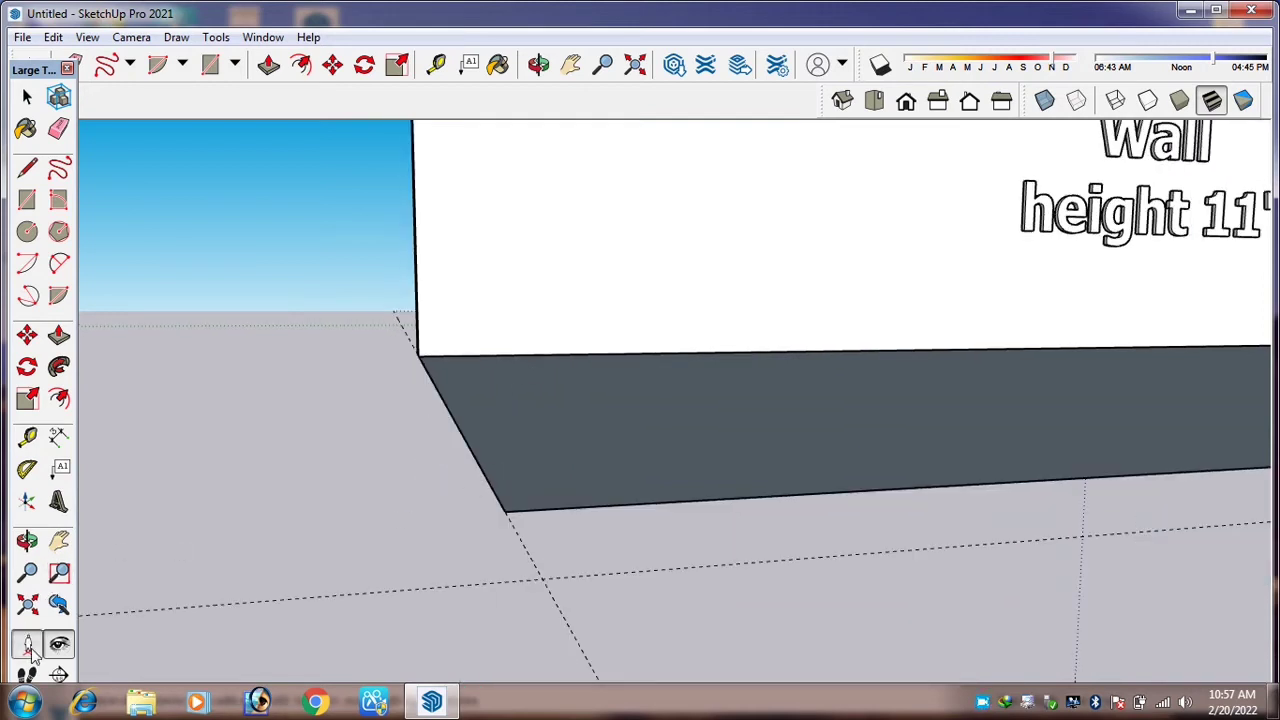
{"action": "left_click", "coordinate": [540, 575]}
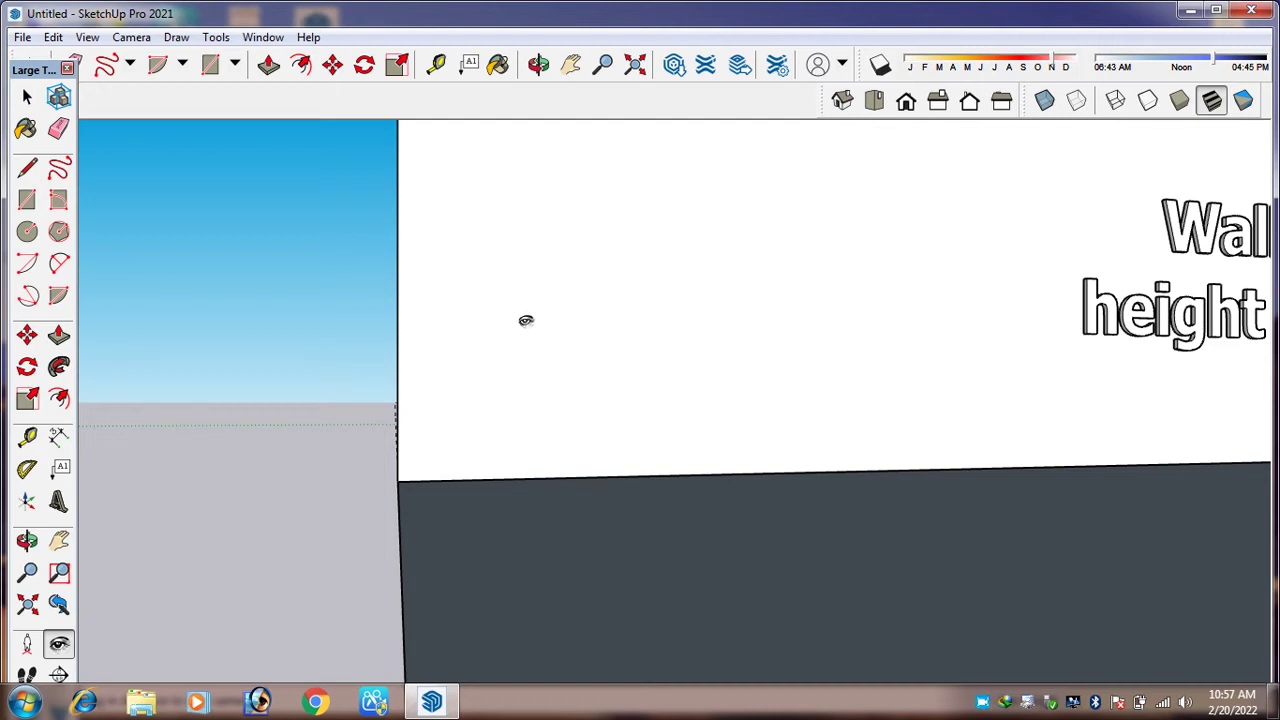
{"action": "key", "text": "Return"}
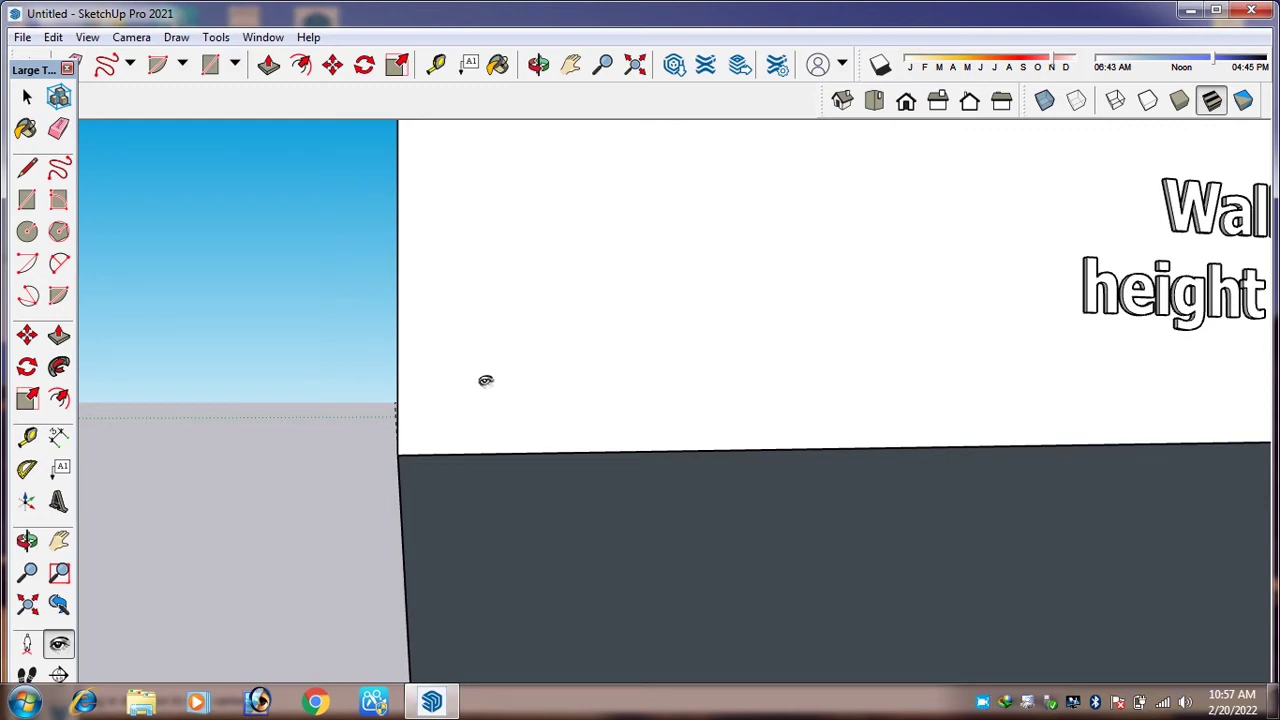
{"action": "mouse_move", "coordinate": [471, 386]}
{"action": "left_mouse_down"}
{"action": "mouse_move", "coordinate": [1000, 400]}
{"action": "mouse_move", "coordinate": [429, 399]}
{"action": "mouse_move", "coordinate": [734, 406]}
{"action": "mouse_move", "coordinate": [540, 397]}
{"action": "mouse_move", "coordinate": [461, 373]}
{"action": "mouse_move", "coordinate": [426, 243]}
{"action": "mouse_move", "coordinate": [443, 434]}
{"action": "mouse_move", "coordinate": [489, 334]}
{"action": "mouse_move", "coordinate": [492, 387]}
{"action": "left_mouse_up"}
{"action": "scroll", "coordinate": [493, 340], "scroll_direction": "down", "scroll_amount": 1}
{"action": "scroll", "coordinate": [471, 428], "scroll_direction": "up", "scroll_amount": 1}
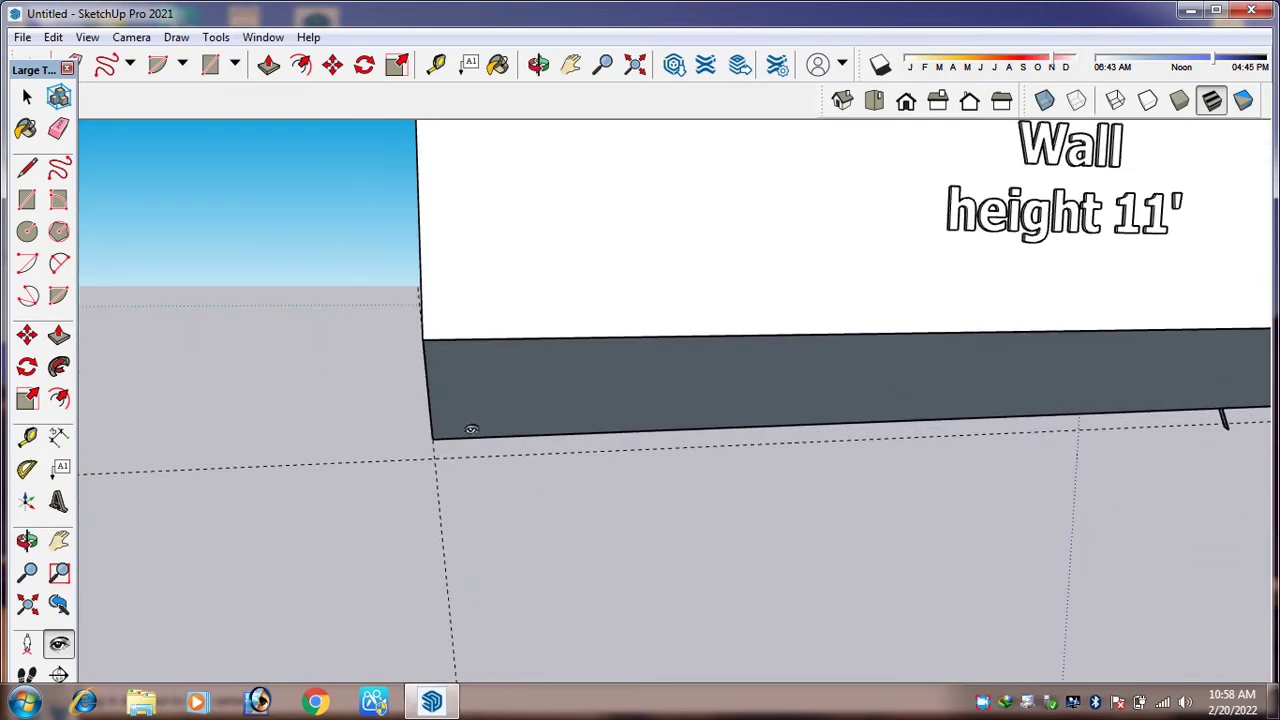
Create a second Tape Measure guide line parallel to the base's long front edge, farther out than the first.
{"action": "key", "text": "t"}
{"action": "left_click", "coordinate": [478, 438]}
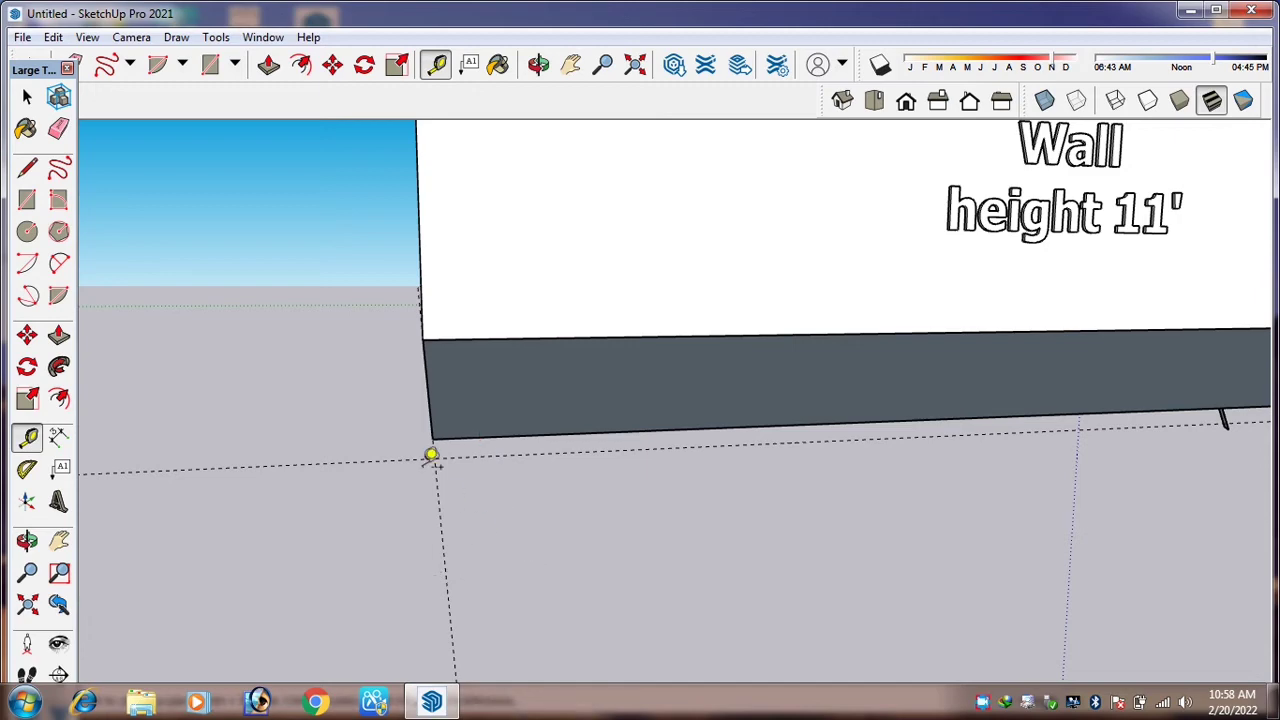
{"action": "scroll", "coordinate": [415, 390], "scroll_direction": "down", "scroll_amount": 3}
{"action": "scroll", "coordinate": [416, 418], "scroll_direction": "up", "scroll_amount": 2}
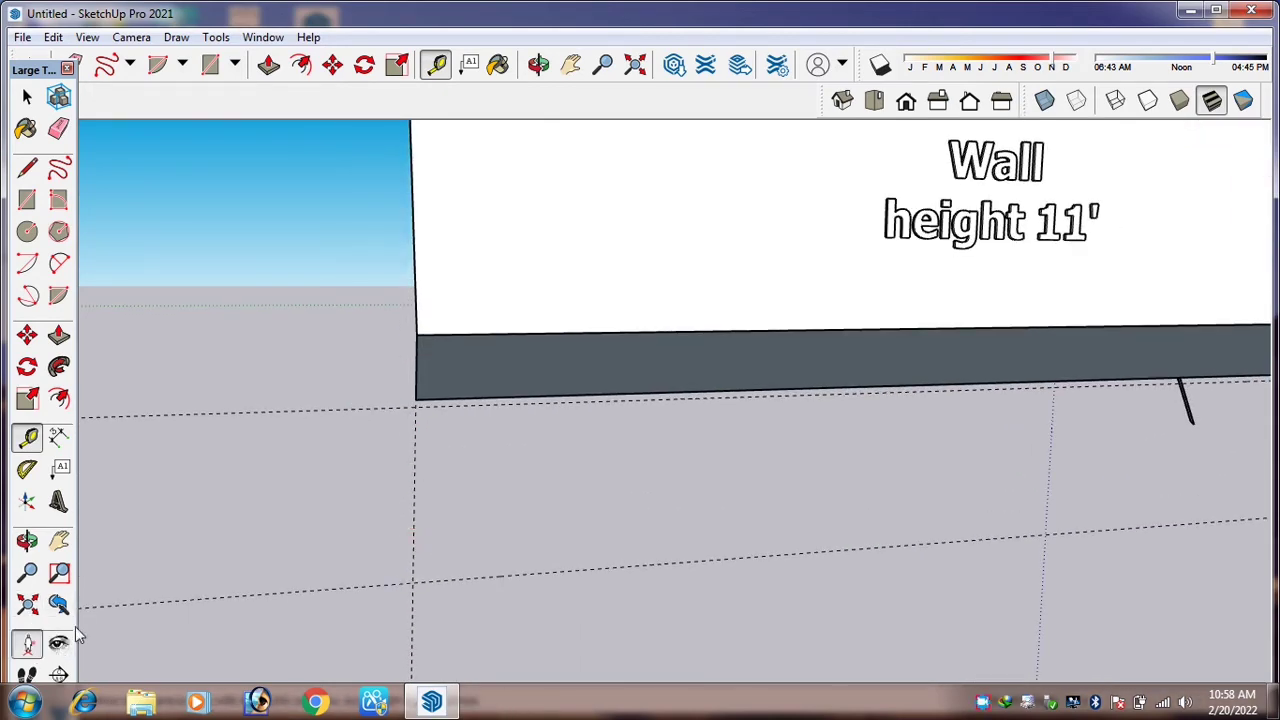
Position the camera where the outer guide crosses the end-edge guide, and turn the view towards the wall.
{"action": "left_click", "coordinate": [27, 645]}
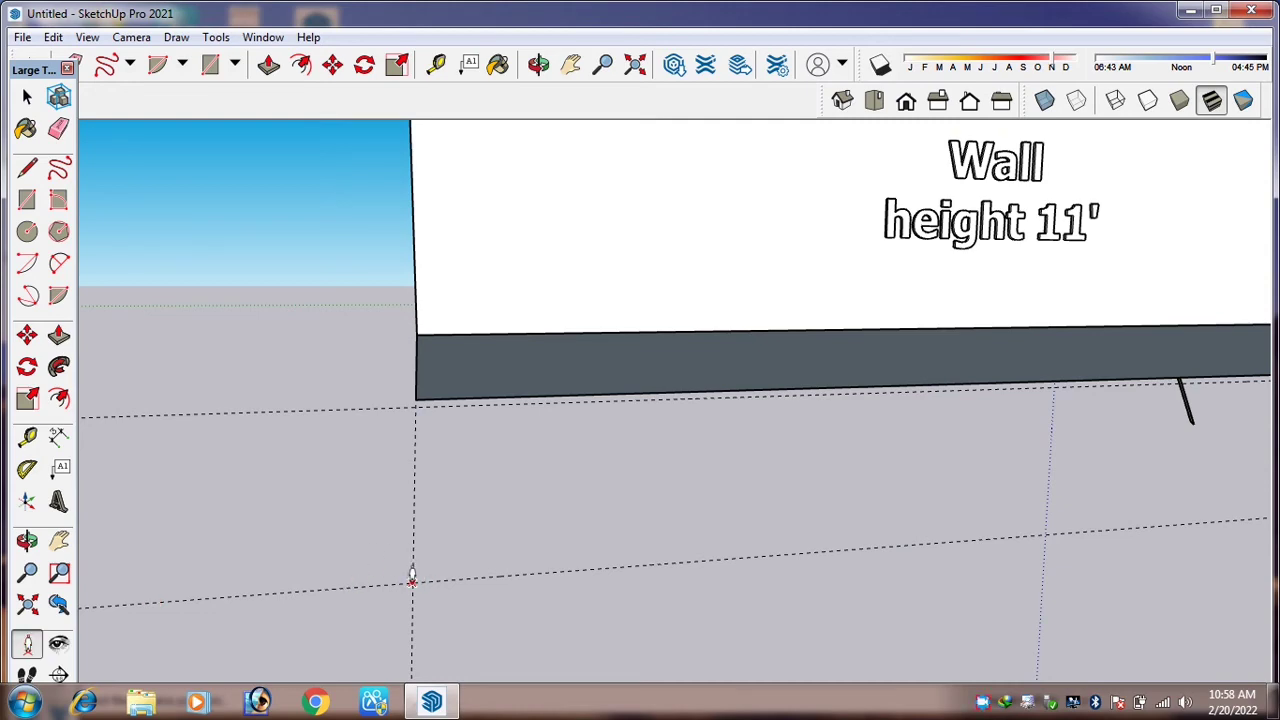
{"action": "left_click", "coordinate": [411, 578]}
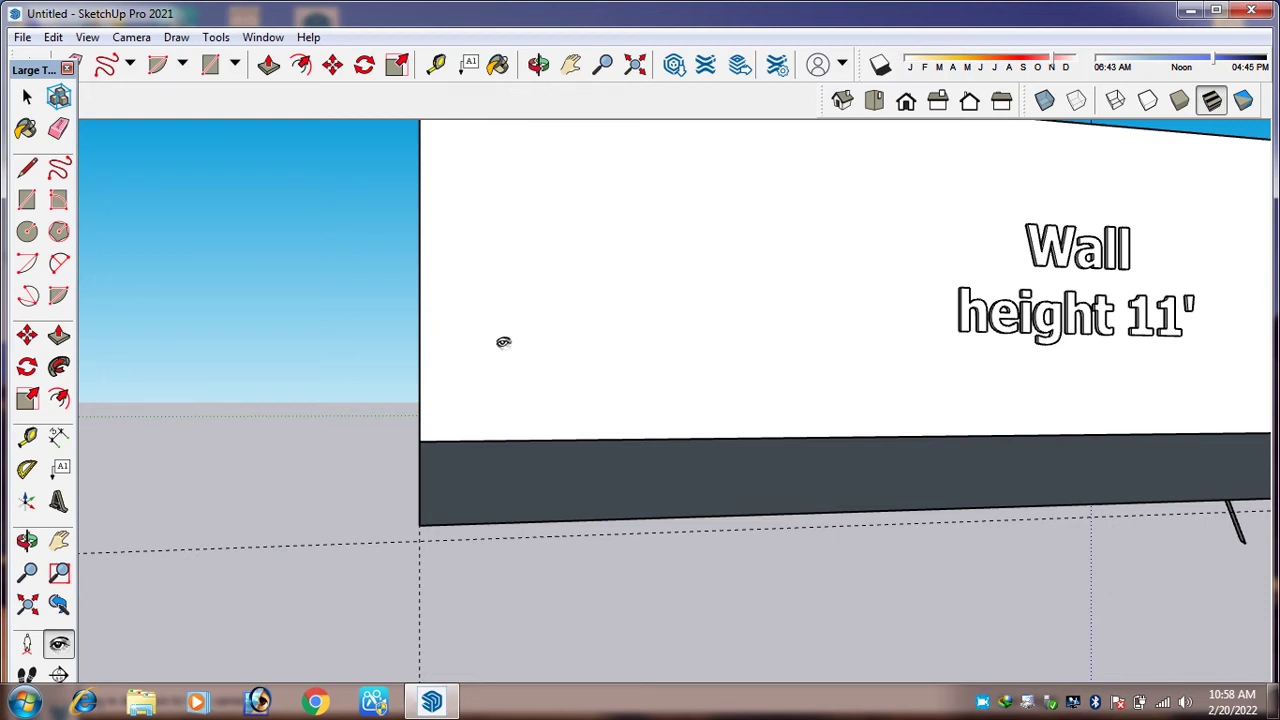
{"action": "left_click_drag", "start_coordinate": [486, 342], "coordinate": [583, 401]}
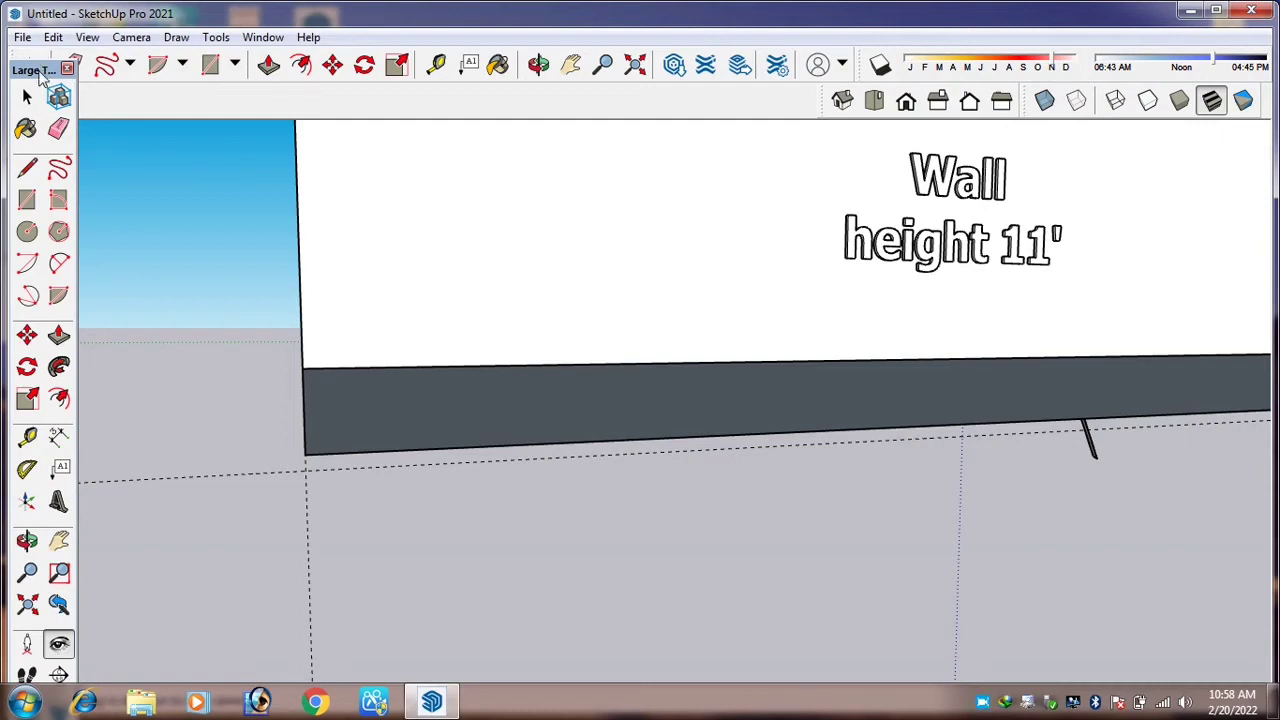
Add an animation scene that saves the current camera view of the wall.
{"action": "left_click_drag", "start_coordinate": [42, 80], "coordinate": [44, 103]}
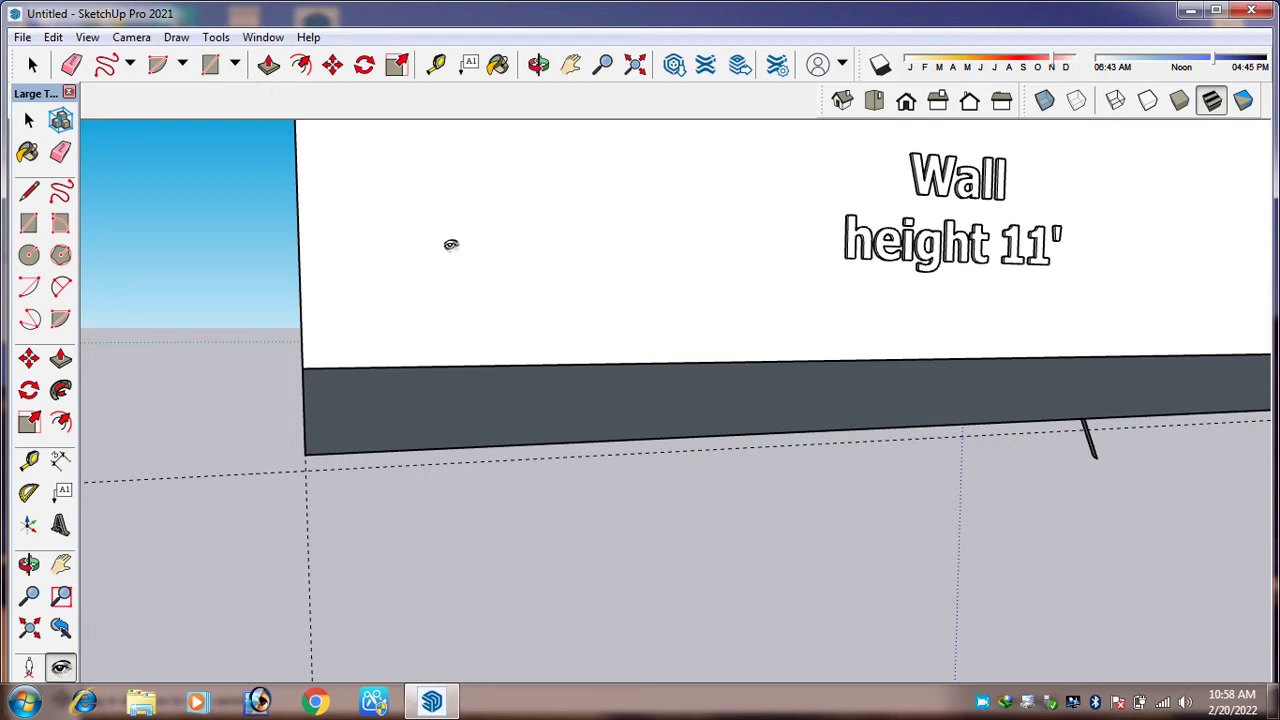
{"action": "left_click", "coordinate": [95, 38]}
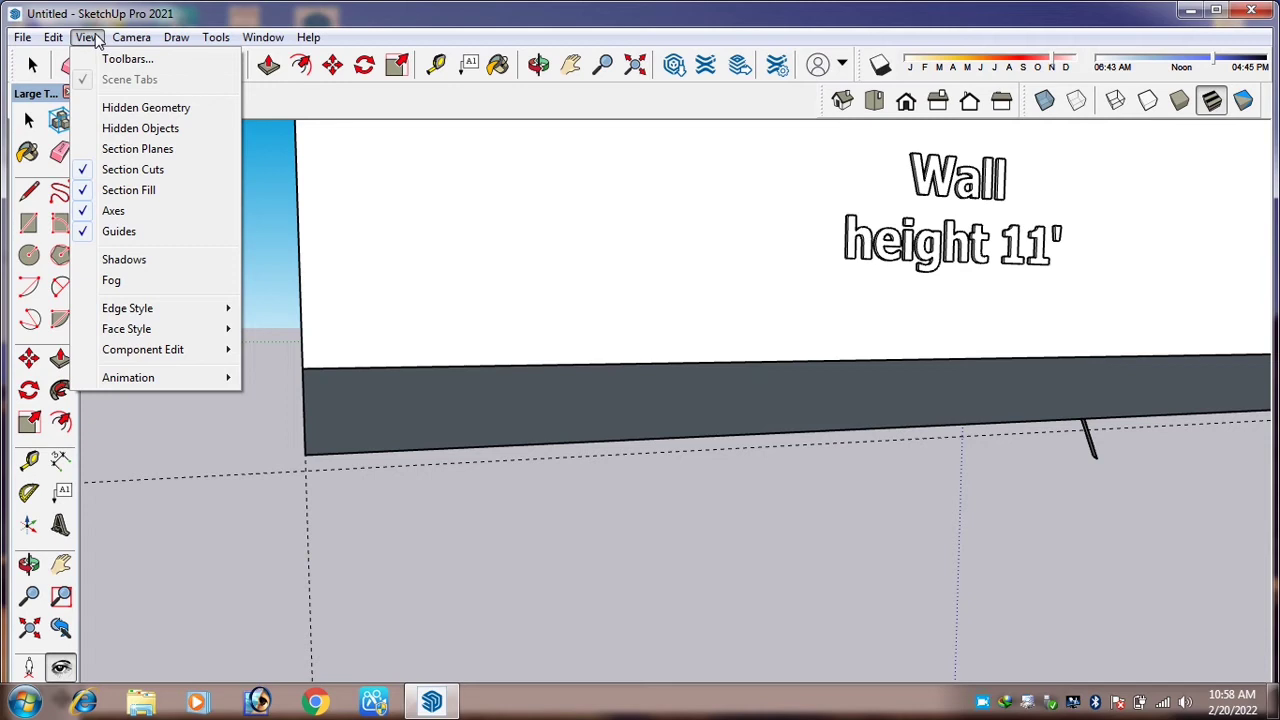
{"action": "mouse_move", "coordinate": [174, 377]}
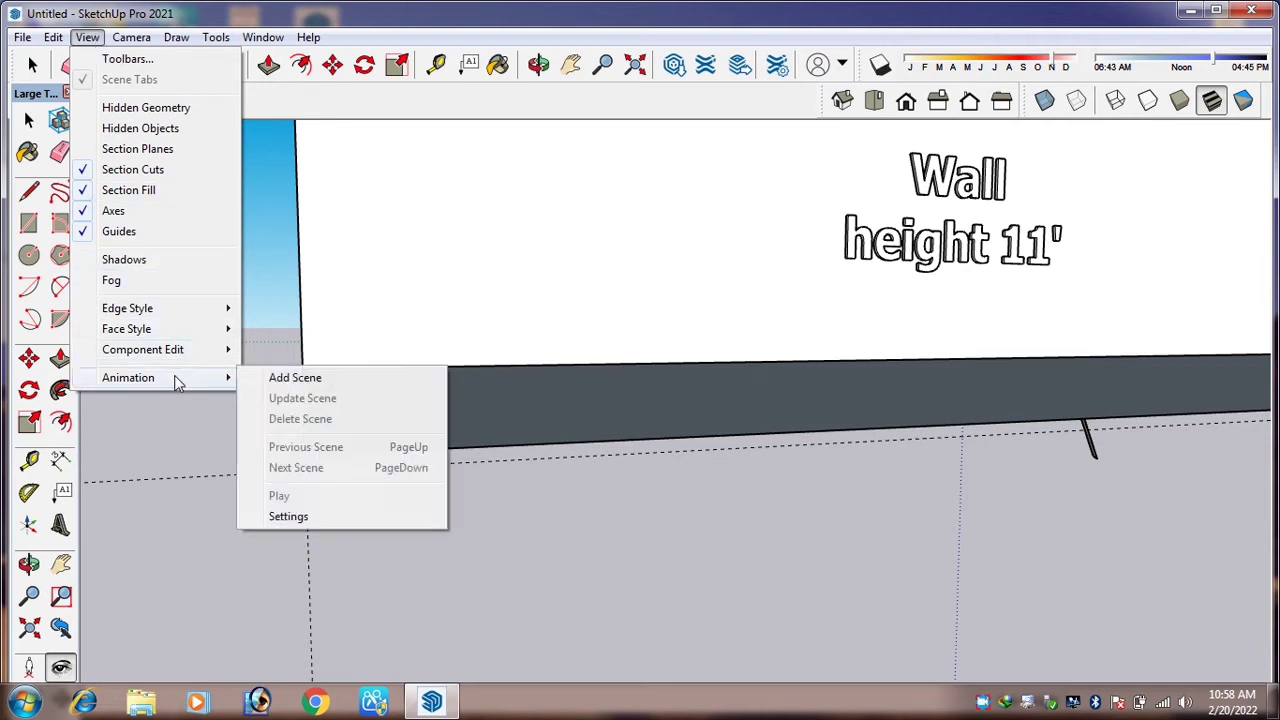
{"action": "left_click", "coordinate": [296, 380]}
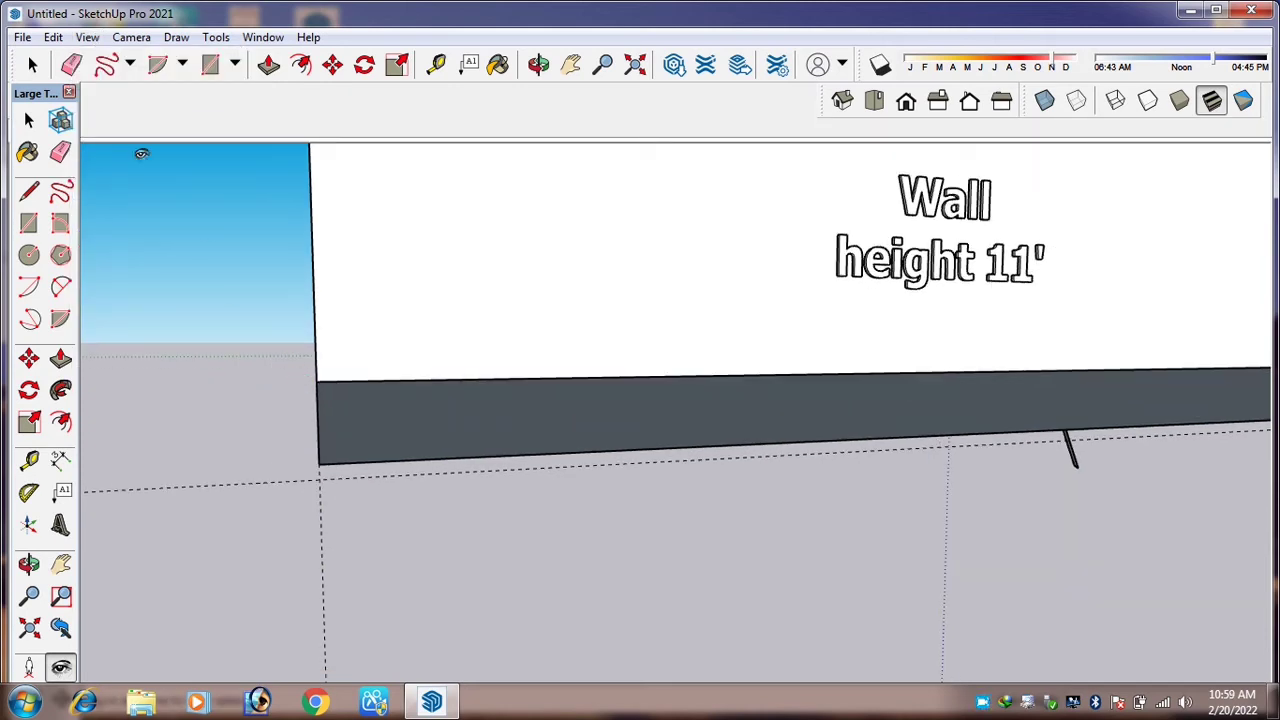
Dock the floating Large Tool Set toolbar so that it no longer covers the scene tab.
{"action": "left_click_drag", "start_coordinate": [50, 96], "coordinate": [46, 160]}
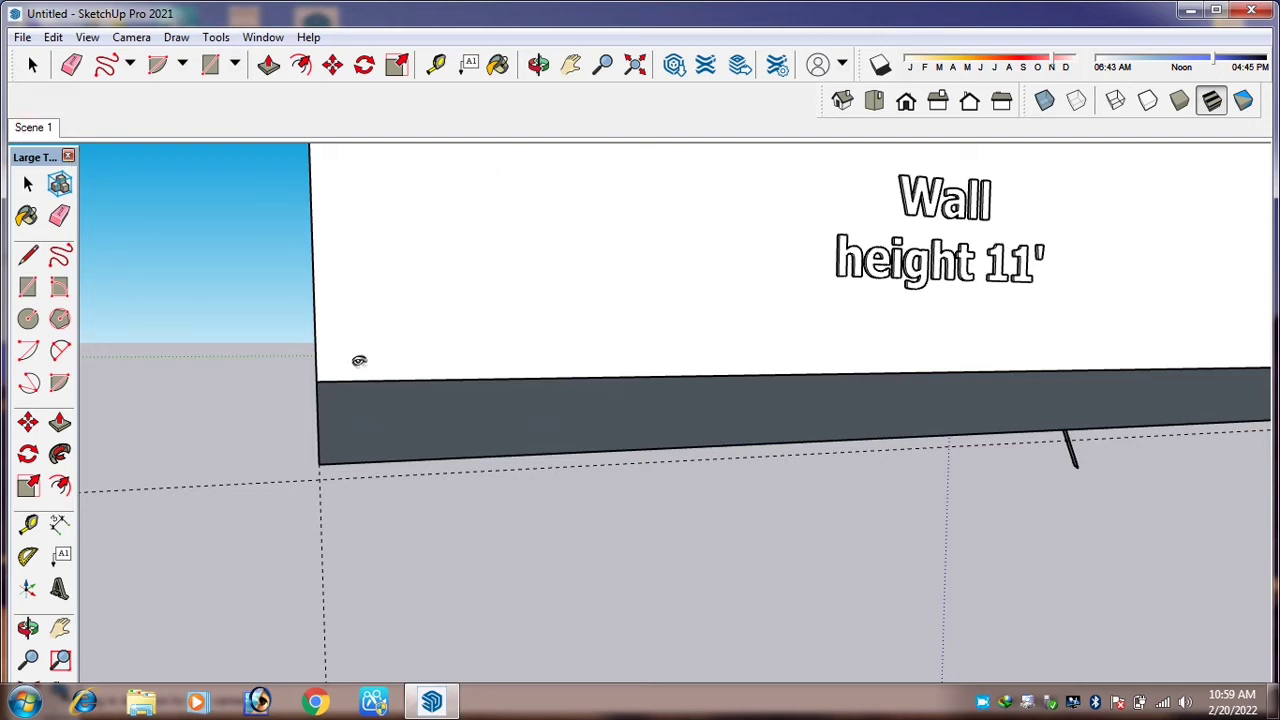
{"action": "scroll", "coordinate": [359, 361], "scroll_direction": "down", "scroll_amount": 1}
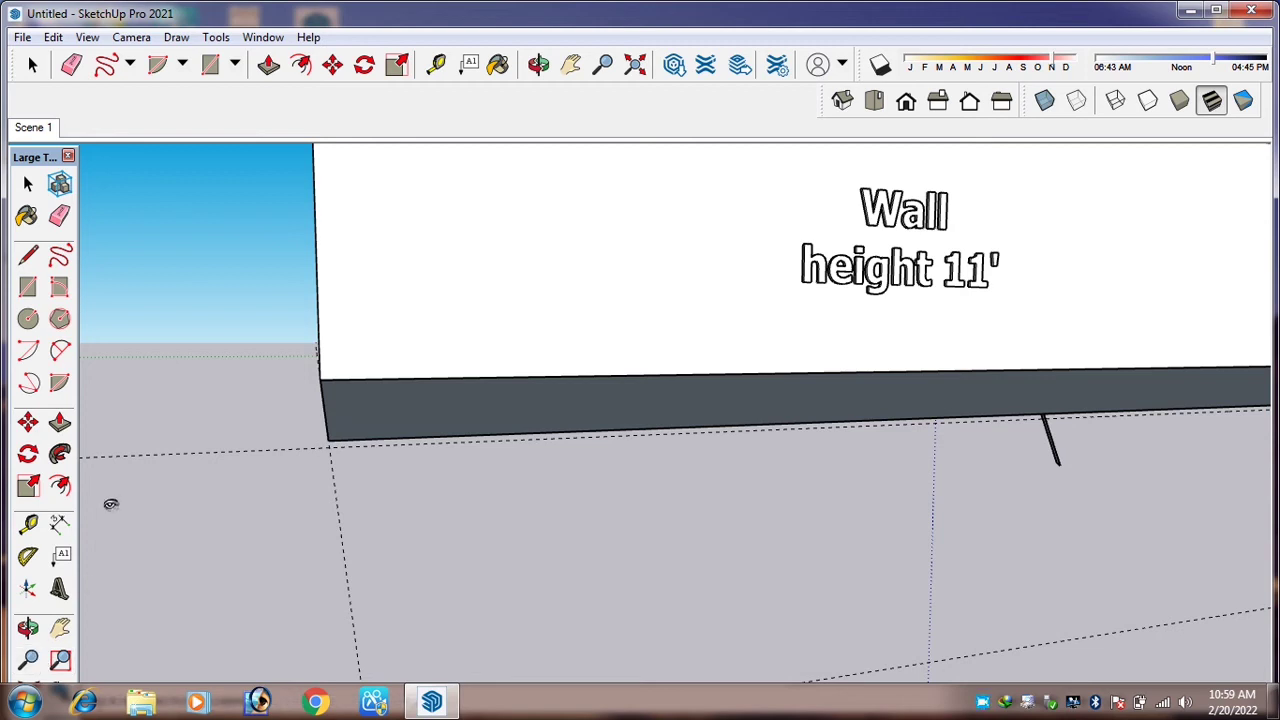
{"action": "left_click_drag", "start_coordinate": [46, 157], "coordinate": [54, 88]}
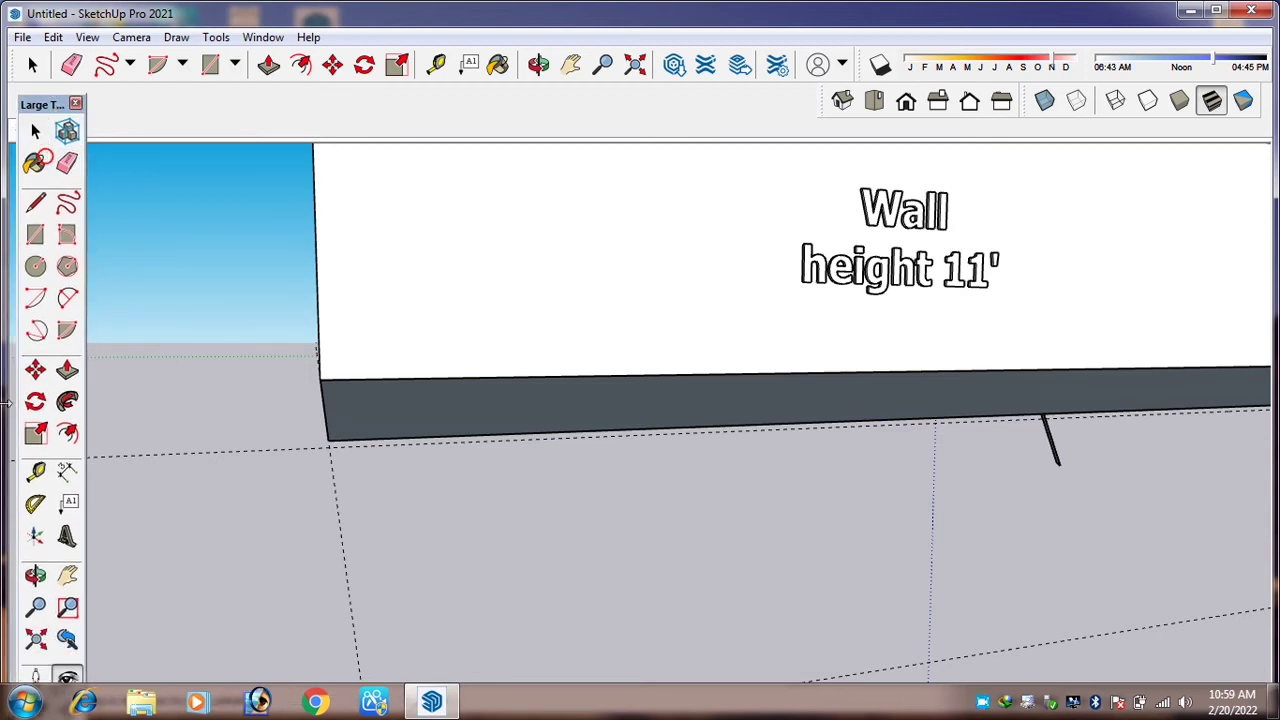
{"action": "double_click", "coordinate": [33, 105]}
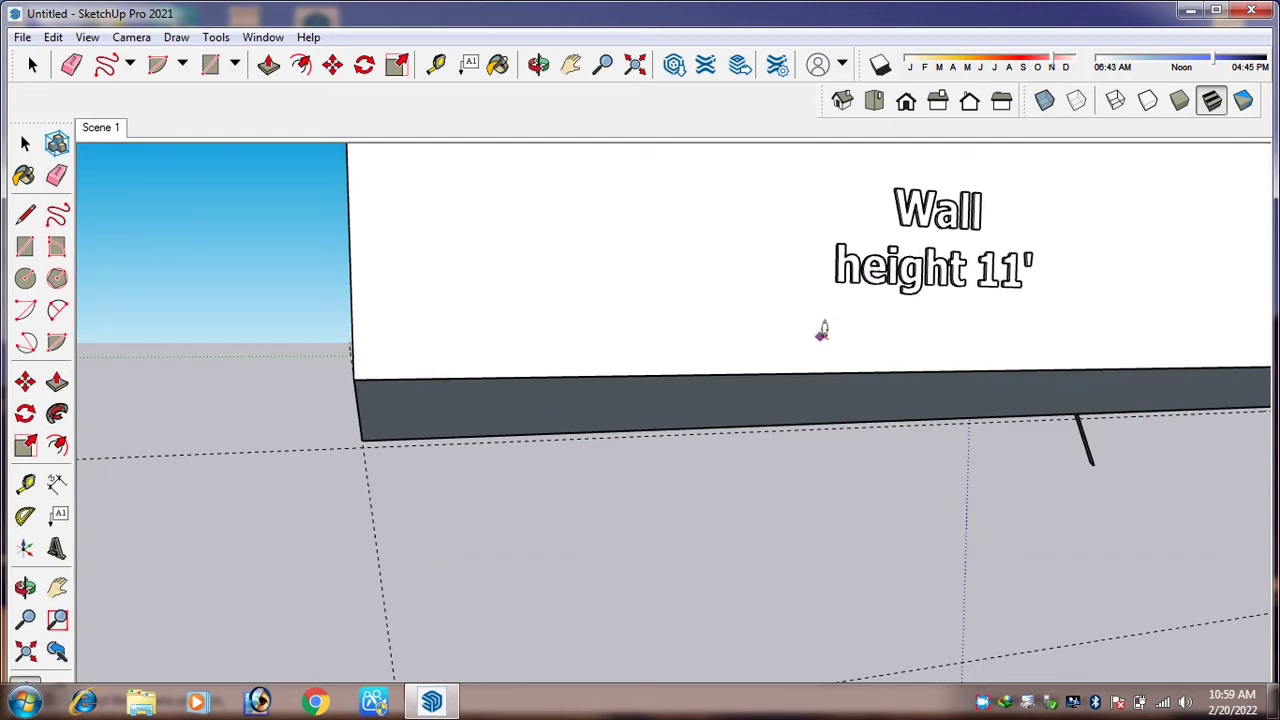
Add a second scene showing the whole wall and its length dimension from the front, and switch between both scenes.
{"action": "key", "text": "o"}
{"action": "left_click_drag", "start_coordinate": [907, 405], "coordinate": [613, 412]}
{"action": "key", "text": "h"}
{"action": "scroll", "coordinate": [610, 410], "scroll_direction": "down", "scroll_amount": 3}
{"action": "left_click_drag", "start_coordinate": [726, 369], "coordinate": [544, 372]}
{"action": "scroll", "coordinate": [720, 367], "scroll_direction": "down", "scroll_amount": 3}
{"action": "mouse_move", "coordinate": [621, 370]}
{"action": "left_mouse_down"}
{"action": "mouse_move", "coordinate": [711, 378]}
{"action": "mouse_move", "coordinate": [622, 387]}
{"action": "left_mouse_up"}
{"action": "scroll", "coordinate": [622, 387], "scroll_direction": "up", "scroll_amount": 1}
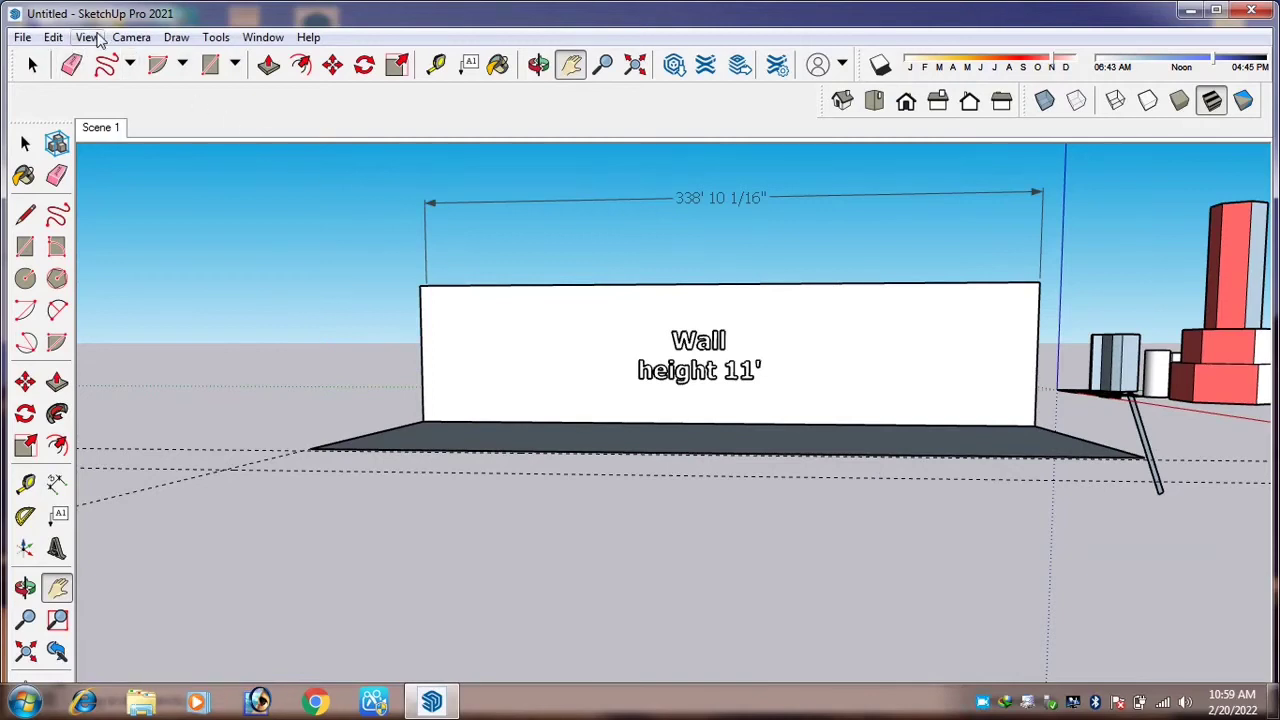
{"action": "left_click", "coordinate": [98, 37]}
{"action": "mouse_move", "coordinate": [176, 378]}
{"action": "left_click", "coordinate": [312, 377]}
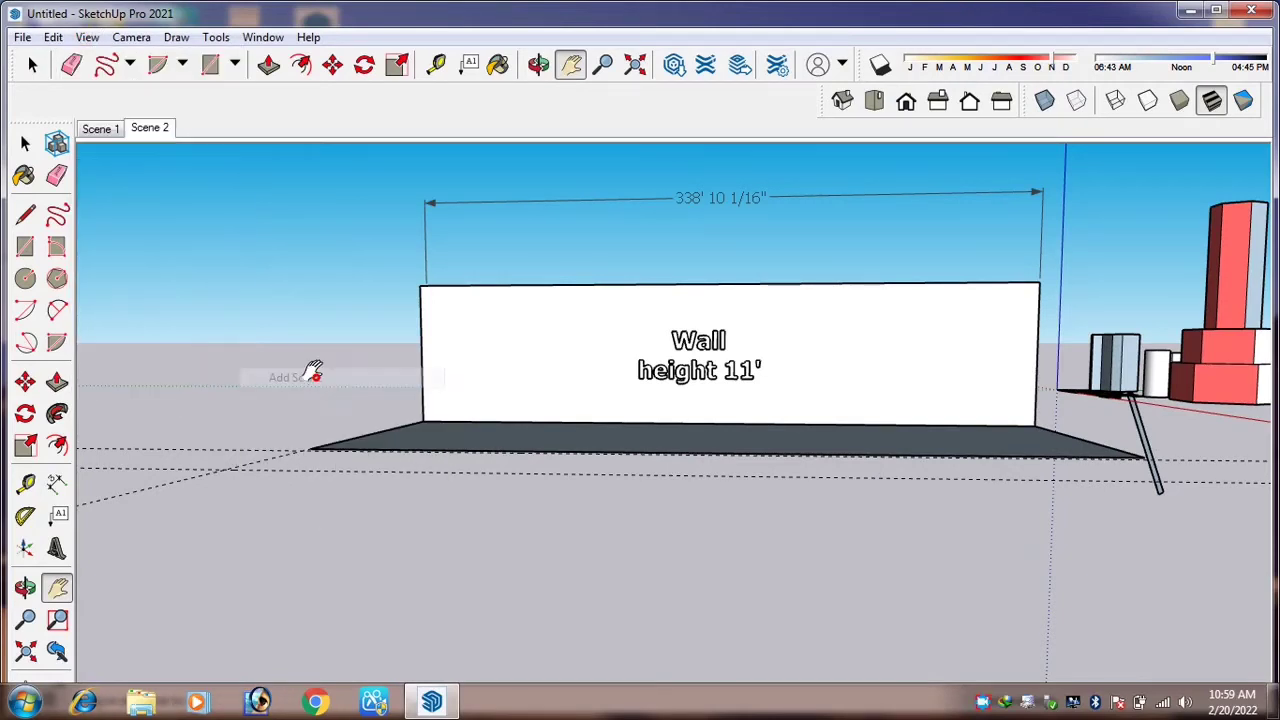
{"action": "left_click", "coordinate": [98, 129]}
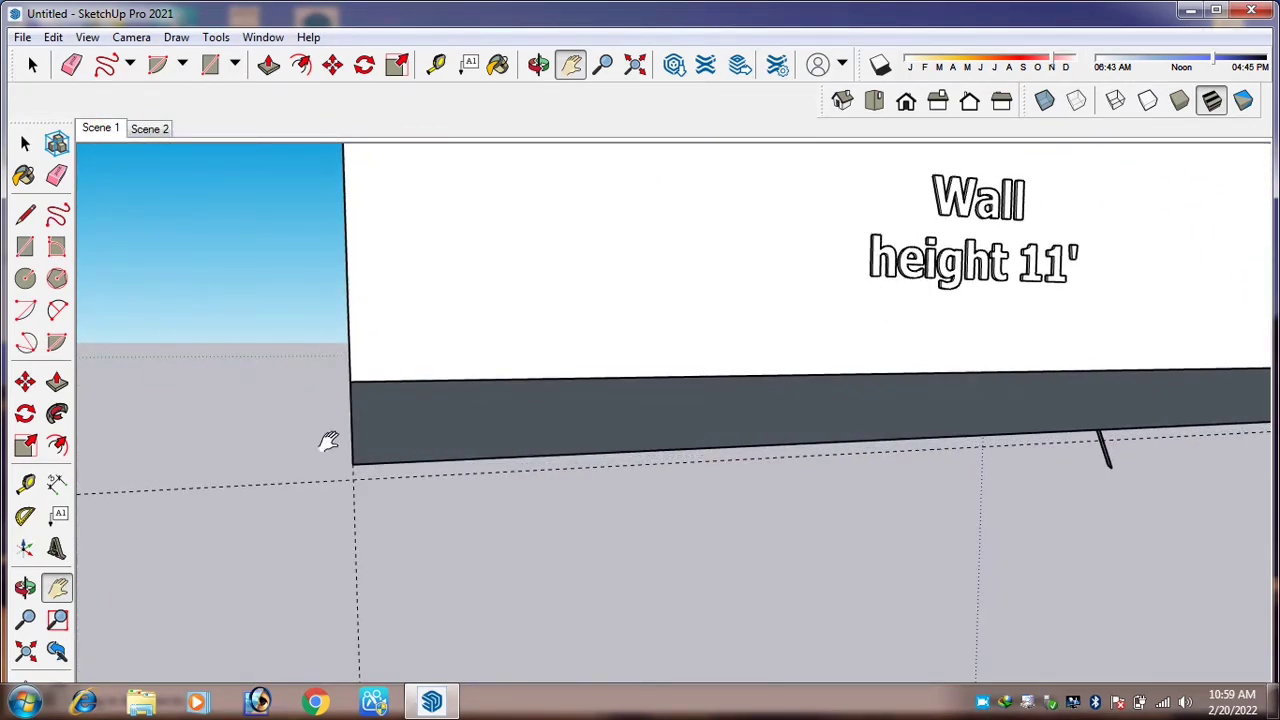
{"action": "left_click", "coordinate": [148, 129]}
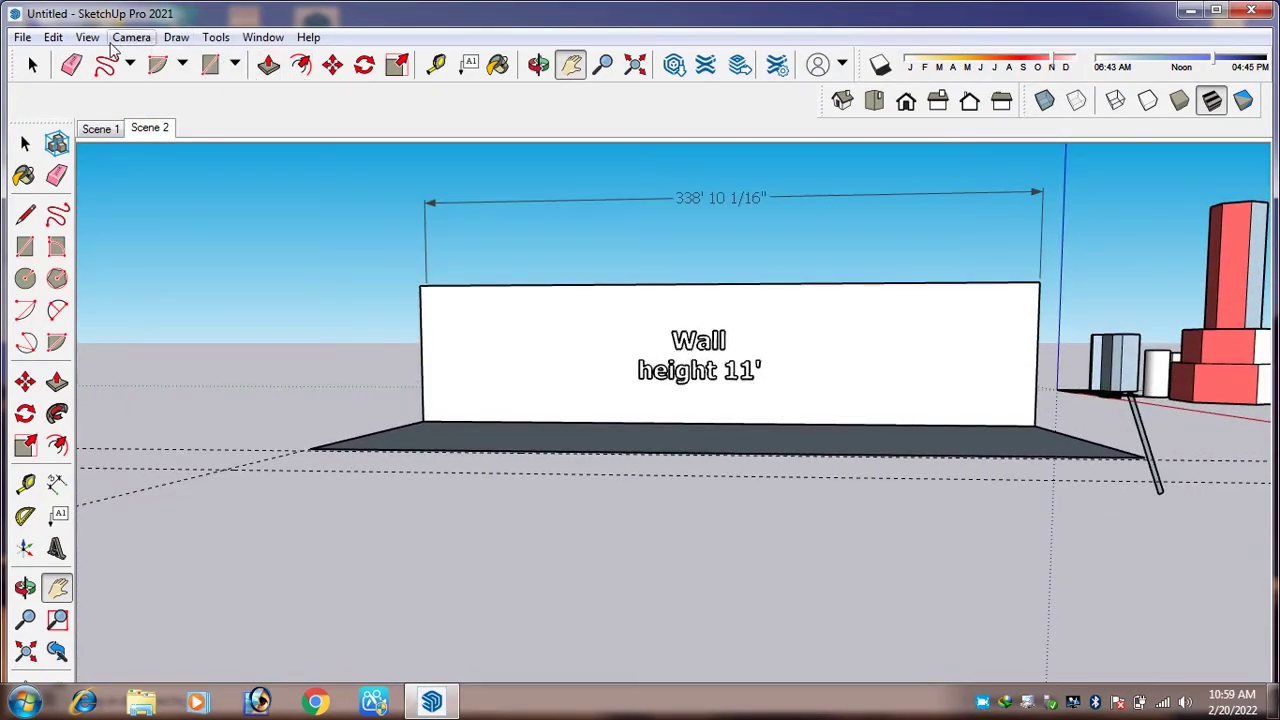
Add a third scene with the wall and base seen obliquely from slightly above.
{"action": "key", "text": "o"}
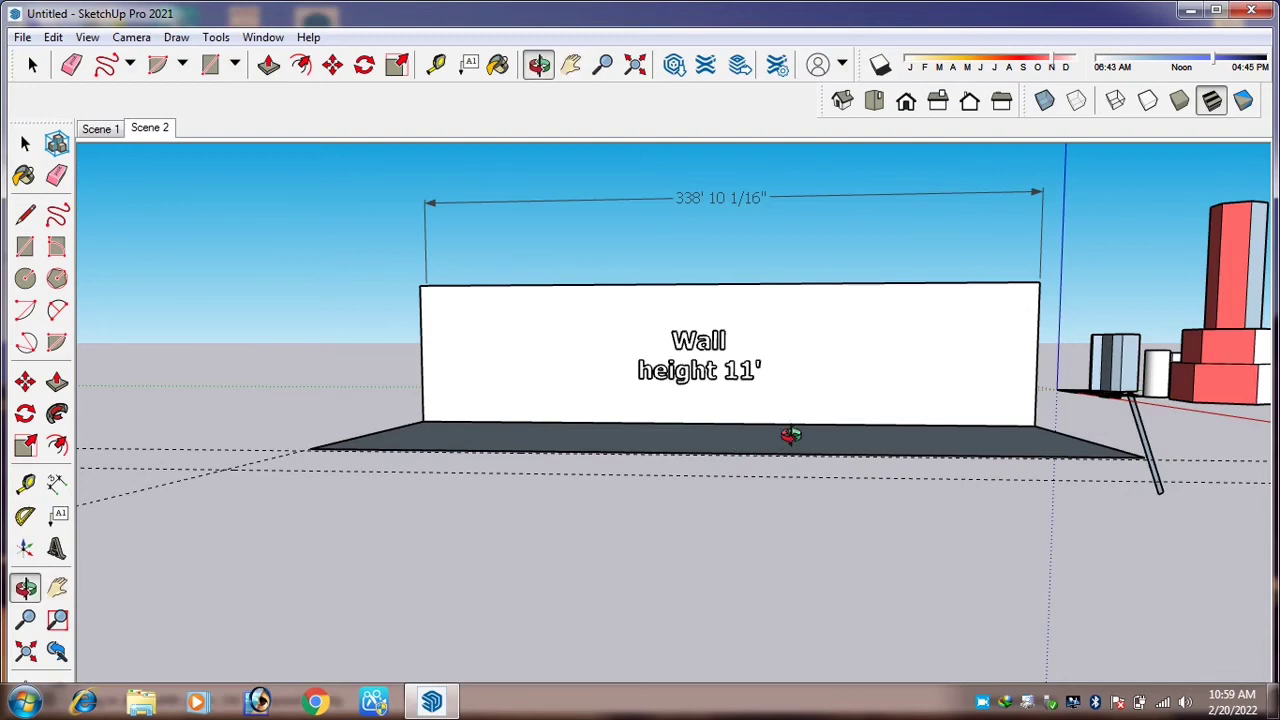
{"action": "left_click_drag", "start_coordinate": [790, 435], "coordinate": [646, 460]}
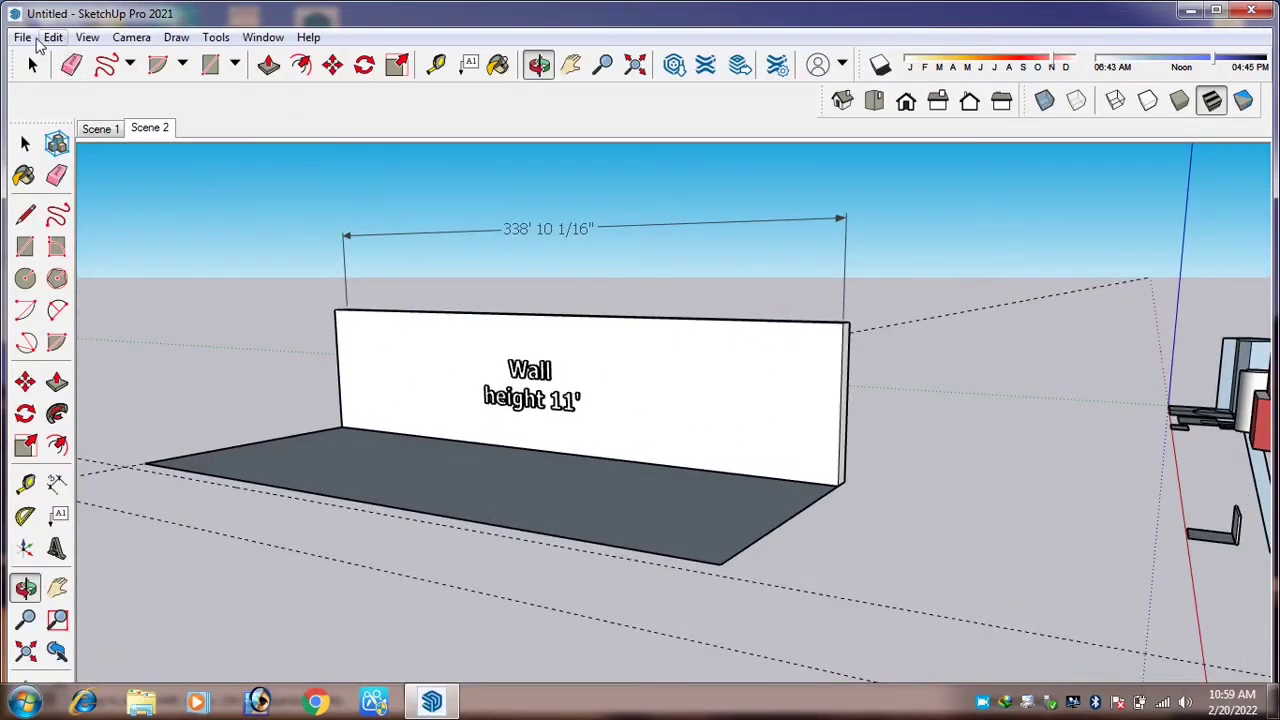
{"action": "left_click", "coordinate": [87, 37]}
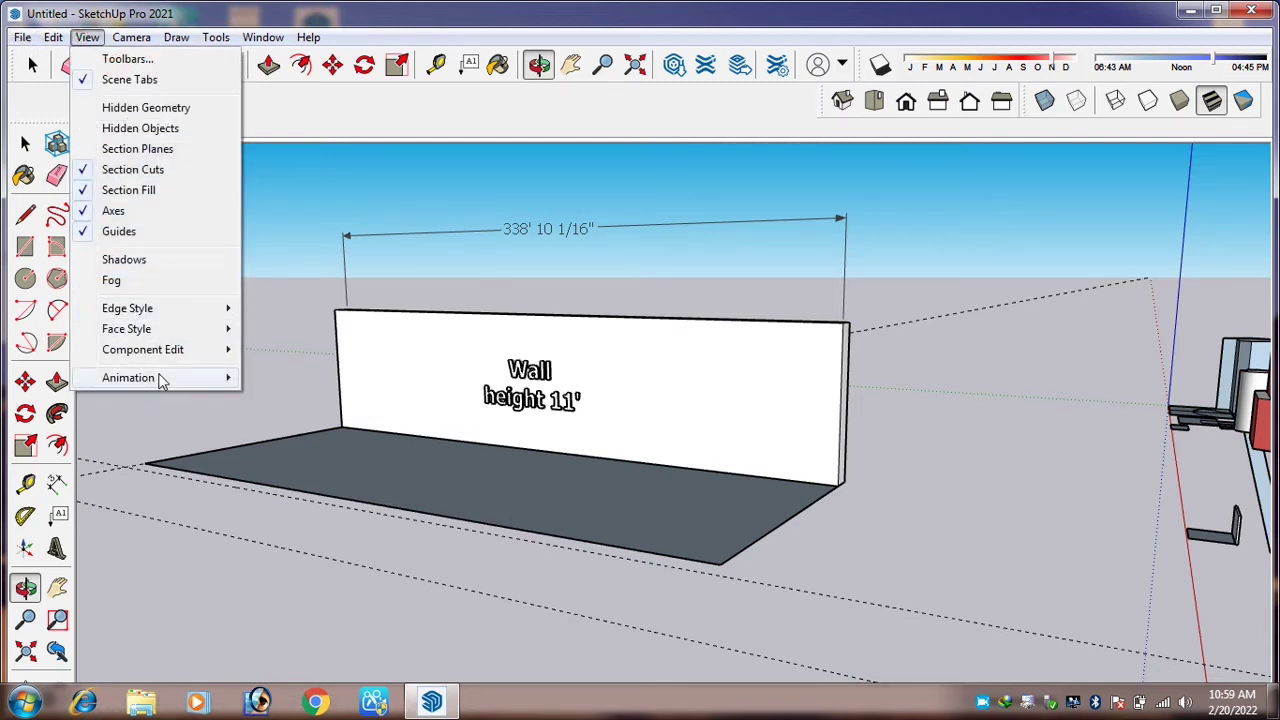
{"action": "mouse_move", "coordinate": [160, 378]}
{"action": "left_click", "coordinate": [296, 380]}
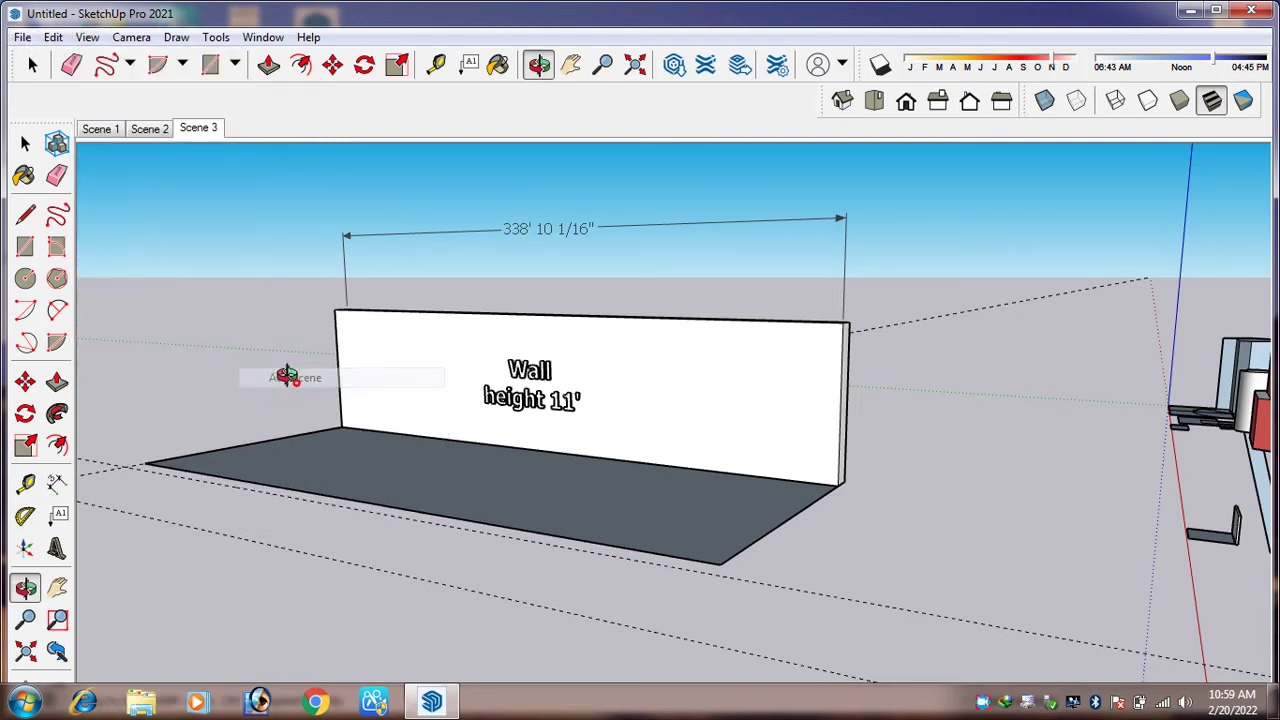
View the three saved scenes one after another to check the camera transitions.
{"action": "left_click", "coordinate": [100, 129]}
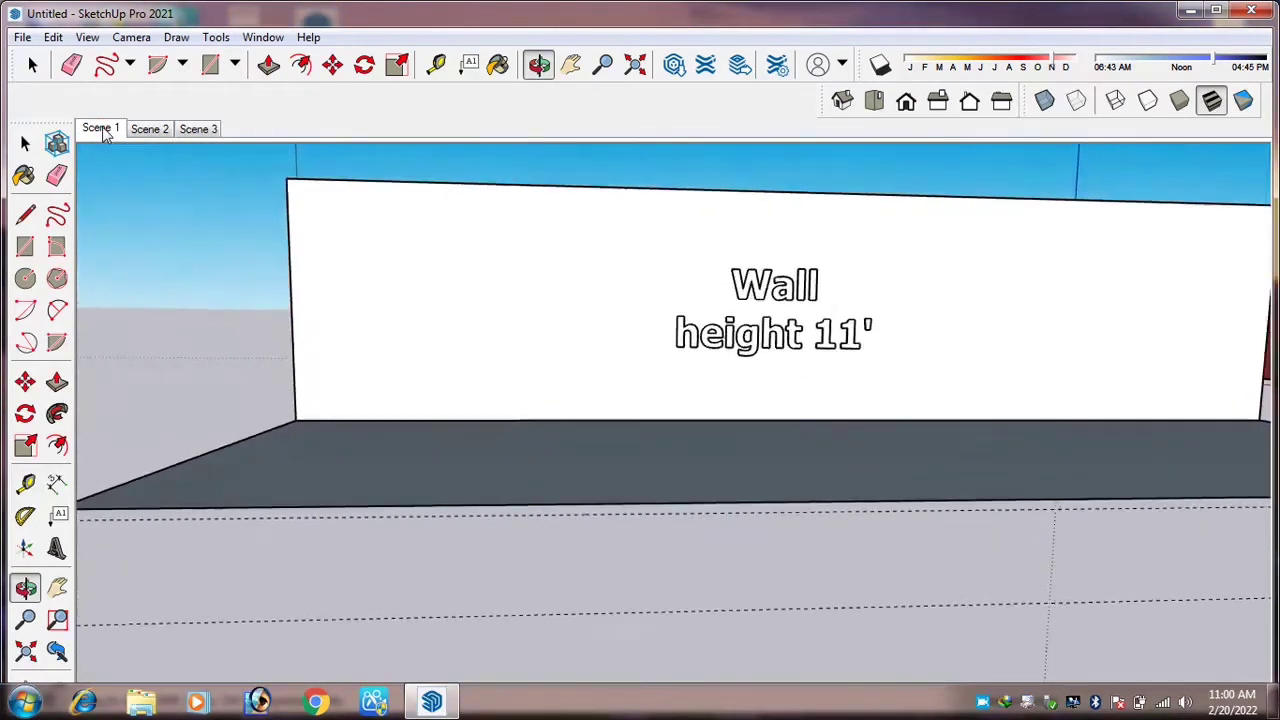
{"action": "left_click", "coordinate": [151, 129]}
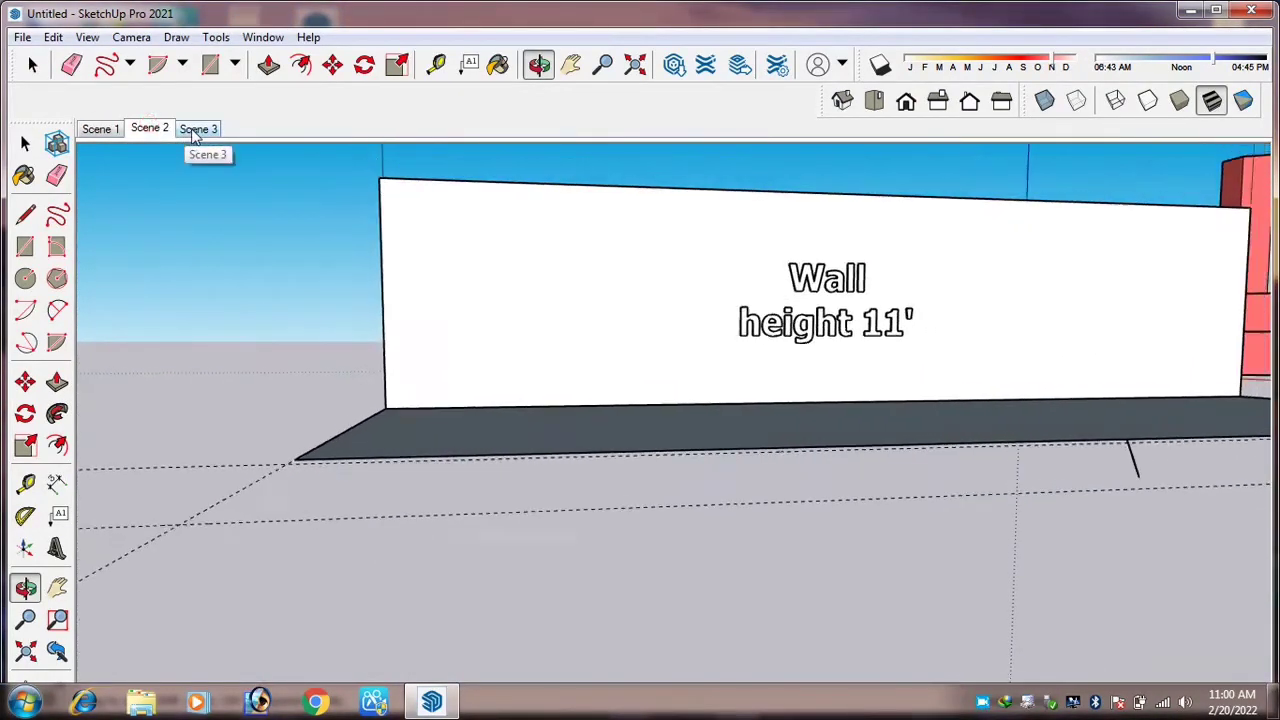
{"action": "left_click", "coordinate": [197, 131]}
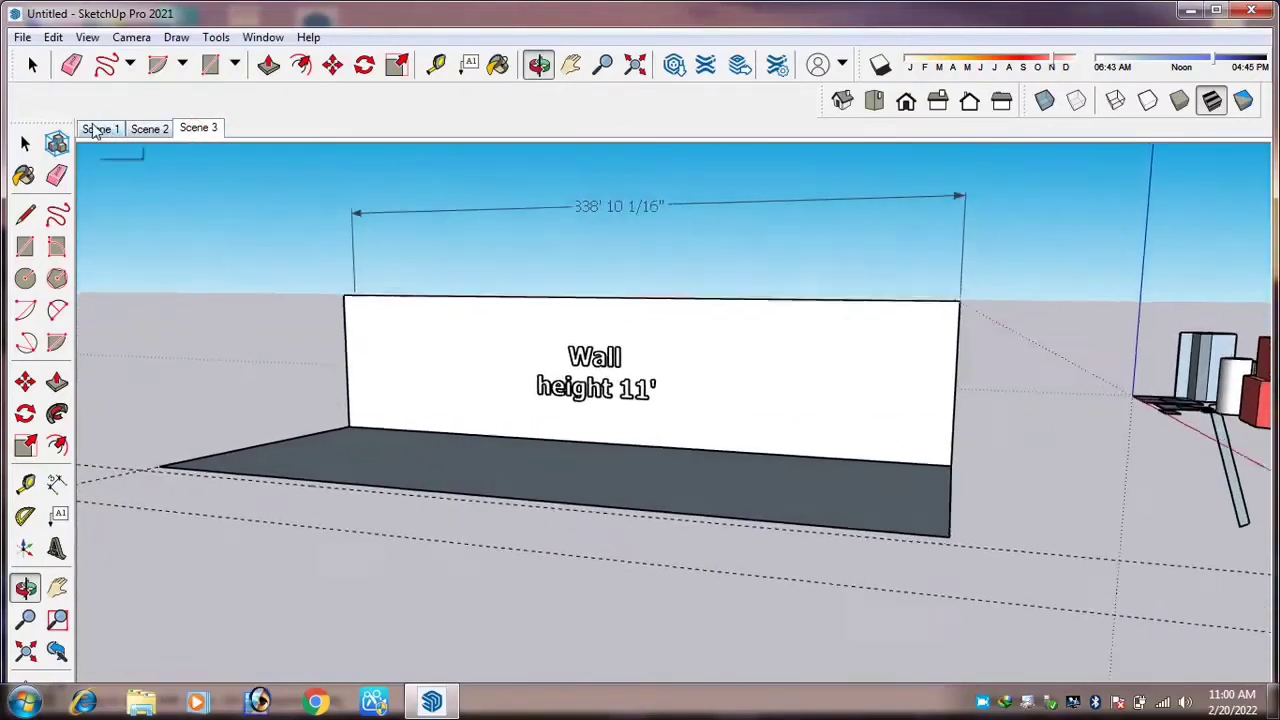
Play the scene animation from Scene 1 to watch the transitions between the saved scenes, and close the playback.
{"action": "right_click", "coordinate": [95, 125]}
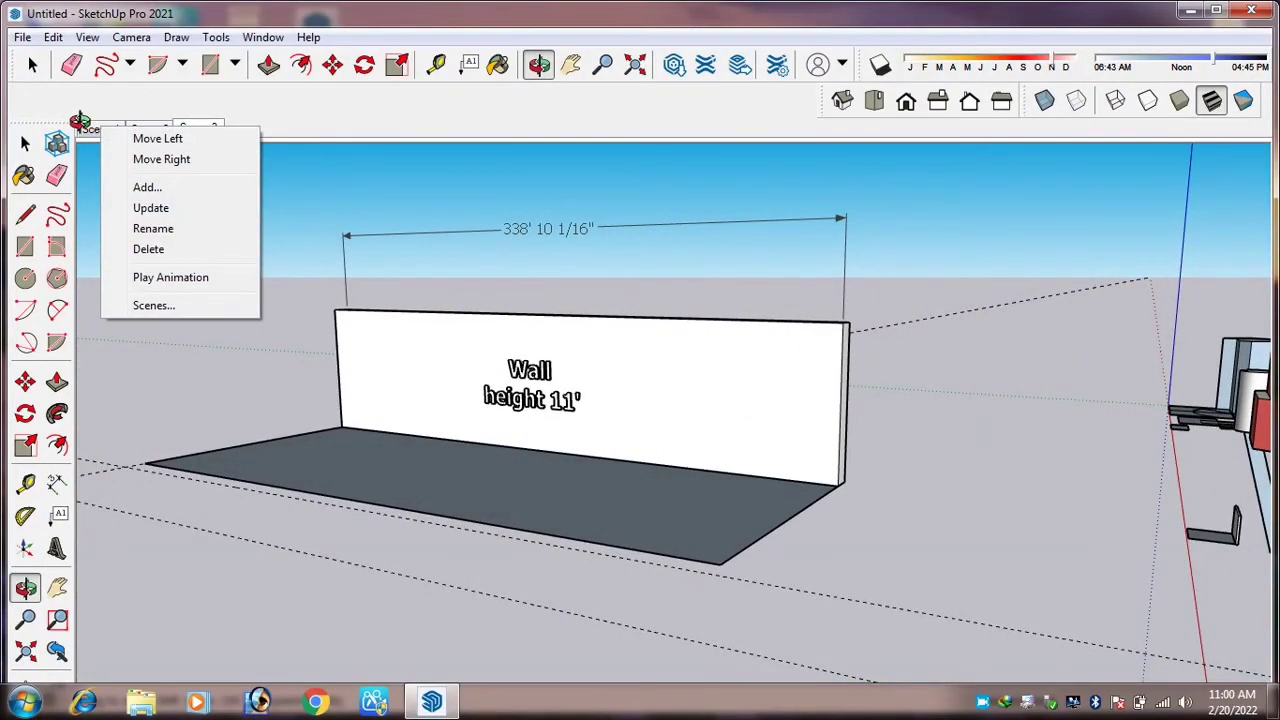
{"action": "right_click", "coordinate": [99, 120]}
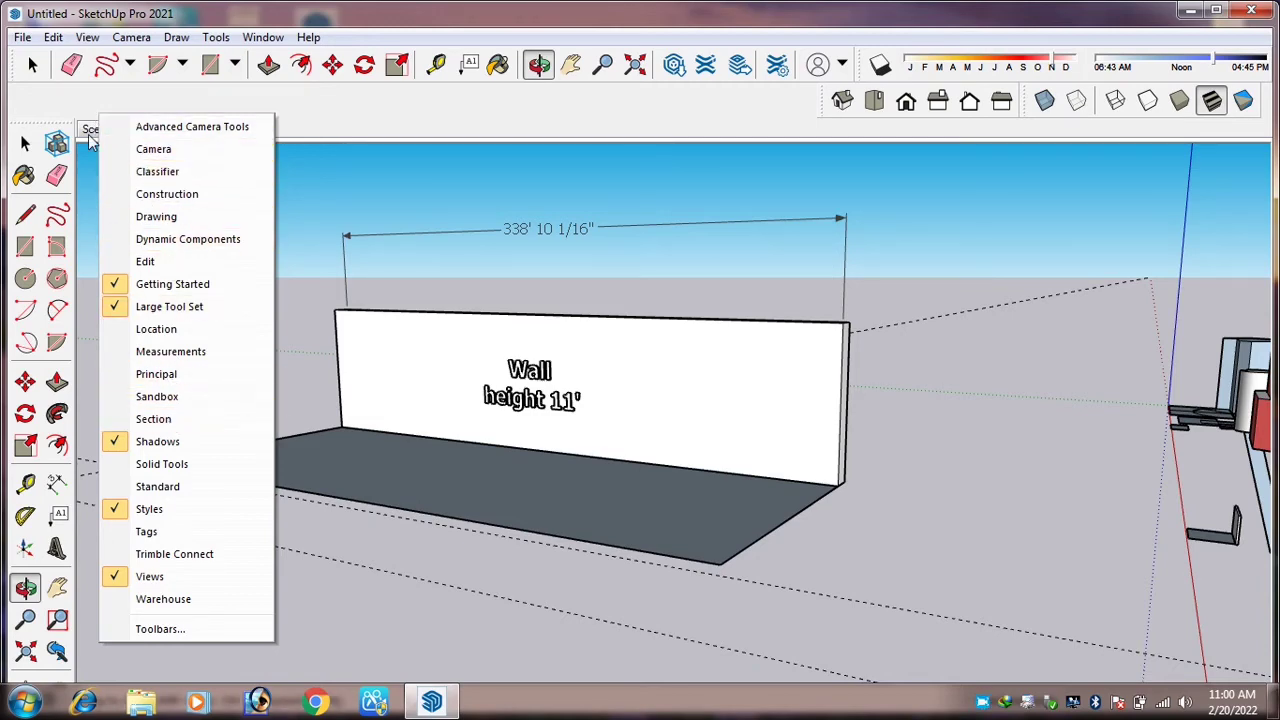
{"action": "left_click", "coordinate": [90, 131]}
{"action": "right_click", "coordinate": [90, 127]}
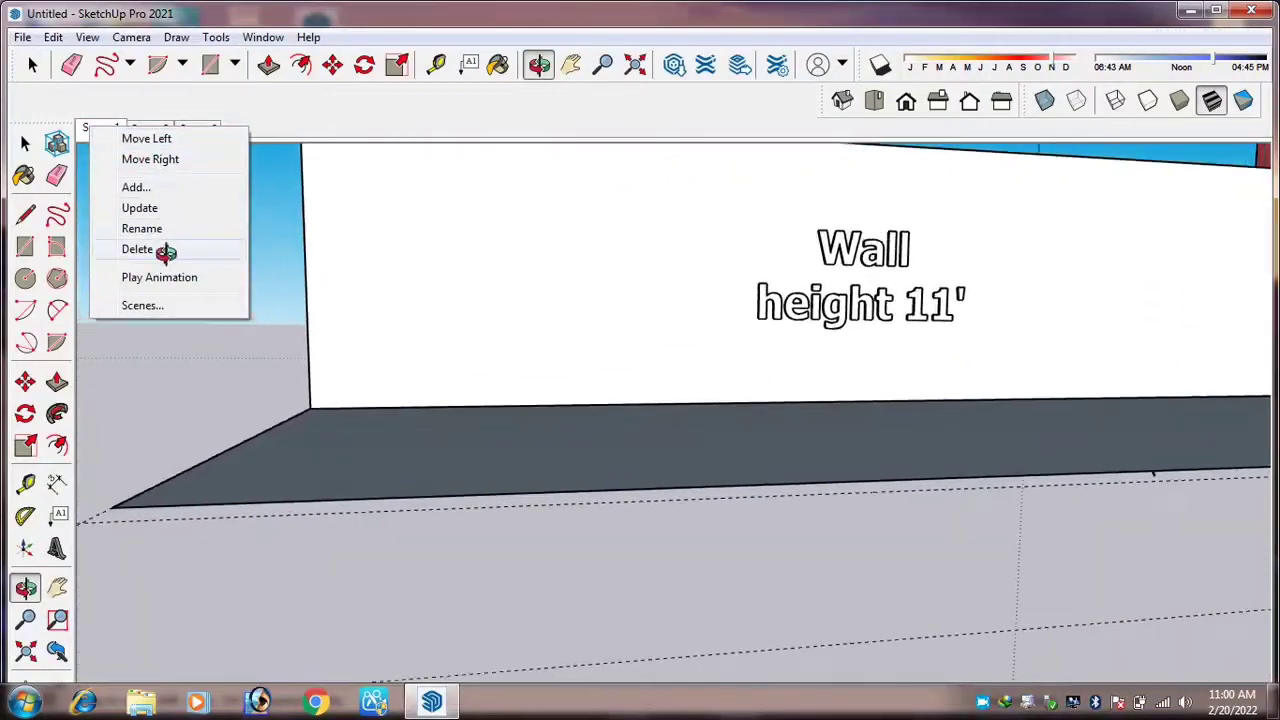
{"action": "left_click", "coordinate": [180, 278]}
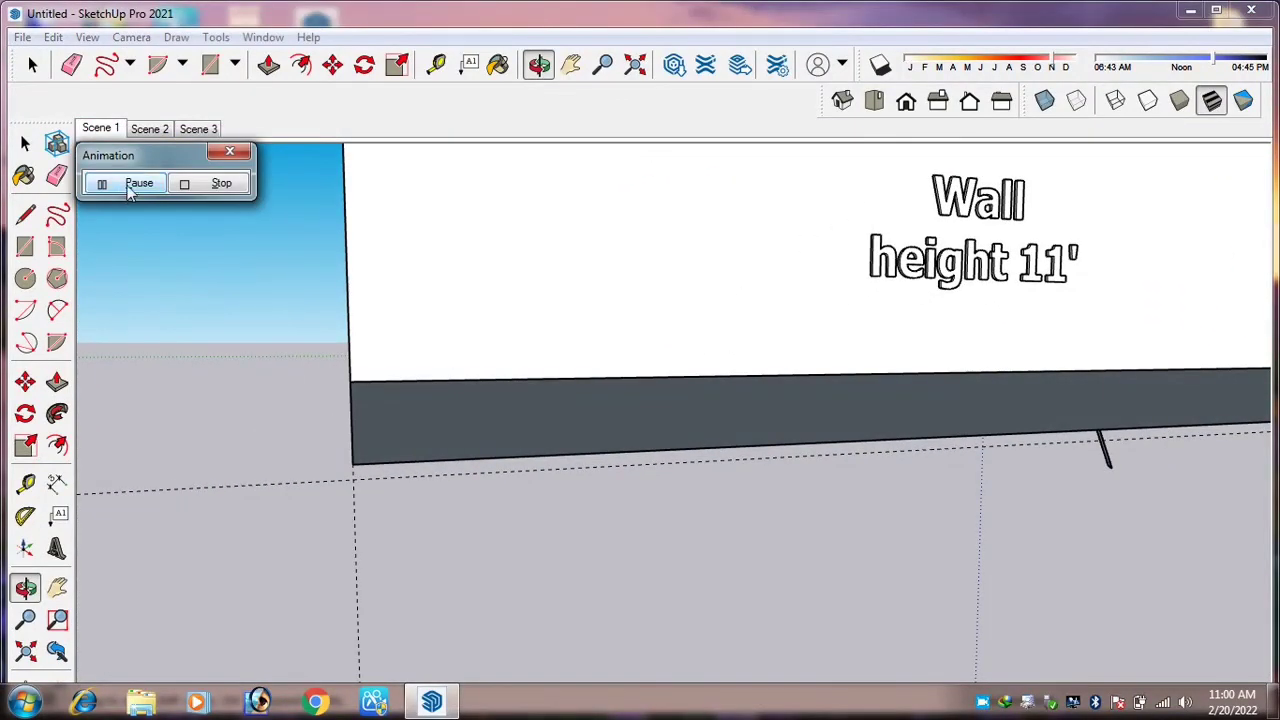
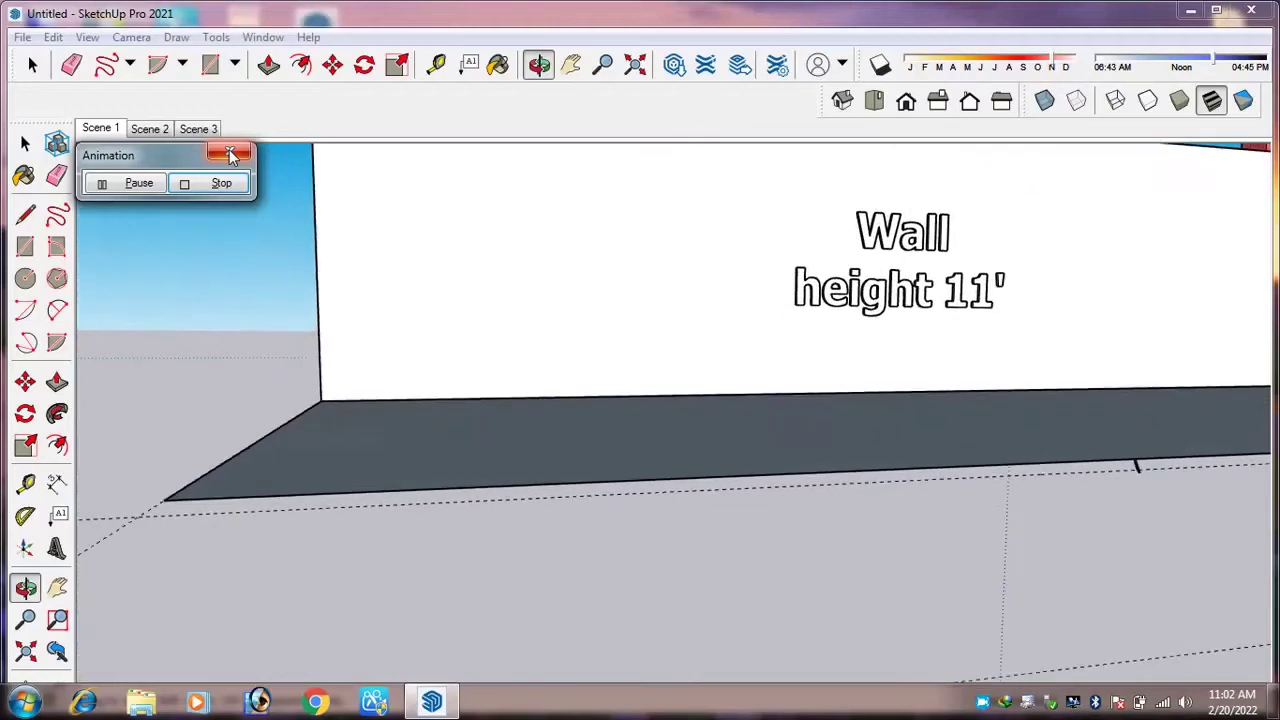
{"action": "left_click", "coordinate": [230, 155]}
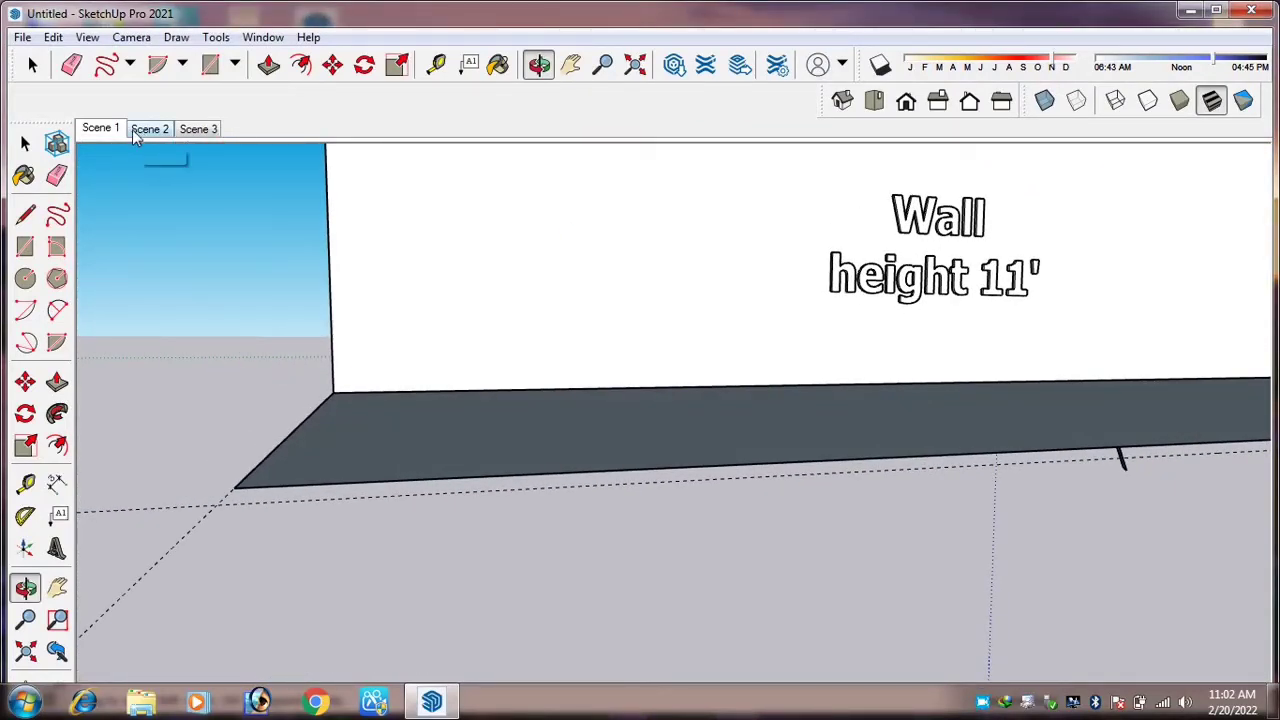
Try to export the scene animation to the desktop as an MP4 H.264 video named project, cancelling it and deleting the incomplete file.
{"action": "left_click_drag", "start_coordinate": [157, 206], "coordinate": [387, 215]}
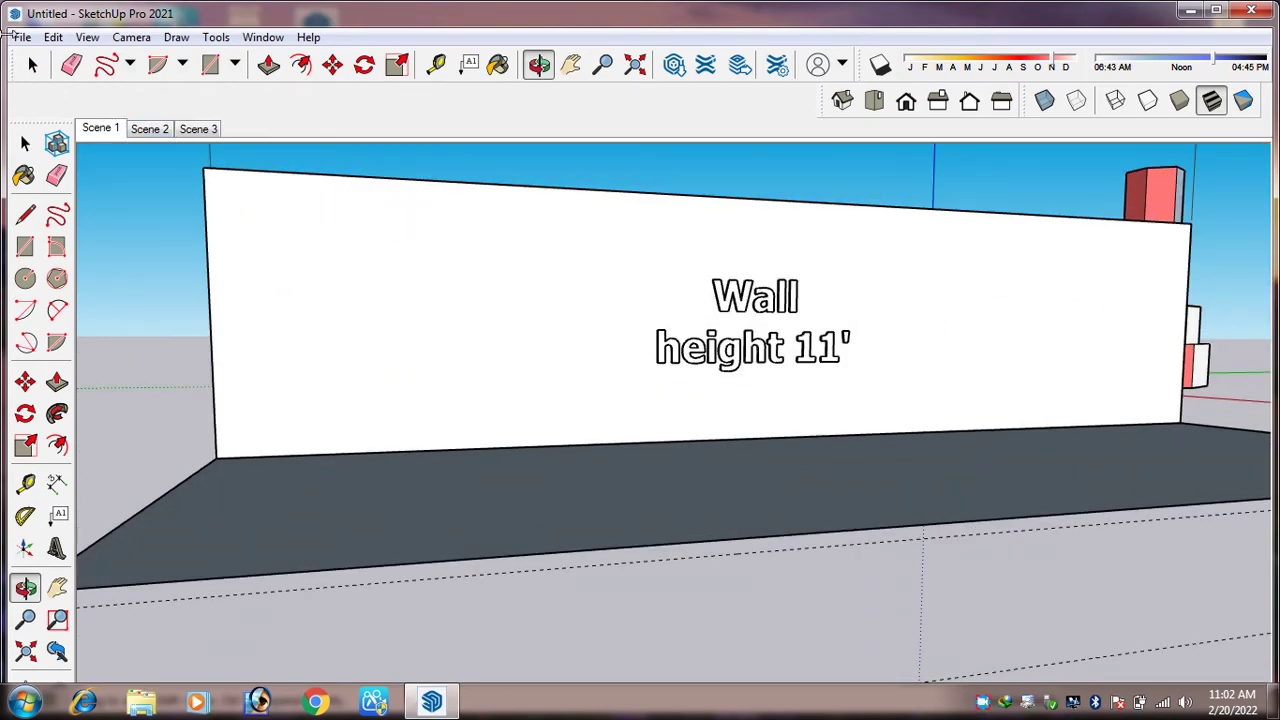
{"action": "left_click", "coordinate": [87, 37]}
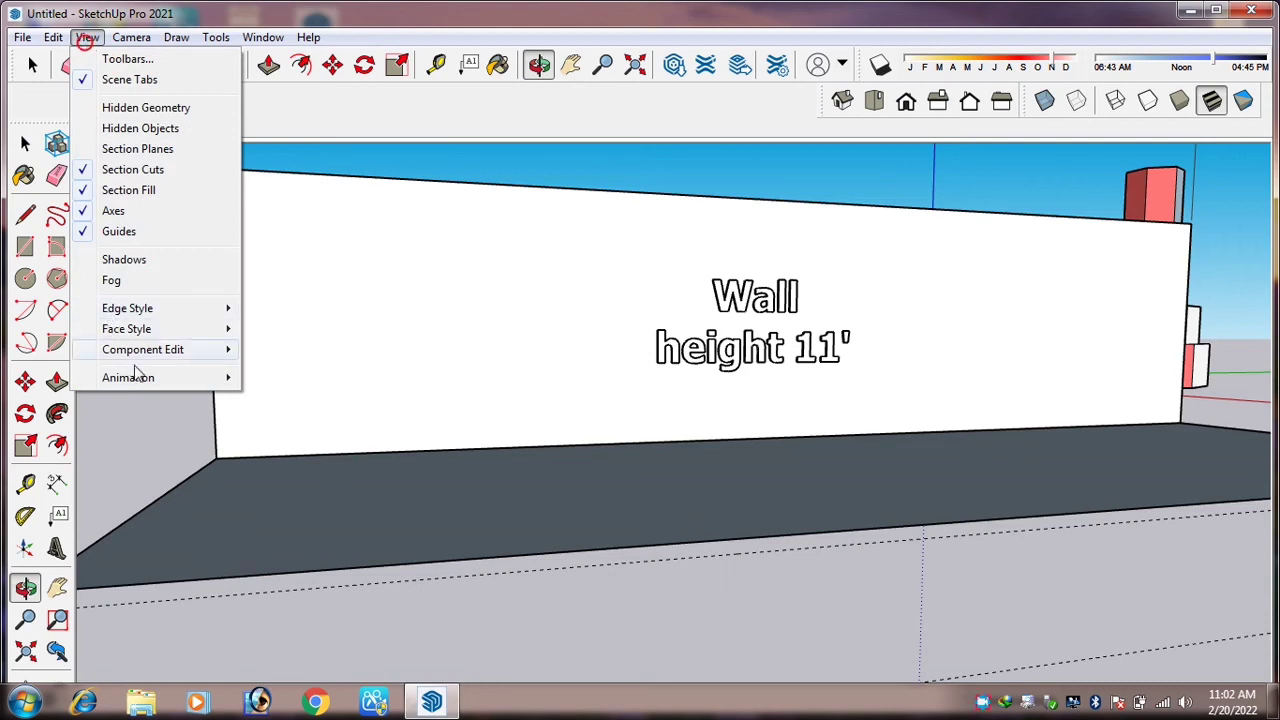
{"action": "mouse_move", "coordinate": [200, 380]}
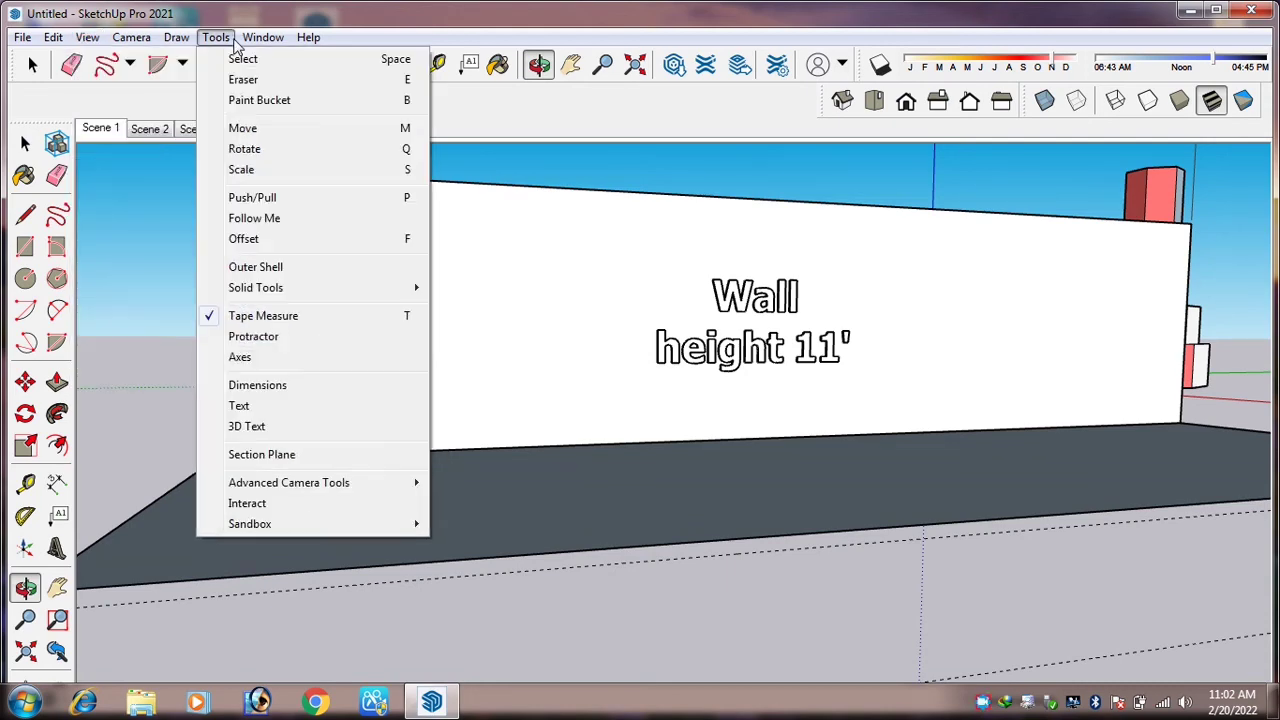
{"action": "left_click", "coordinate": [165, 18]}
{"action": "left_click", "coordinate": [20, 38]}
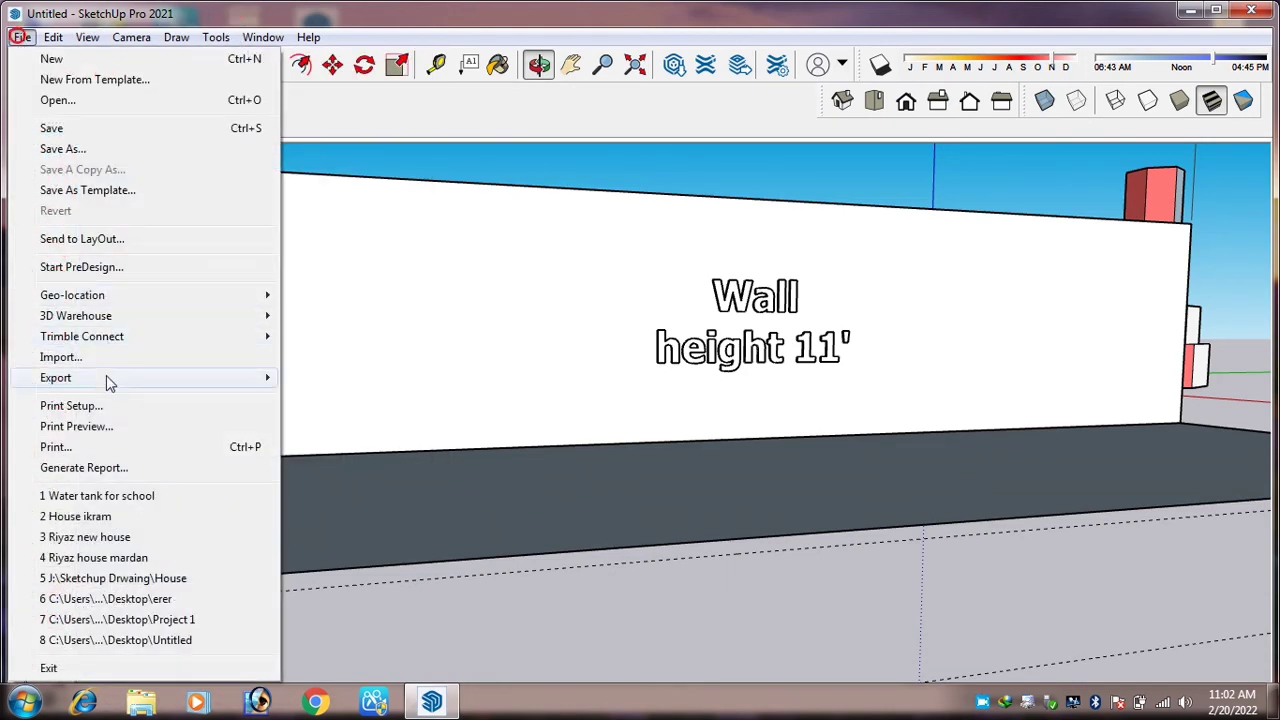
{"action": "mouse_move", "coordinate": [106, 378]}
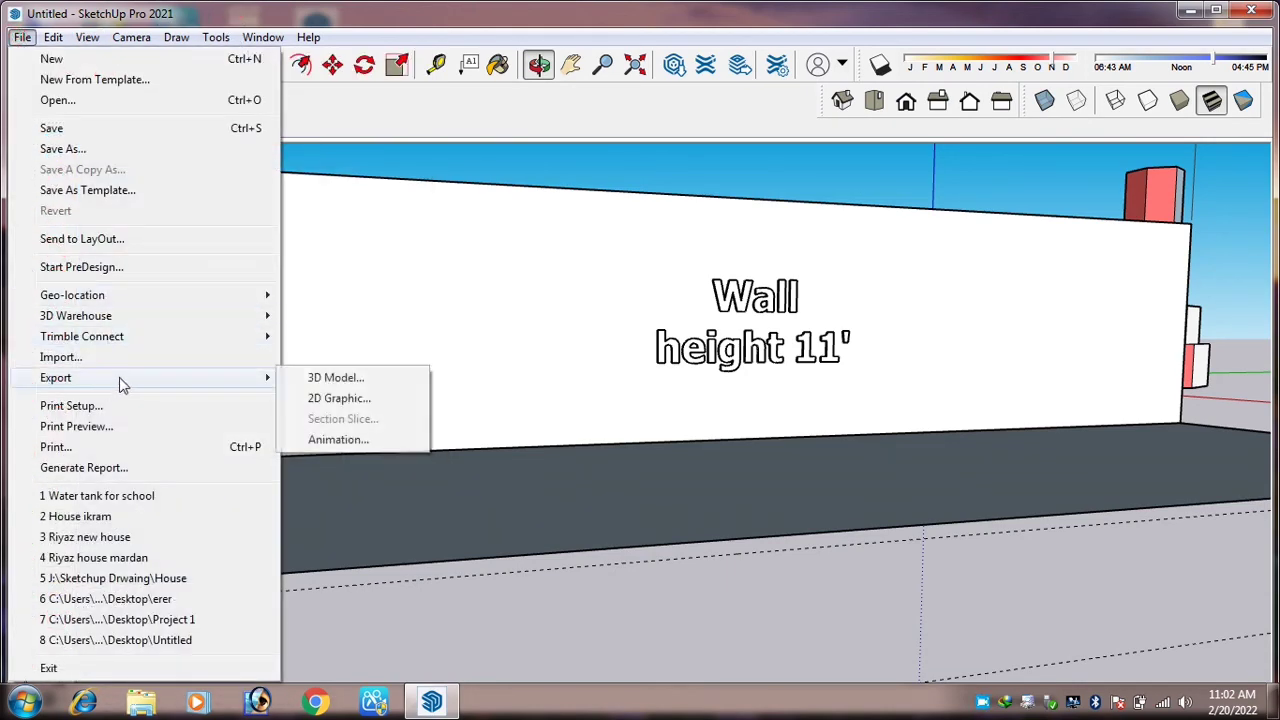
{"action": "left_click", "coordinate": [338, 440]}
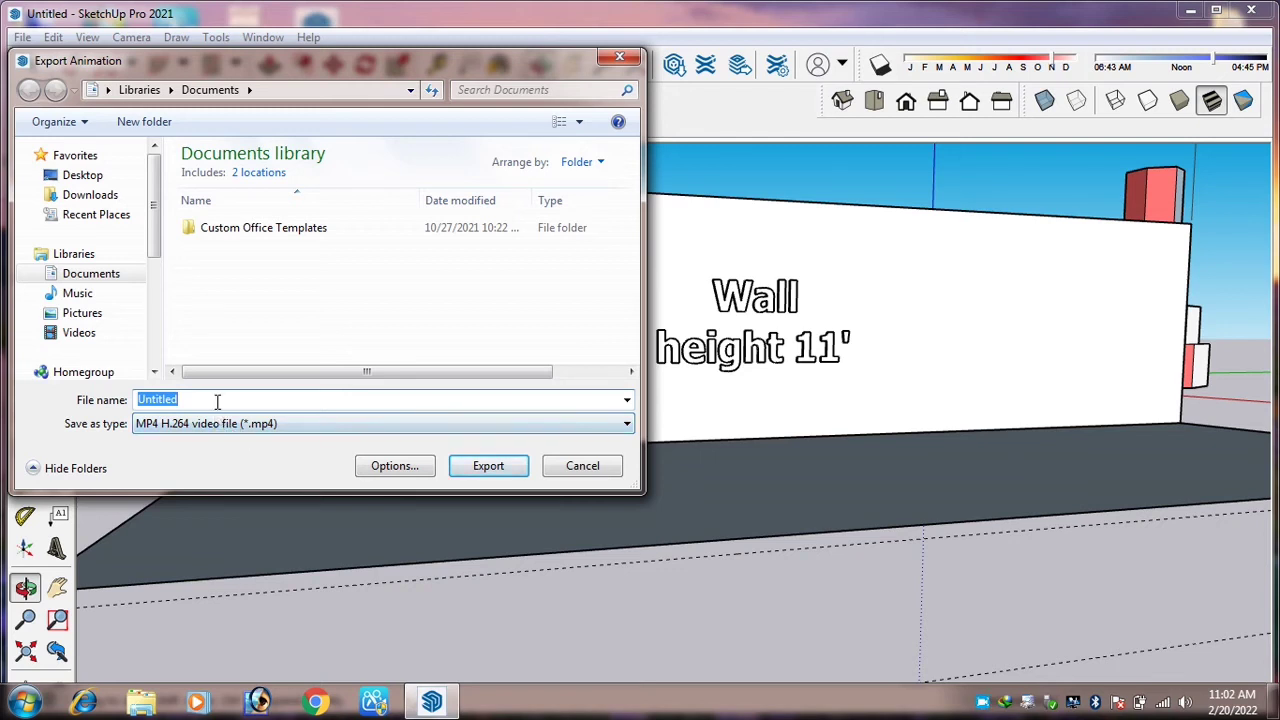
{"action": "type", "text": "project"}
{"action": "left_click", "coordinate": [84, 175]}
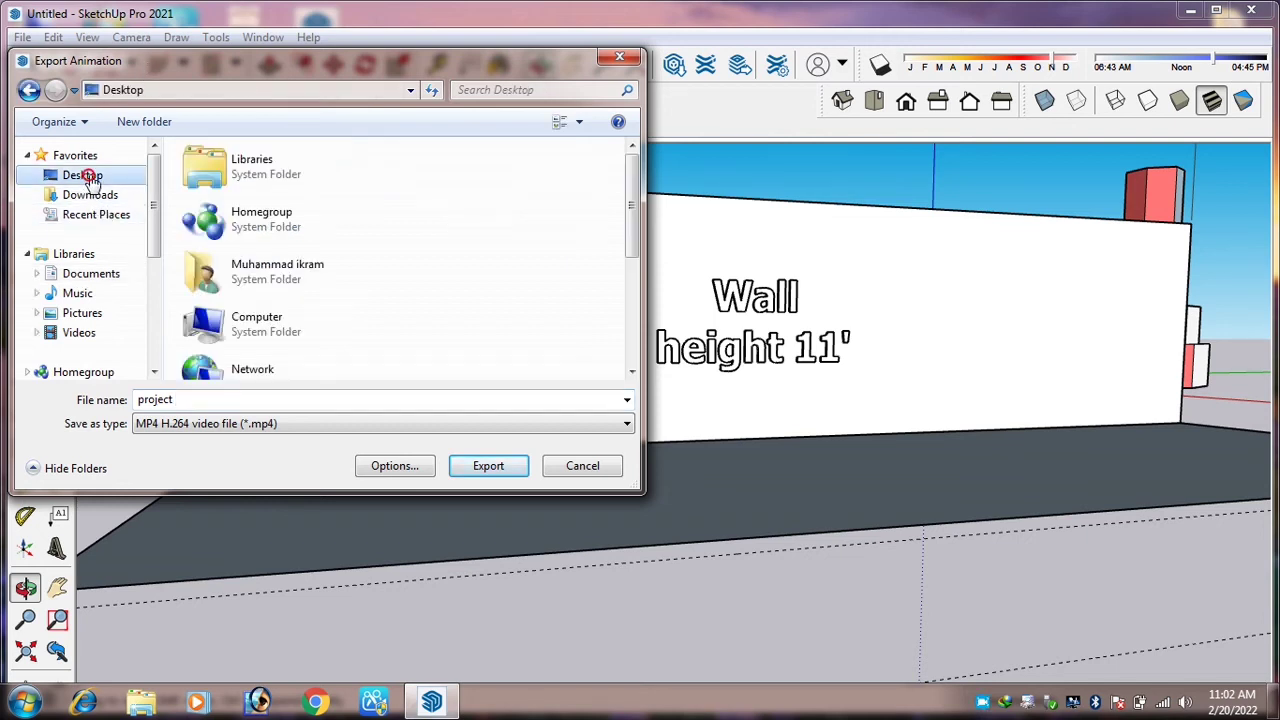
{"action": "left_click", "coordinate": [498, 466]}
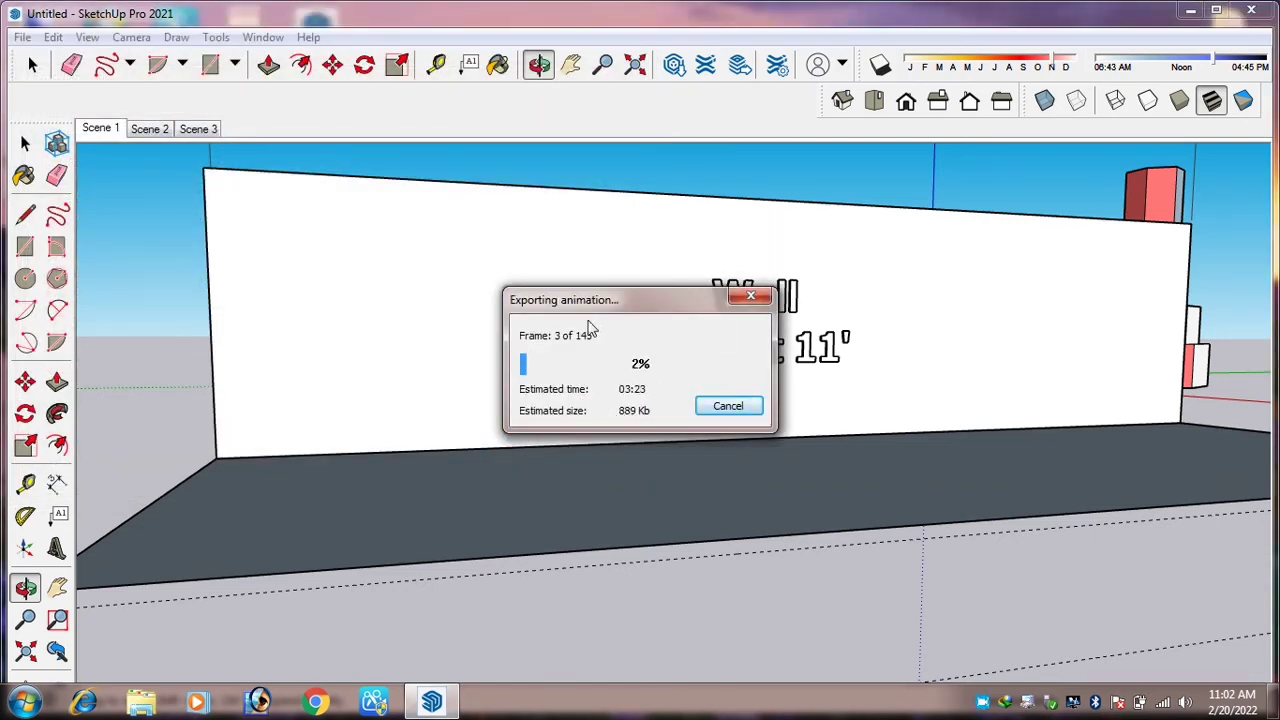
{"action": "left_click", "coordinate": [724, 398]}
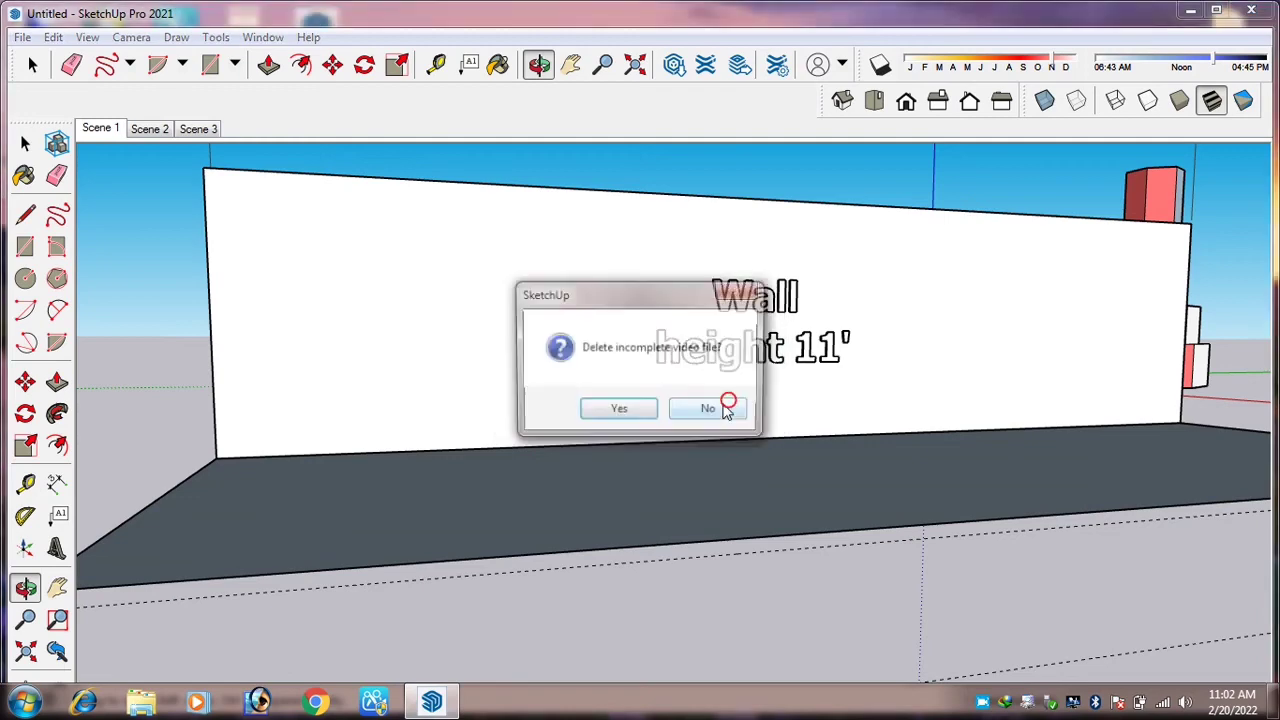
{"action": "left_click", "coordinate": [652, 408]}
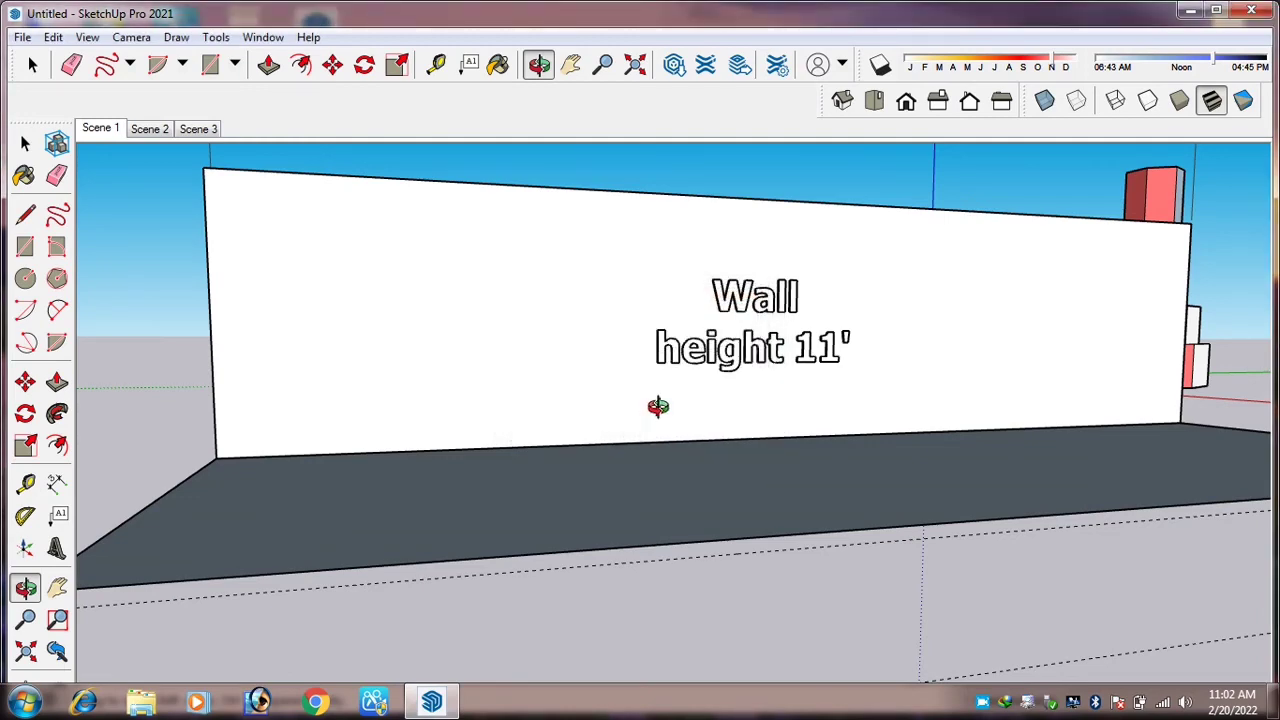
Place the viewpoint near the wall with Position Camera and look around at the wall and the other sample solids.
{"action": "scroll", "coordinate": [720, 390], "scroll_direction": "down", "scroll_amount": 4}
{"action": "mouse_move", "coordinate": [730, 389]}
{"action": "middle_mouse_down"}
{"action": "mouse_move", "coordinate": [631, 411]}
{"action": "mouse_move", "coordinate": [646, 410]}
{"action": "middle_mouse_up"}
{"action": "scroll", "coordinate": [688, 386], "scroll_direction": "down", "scroll_amount": 2}
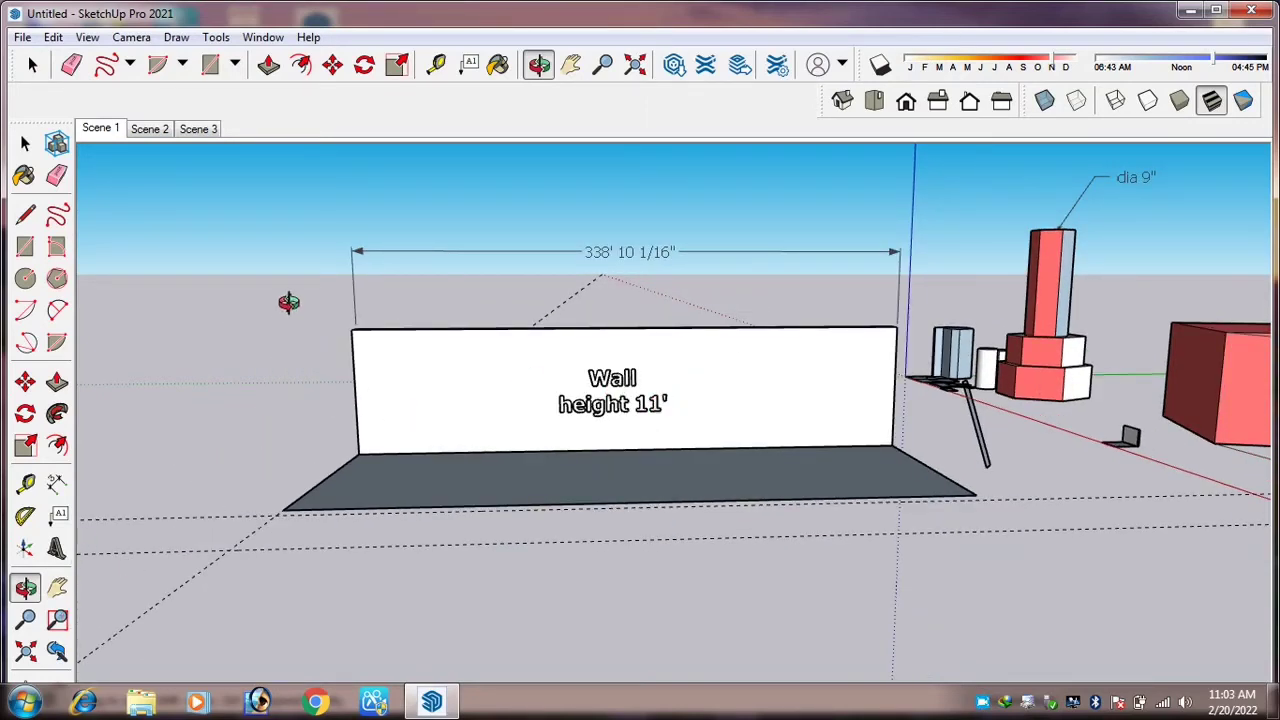
{"action": "left_click", "coordinate": [58, 650]}
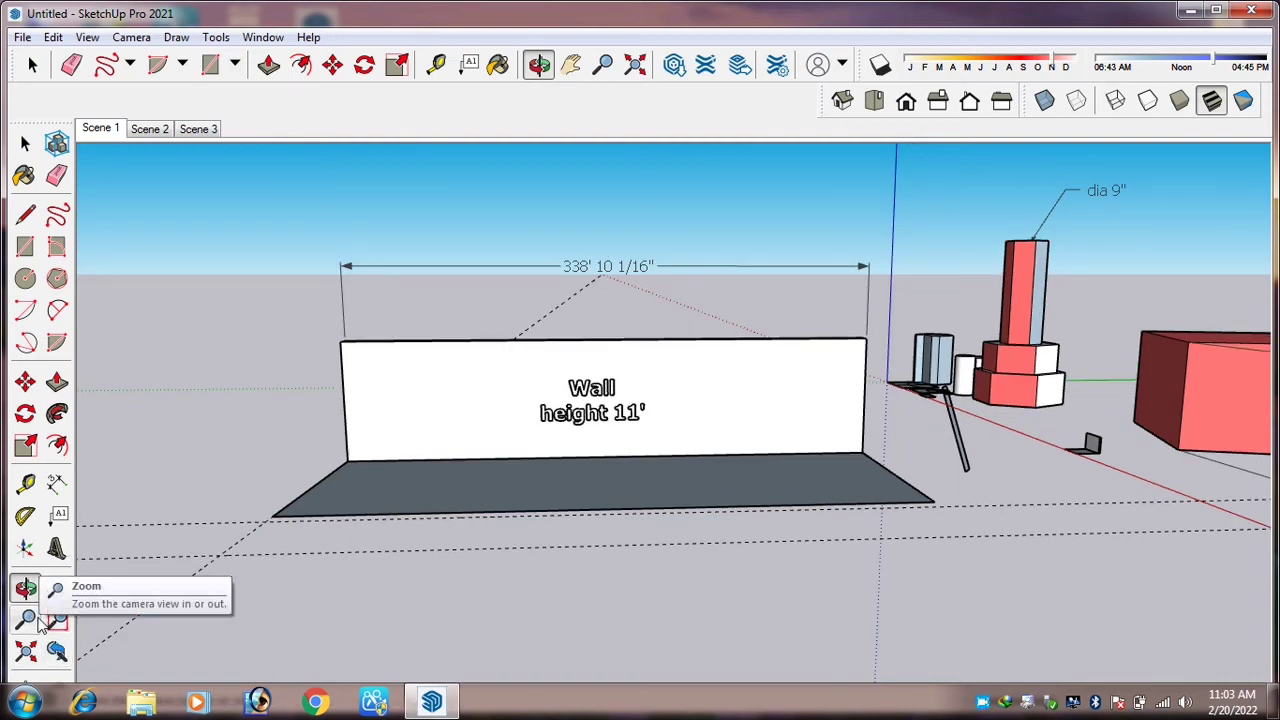
{"action": "left_click", "coordinate": [38, 622]}
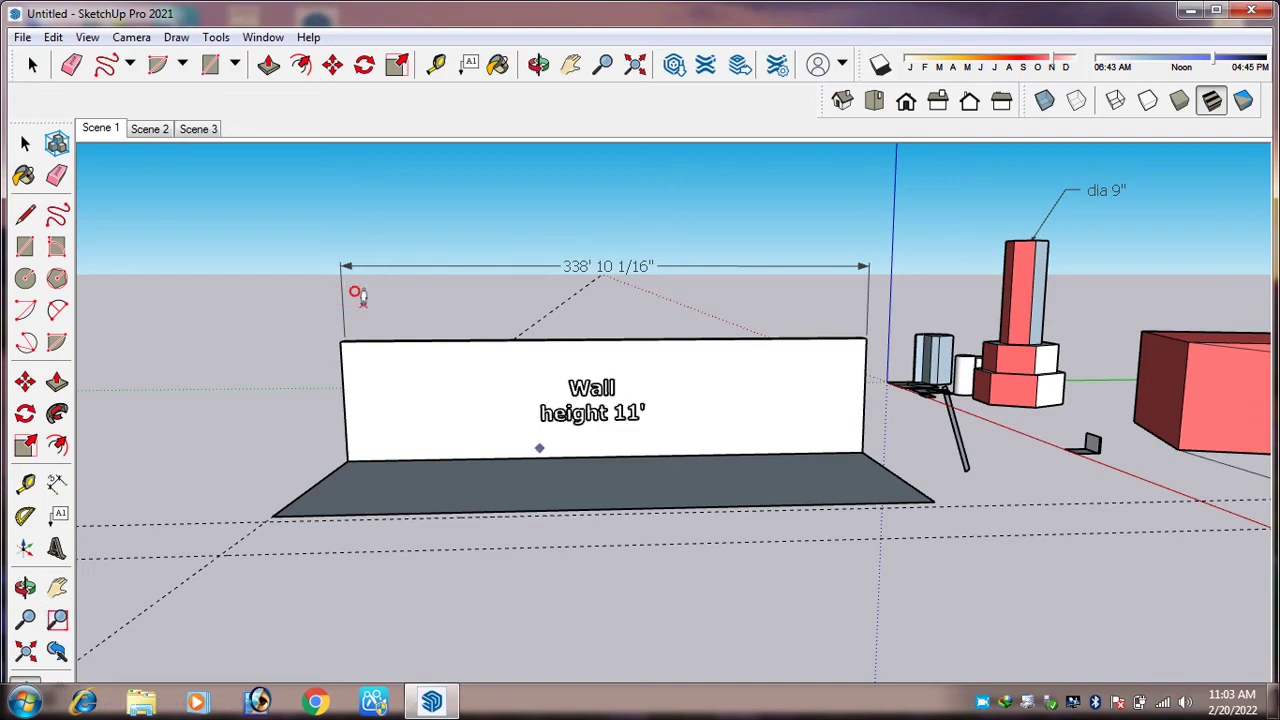
{"action": "middle_click_drag", "start_coordinate": [566, 514], "coordinate": [474, 391]}
{"action": "scroll", "coordinate": [474, 391], "scroll_direction": "down", "scroll_amount": 4}
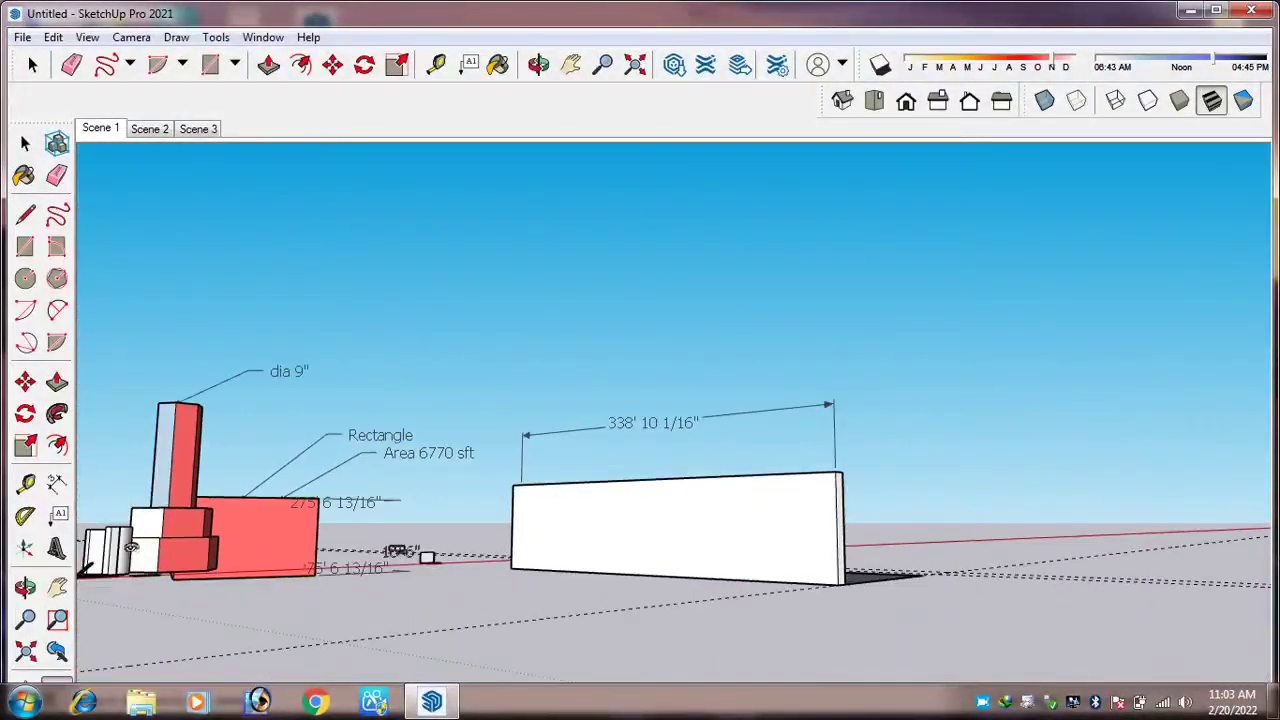
{"action": "left_click", "coordinate": [38, 655]}
{"action": "scroll", "coordinate": [404, 461], "scroll_direction": "down", "scroll_amount": 5}
{"action": "scroll", "coordinate": [577, 367], "scroll_direction": "up", "scroll_amount": 1}
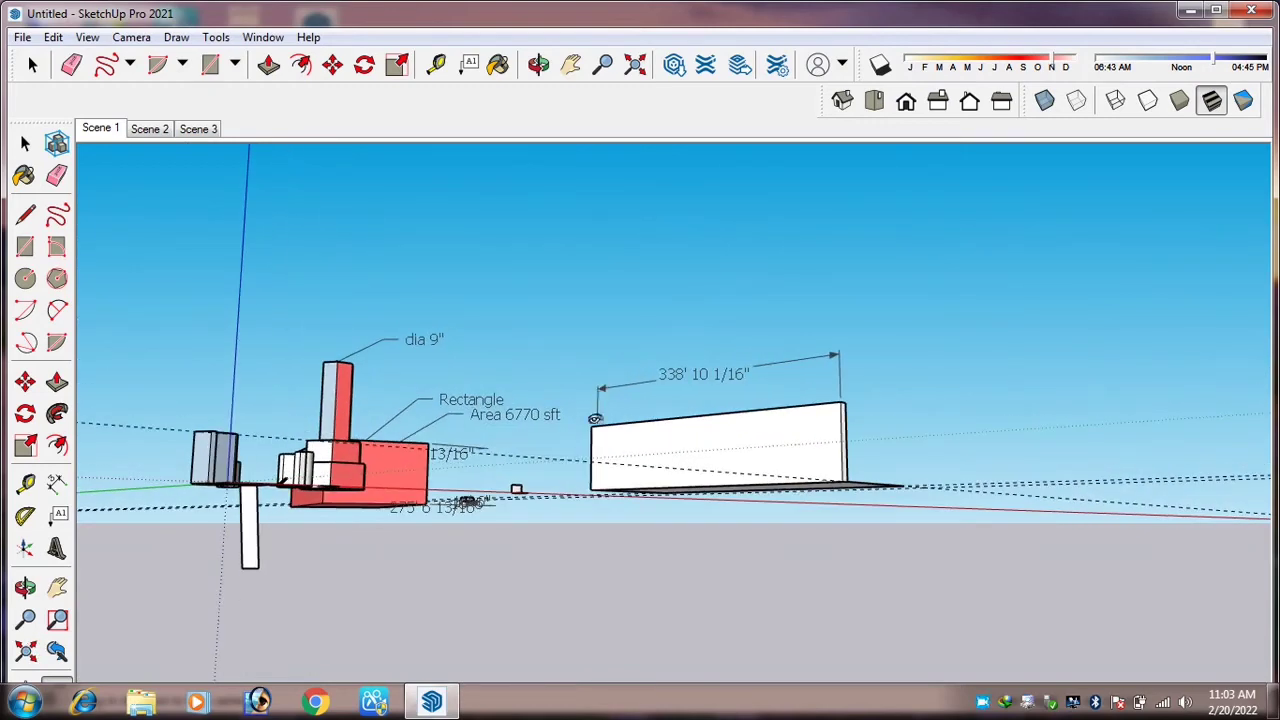
{"action": "middle_click_drag", "start_coordinate": [596, 419], "coordinate": [365, 468]}
{"action": "scroll", "coordinate": [160, 560], "scroll_direction": "up", "scroll_amount": 1}
{"action": "left_click", "coordinate": [57, 651]}
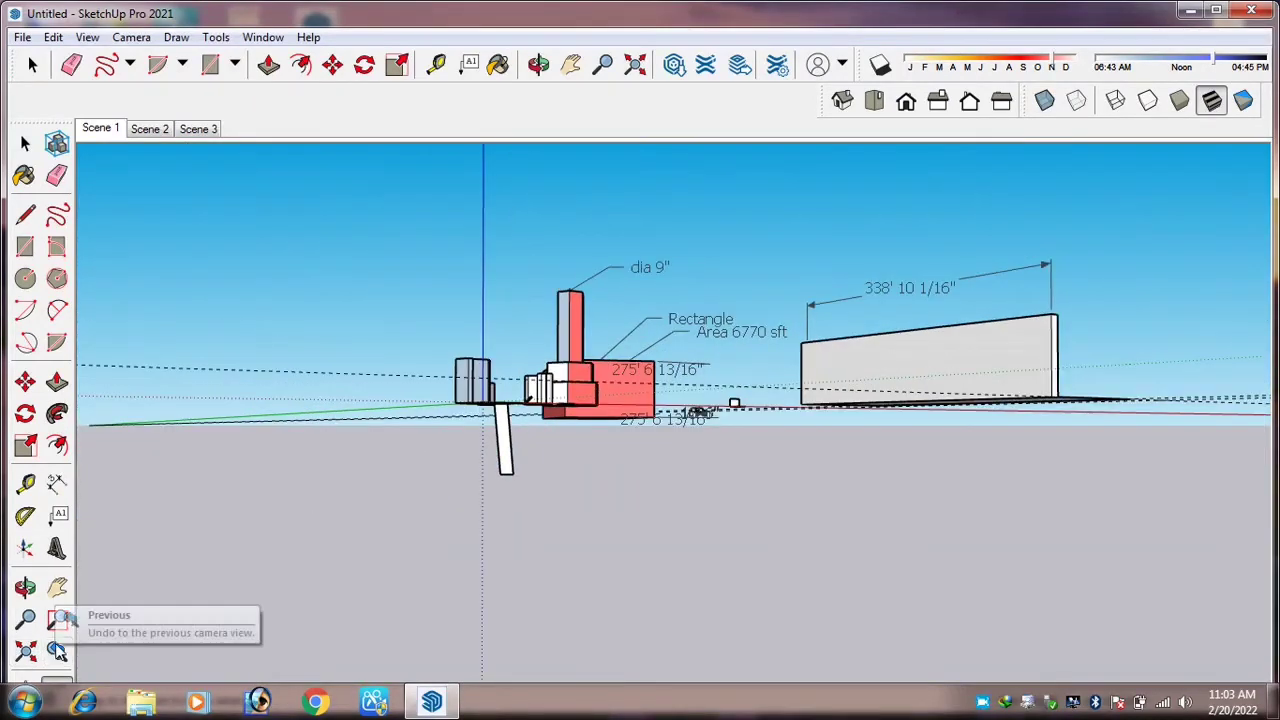
Orbit to an elevated overview of all the solids and delete all guides from the model.
{"action": "left_click", "coordinate": [25, 587]}
{"action": "left_click_drag", "start_coordinate": [150, 540], "coordinate": [1197, 470]}
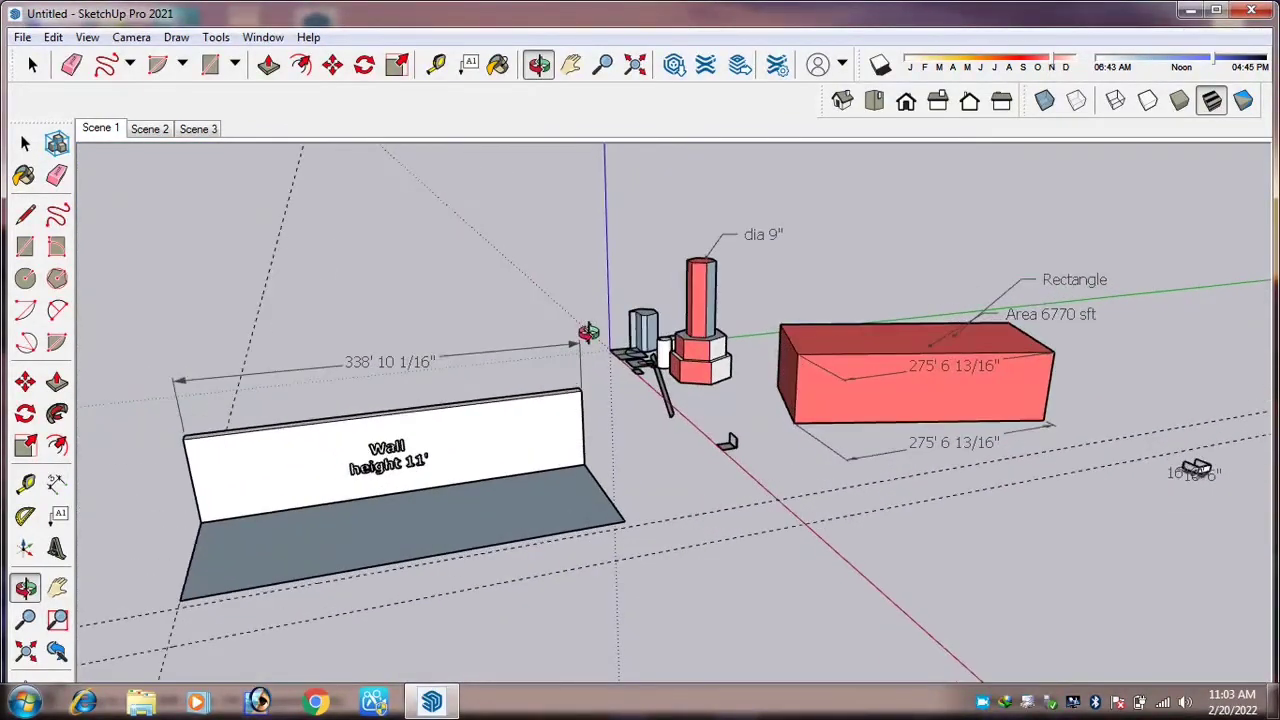
{"action": "left_click_drag", "start_coordinate": [588, 333], "coordinate": [640, 250]}
{"action": "left_click", "coordinate": [53, 37]}
{"action": "left_click", "coordinate": [100, 210]}
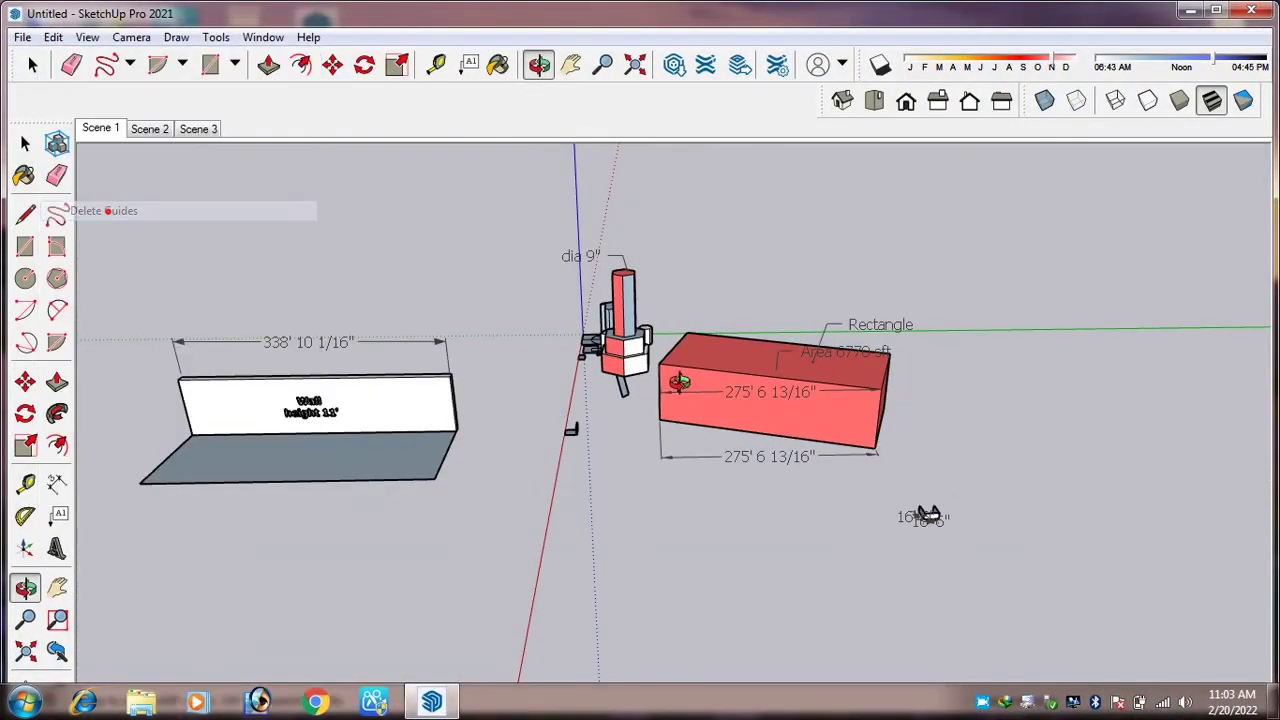
Undock the Large Tool Set toolbar so that it floats over the drawing area.
{"action": "left_click_drag", "start_coordinate": [679, 381], "coordinate": [431, 275]}
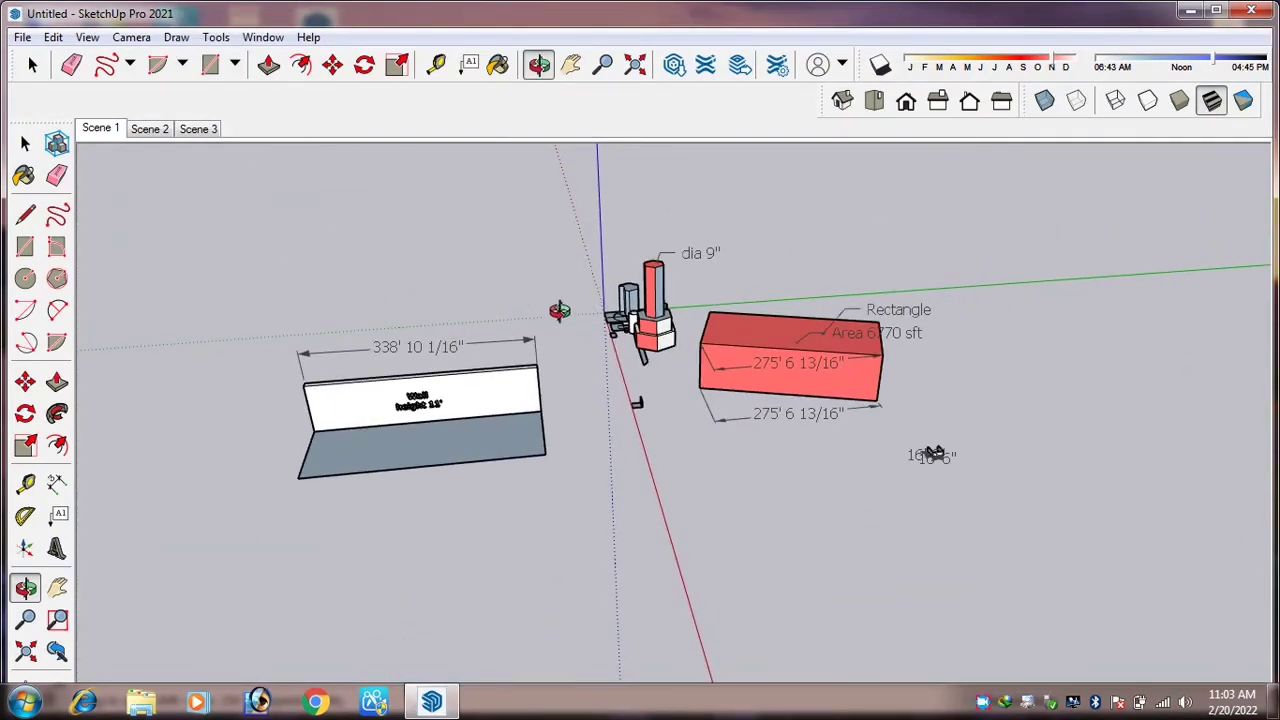
{"action": "left_click_drag", "start_coordinate": [559, 311], "coordinate": [596, 297]}
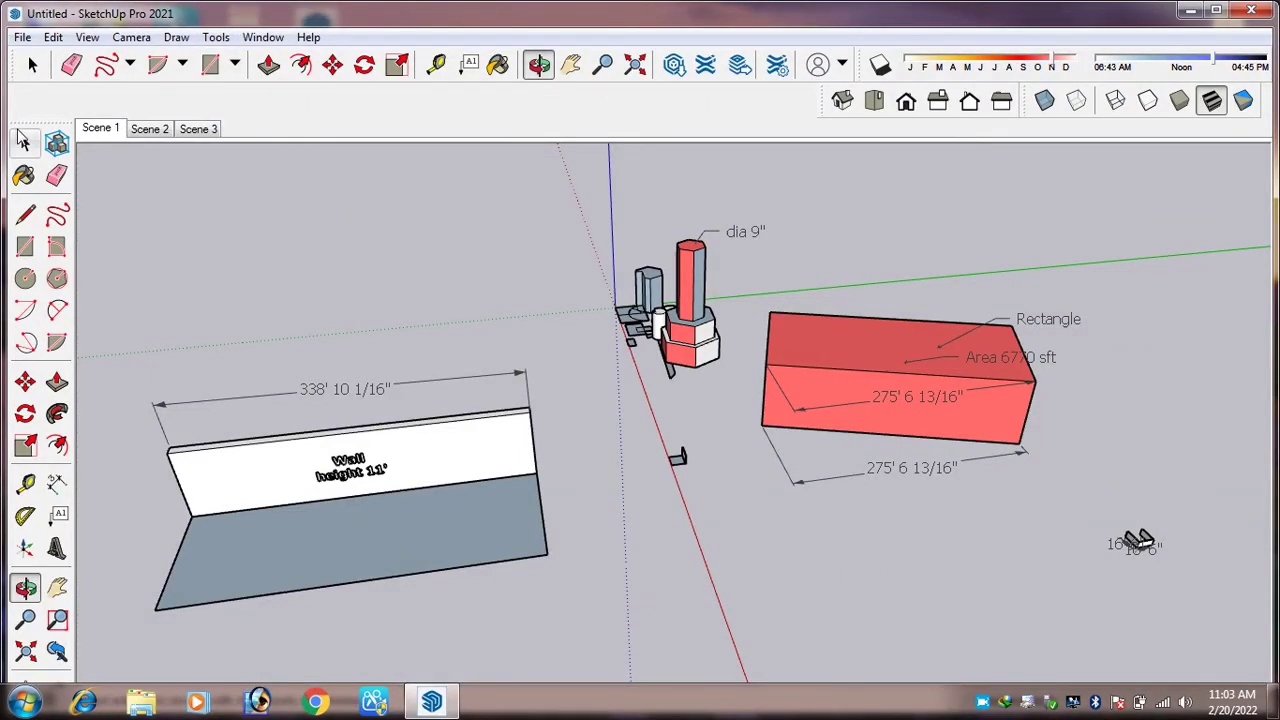
{"action": "left_click_drag", "start_coordinate": [25, 122], "coordinate": [28, 88]}
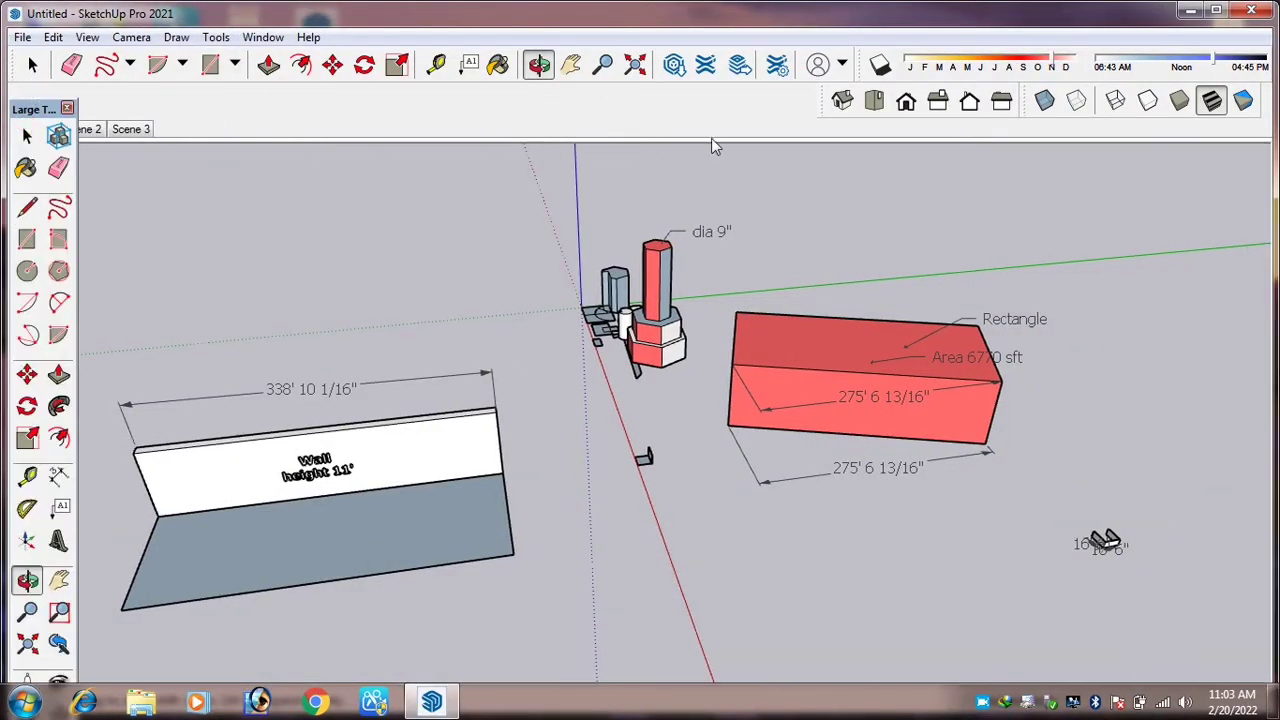
View the model in the Iso, Top, Front, Right, Back and Left standard views in turn.
{"action": "left_click", "coordinate": [843, 102]}
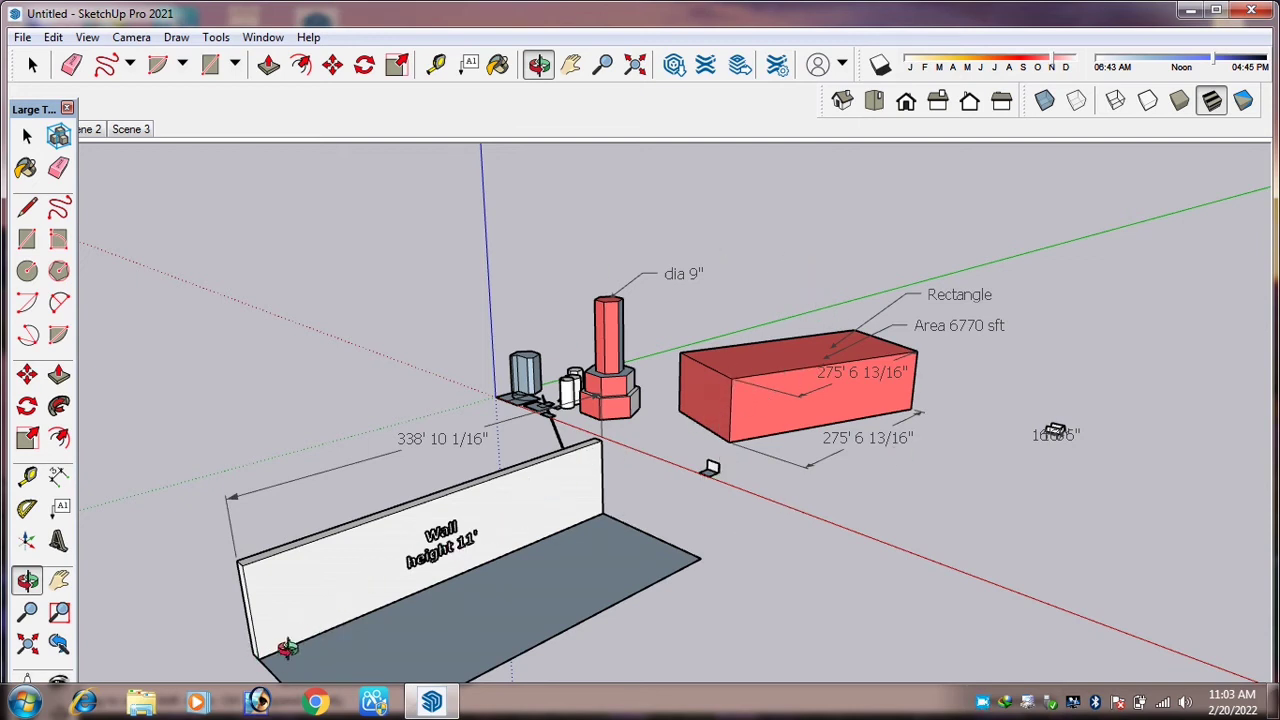
{"action": "left_click", "coordinate": [874, 101]}
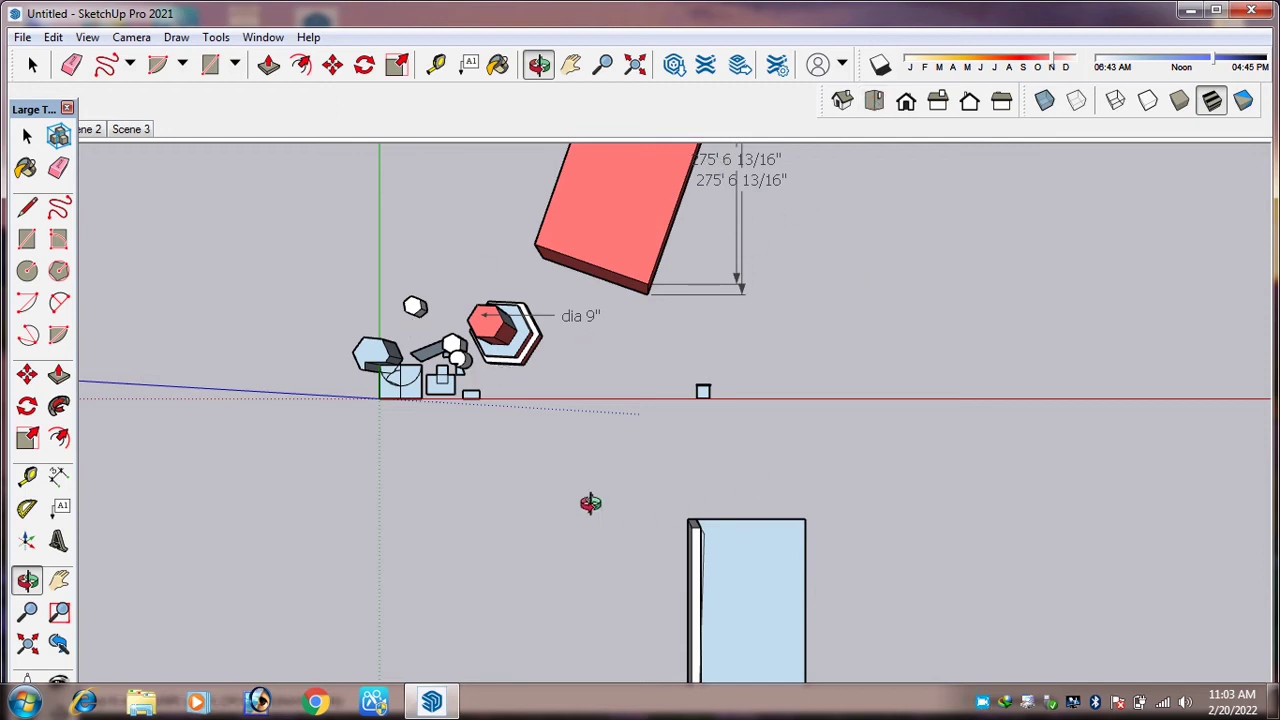
{"action": "left_click_drag", "start_coordinate": [590, 503], "coordinate": [596, 470]}
{"action": "left_click_drag", "start_coordinate": [556, 268], "coordinate": [707, 238]}
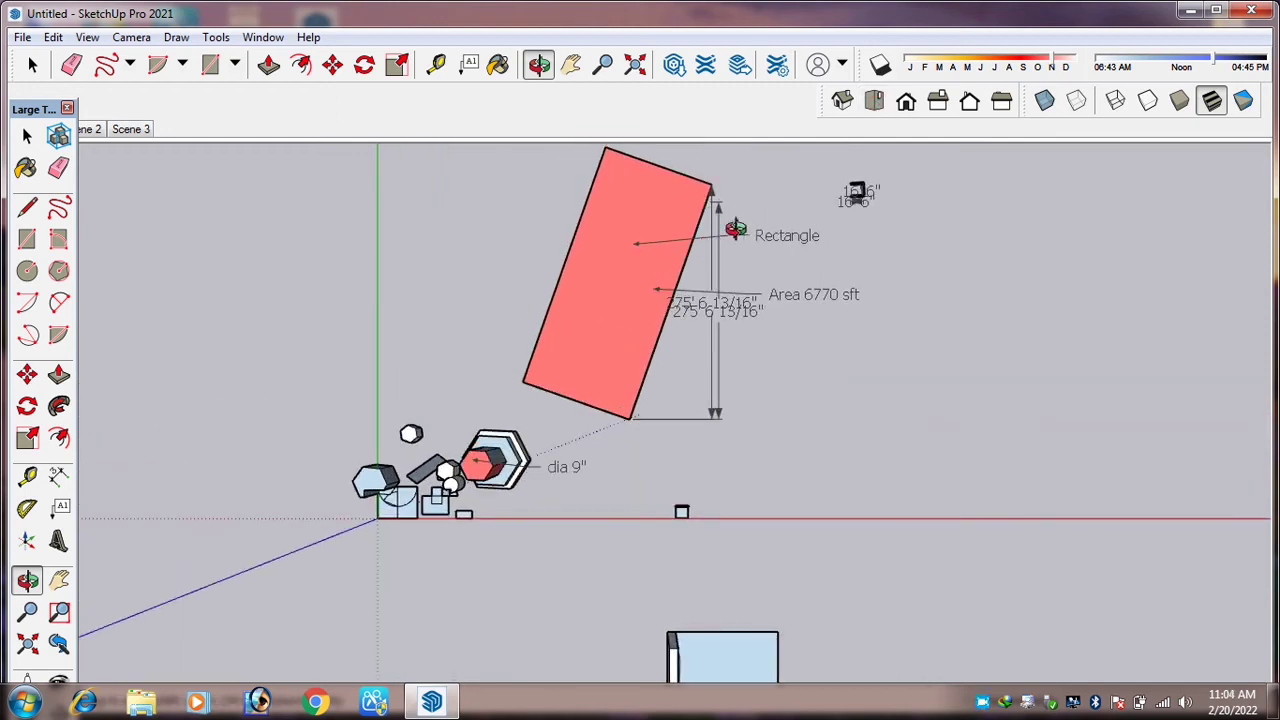
{"action": "left_click", "coordinate": [906, 103]}
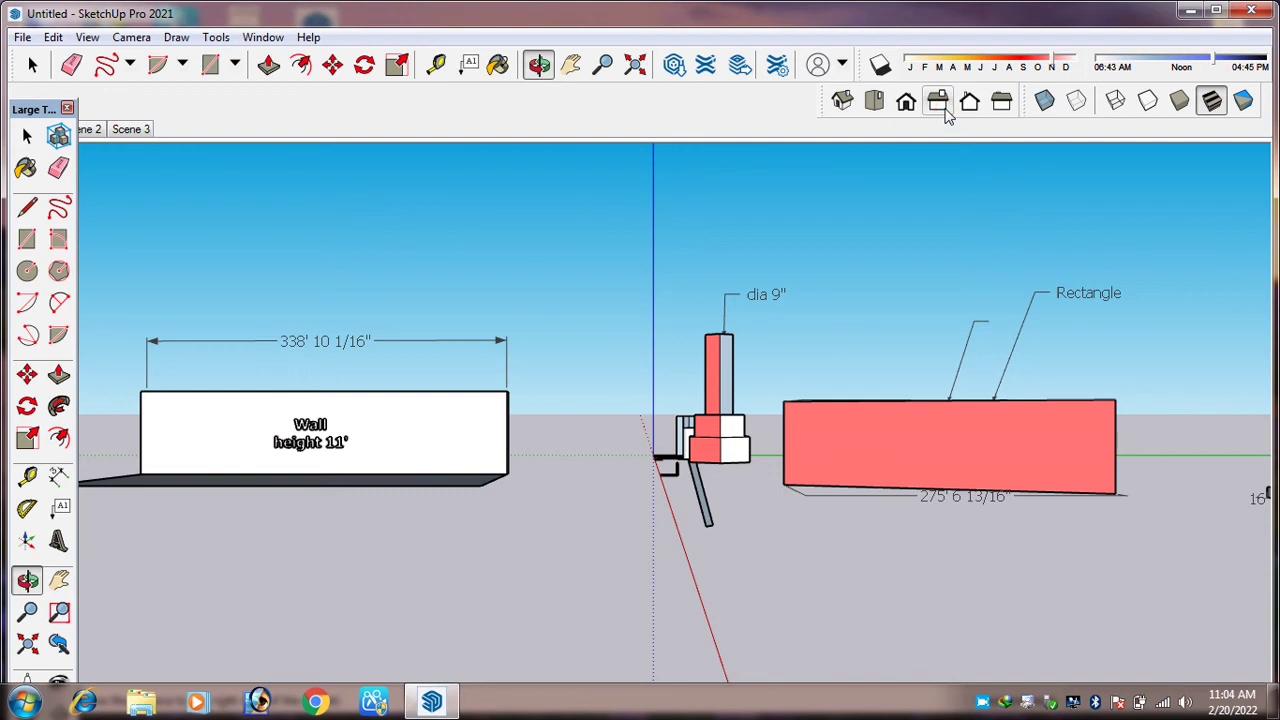
{"action": "left_click", "coordinate": [970, 104]}
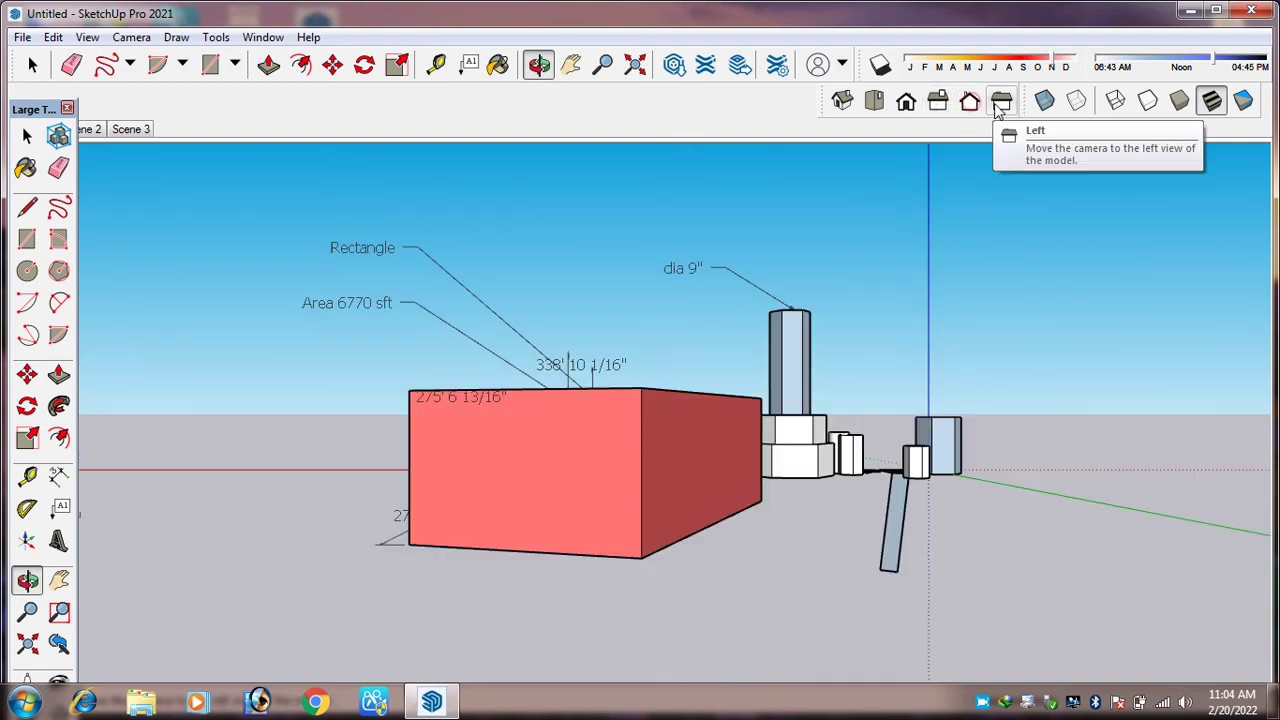
{"action": "left_click", "coordinate": [1000, 104]}
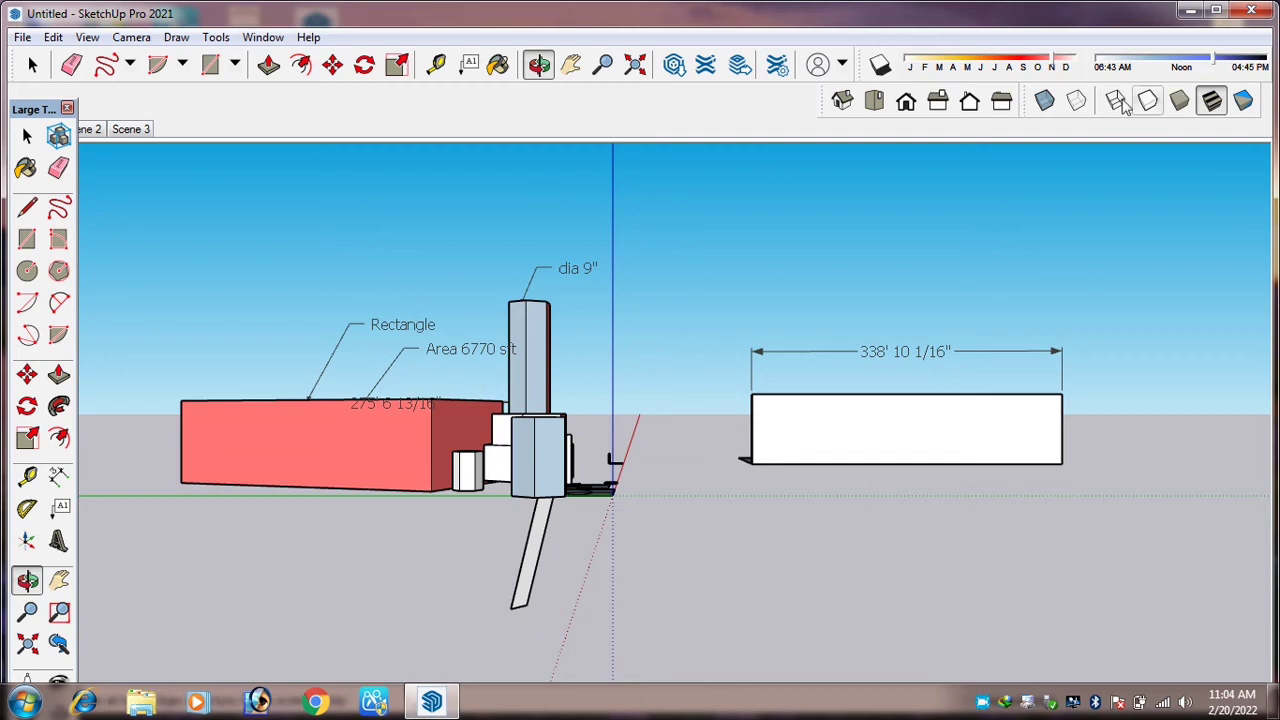
Turn on the X-Ray face style and examine the red box and hexagonal solids through their transparent faces.
{"action": "left_click", "coordinate": [1055, 103]}
{"action": "left_click_drag", "start_coordinate": [806, 381], "coordinate": [511, 463]}
{"action": "scroll", "coordinate": [589, 408], "scroll_direction": "up", "scroll_amount": 7}
{"action": "left_click_drag", "start_coordinate": [589, 408], "coordinate": [503, 371]}
{"action": "scroll", "coordinate": [800, 400], "scroll_direction": "down", "scroll_amount": 5}
{"action": "scroll", "coordinate": [463, 375], "scroll_direction": "up", "scroll_amount": 5}
{"action": "scroll", "coordinate": [503, 371], "scroll_direction": "up", "scroll_amount": 5}
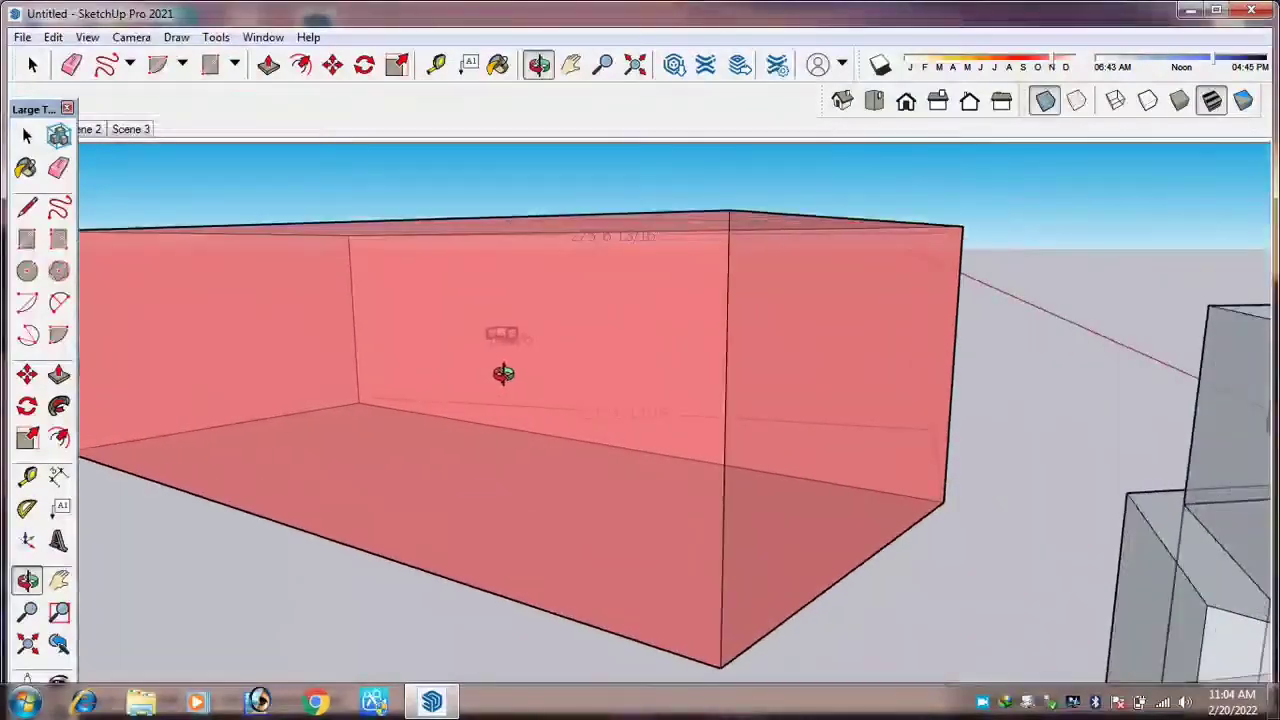
{"action": "scroll", "coordinate": [506, 367], "scroll_direction": "down", "scroll_amount": 5}
{"action": "left_click_drag", "start_coordinate": [443, 433], "coordinate": [500, 432]}
{"action": "scroll", "coordinate": [446, 331], "scroll_direction": "down", "scroll_amount": 5}
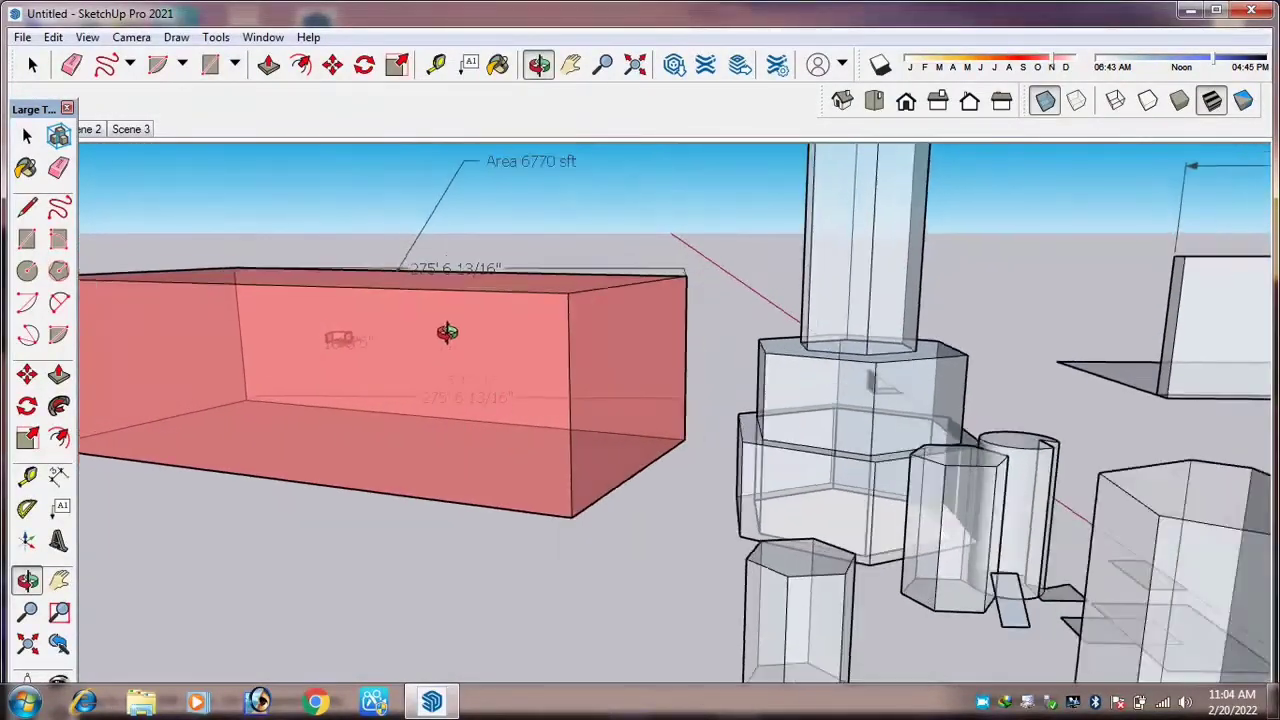
Switch the display from X-Ray to Back Edges so hidden edges of the solids are drawn as dashed lines.
{"action": "scroll", "coordinate": [690, 432], "scroll_direction": "up", "scroll_amount": 4}
{"action": "left_click_drag", "start_coordinate": [741, 443], "coordinate": [1140, 178]}
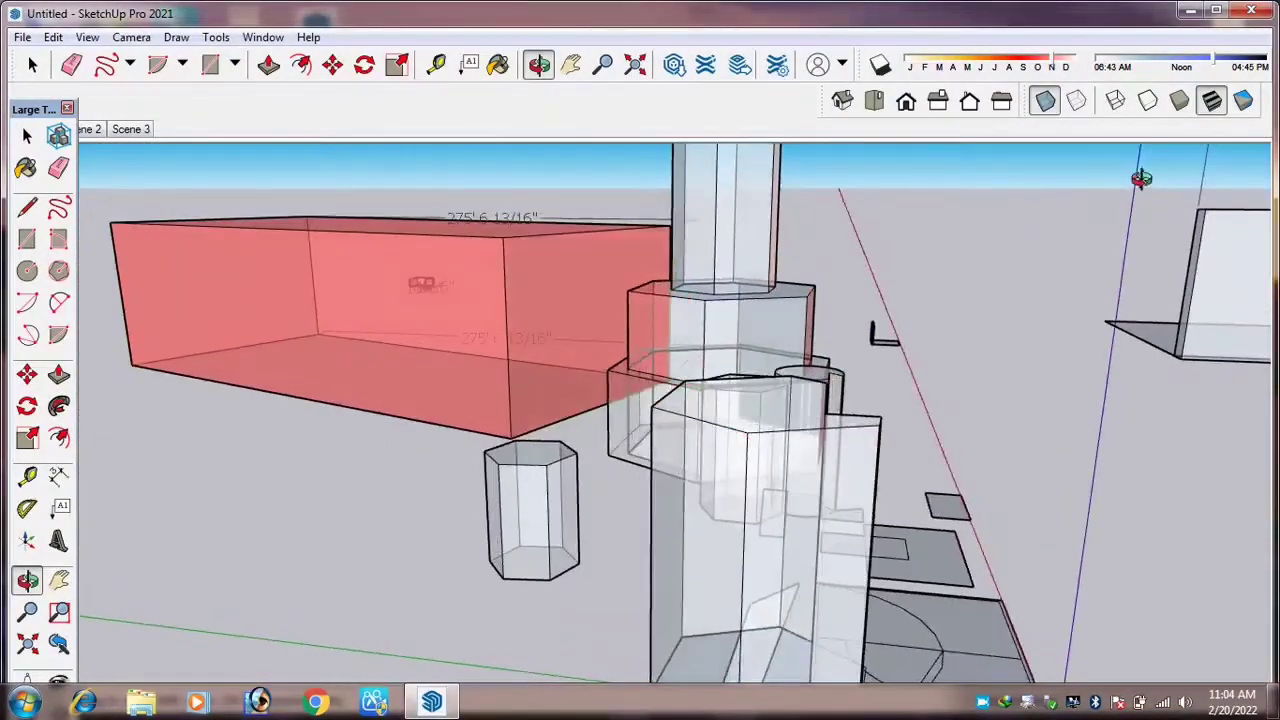
{"action": "left_click", "coordinate": [1077, 102]}
{"action": "mouse_move", "coordinate": [783, 284]}
{"action": "left_mouse_down"}
{"action": "mouse_move", "coordinate": [771, 374]}
{"action": "mouse_move", "coordinate": [723, 380]}
{"action": "mouse_move", "coordinate": [645, 333]}
{"action": "mouse_move", "coordinate": [560, 334]}
{"action": "mouse_move", "coordinate": [789, 280]}
{"action": "left_mouse_up"}
{"action": "scroll", "coordinate": [640, 366], "scroll_direction": "up", "scroll_amount": 6}
{"action": "scroll", "coordinate": [638, 360], "scroll_direction": "down", "scroll_amount": 3}
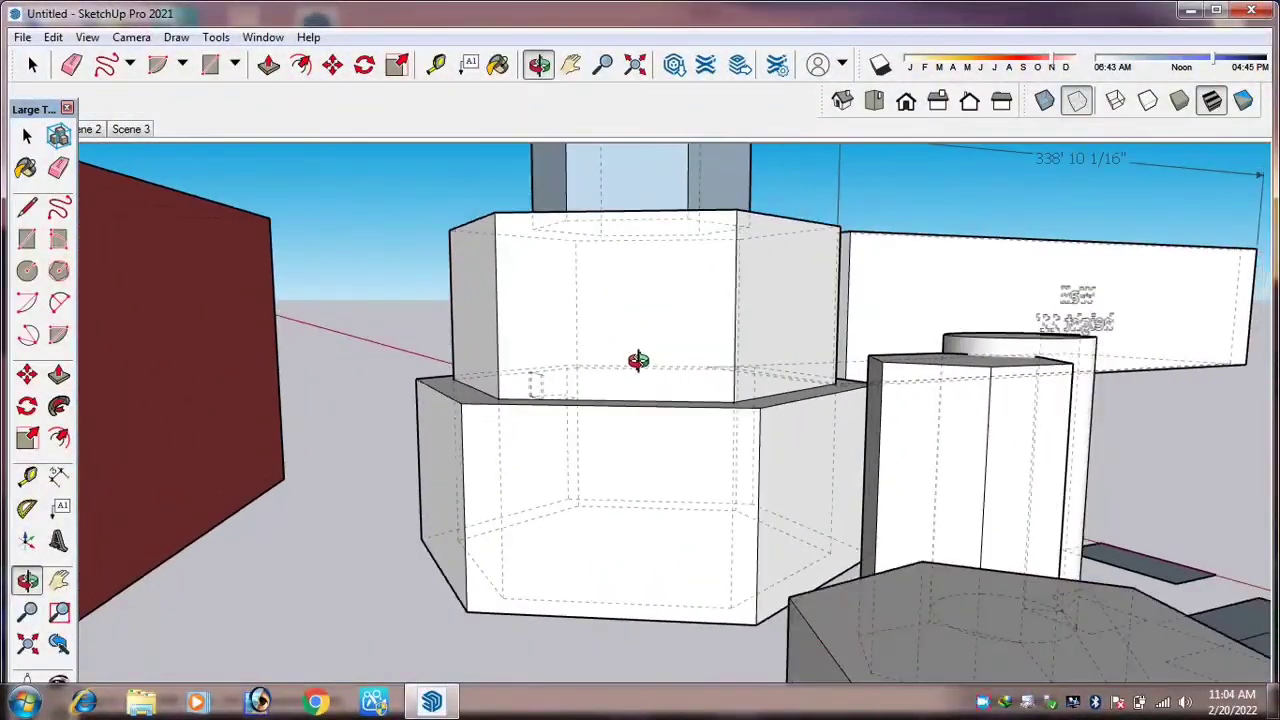
Examine the dashed back edges of the hexagonal solids, the notched cylinder and the box from several sides.
{"action": "left_click_drag", "start_coordinate": [654, 403], "coordinate": [555, 444]}
{"action": "scroll", "coordinate": [698, 339], "scroll_direction": "up", "scroll_amount": 4}
{"action": "left_click_drag", "start_coordinate": [698, 339], "coordinate": [500, 391]}
{"action": "scroll", "coordinate": [746, 337], "scroll_direction": "up", "scroll_amount": 4}
{"action": "scroll", "coordinate": [721, 300], "scroll_direction": "down", "scroll_amount": 7}
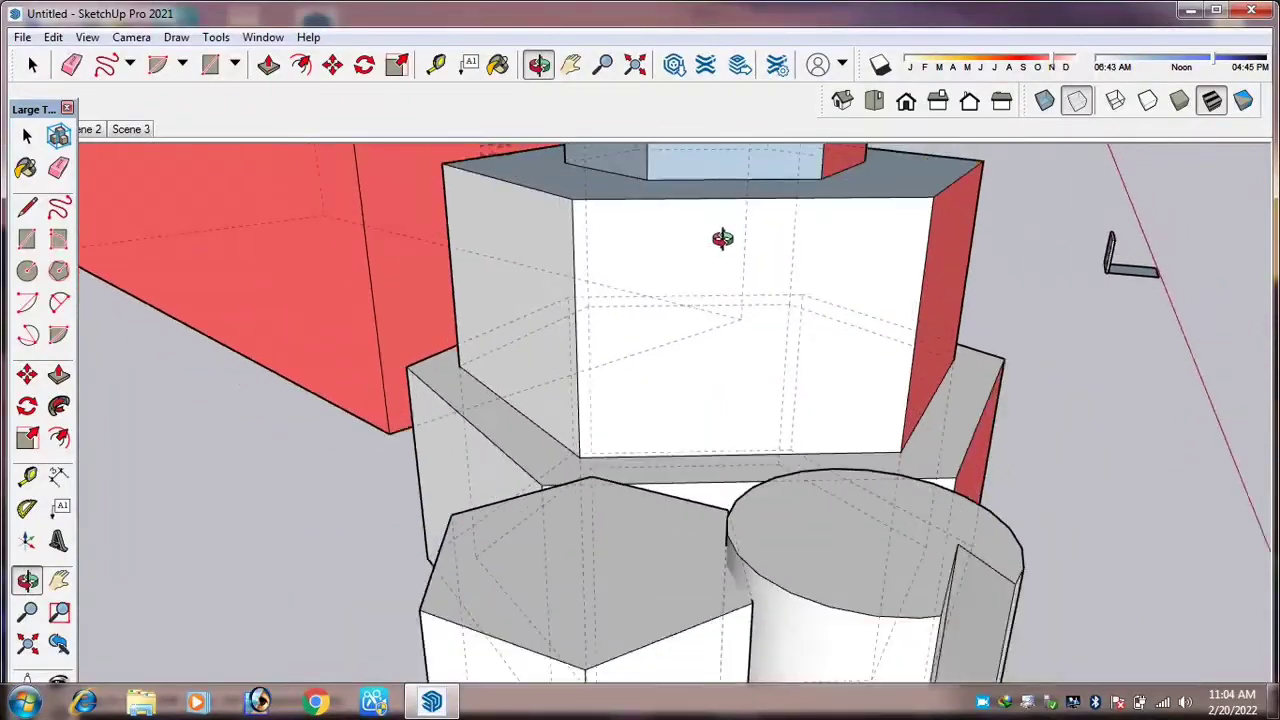
{"action": "left_click_drag", "start_coordinate": [733, 398], "coordinate": [573, 406]}
{"action": "left_click_drag", "start_coordinate": [461, 411], "coordinate": [314, 397]}
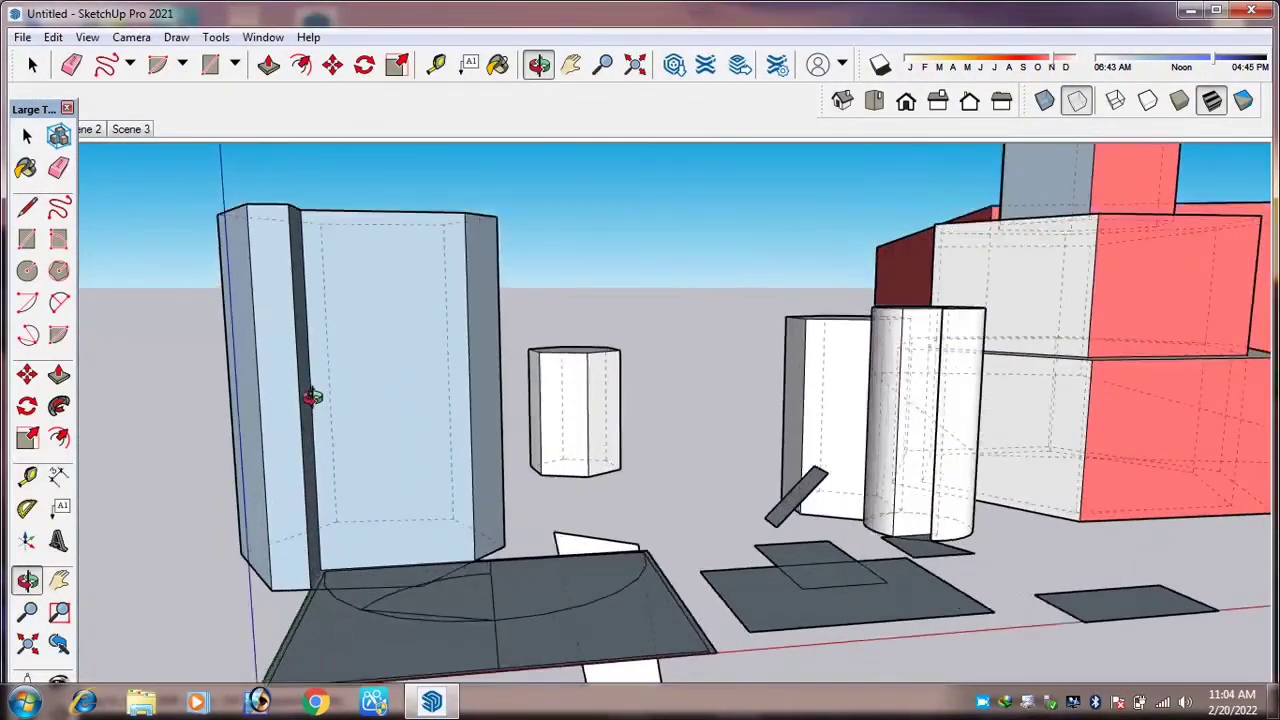
{"action": "scroll", "coordinate": [290, 349], "scroll_direction": "up", "scroll_amount": 3}
{"action": "left_click_drag", "start_coordinate": [421, 350], "coordinate": [1176, 218]}
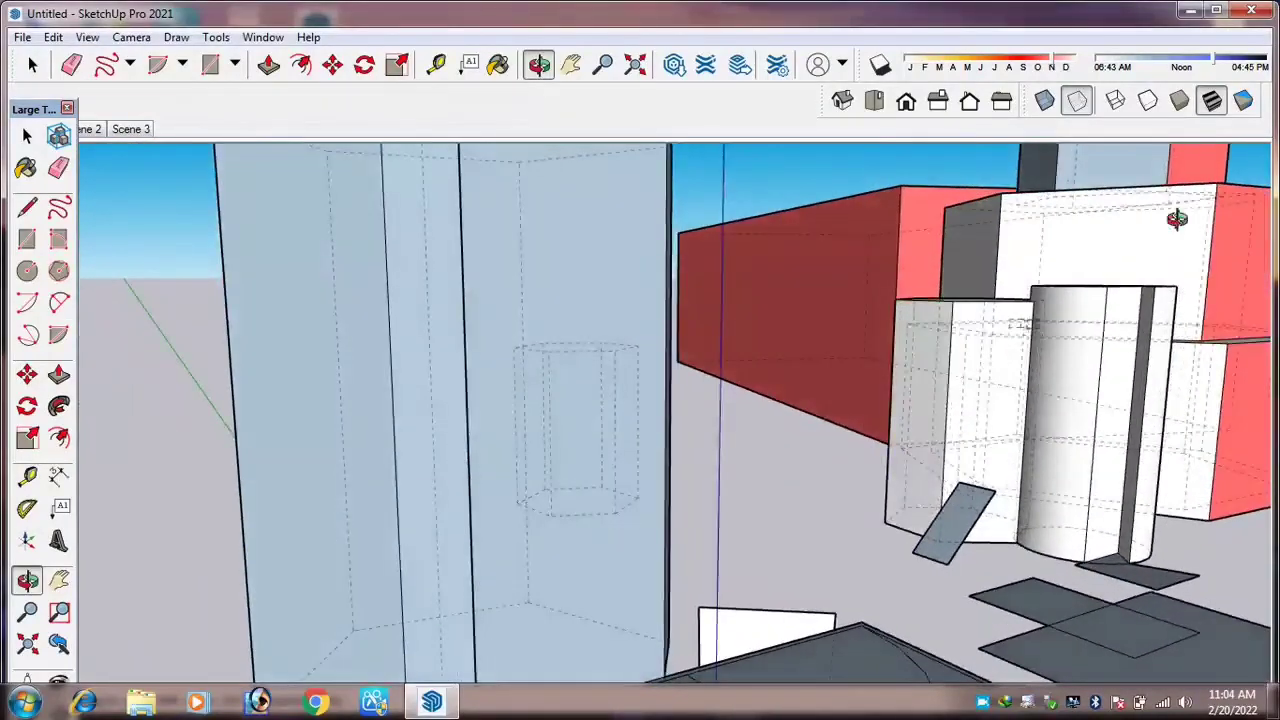
View the solids in the Wireframe face style and in the Hidden Line face style from elevated angles.
{"action": "left_click", "coordinate": [1117, 101]}
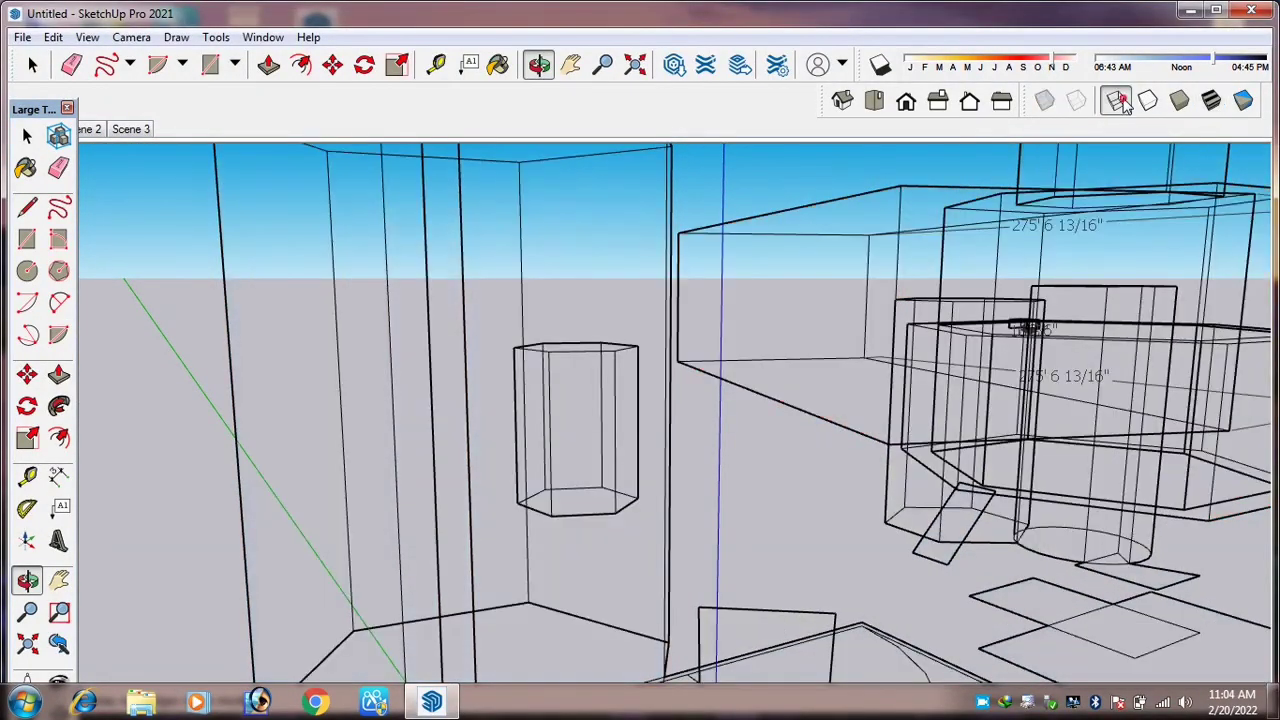
{"action": "left_click_drag", "start_coordinate": [811, 257], "coordinate": [1032, 226]}
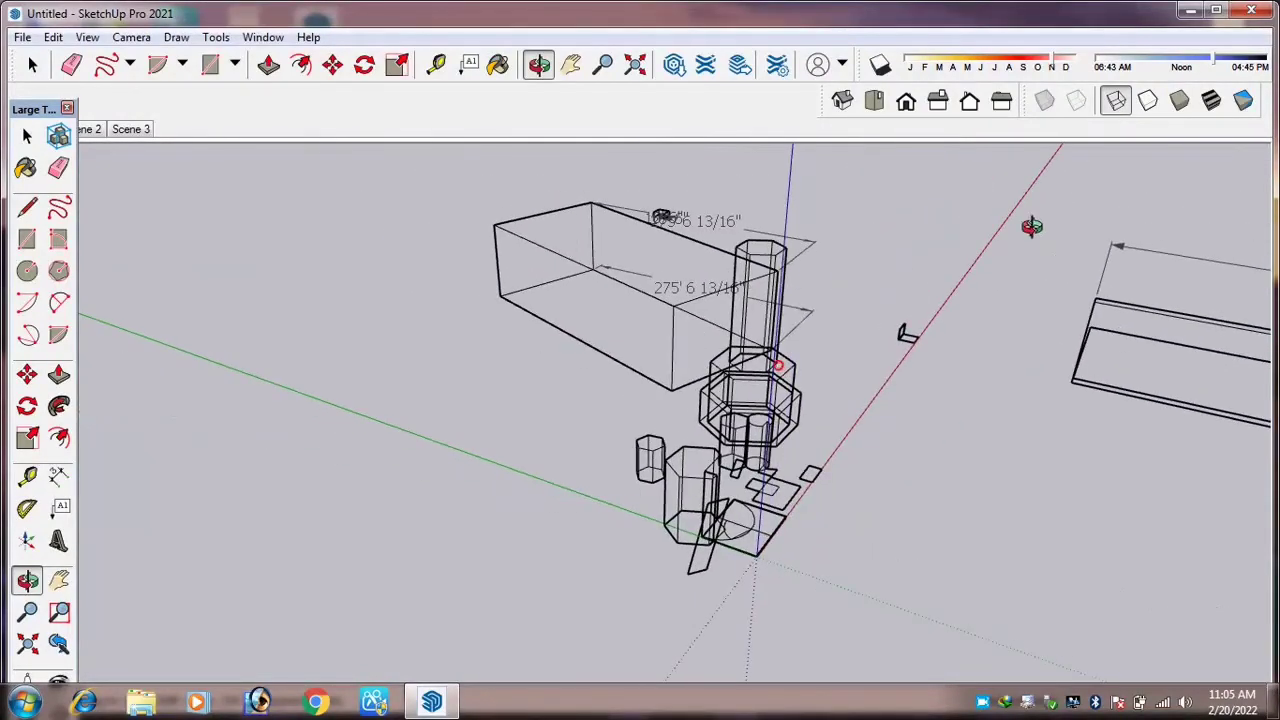
{"action": "left_click", "coordinate": [1148, 103]}
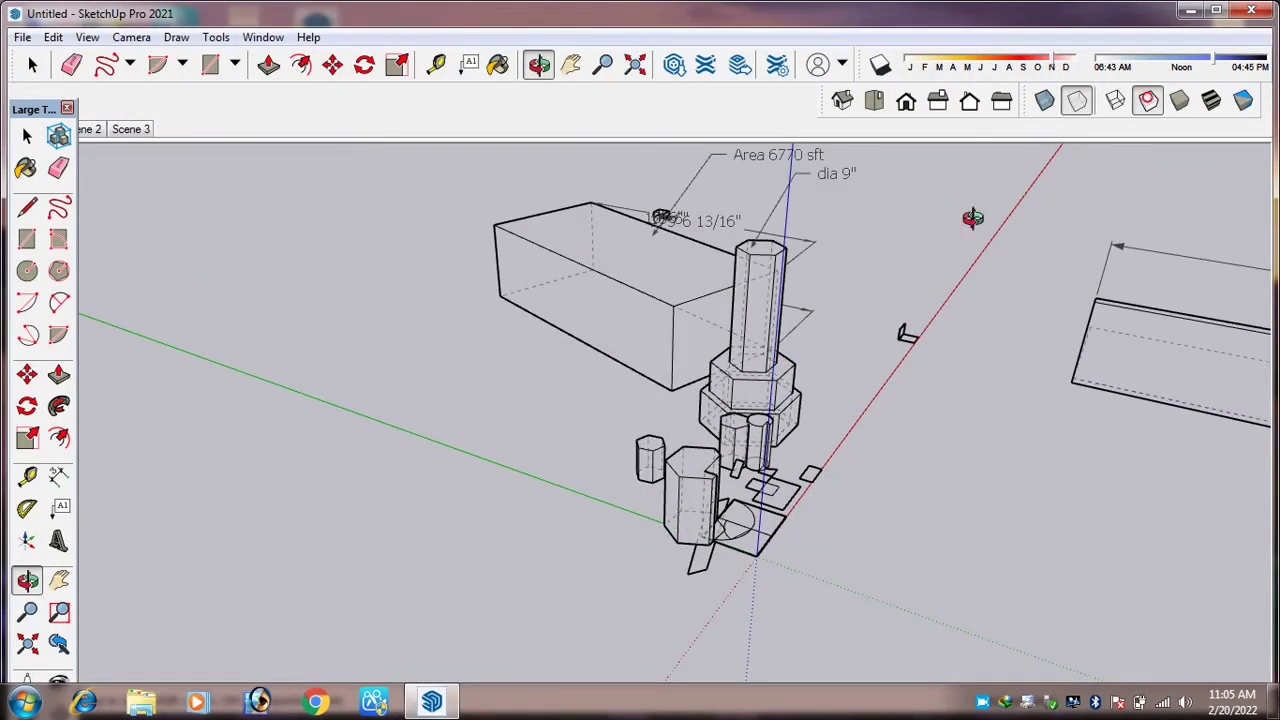
{"action": "scroll", "coordinate": [780, 305], "scroll_direction": "up", "scroll_amount": 6}
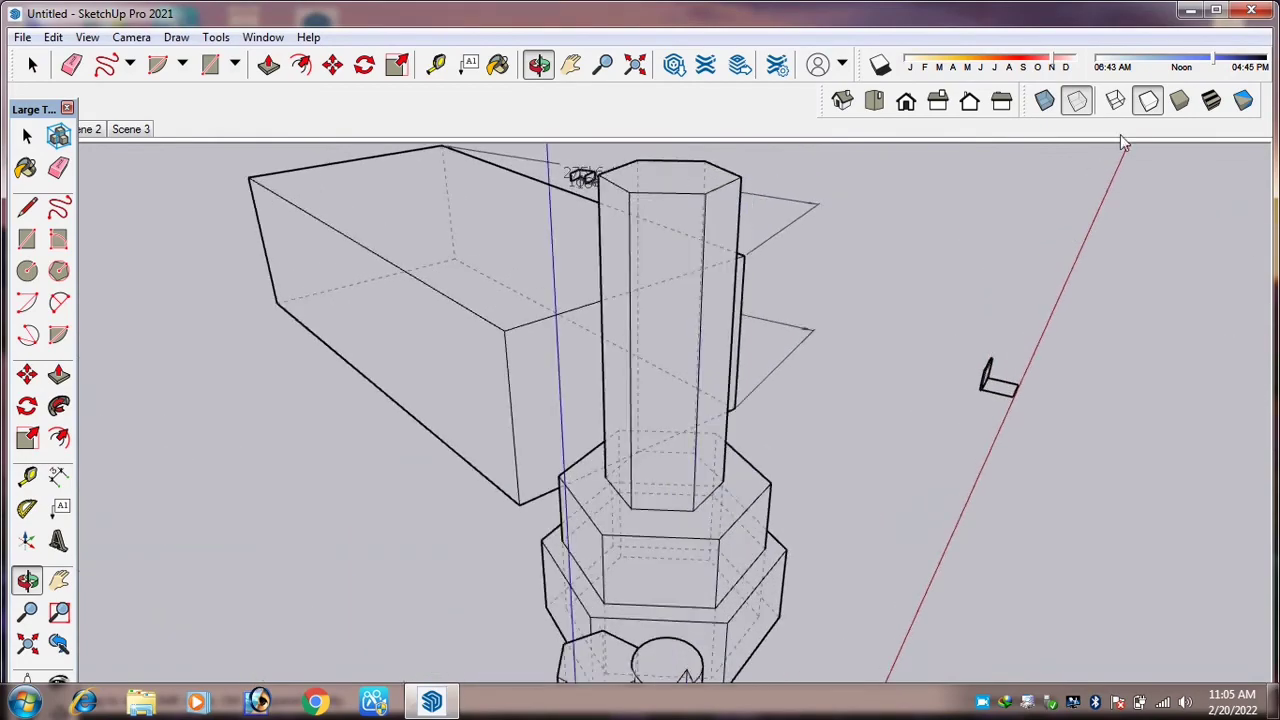
{"action": "left_click_drag", "start_coordinate": [633, 207], "coordinate": [918, 248]}
{"action": "scroll", "coordinate": [915, 252], "scroll_direction": "down", "scroll_amount": 5}
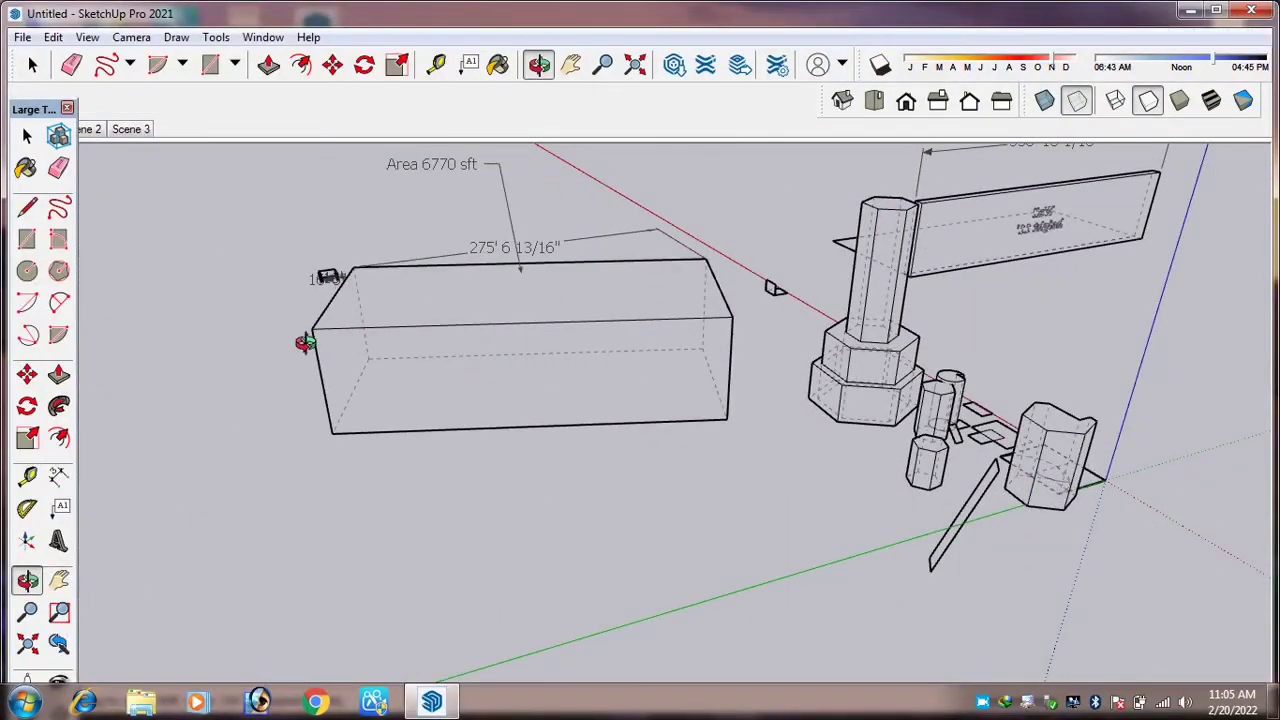
Compare the large box in the Hidden Line face style with Back Edges off and on.
{"action": "scroll", "coordinate": [488, 295], "scroll_direction": "up", "scroll_amount": 5}
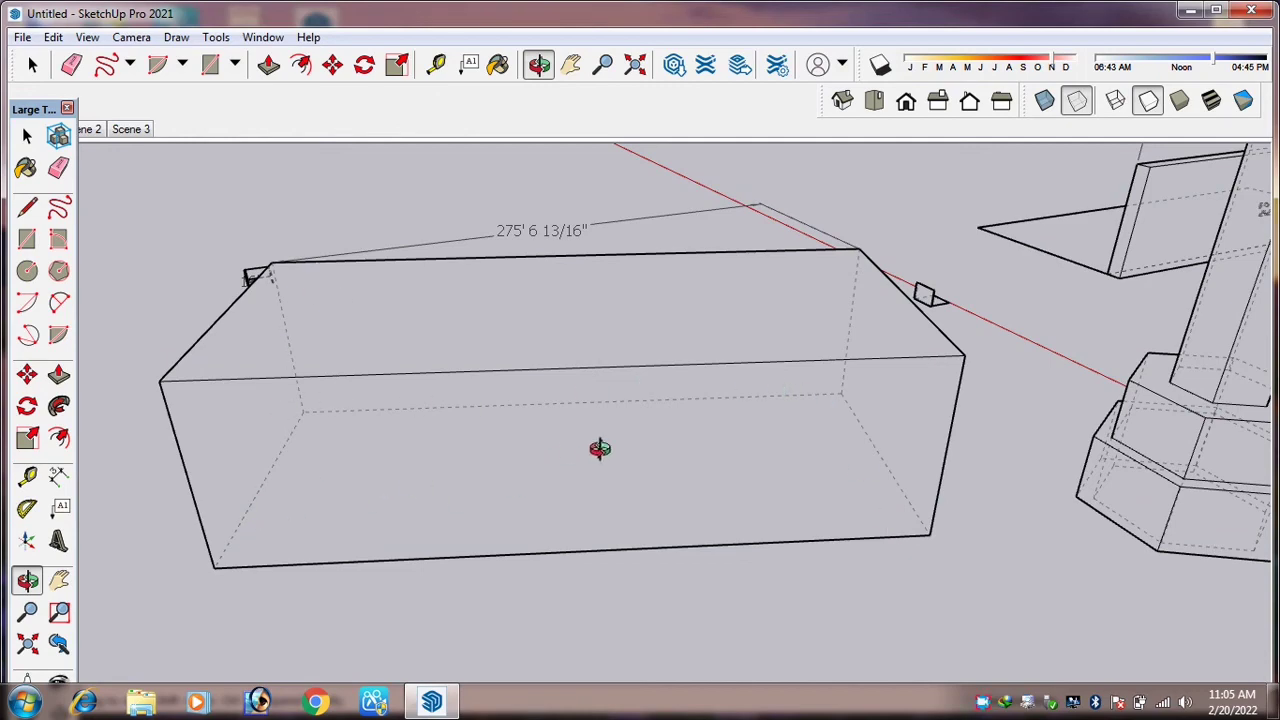
{"action": "scroll", "coordinate": [626, 401], "scroll_direction": "down", "scroll_amount": 3}
{"action": "left_click_drag", "start_coordinate": [624, 403], "coordinate": [597, 406]}
{"action": "scroll", "coordinate": [581, 401], "scroll_direction": "up", "scroll_amount": 4}
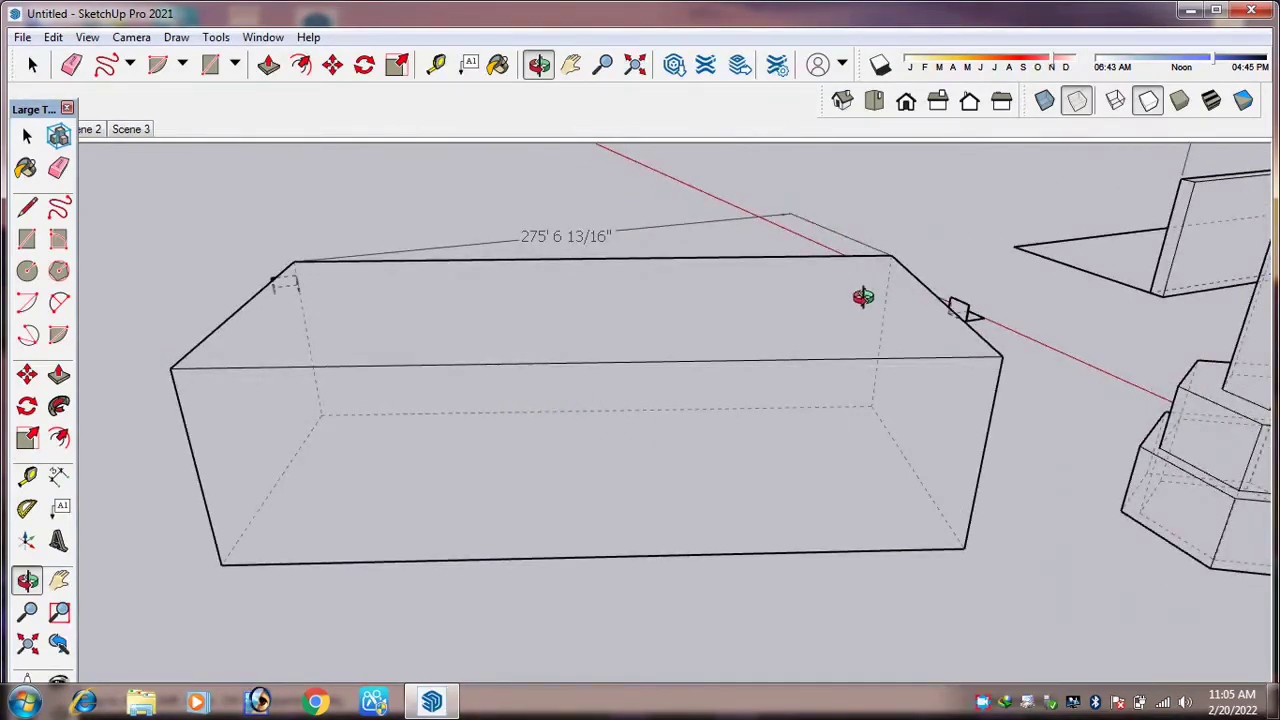
{"action": "left_click", "coordinate": [1077, 99]}
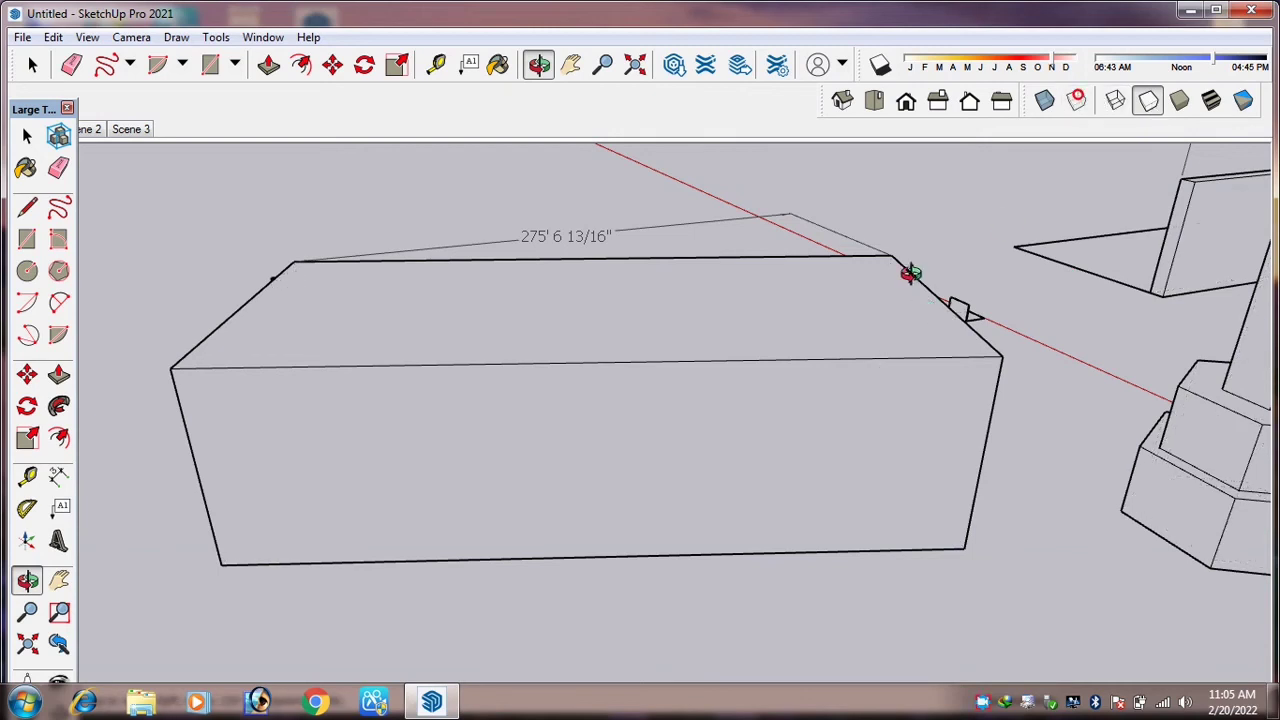
{"action": "left_click", "coordinate": [1140, 106]}
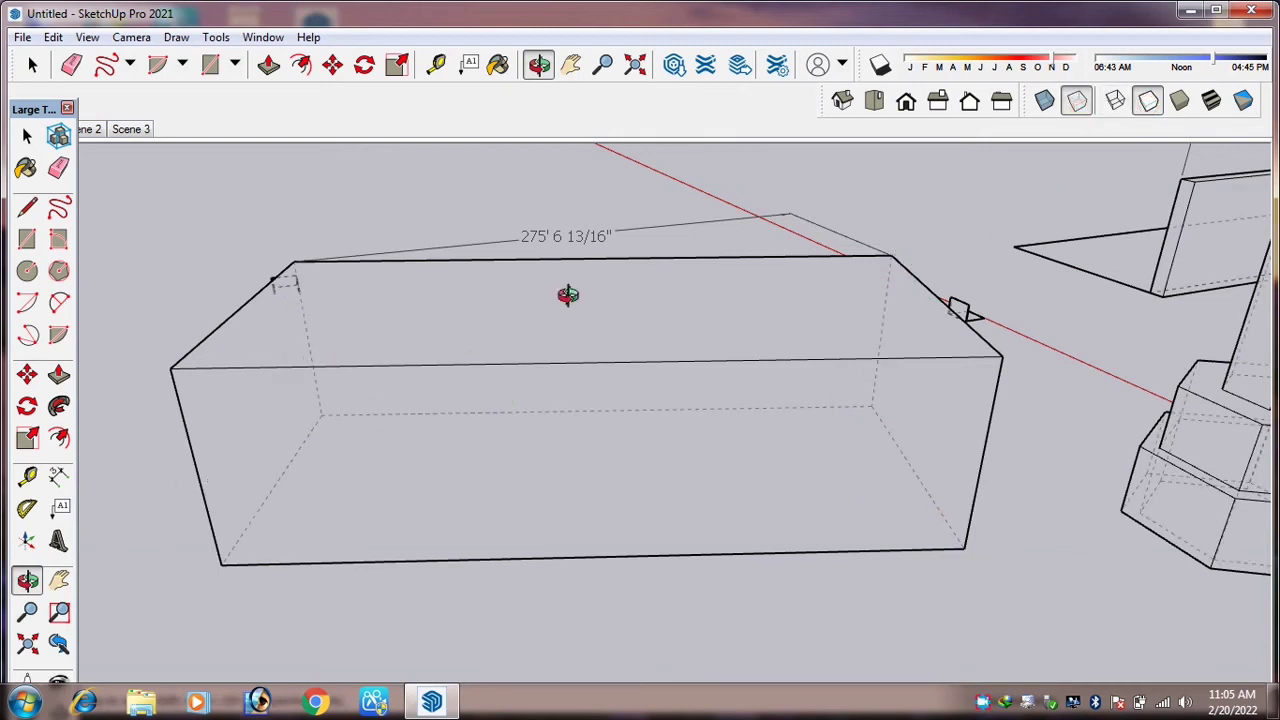
Apply the Shaded face style and examine the coloured faces of the large box and nearby solids.
{"action": "left_click", "coordinate": [1180, 101]}
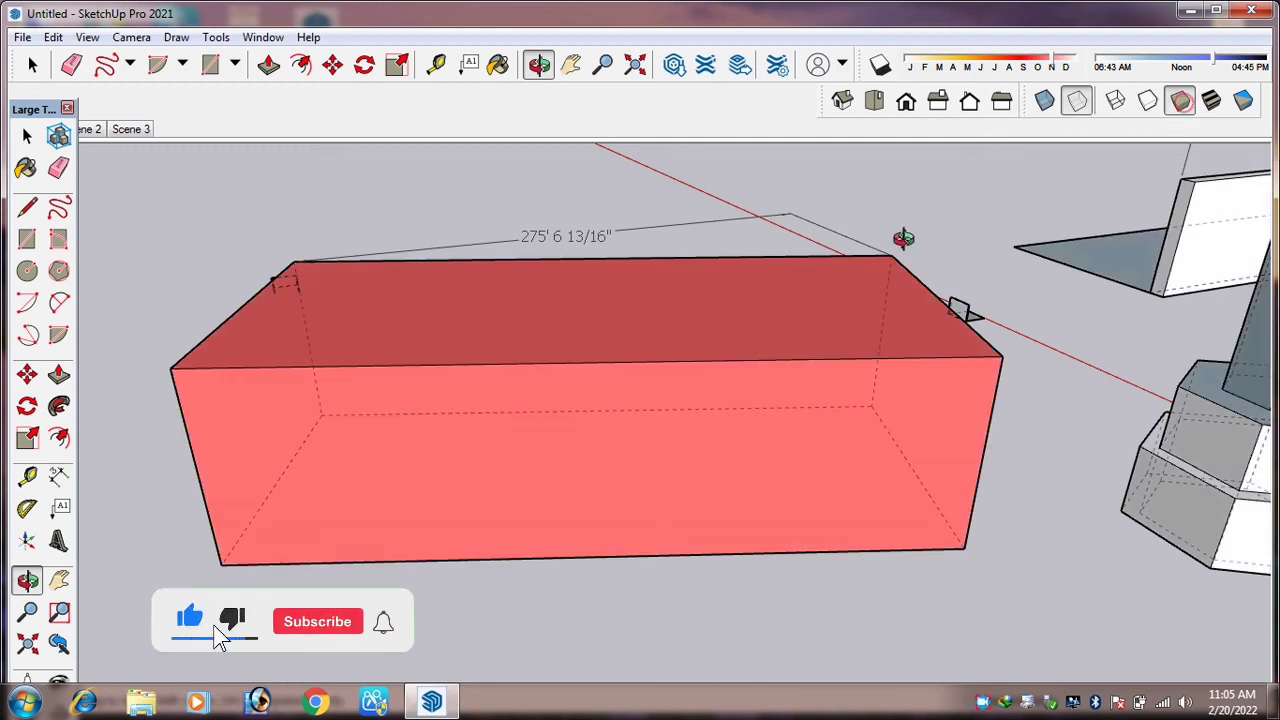
{"action": "scroll", "coordinate": [754, 323], "scroll_direction": "down", "scroll_amount": 6}
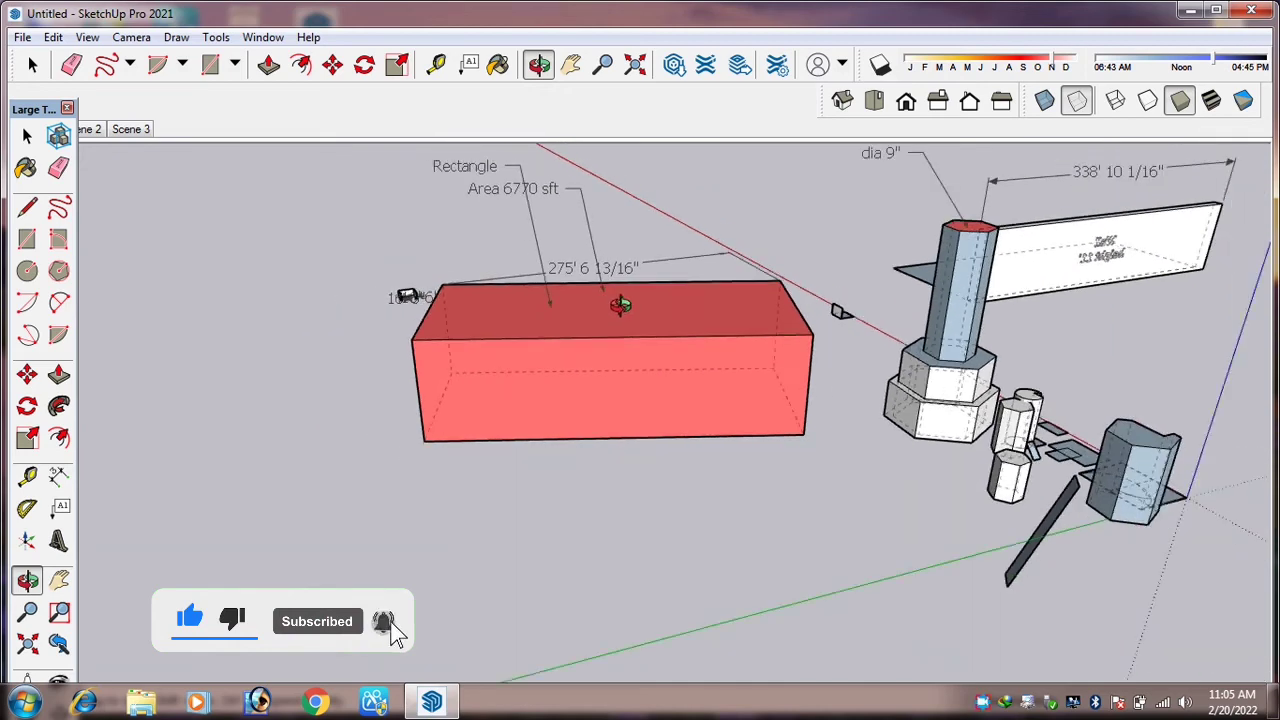
{"action": "scroll", "coordinate": [727, 405], "scroll_direction": "up", "scroll_amount": 2}
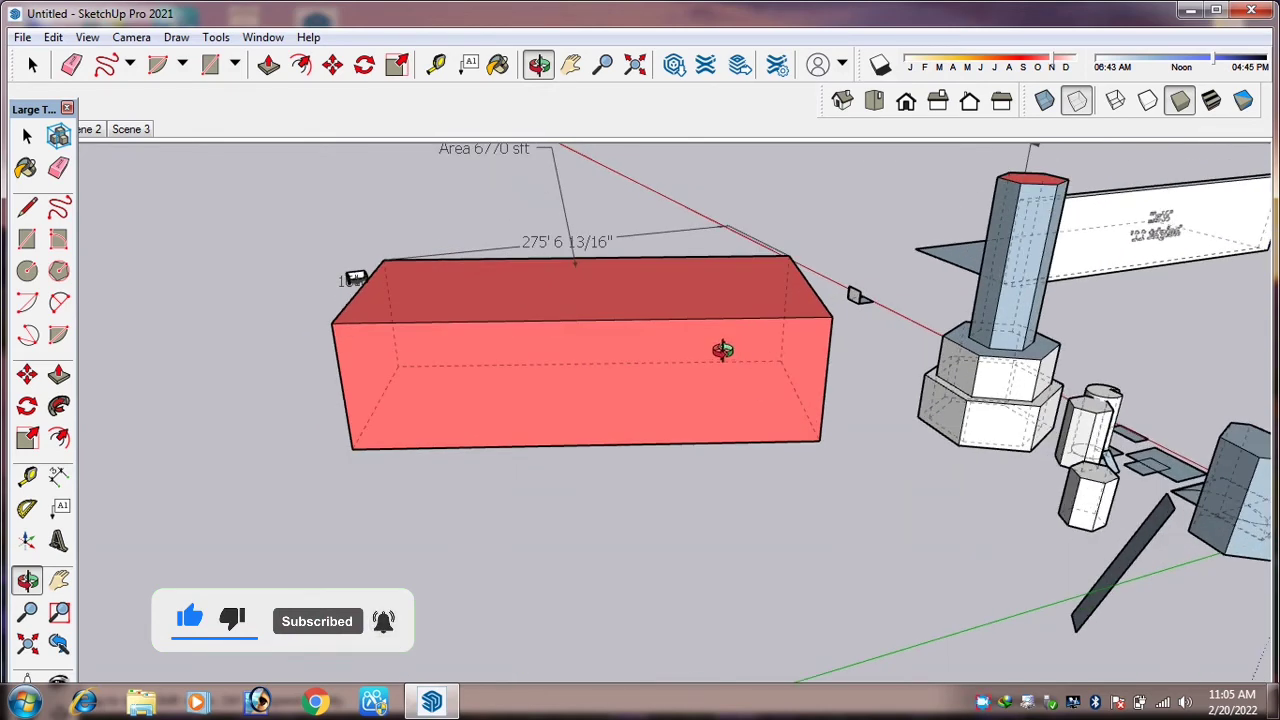
{"action": "scroll", "coordinate": [722, 349], "scroll_direction": "up", "scroll_amount": 2}
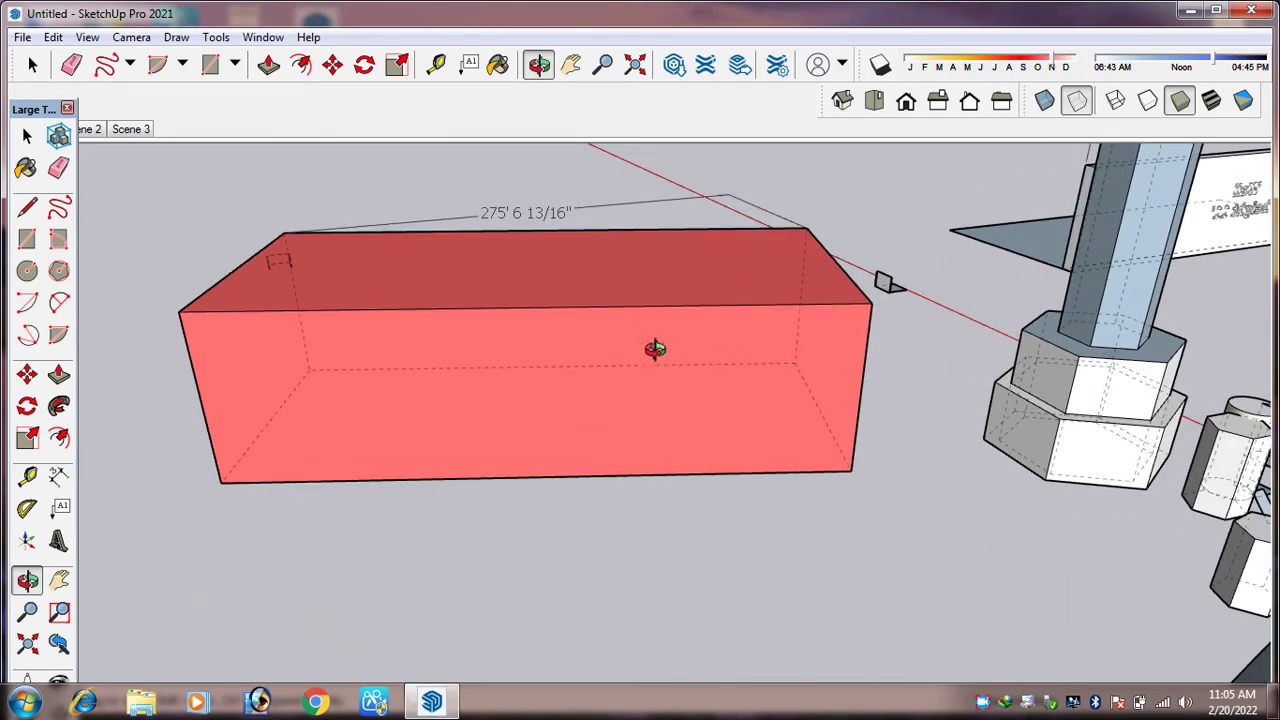
Switch to the Monochrome face style and view the wall, the hexagonal column and the large box from around the model.
{"action": "scroll", "coordinate": [503, 354], "scroll_direction": "down", "scroll_amount": 2}
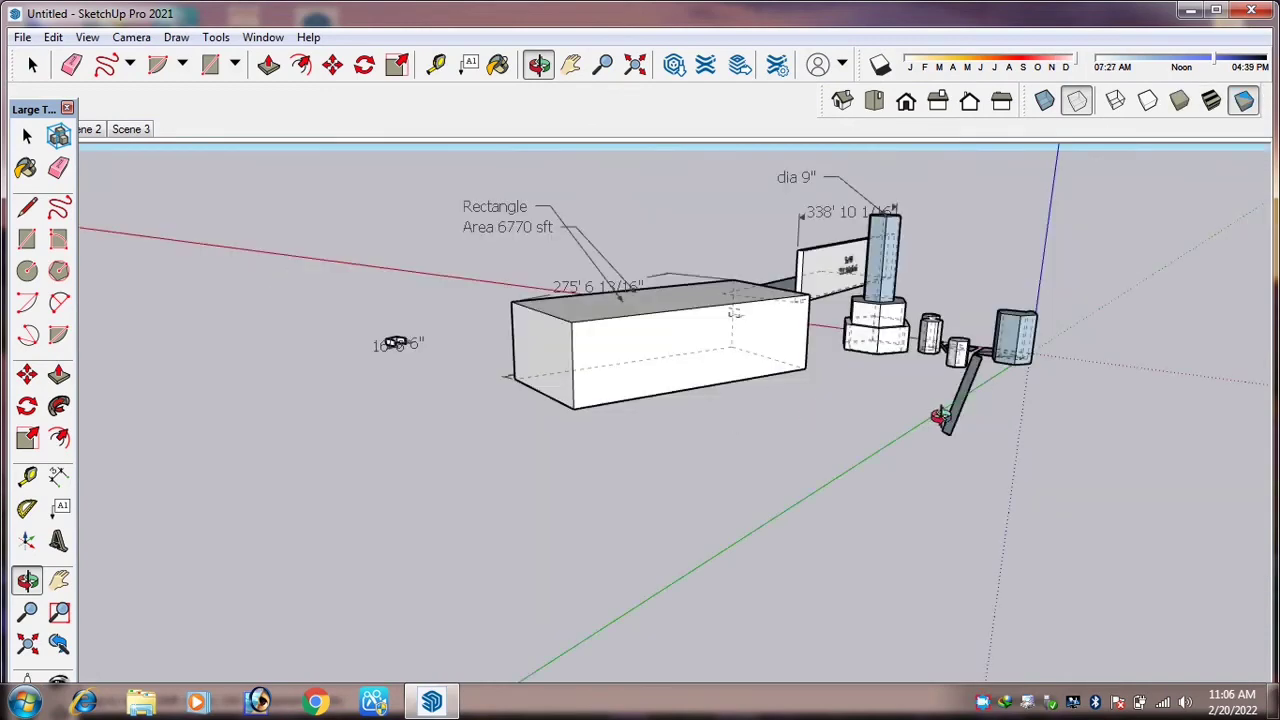
{"action": "left_click_drag", "start_coordinate": [937, 417], "coordinate": [671, 451]}
{"action": "scroll", "coordinate": [671, 451], "scroll_direction": "down", "scroll_amount": 3}
{"action": "mouse_move", "coordinate": [917, 309]}
{"action": "left_mouse_down"}
{"action": "mouse_move", "coordinate": [527, 336]}
{"action": "mouse_move", "coordinate": [540, 311]}
{"action": "left_mouse_up"}
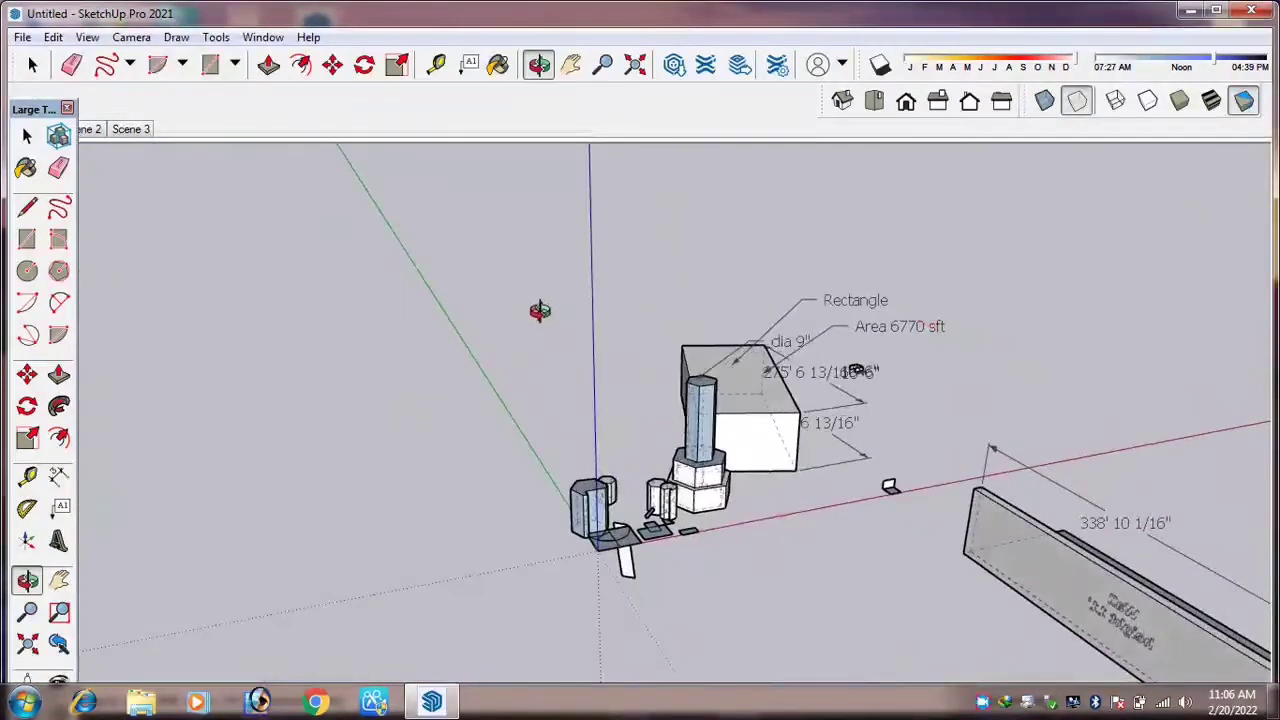
{"action": "scroll", "coordinate": [540, 311], "scroll_direction": "down", "scroll_amount": 2}
{"action": "scroll", "coordinate": [654, 306], "scroll_direction": "up", "scroll_amount": 2}
{"action": "left_click_drag", "start_coordinate": [708, 414], "coordinate": [393, 399]}
{"action": "scroll", "coordinate": [617, 331], "scroll_direction": "down", "scroll_amount": 3}
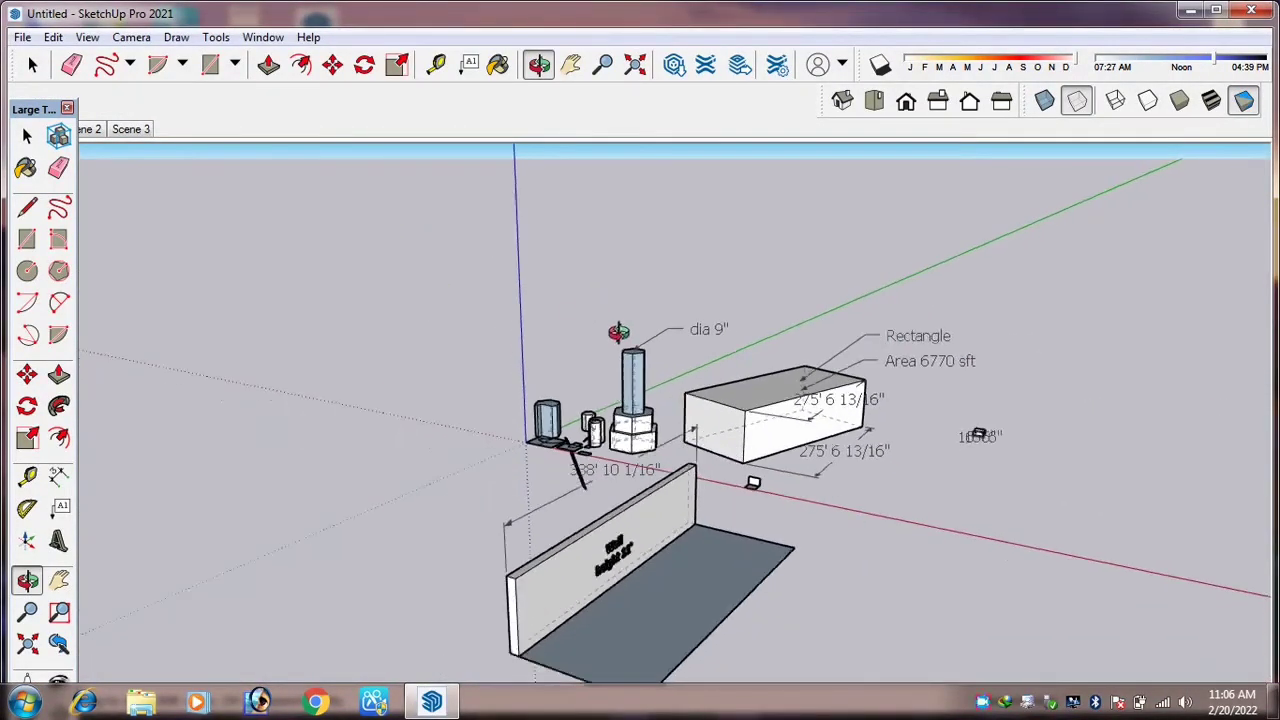
{"action": "left_click_drag", "start_coordinate": [589, 429], "coordinate": [533, 415]}
{"action": "scroll", "coordinate": [604, 403], "scroll_direction": "up", "scroll_amount": 2}
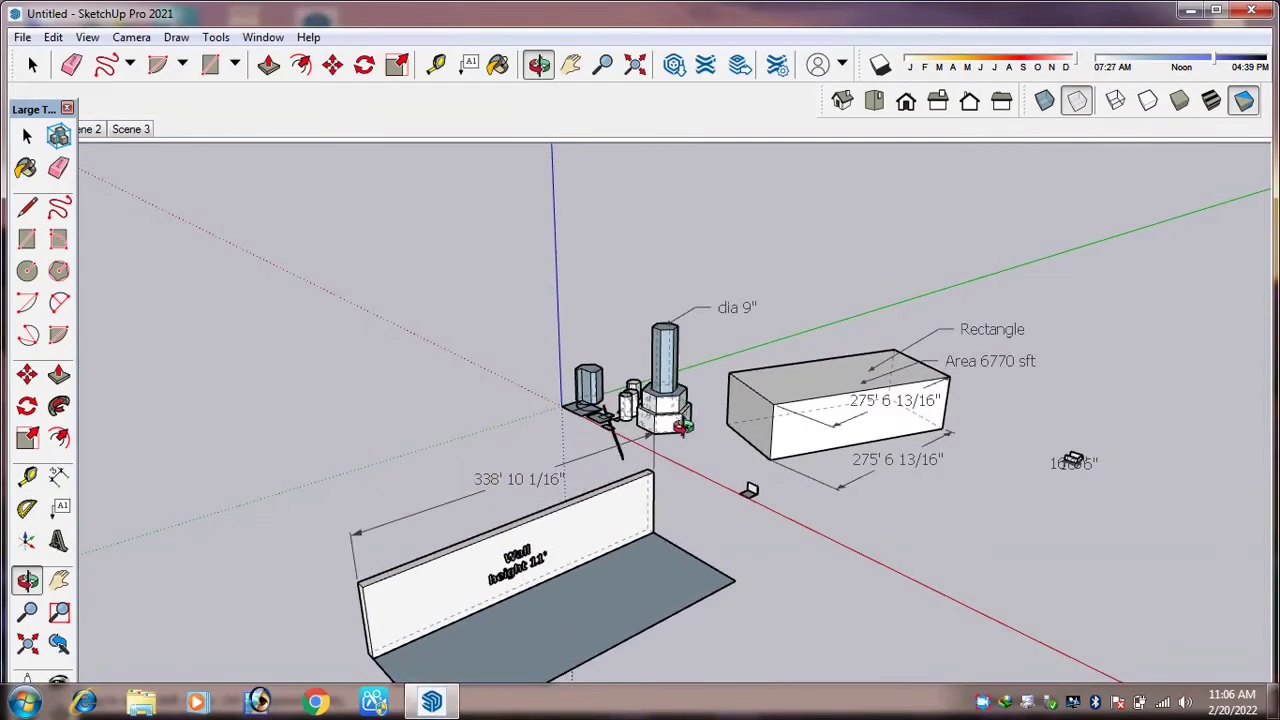
{"action": "scroll", "coordinate": [686, 424], "scroll_direction": "down", "scroll_amount": 2}
{"action": "left_click_drag", "start_coordinate": [689, 500], "coordinate": [472, 474]}
{"action": "scroll", "coordinate": [615, 454], "scroll_direction": "up", "scroll_amount": 3}
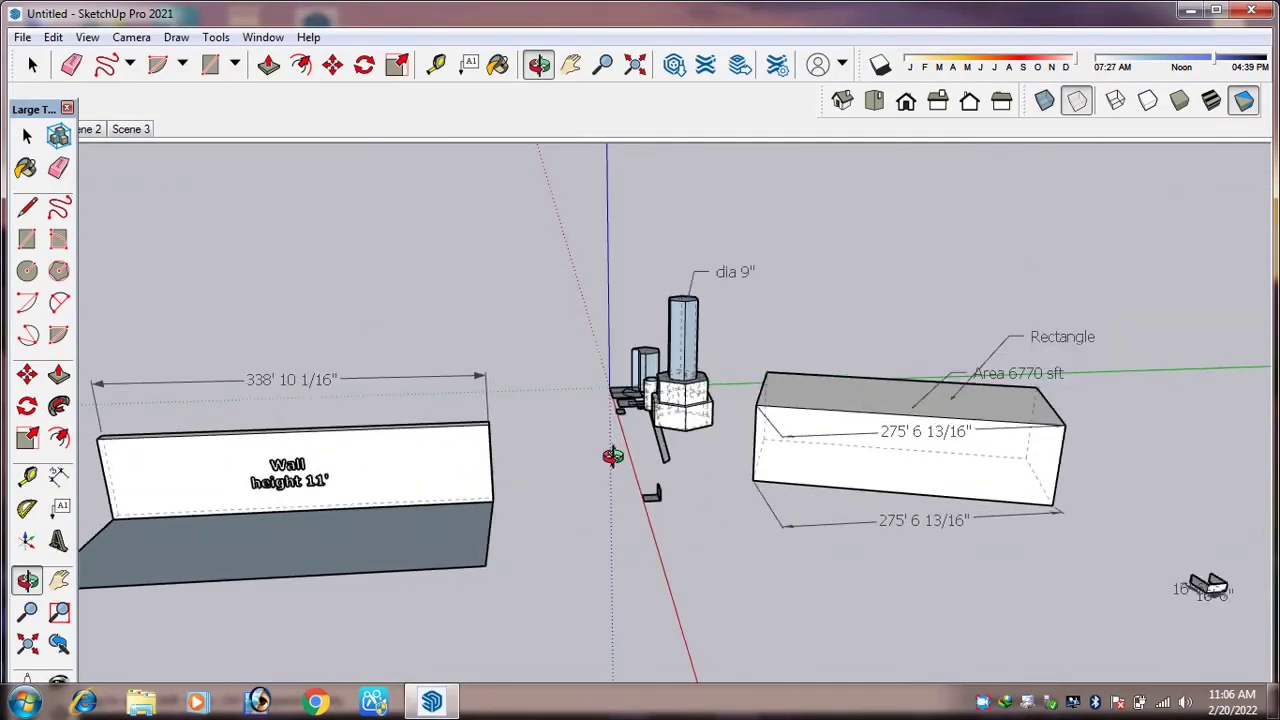
Examine the dimensions, labels and uncoloured faces of the box, column and wall in Monochrome from near and far.
{"action": "scroll", "coordinate": [620, 446], "scroll_direction": "up", "scroll_amount": 2}
{"action": "scroll", "coordinate": [632, 436], "scroll_direction": "down", "scroll_amount": 3}
{"action": "mouse_move", "coordinate": [714, 401]}
{"action": "left_mouse_down"}
{"action": "mouse_move", "coordinate": [463, 405]}
{"action": "mouse_move", "coordinate": [691, 428]}
{"action": "mouse_move", "coordinate": [580, 428]}
{"action": "mouse_move", "coordinate": [790, 395]}
{"action": "mouse_move", "coordinate": [700, 400]}
{"action": "mouse_move", "coordinate": [710, 410]}
{"action": "mouse_move", "coordinate": [815, 318]}
{"action": "mouse_move", "coordinate": [1063, 457]}
{"action": "mouse_move", "coordinate": [843, 391]}
{"action": "mouse_move", "coordinate": [686, 366]}
{"action": "mouse_move", "coordinate": [640, 447]}
{"action": "left_mouse_up"}
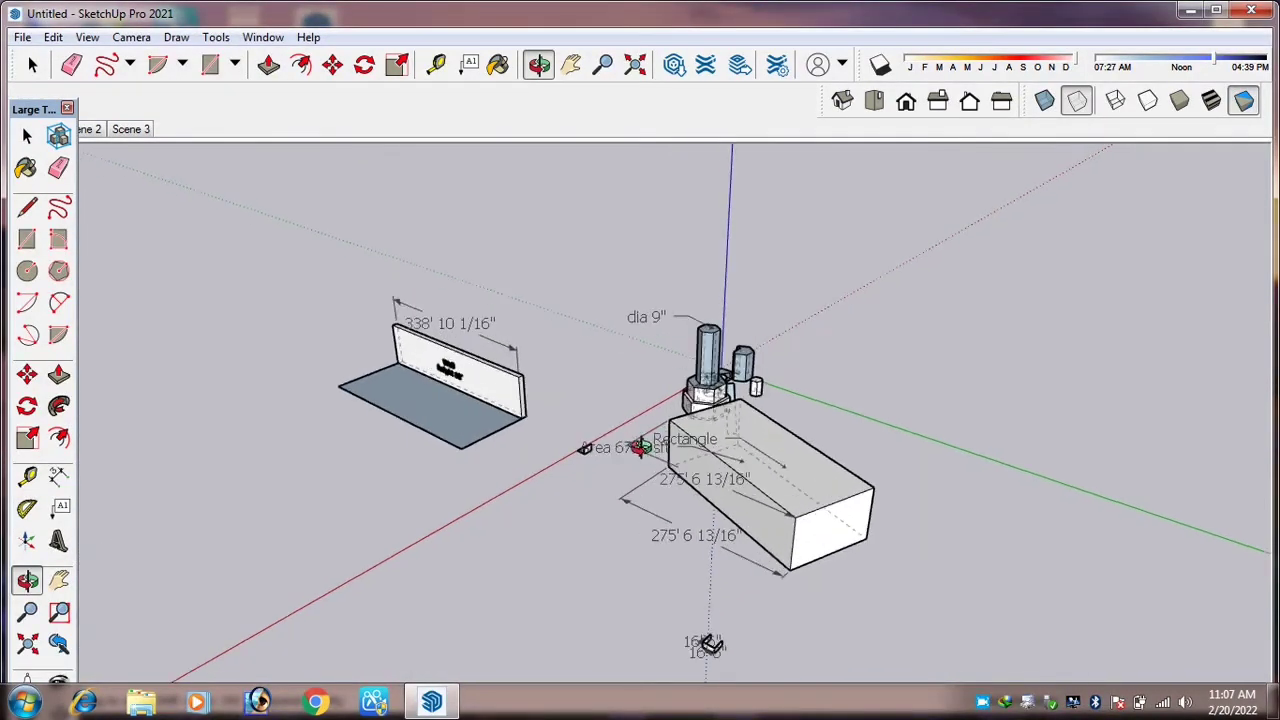
{"action": "scroll", "coordinate": [640, 440], "scroll_direction": "up", "scroll_amount": 8}
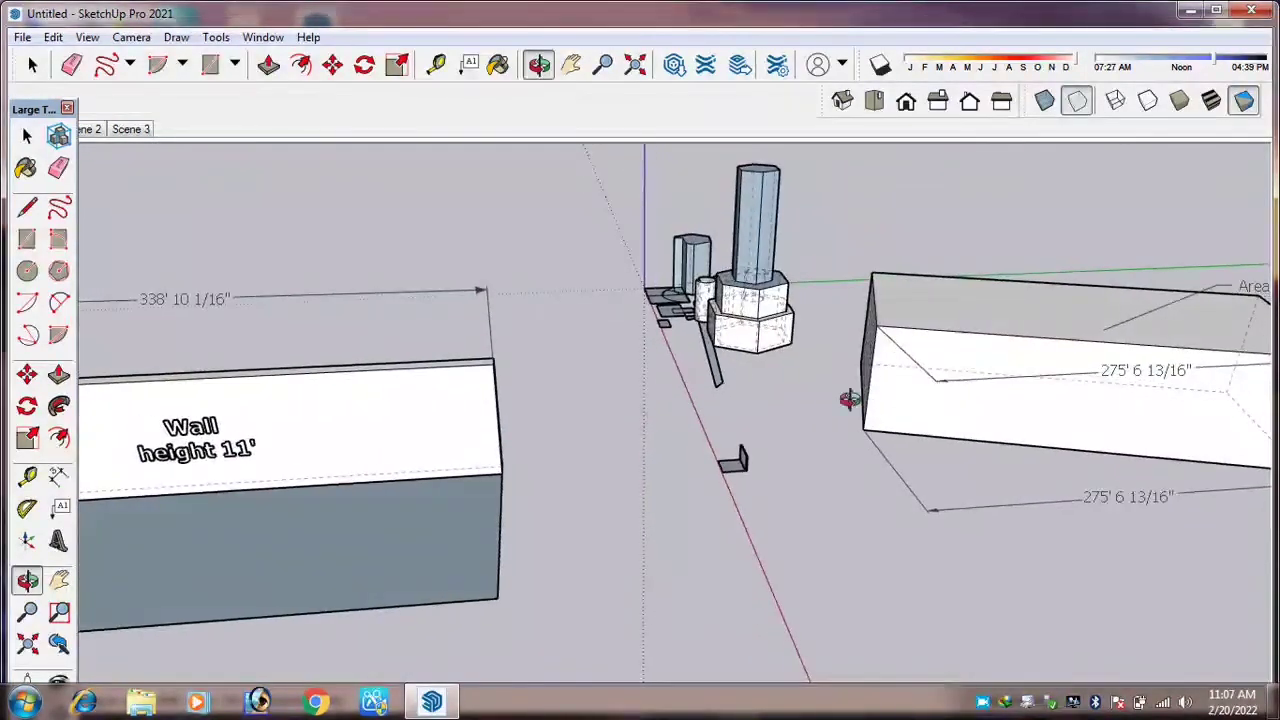
{"action": "scroll", "coordinate": [835, 400], "scroll_direction": "down", "scroll_amount": 6}
{"action": "mouse_move", "coordinate": [820, 400]}
{"action": "left_mouse_down"}
{"action": "mouse_move", "coordinate": [577, 420]}
{"action": "mouse_move", "coordinate": [654, 414]}
{"action": "mouse_move", "coordinate": [684, 276]}
{"action": "mouse_move", "coordinate": [791, 366]}
{"action": "mouse_move", "coordinate": [880, 345]}
{"action": "left_mouse_up"}
{"action": "scroll", "coordinate": [712, 326], "scroll_direction": "up", "scroll_amount": 6}
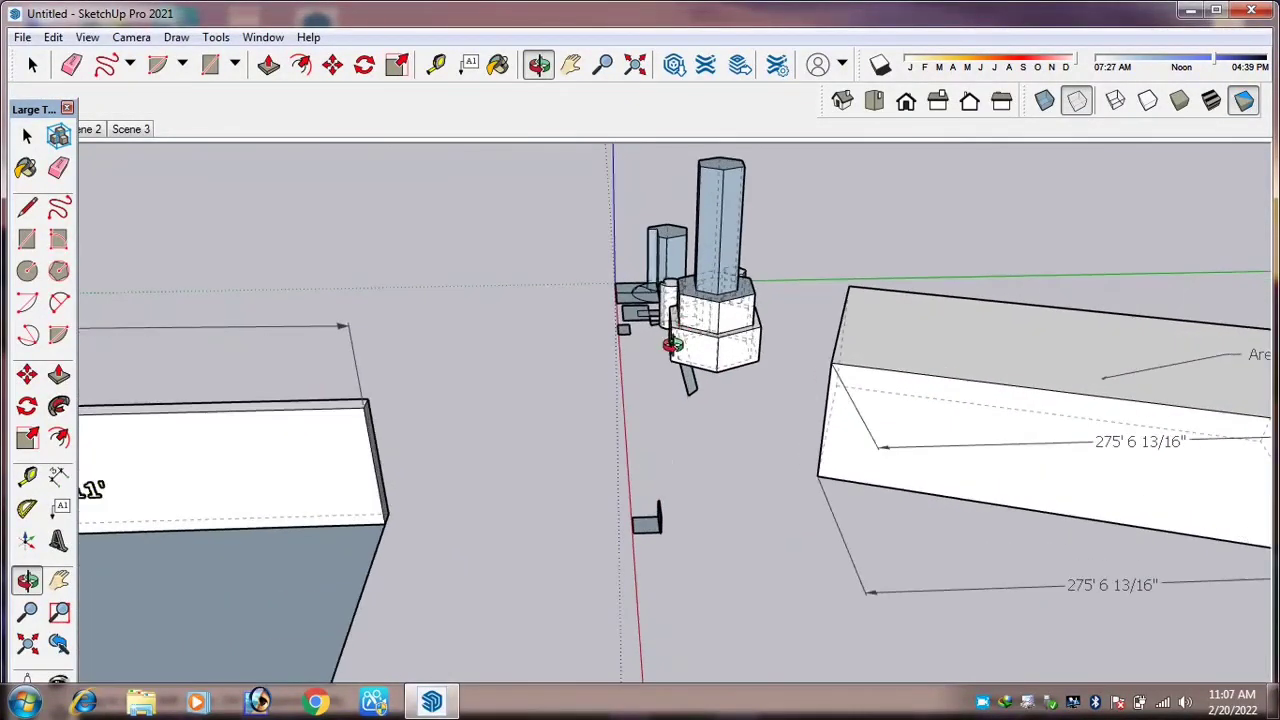
{"action": "mouse_move", "coordinate": [676, 348]}
{"action": "left_mouse_down"}
{"action": "mouse_move", "coordinate": [800, 369]}
{"action": "mouse_move", "coordinate": [637, 323]}
{"action": "mouse_move", "coordinate": [521, 311]}
{"action": "left_mouse_up"}
{"action": "scroll", "coordinate": [795, 366], "scroll_direction": "down", "scroll_amount": 5}
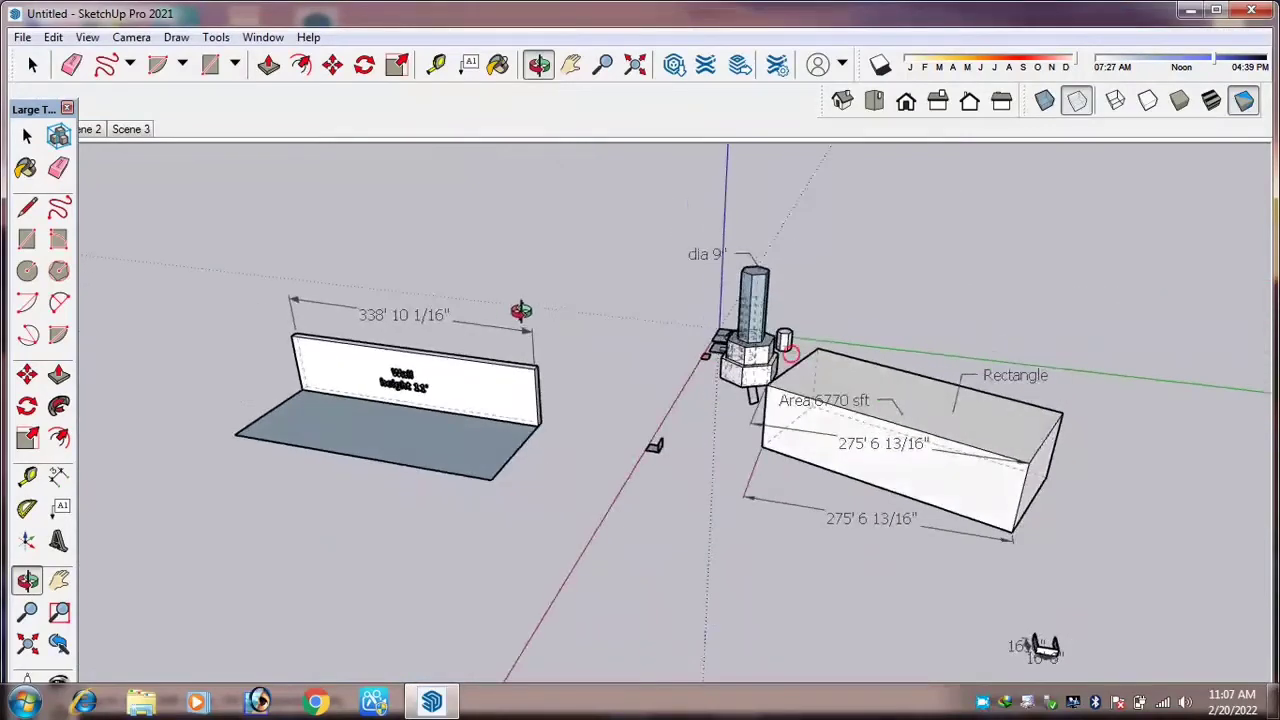
{"action": "scroll", "coordinate": [683, 361], "scroll_direction": "down", "scroll_amount": 4}
{"action": "left_click_drag", "start_coordinate": [691, 366], "coordinate": [410, 320]}
{"action": "scroll", "coordinate": [600, 315], "scroll_direction": "up", "scroll_amount": 5}
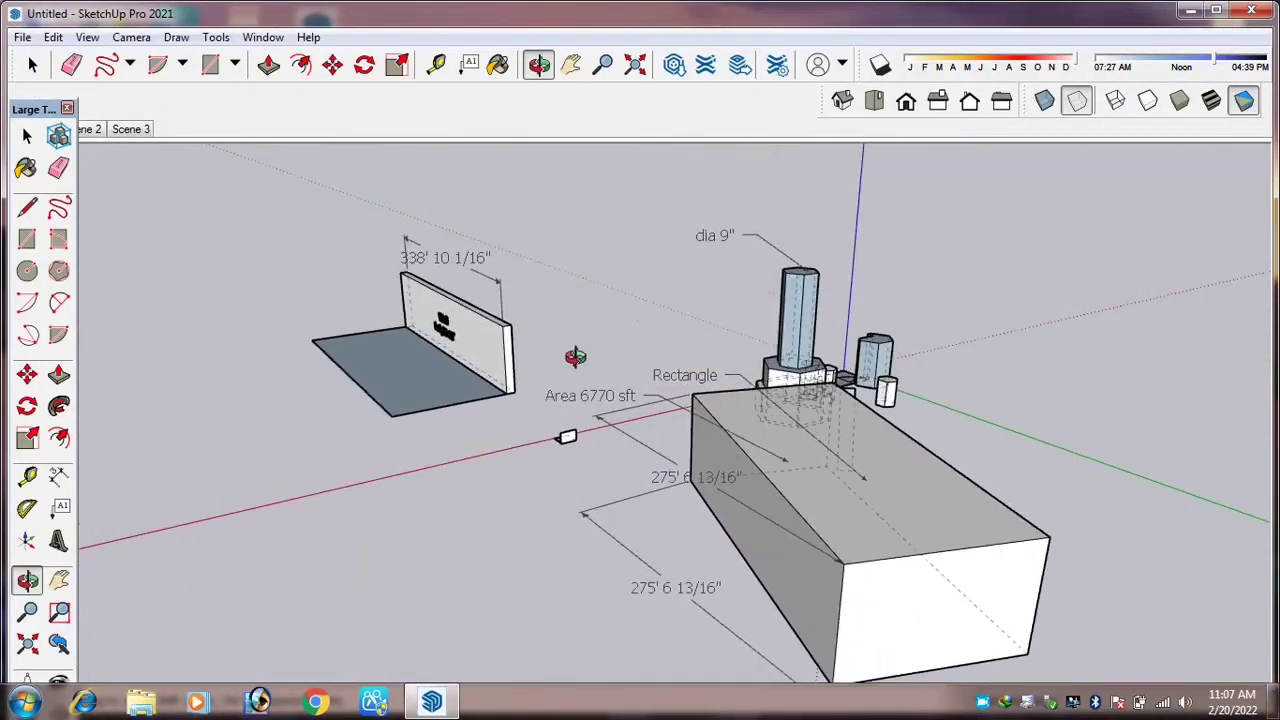
{"action": "scroll", "coordinate": [582, 362], "scroll_direction": "down", "scroll_amount": 4}
{"action": "left_click_drag", "start_coordinate": [573, 375], "coordinate": [1008, 442]}
{"action": "scroll", "coordinate": [893, 379], "scroll_direction": "up", "scroll_amount": 4}
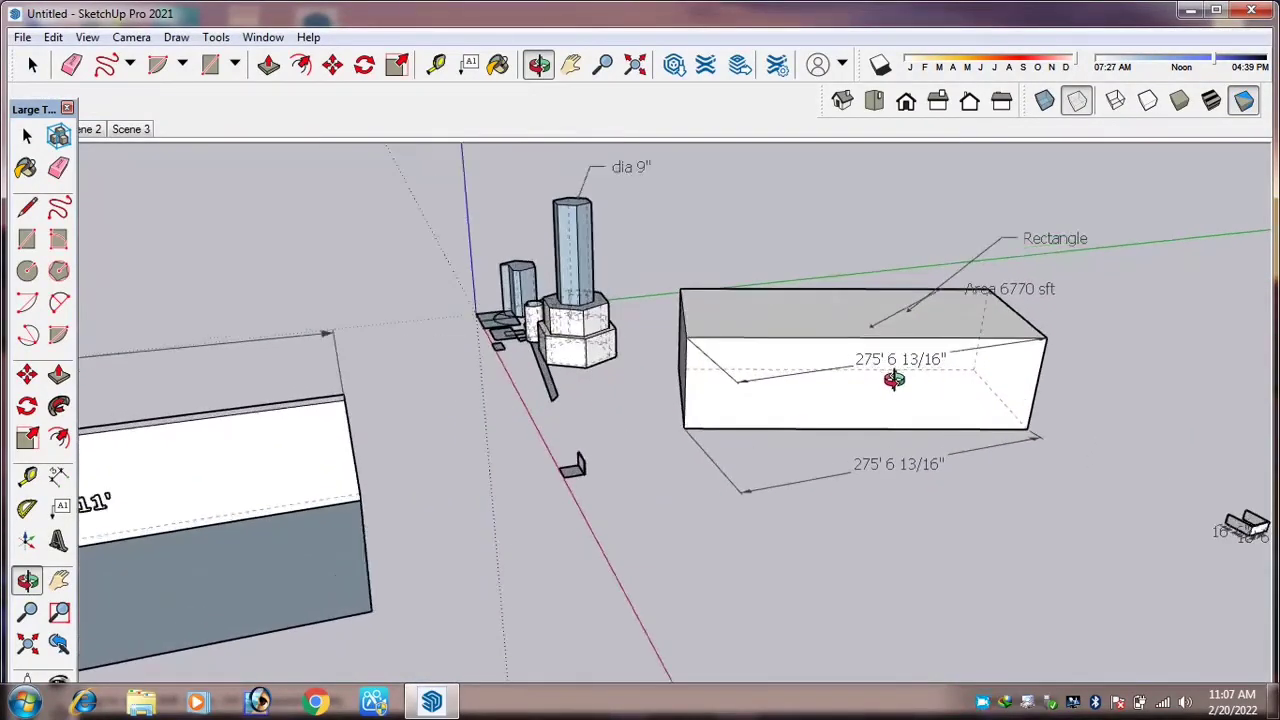
{"action": "scroll", "coordinate": [880, 374], "scroll_direction": "down", "scroll_amount": 3}
{"action": "mouse_move", "coordinate": [857, 366]}
{"action": "left_mouse_down"}
{"action": "mouse_move", "coordinate": [903, 371]}
{"action": "mouse_move", "coordinate": [809, 377]}
{"action": "mouse_move", "coordinate": [848, 375]}
{"action": "left_mouse_up"}
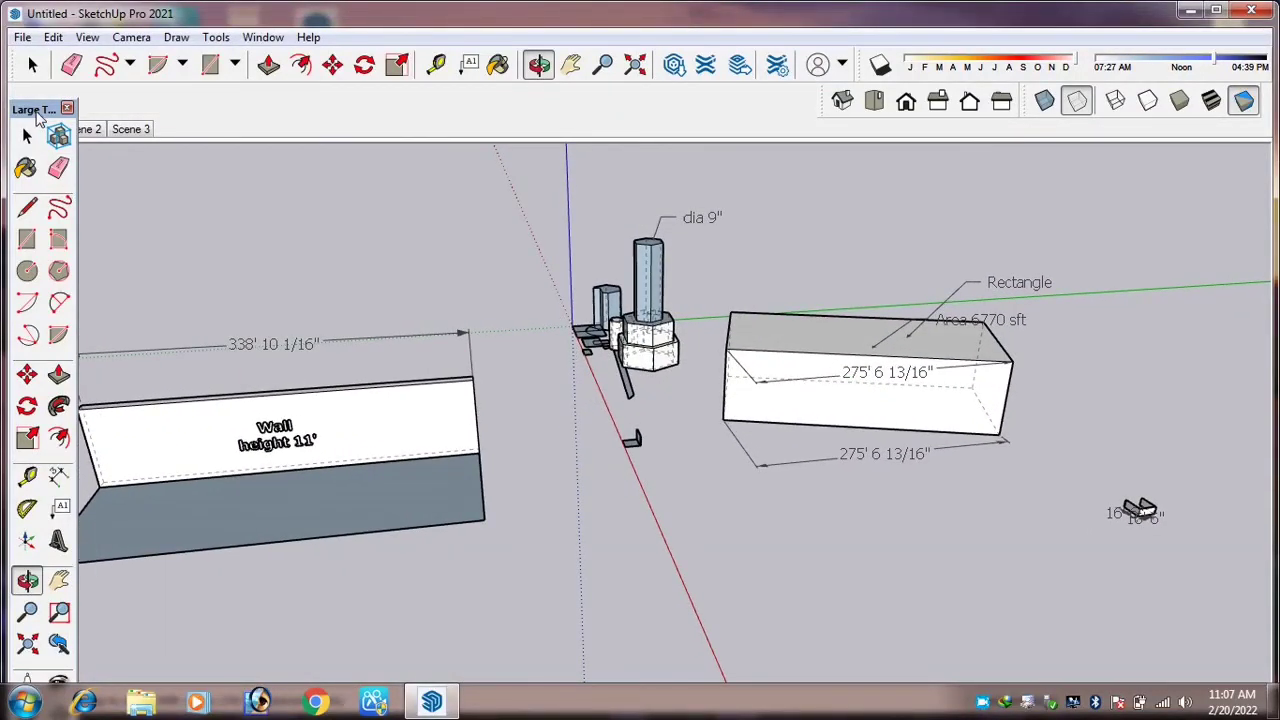
Move the floating Large Tool Set toolbar slightly upward so that more of its tools fit on screen.
{"action": "left_click_drag", "start_coordinate": [37, 115], "coordinate": [32, 88]}
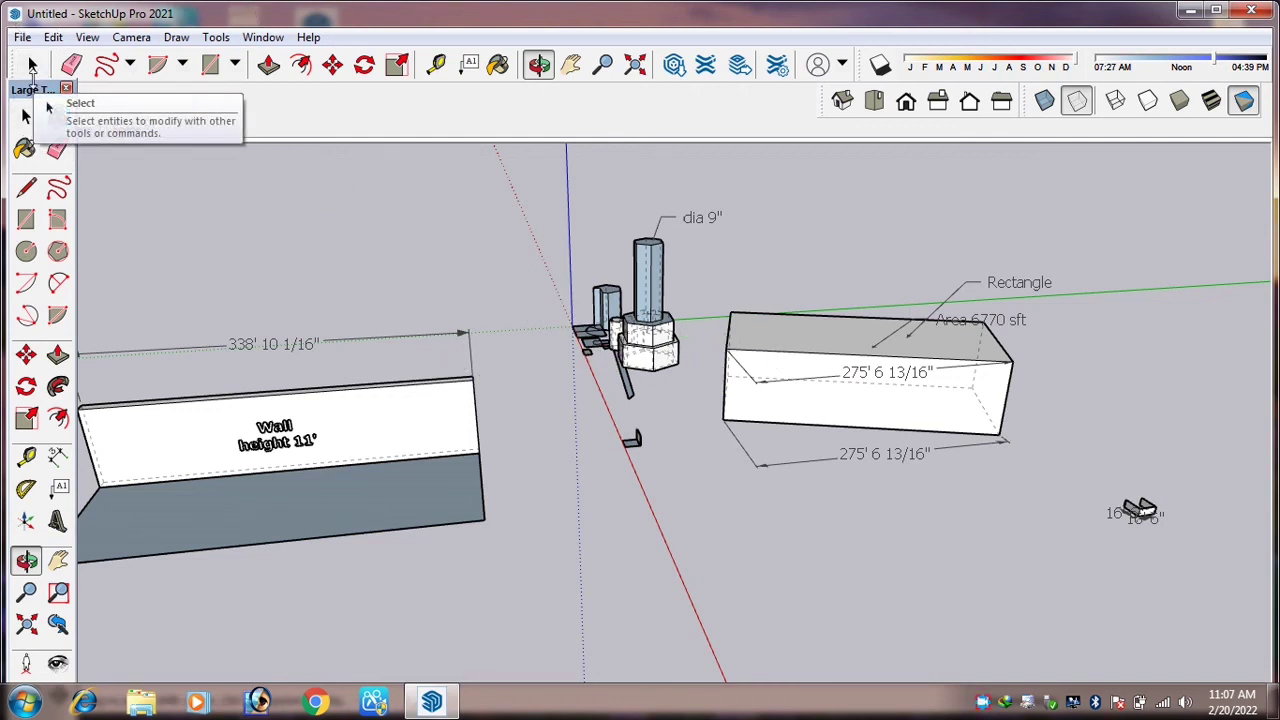
{"action": "mouse_move", "coordinate": [37, 88]}
{"action": "left_mouse_down"}
{"action": "mouse_move", "coordinate": [37, 105]}
{"action": "mouse_move", "coordinate": [40, 91]}
{"action": "left_mouse_up"}
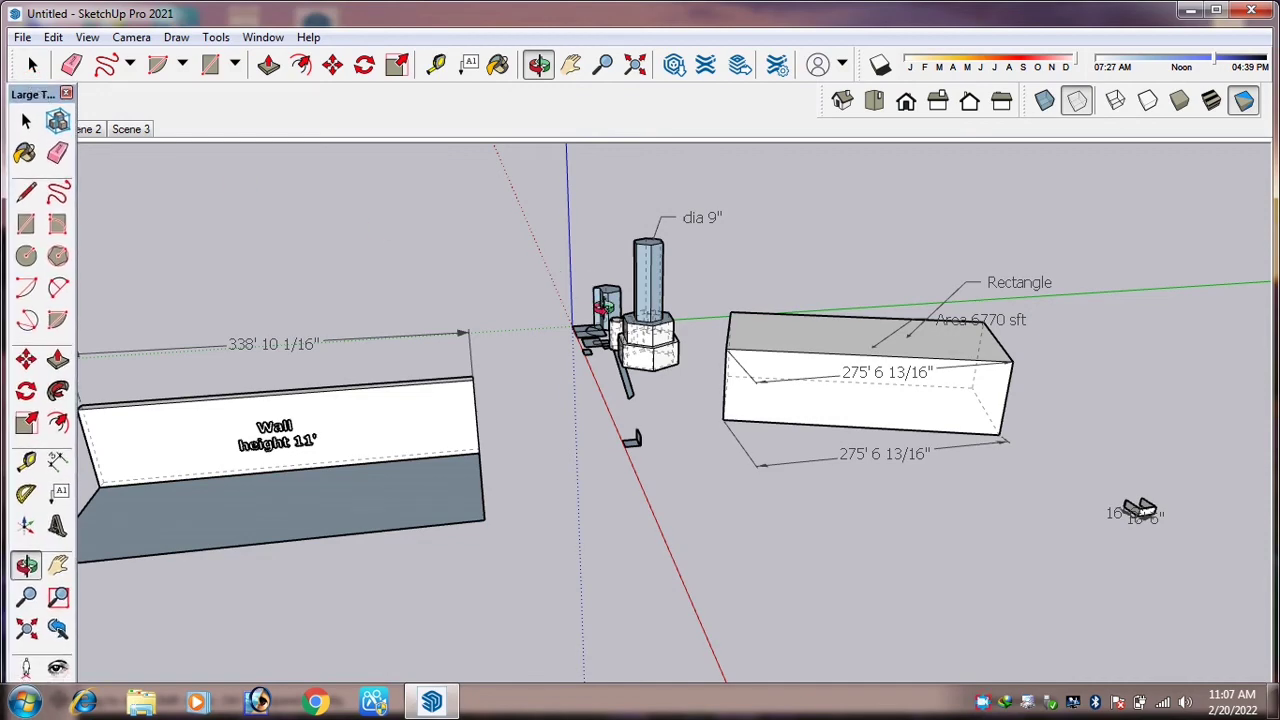
Set up a 2D graphic export of the current model view to the Desktop in JPEG Image (*.jpg) format.
{"action": "left_click_drag", "start_coordinate": [605, 310], "coordinate": [770, 337]}
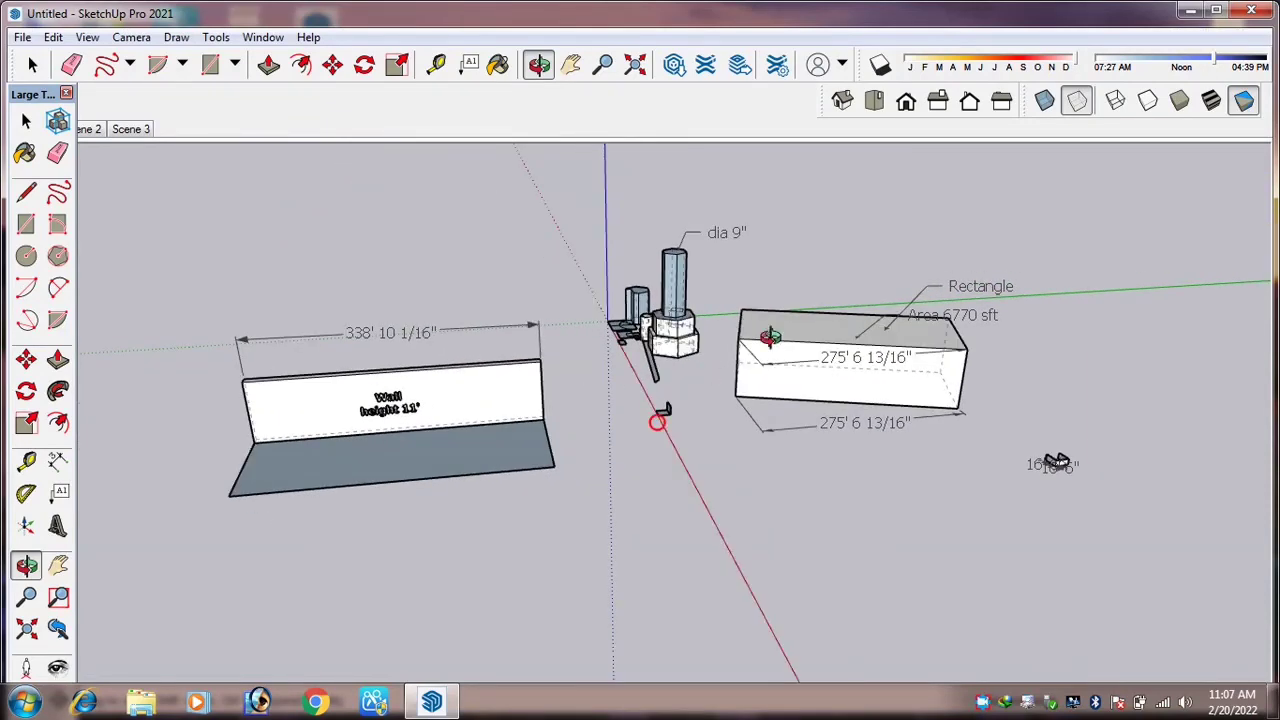
{"action": "left_click_drag", "start_coordinate": [725, 233], "coordinate": [718, 275]}
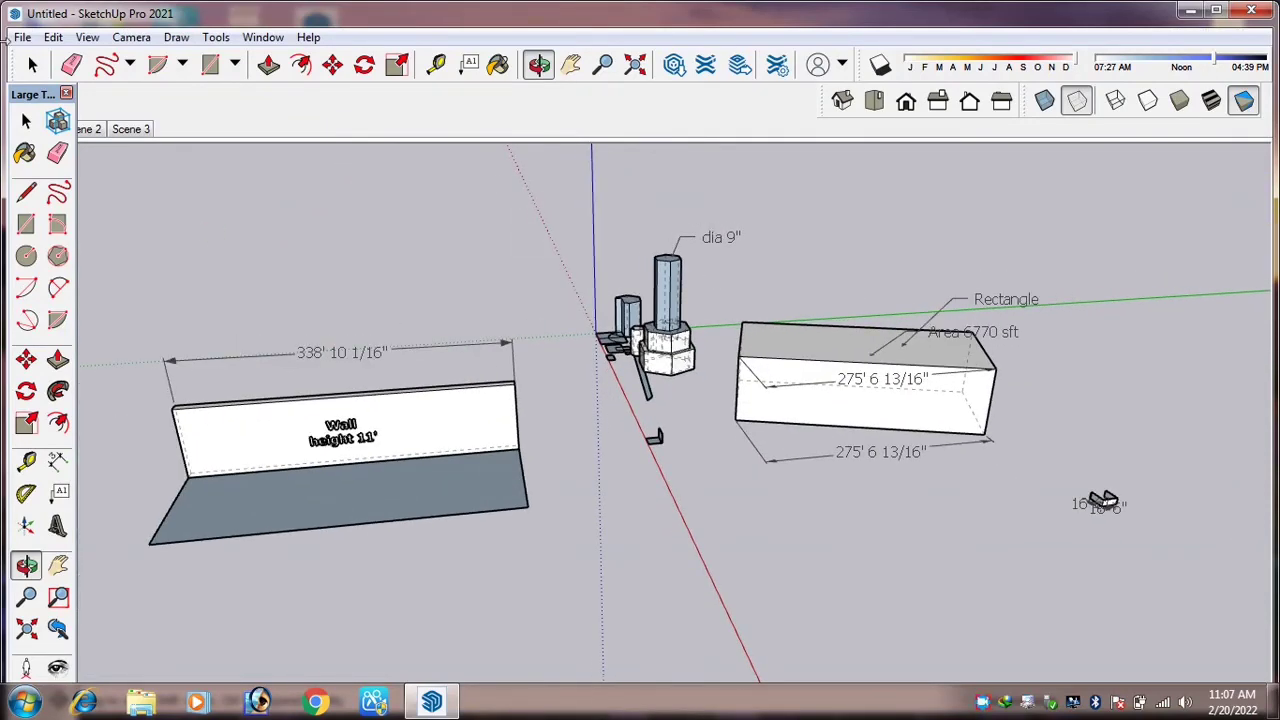
{"action": "left_click", "coordinate": [22, 38]}
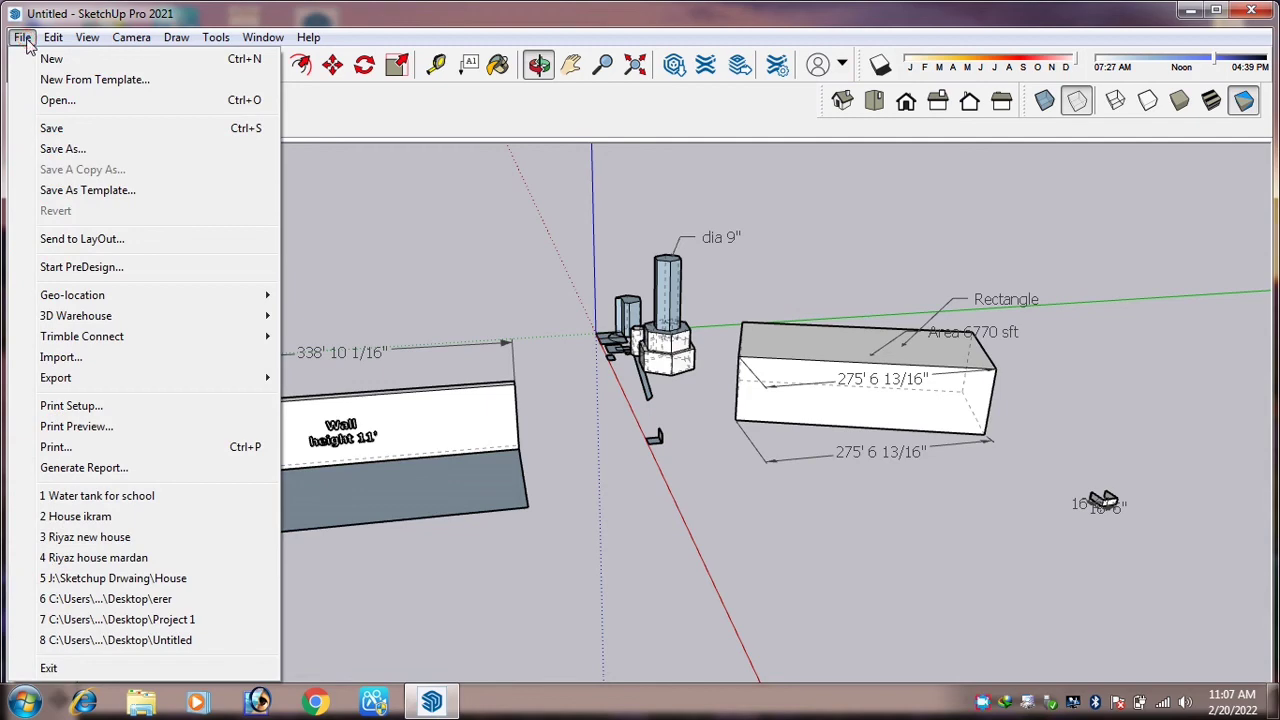
{"action": "mouse_move", "coordinate": [200, 379]}
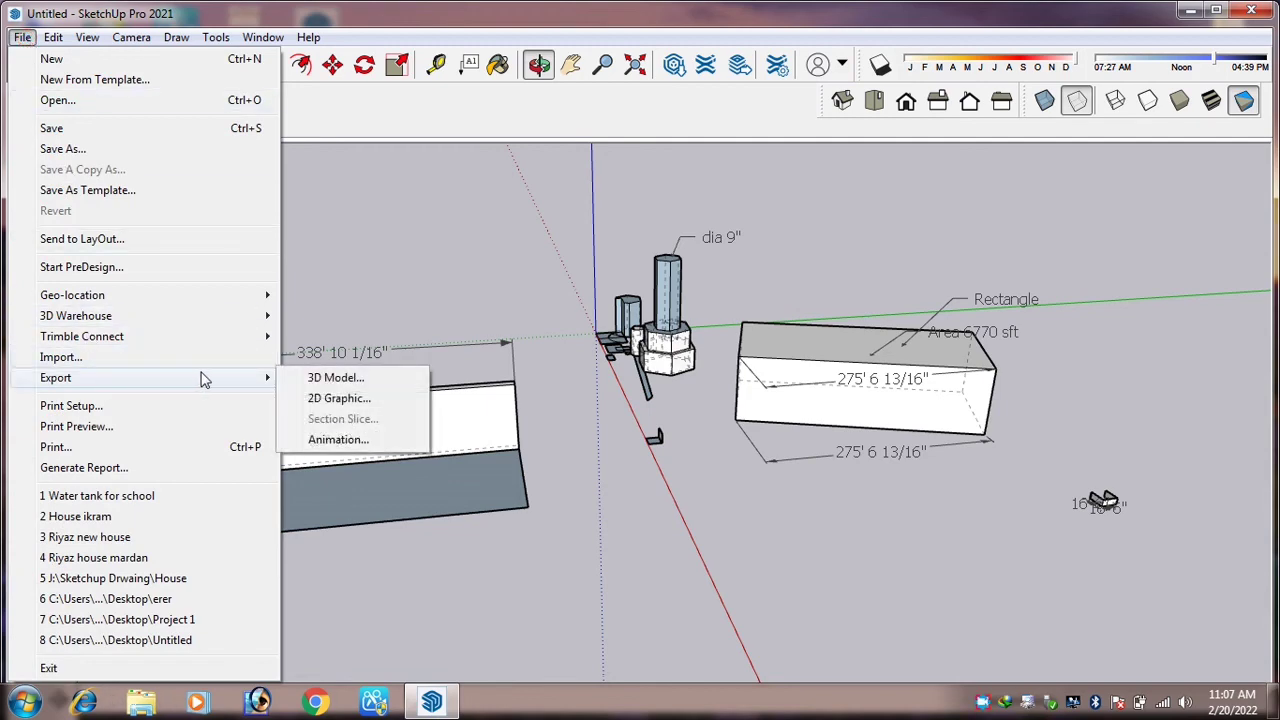
{"action": "left_click", "coordinate": [328, 401]}
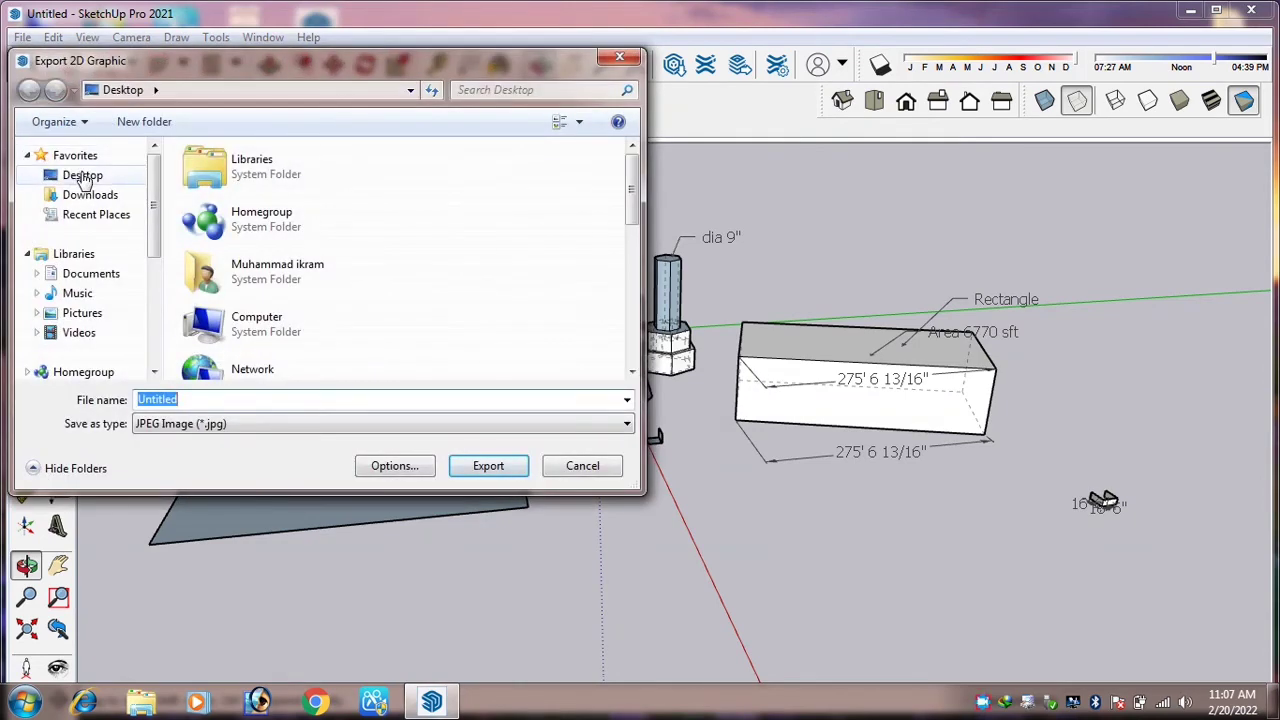
{"action": "left_click", "coordinate": [84, 178]}
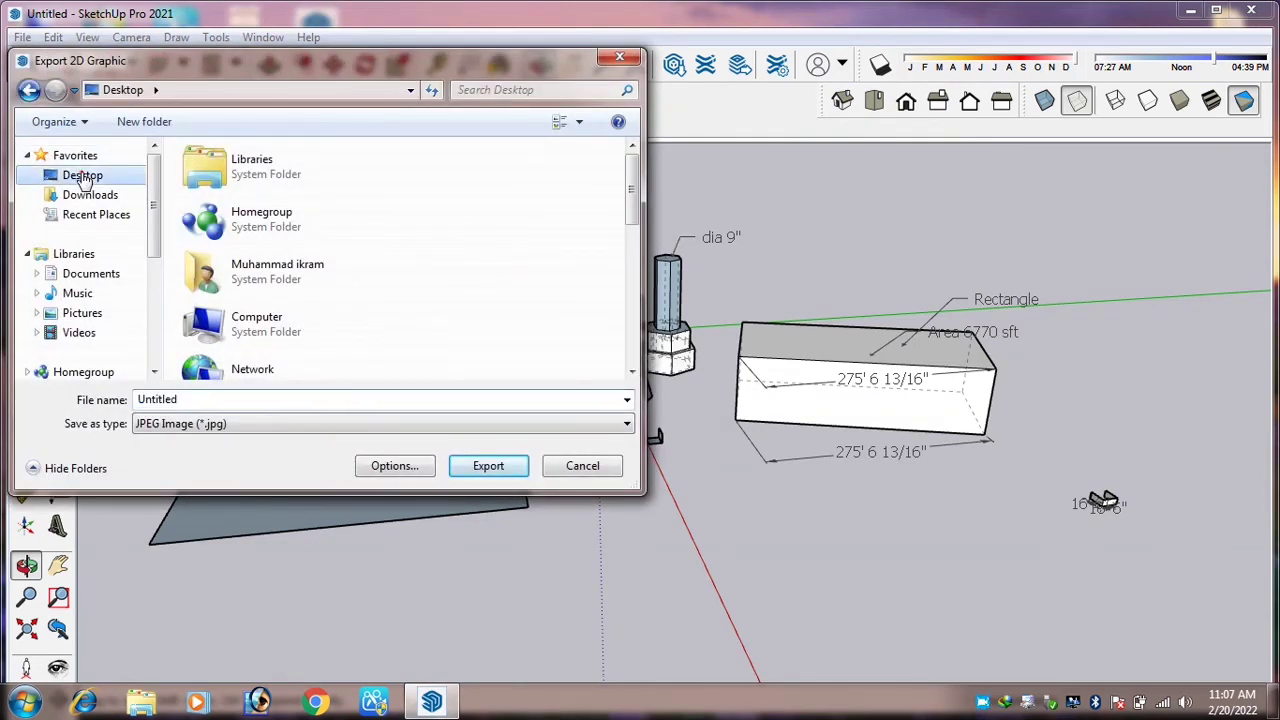
{"action": "left_click", "coordinate": [200, 427]}
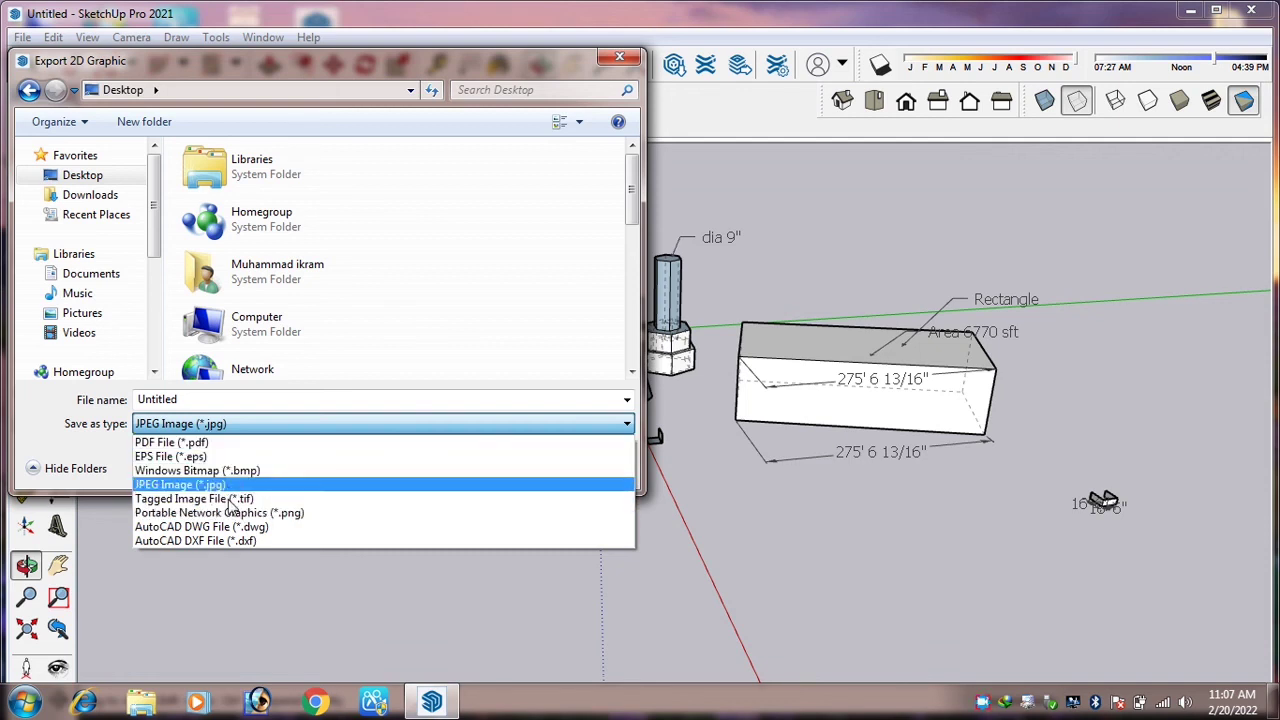
{"action": "left_click", "coordinate": [207, 485]}
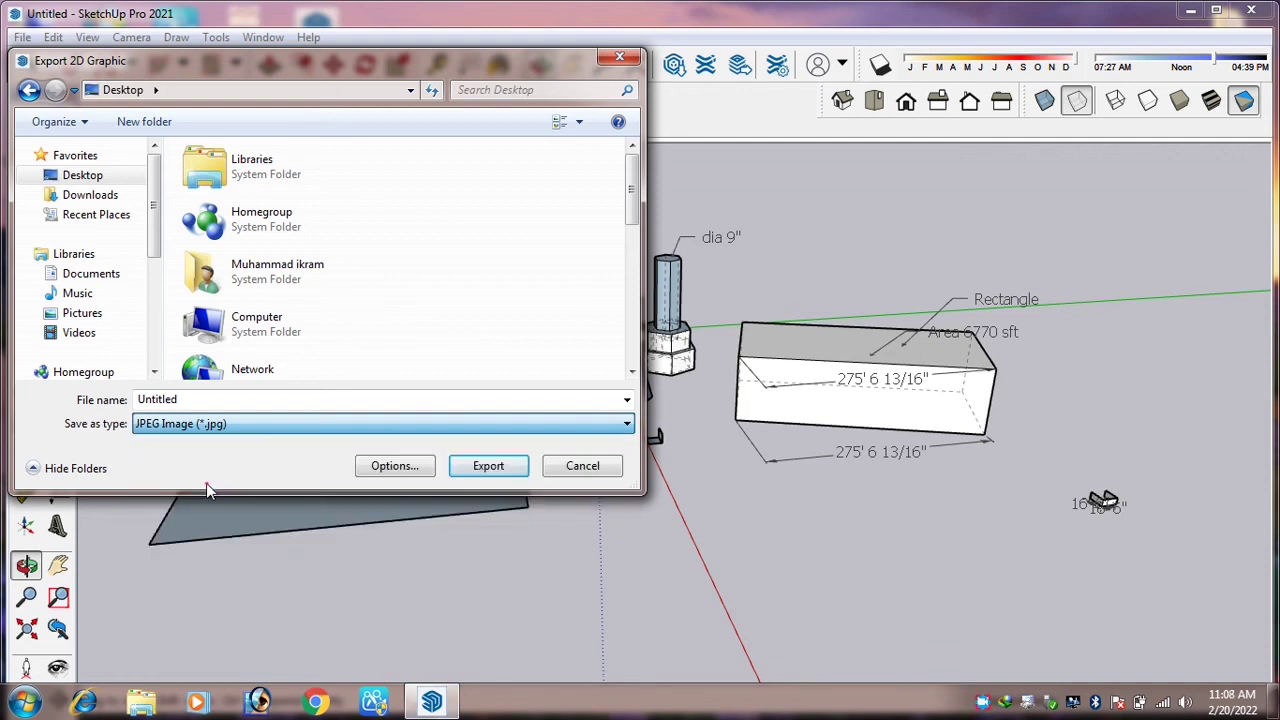
Name the exported image phpto and export it.
{"action": "left_click", "coordinate": [194, 400]}
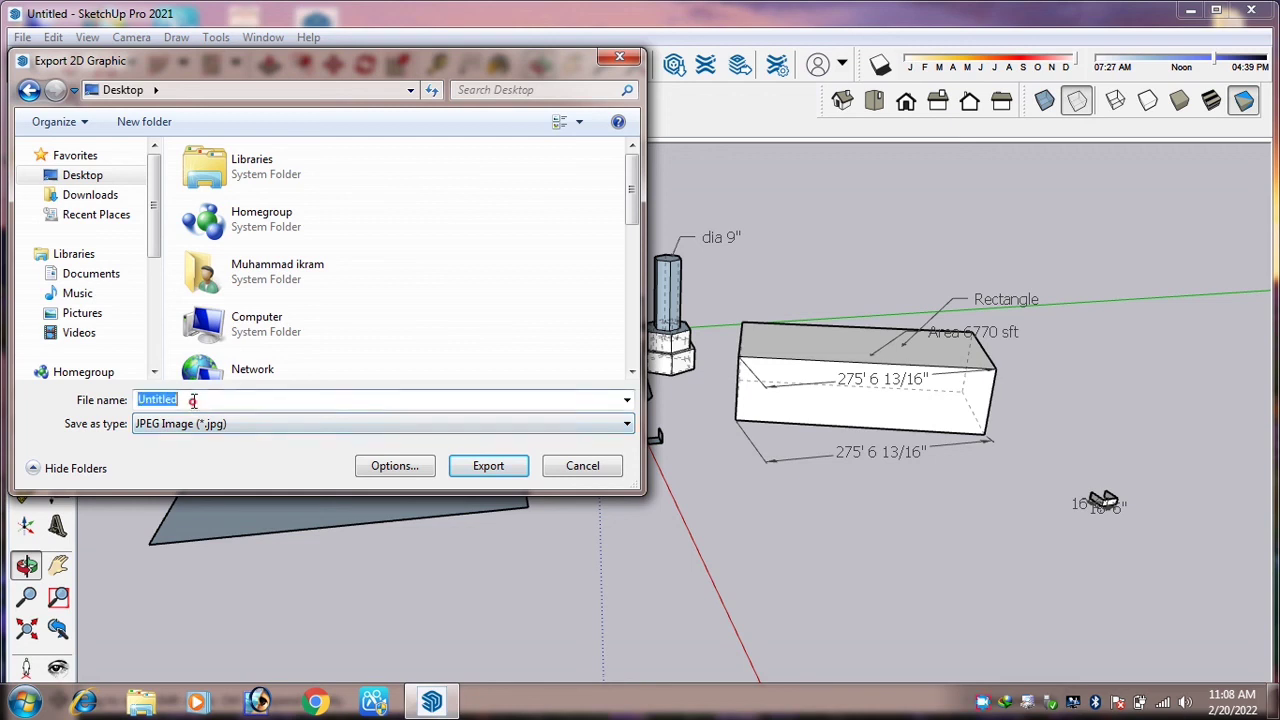
{"action": "type", "text": "p"}
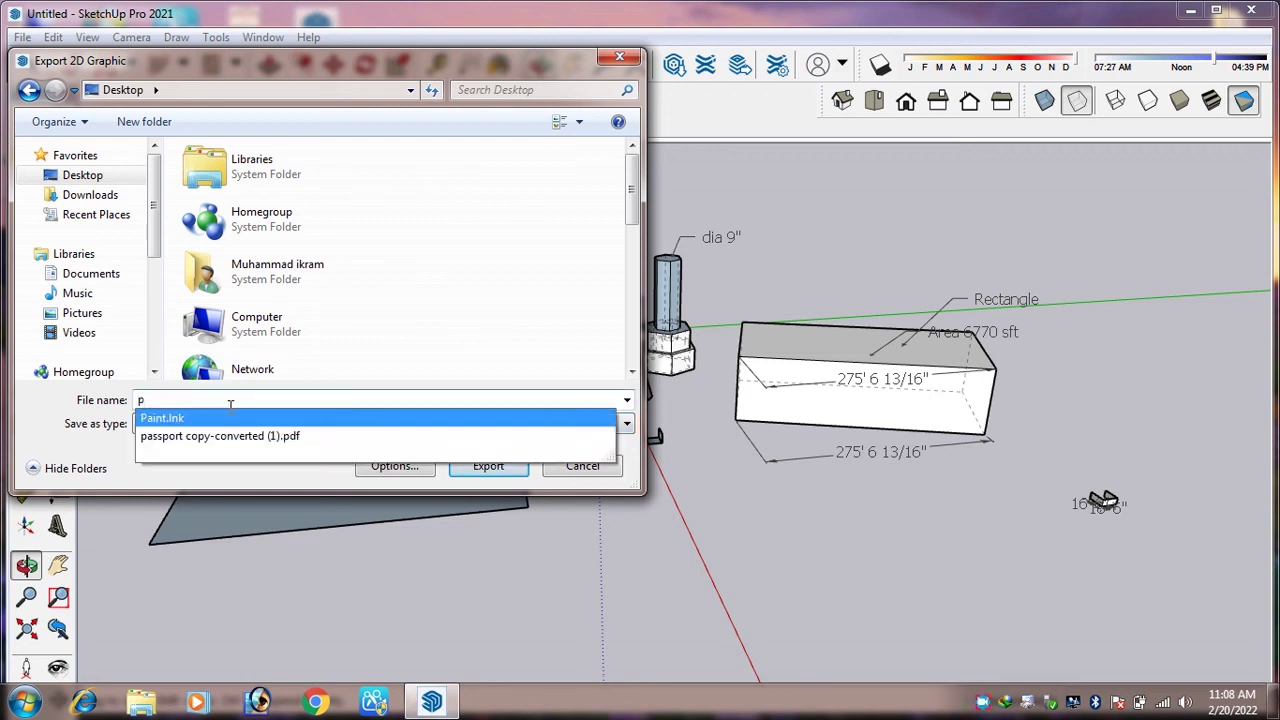
{"action": "type", "text": "hpto"}
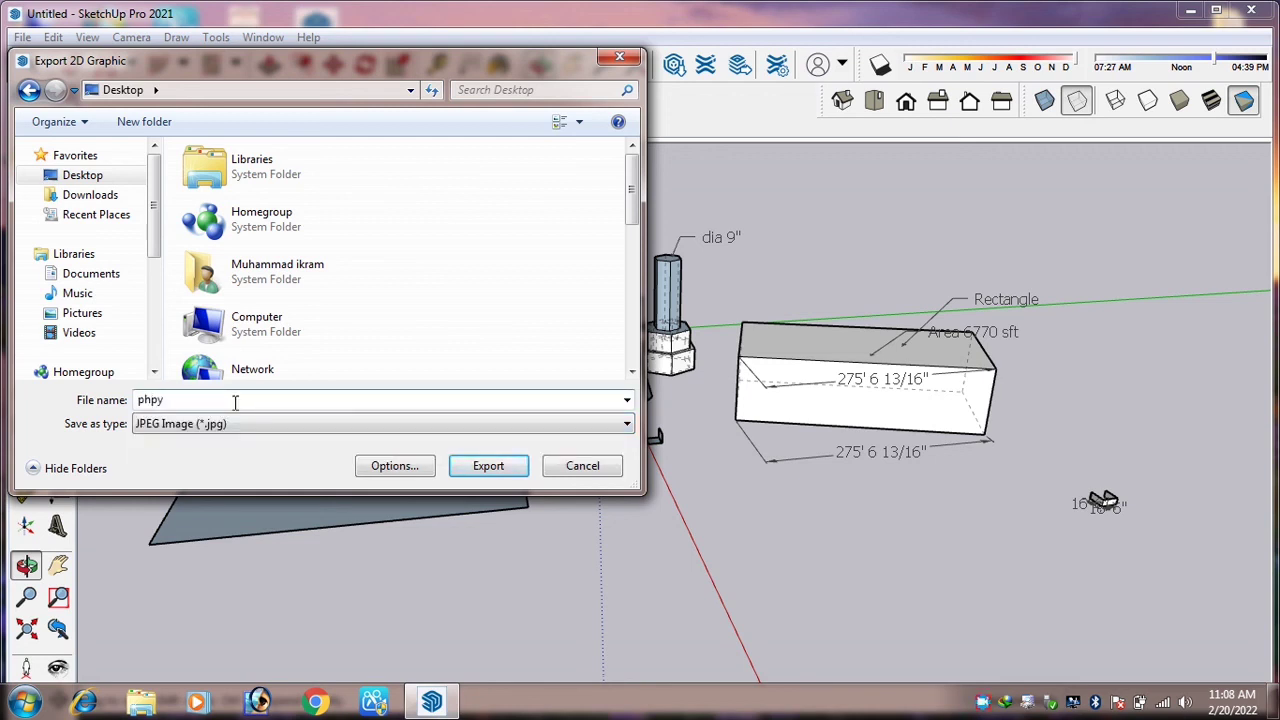
{"action": "left_click", "coordinate": [499, 467]}
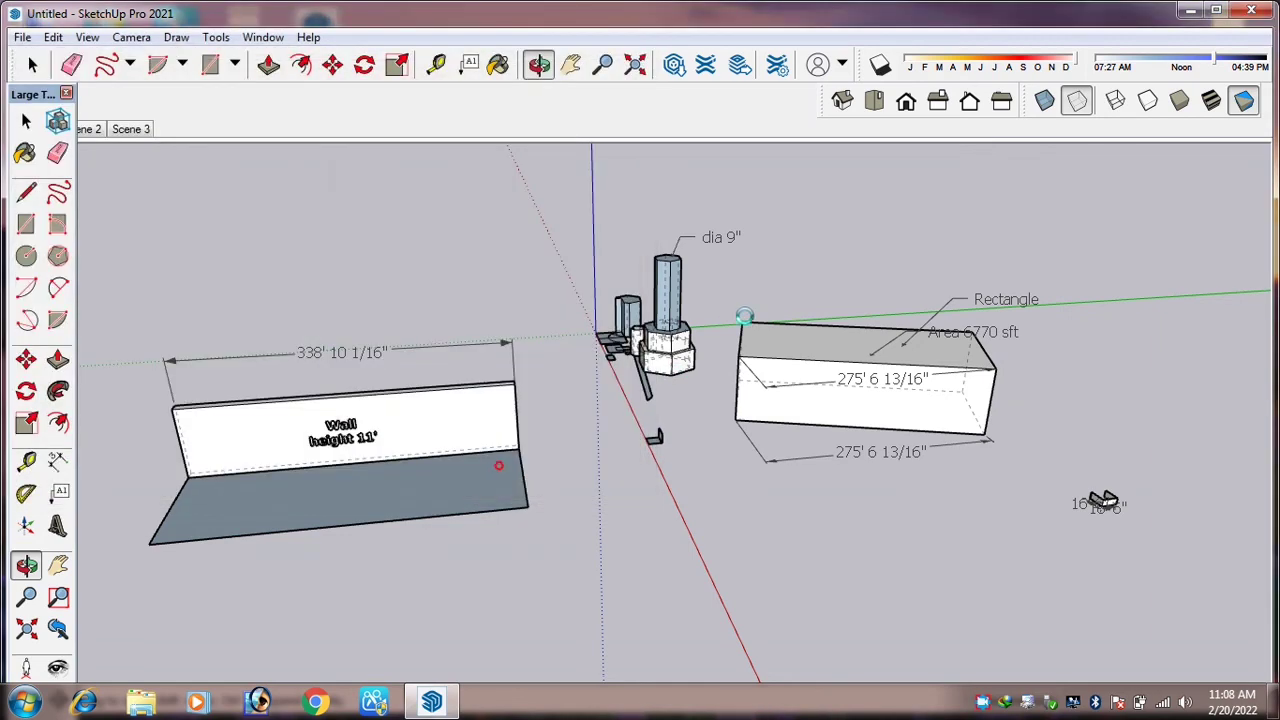
View the exported phpto image from the desktop in Windows Photo Viewer, and return to SketchUp.
{"action": "left_click", "coordinate": [1190, 12]}
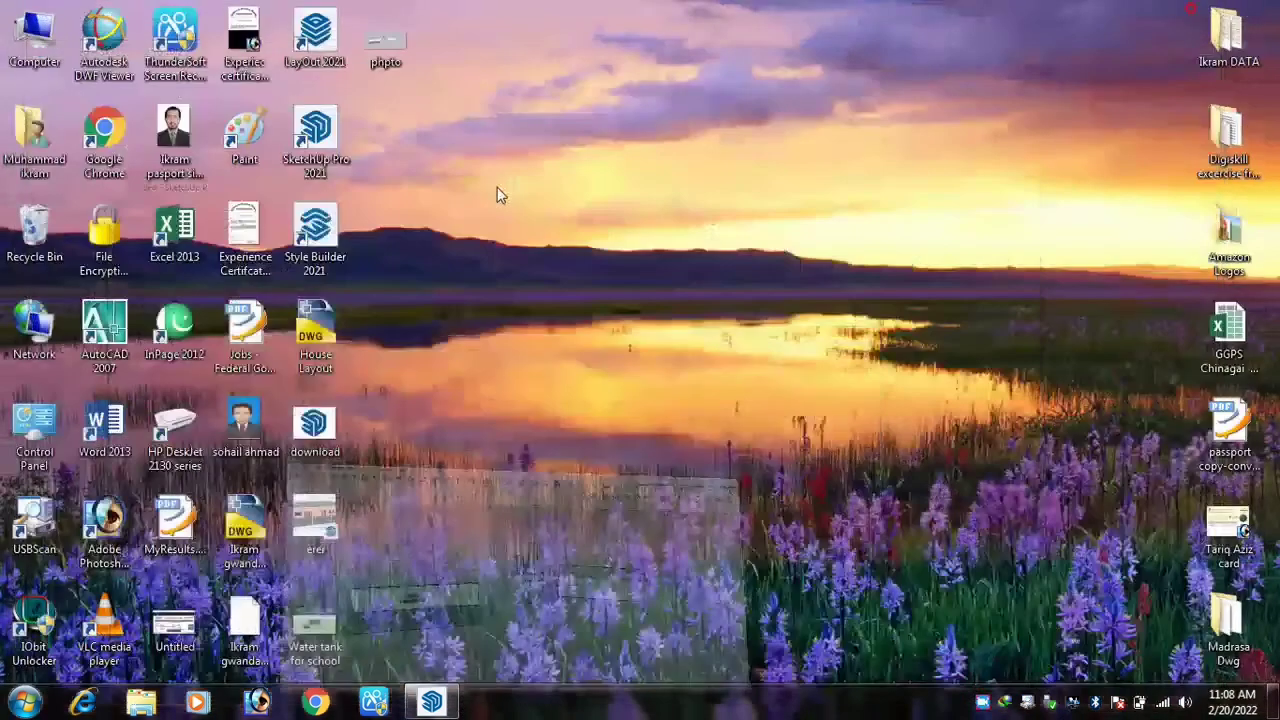
{"action": "double_click", "coordinate": [385, 40]}
{"action": "scroll", "coordinate": [531, 293], "scroll_direction": "down", "scroll_amount": 2}
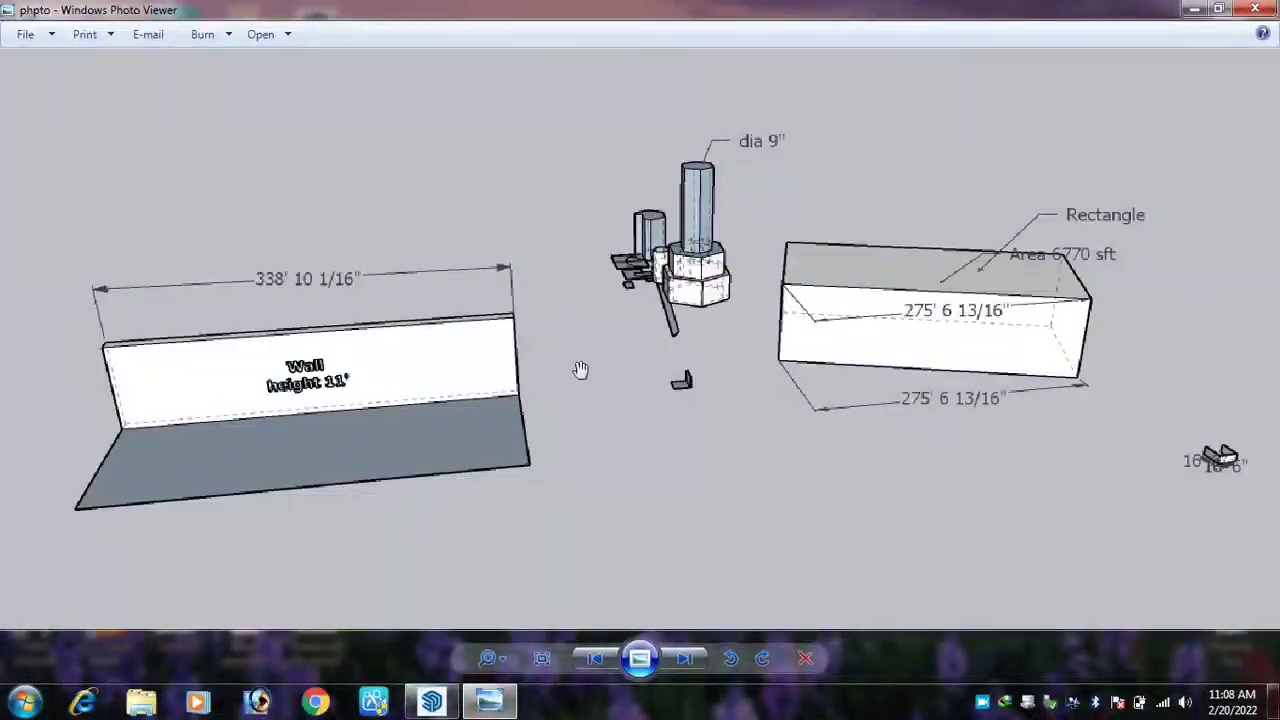
{"action": "left_click", "coordinate": [489, 700]}
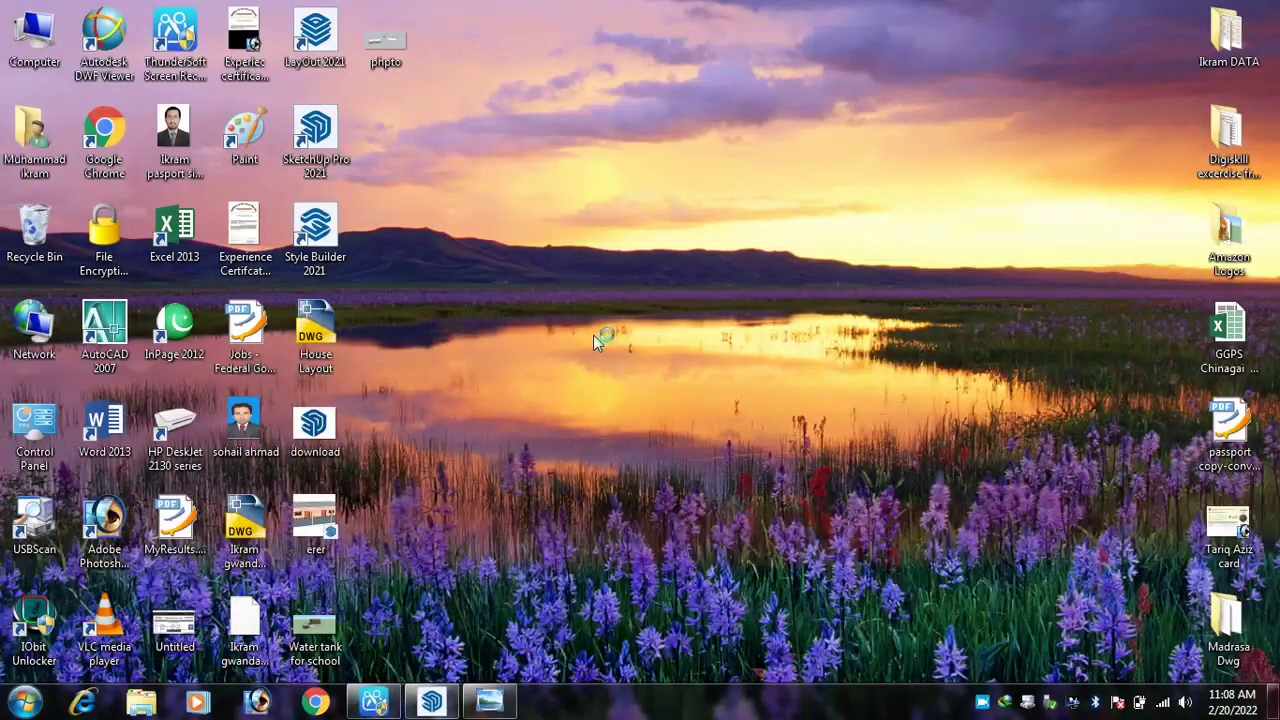
{"action": "left_click", "coordinate": [431, 700]}
Examine the image size, line scale and JPEG compression options of another 2D graphic export, and leave without exporting.
{"action": "left_click", "coordinate": [21, 37]}
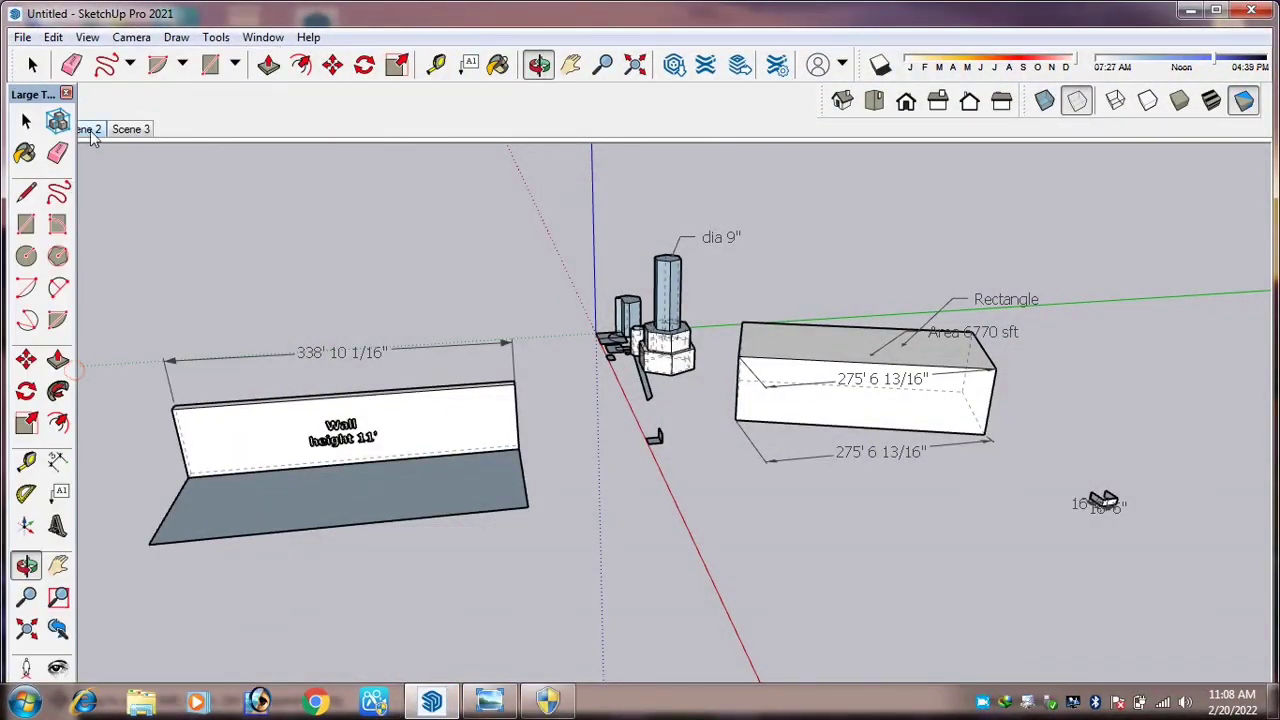
{"action": "left_click", "coordinate": [22, 37]}
{"action": "left_click", "coordinate": [80, 378]}
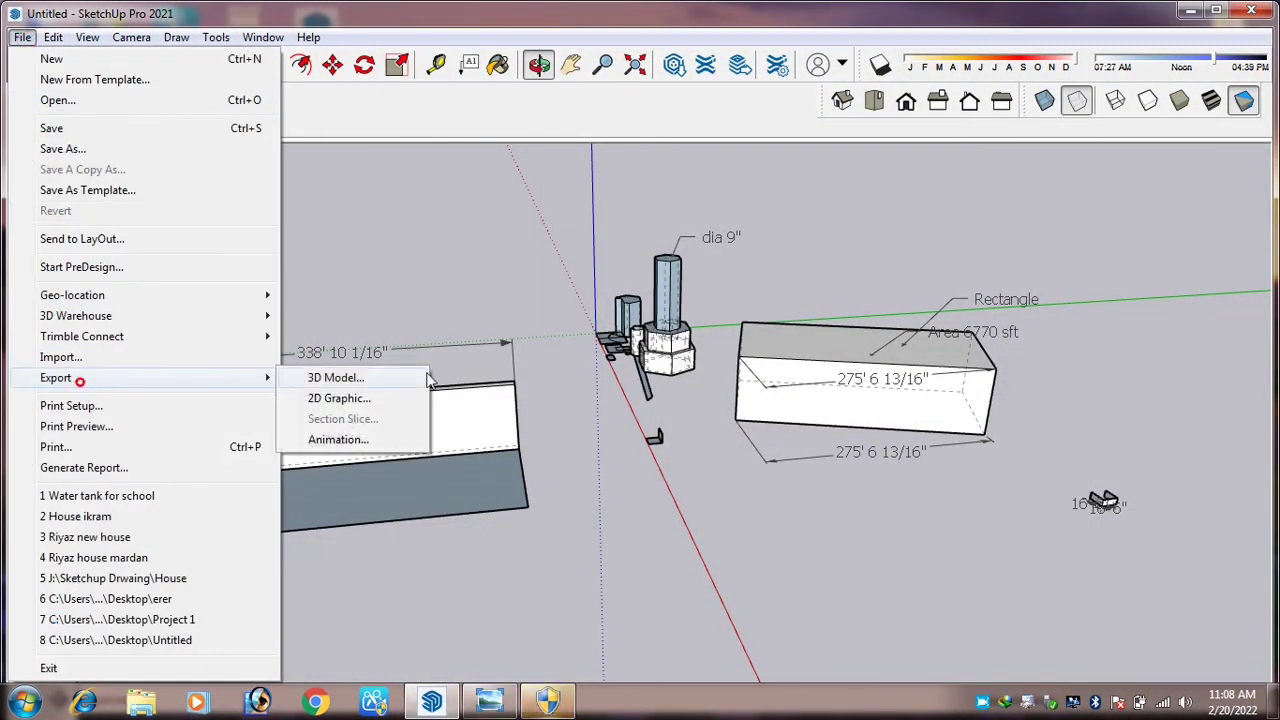
{"action": "left_click", "coordinate": [352, 400]}
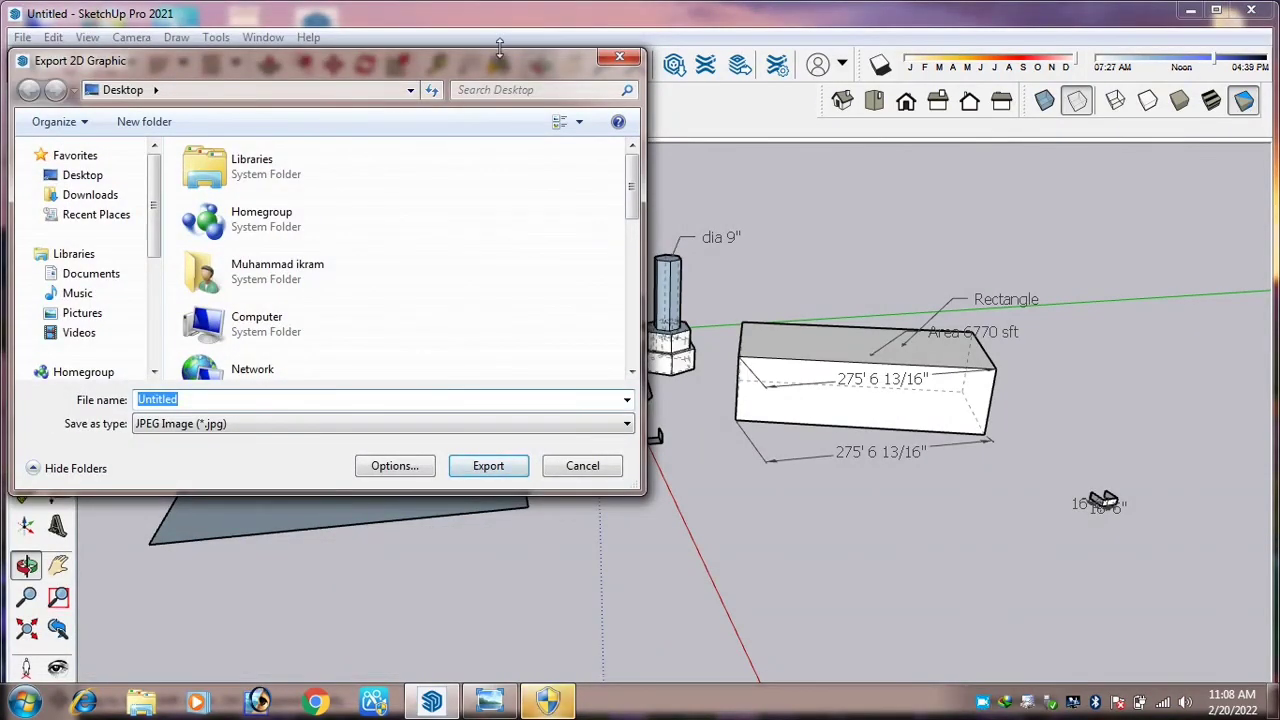
{"action": "left_click_drag", "start_coordinate": [500, 65], "coordinate": [762, 67]}
{"action": "left_click", "coordinate": [660, 468]}
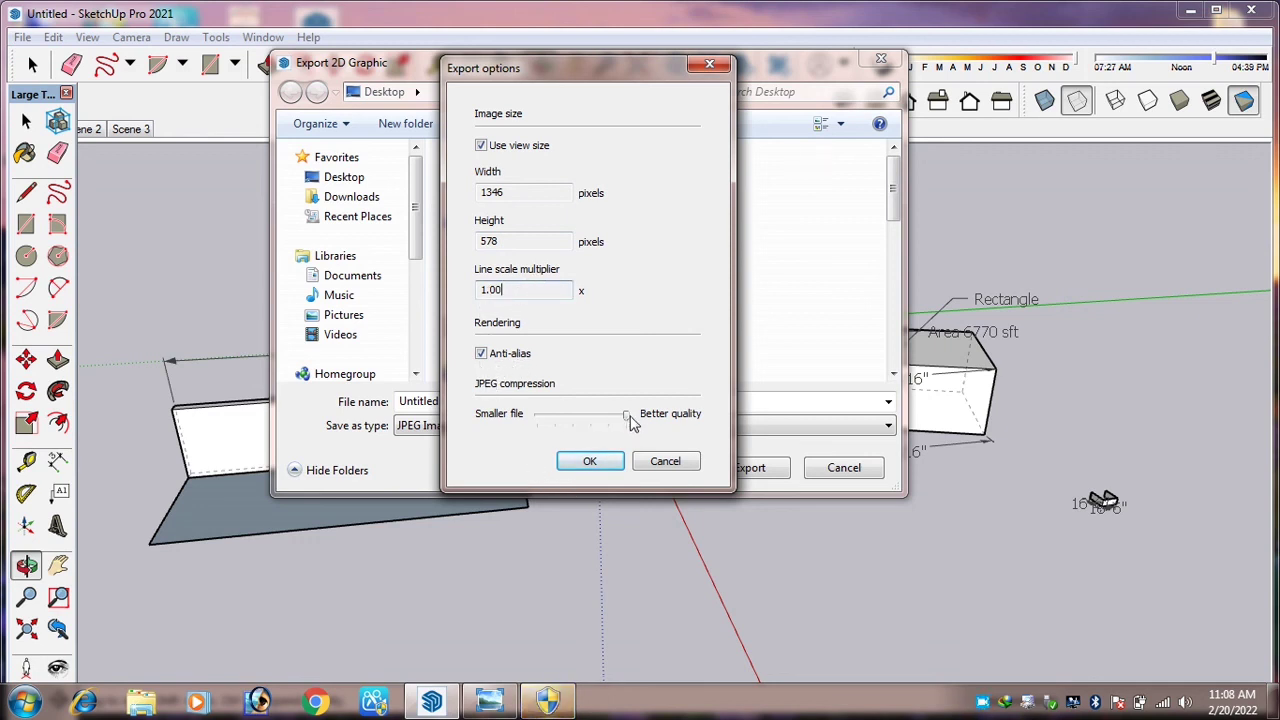
{"action": "mouse_move", "coordinate": [625, 419]}
{"action": "left_mouse_down"}
{"action": "mouse_move", "coordinate": [564, 423]}
{"action": "mouse_move", "coordinate": [645, 421]}
{"action": "left_mouse_up"}
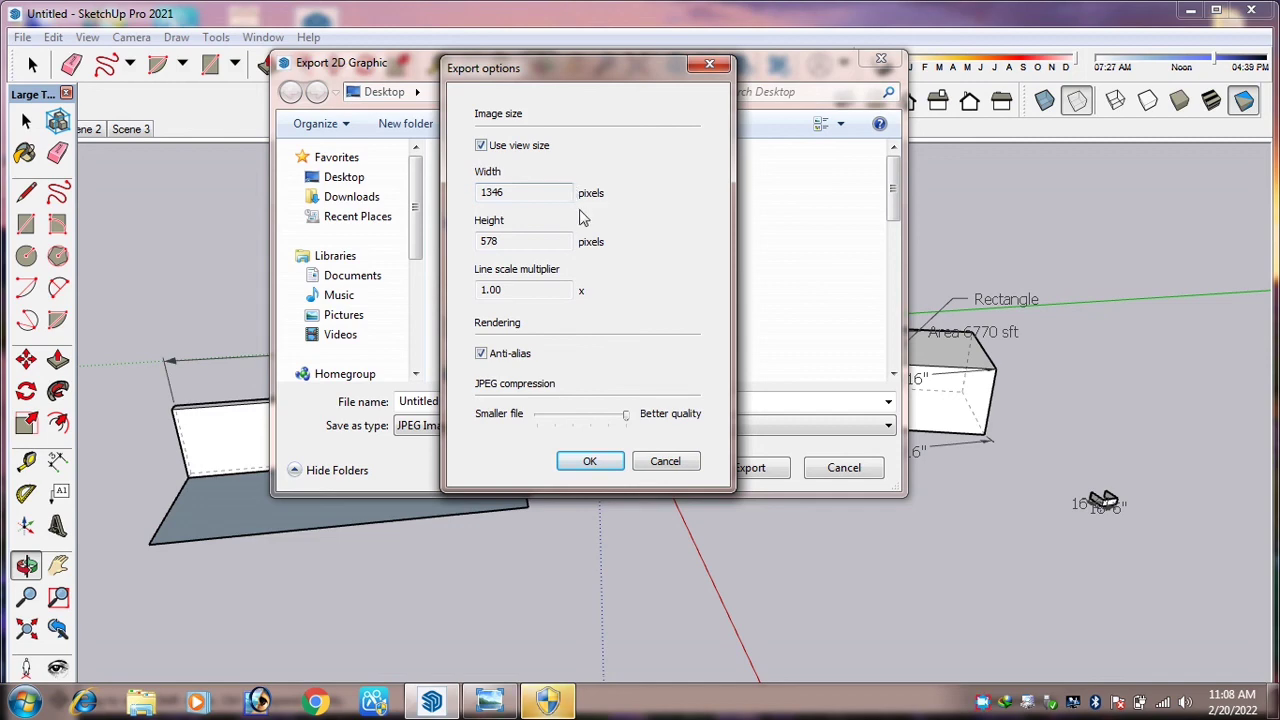
{"action": "left_click", "coordinate": [665, 461]}
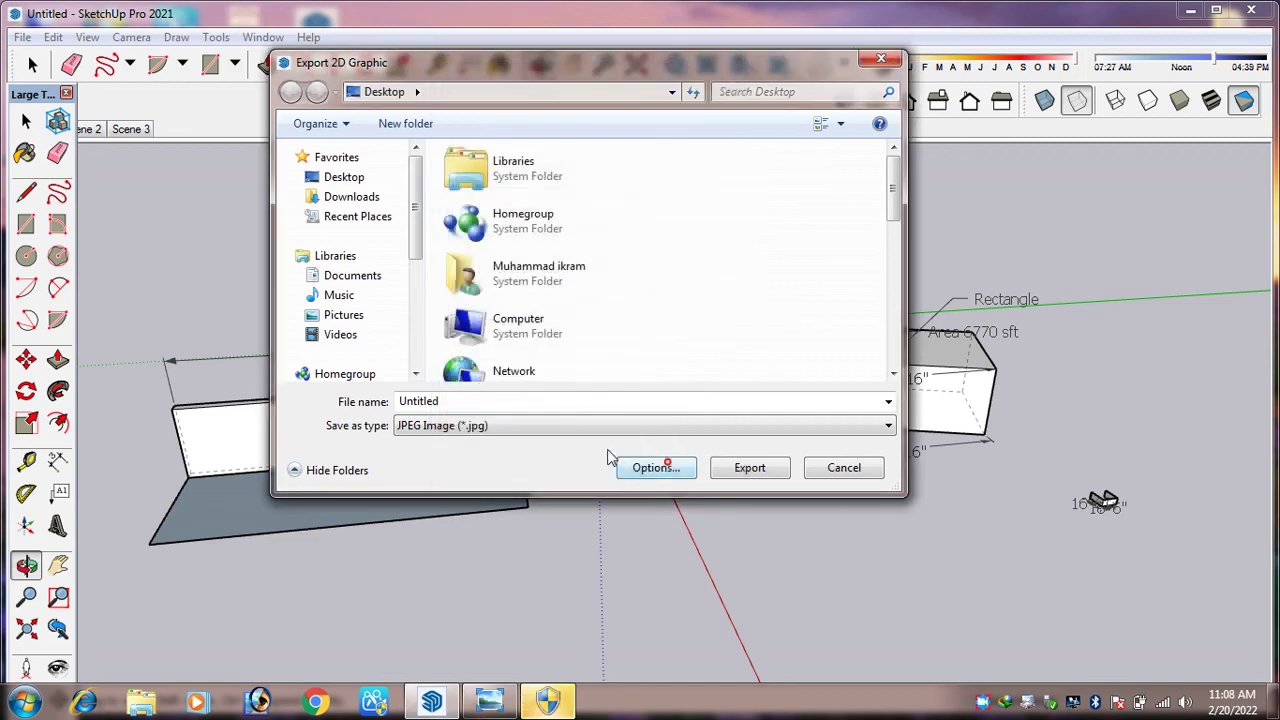
{"action": "left_click", "coordinate": [845, 467]}
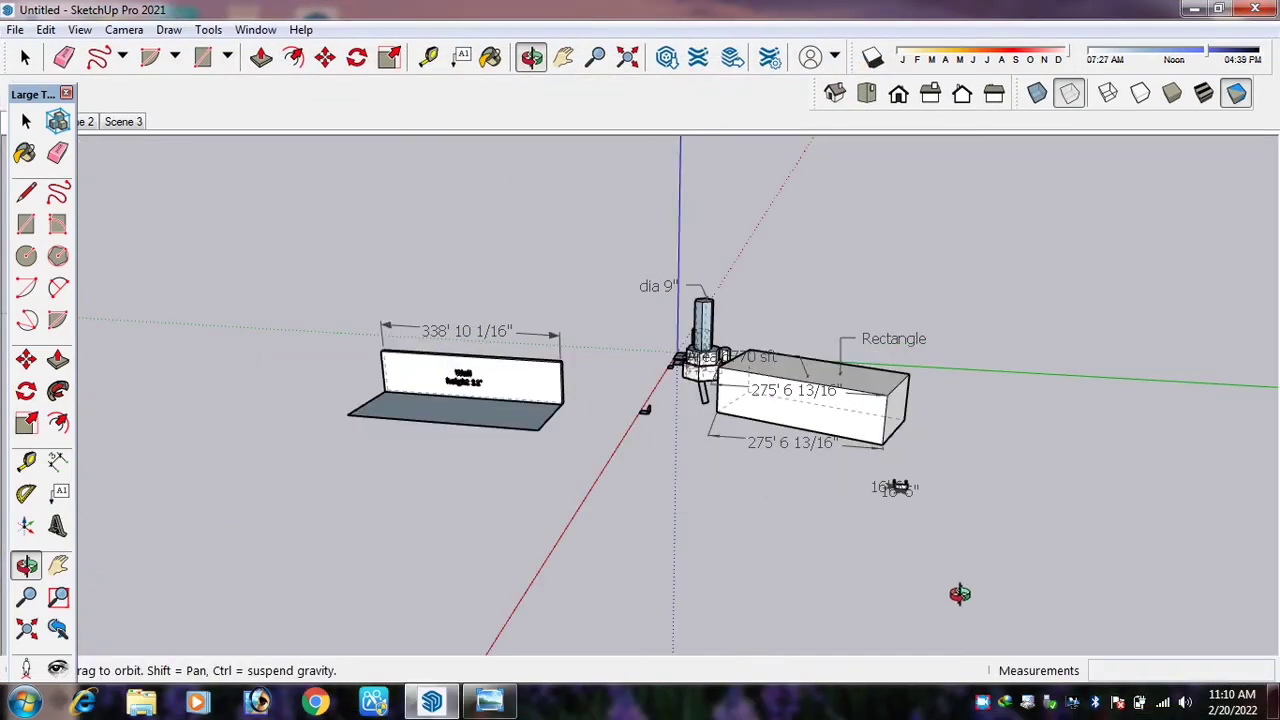